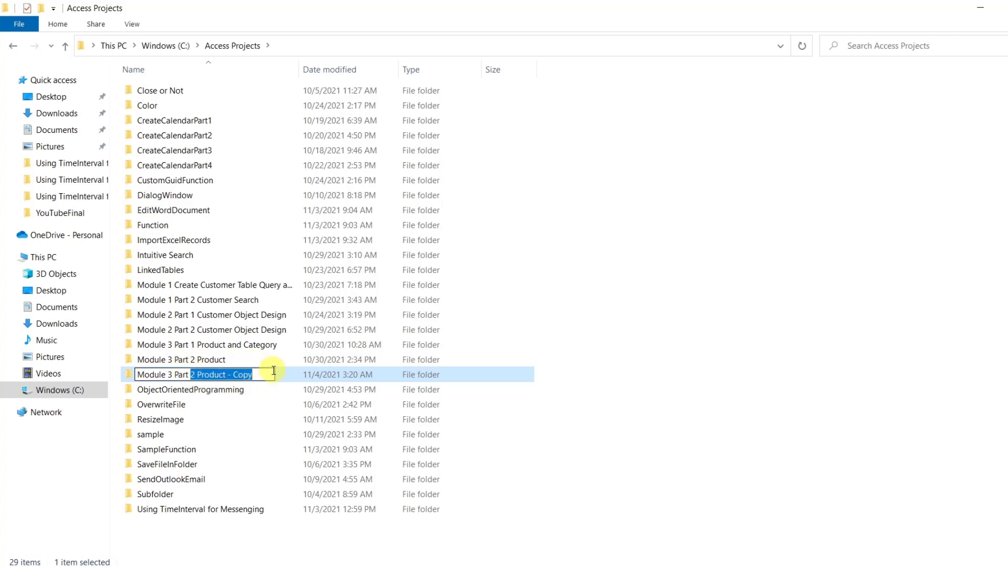
Rename the copied Module 3 Part 2 Product folder as "Module 3 Part 3 Customer-Category Layout"
type("3 Part 3")
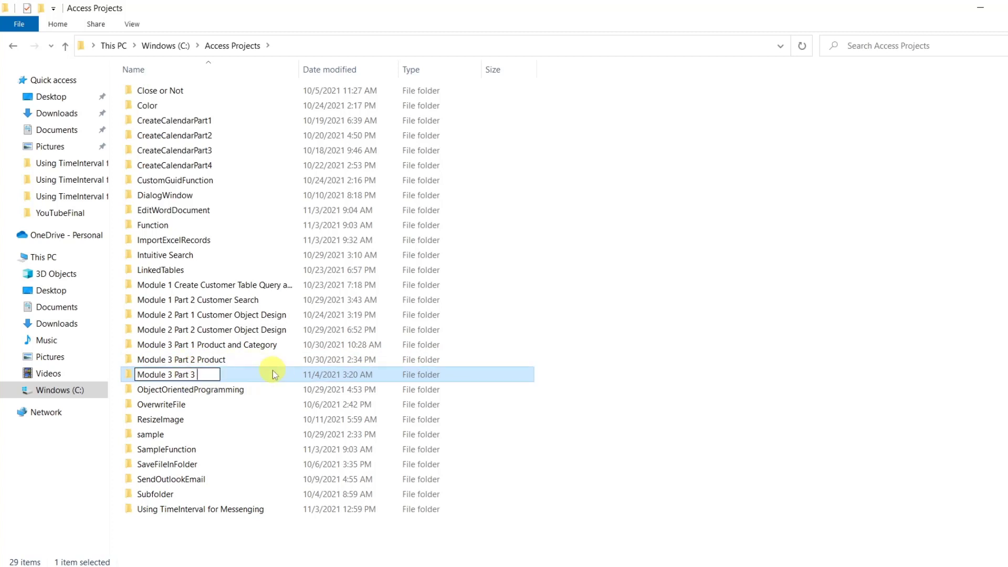
type(" Customer")
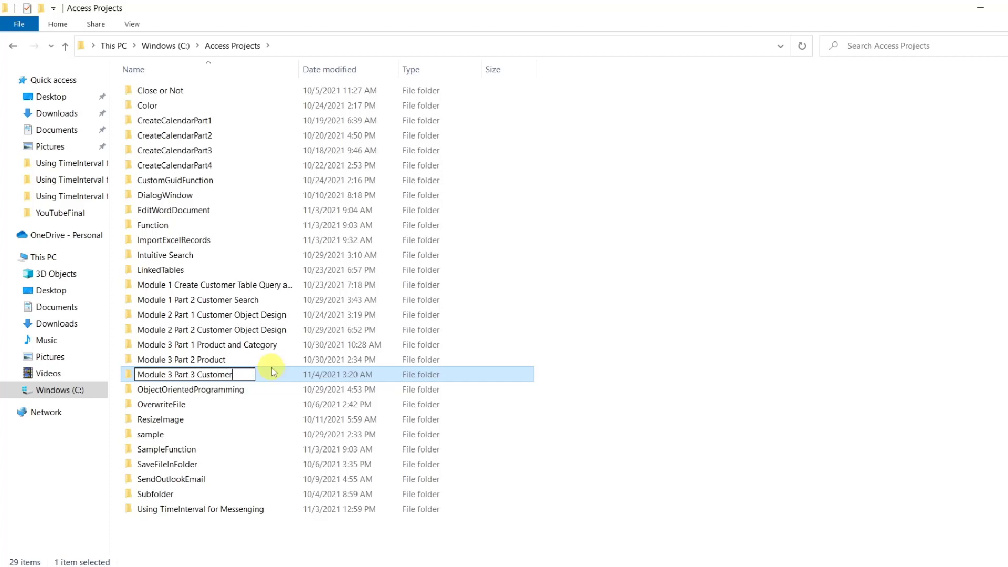
type("-")
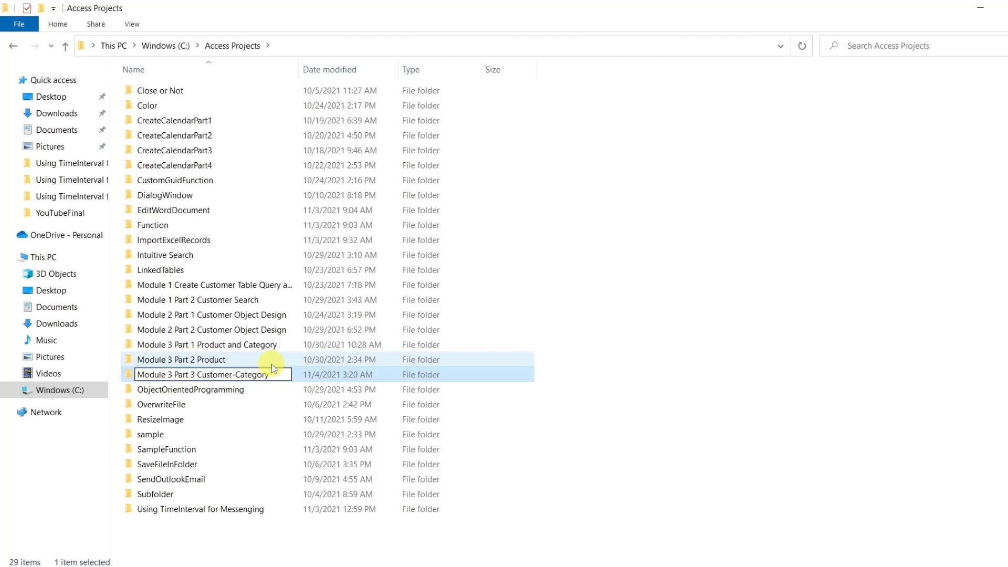
type("Category Layout")
key("Return")
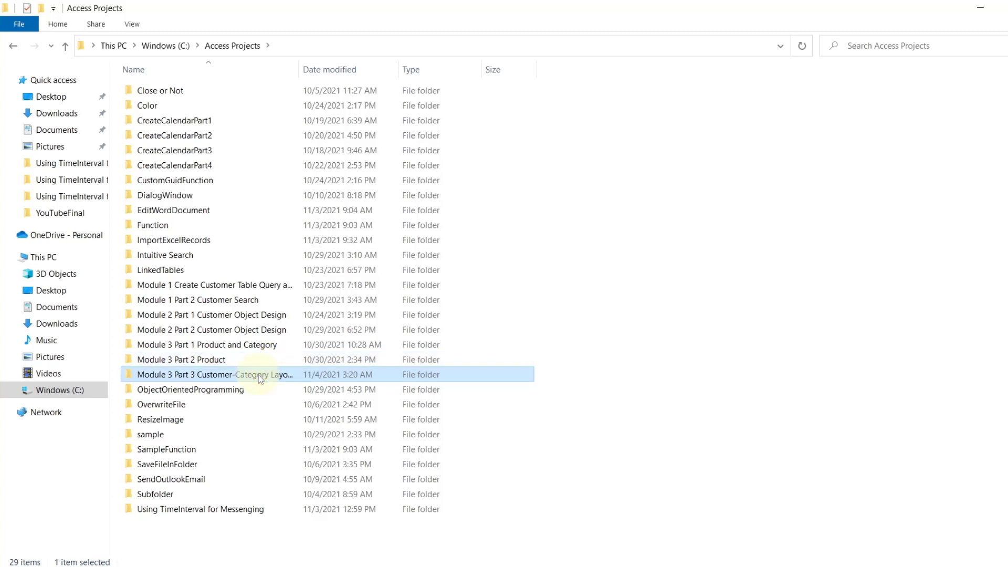
Open the CMS database from the Module 3 Part 3 Customer-Category Layout folder and enable its active content
double_click(259, 374)
double_click(159, 90)
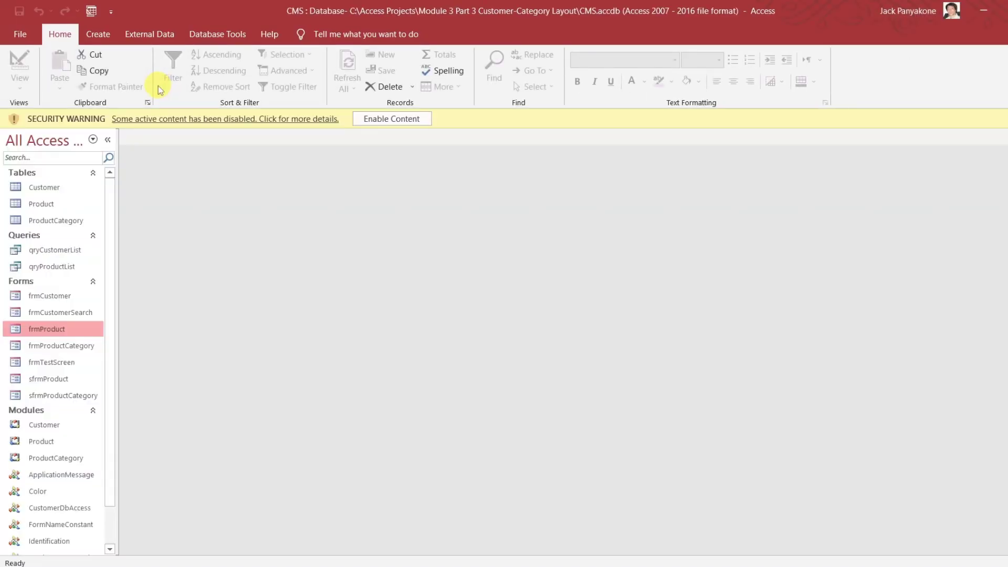
left_click(416, 118)
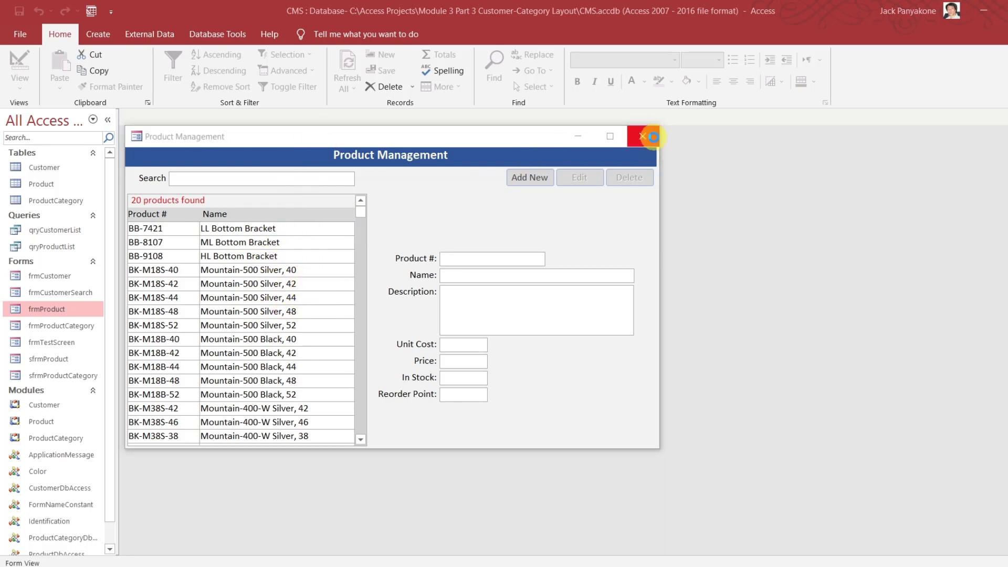
Close the Product Management form, and view the frmProductCategory form's layout before closing it too
left_click(654, 140)
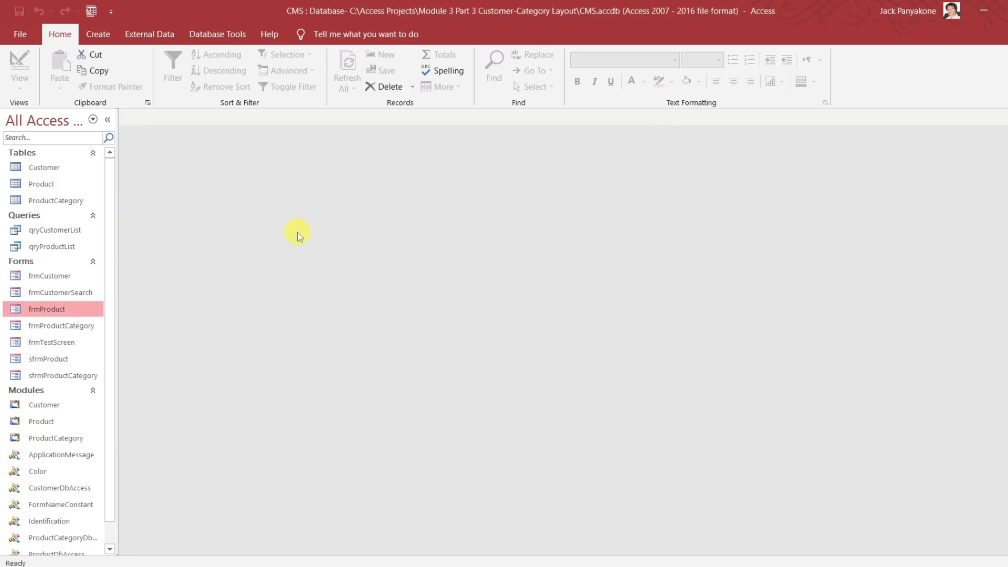
double_click(81, 331)
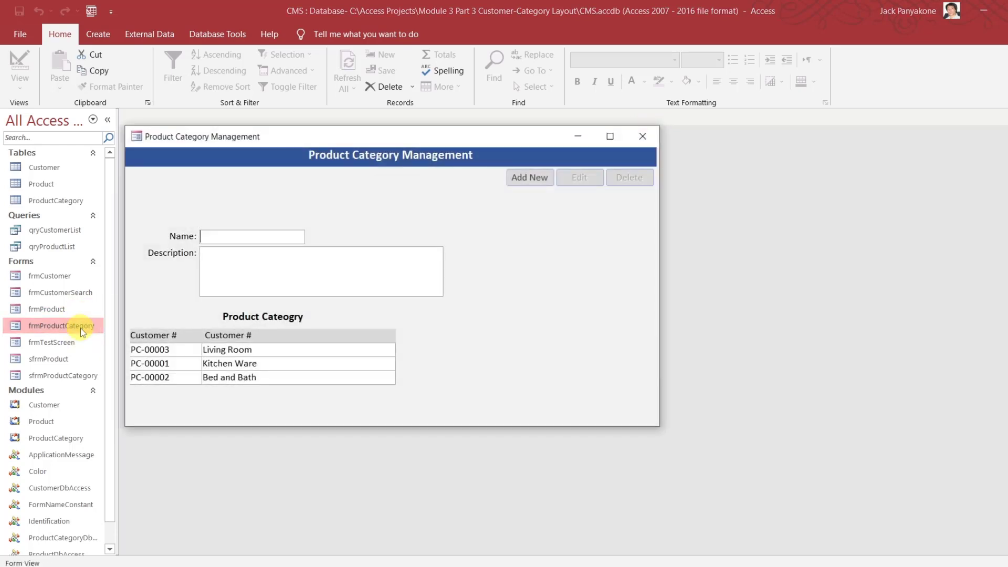
left_click(643, 137)
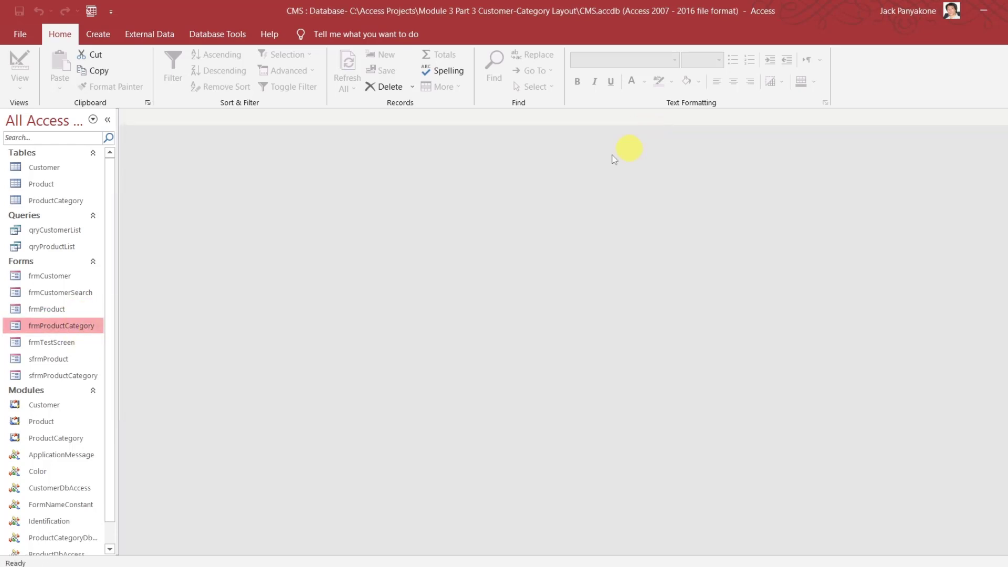
View the frmCustomer form's layout in Form View and close the form
left_click(56, 279)
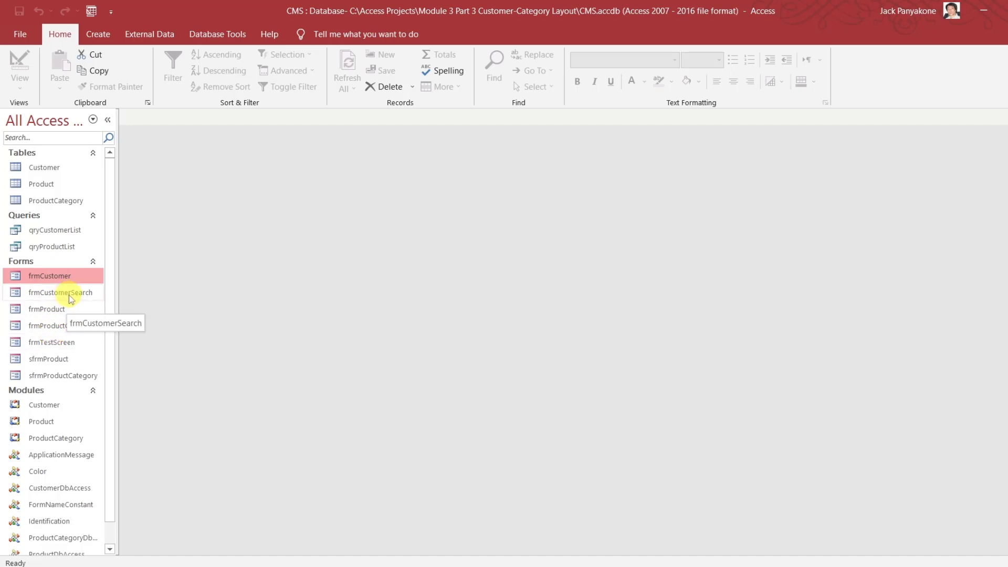
left_click(68, 293)
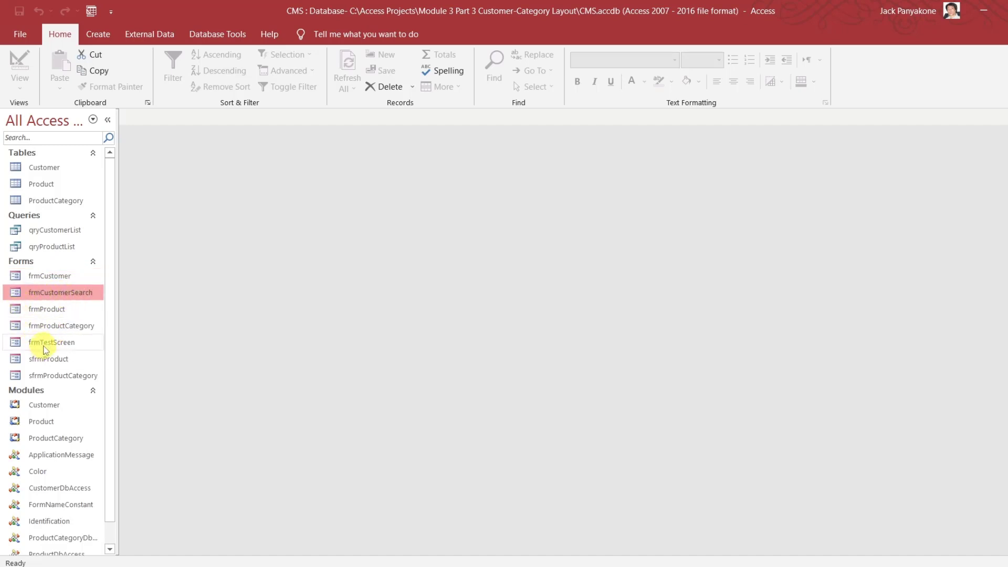
left_click(60, 277)
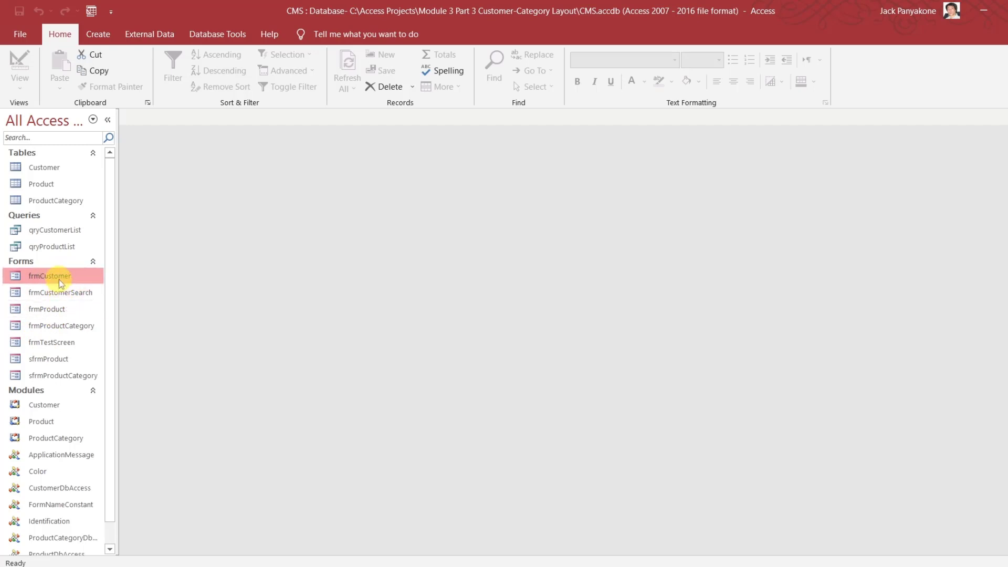
double_click(58, 280)
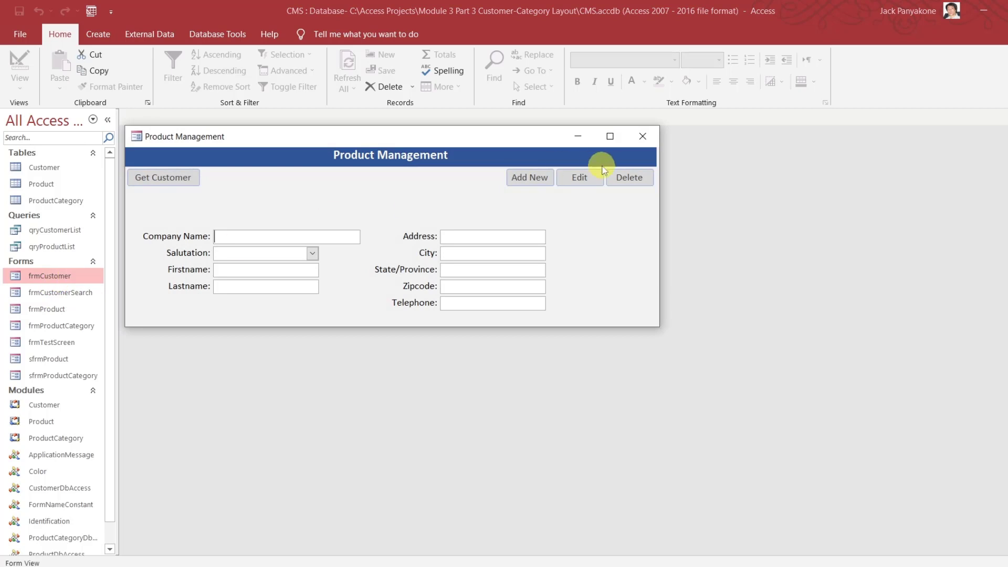
left_click(646, 137)
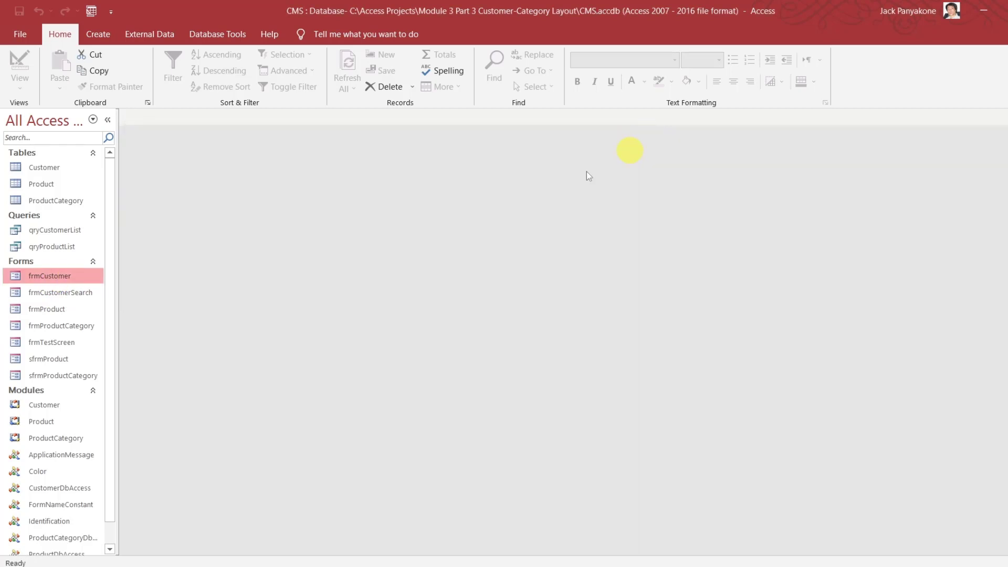
Show frmCustomerSearch in Design View and bring up the code of its On Load event procedure
left_click(77, 294)
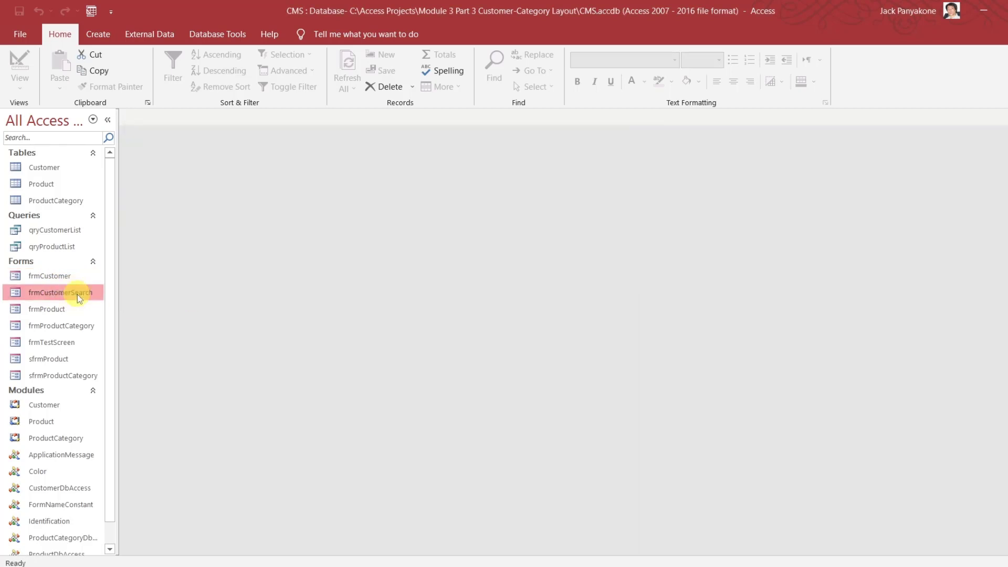
left_click(53, 278)
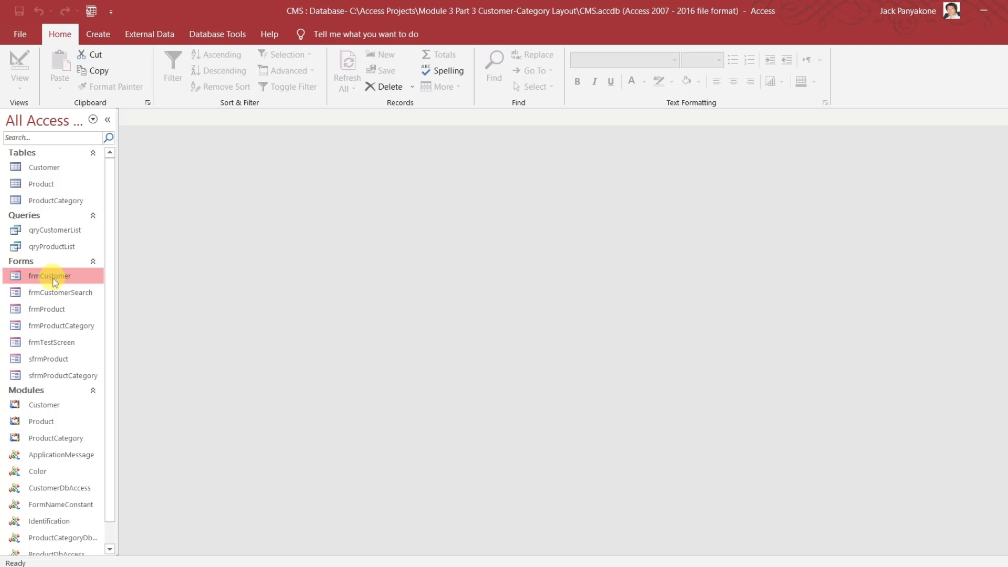
right_click(56, 293)
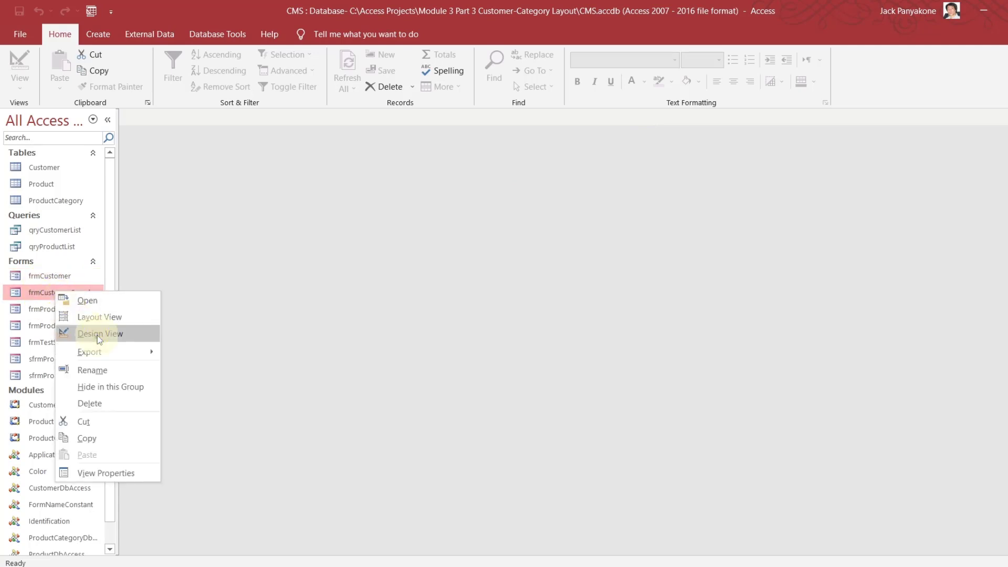
left_click(97, 334)
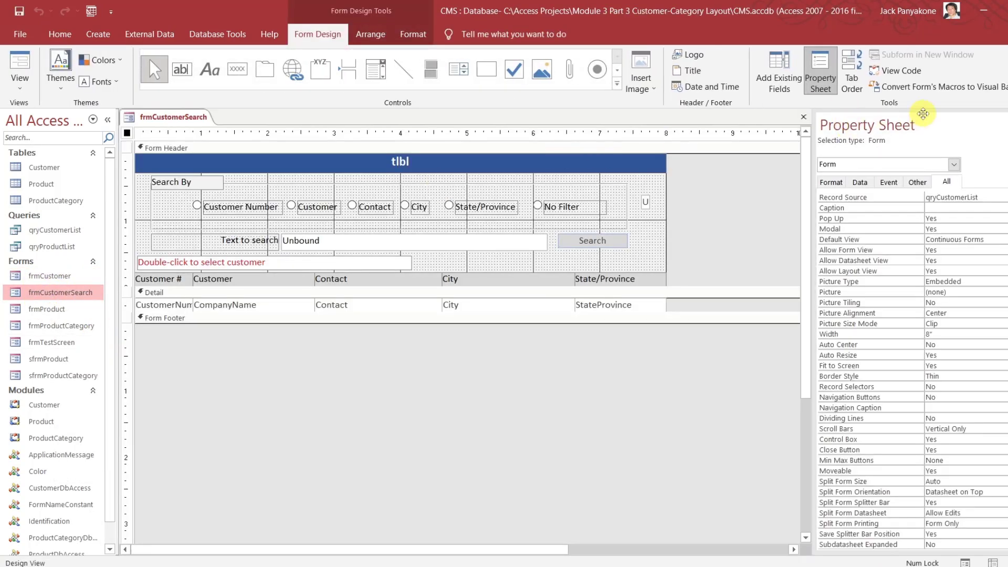
left_click(887, 182)
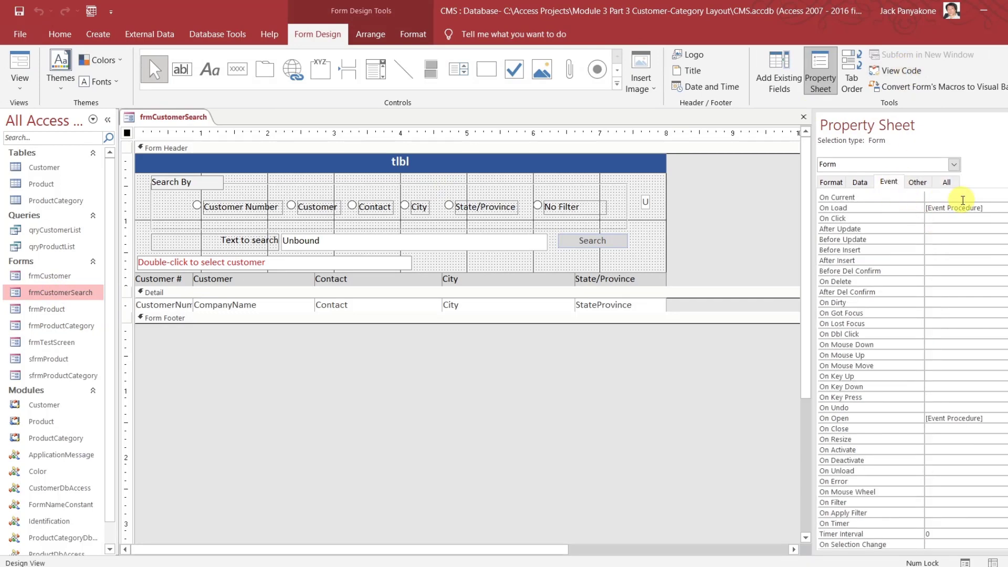
left_click(1004, 206)
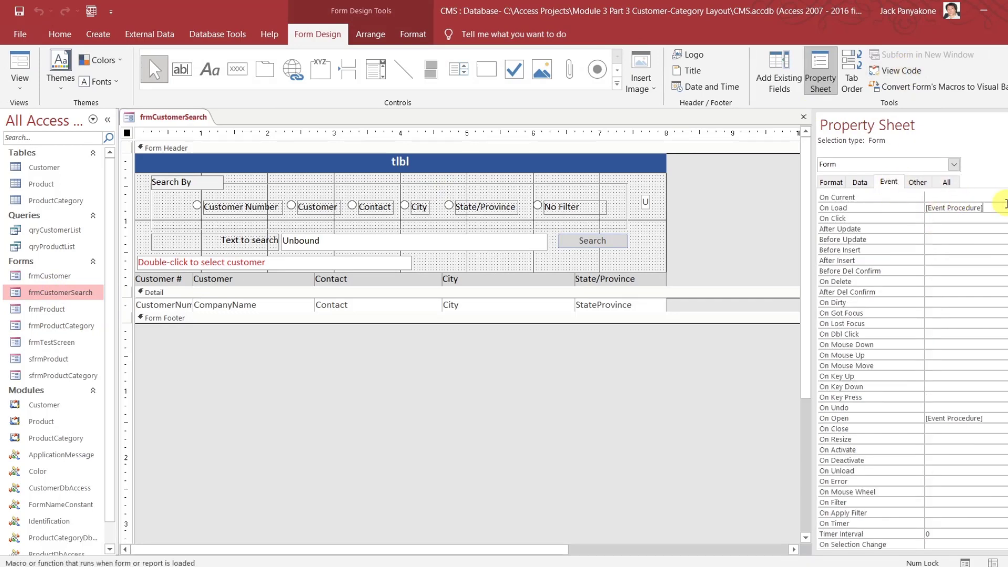
key("ctrl+F2")
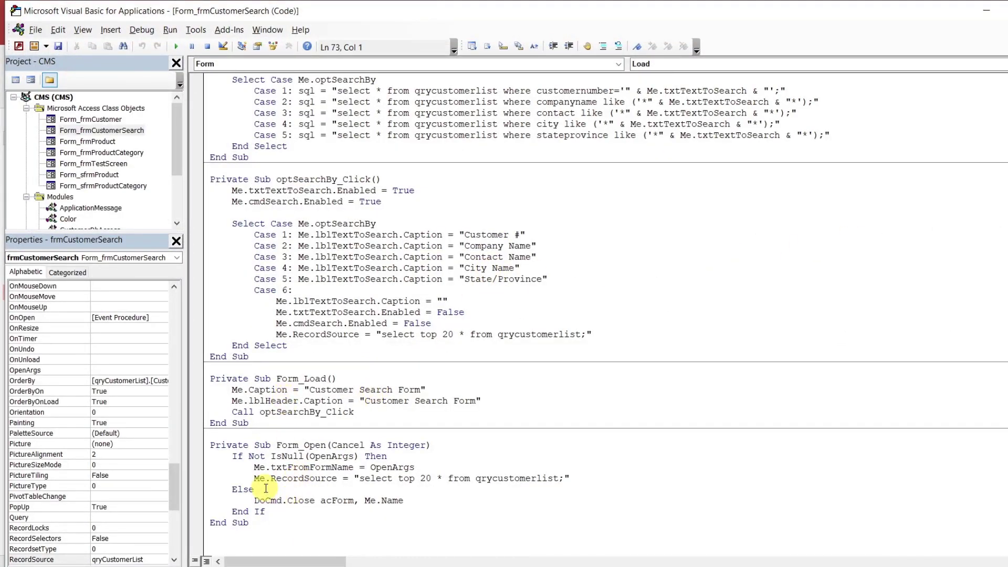
Examine the Else branch of Form_Open with its DoCmd.Close line, and close frmCustomerSearch without saving changes
left_click(254, 477)
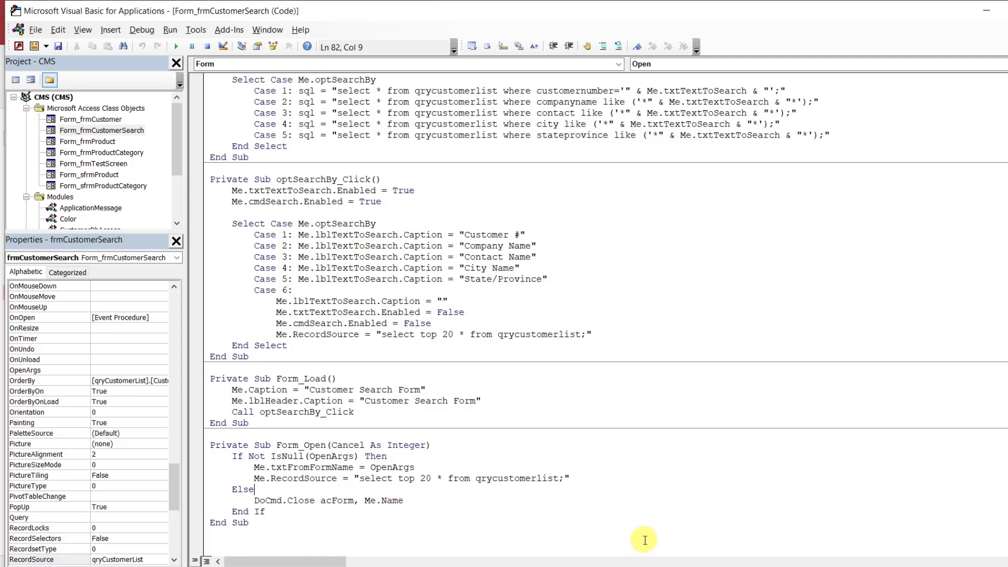
mouse_move(631, 566)
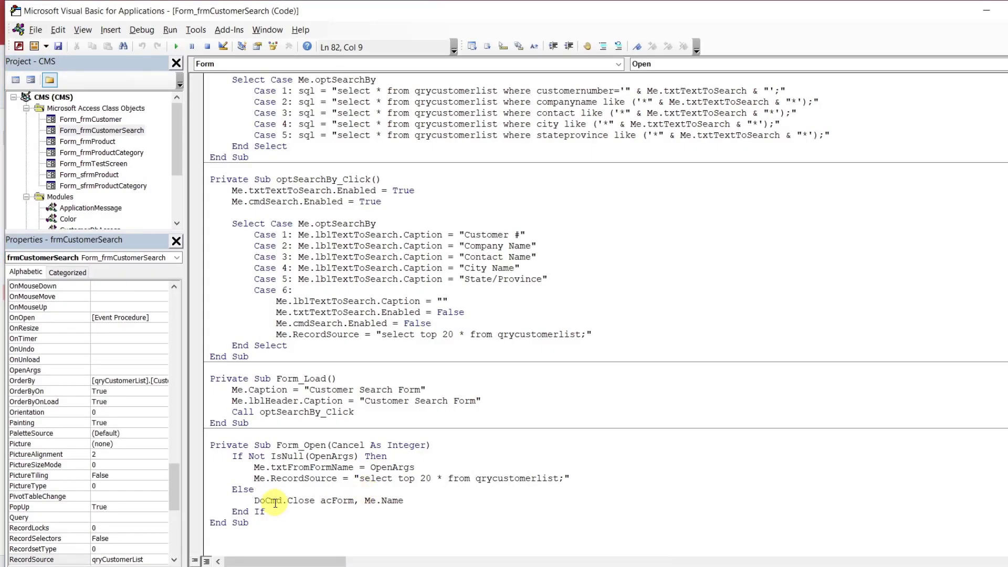
left_click_drag(254, 499, 432, 500)
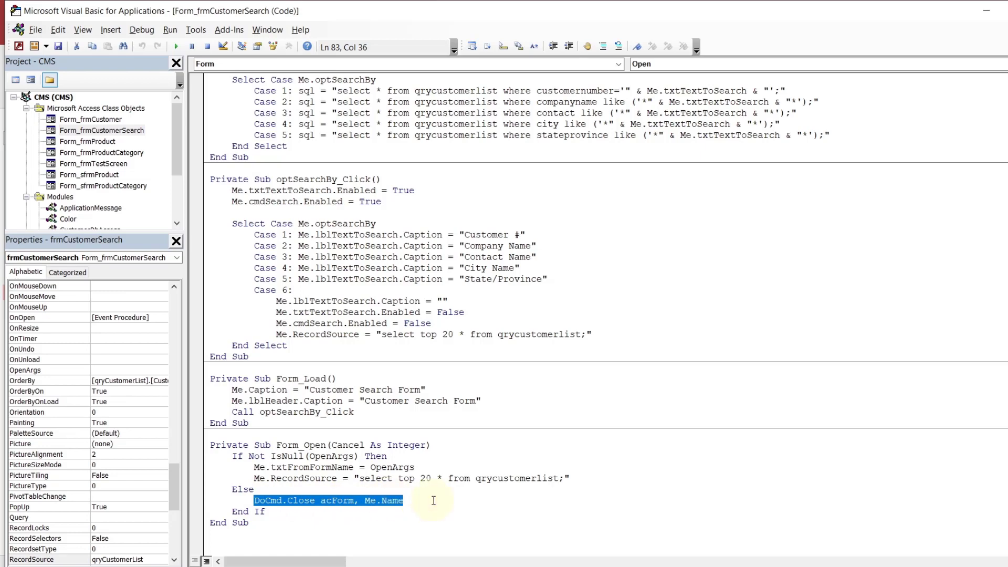
left_click(432, 500)
left_click(631, 566)
left_click(571, 552)
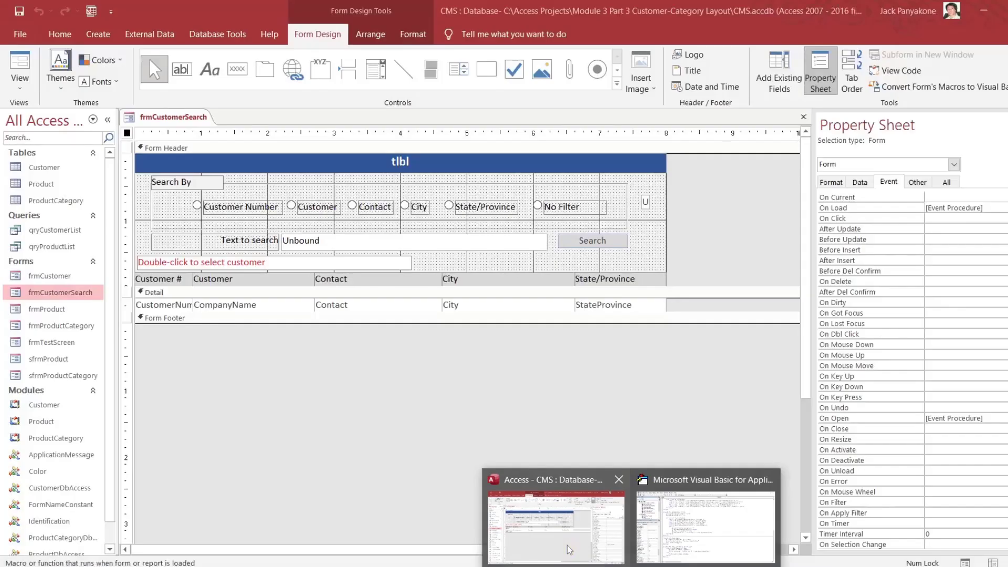
left_click(803, 116)
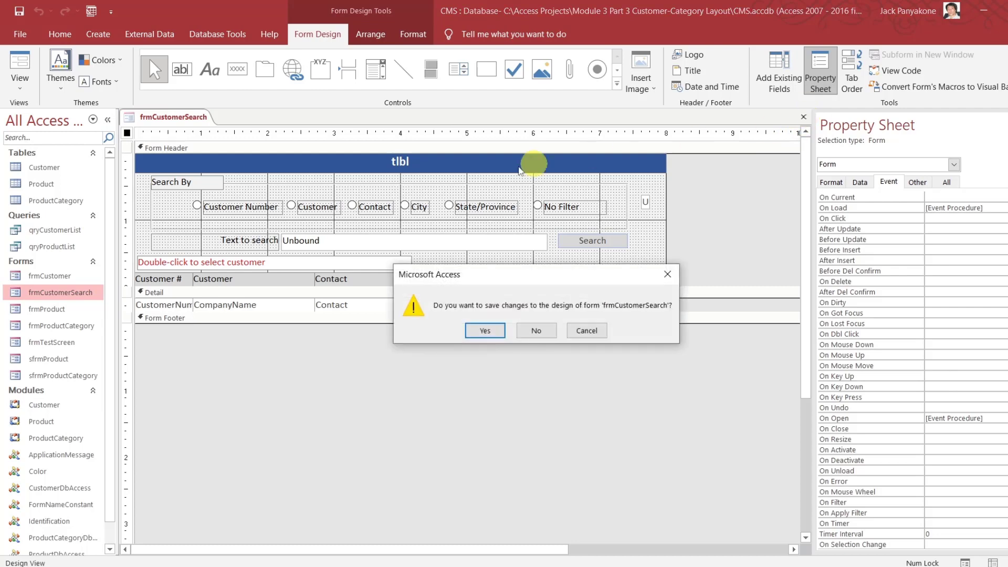
left_click(545, 331)
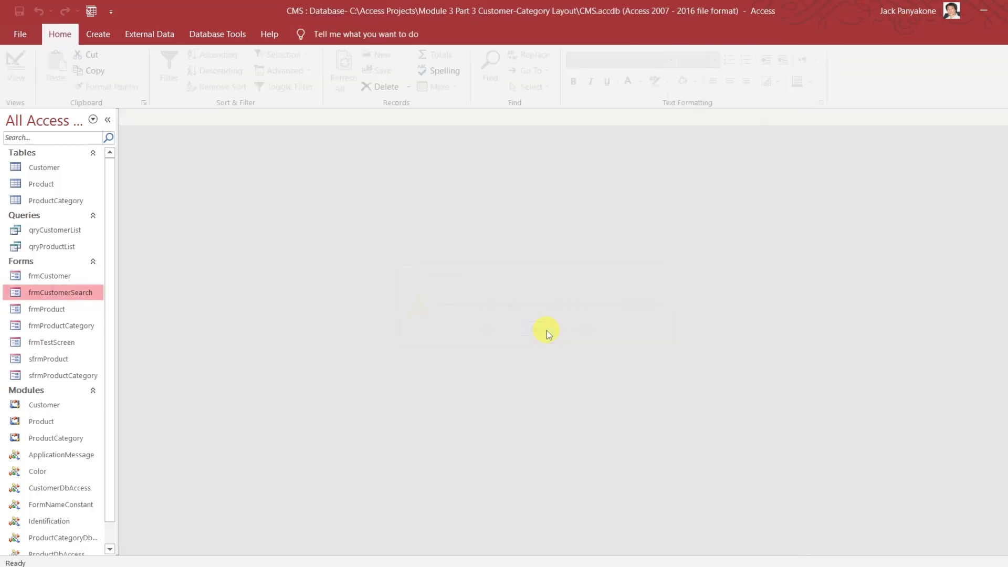
Duplicate the frmCustomerSearch form under the name sfrmCustomer
left_click(54, 279)
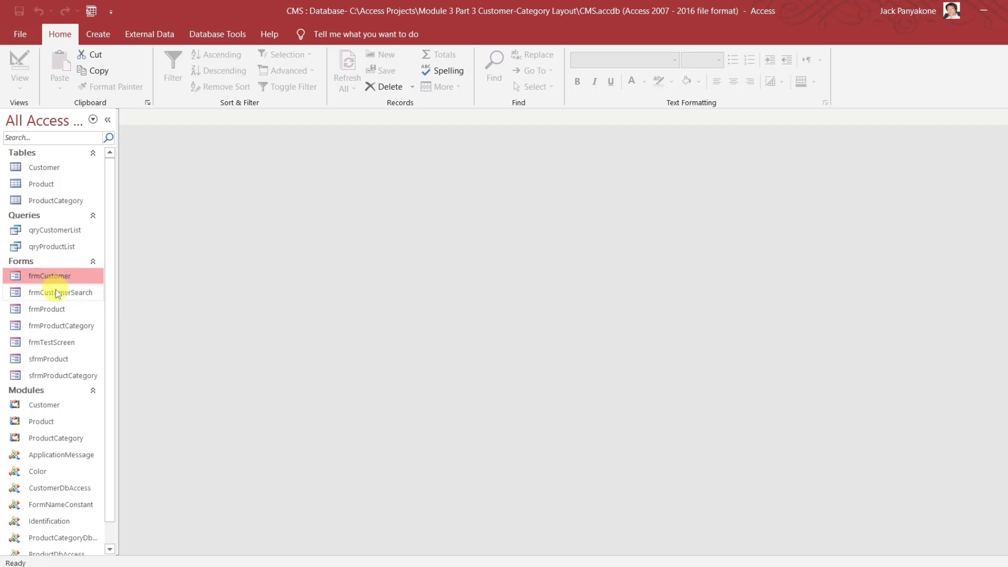
left_click(58, 296)
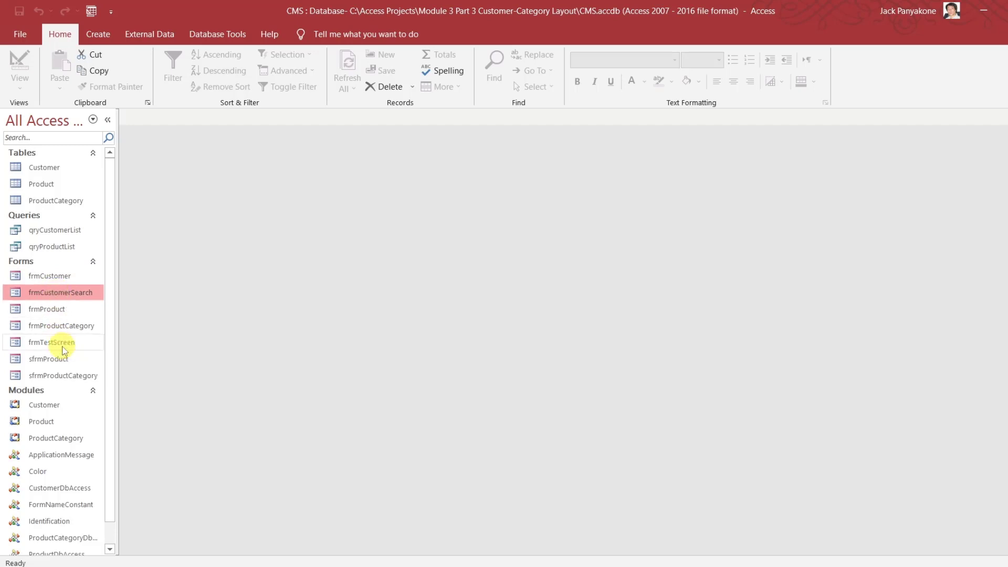
key("ctrl+c")
key("ctrl+v")
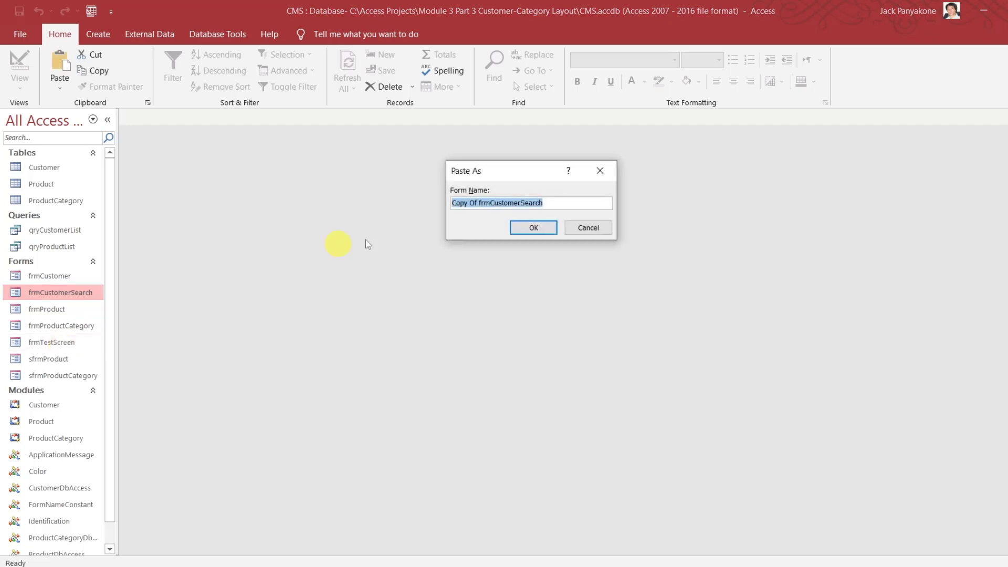
left_click(477, 203)
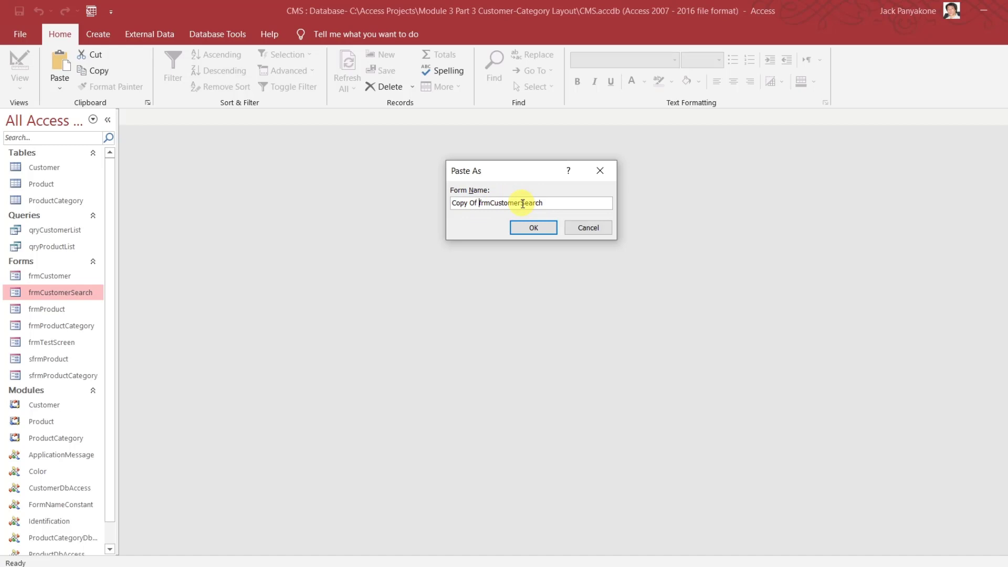
key("BackSpace")
key("BackSpace")
key("BackSpace")
key("BackSpace")
key("BackSpace")
key("BackSpace")
key("BackSpace")
key("BackSpace")
type("s")
key("End")
key("BackSpace")
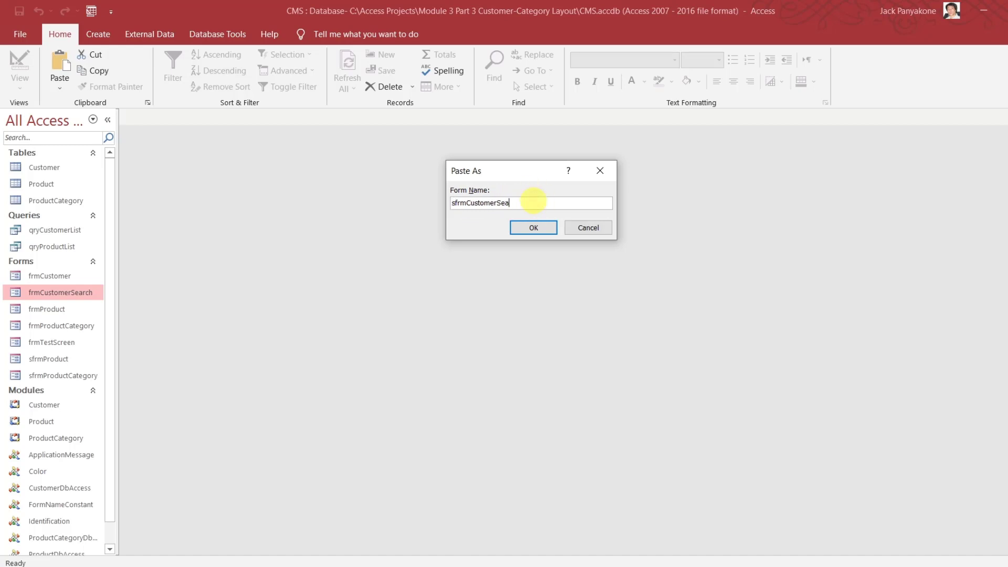
left_click(531, 229)
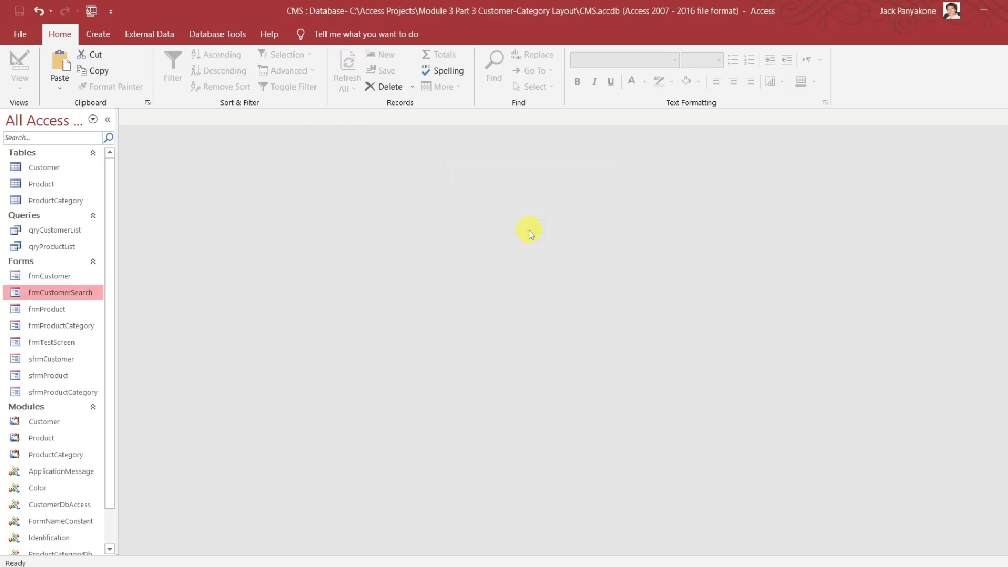
Open the sfrmCustomer form in Design View
left_click(67, 361)
right_click(67, 361)
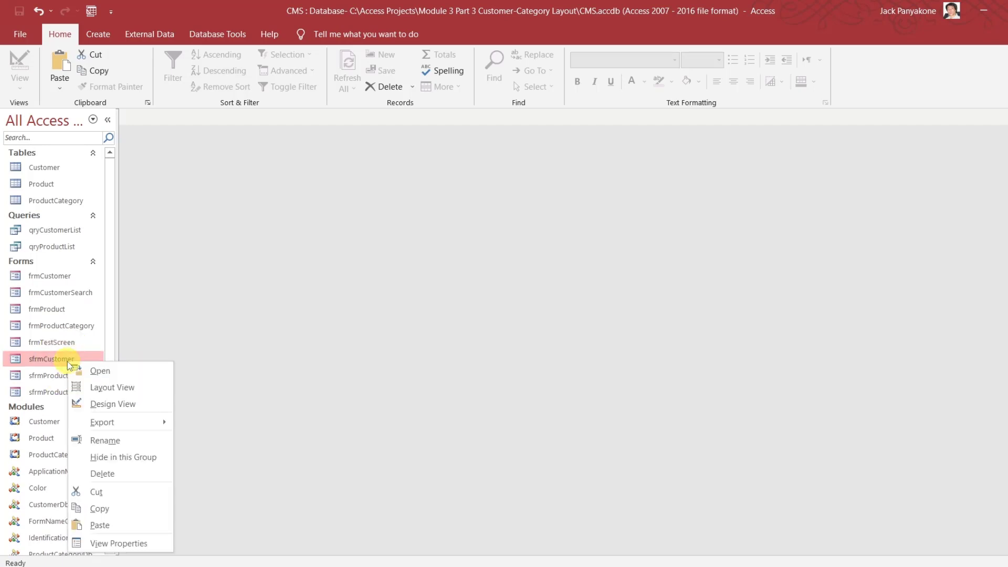
left_click(98, 406)
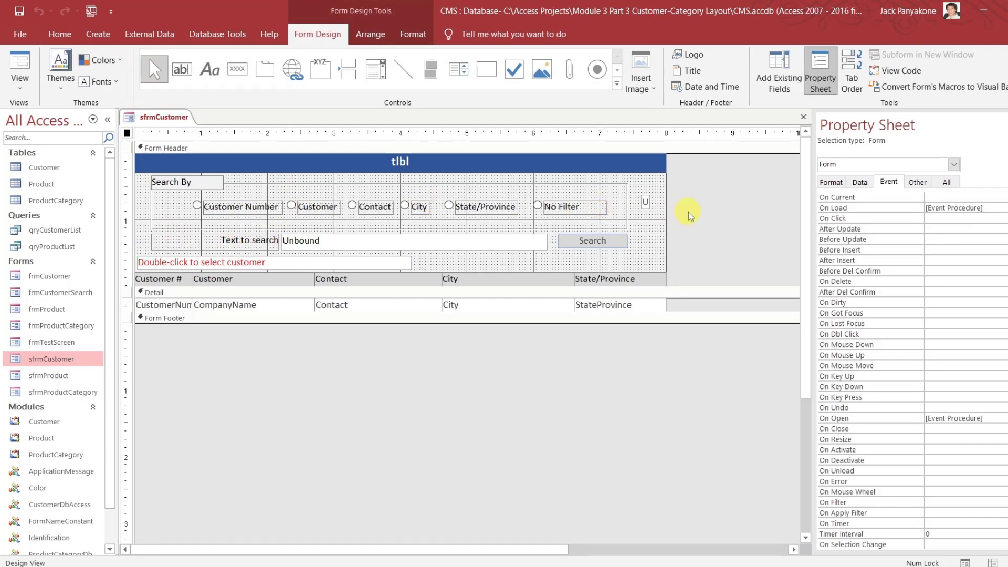
Delete the Search By option group, the small txtFromFormName text box and the Search button from the sfrmCustomer header
left_click(642, 200)
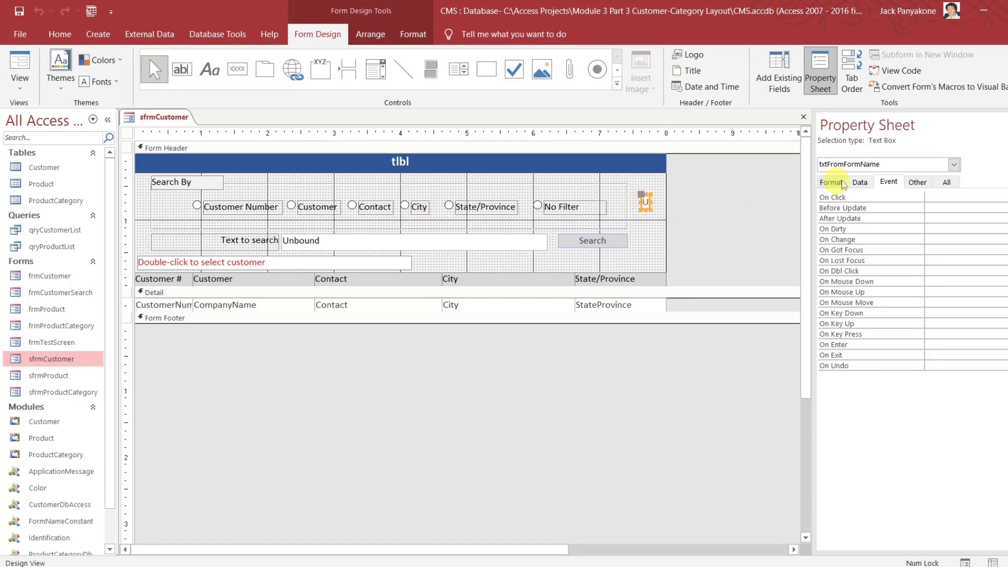
left_click(944, 182)
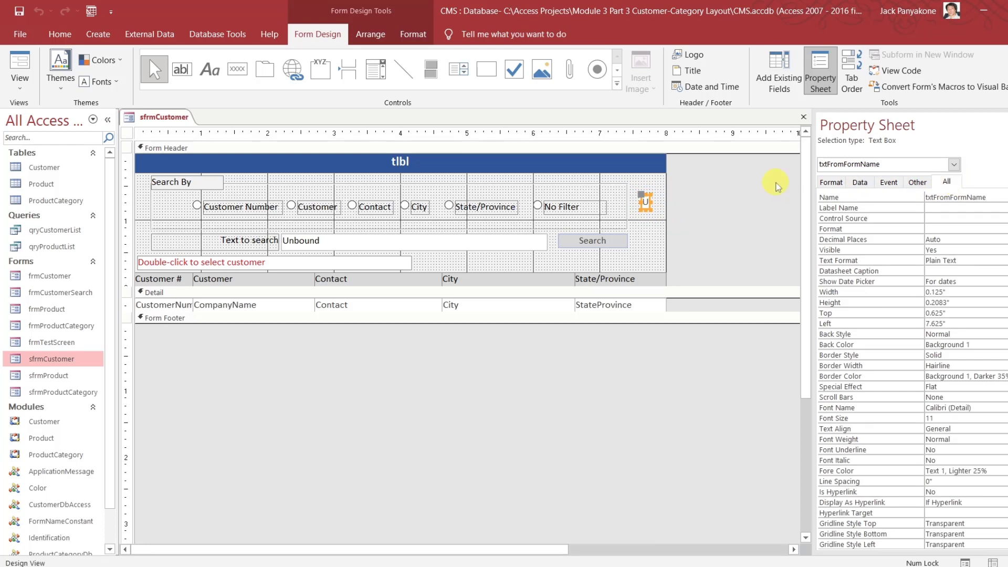
left_click(693, 194)
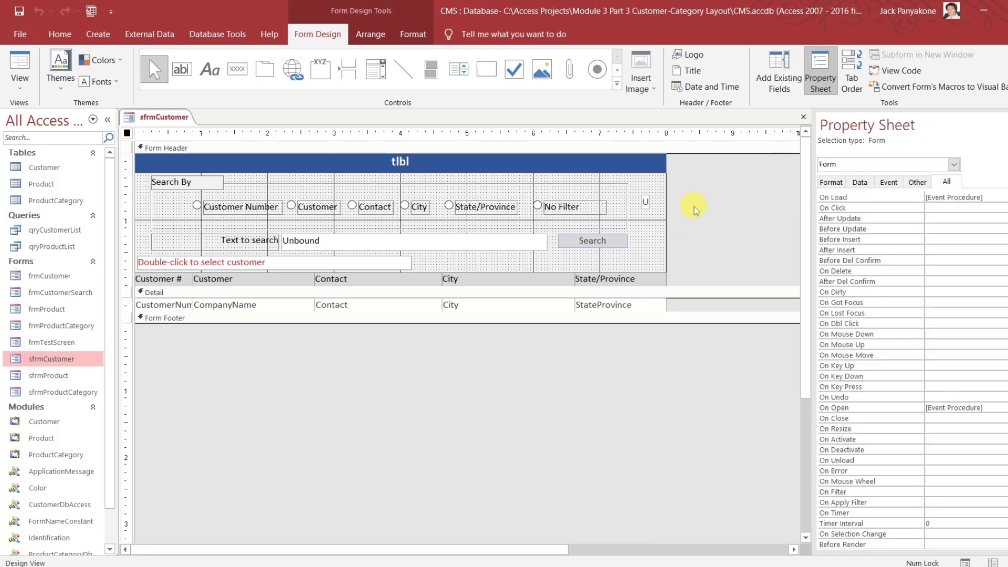
left_click_drag(693, 207, 167, 188)
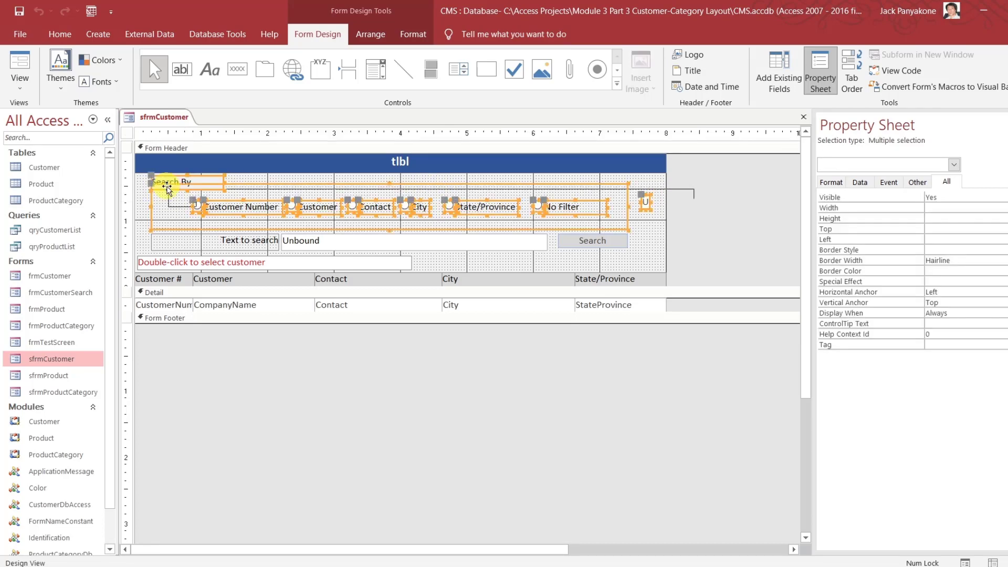
key("Delete")
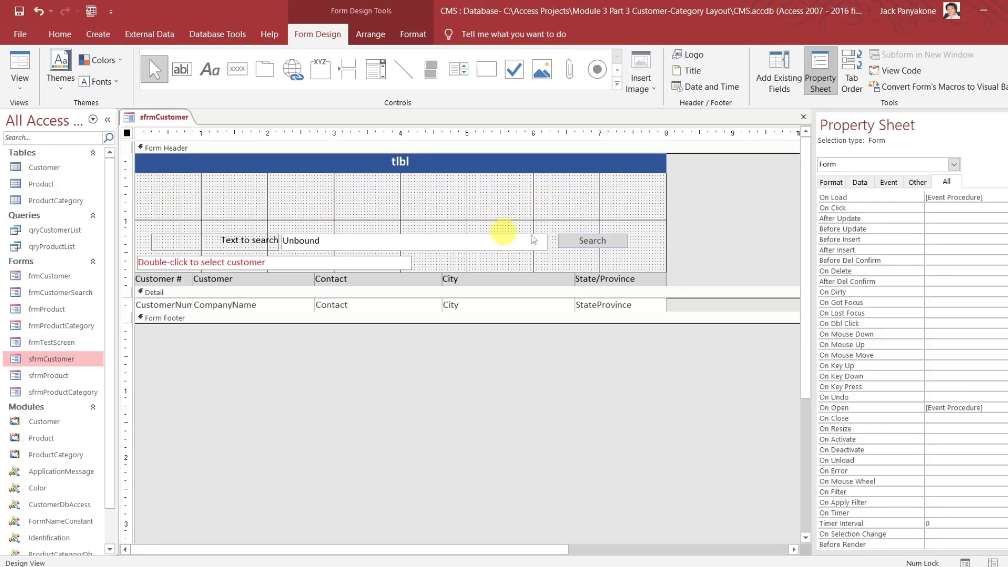
left_click(600, 239)
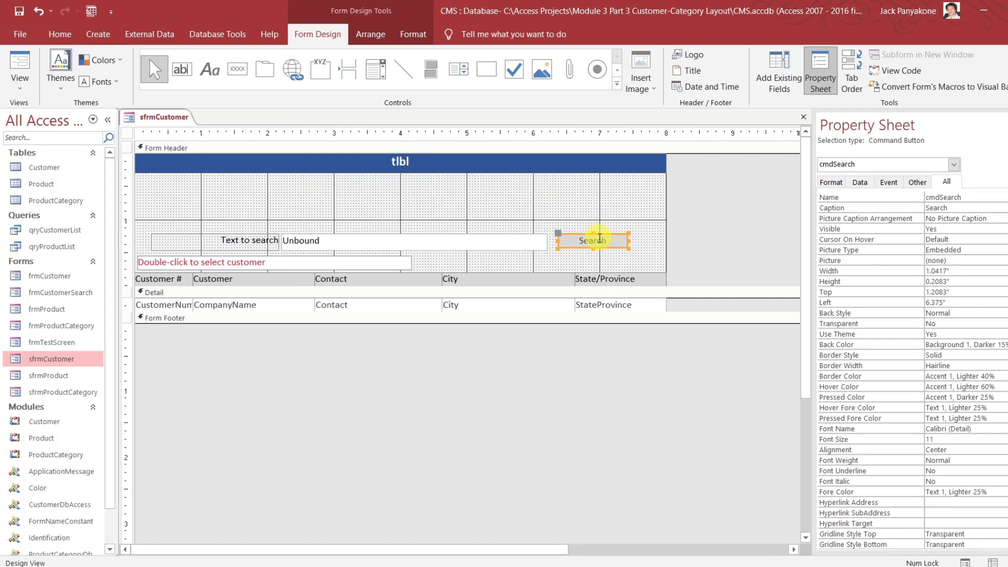
key("Delete")
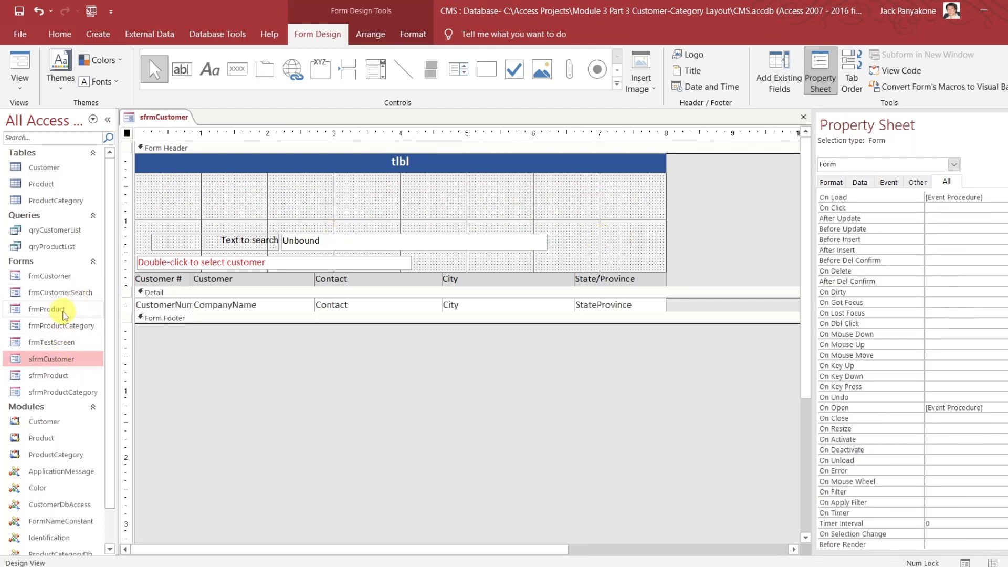
Open sfrmProduct in Design View as a layout reference and return to the sfrmCustomer design
right_click(58, 376)
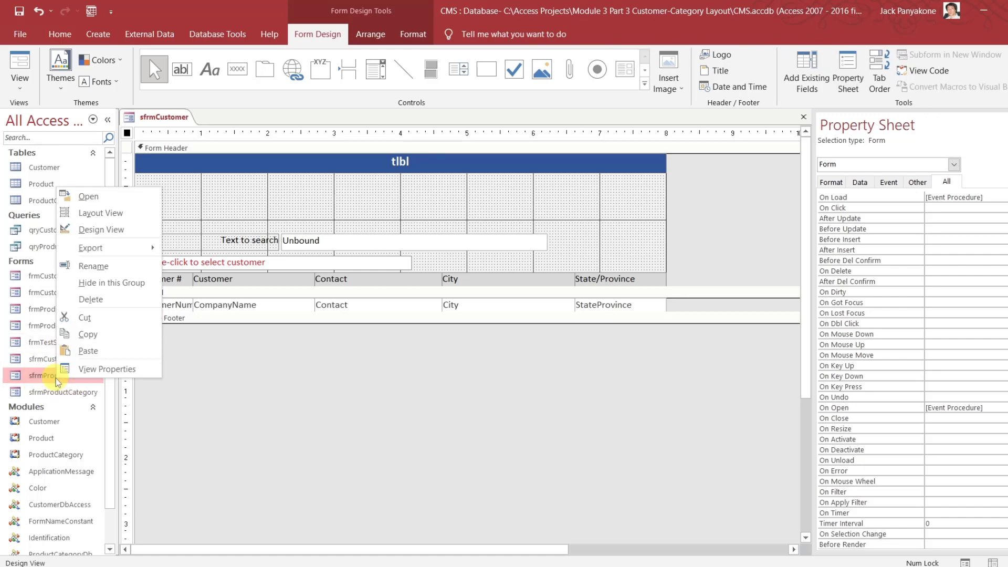
left_click(119, 230)
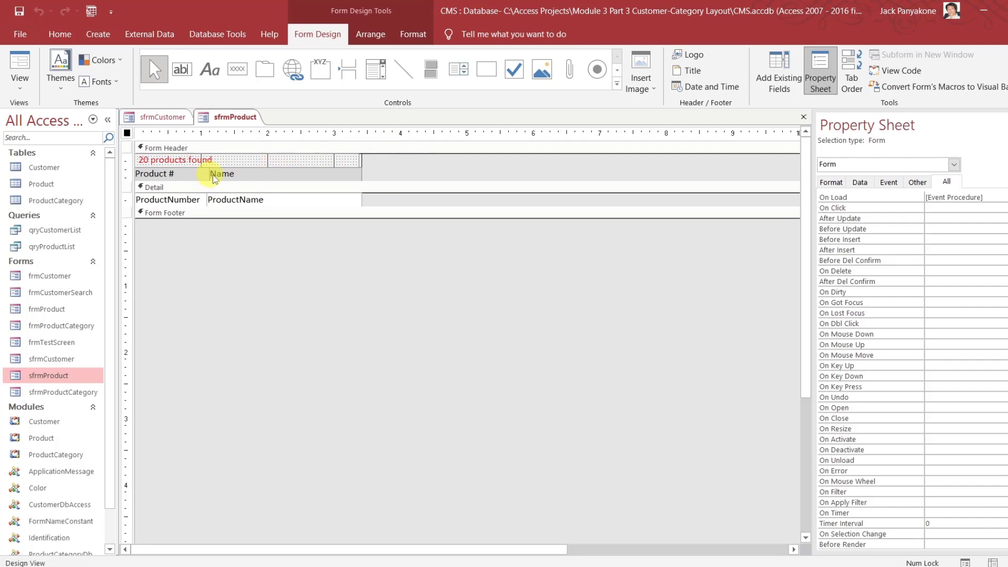
left_click(173, 117)
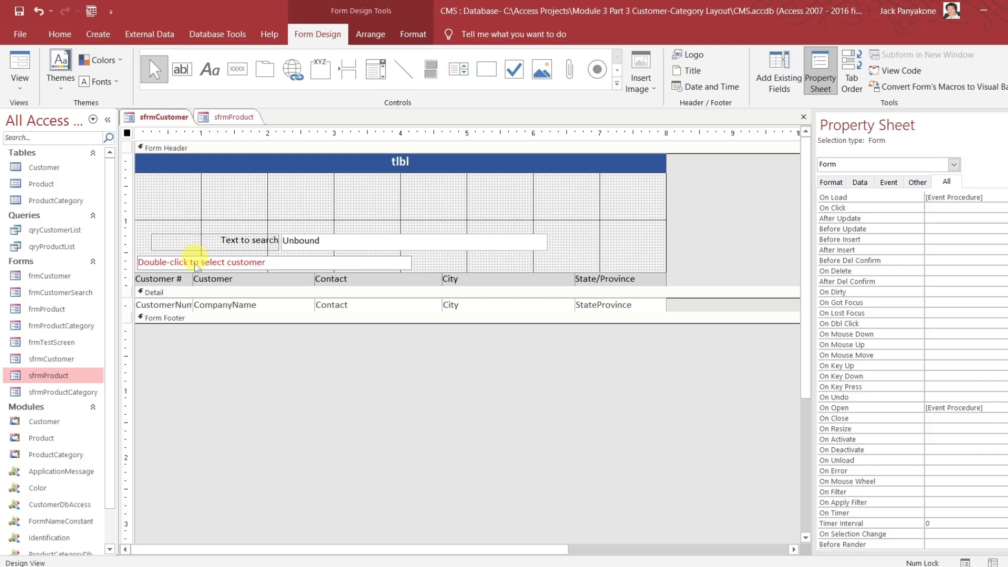
Delete the tlbl title label and the "Double-click to select customer" label from the sfrmCustomer header
left_click(288, 161)
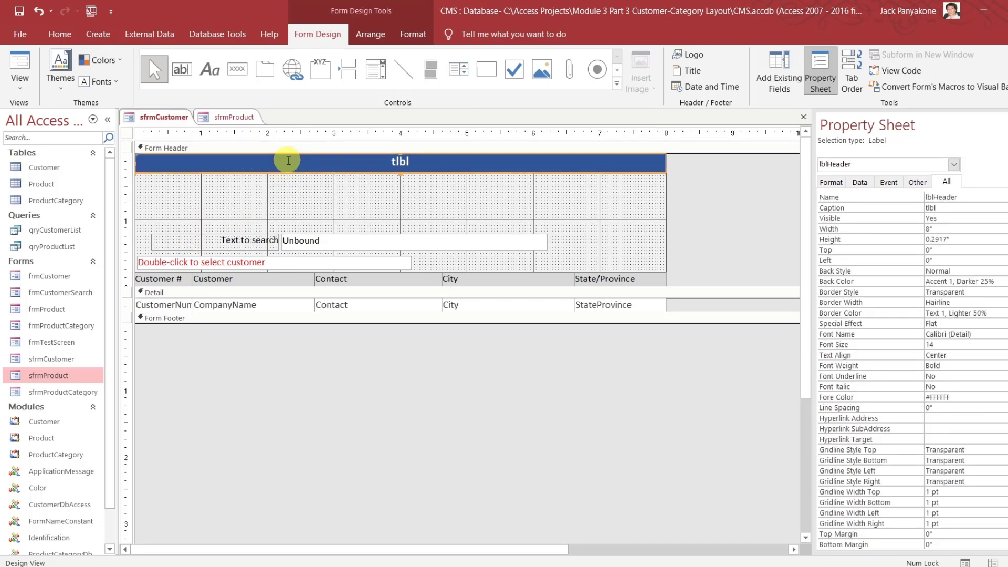
key("Delete")
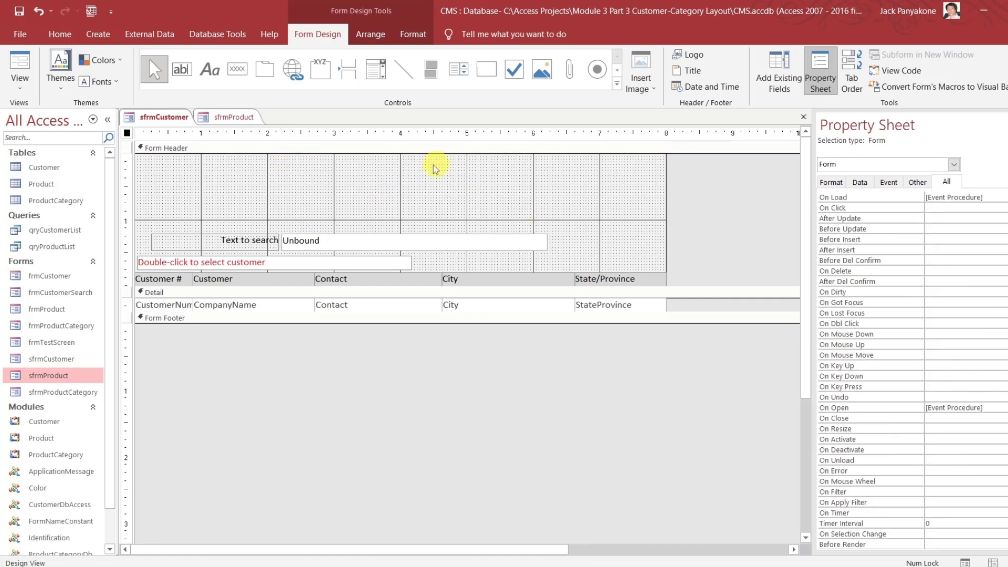
left_click(235, 119)
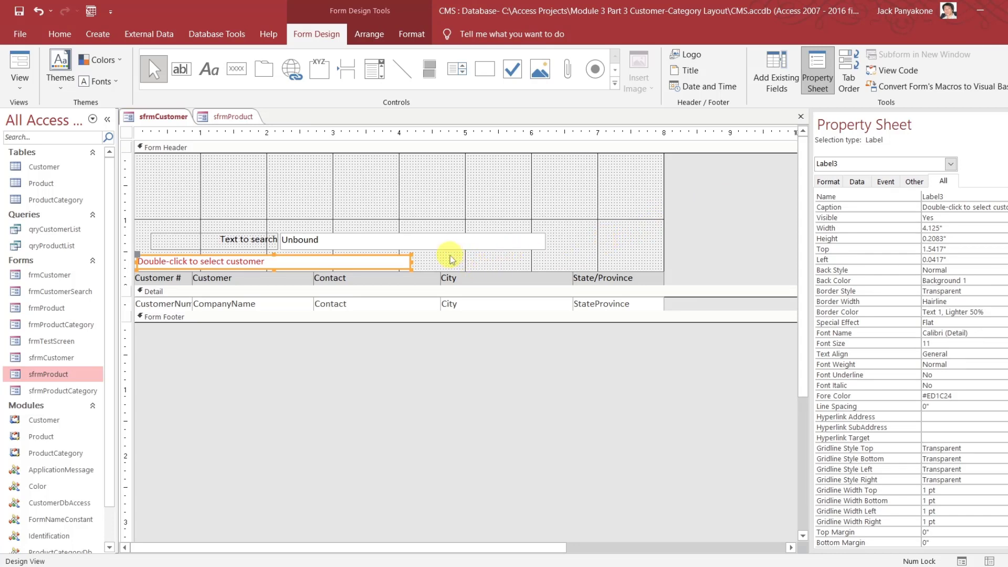
key("Delete")
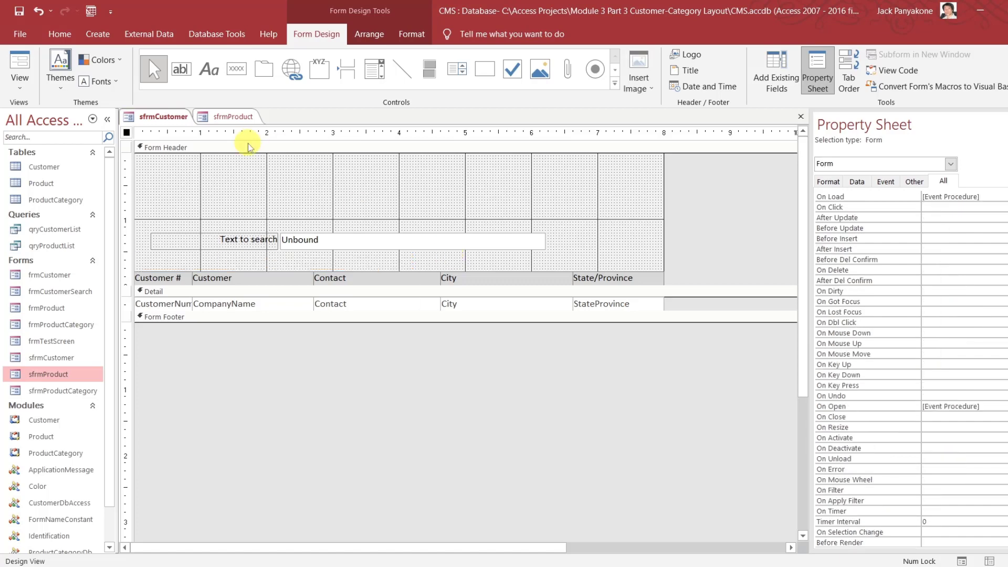
Copy the lblNumberOfRecord label from sfrmProduct into the sfrmCustomer header and place it just above the column headings, about 1.58" from the top
left_click(227, 117)
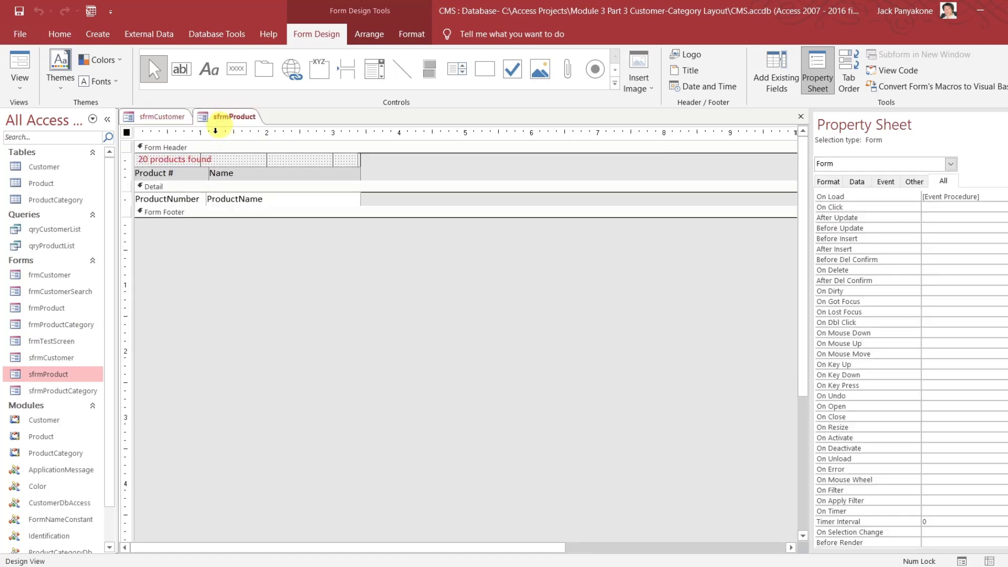
left_click(195, 159)
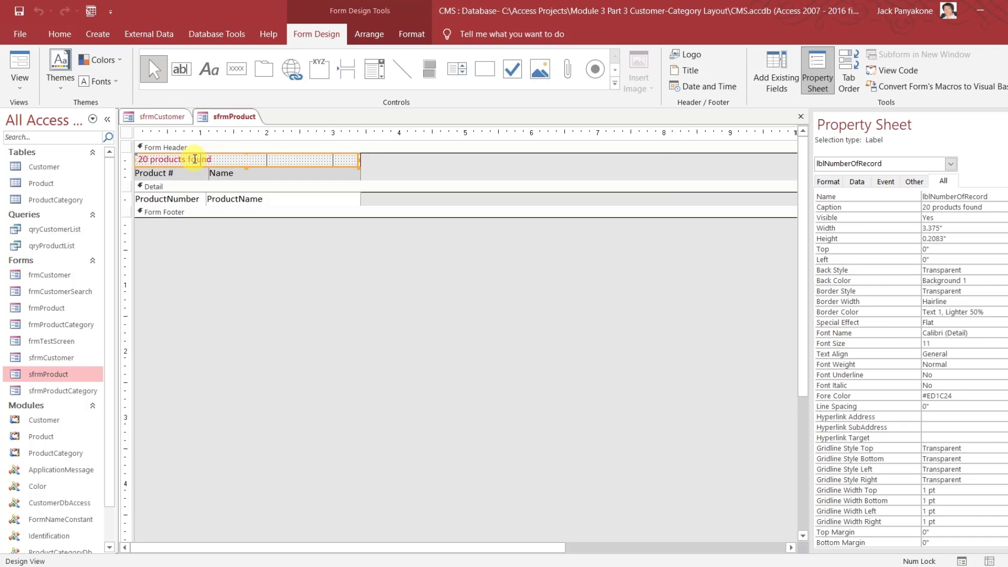
left_click(161, 117)
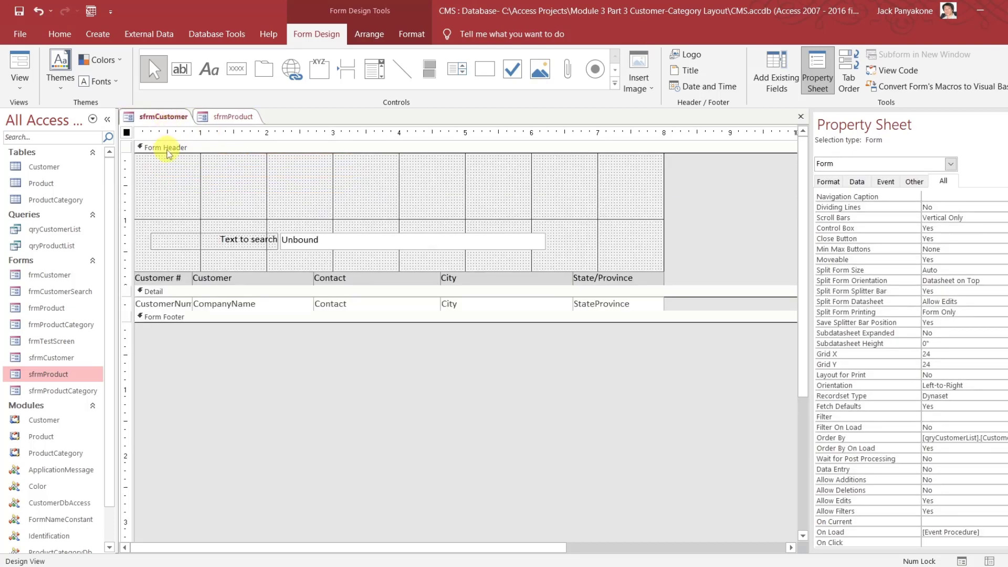
left_click(168, 148)
key("ctrl+v")
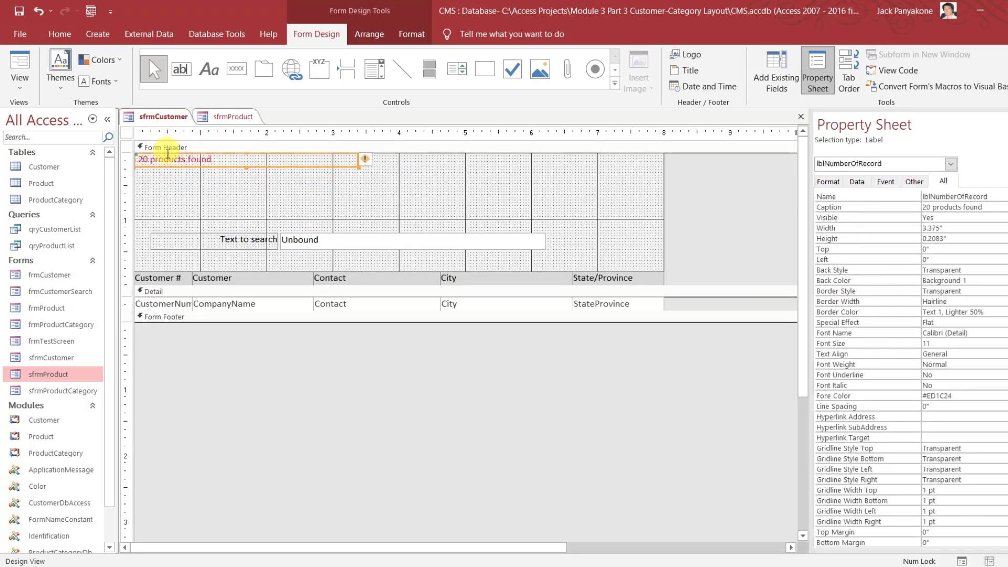
left_click_drag(167, 167, 167, 271)
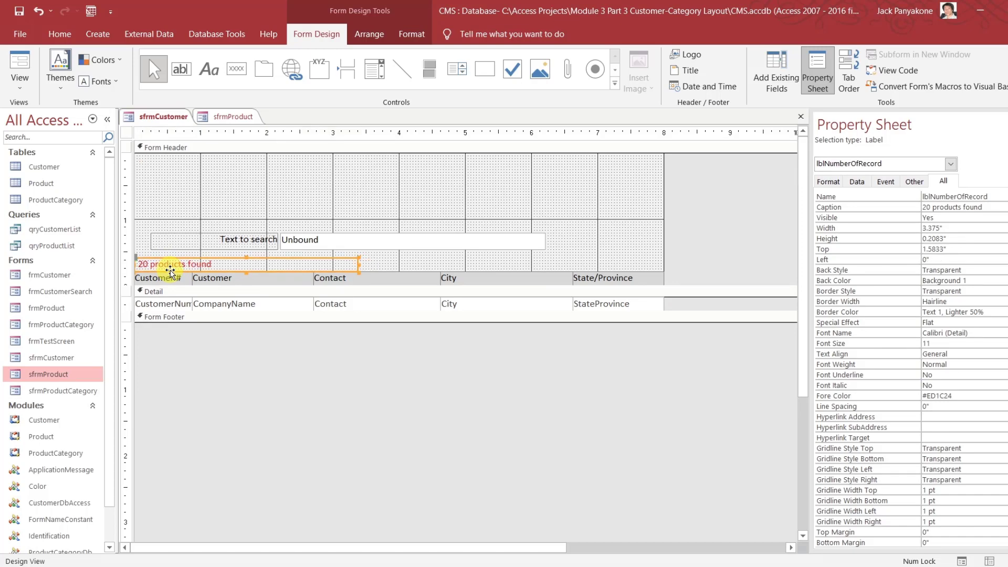
Delete the txtTextToSearch box together with its "Text to search" label from the sfrmCustomer header
left_click(223, 119)
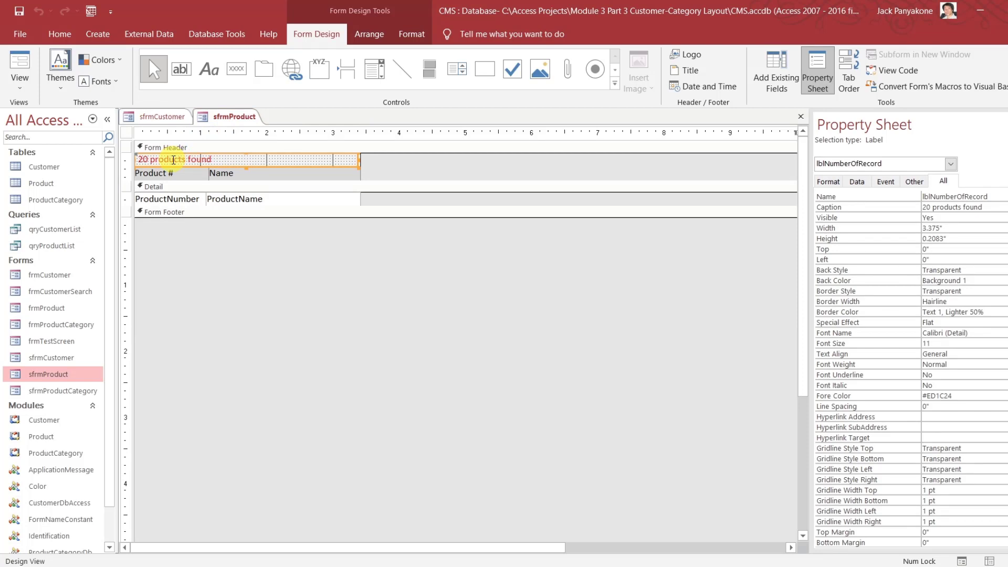
left_click(163, 116)
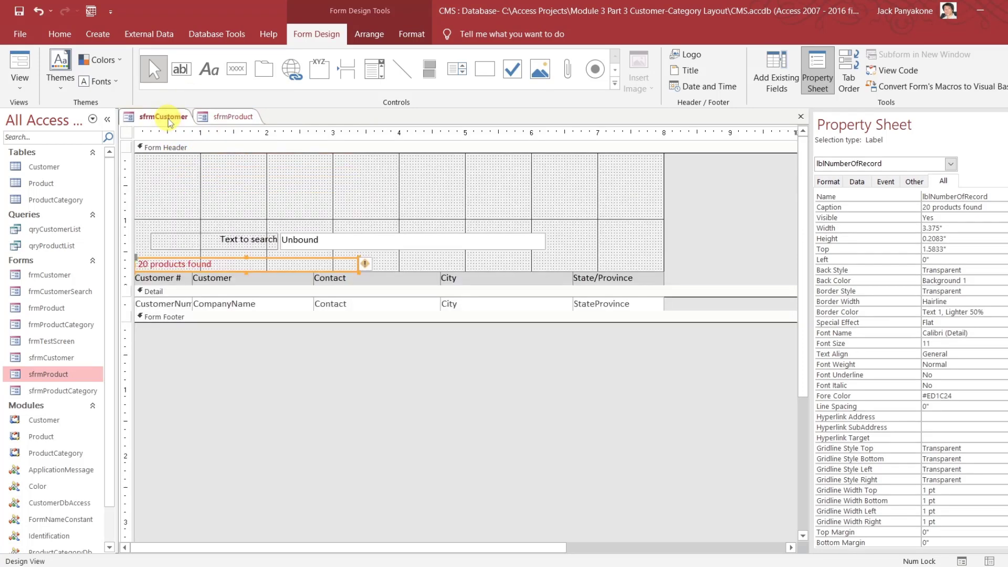
left_click(318, 238)
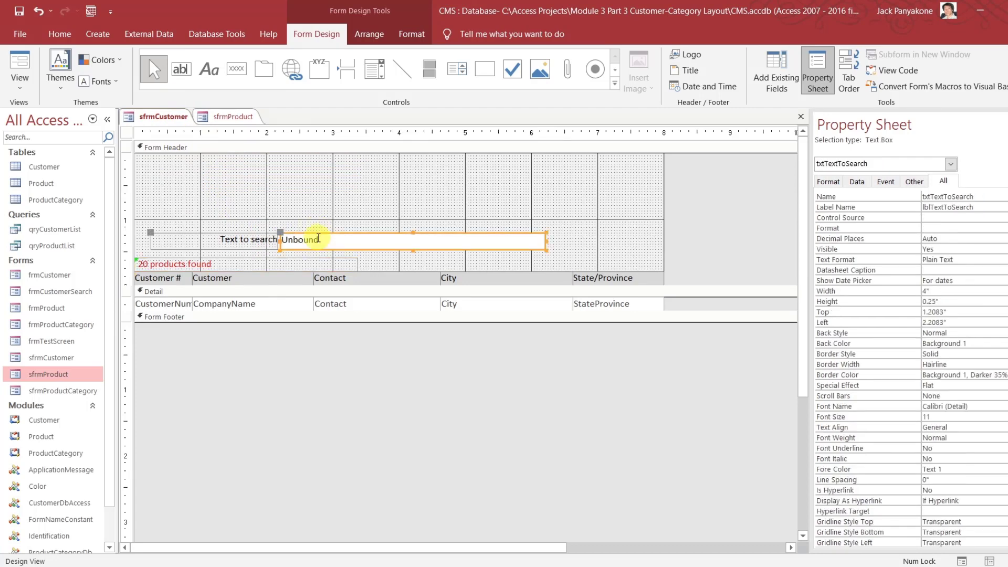
key("Delete")
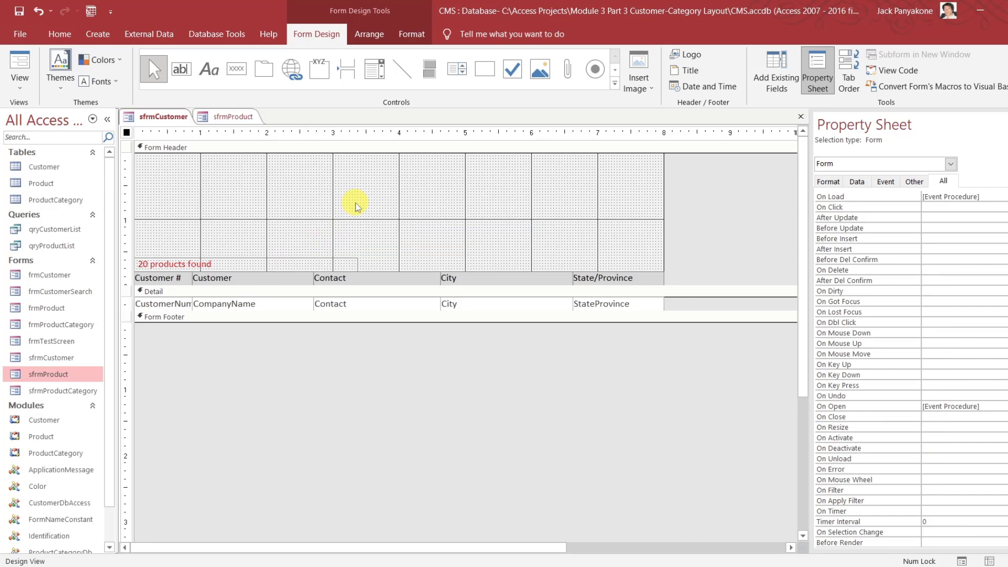
Remove the Contact, City and State/Province columns from sfrmCustomer, both the header labels and the Detail fields
left_click(236, 116)
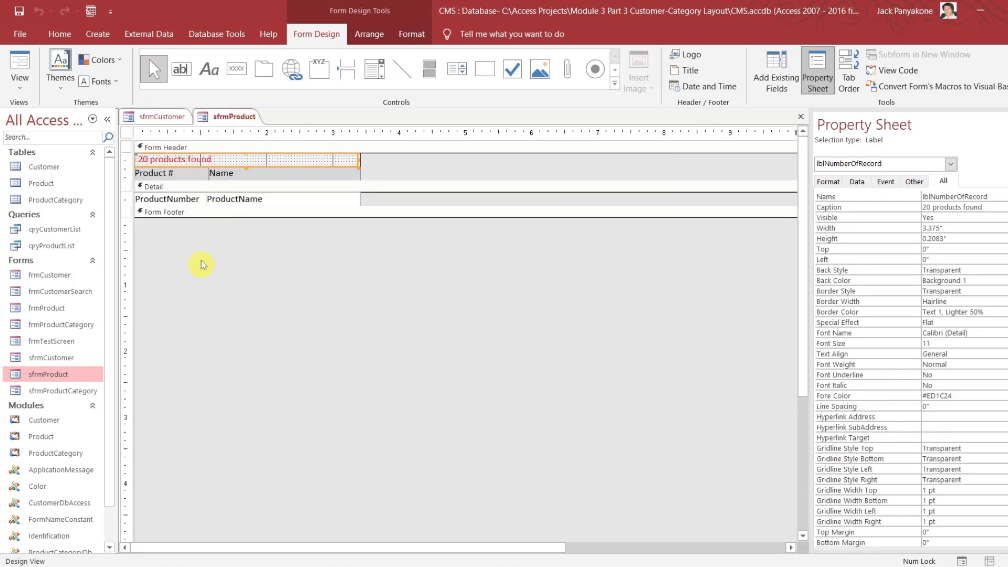
left_click(173, 116)
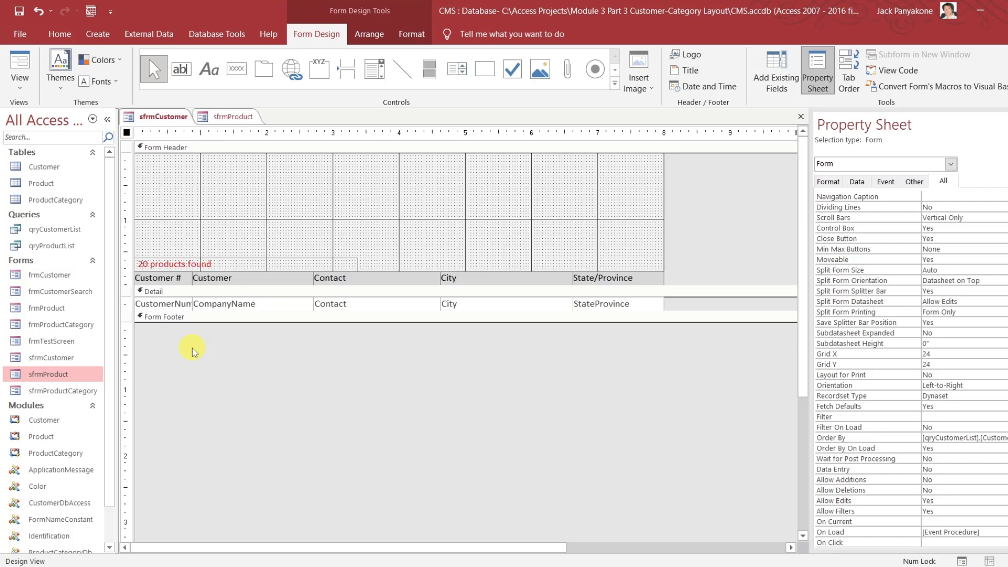
left_click_drag(683, 305, 416, 273)
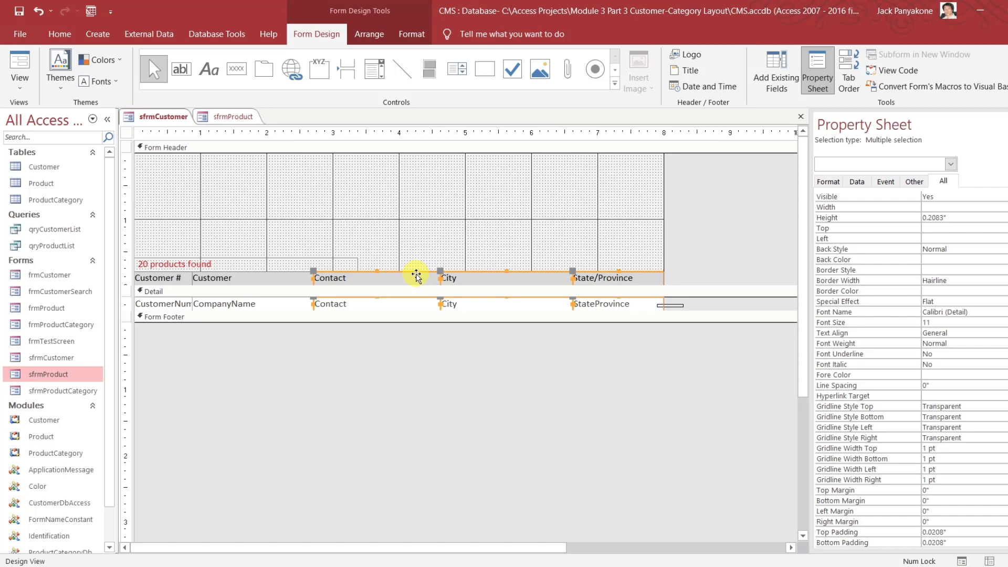
key("Delete")
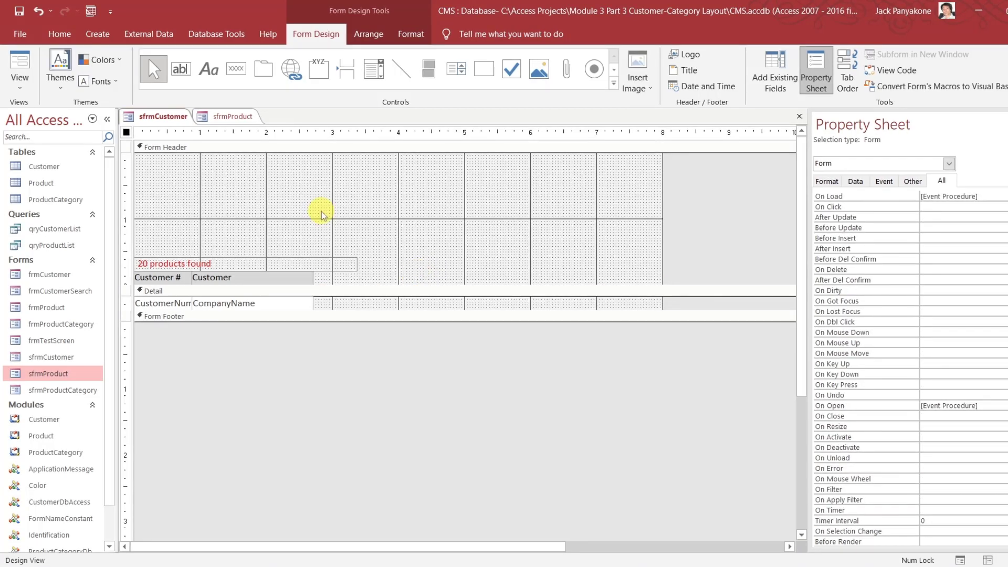
Compare the layout with sfrmProduct and extend the Detail section of sfrmCustomer to about 1.3" tall
left_click(247, 116)
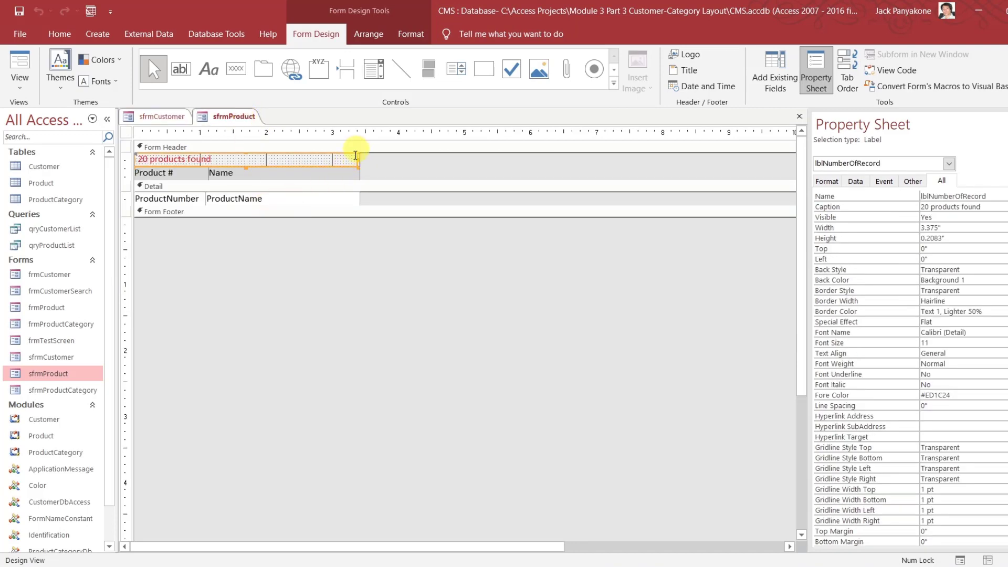
left_click(176, 116)
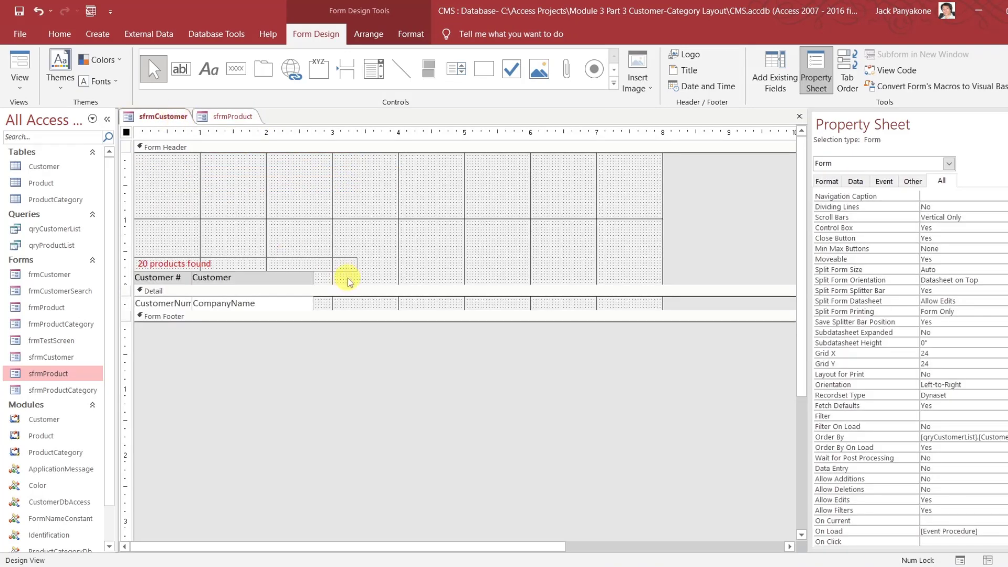
left_click_drag(348, 321, 350, 381)
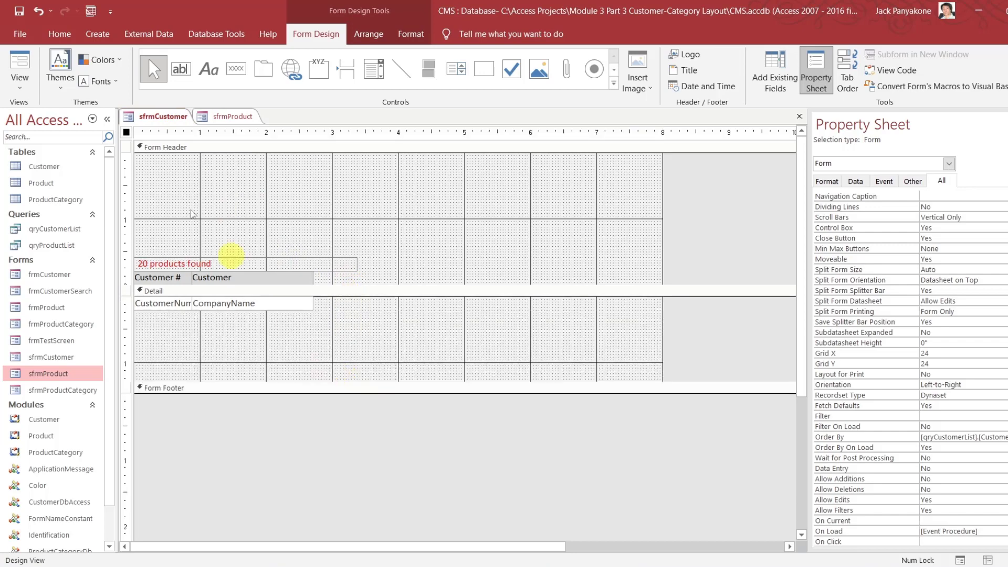
Set the width of the Customer # label and CustomerNumber field in sfrmCustomer to 1.0833", matching ProductNumber in sfrmProduct
left_click(219, 117)
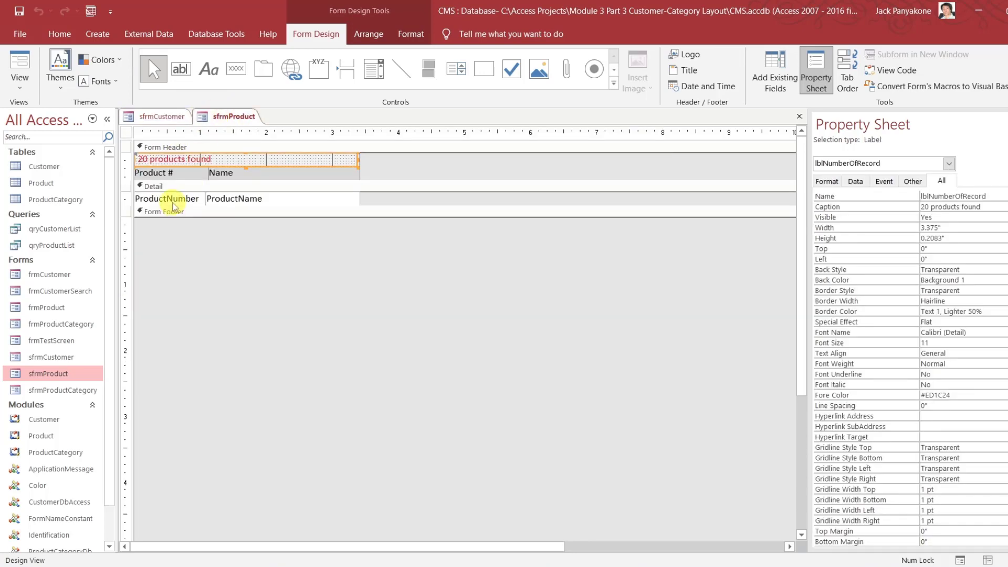
left_click(174, 194)
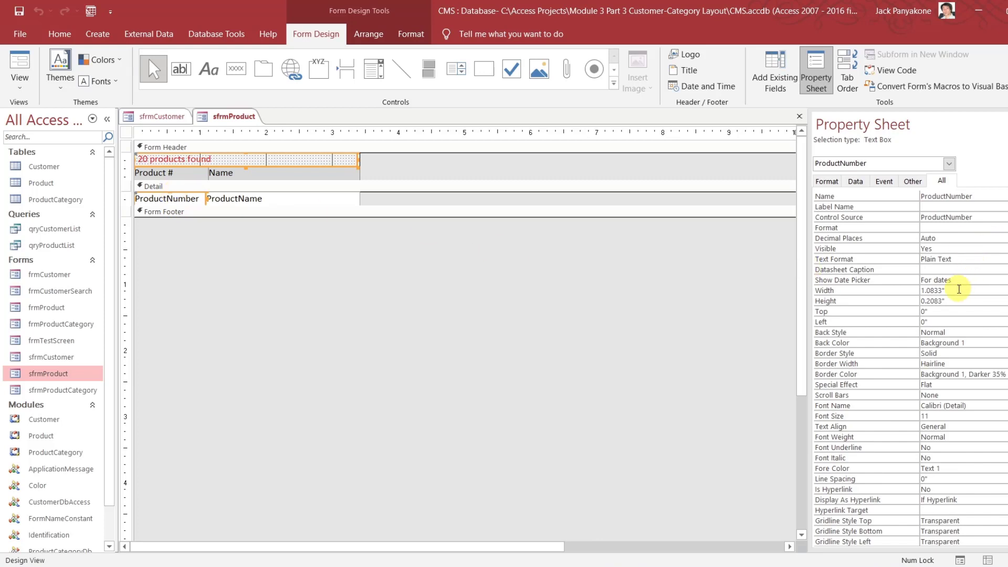
left_click(894, 289)
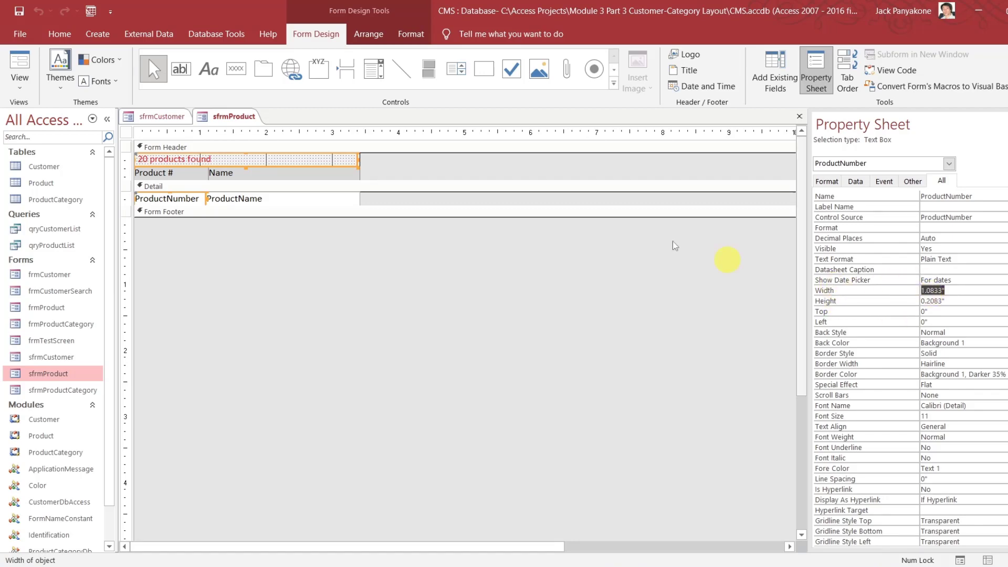
left_click(179, 118)
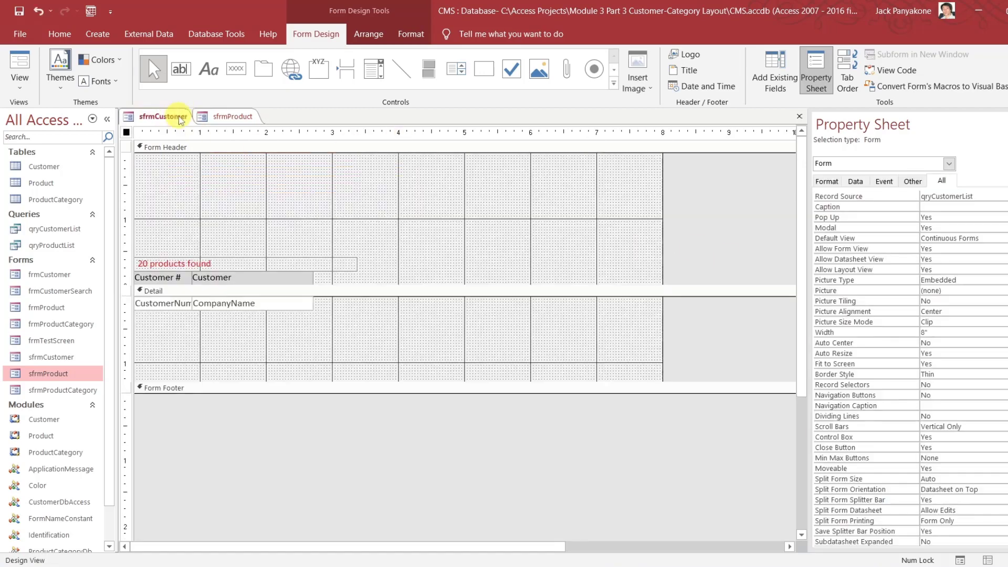
left_click_drag(166, 335, 164, 277)
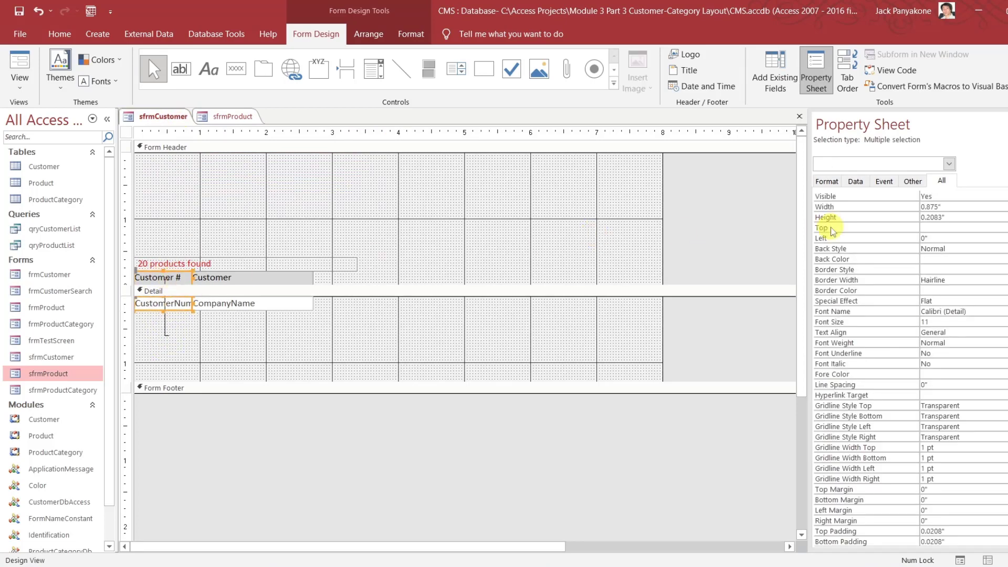
left_click(915, 206)
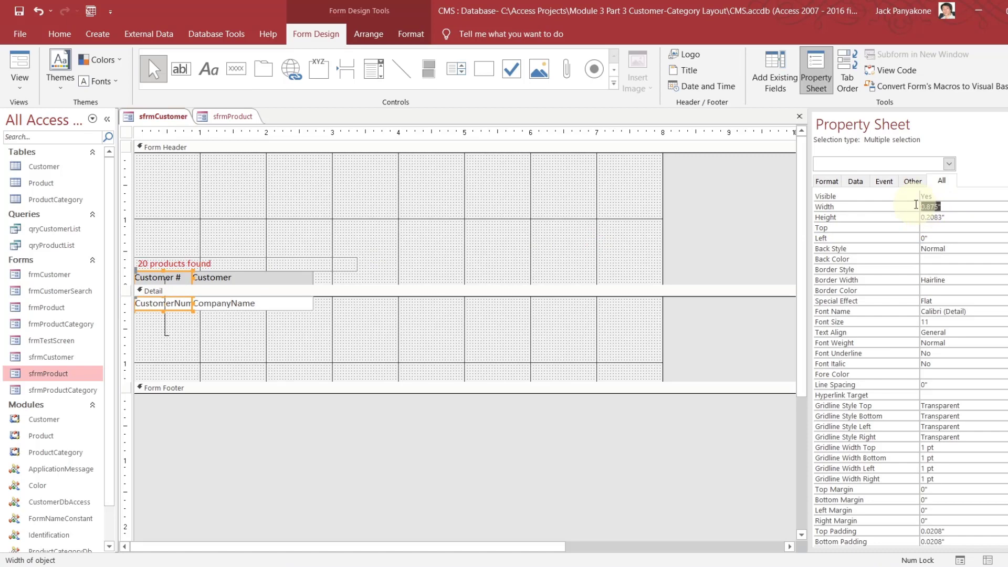
type("1.0833\"")
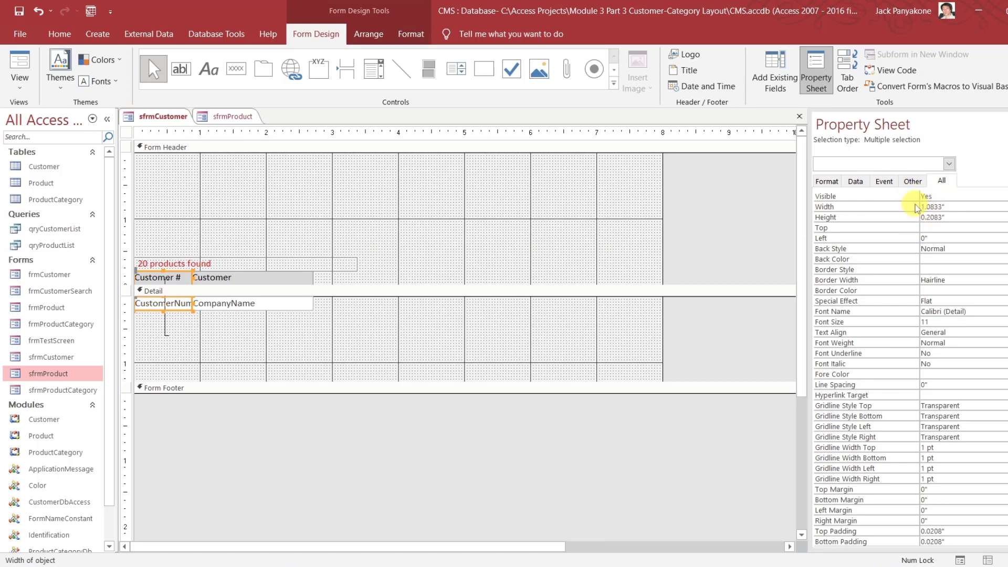
key("Return")
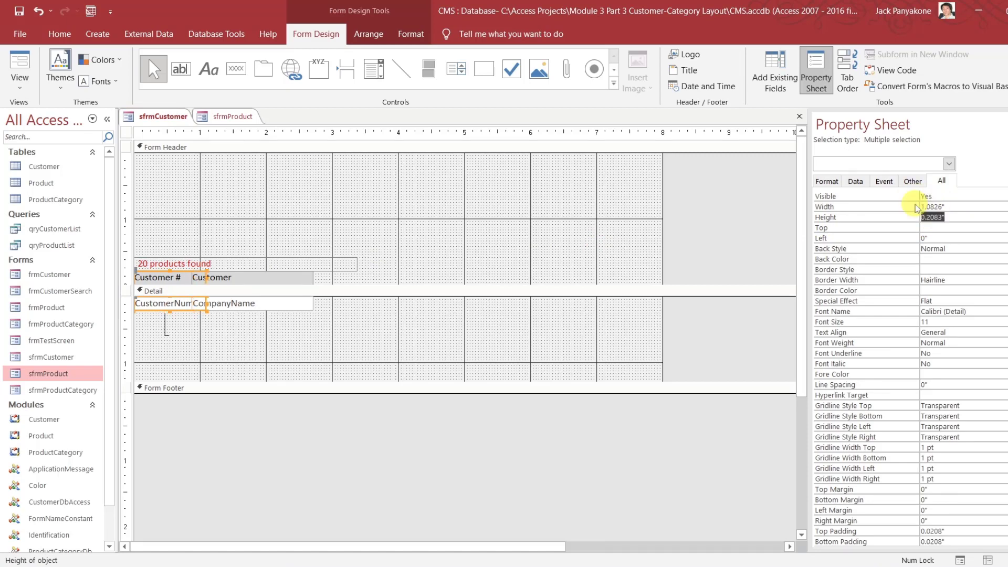
Align the Customer label and CompanyName field with the record-count label's right edge, and extend them left to meet the Customer # column
left_click(369, 353)
left_click_drag(289, 333, 324, 276)
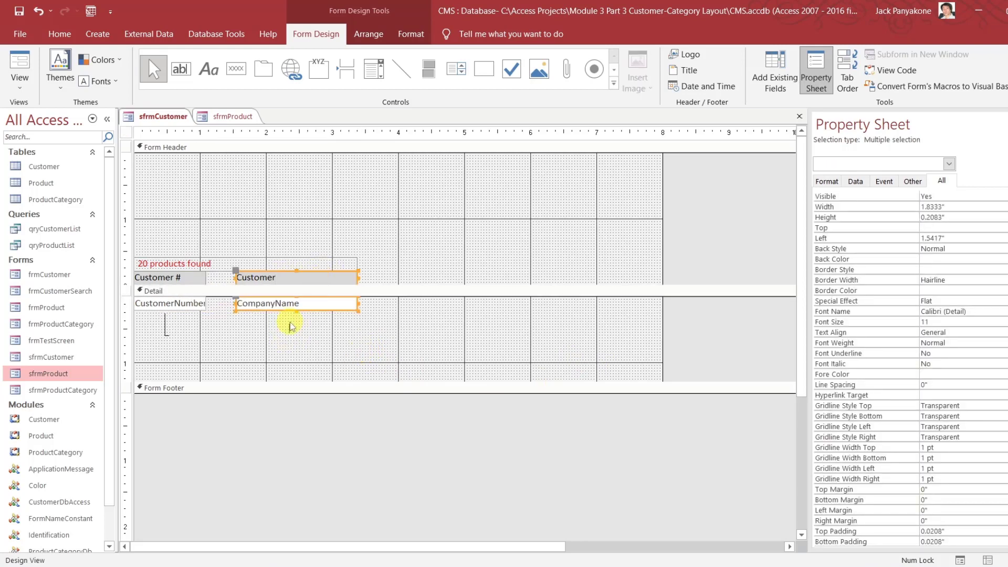
left_click_drag(235, 278, 205, 275)
left_click(219, 340)
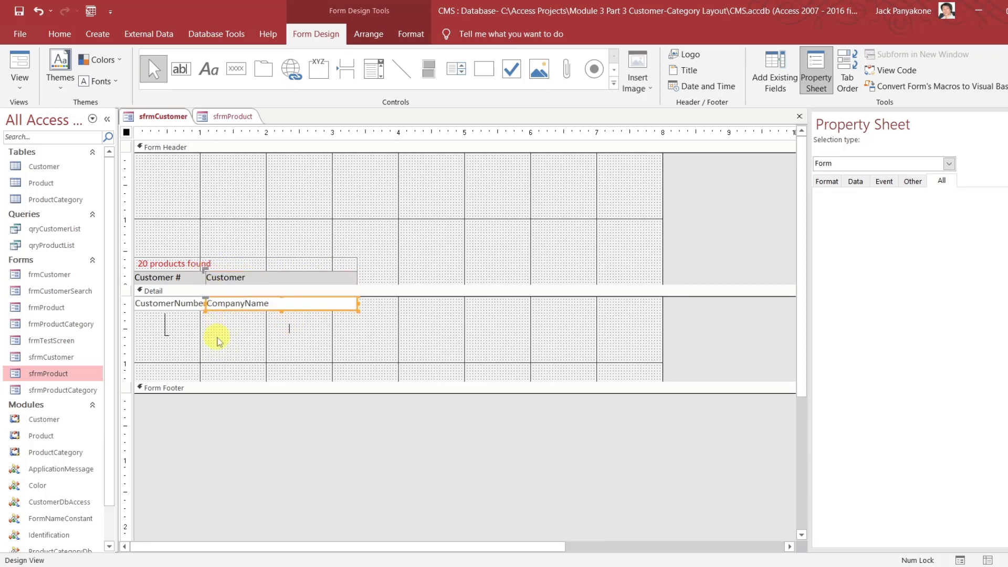
Move the record-count label and both column headings together to the top of the sfrmCustomer Form Header, as in sfrmProduct
left_click_drag(394, 281, 160, 262)
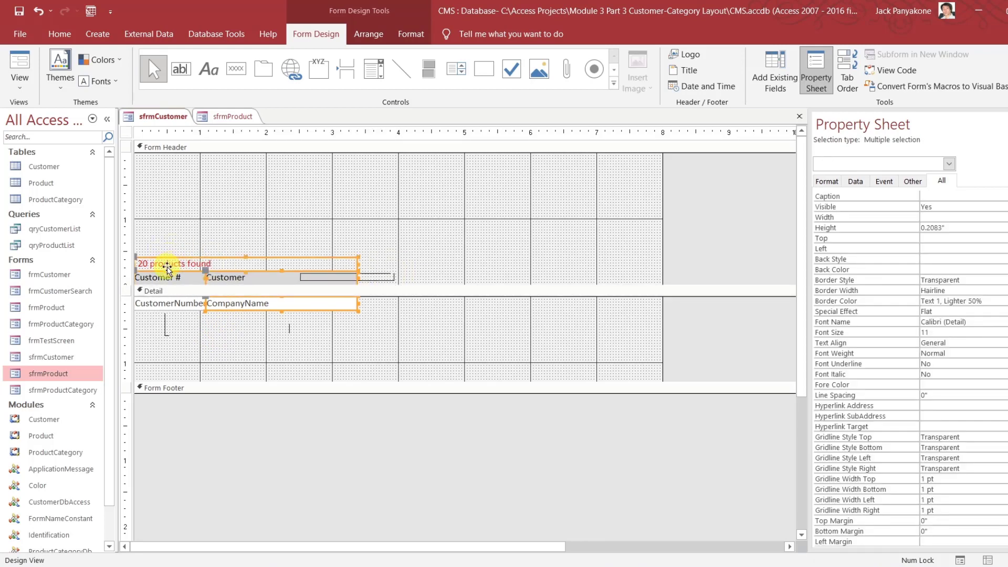
left_click(225, 117)
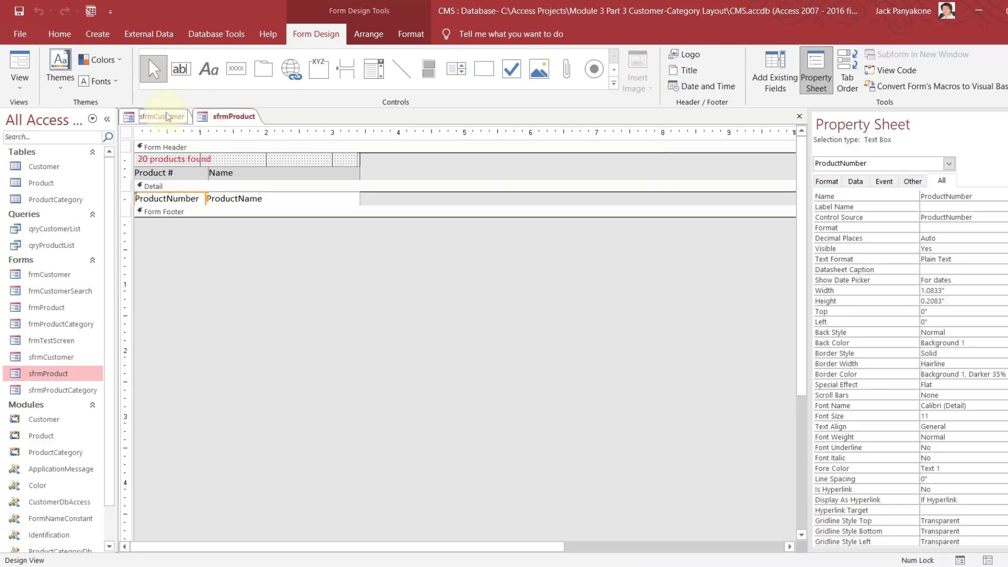
left_click(167, 116)
left_click_drag(231, 261, 207, 147)
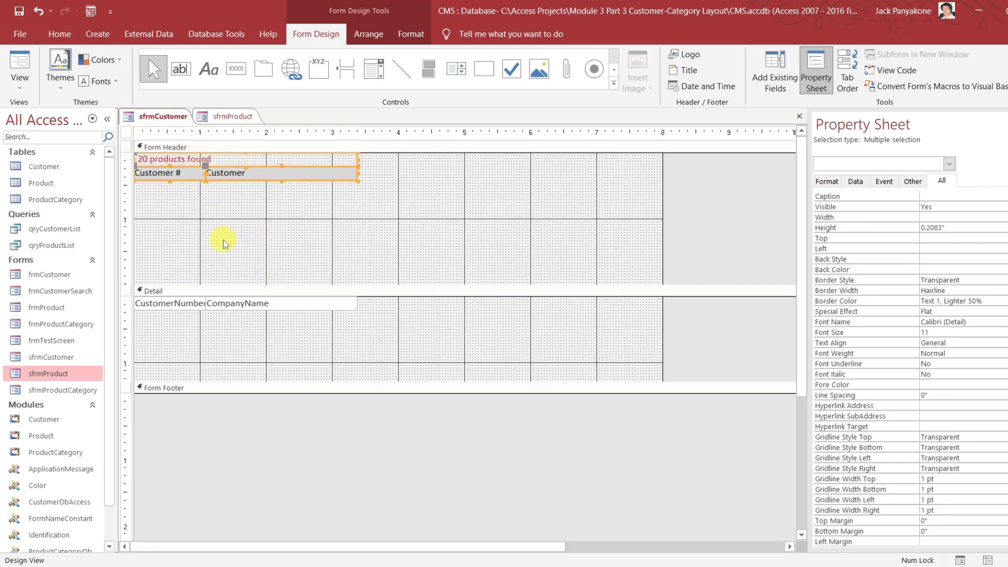
Shrink the Form Header and Detail sections to fit their controls and reduce the form width to 3.375"
left_click_drag(225, 286, 225, 181)
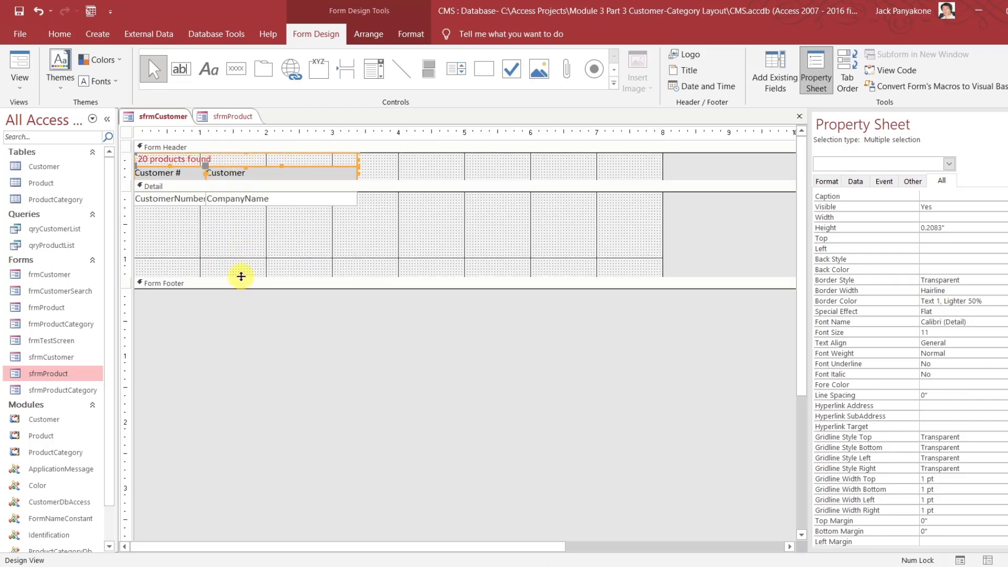
left_click_drag(241, 277, 234, 205)
left_click(358, 272)
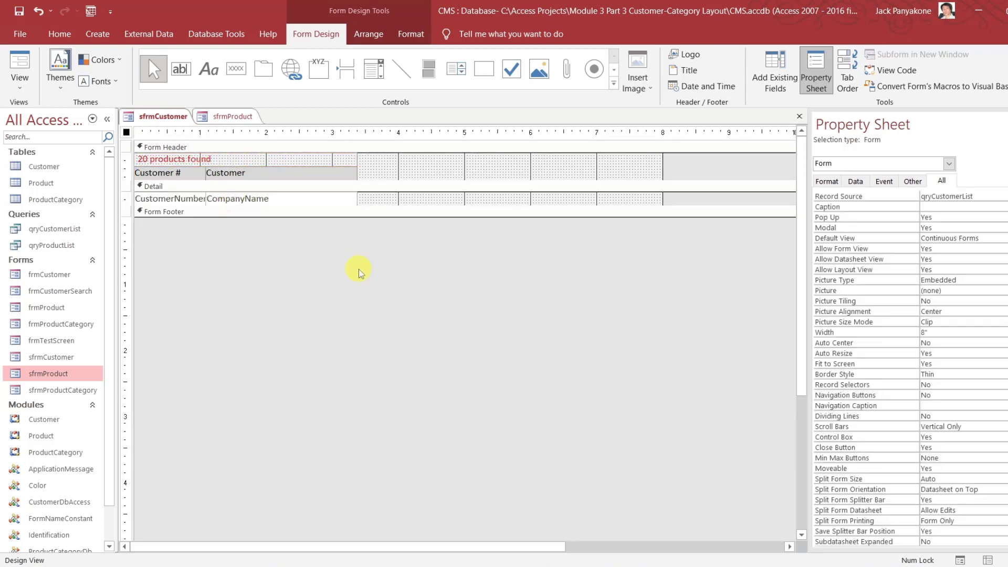
left_click_drag(663, 168, 225, 168)
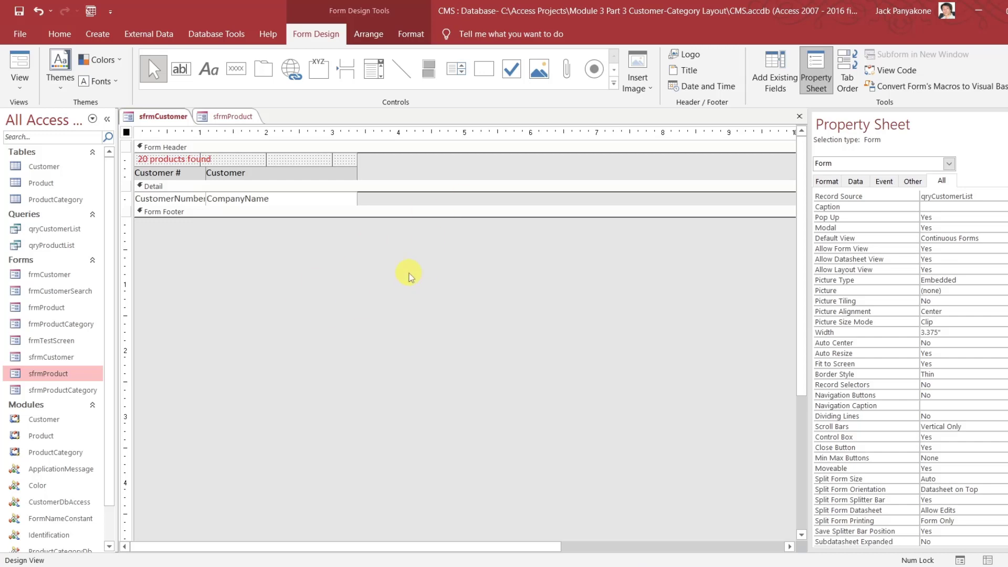
Delete the City_DblClick, StateProvince_DblClick and Contact_DblClick procedures from the sfrmCustomer code module
left_click(905, 73)
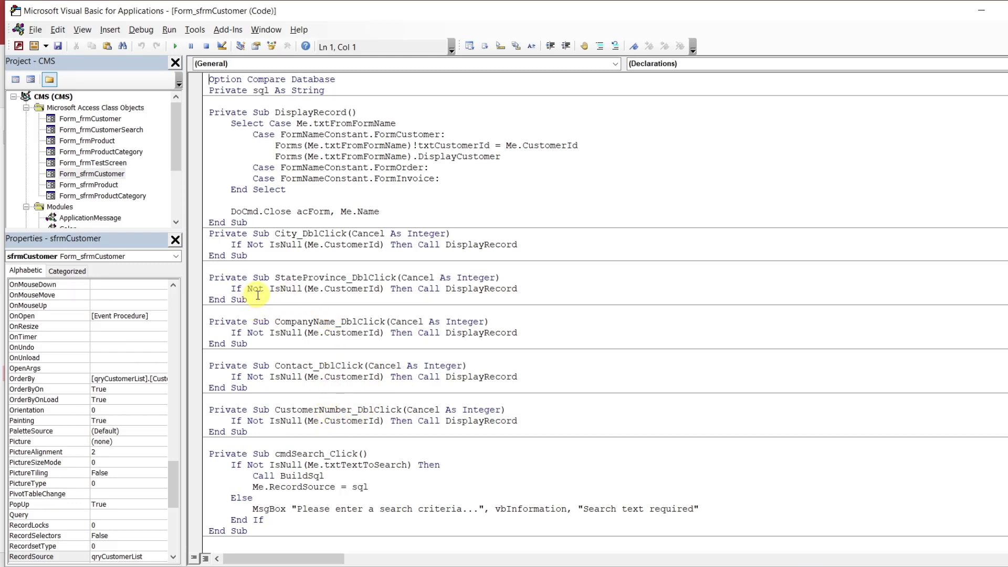
left_click_drag(247, 300, 206, 238)
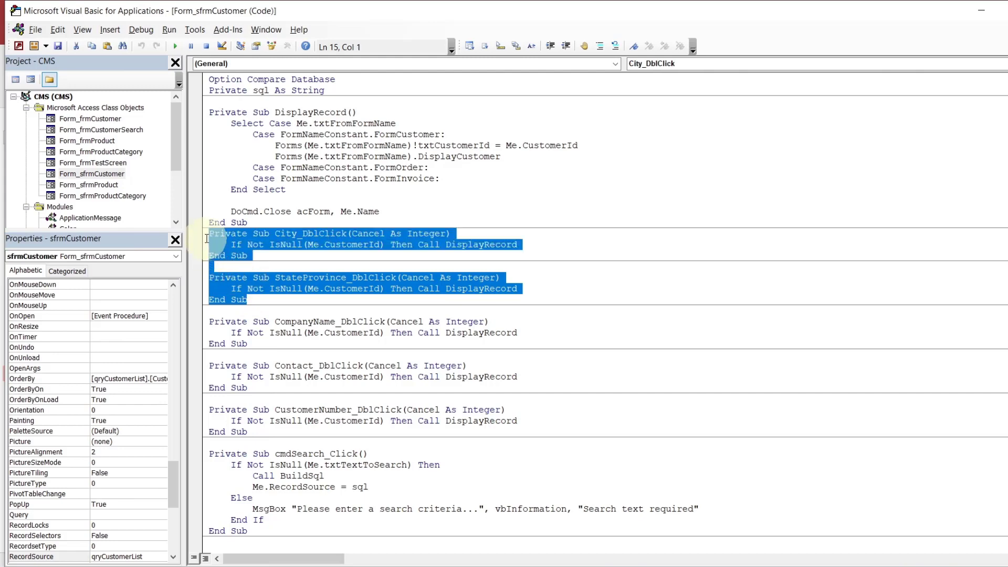
key("Delete")
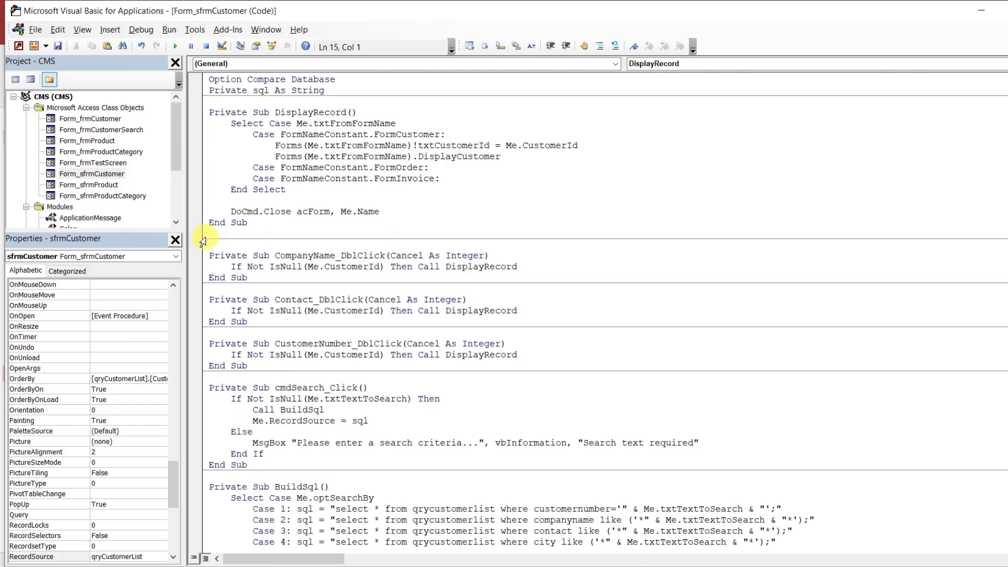
key("BackSpace")
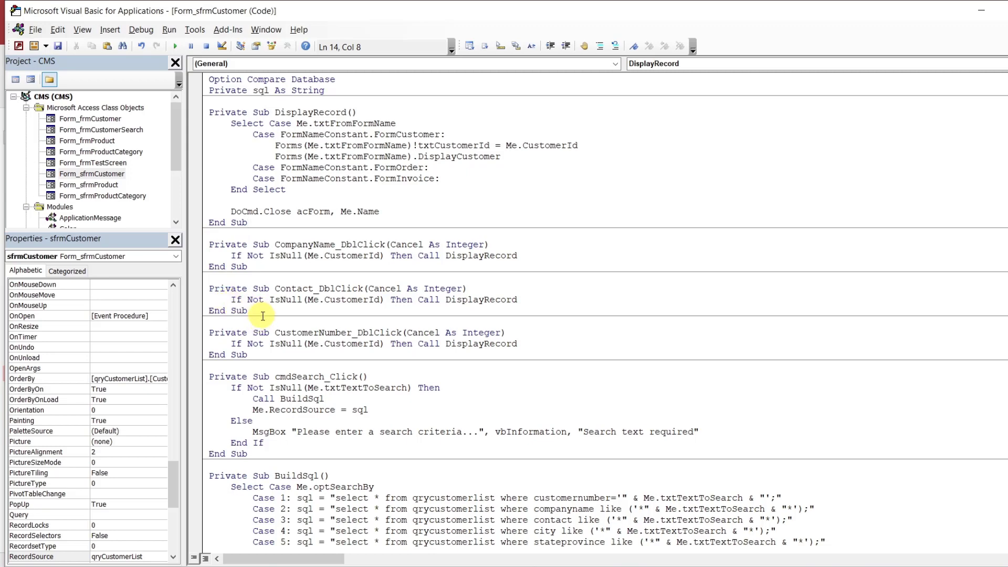
left_click_drag(262, 316, 271, 271)
key("Delete")
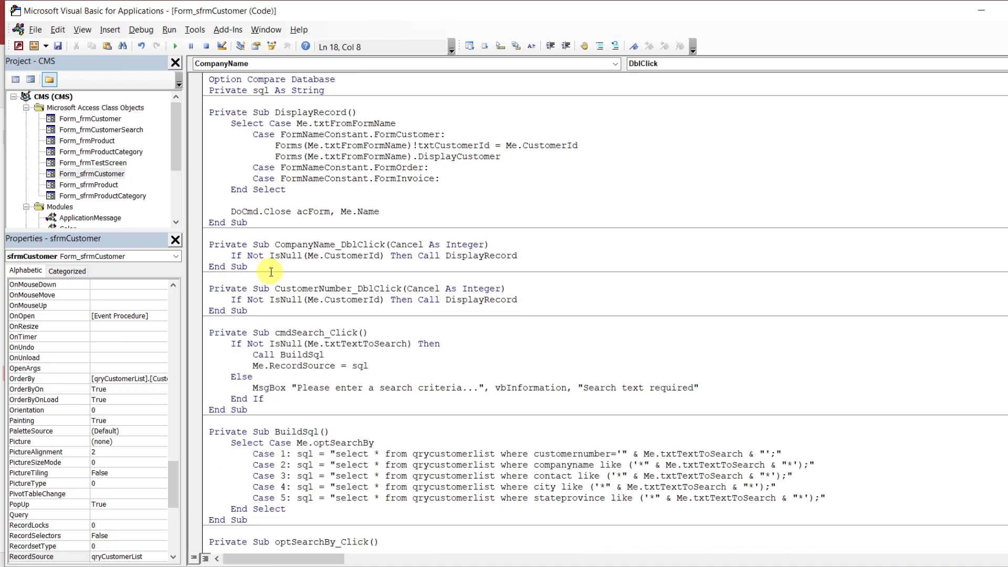
Delete the cmdSearch_Click, optSearchBy_Click and Form_Open procedures from the sfrmCustomer code
left_click_drag(249, 410, 261, 314)
key("Delete")
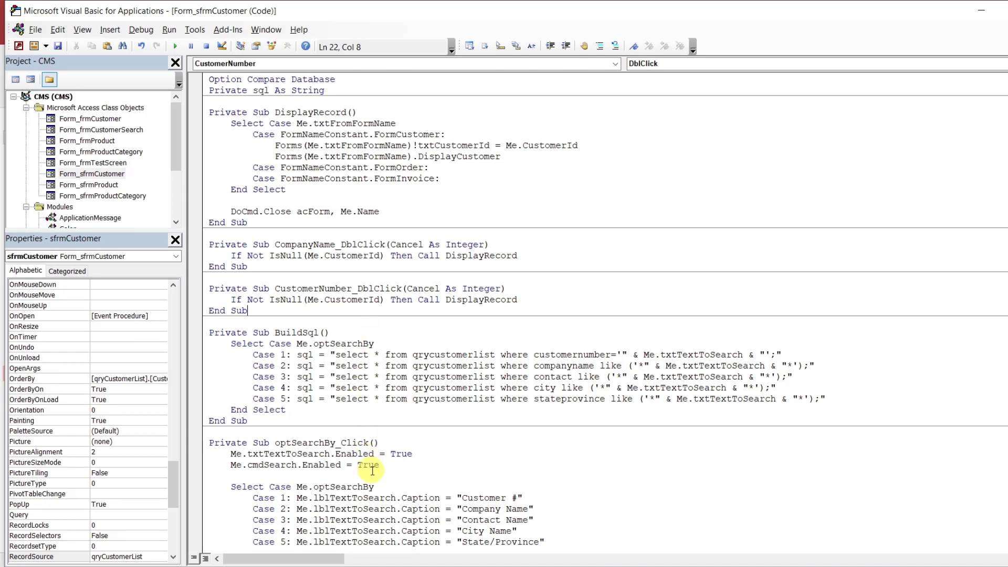
left_click(393, 469)
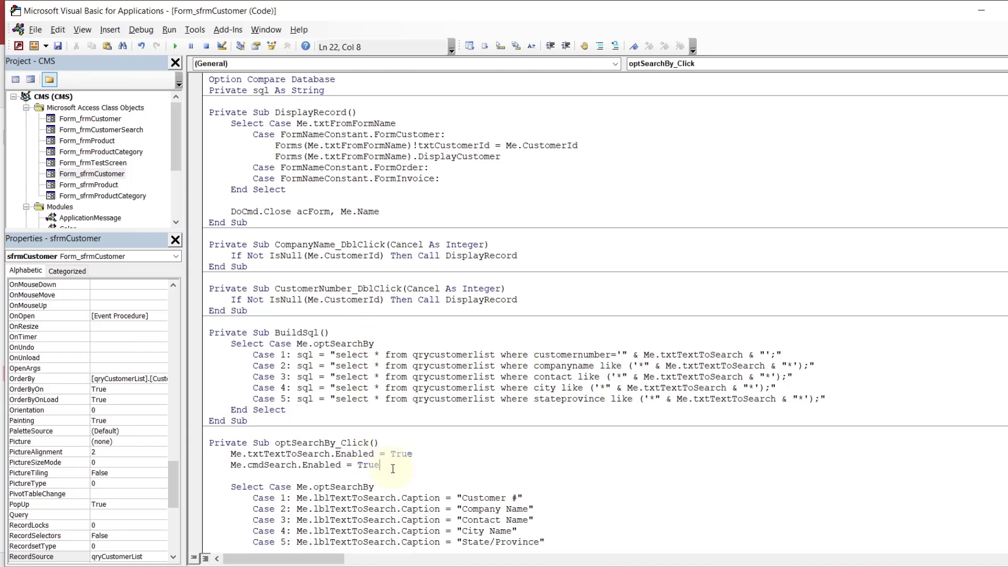
scroll(717, 420, "down", 5)
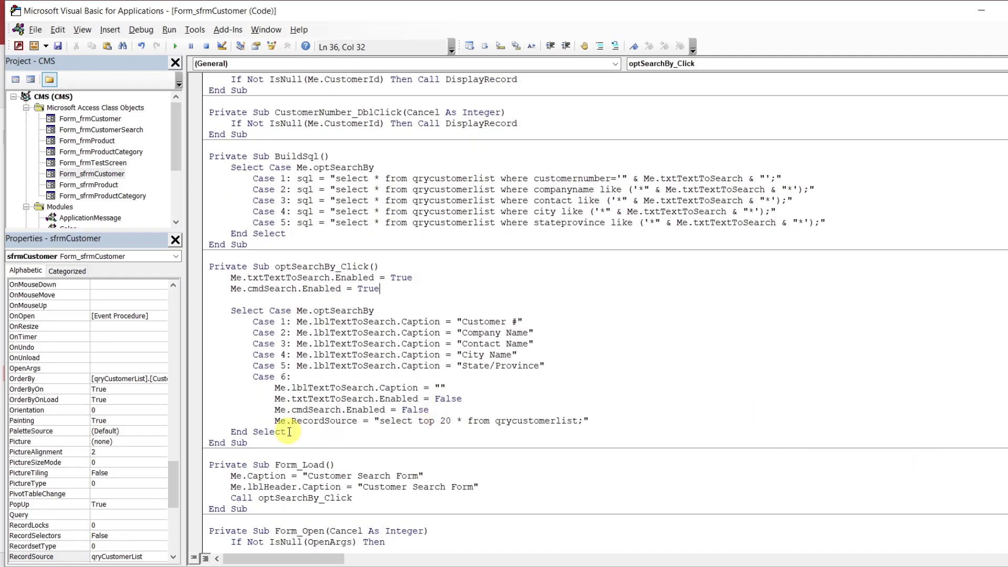
left_click_drag(248, 442, 200, 257)
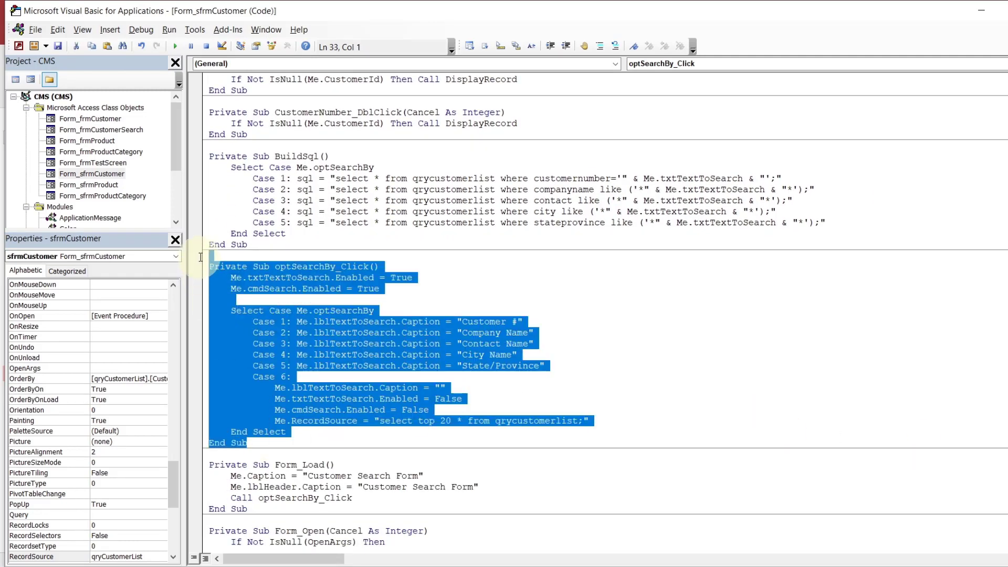
key("Delete")
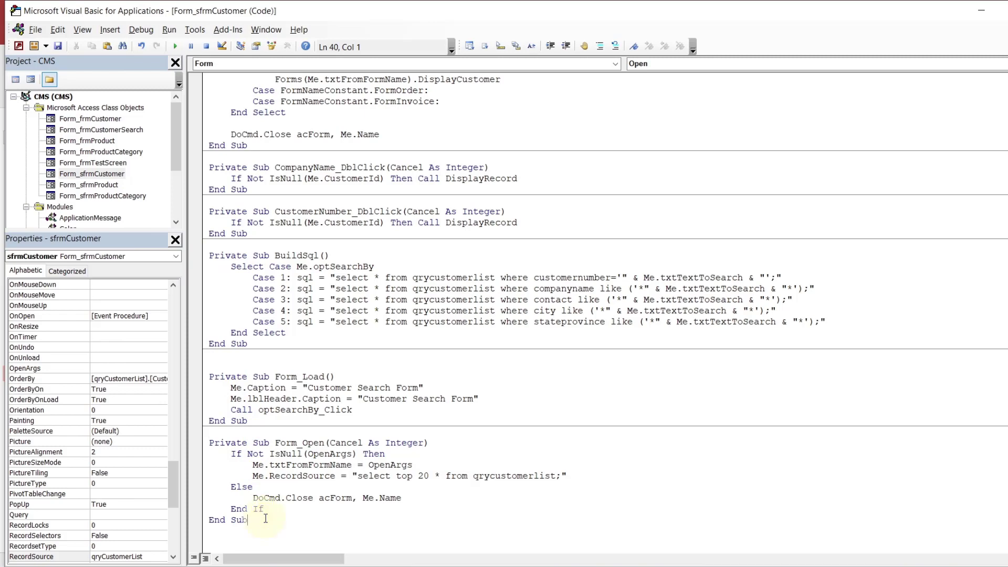
left_click_drag(261, 518, 275, 435)
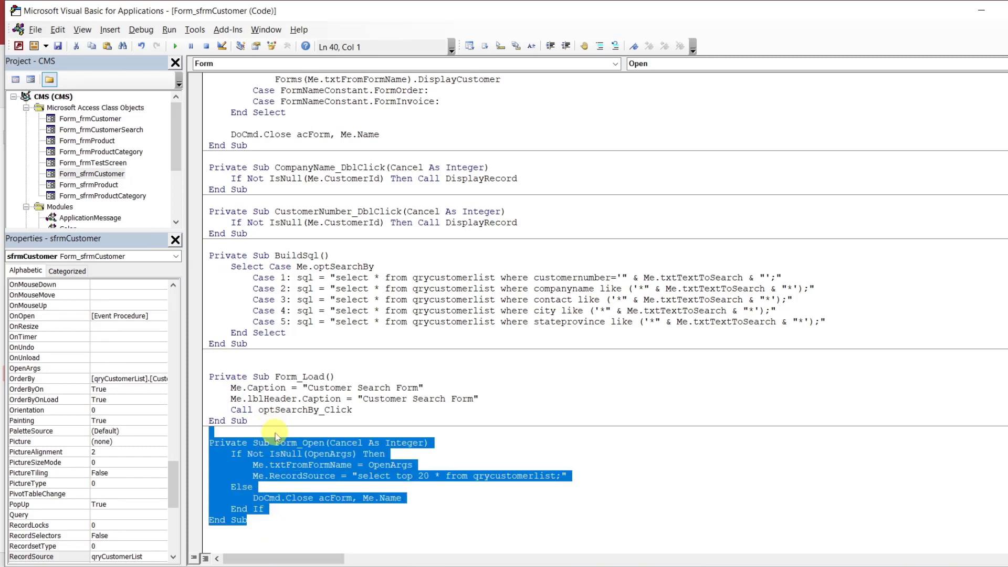
key("Delete")
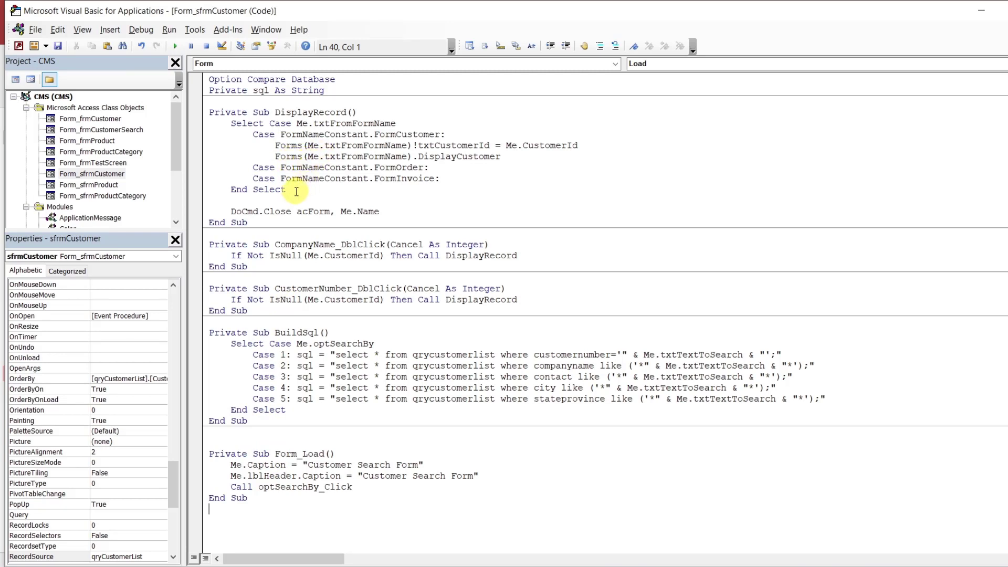
Empty the body of DisplayRecord and remove the optSearchBy_Click call from Form_Load
left_click_drag(296, 192, 203, 123)
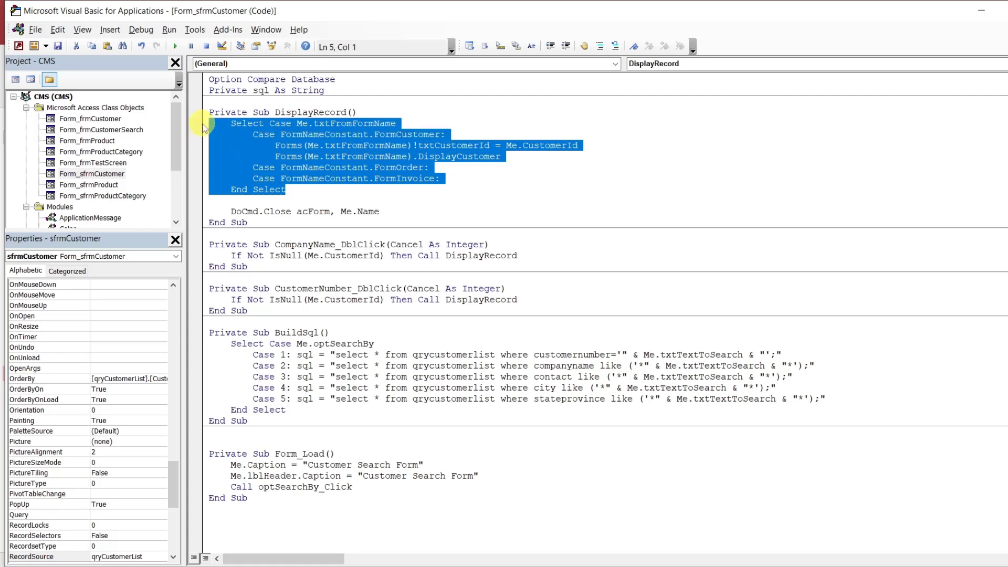
key("Delete")
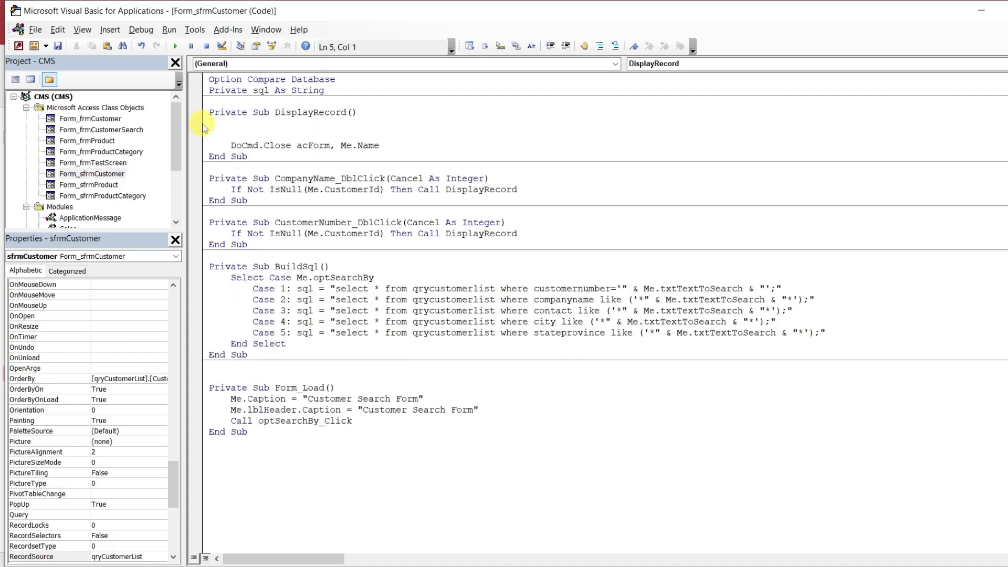
left_click_drag(399, 141, 398, 125)
key("Return")
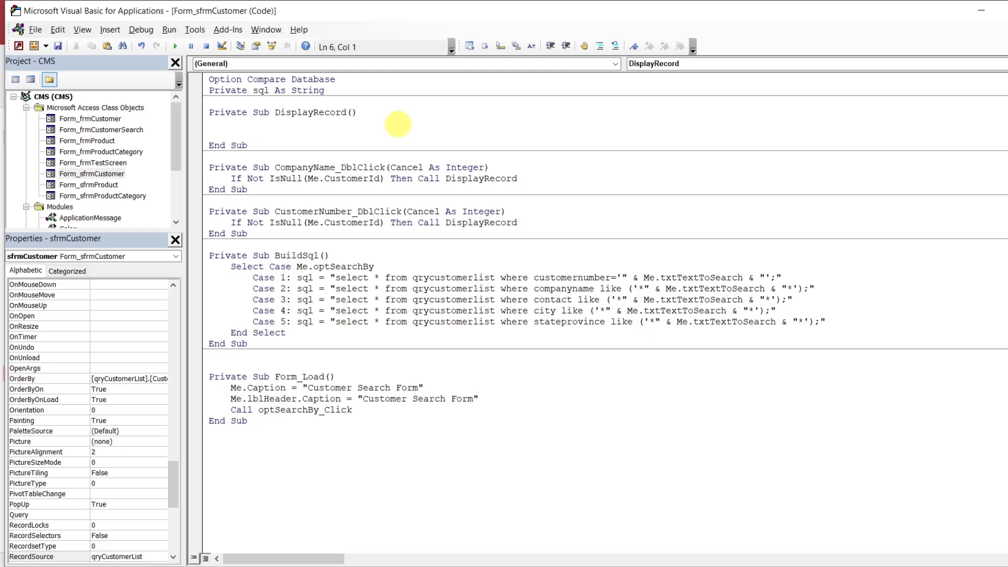
left_click_drag(404, 409, 490, 398)
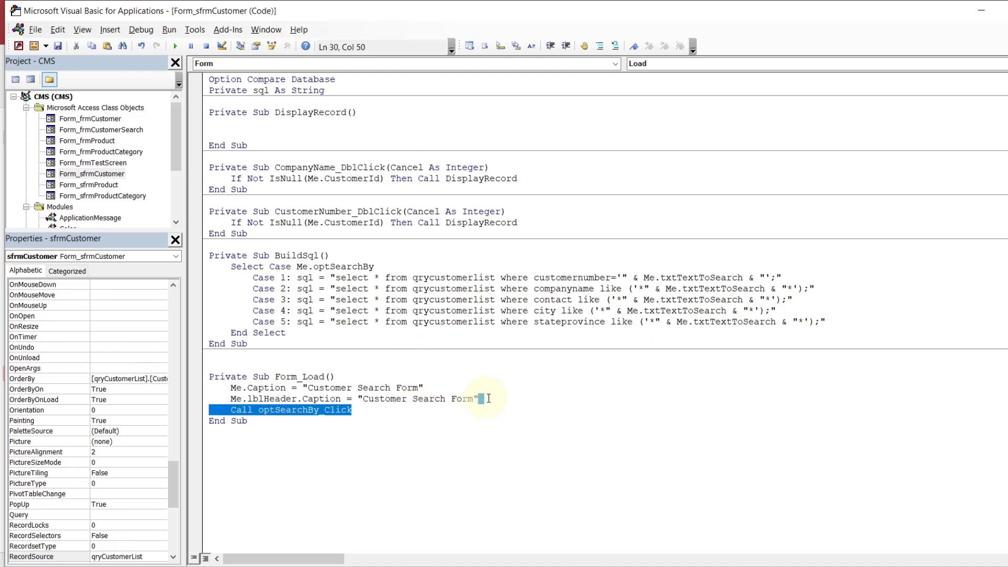
key("Delete")
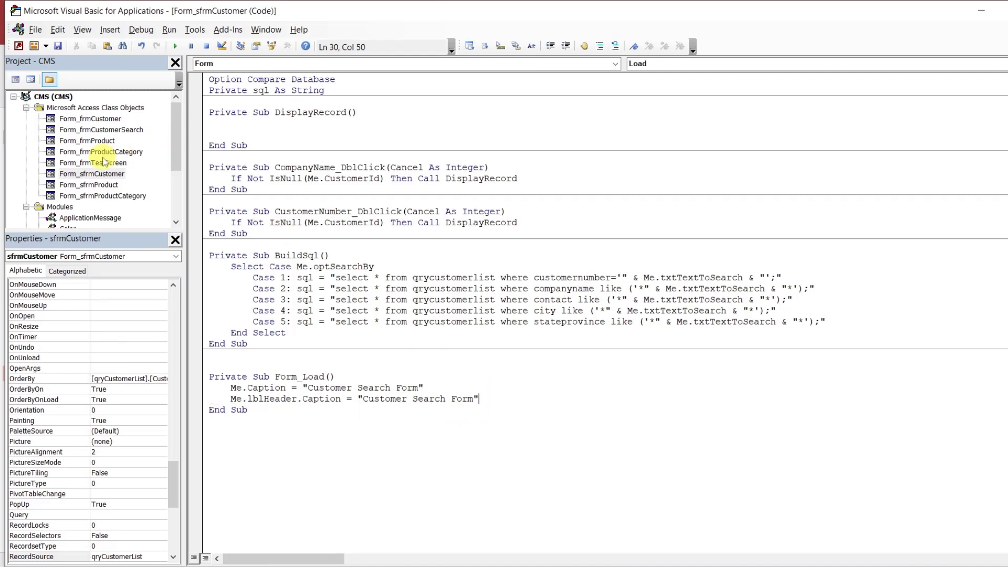
Copy the RefreshForm procedure from its name through the last caption line in the sfrmProduct code module
double_click(97, 187)
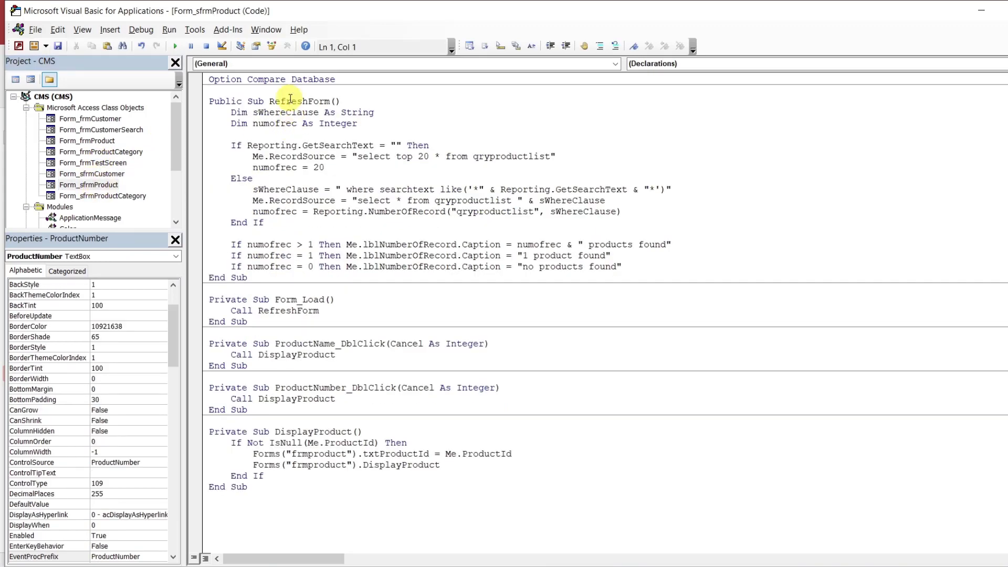
double_click(291, 100)
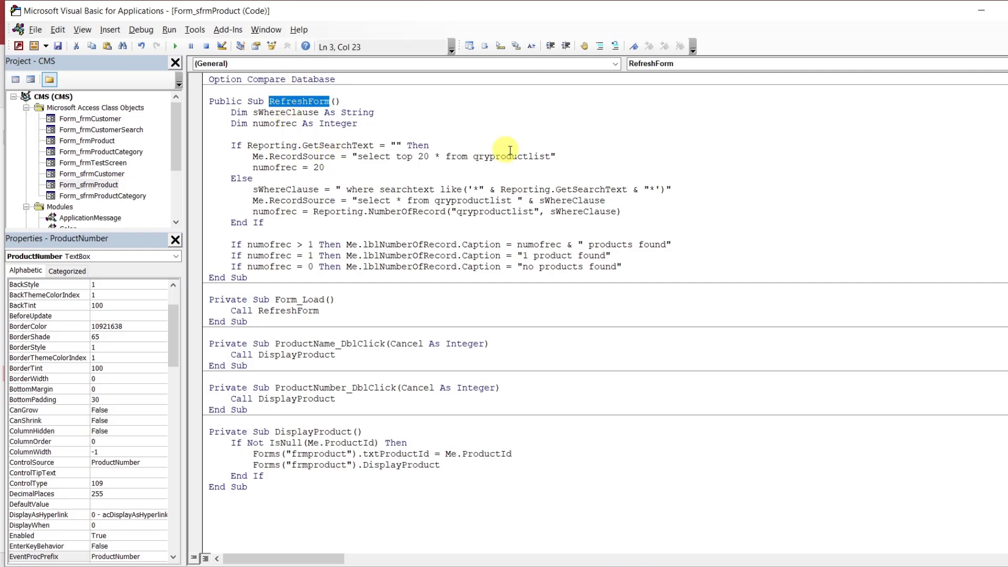
left_click(512, 130)
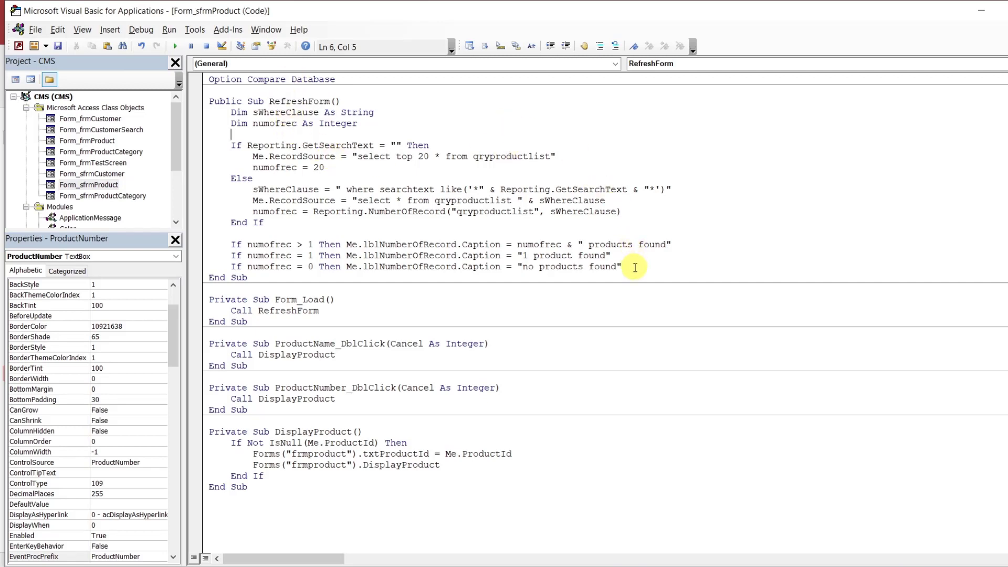
left_click_drag(634, 264, 273, 97)
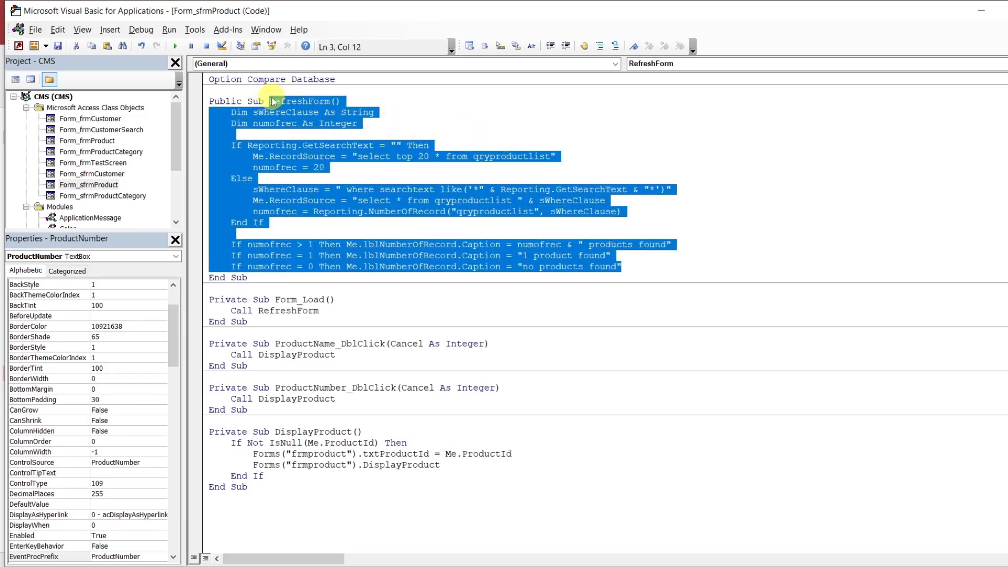
left_click(634, 264)
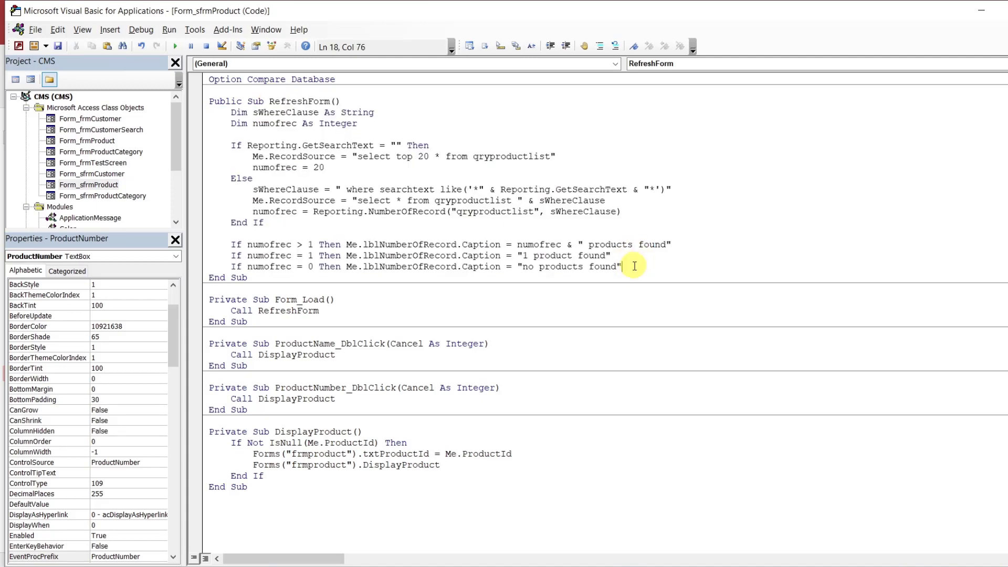
left_click_drag(634, 266, 273, 101)
key("ctrl+c")
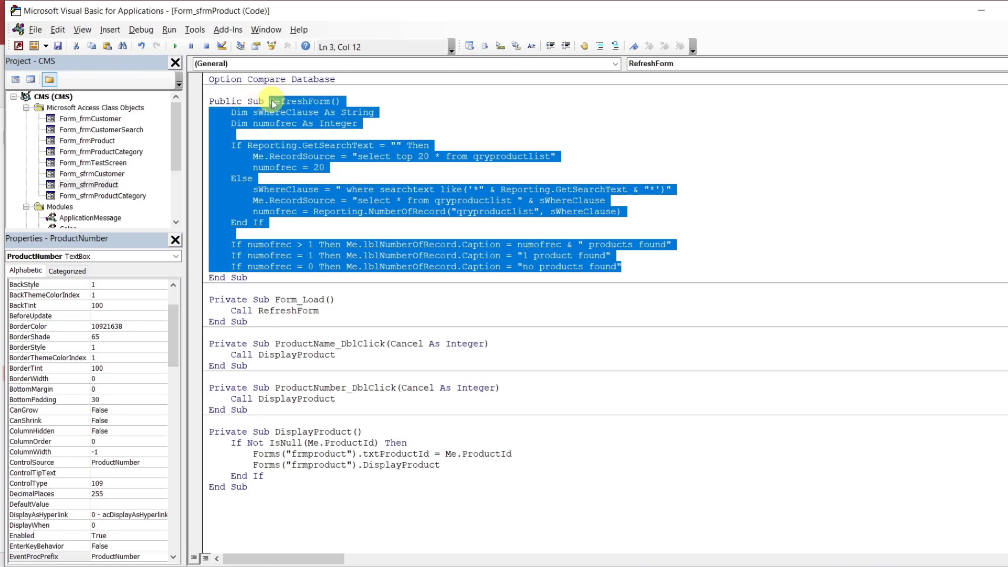
Replace the DisplayRecord name and empty body in the sfrmCustomer code with the copied RefreshForm code
double_click(92, 173)
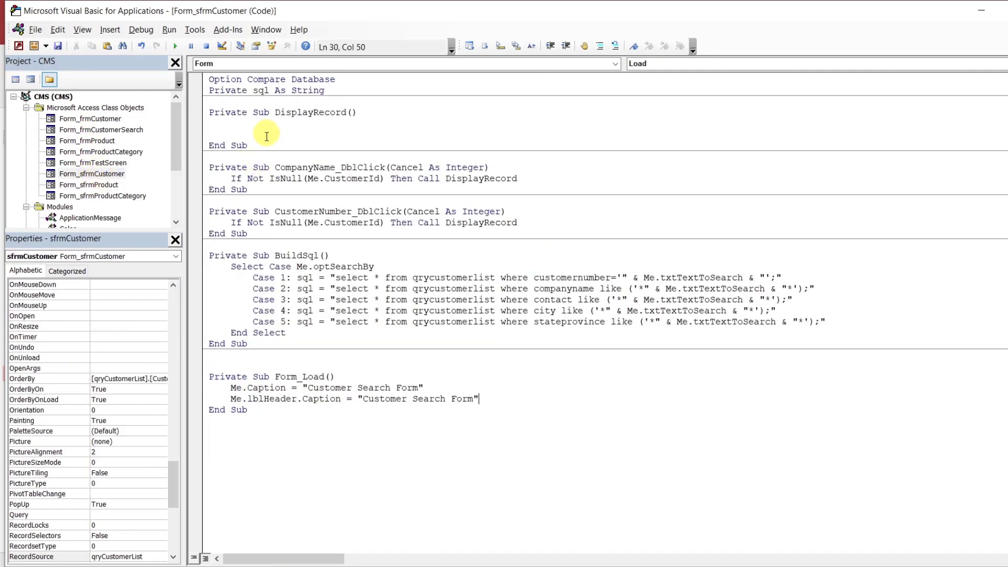
left_click(209, 135)
left_click_drag(209, 135, 277, 118)
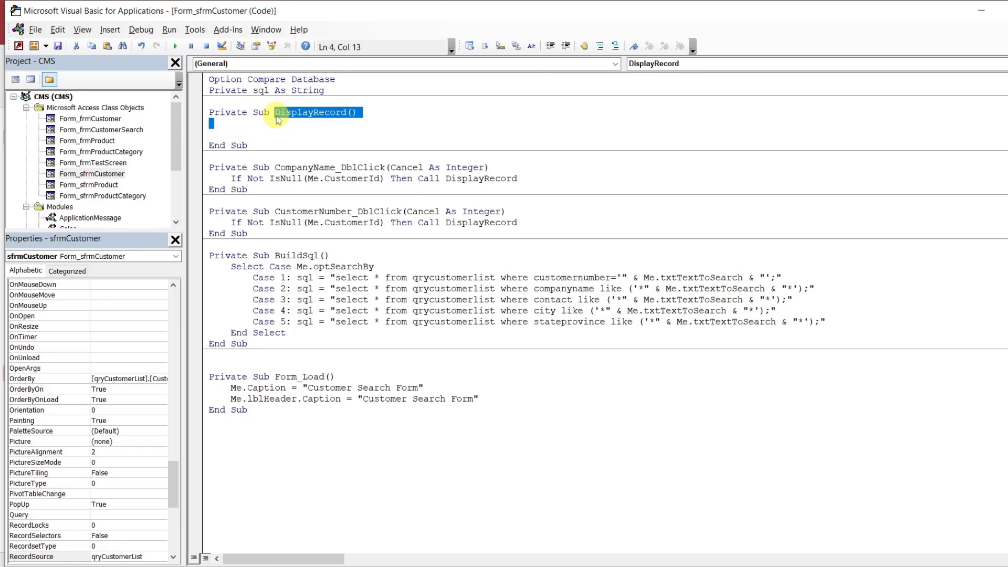
key("ctrl+v")
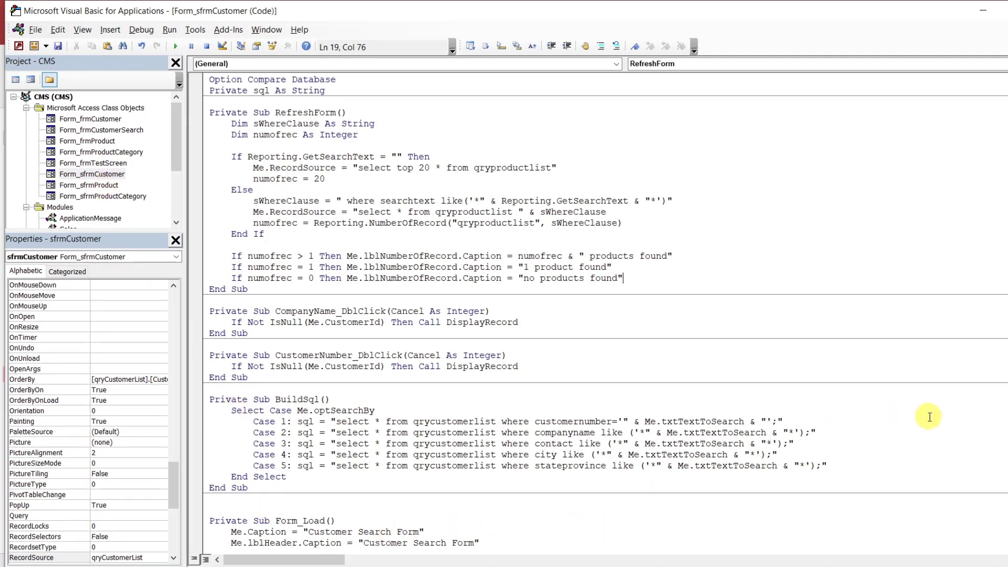
Add a Call RefreshForm line at the end of sfrmCustomer's Form_Load and compare it with sfrmProduct's Form_Load
scroll(791, 469, "down", 2)
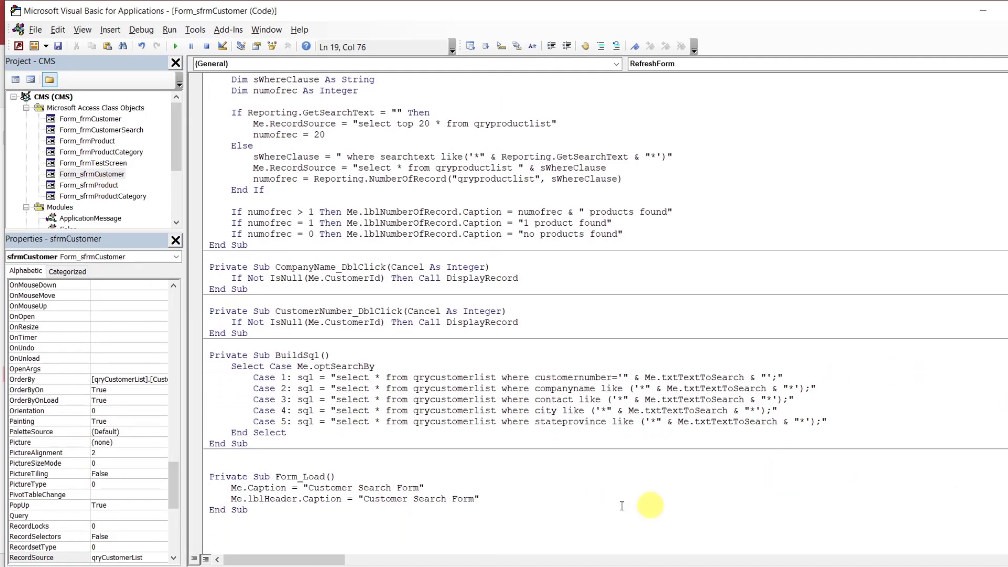
left_click(534, 497)
key("Return")
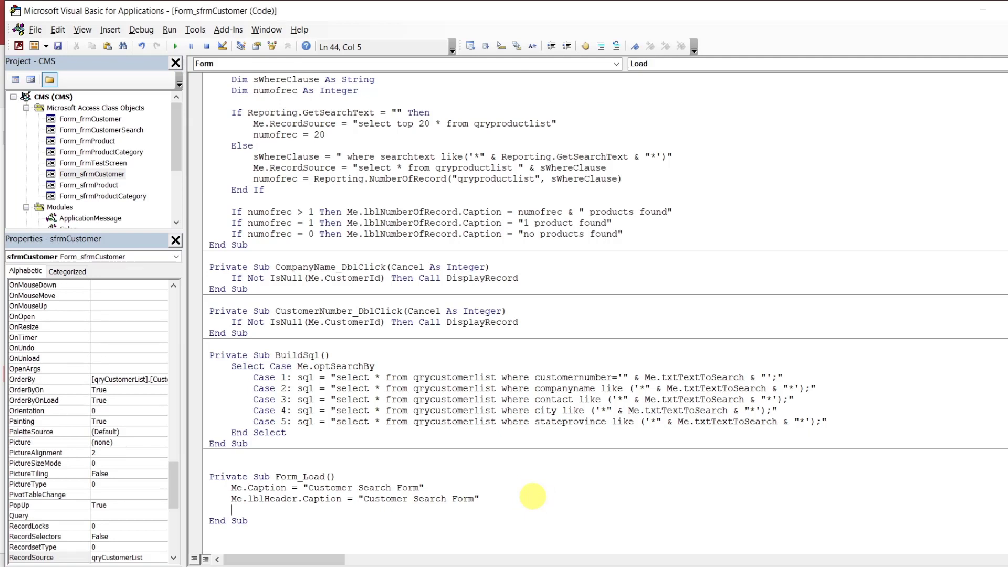
type("call refreshform")
left_click(523, 485)
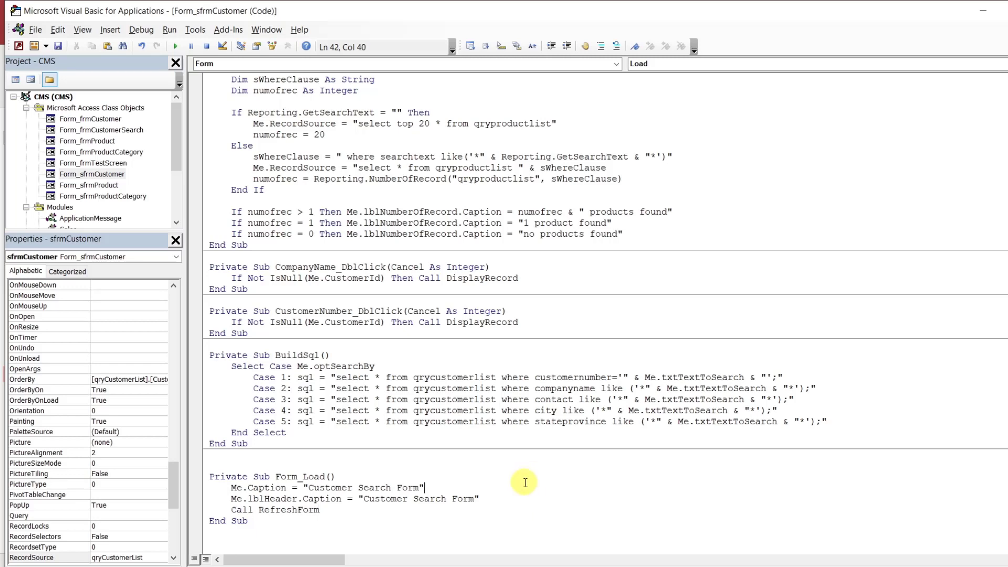
double_click(103, 186)
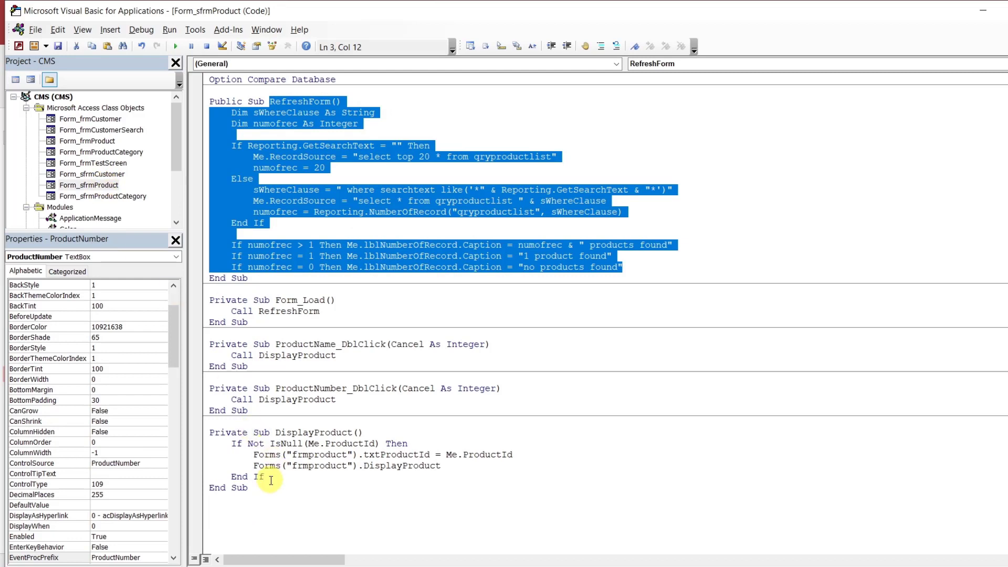
double_click(290, 312)
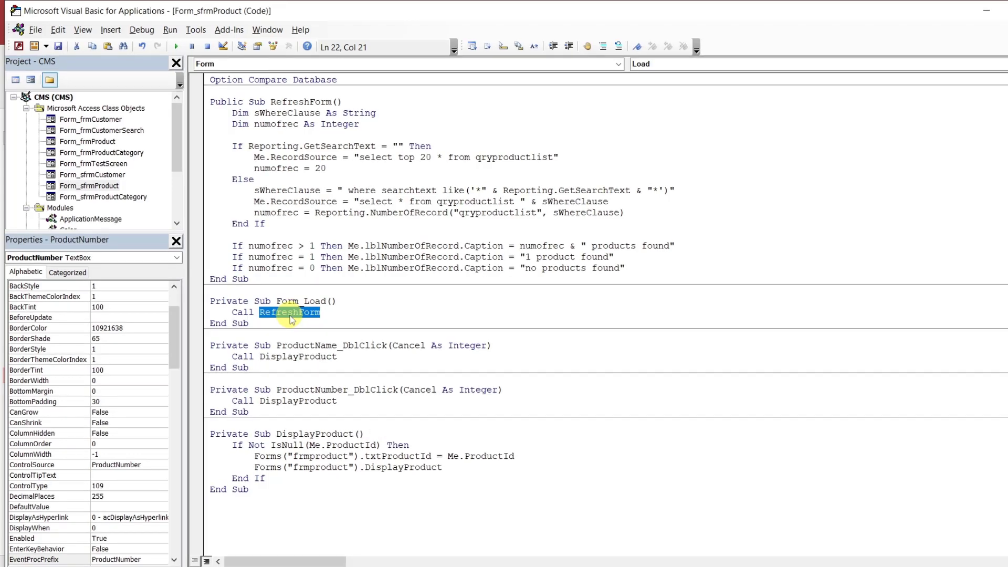
left_click(332, 314)
Delete the BuildSql procedure and the extra blank line after it from the sfrmCustomer code
double_click(101, 120)
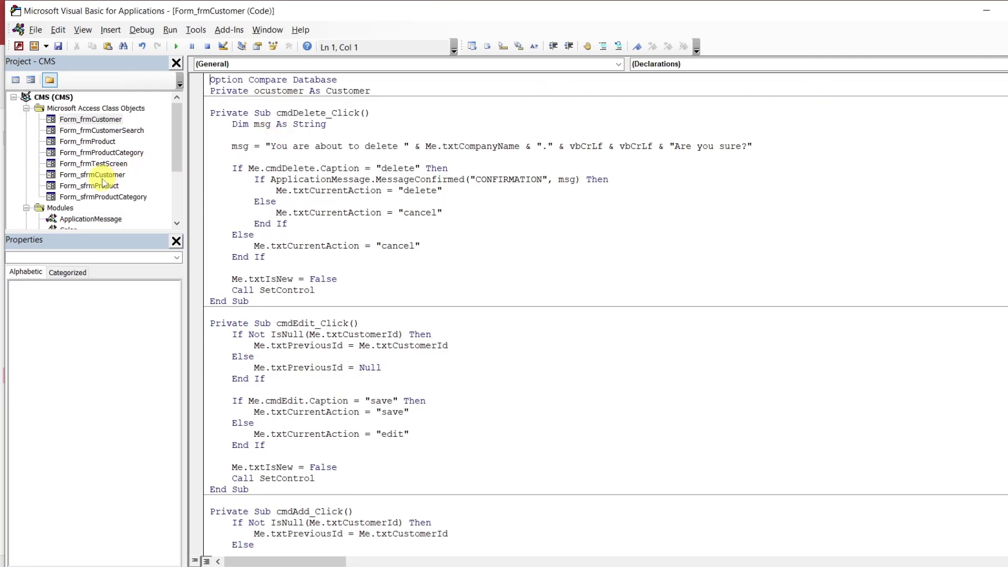
double_click(102, 175)
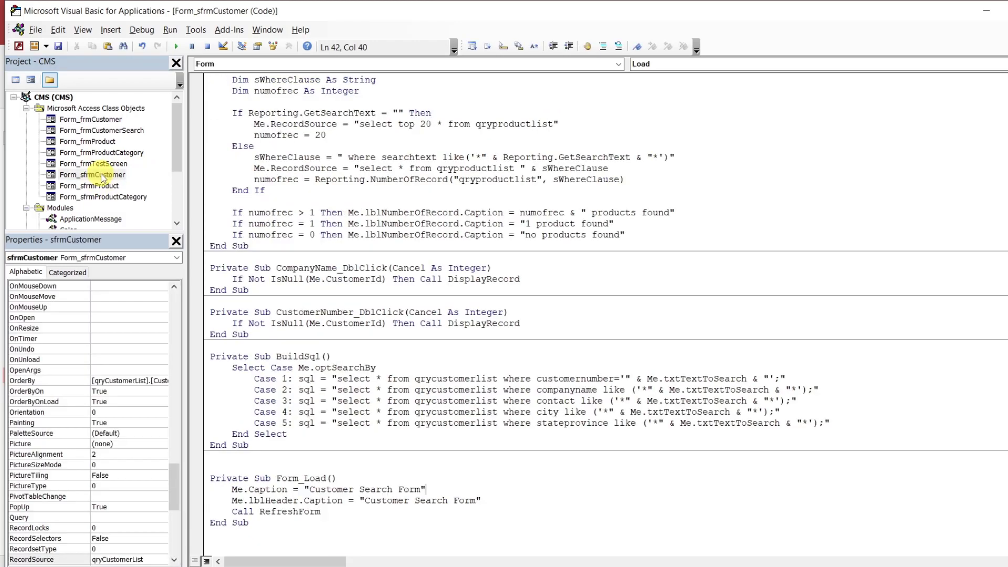
left_click(439, 352)
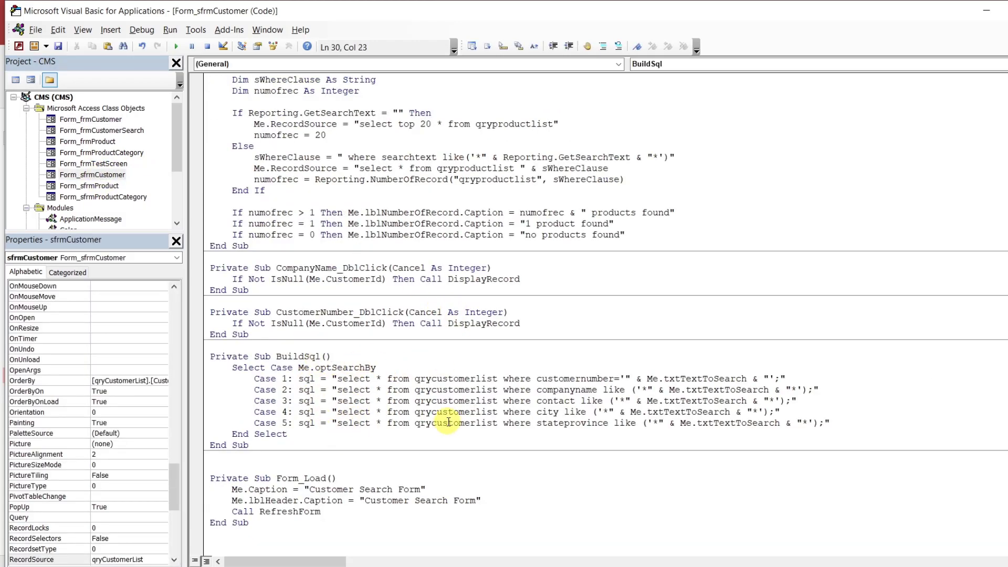
double_click(339, 369)
key("End")
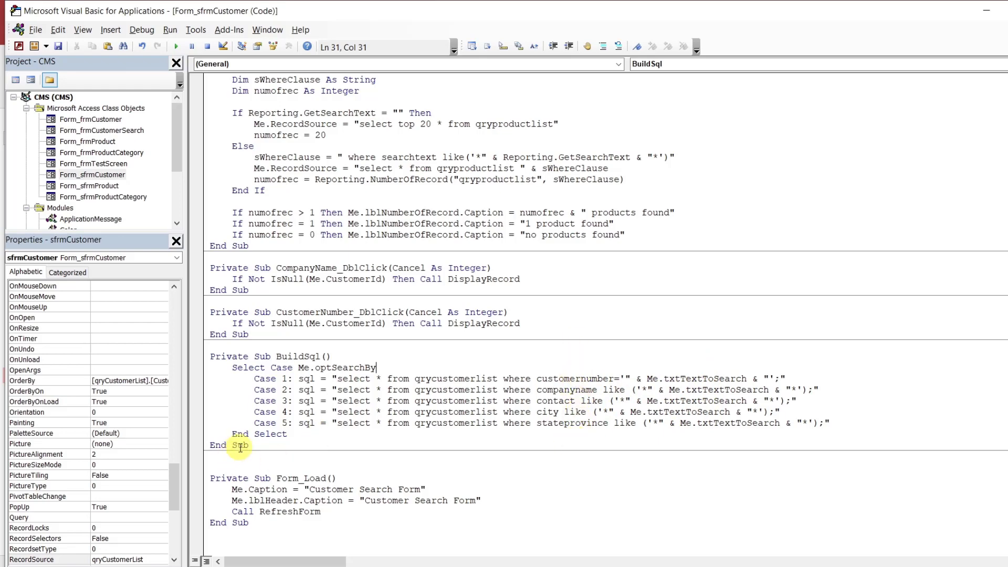
left_click_drag(250, 445, 217, 346)
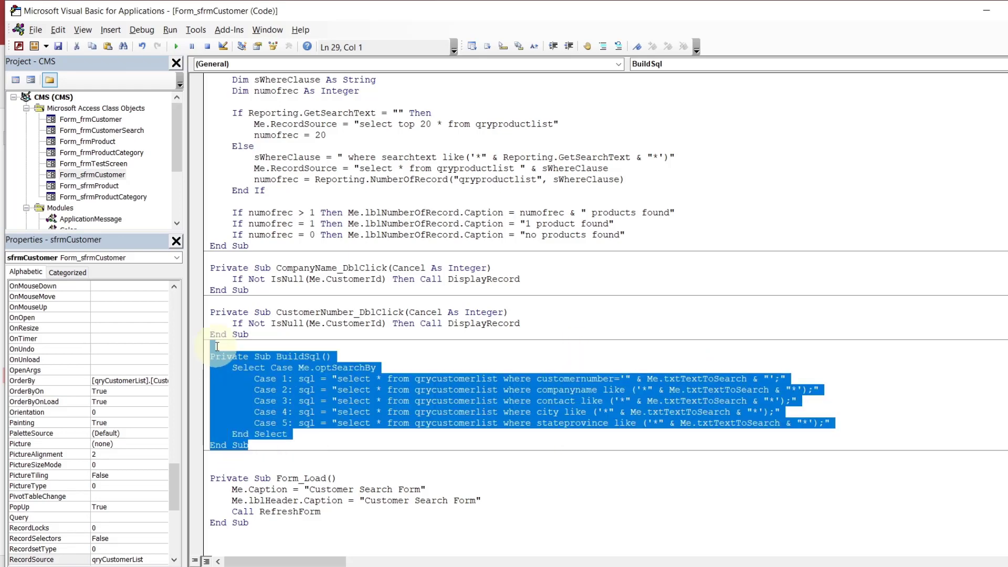
key("Delete")
key("Delete")
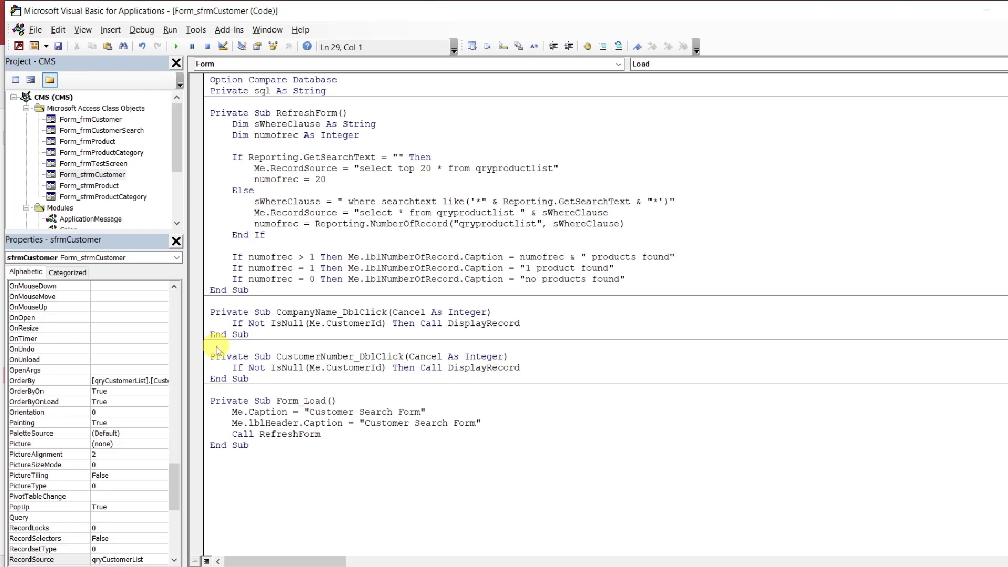
Review how RefreshForm in sfrmCustomer is called and how it uses sWhereClause, RecordSource and numofrec
double_click(276, 435)
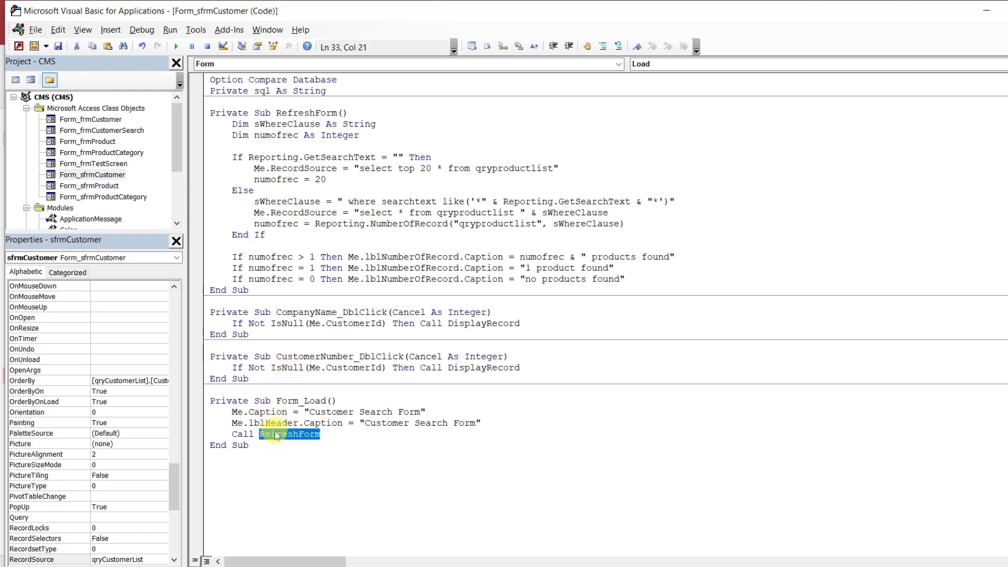
double_click(299, 123)
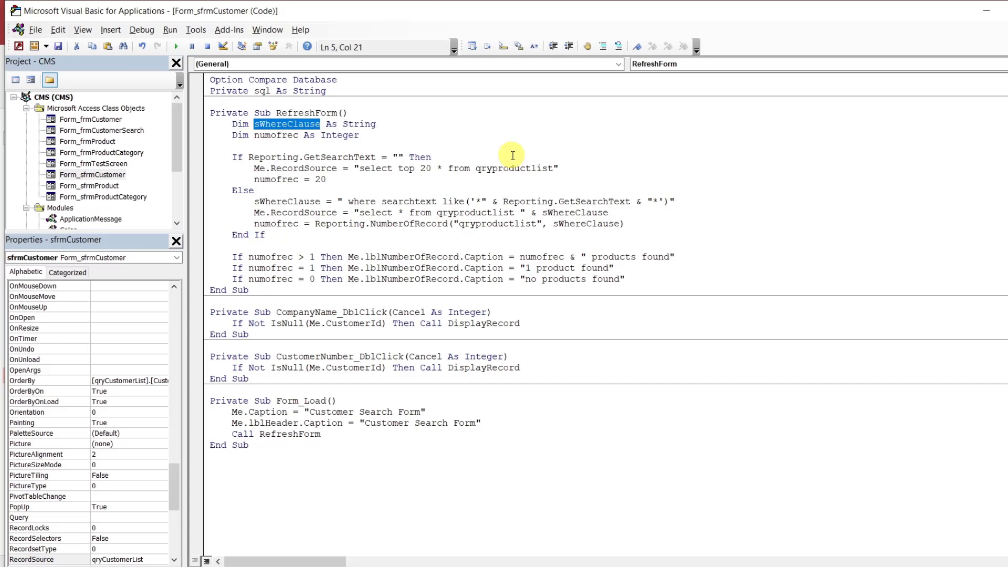
double_click(297, 200)
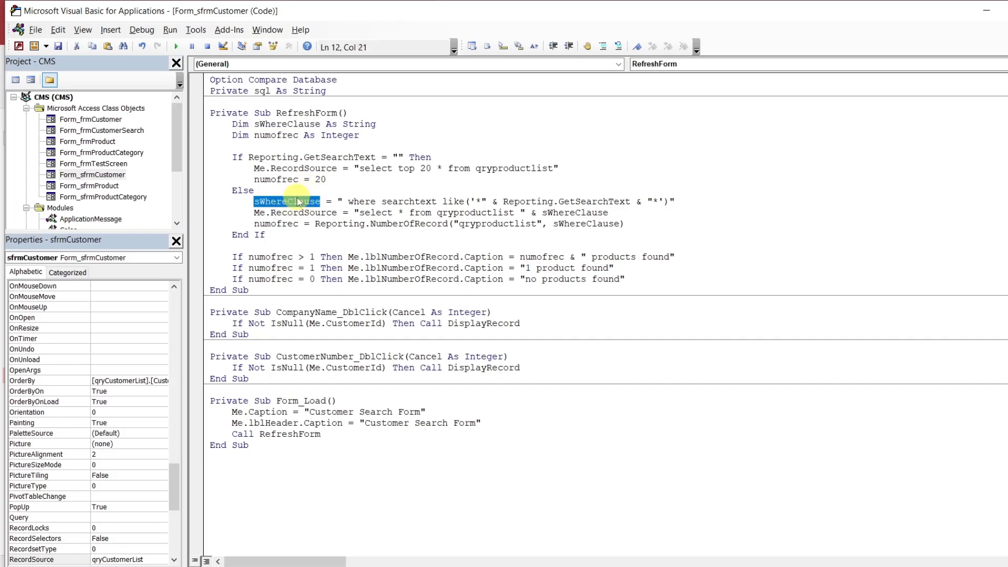
double_click(294, 213)
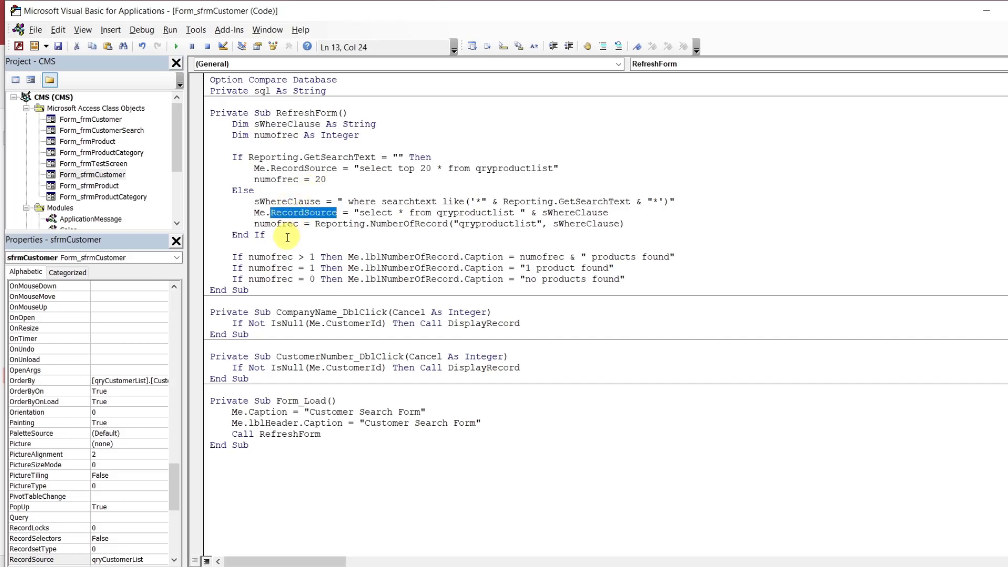
left_click(297, 125)
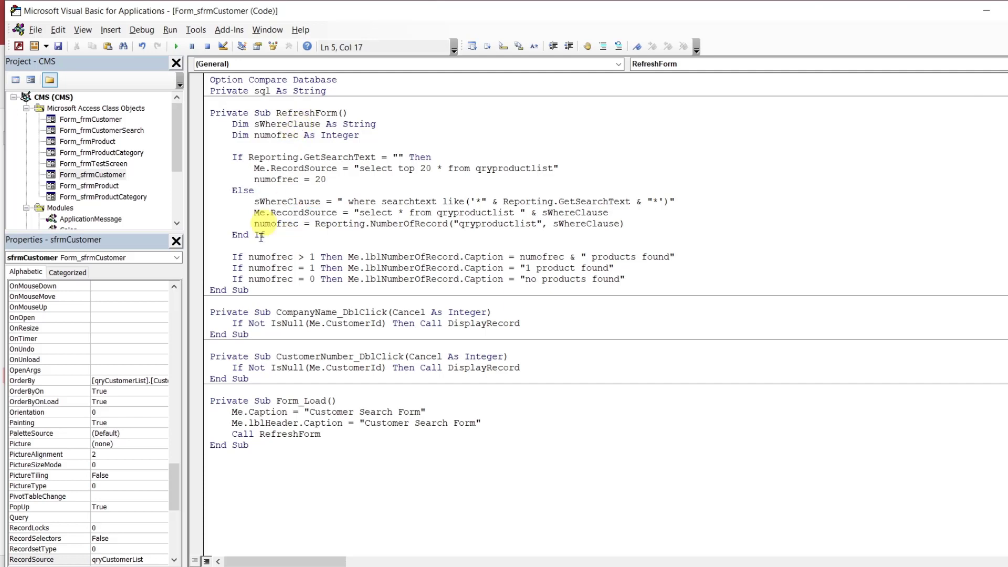
left_click(276, 224)
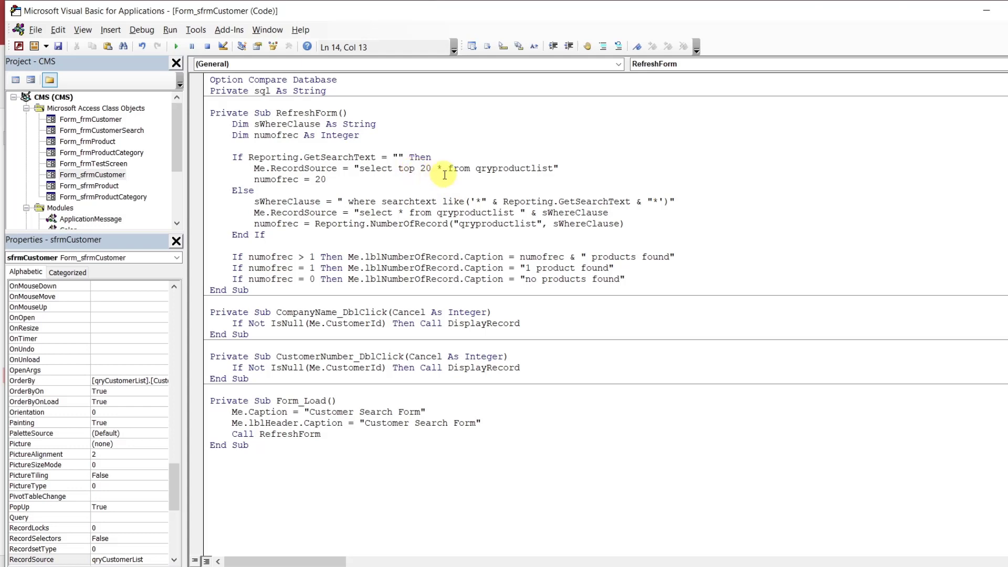
Change the query name in RefreshForm's "select top 20" record source to qrycustomerlist
left_click(530, 168)
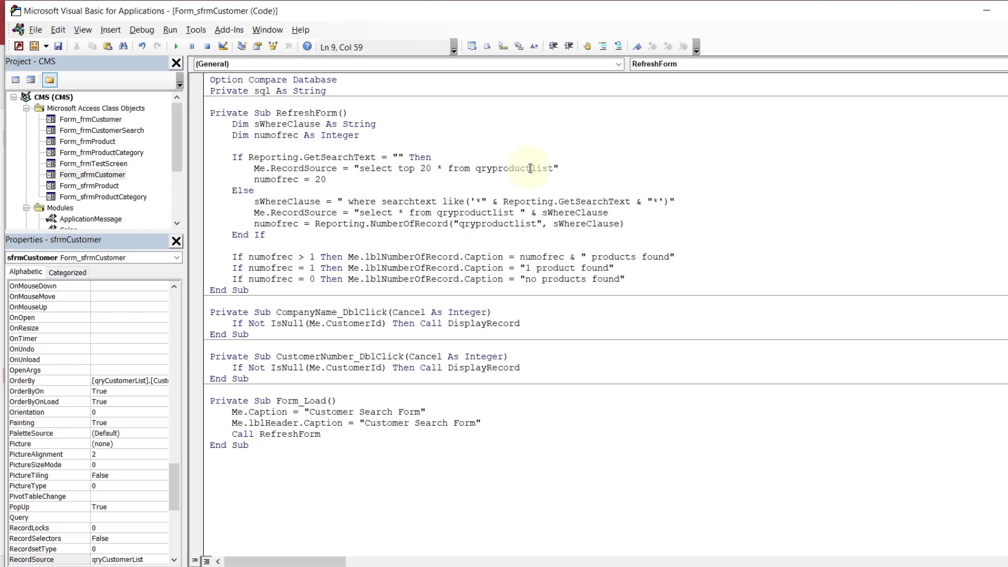
key("BackSpace")
key("BackSpace")
key("BackSpace")
key("BackSpace")
key("BackSpace")
key("BackSpace")
key("BackSpace")
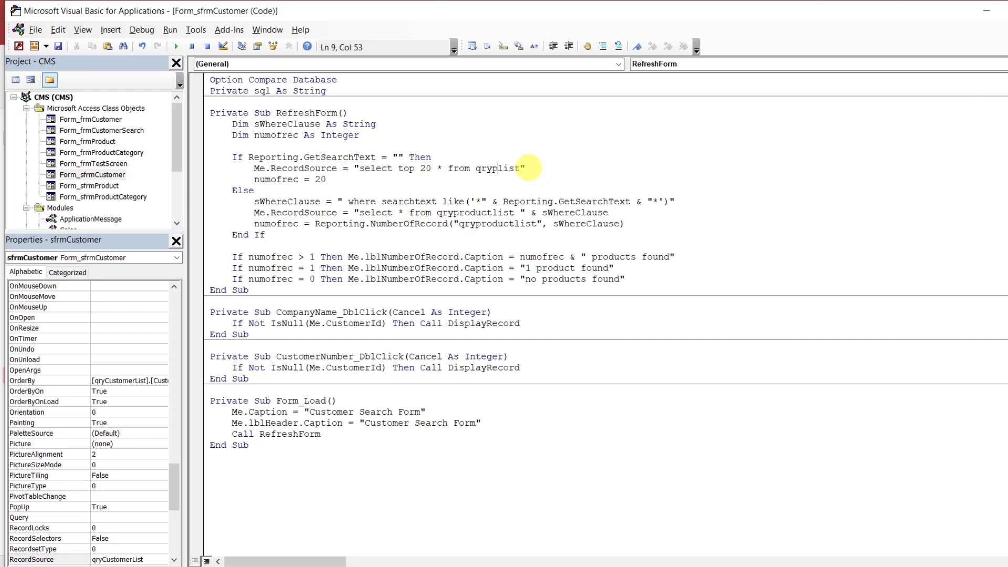
type("customer")
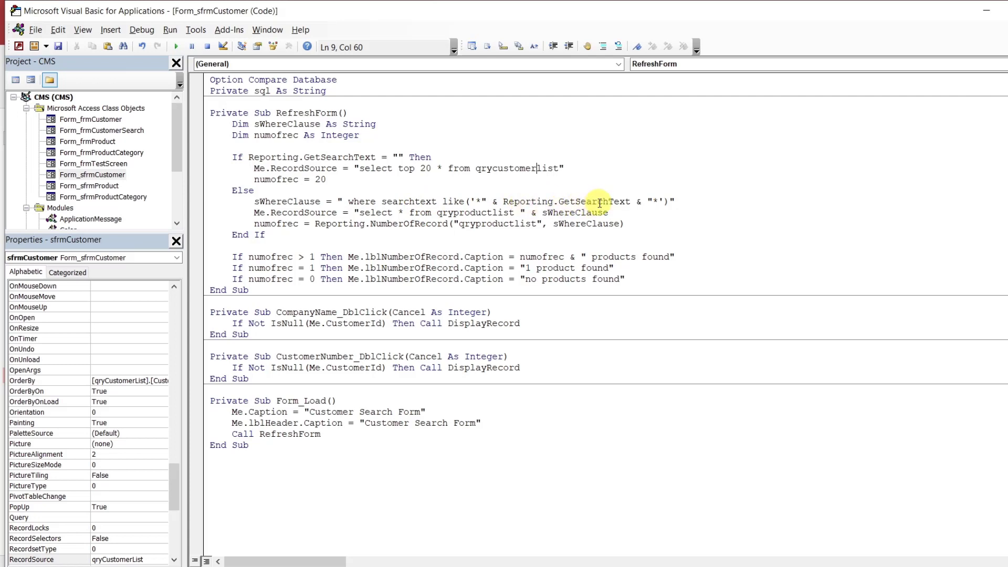
Replace qryproductlist with qrycustomerlist in the Else branch's RecordSource and NumberOfRecord lines of RefreshForm
double_click(509, 169)
key("ctrl+c")
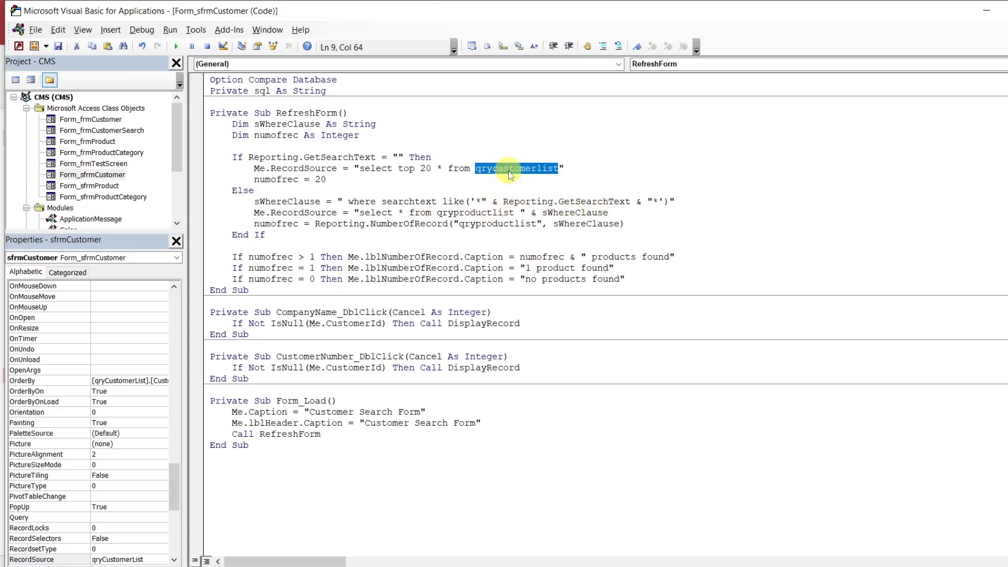
double_click(462, 213)
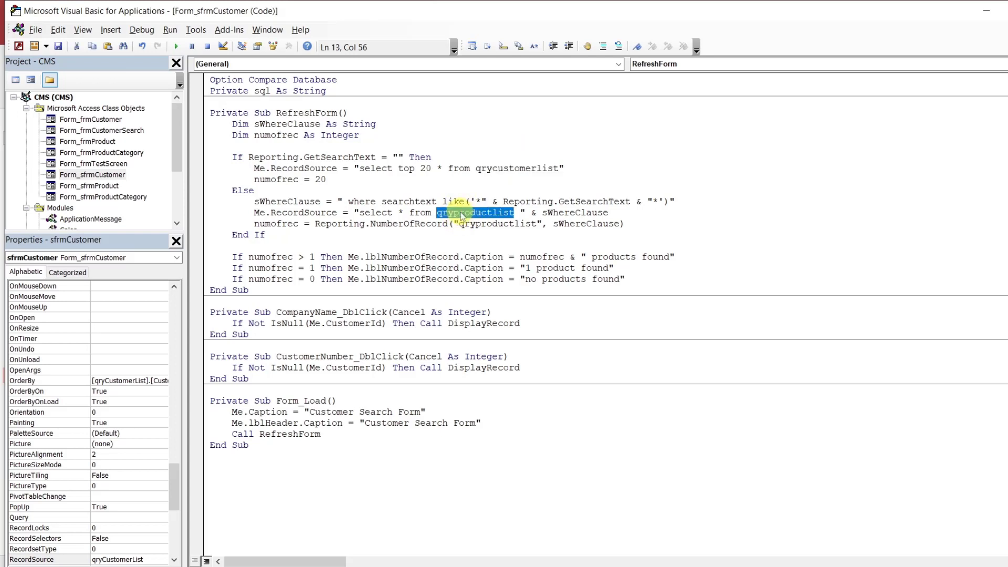
key("ctrl+v")
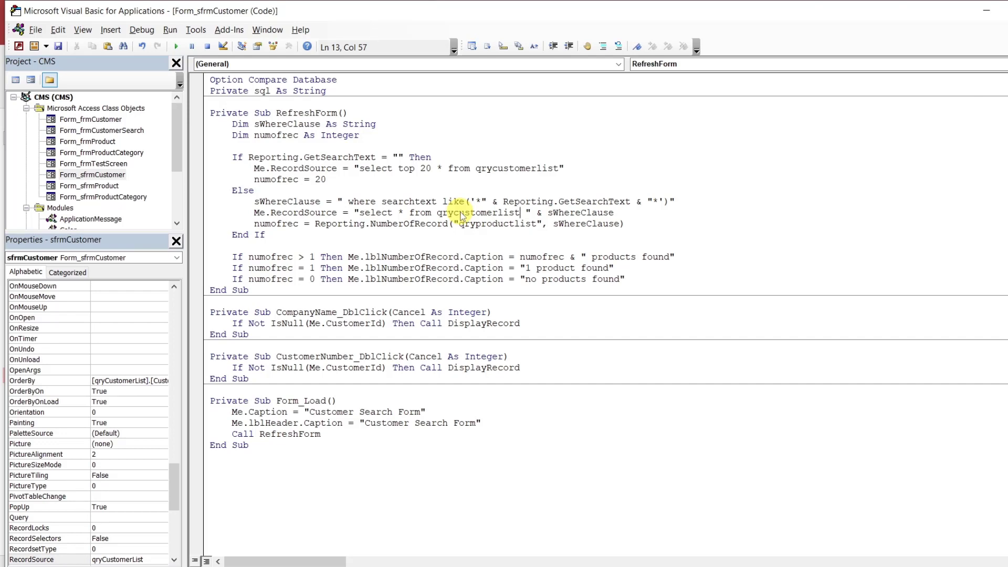
double_click(477, 224)
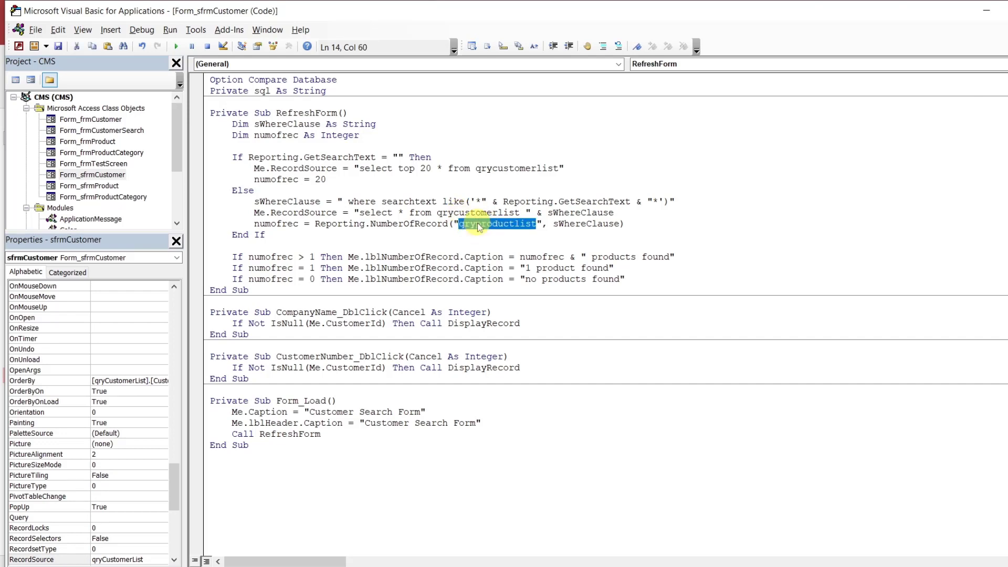
key("ctrl+v")
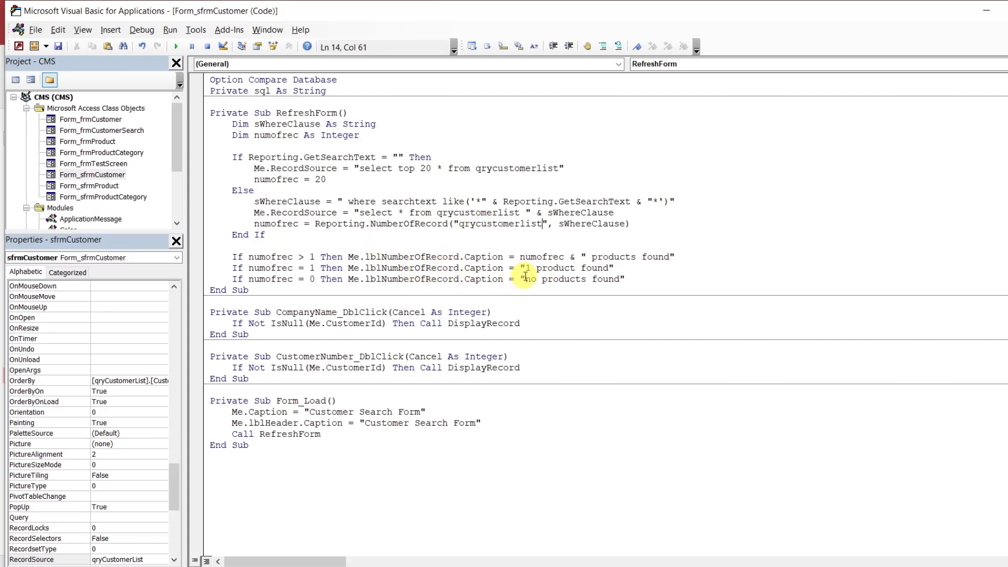
Change the three record-count captions in RefreshForm to read "customers found", "1 customer found" and "no customers found"
double_click(623, 259)
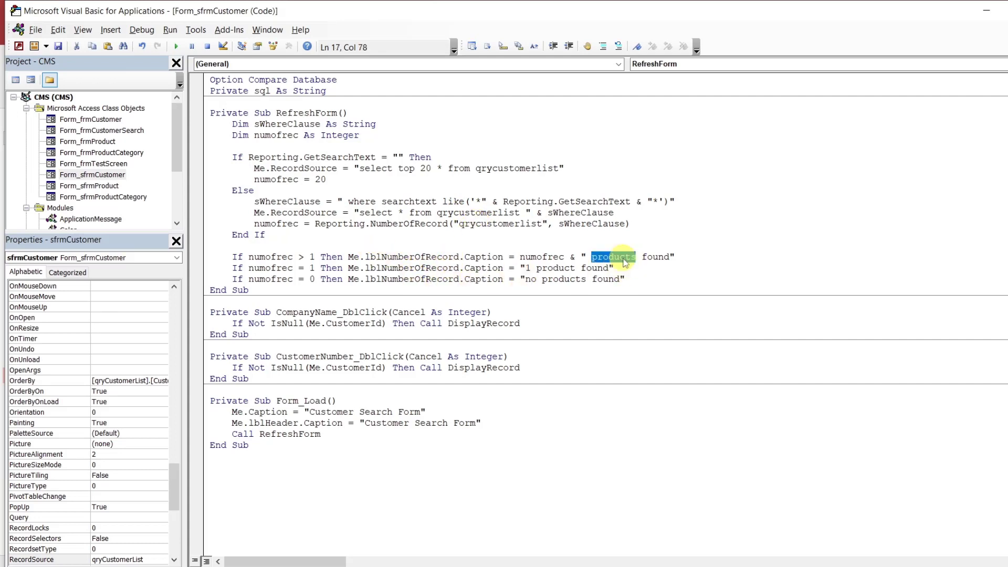
type("customers")
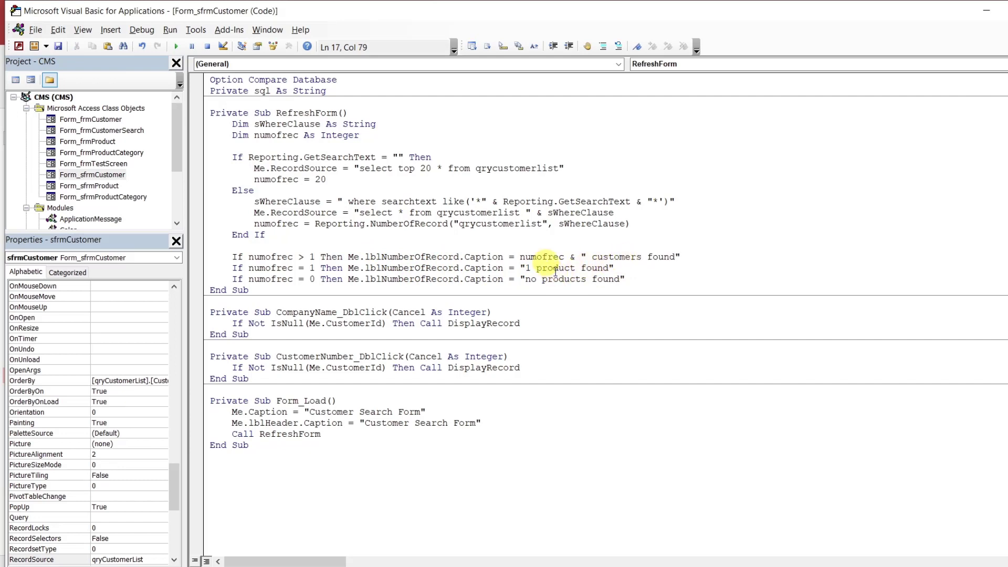
double_click(555, 271)
type("custome")
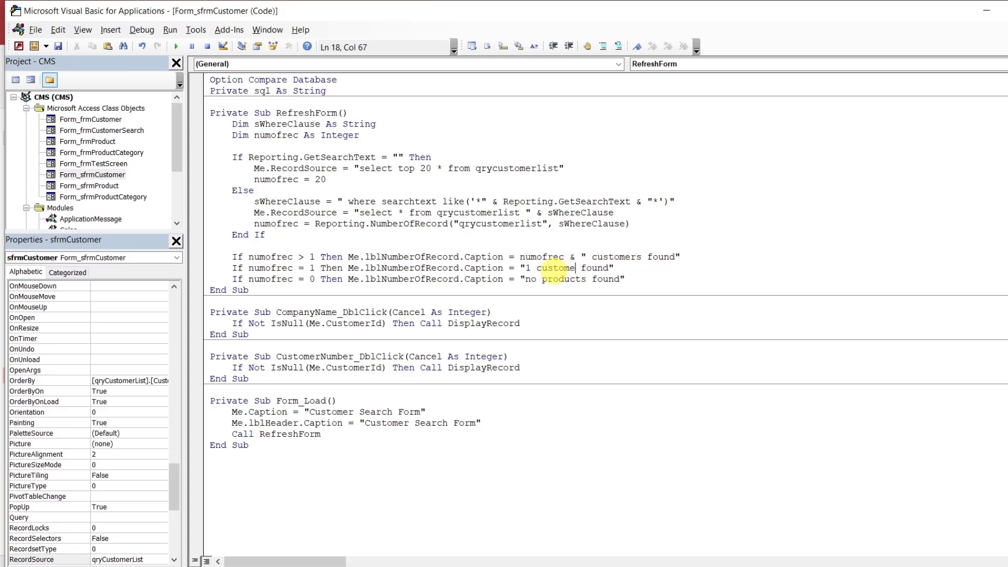
type("r")
double_click(557, 278)
type("cus")
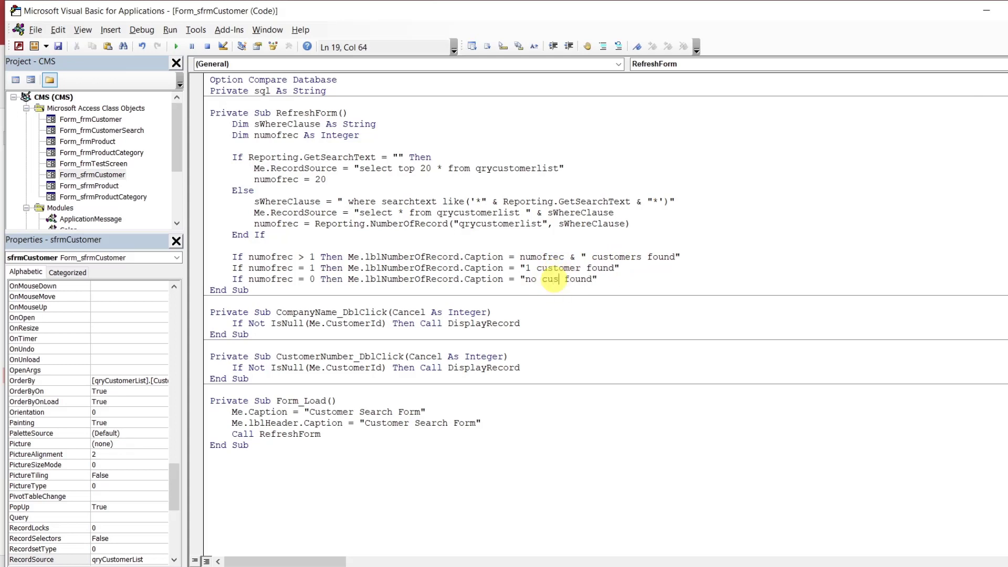
type("tomers")
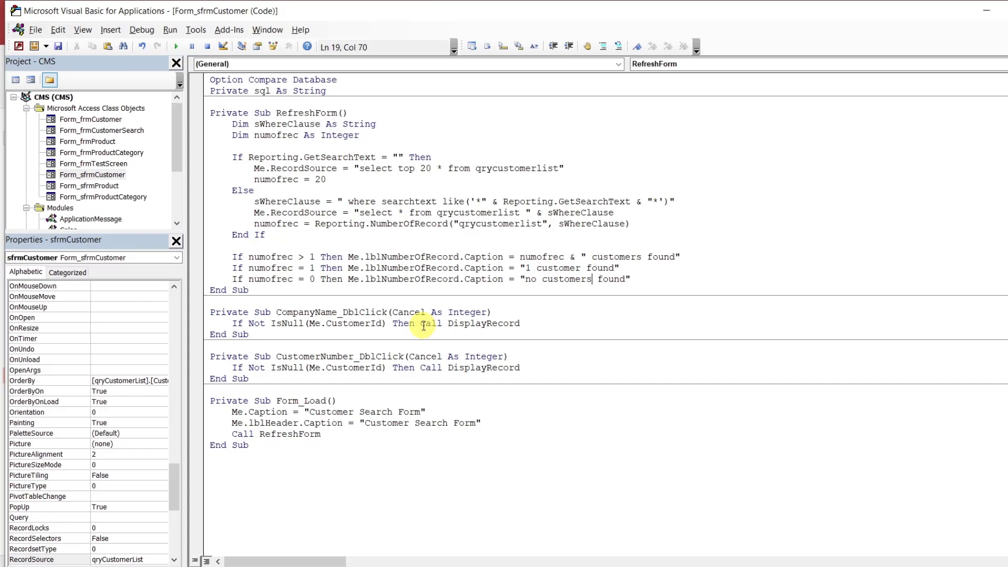
Copy the DisplayProduct procedure from the sfrmProduct code into the sfrmCustomer code, directly after CustomerNumber_DblClick
left_click(335, 381)
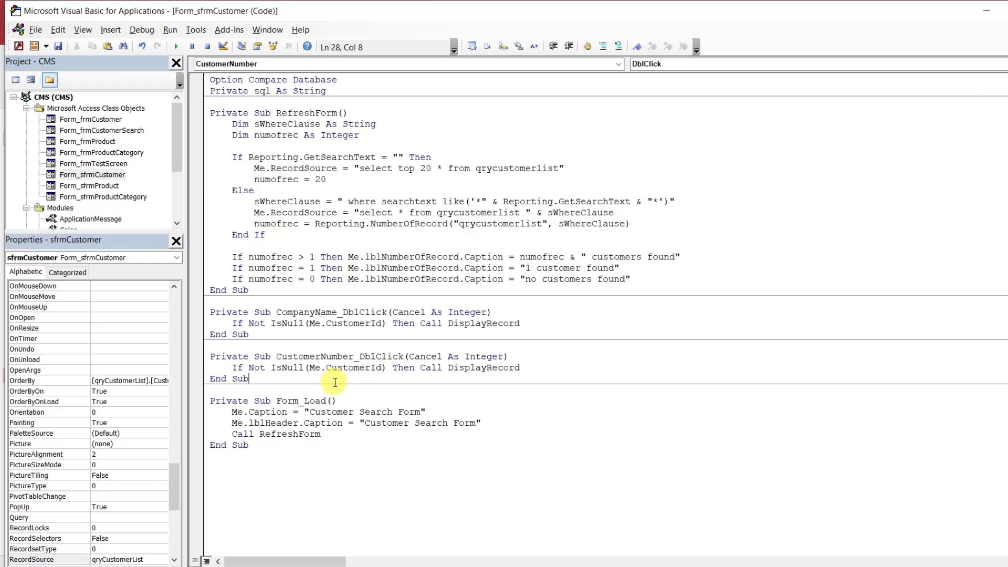
double_click(93, 186)
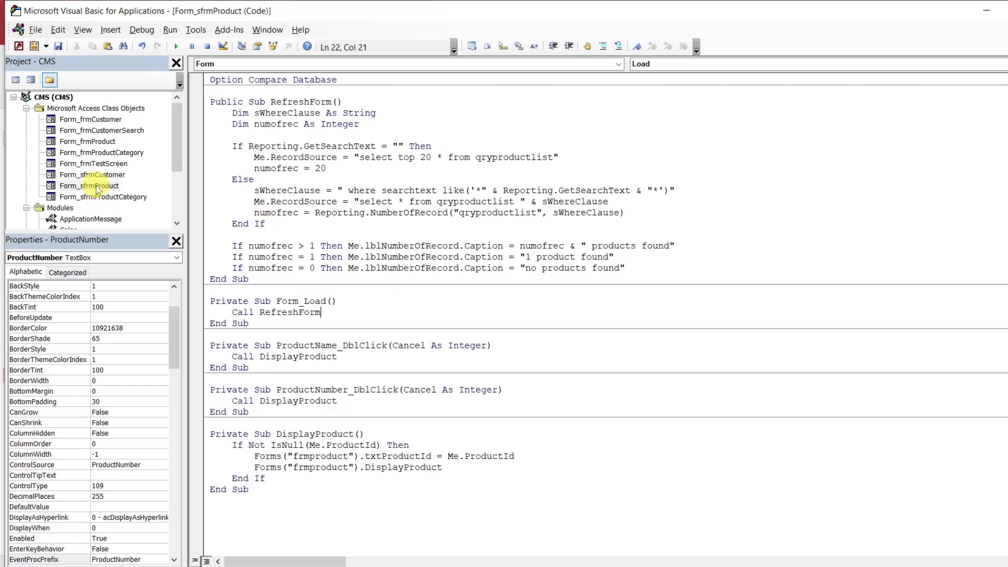
left_click(252, 489)
left_click_drag(252, 489, 206, 437)
key("ctrl+c")
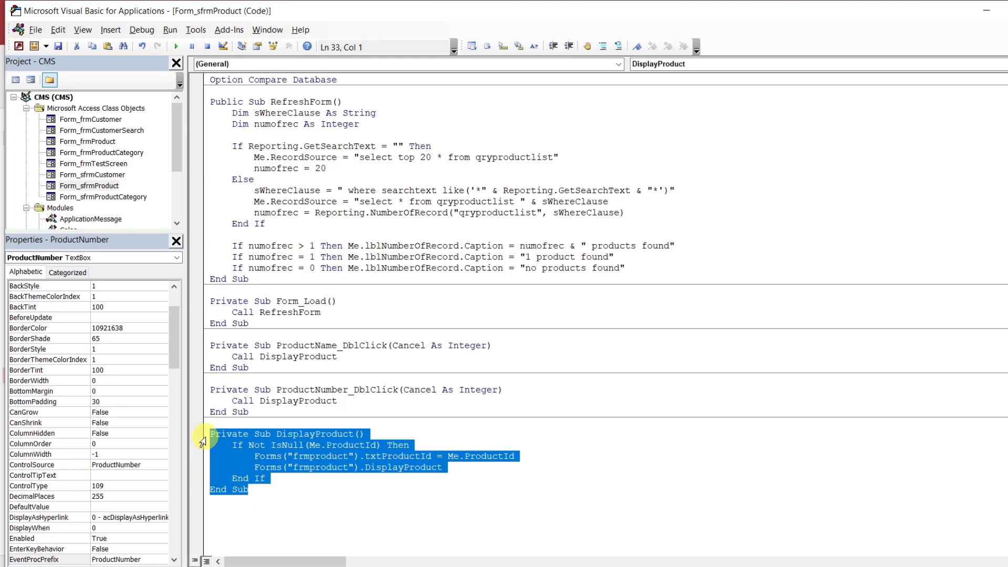
double_click(119, 176)
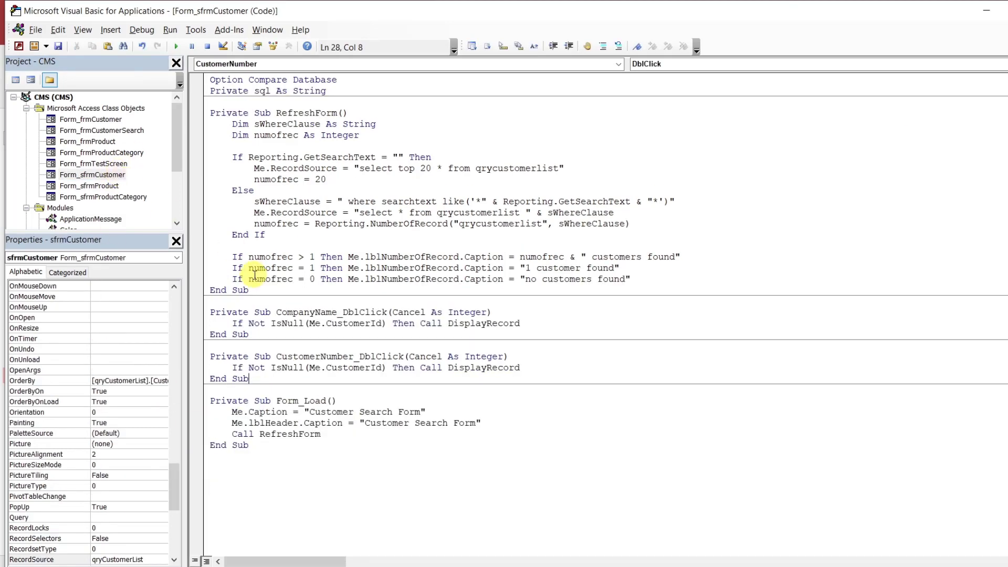
left_click(272, 382)
key("Return")
key("Return")
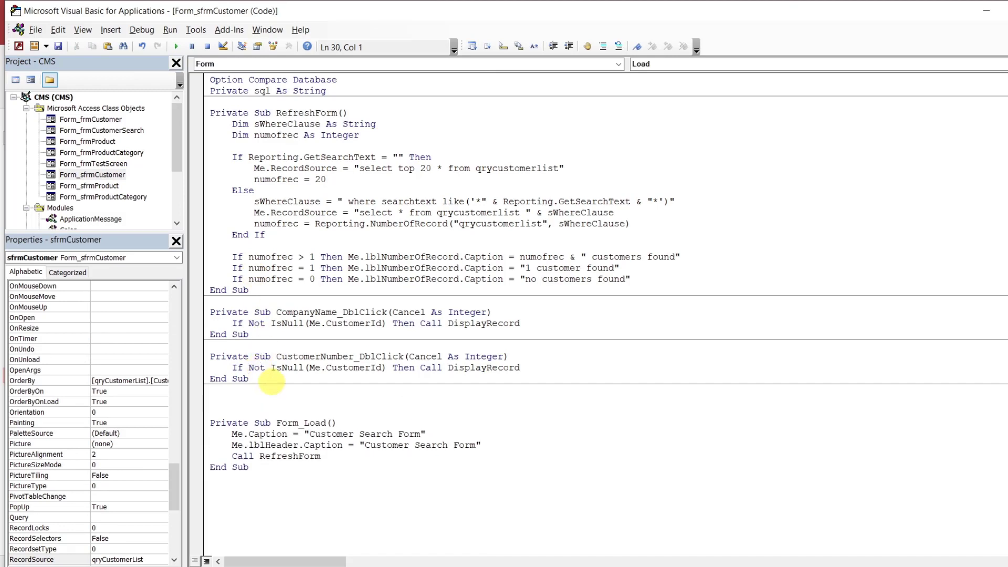
key("ctrl+v")
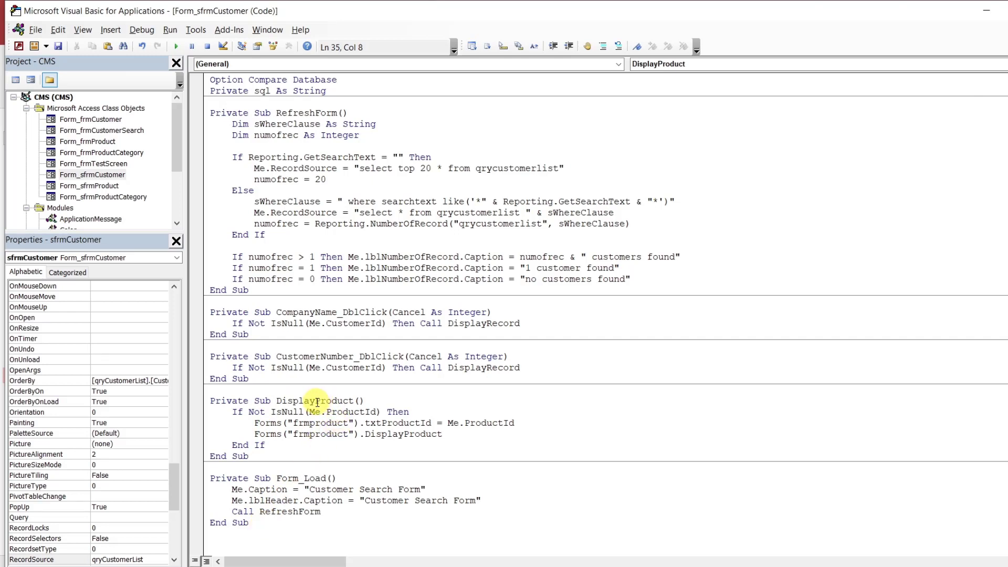
Rename the pasted procedure DisplayCustomer and replace DisplayRecord with that name in the CustomerNumber and CompanyName double-click handlers
left_click_drag(315, 401, 353, 401)
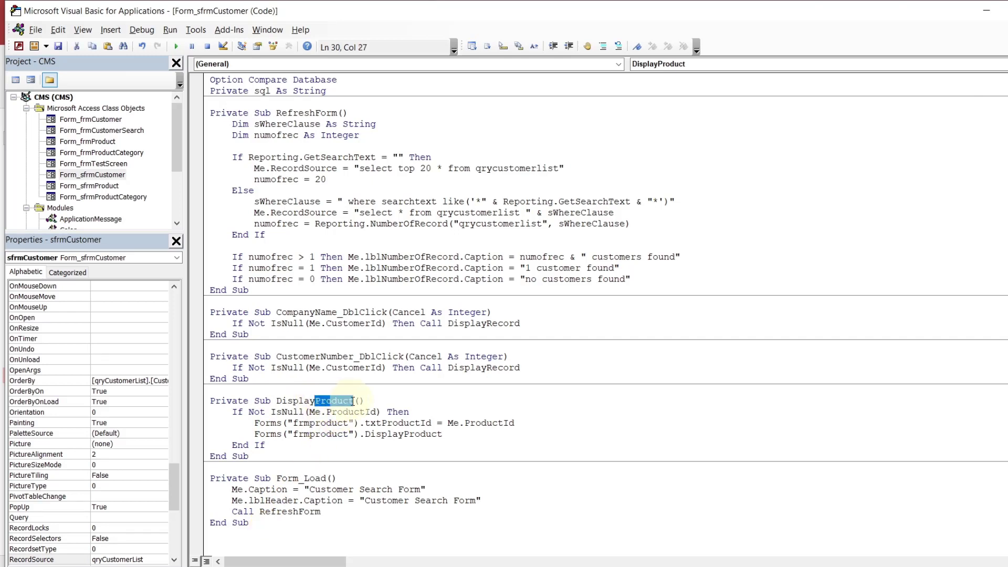
type("Cus")
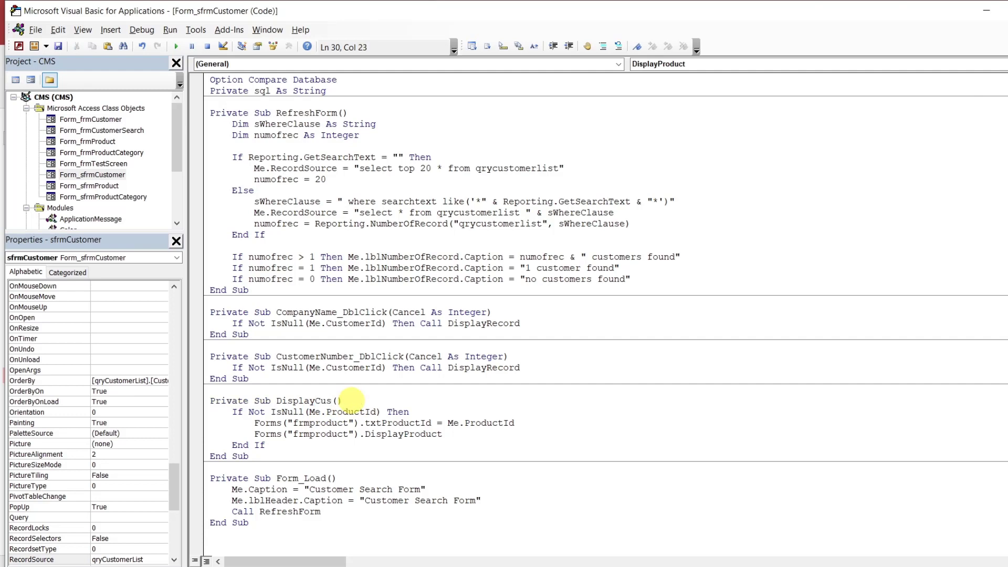
type("tomer")
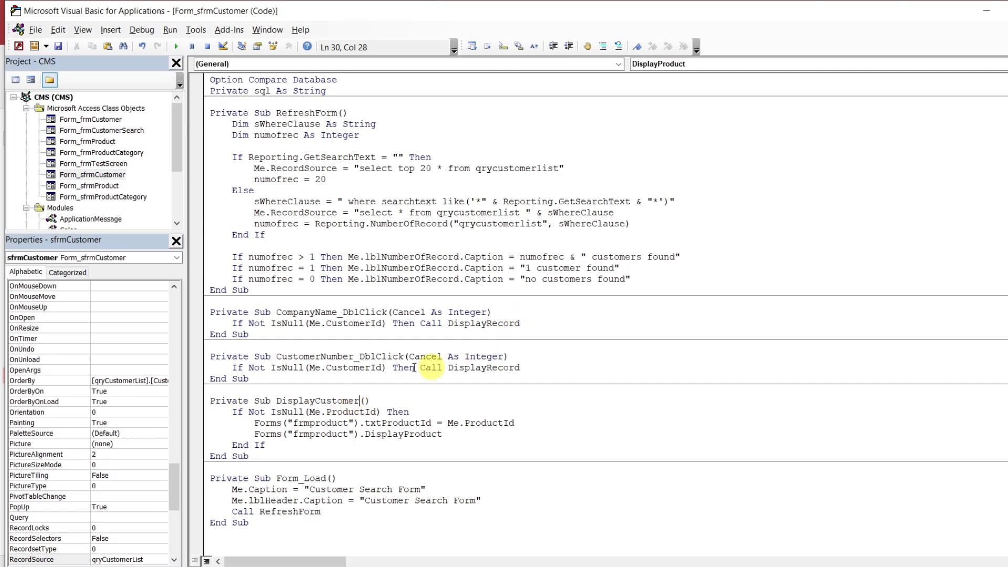
double_click(355, 401)
key("ctrl+c")
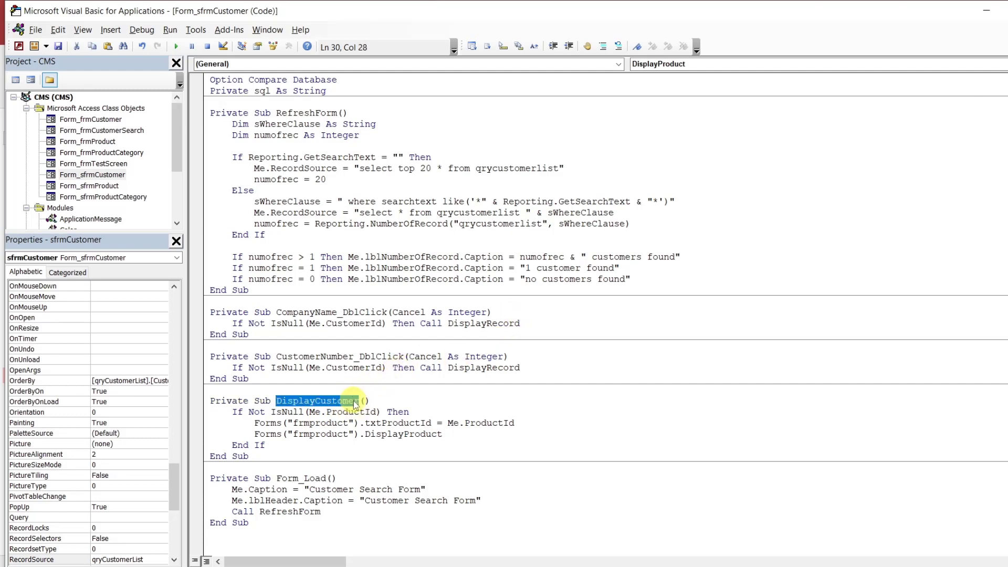
double_click(503, 368)
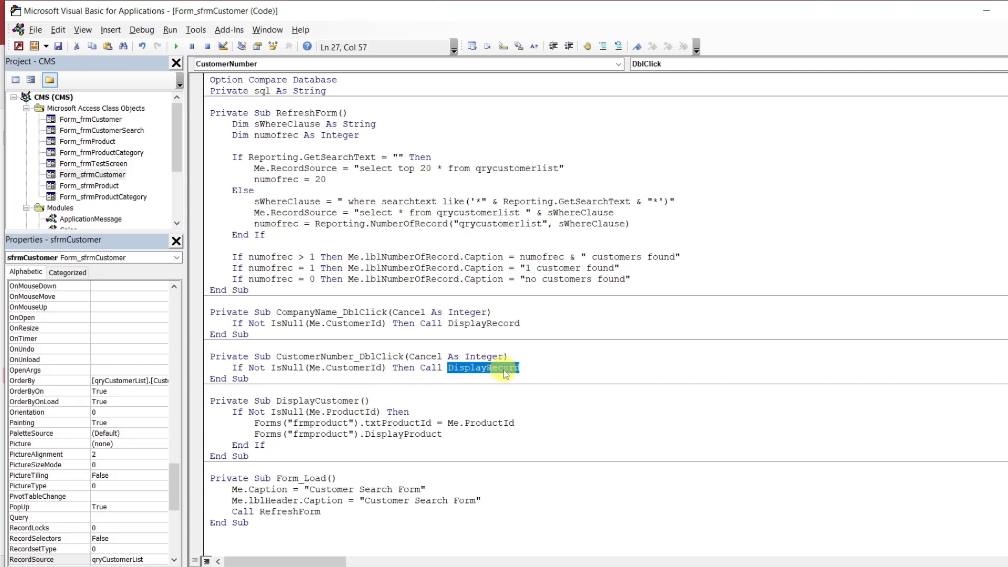
key("ctrl+v")
double_click(501, 324)
key("ctrl+v")
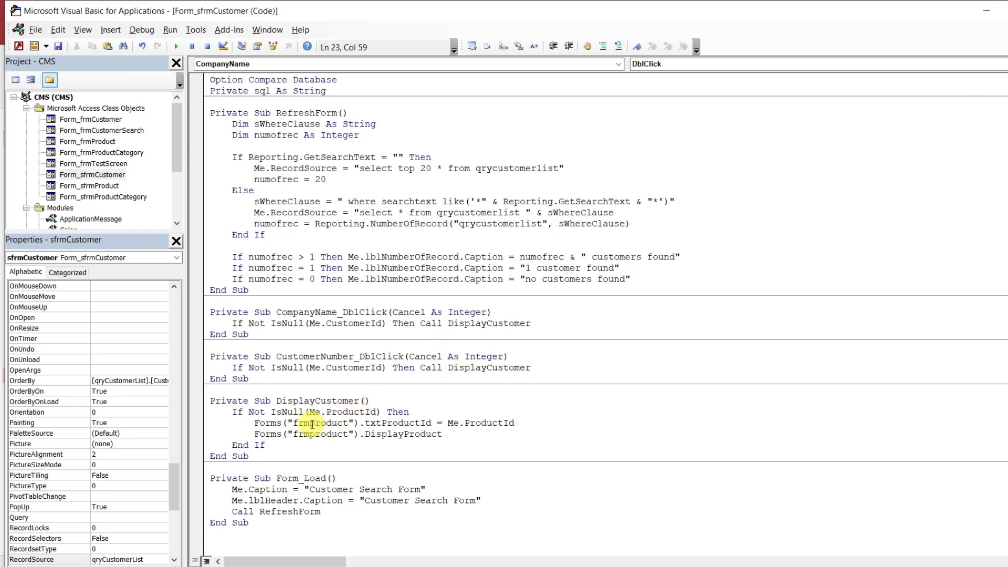
Change the form name to frmcustomer in both Forms lines of DisplayCustomer
left_click_drag(310, 423, 348, 423)
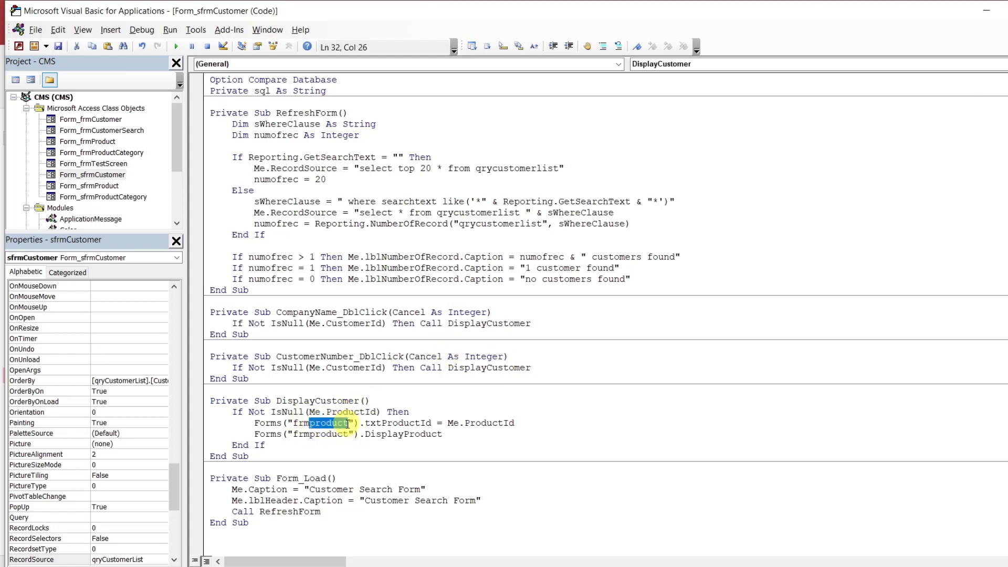
type("customer")
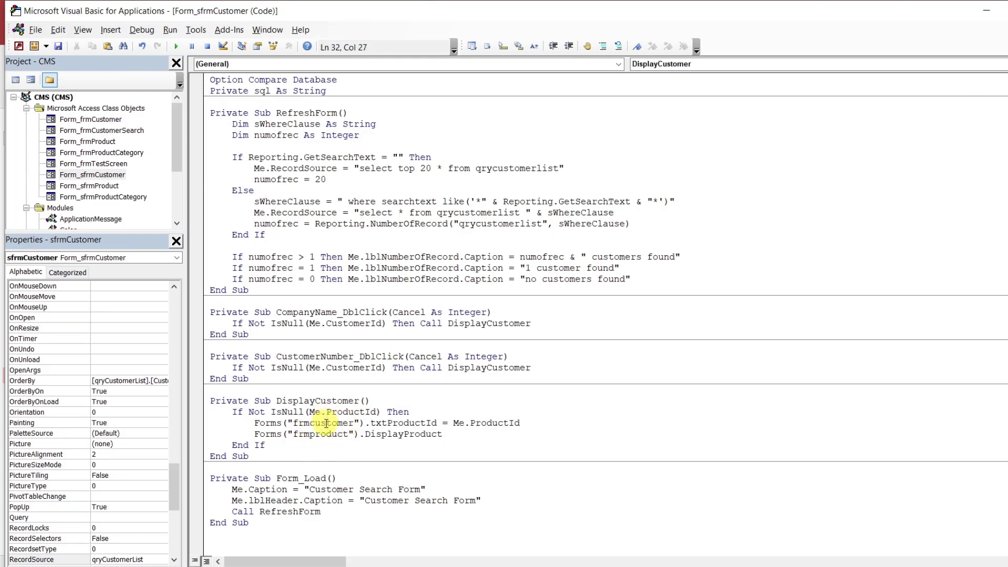
double_click(326, 423)
key("ctrl+c")
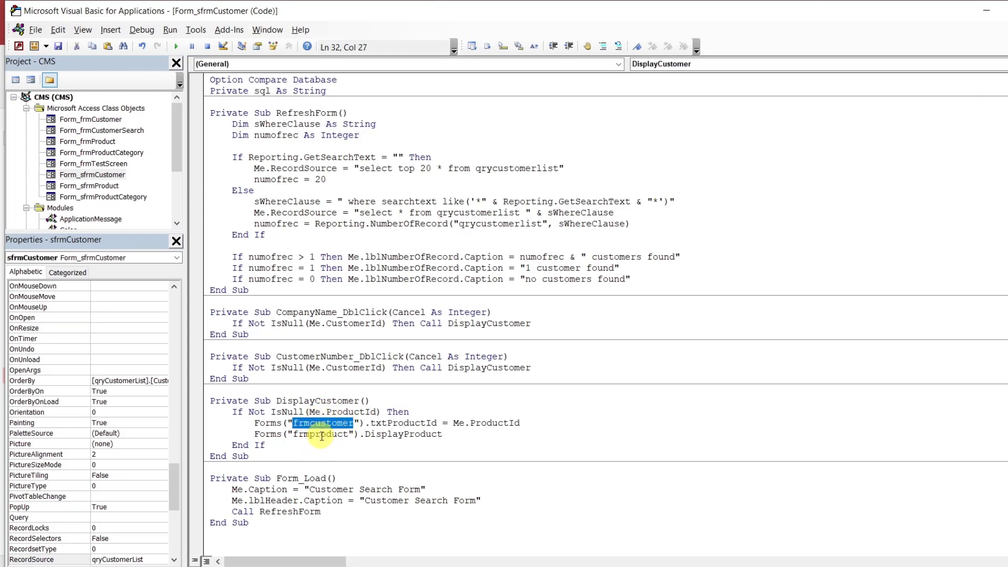
double_click(322, 435)
key("ctrl+v")
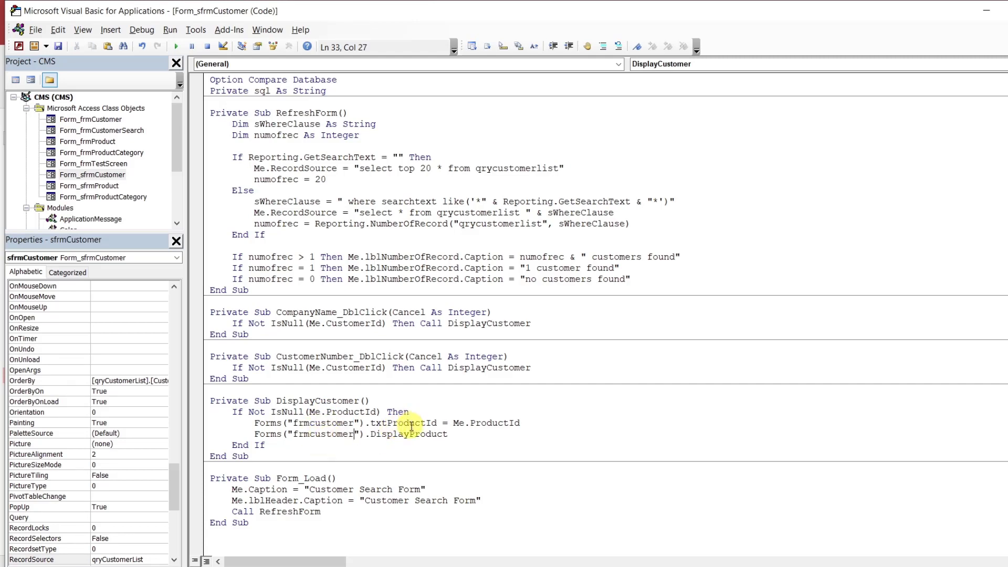
Replace the txtProductId reference in DisplayCustomer's assignment line with txtcustomerId
left_click(425, 423)
key("BackSpace")
key("BackSpace")
key("BackSpace")
key("BackSpace")
key("BackSpace")
key("BackSpace")
key("BackSpace")
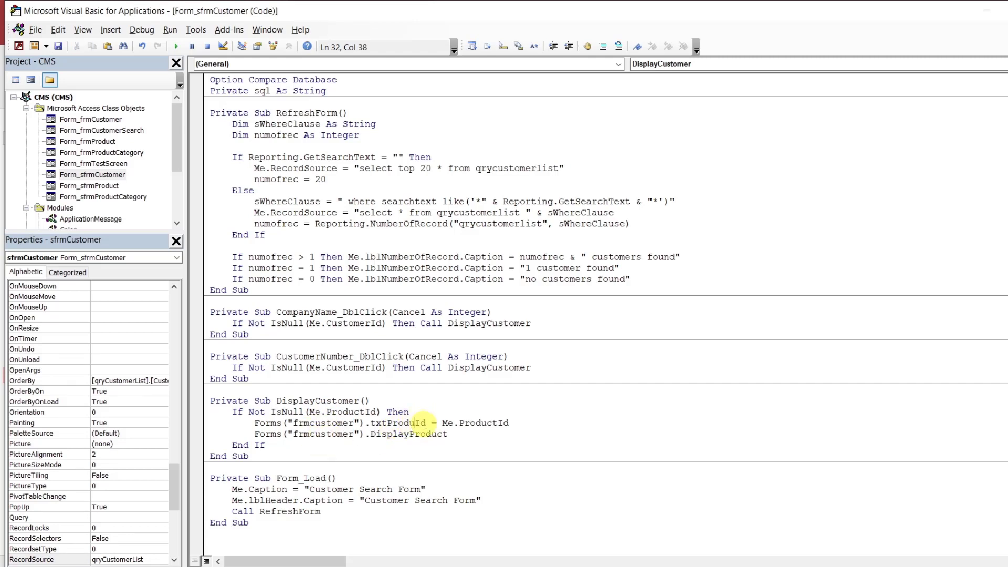
type("customer")
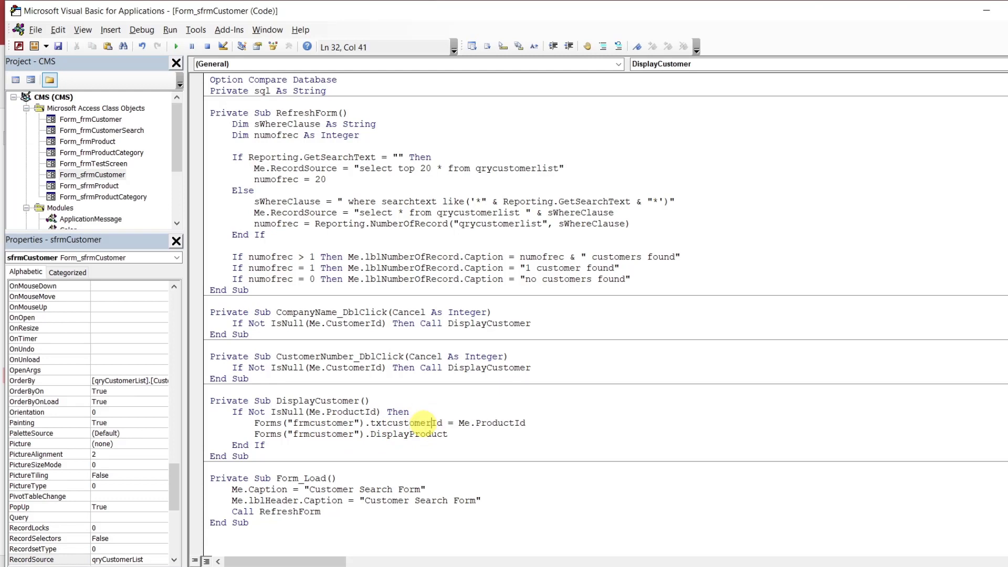
Replace Me.ProductId with Me.CustomerId as the value assigned in DisplayCustomer's first Forms line
double_click(479, 423)
key("BackSpace")
key("BackSpace")
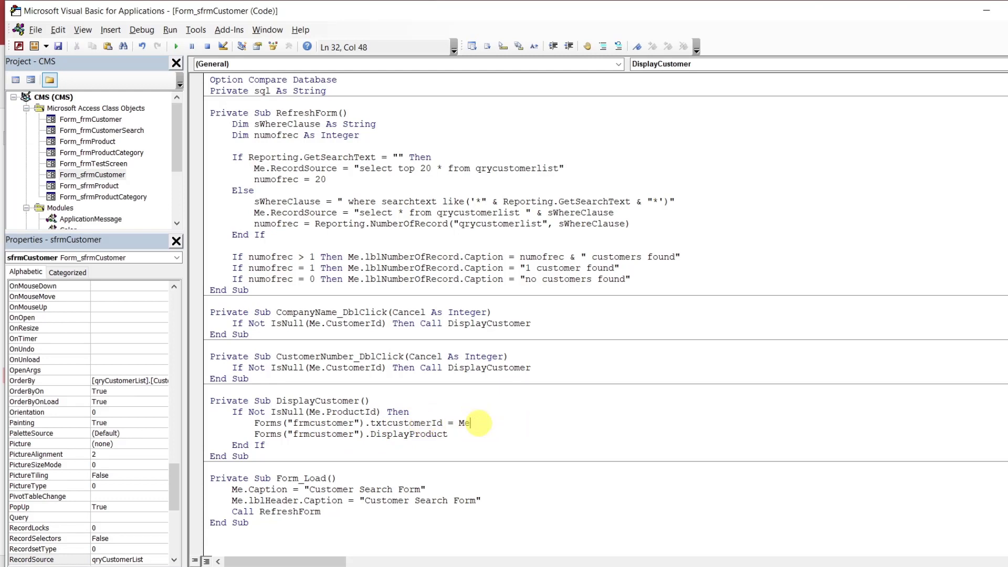
type(".cu")
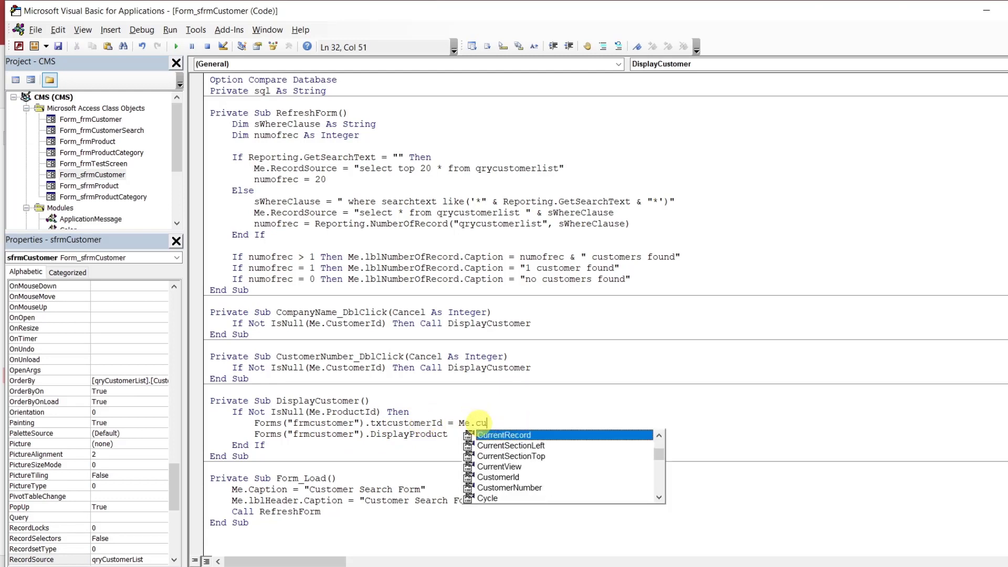
key("Down")
key("Down")
key("Down")
key("Down")
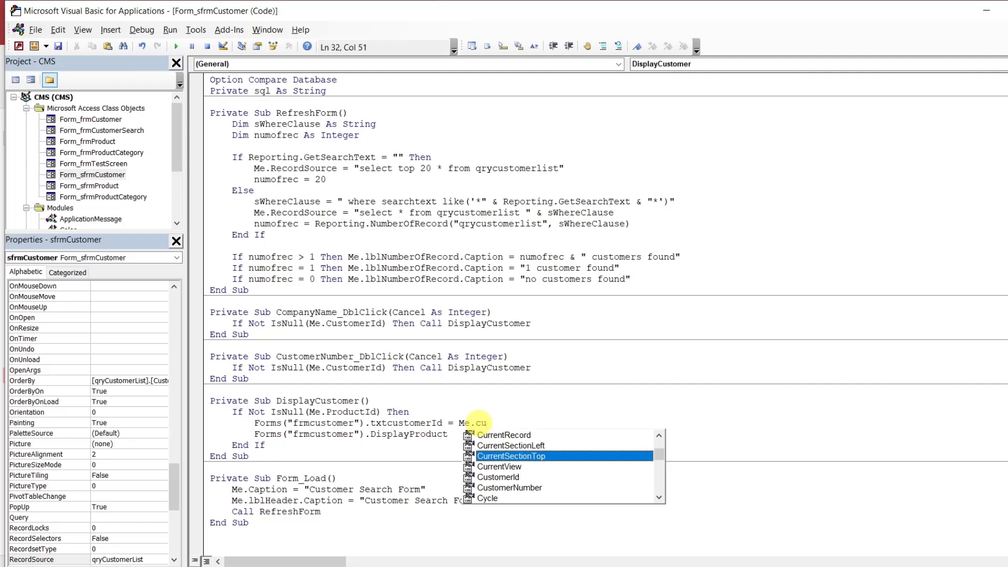
key("Tab")
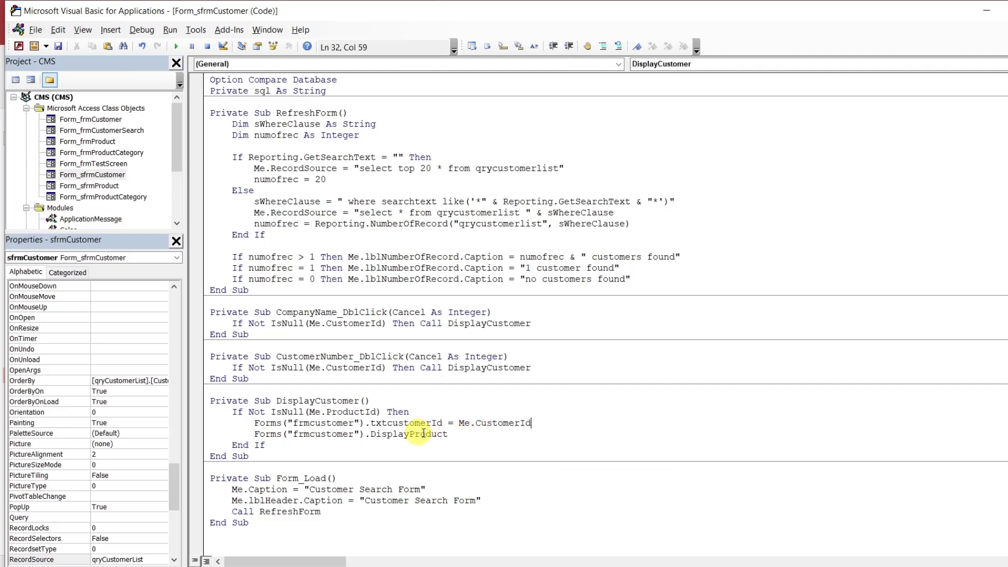
Replace the DisplayProduct call in the second Forms line of DisplayCustomer with DisplayCustomer
left_click(448, 434)
key("BackSpace")
key("BackSpace")
key("BackSpace")
key("BackSpace")
key("BackSpace")
key("BackSpace")
key("BackSpace")
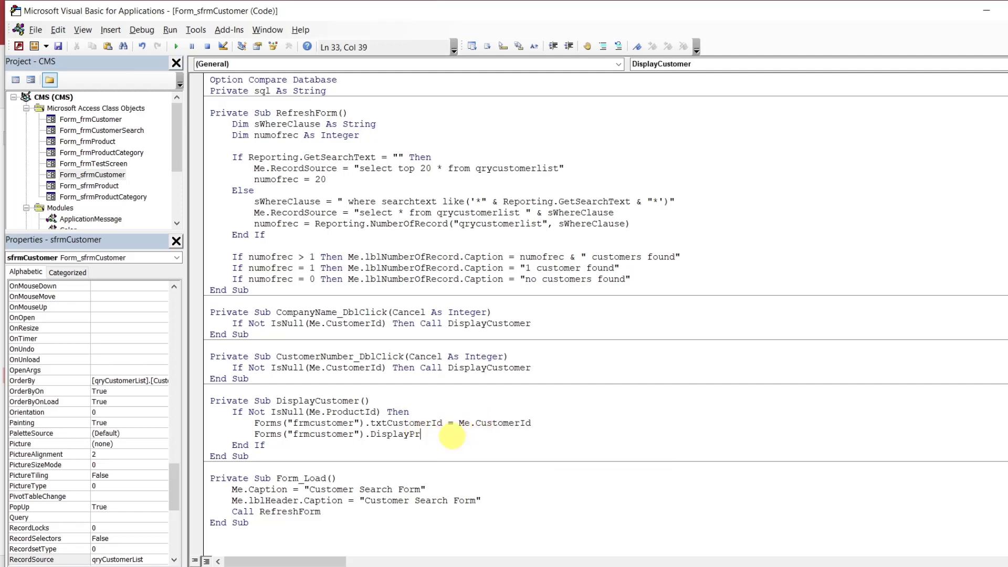
type("customer")
left_click(452, 401)
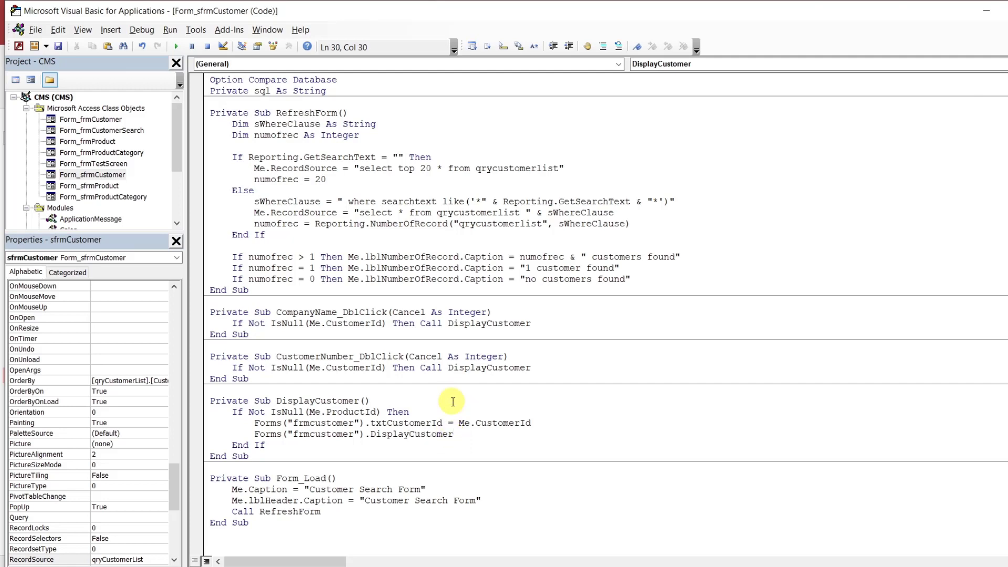
Examine the DisplayCustomer procedure in the frmCustomer code, then return to the sfrmCustomer code
double_click(96, 119)
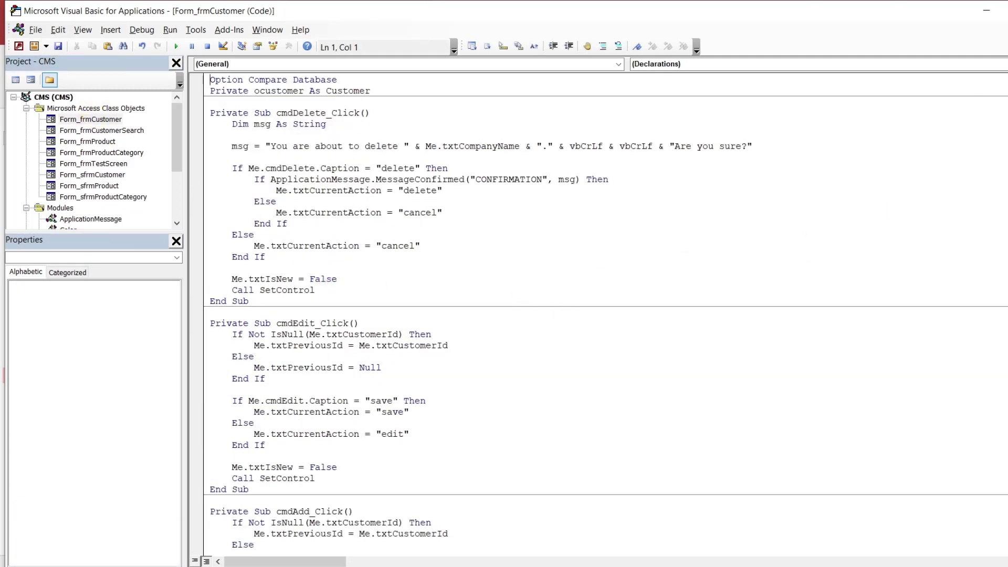
scroll(603, 315, "down", 15)
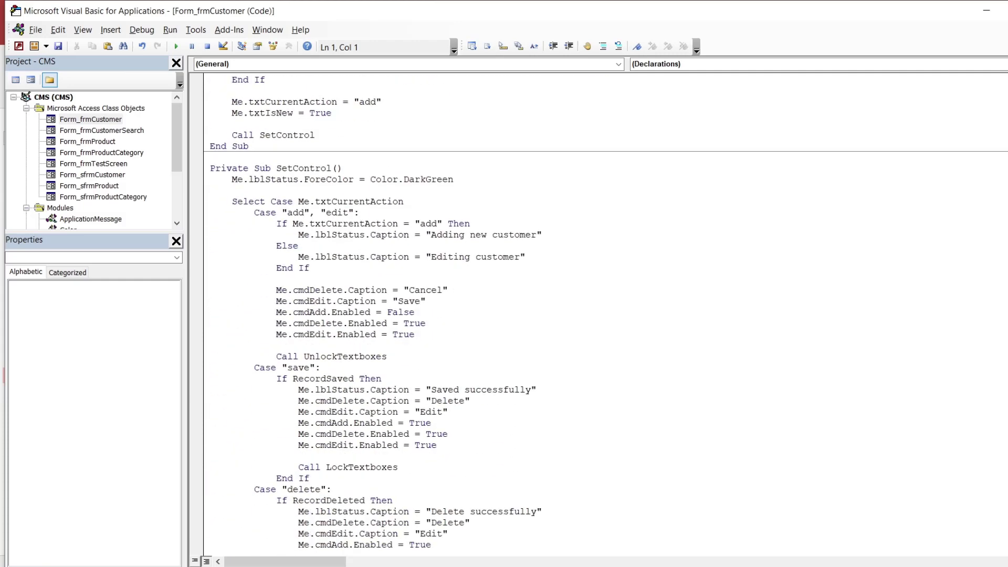
scroll(604, 315, "down", 15)
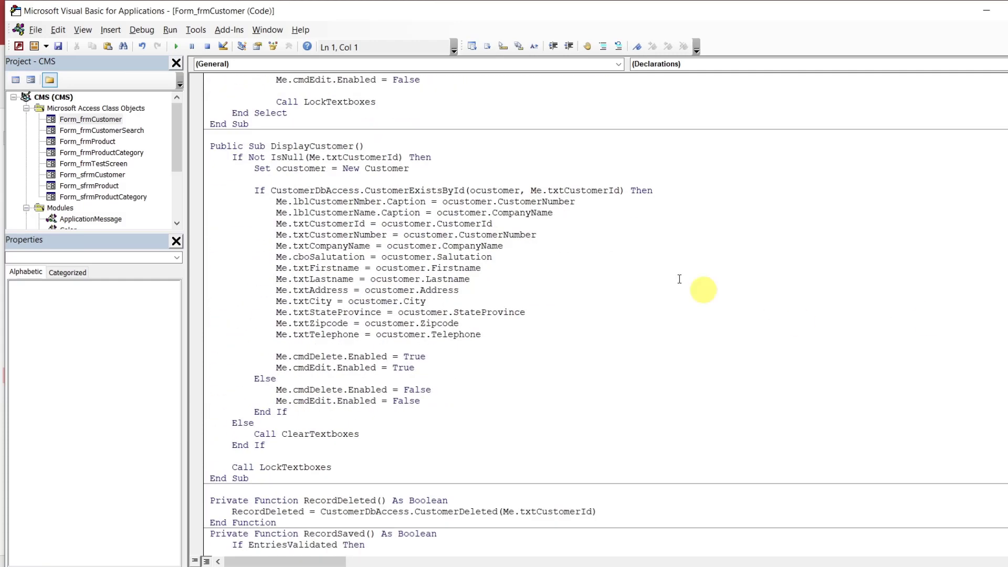
left_click(321, 149)
double_click(320, 149)
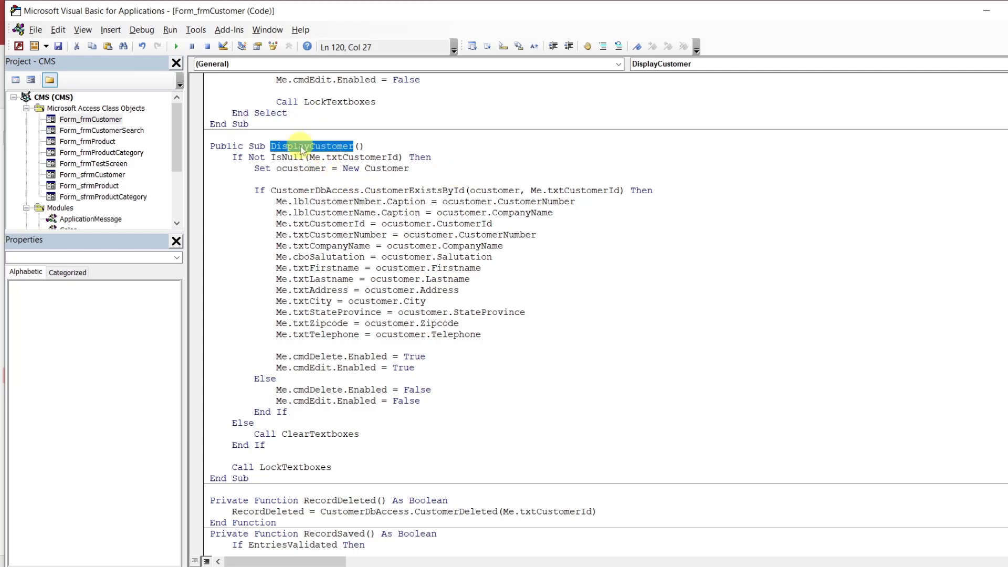
left_click(366, 456)
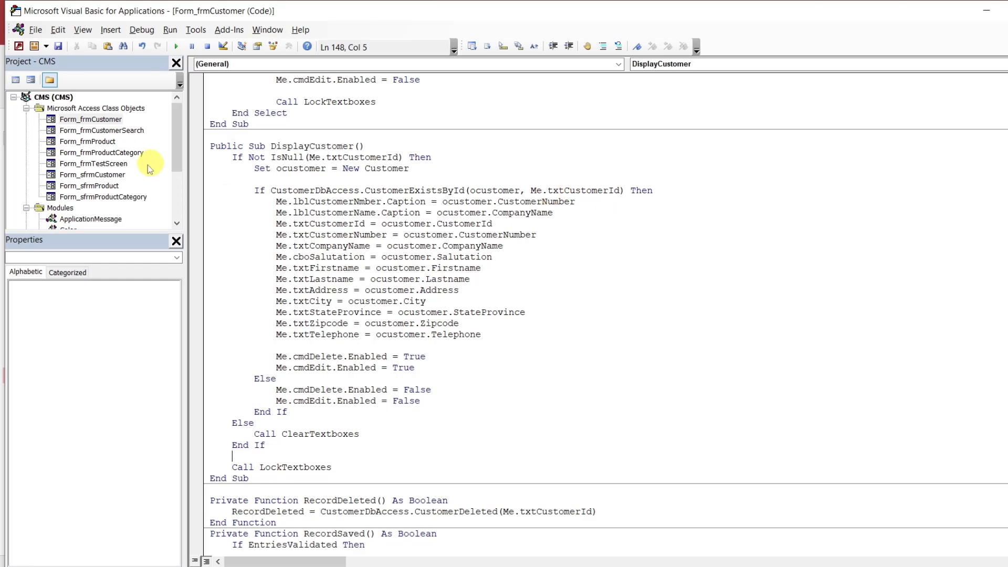
double_click(90, 175)
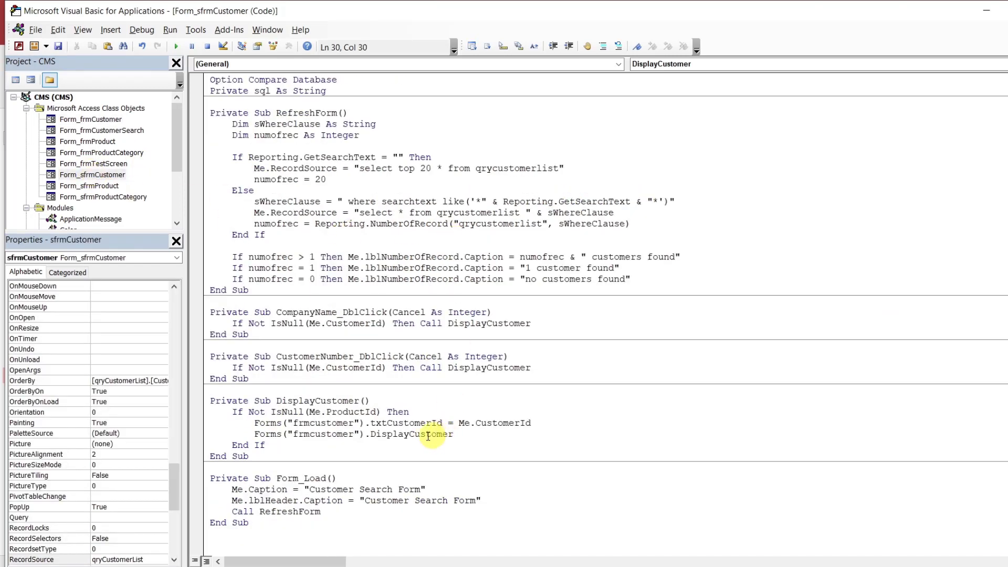
Compare sfrmCustomer's DisplayCustomer procedure with the sfrmProduct code, and examine txtSearchText_Change in the frmProduct code
left_click(349, 423)
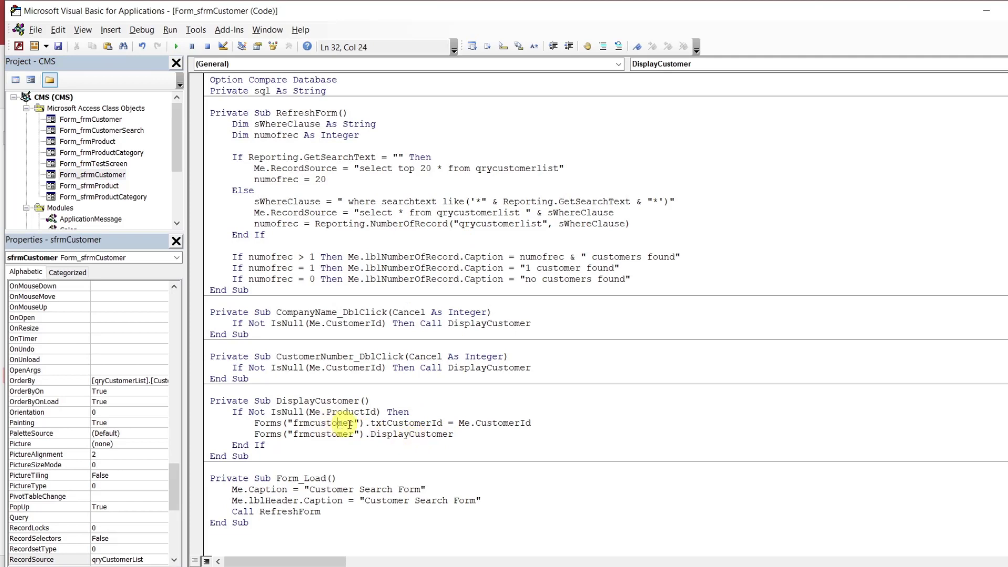
left_click(401, 423)
left_click(467, 438)
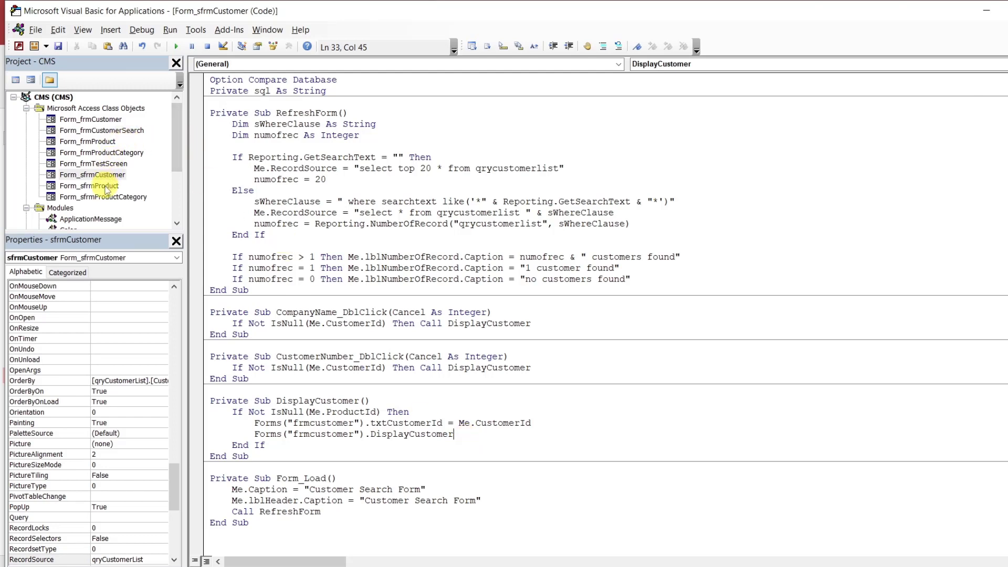
double_click(105, 188)
left_click(389, 326)
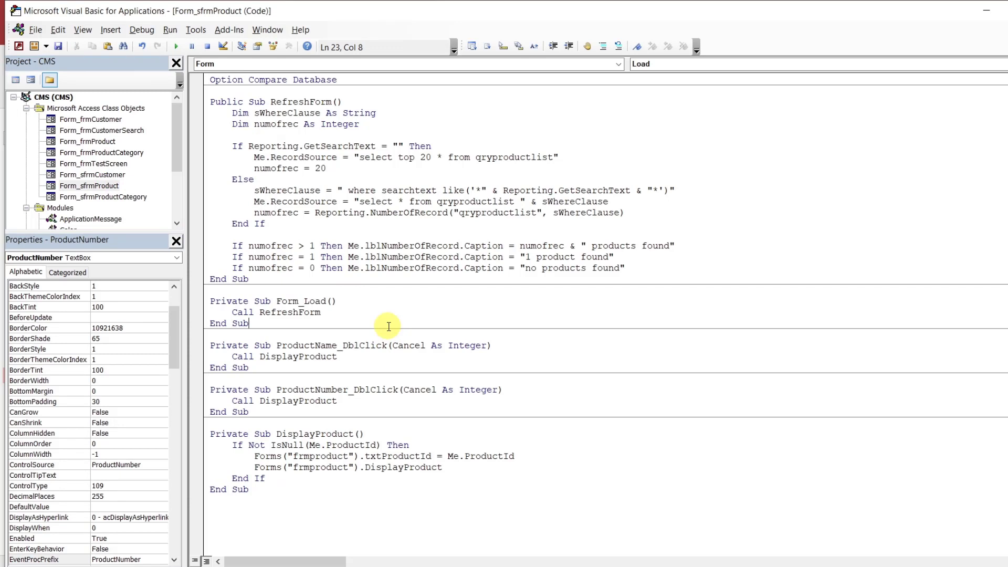
double_click(106, 142)
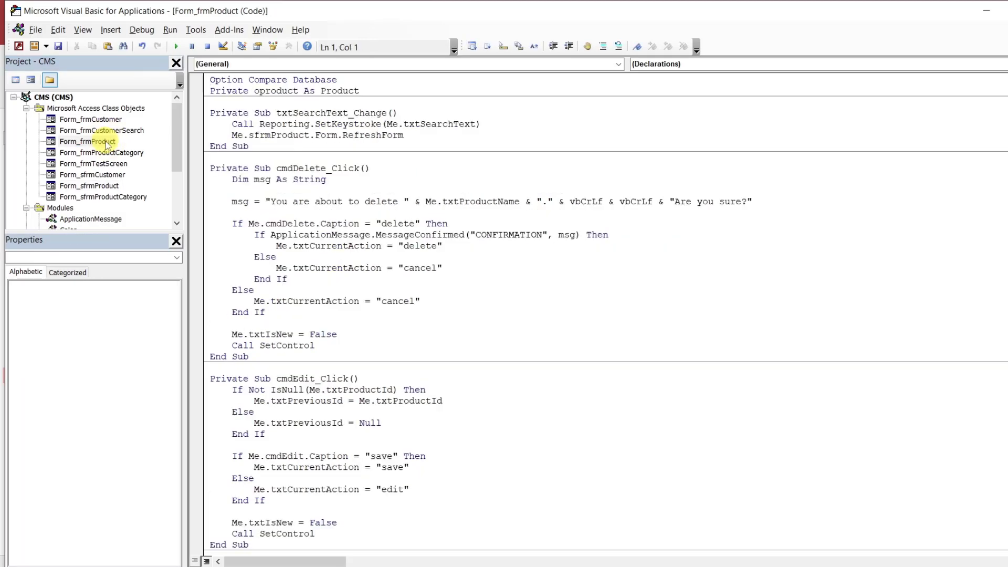
double_click(322, 113)
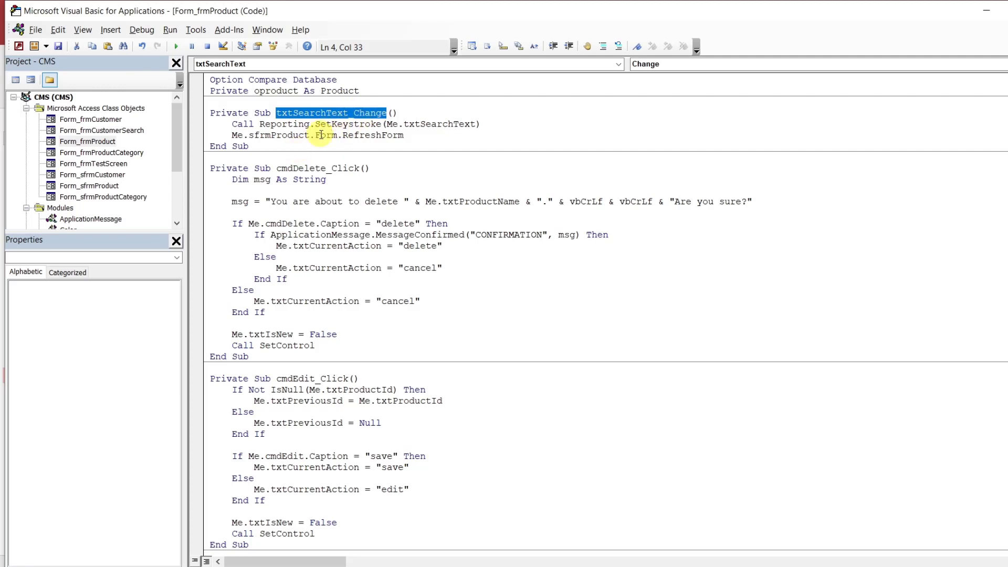
Switch back to Access, compare the sfrmProduct and sfrmCustomer designs, and close both forms
left_click(640, 565)
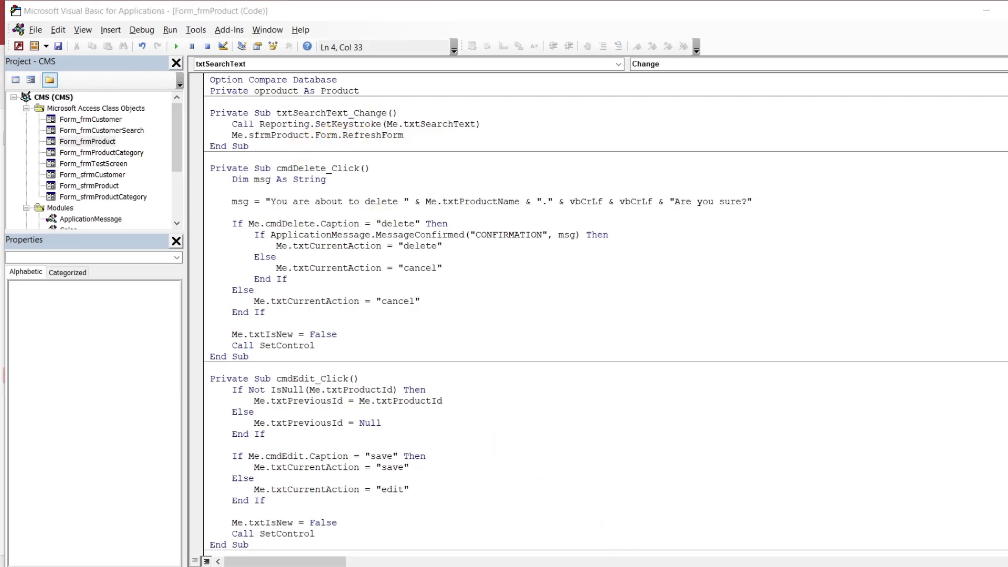
left_click(597, 539)
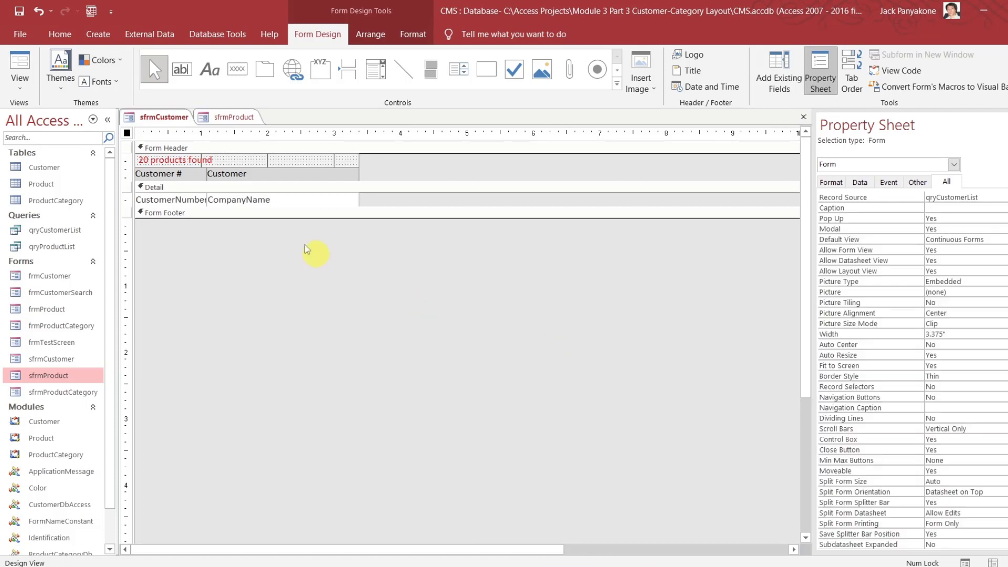
left_click(251, 116)
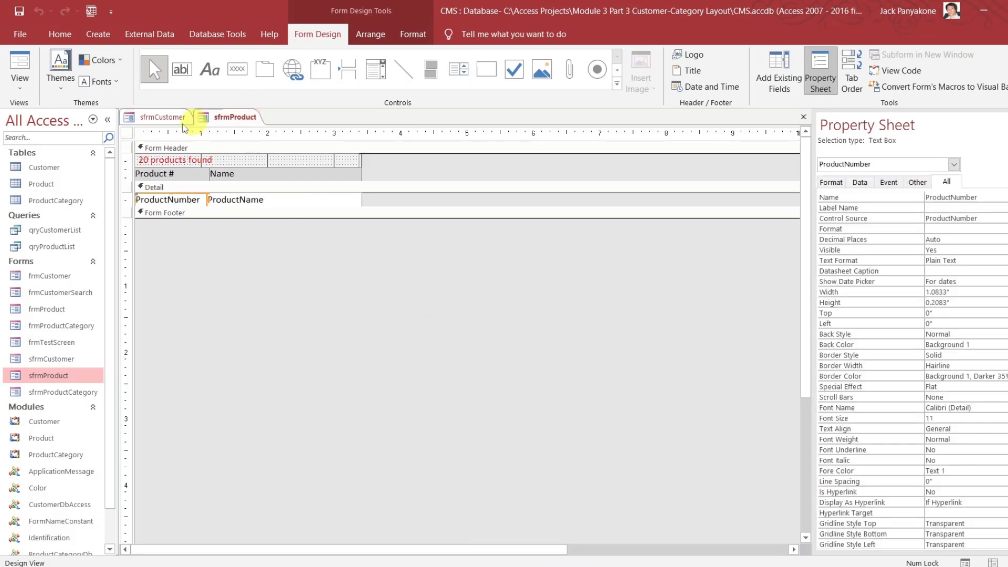
left_click(158, 119)
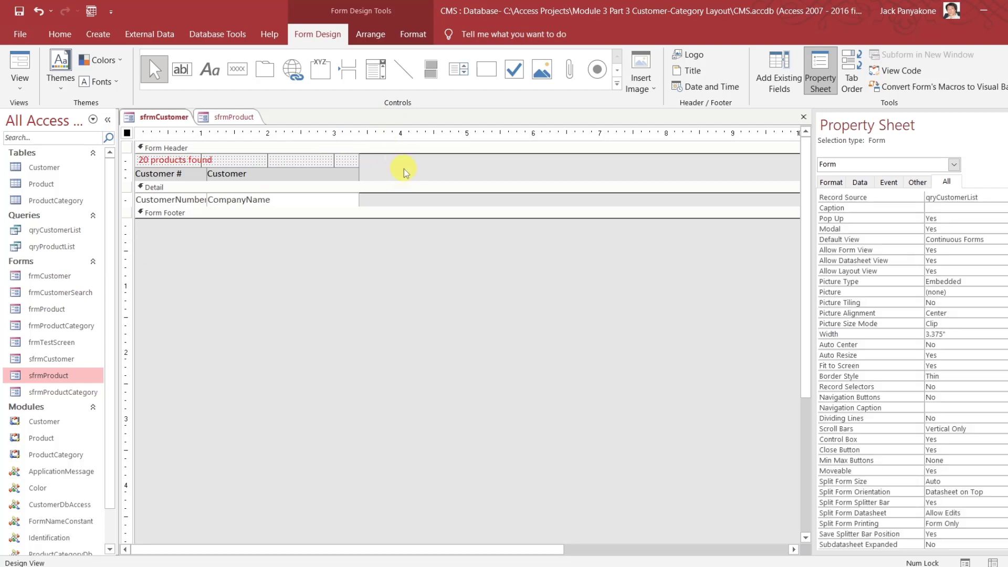
left_click(804, 116)
left_click(805, 116)
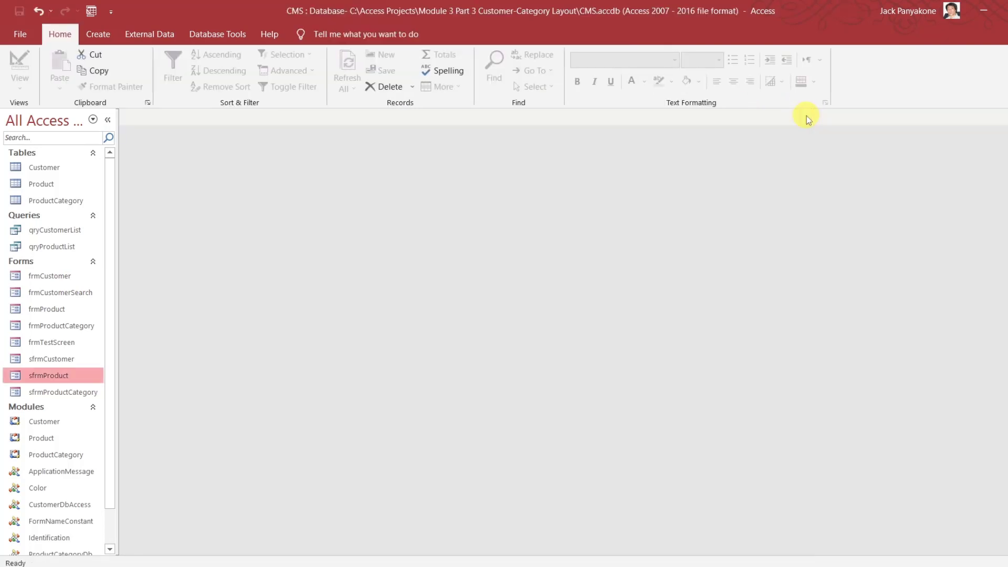
Open frmCustomer in Design View and narrow its five standalone unbound text boxes to 0.2083" wide, 7.75" from the form's left edge
left_click(52, 275)
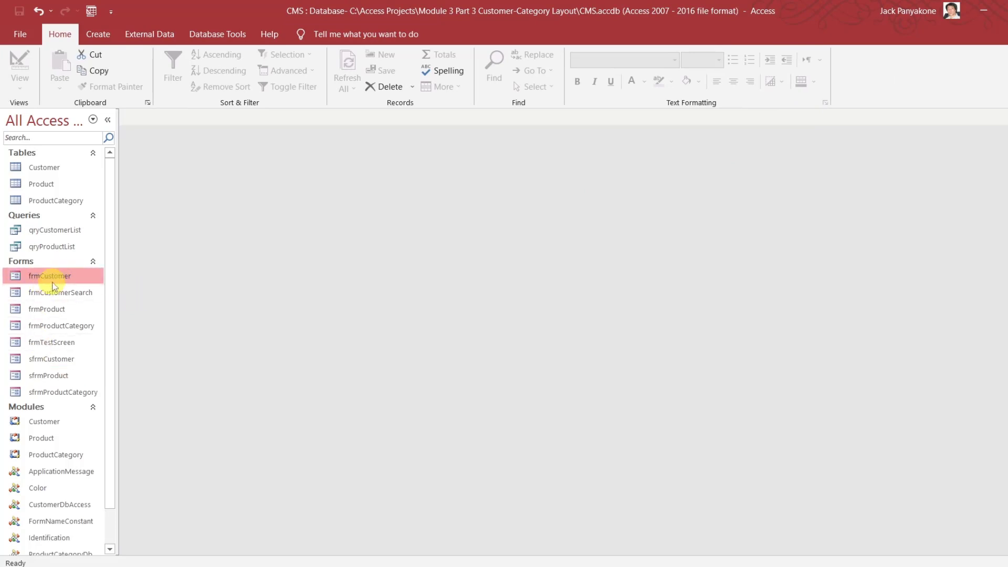
right_click(63, 282)
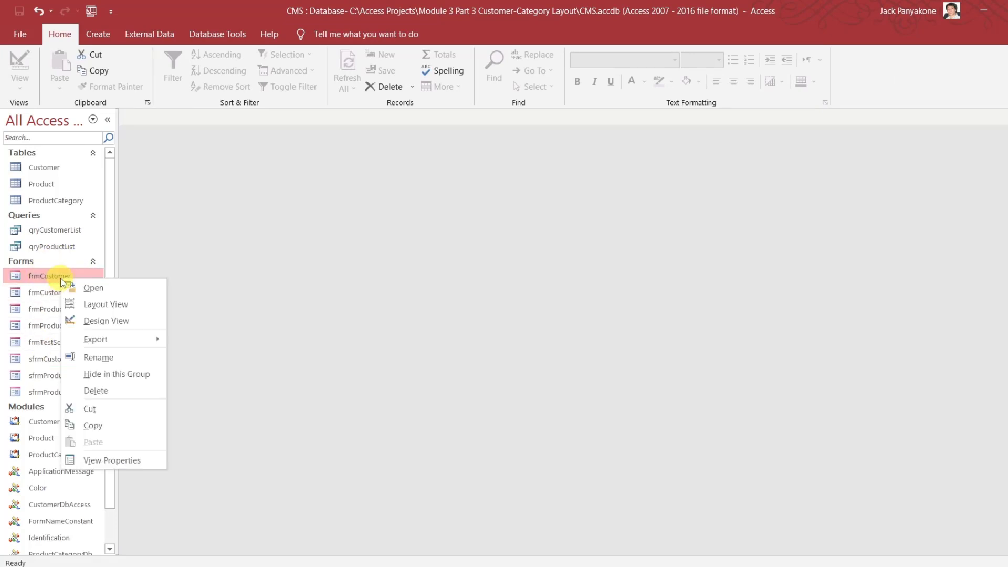
left_click(107, 322)
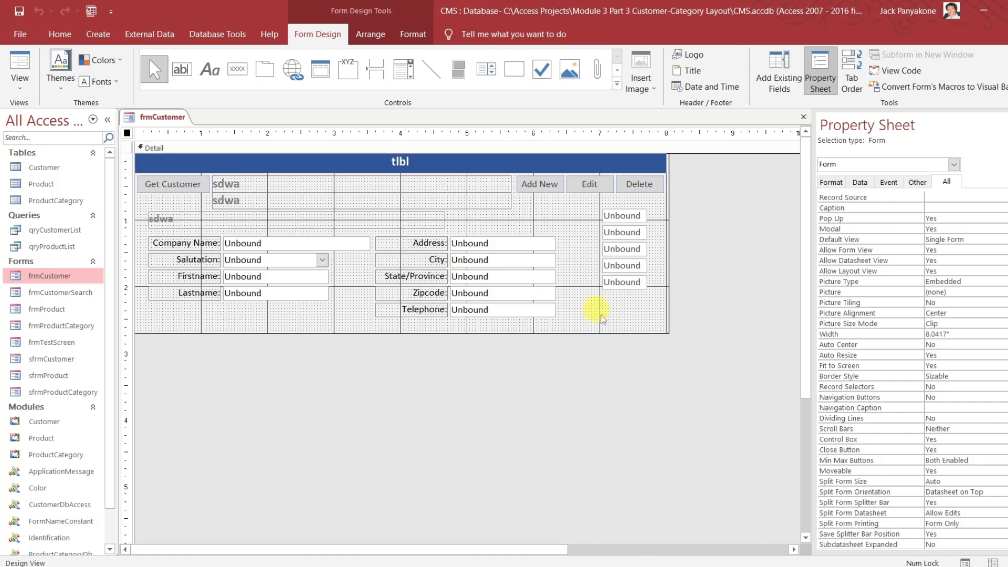
left_click_drag(654, 309, 649, 212)
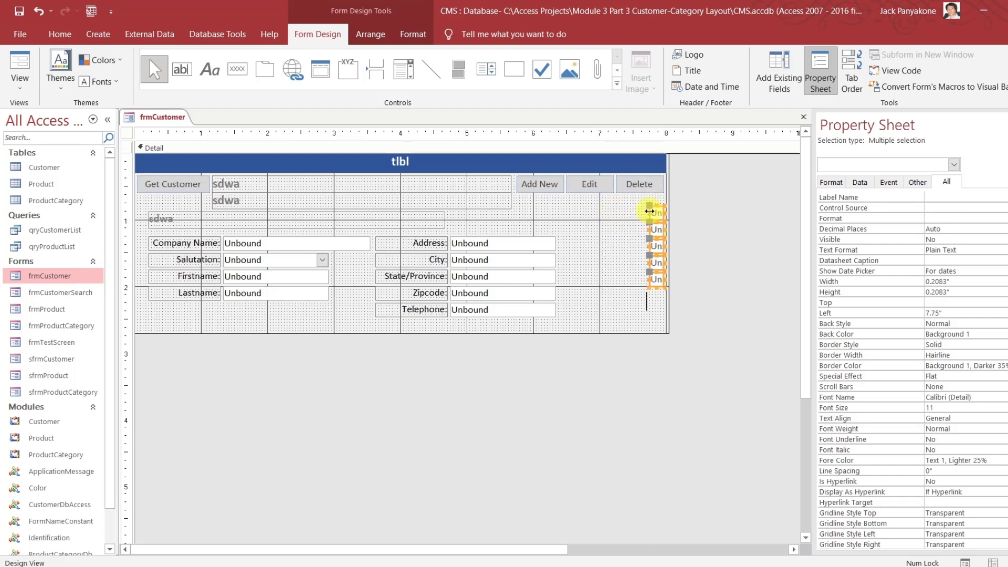
left_click(621, 231)
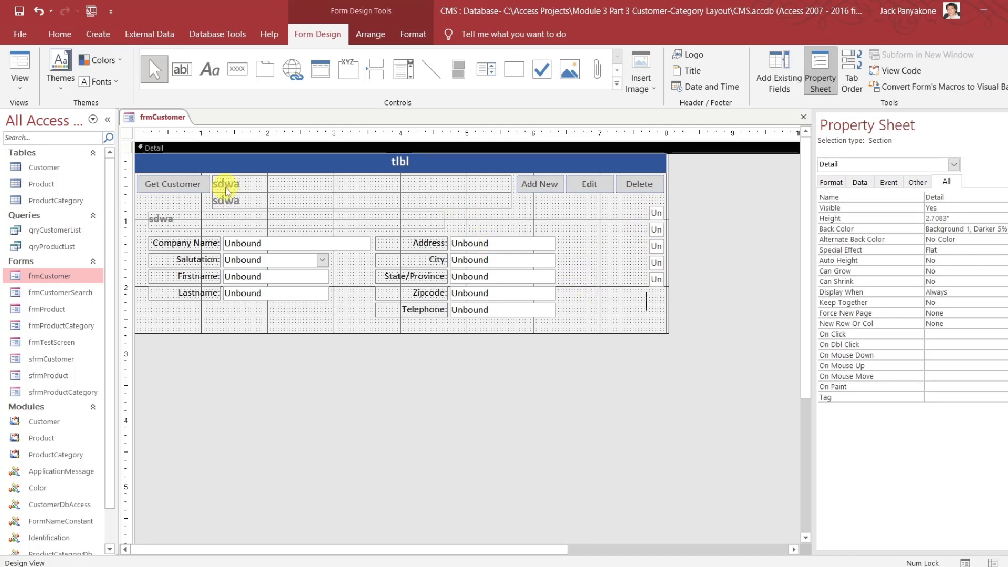
Delete the cmdGetCustomer_Click procedure from the frmCustomer code
left_click(189, 185)
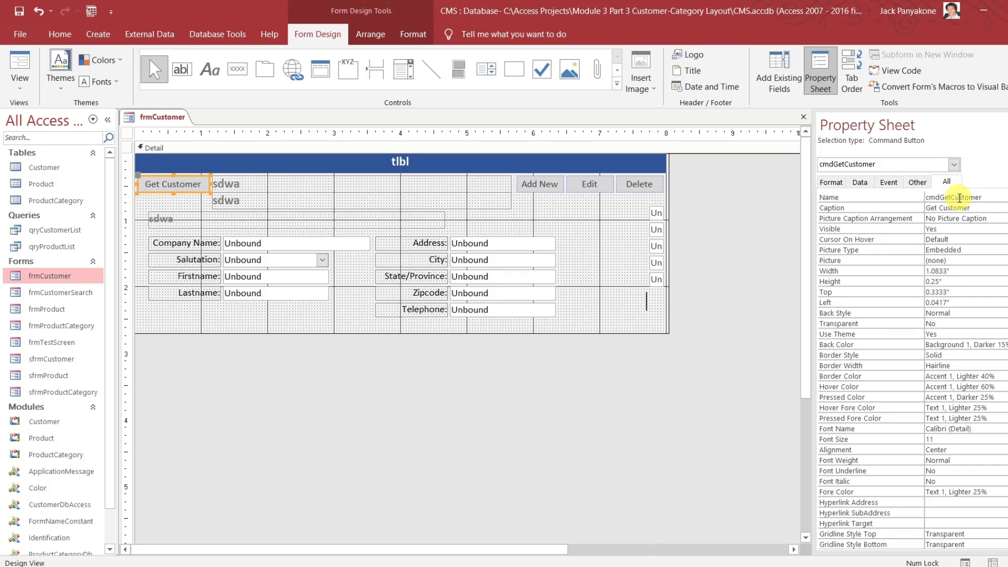
left_click(896, 185)
key("F7")
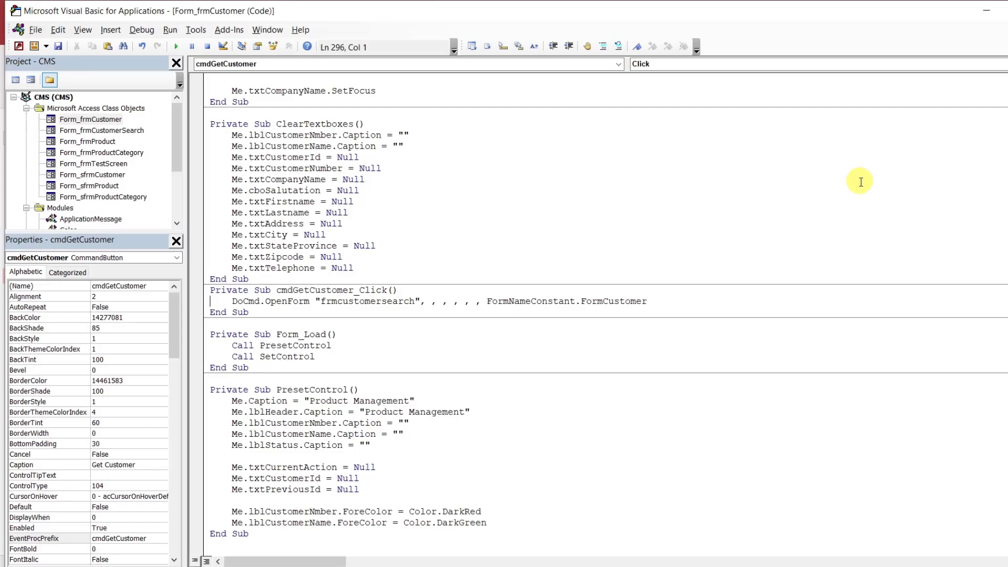
double_click(309, 290)
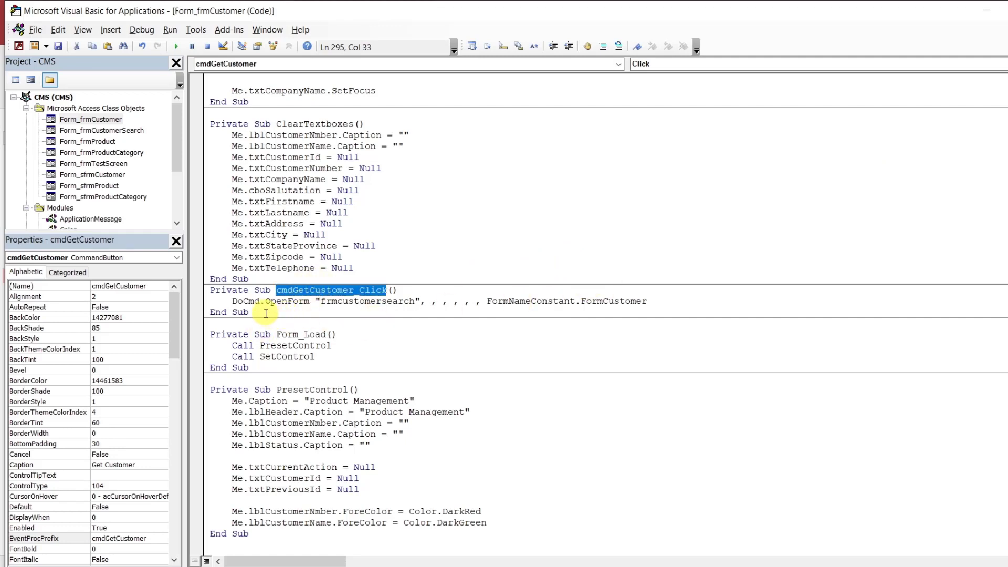
left_click_drag(266, 313, 273, 280)
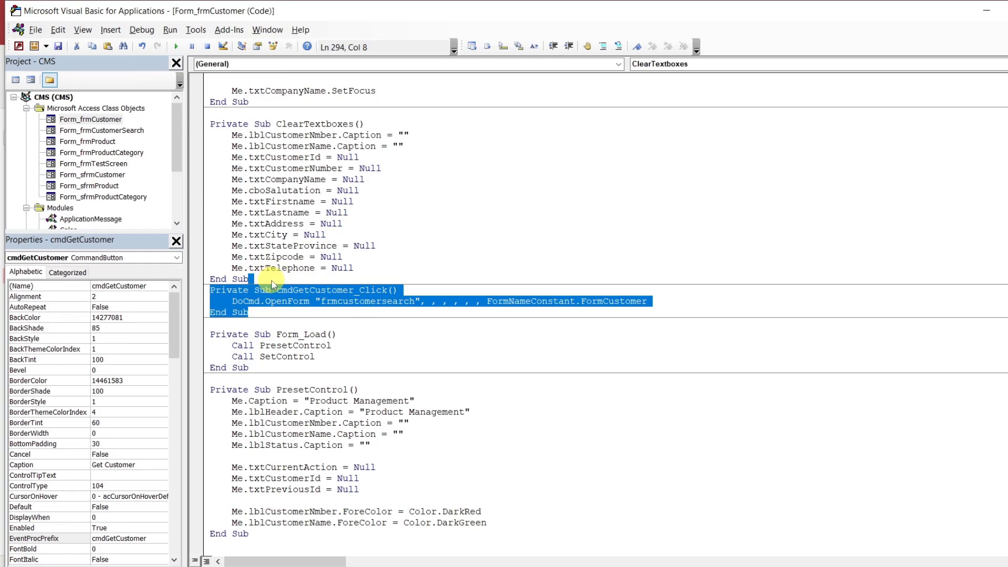
key("Delete")
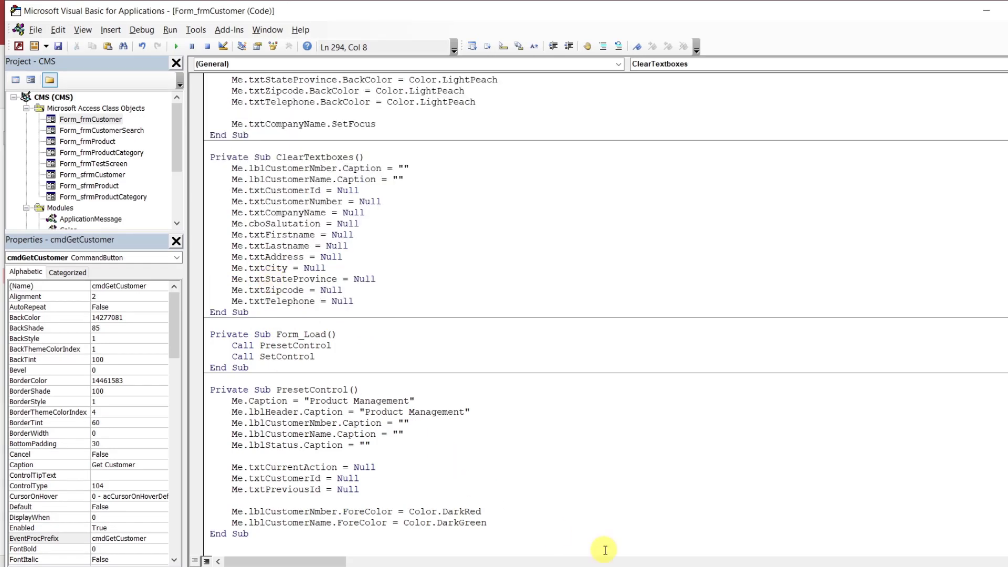
Delete the Get Customer button from the frmCustomer design
mouse_move(632, 558)
left_click(582, 546)
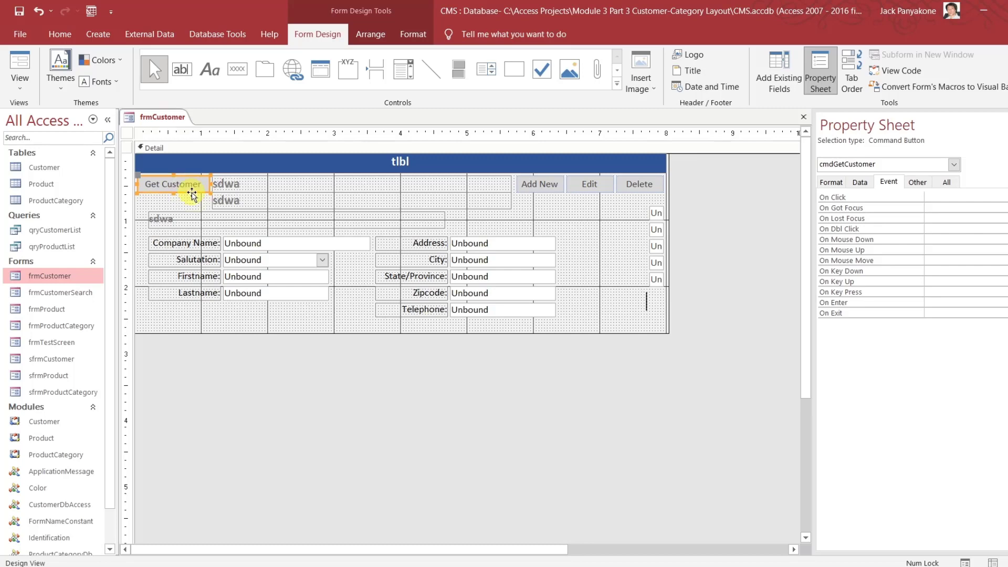
key("Delete")
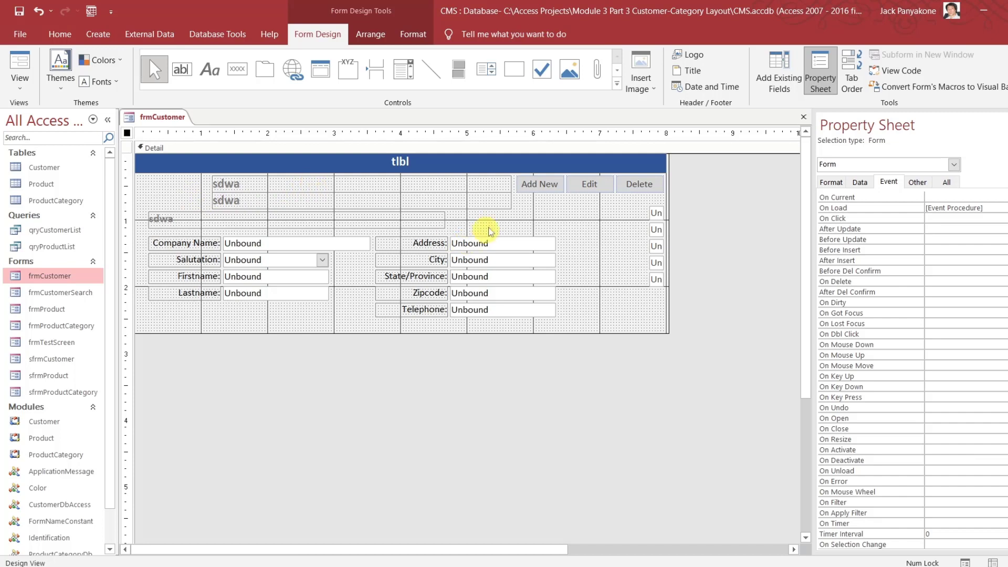
Move the Address through Telephone fields with their labels down and slightly right, below the Lastname row
left_click_drag(490, 230, 500, 314)
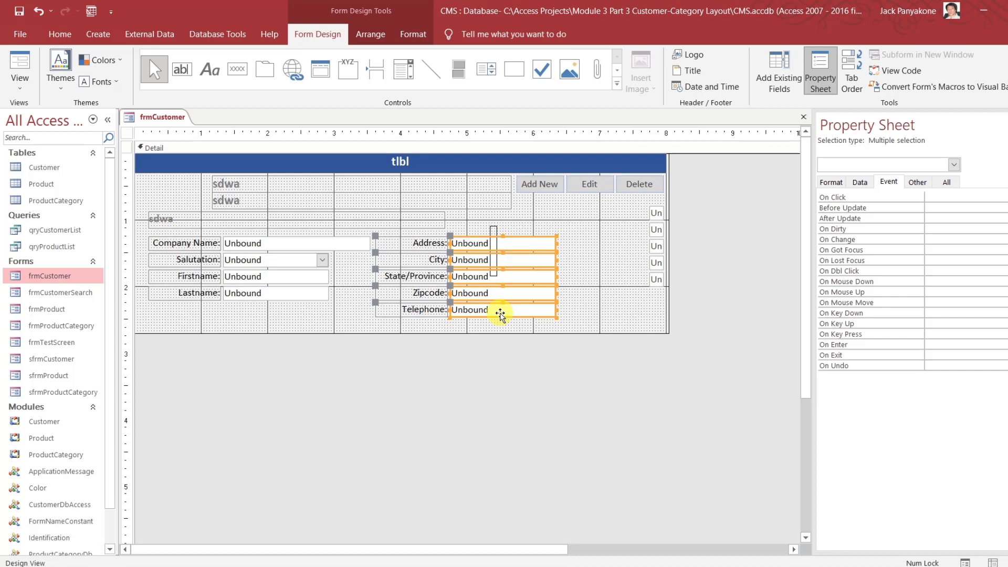
left_click_drag(508, 309, 542, 387)
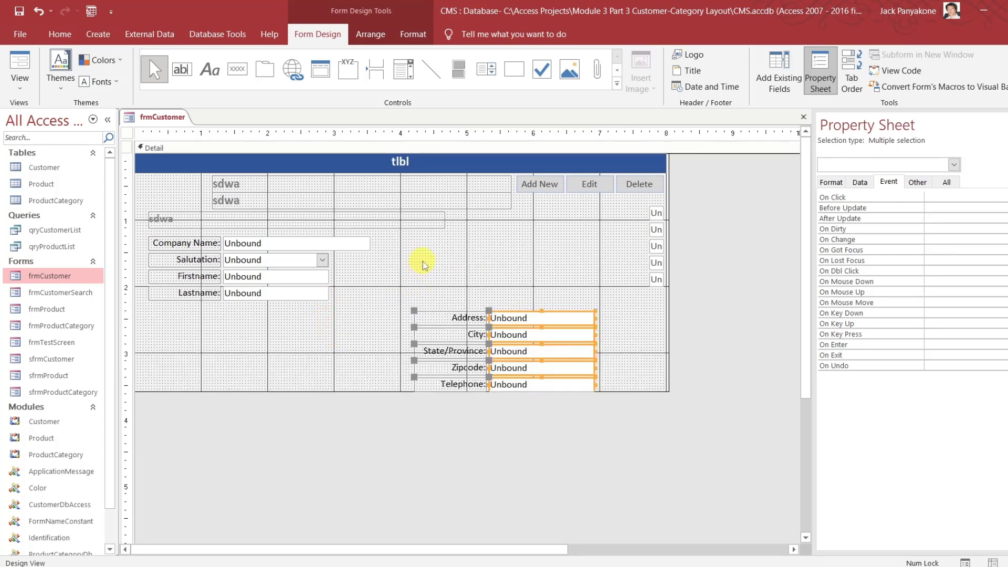
left_click(492, 237)
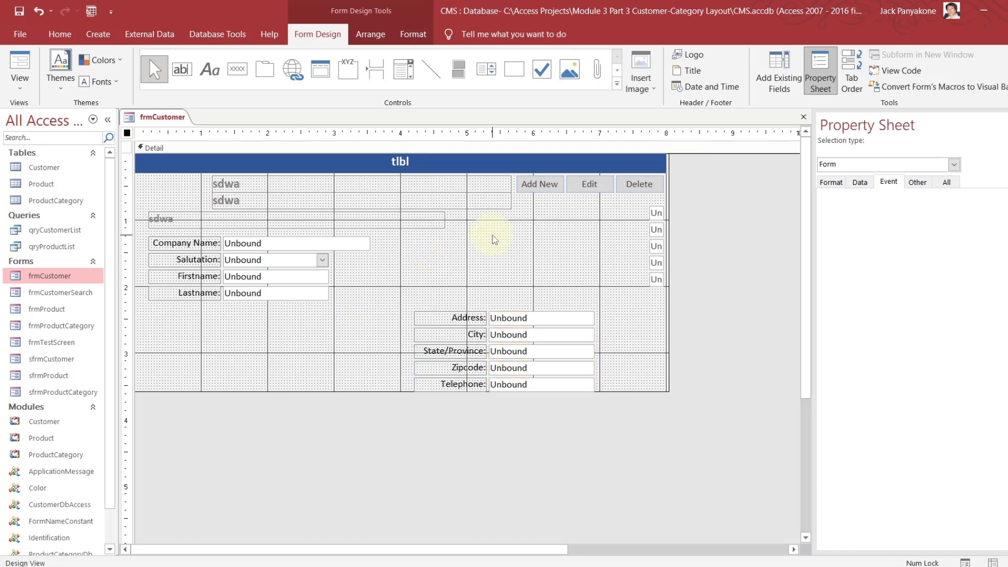
Shift the upper two sdwa labels left until they line up with the left edge of the third sdwa label
left_click_drag(493, 239, 476, 190)
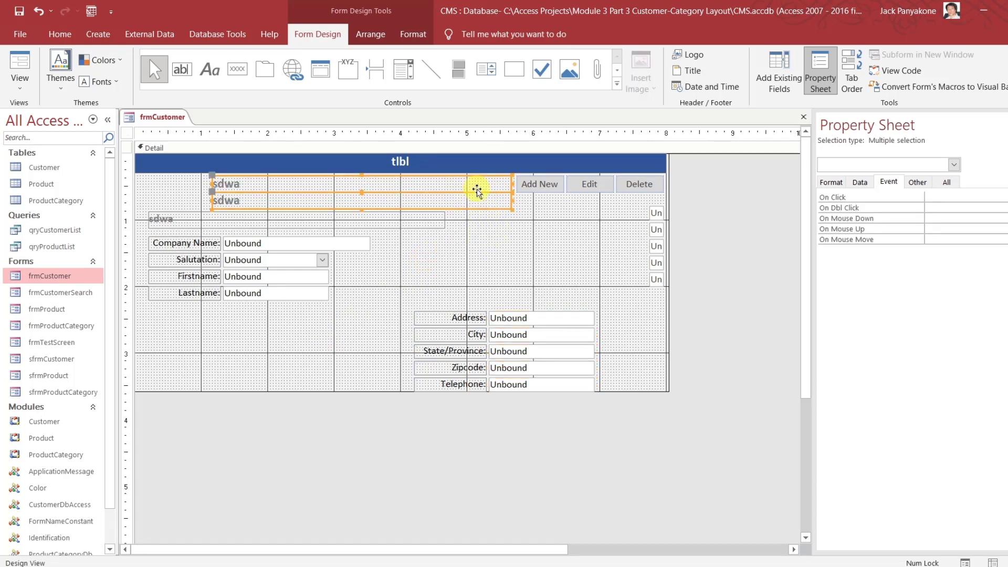
key("Left")
key("Left")
key("Left")
key("Left")
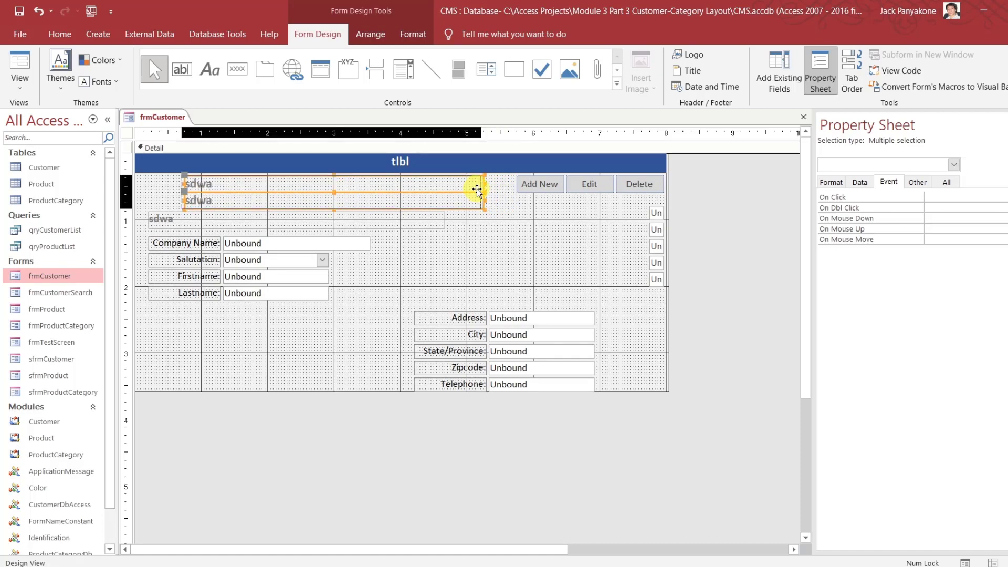
key("Left")
key("Left")
key("Left")
key("Left")
key("Left")
key("Left")
key("Left")
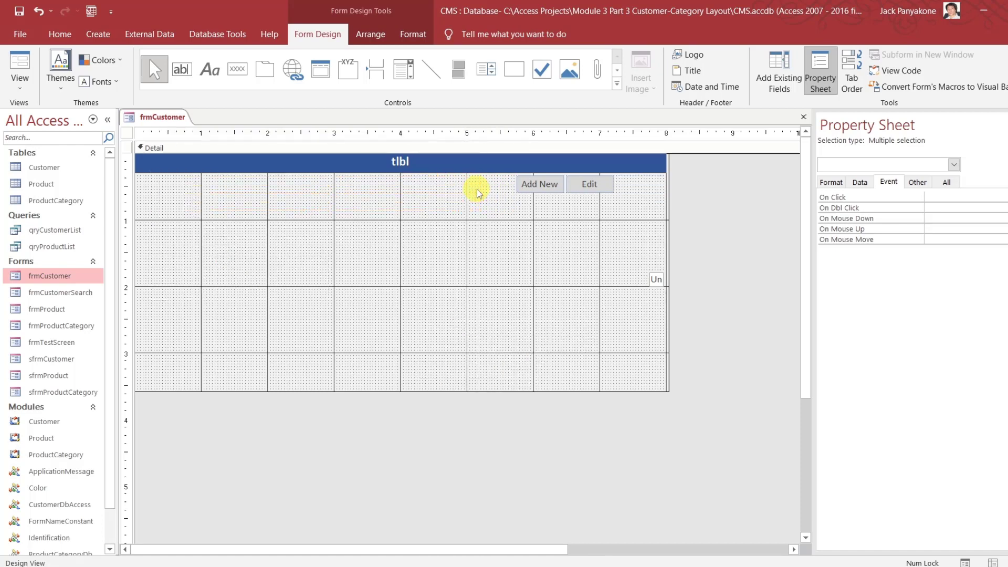
key("Left")
left_click(459, 243)
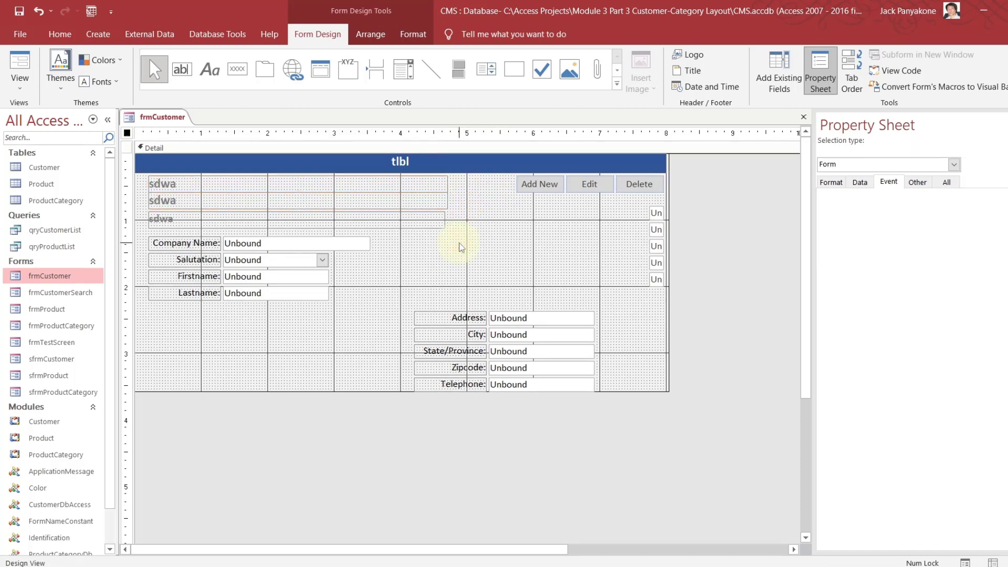
left_click(460, 246)
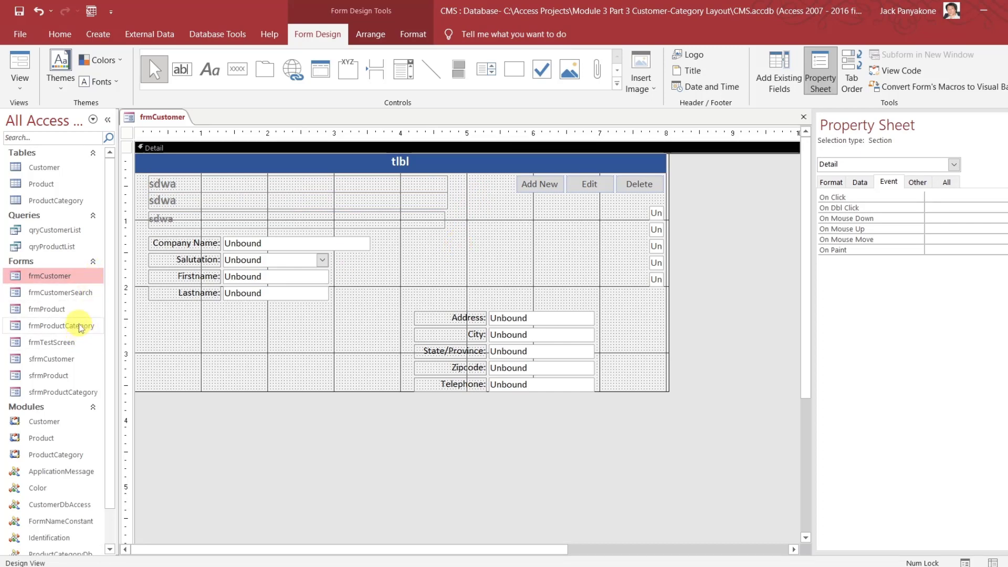
Open frmProduct in Design View and inspect the Width property of the lblProductNmber label
left_click(59, 309)
right_click(57, 309)
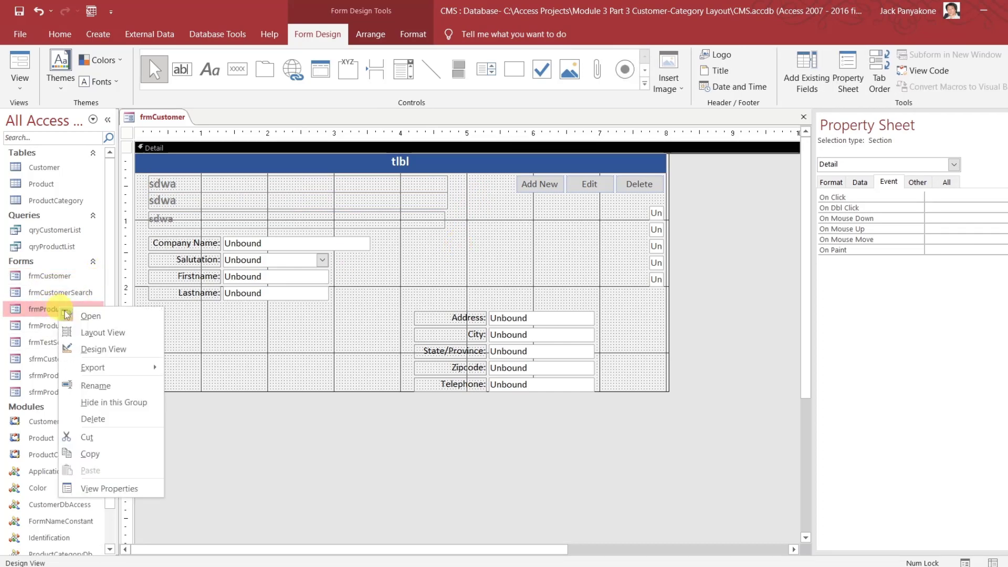
left_click(95, 349)
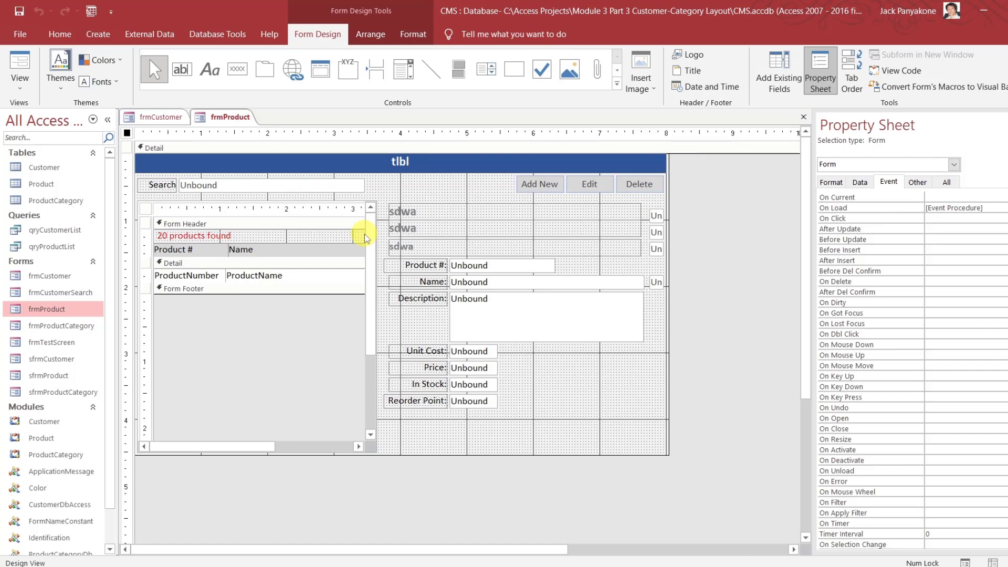
left_click(442, 210)
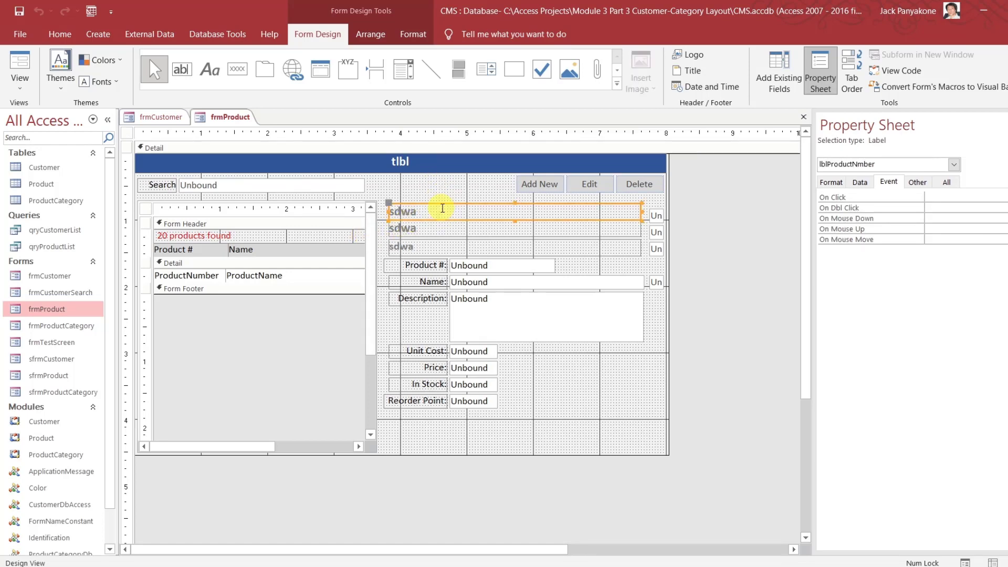
left_click(947, 182)
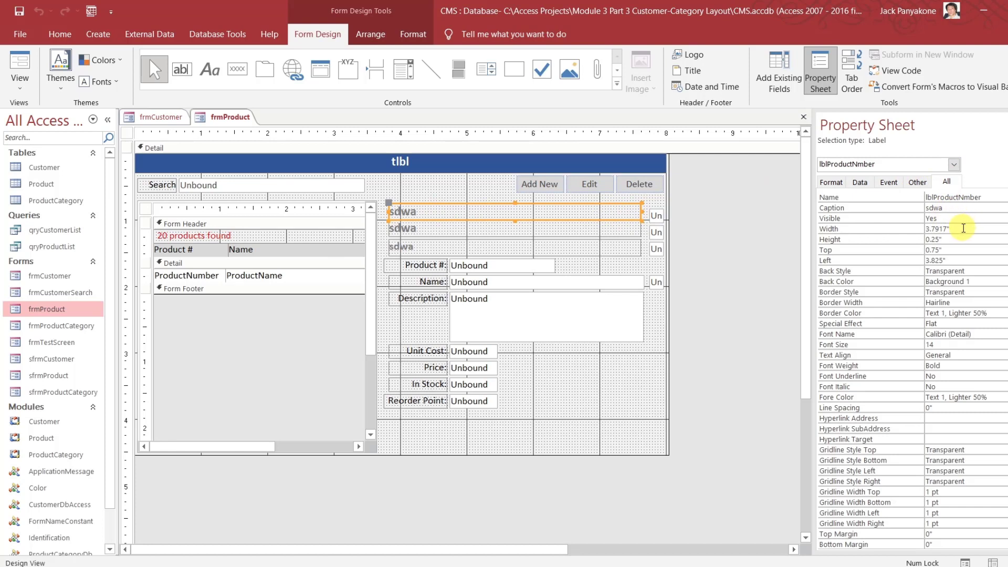
left_click(916, 231)
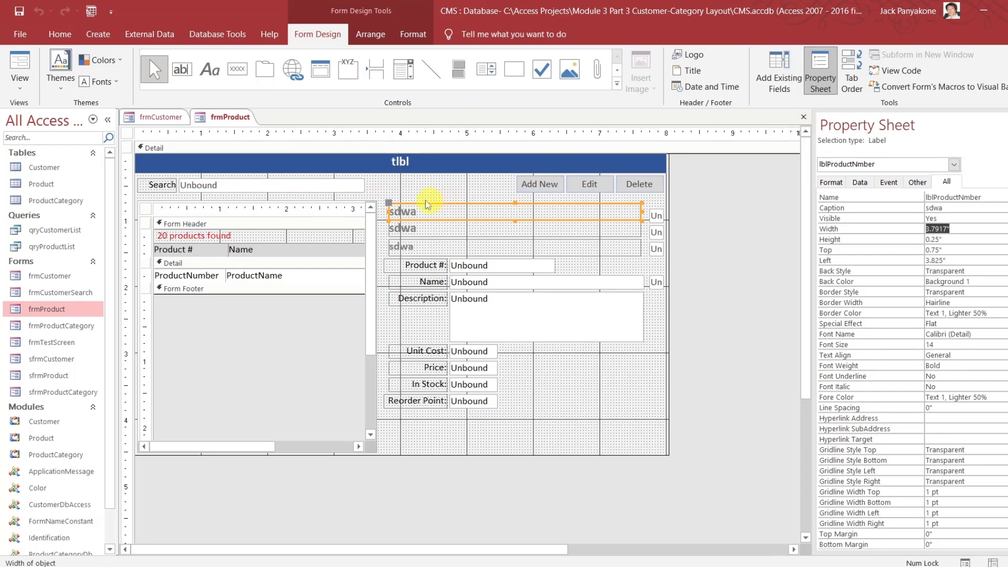
On frmCustomer, narrow the upper two sdwa labels so their right edges line up with the third sdwa label
left_click(158, 117)
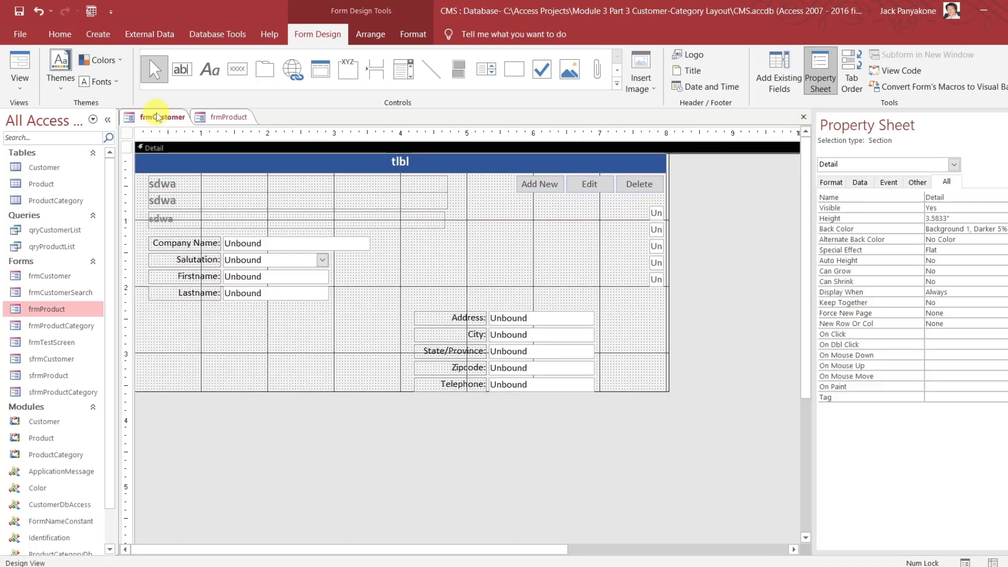
left_click_drag(424, 237, 411, 187)
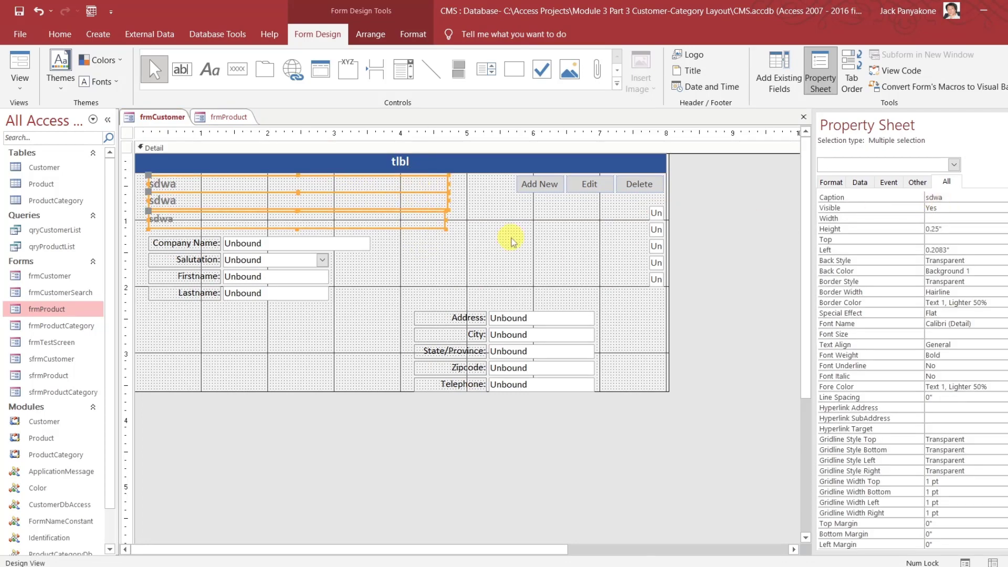
left_click(424, 258)
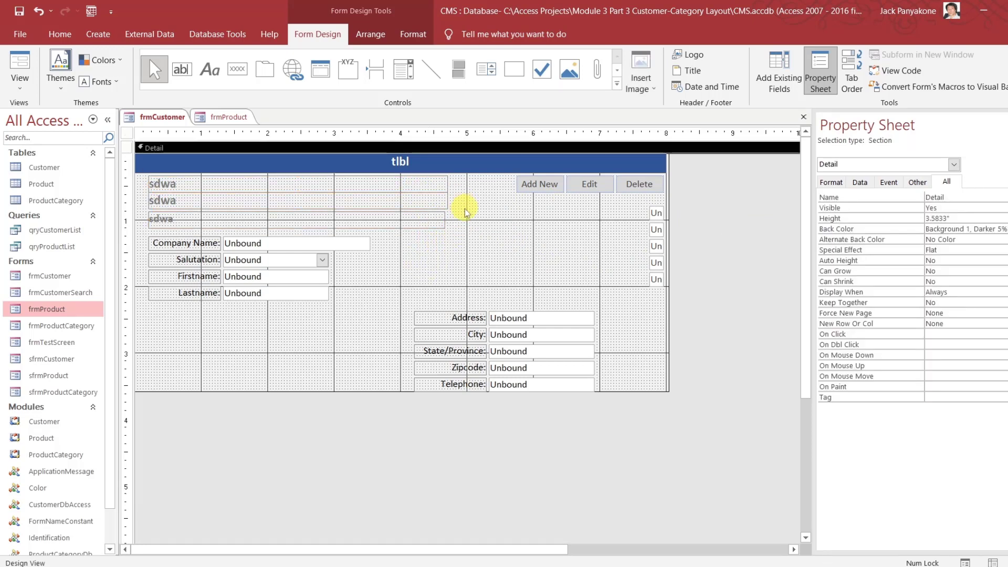
left_click_drag(443, 192, 430, 166)
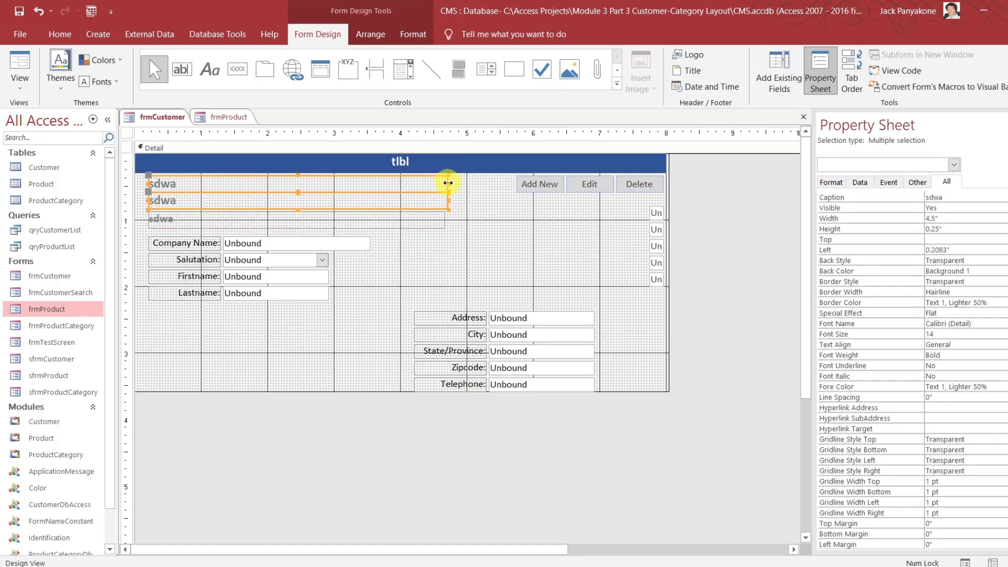
left_click(454, 247)
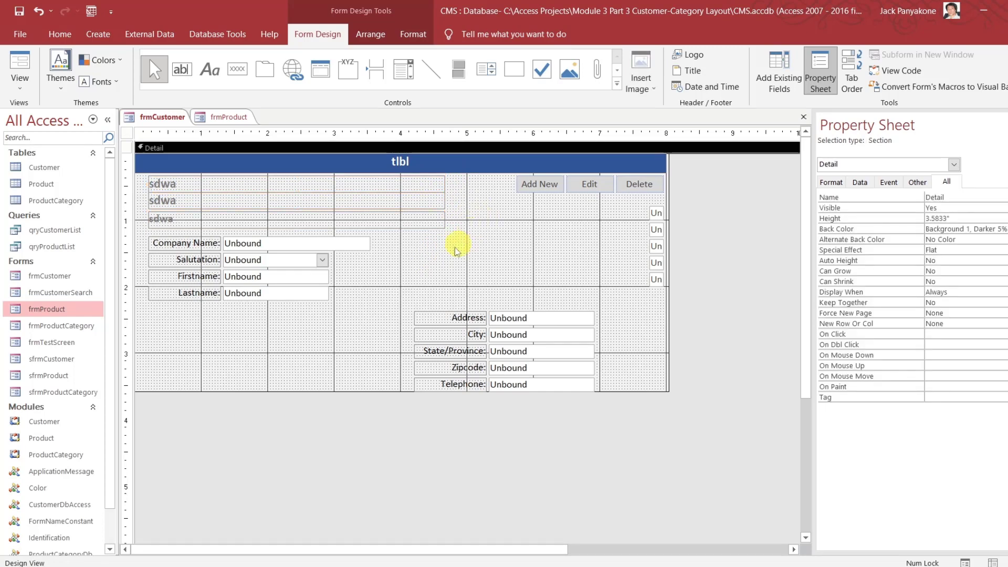
Set the width of all three sdwa labels on frmCustomer to 3.7917"
left_click_drag(444, 243, 426, 183)
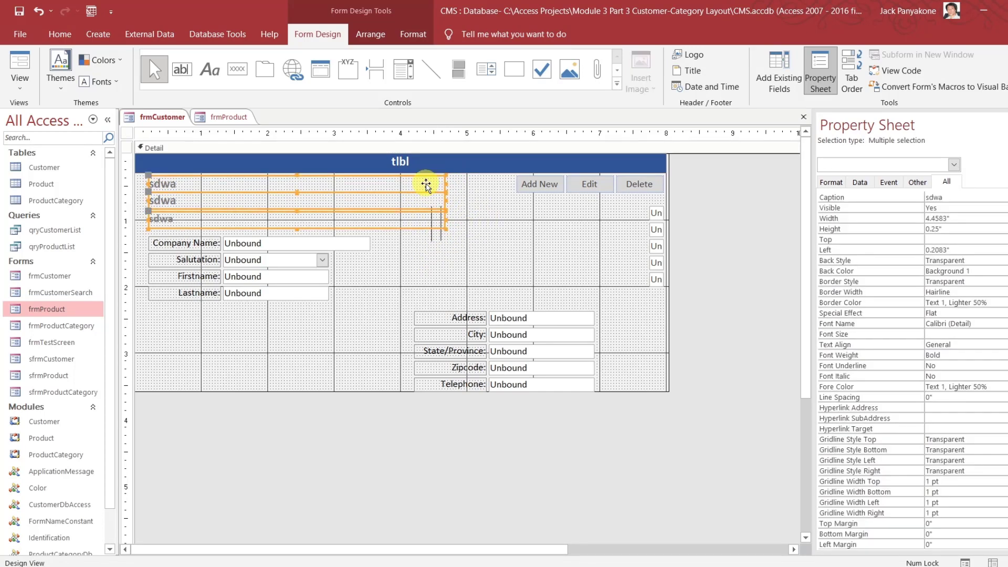
left_click(893, 215)
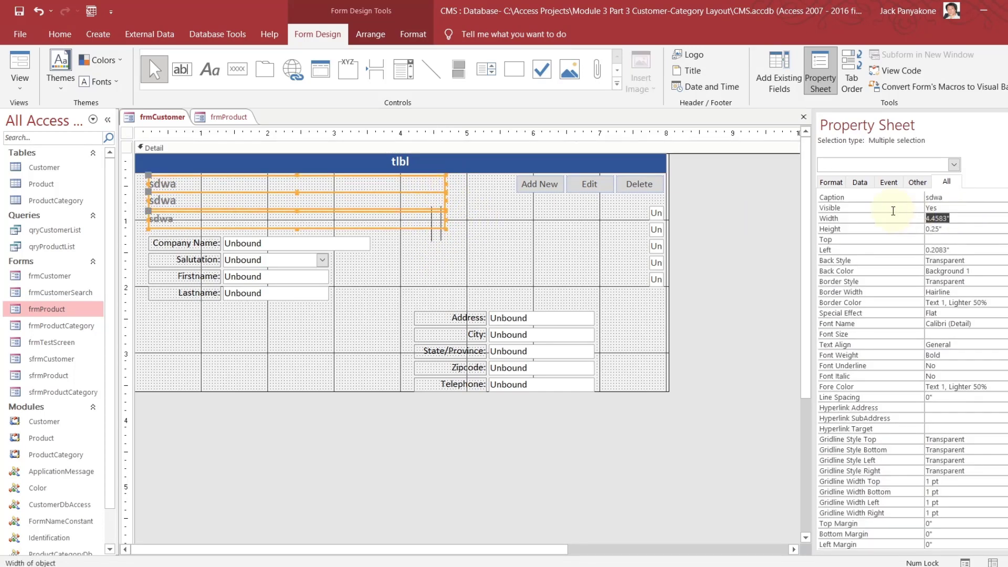
type("3.7917")
key("Return")
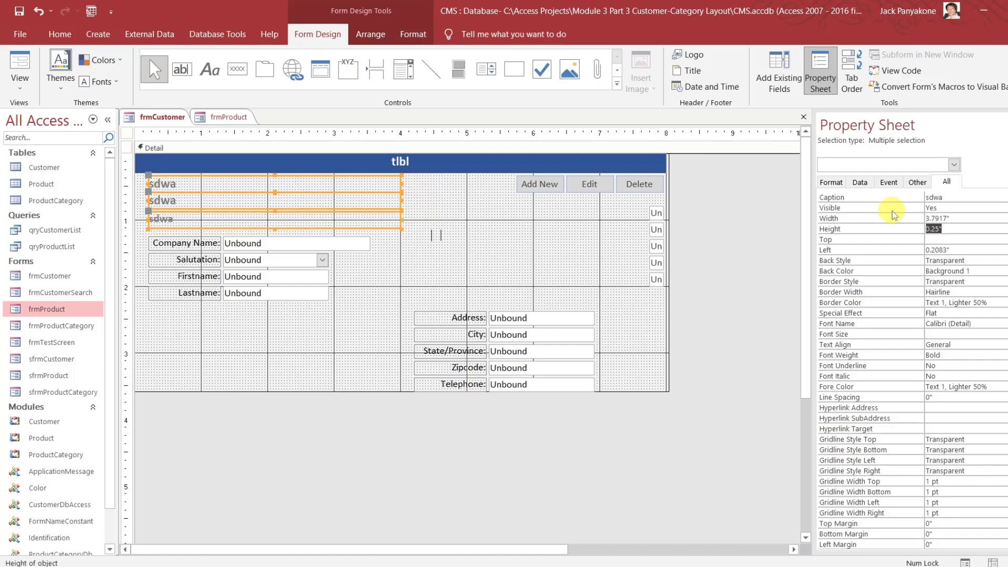
left_click(469, 257)
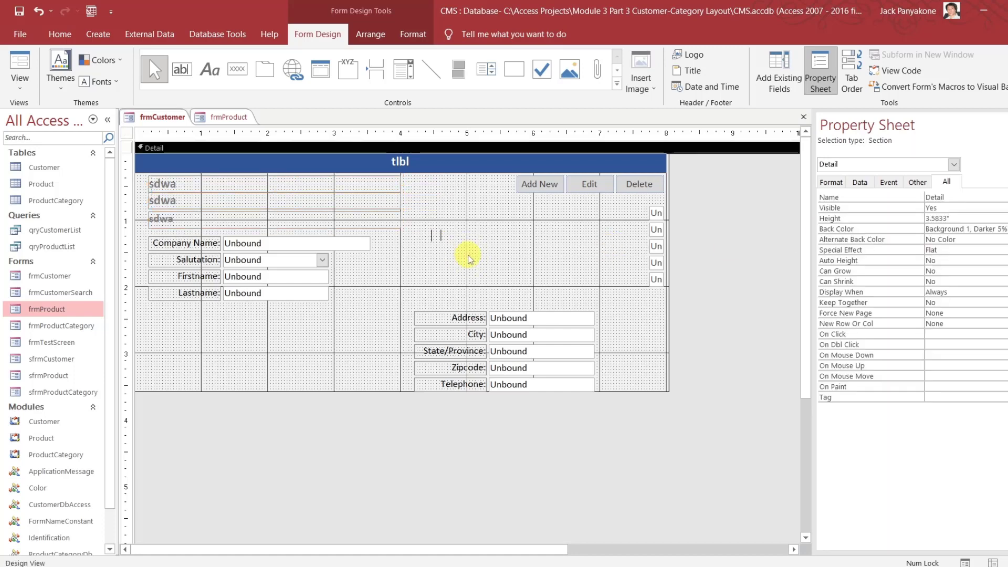
On frmProduct, shorten the Product #: label to about 0.87" wide, aligning its left edge with the Name: label
left_click(229, 117)
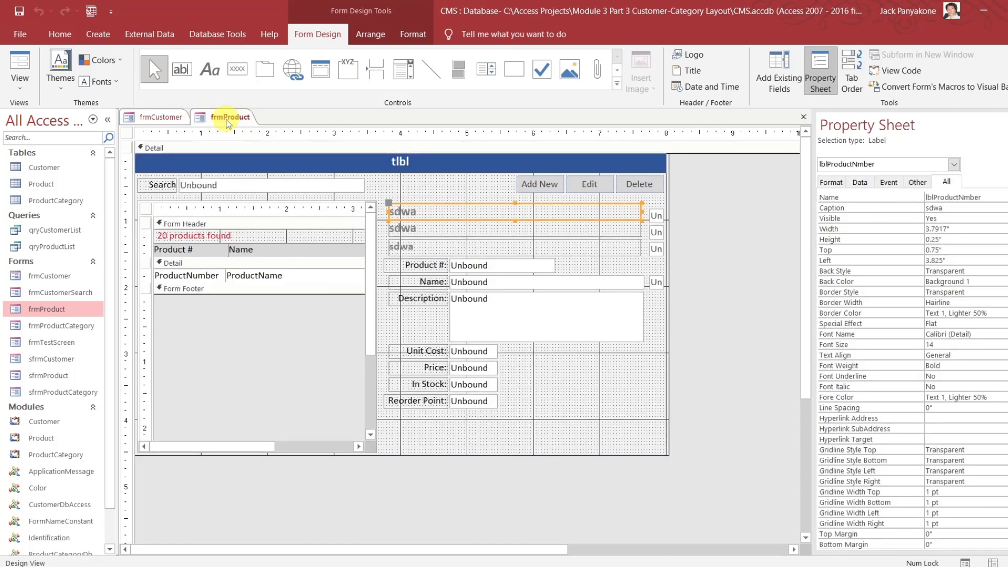
left_click(398, 265)
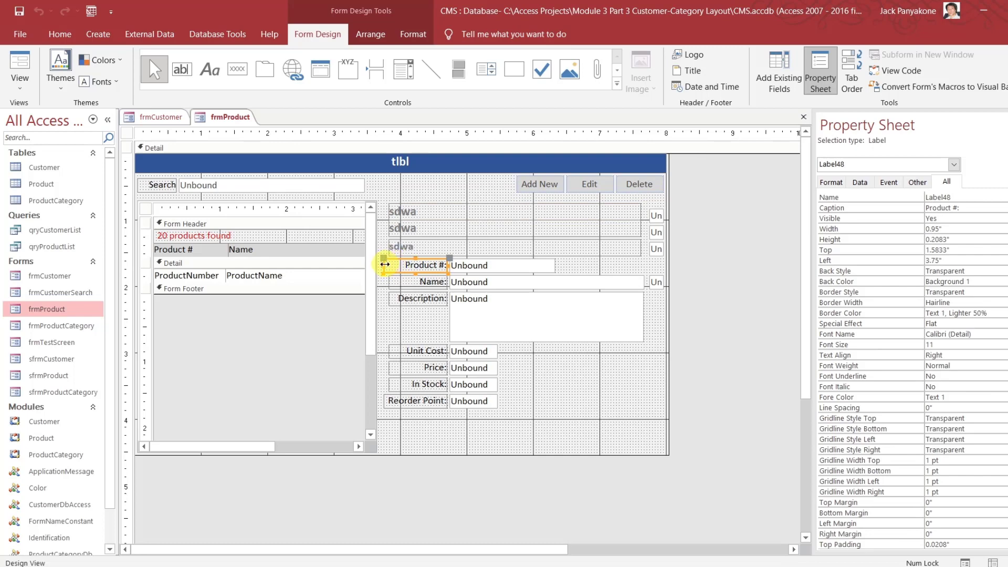
left_click_drag(383, 264, 389, 265)
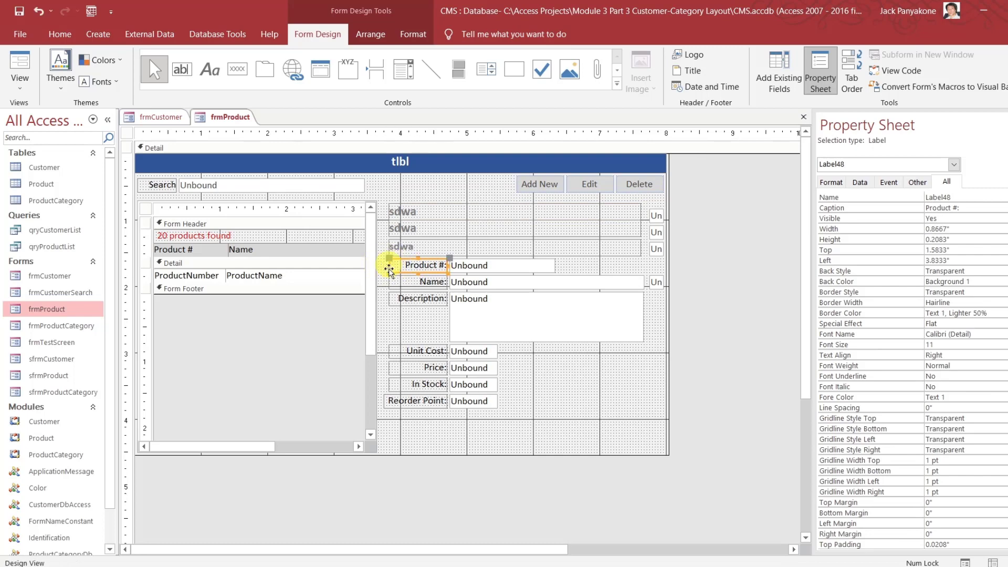
left_click(393, 314)
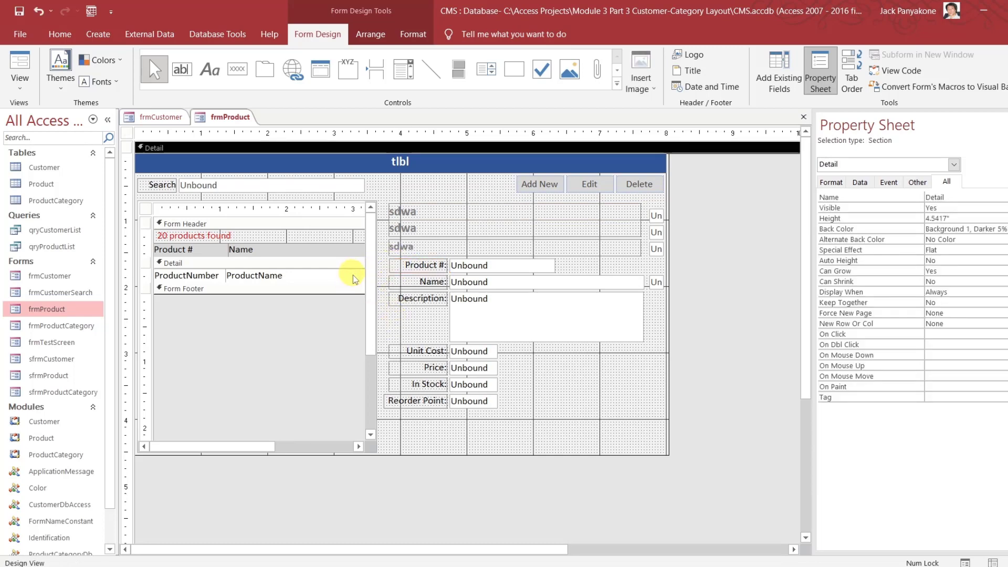
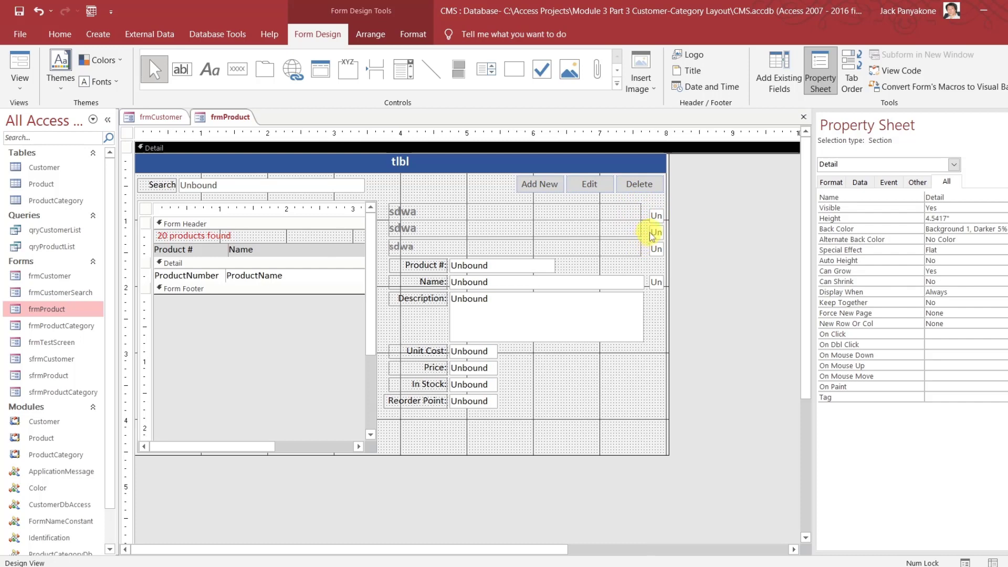
On frmCustomer, move the three sdwa labels and the Company Name through Lastname fields down and to the right as one group
left_click(170, 119)
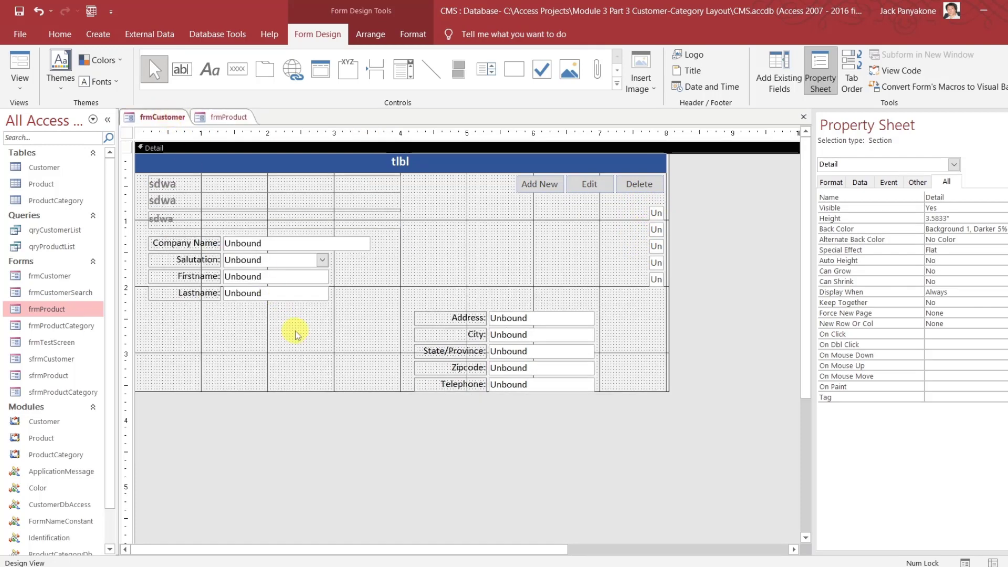
left_click_drag(296, 332, 267, 187)
left_click_drag(267, 188, 327, 223)
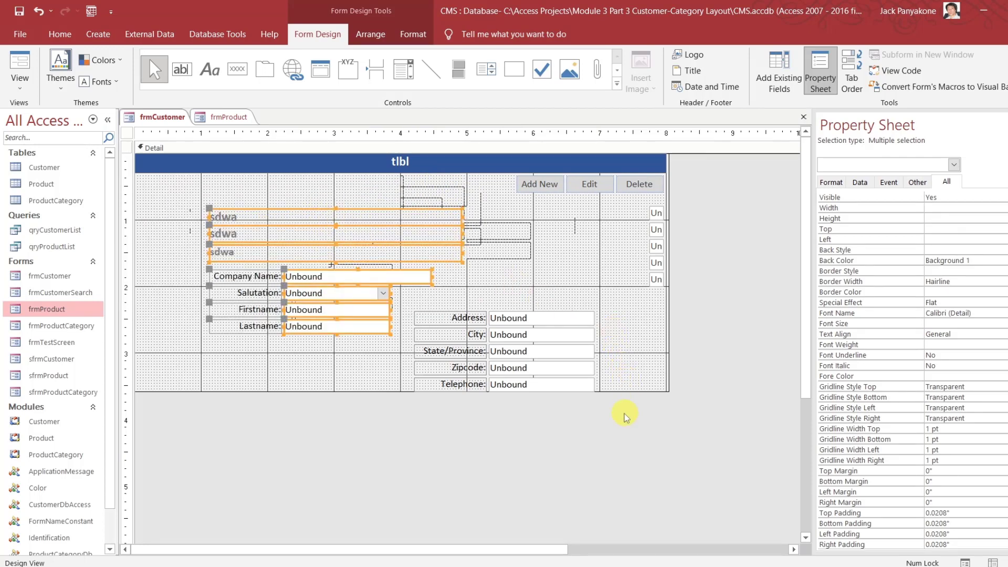
Move the Address through Telephone fields with their labels straight down, leaving a small gap below the Lastname row
left_click_drag(624, 414, 475, 318)
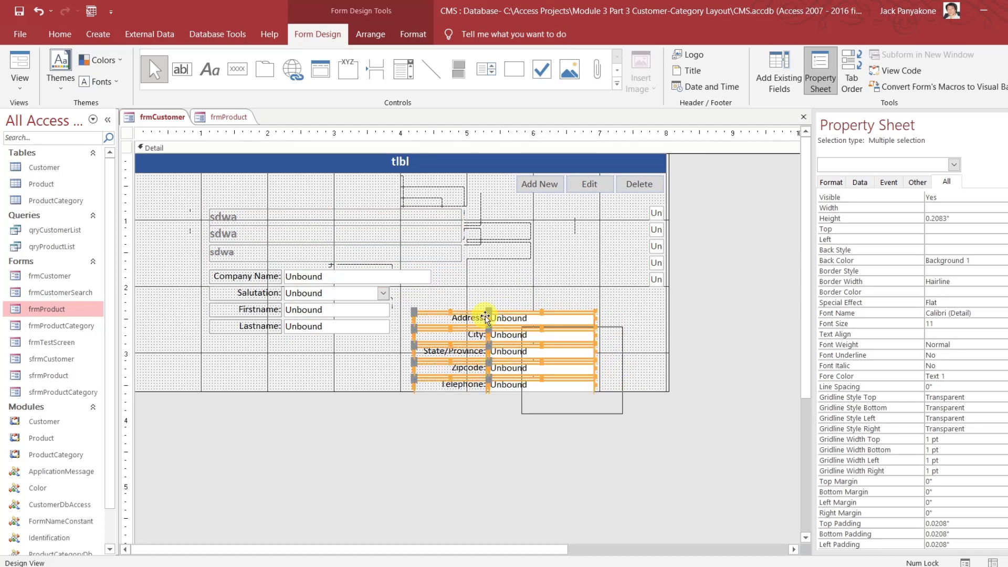
key("Down")
key("Down")
key("Down")
key("Down")
key("Down")
key("Down")
key("Down")
key("Down")
key("Down")
key("Down")
key("Down")
key("Down")
key("Down")
key("Down")
key("Down")
key("Down")
key("Down")
key("Down")
key("Down")
key("Down")
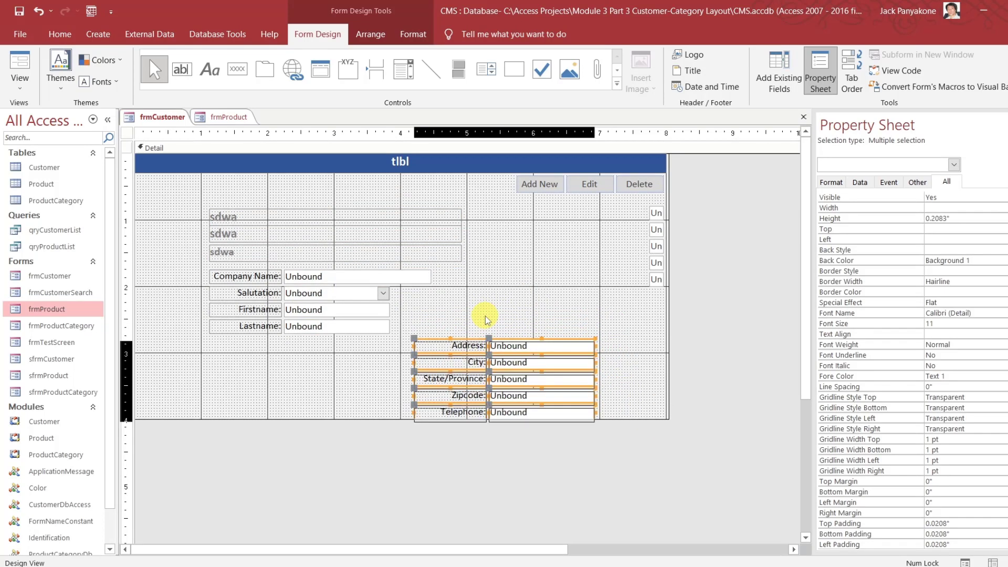
key("Down")
key("Down")
key("Down")
key("Down")
left_click(309, 367)
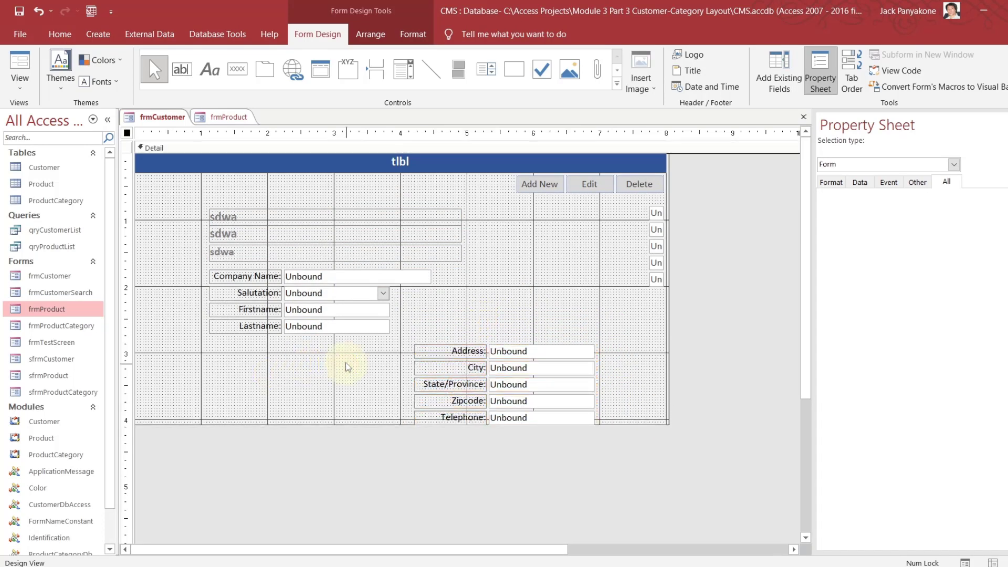
Shift the sdwa labels and the Company Name through Lastname fields right until their left edge is about 3.83" across the form
left_click_drag(346, 366, 284, 214)
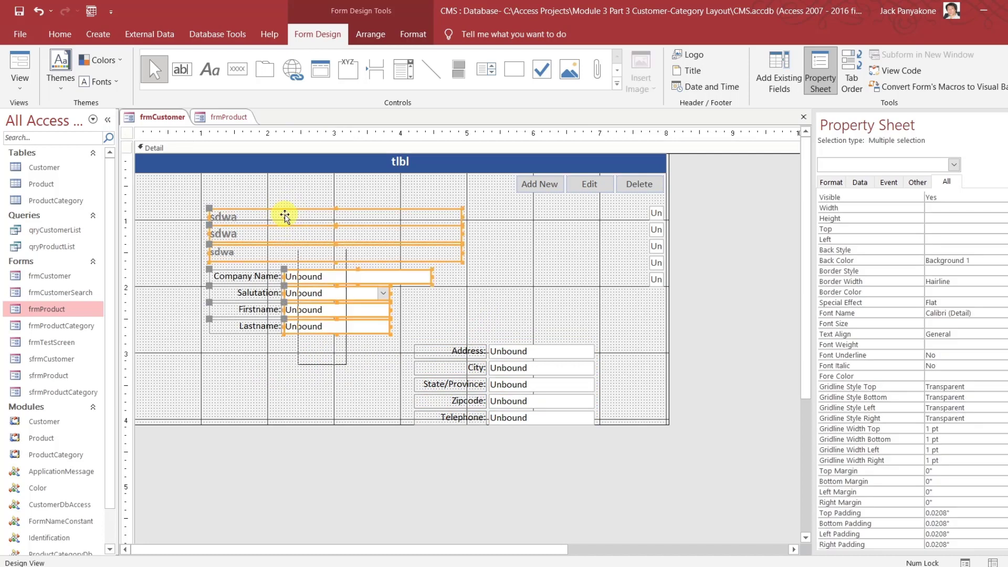
key("Right")
key("Right")
key("Right")
key("Right")
key("Right")
key("Right")
key("Right")
key("Right")
key("Right")
key("Right")
key("Right")
key("Right")
key("Right")
key("Right")
key("Right")
key("Right")
key("Right")
key("Right")
key("Right")
key("Right")
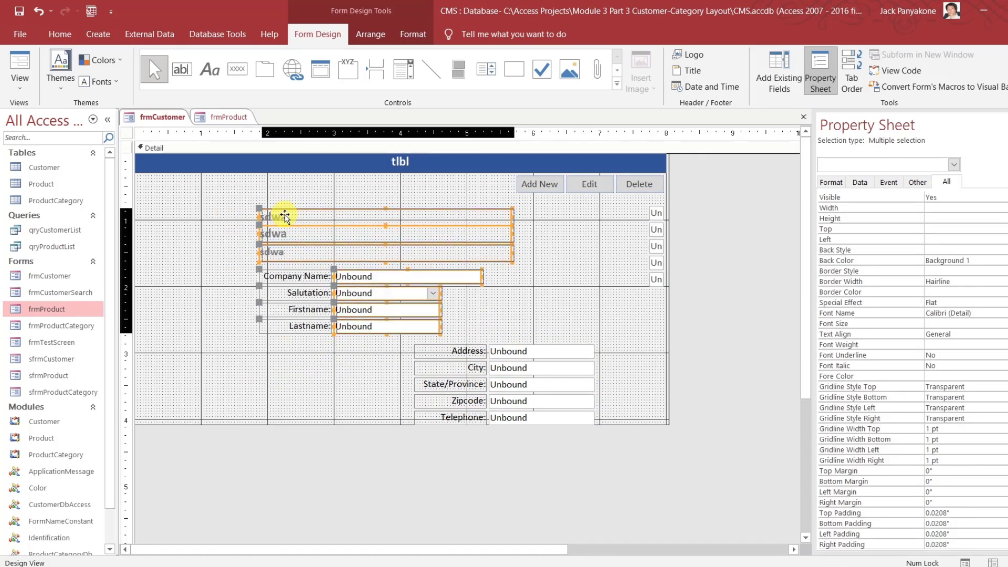
key("Right")
key("Right")
key("Right")
key("Right")
key("Right")
key("Right")
key("Right")
key("Right")
key("Right")
key("Right")
key("Right")
key("Right")
key("Right")
key("Right")
key("Right")
key("Right")
key("Right")
key("Right")
key("Right")
key("Right")
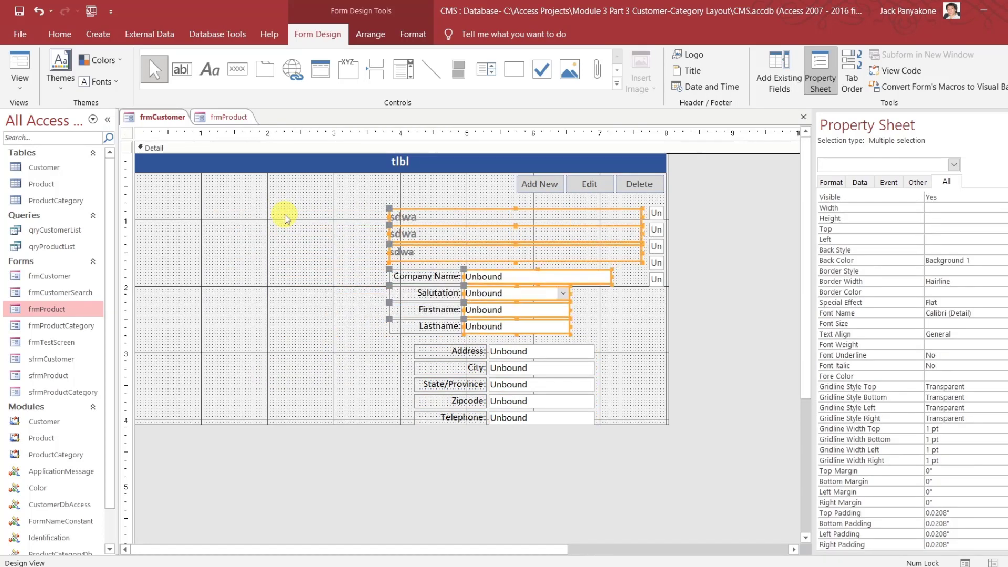
left_click(362, 507)
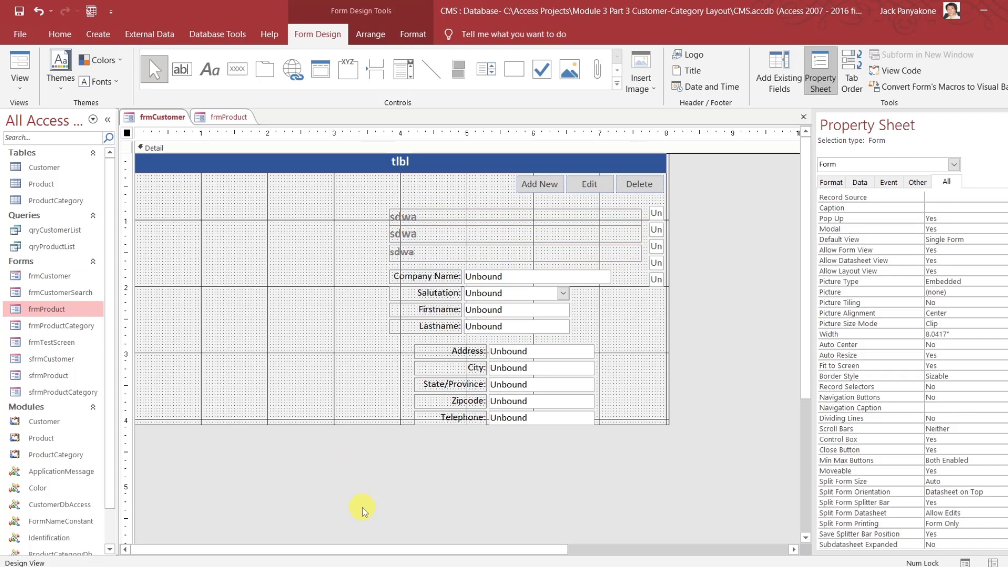
Compare the layout with frmProduct and nudge all sdwa labels and customer fields on frmCustomer slightly up to match
left_click(244, 120)
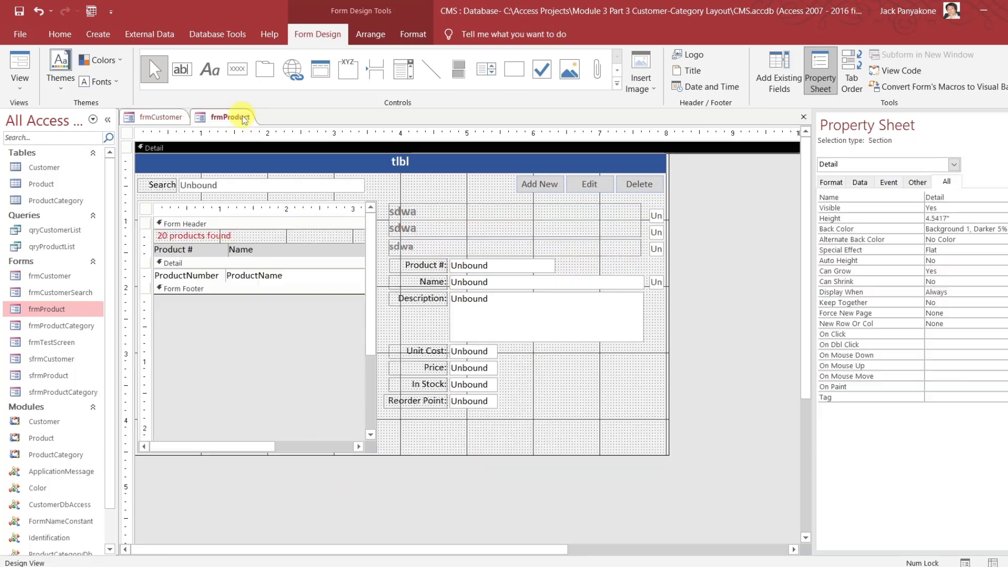
left_click(179, 122)
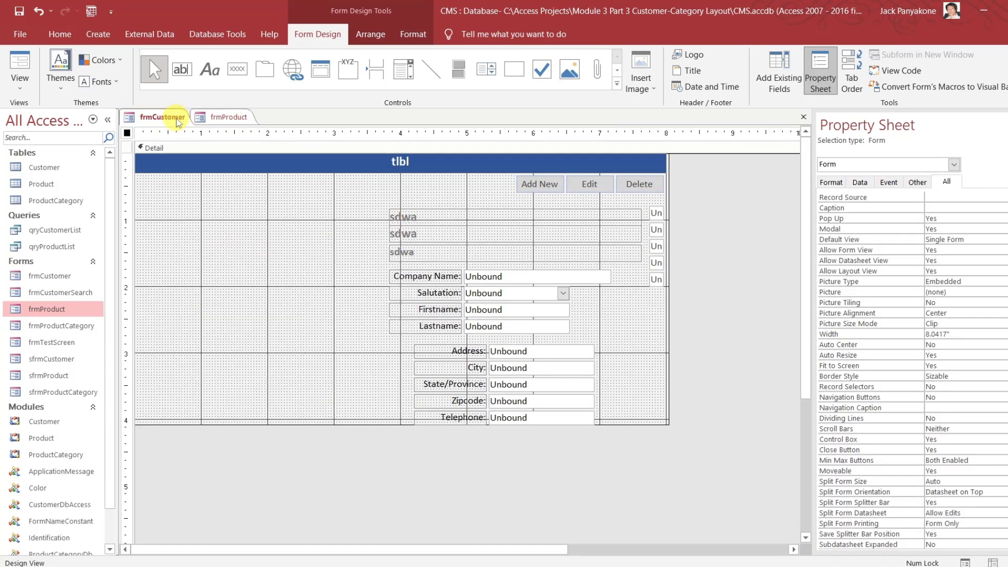
left_click(225, 116)
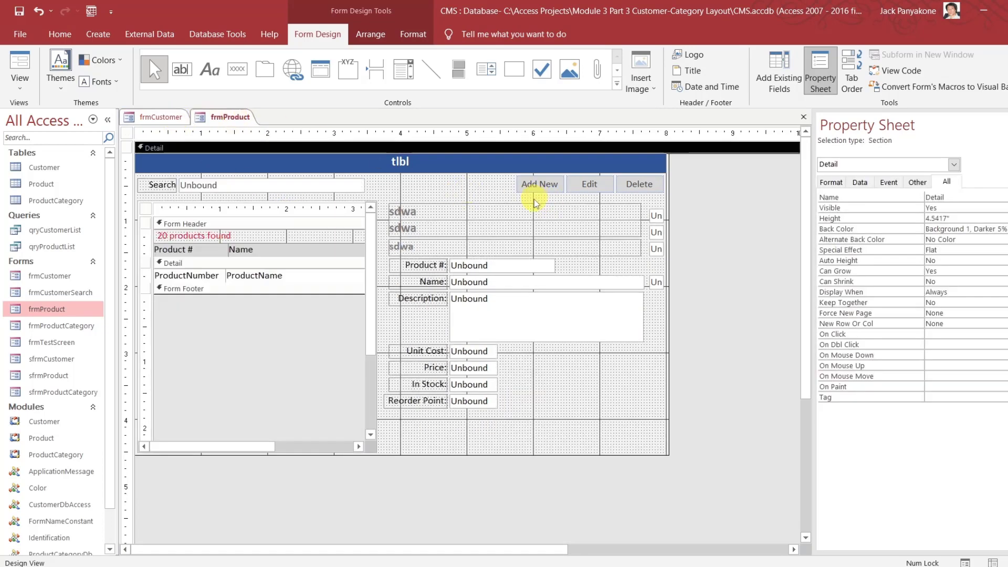
left_click(157, 117)
left_click_drag(365, 200, 470, 427)
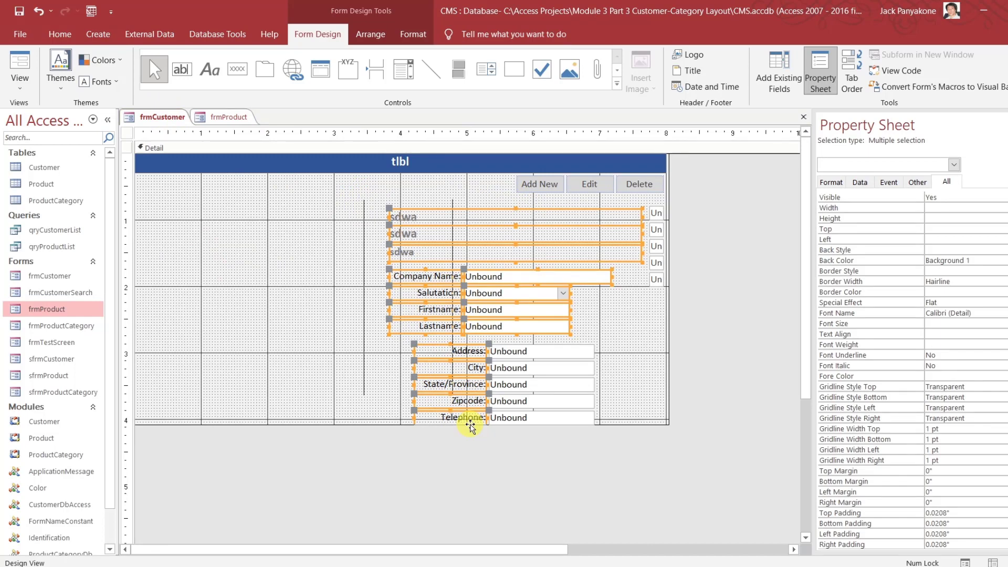
key("Up")
key("Up")
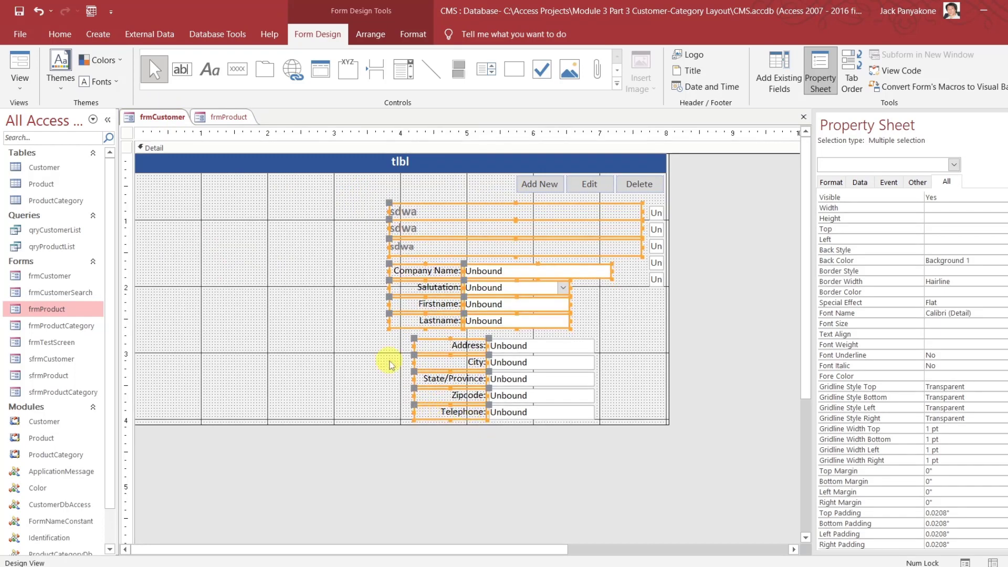
left_click(383, 467)
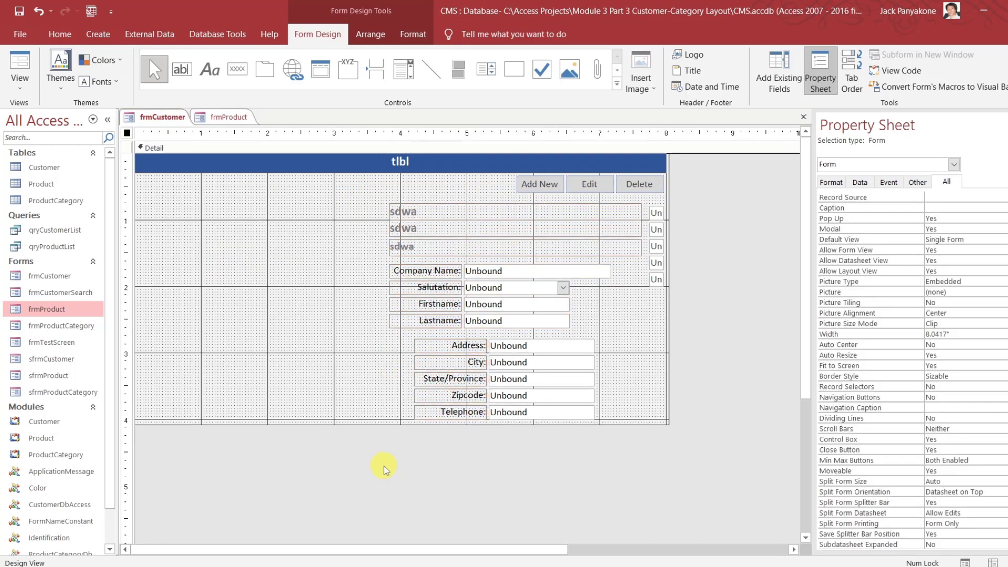
Compare the label spacing with frmProduct and nudge the lblStatus label on frmCustomer up to a Top of 1.25"
left_click(243, 118)
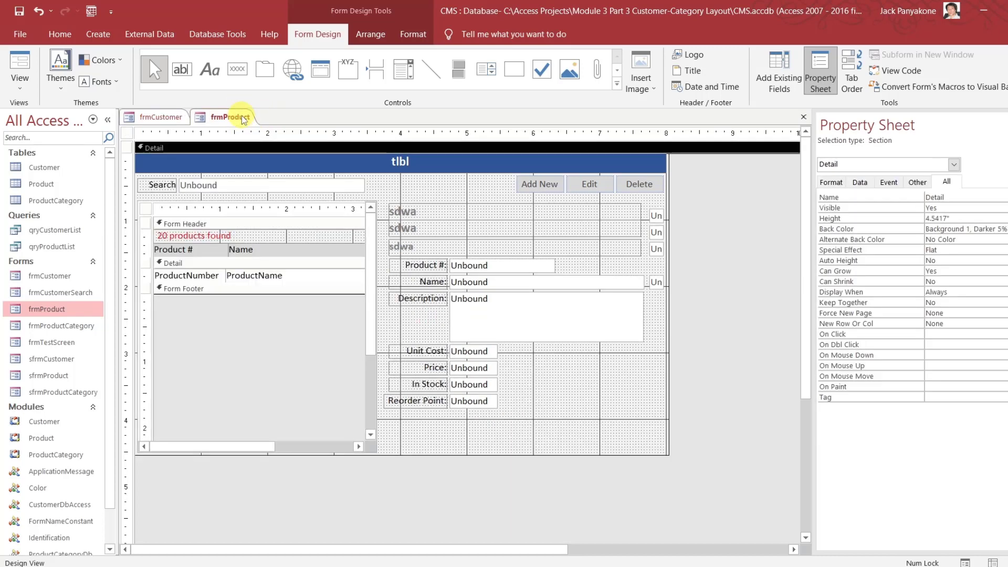
left_click(163, 116)
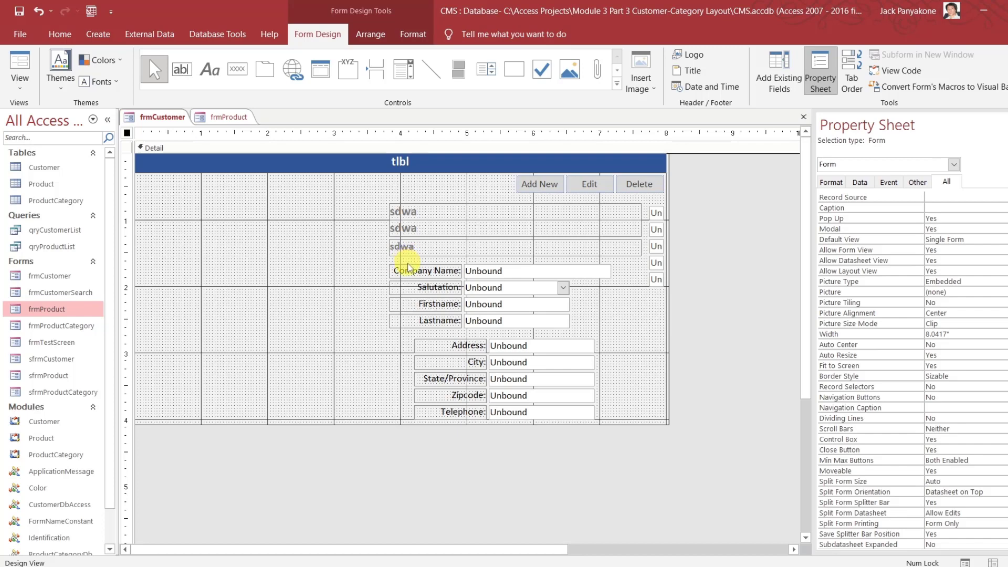
left_click(239, 121)
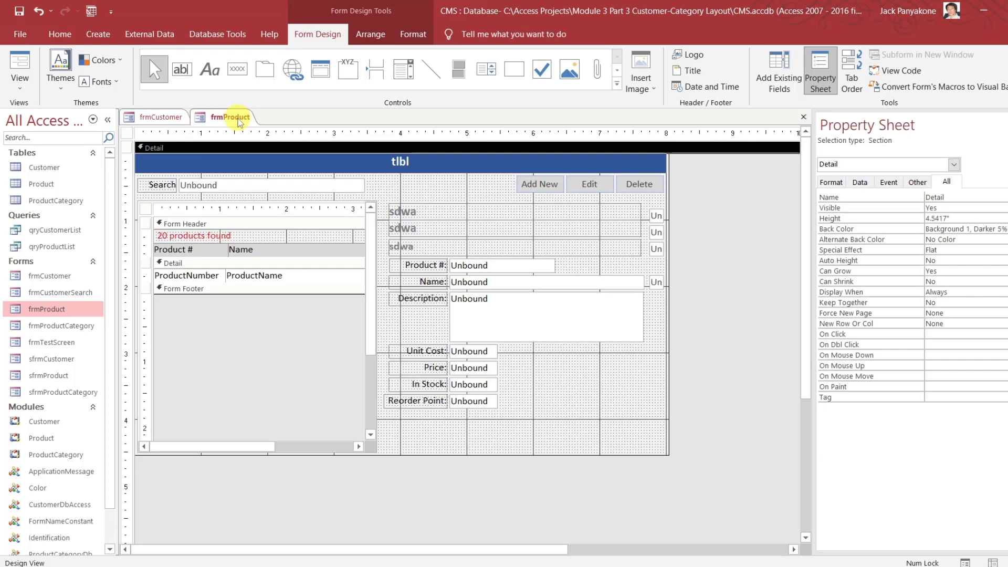
left_click(175, 122)
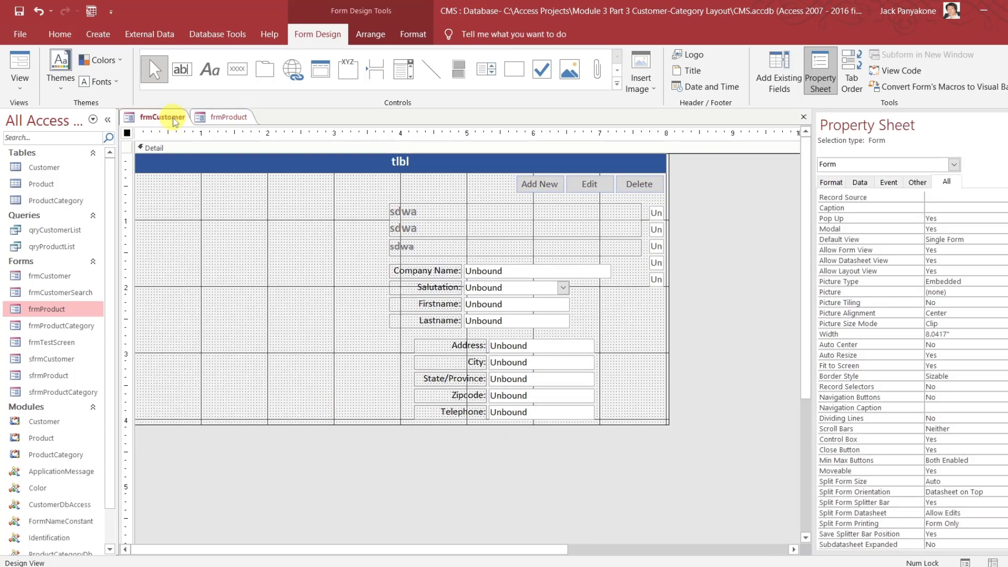
left_click(420, 250)
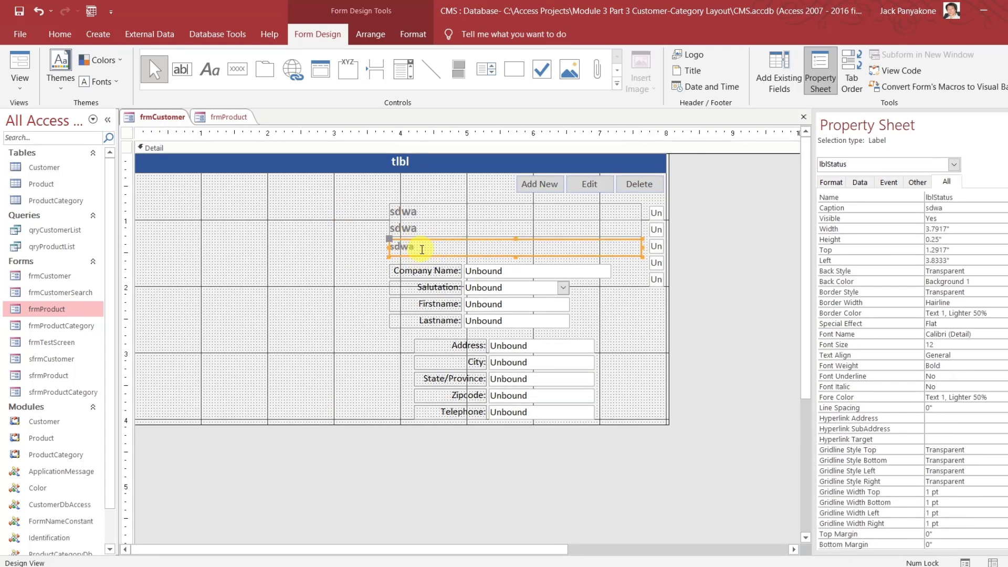
key("Up")
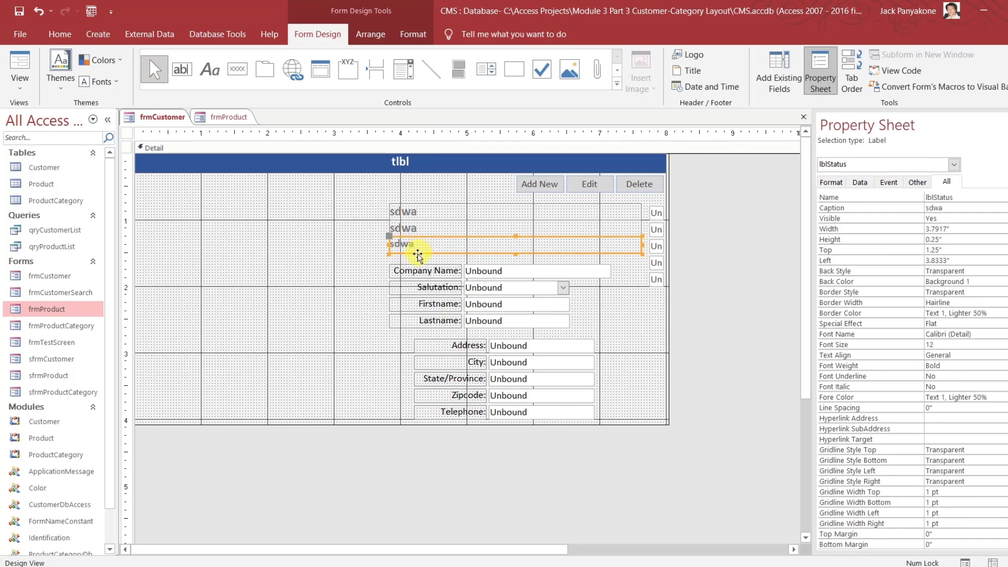
Compare the label spacing on frmProduct and nudge its lblStatus label up to a Top of 1.25"
left_click(421, 500)
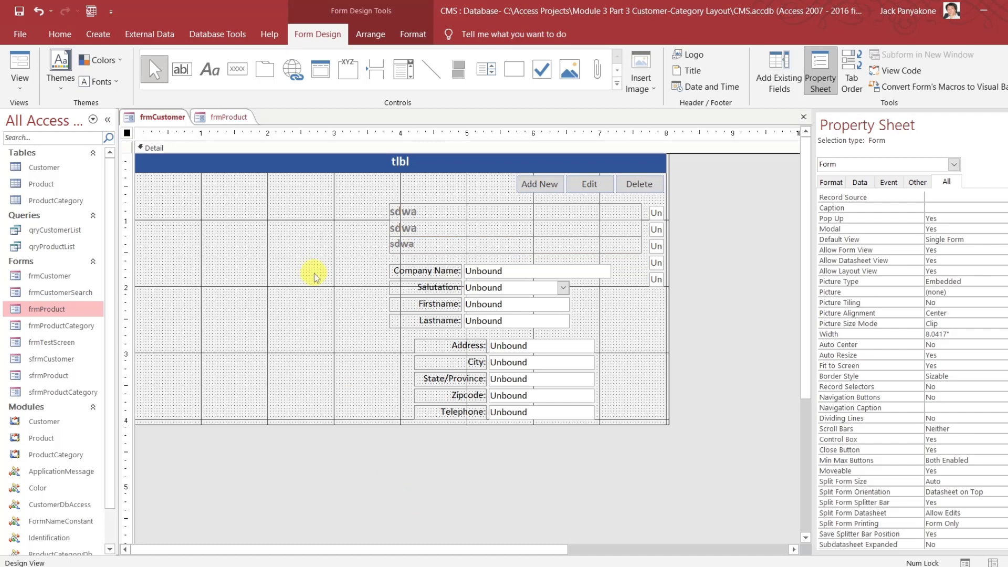
left_click(243, 119)
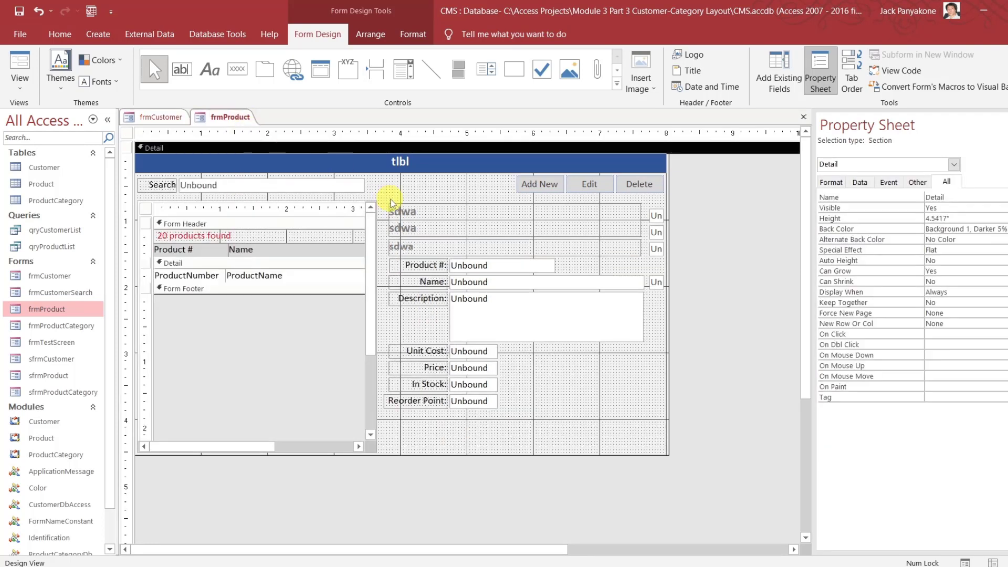
left_click(408, 247)
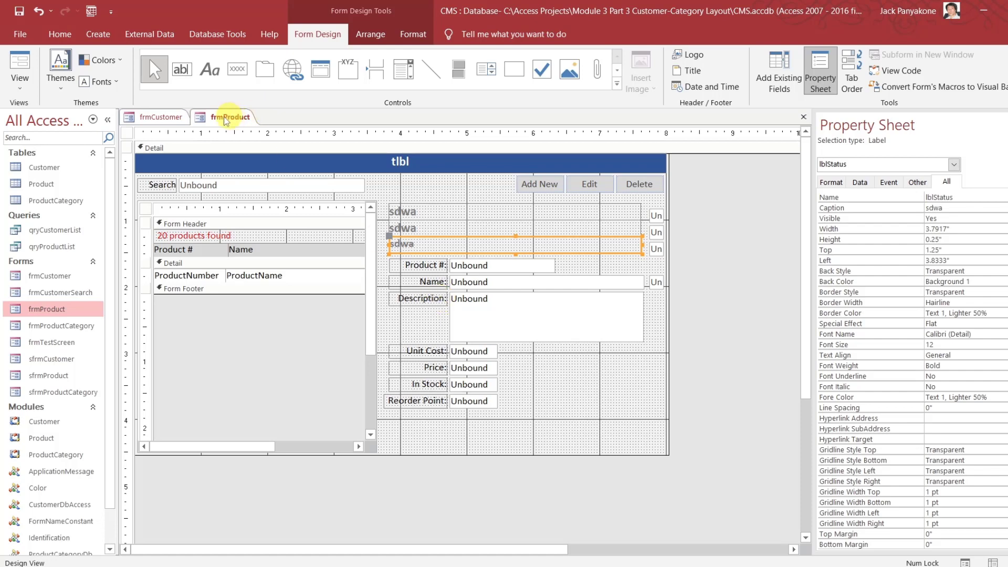
Nudge the Company Name through Telephone fields with their labels up on frmCustomer until the first row matches frmProduct's Product # row
left_click(171, 118)
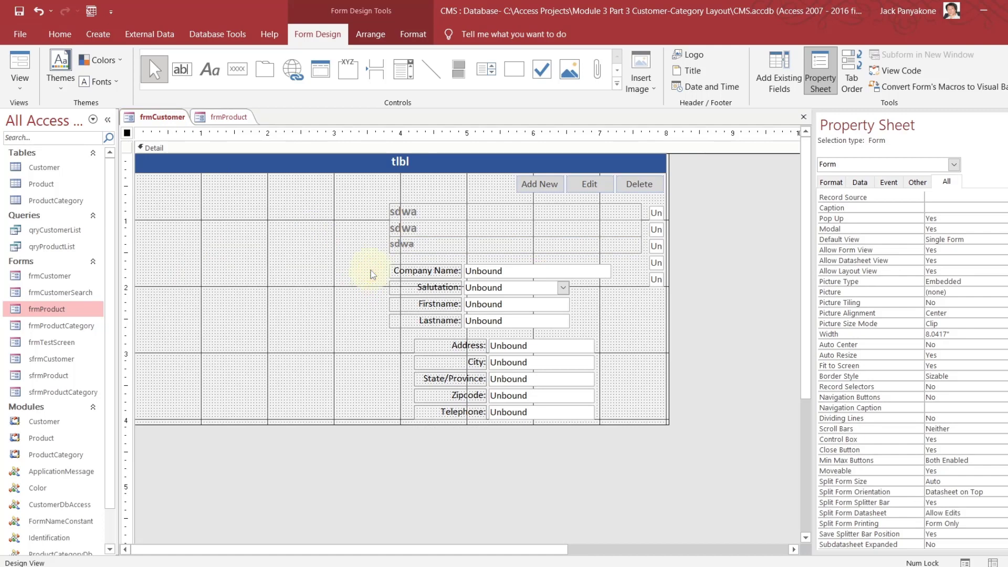
left_click_drag(371, 269, 461, 416)
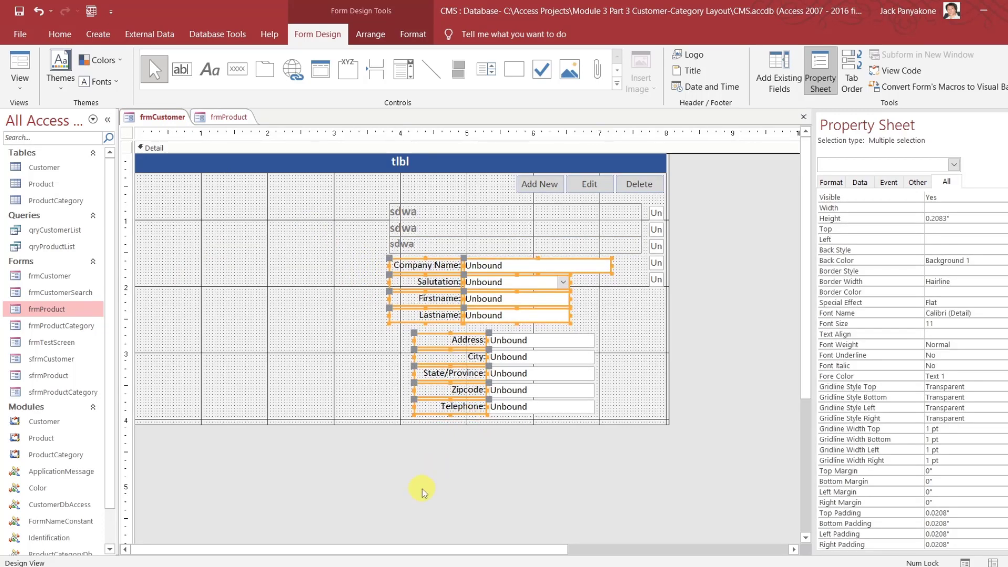
left_click(433, 465)
left_click(236, 118)
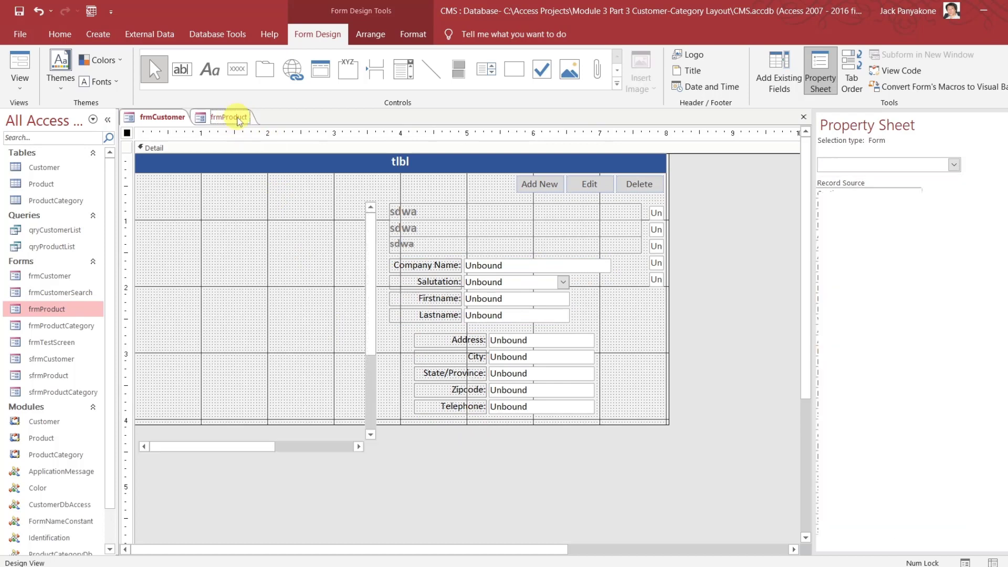
left_click(731, 237)
left_click(172, 117)
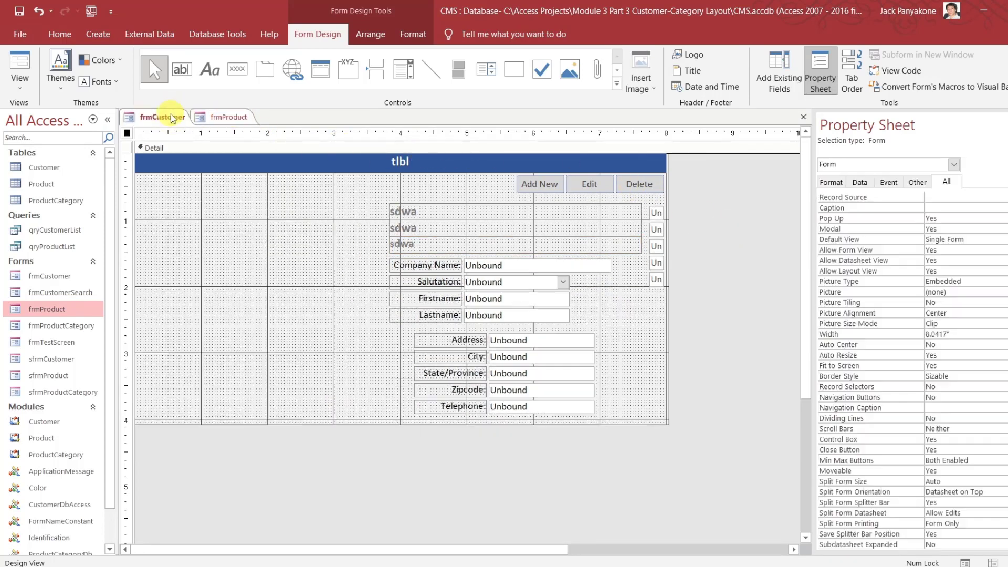
left_click(215, 117)
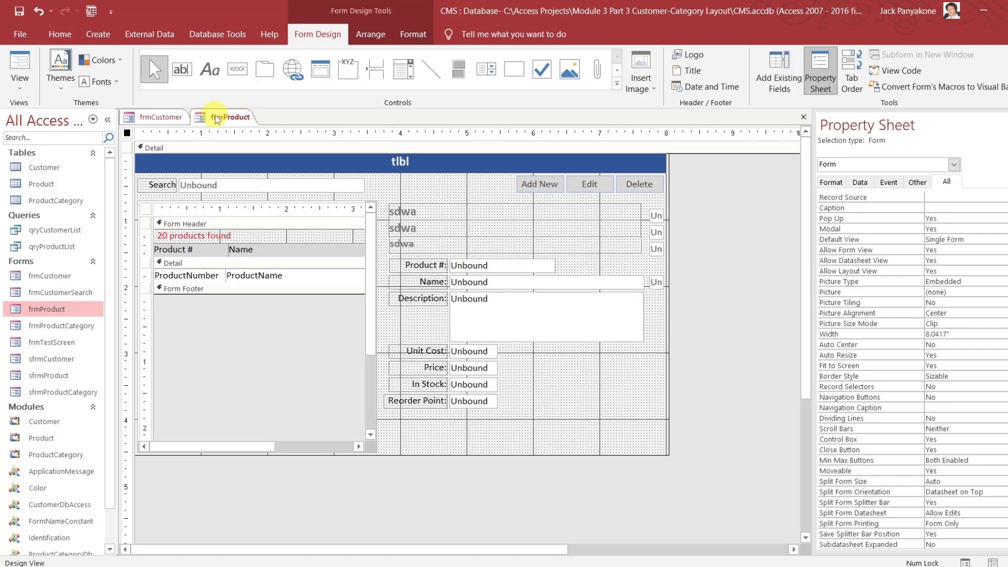
left_click(170, 117)
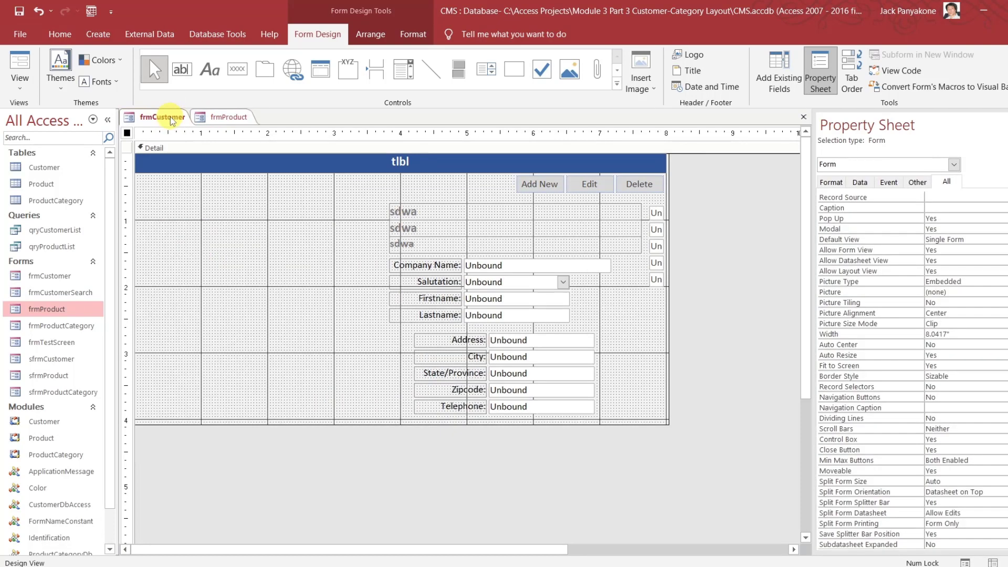
left_click(243, 116)
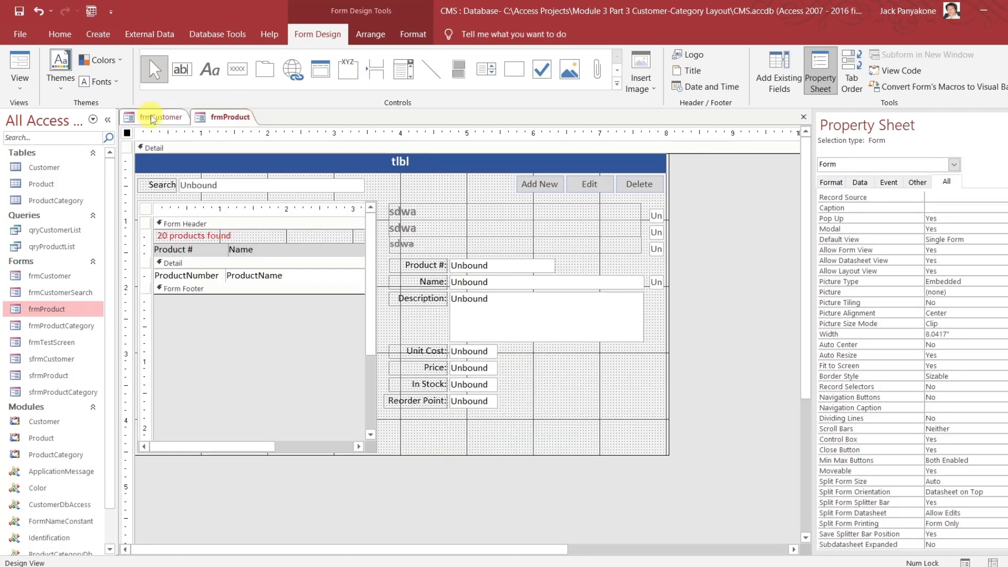
Try to shift all sdwa labels and customer fields on frmCustomer slightly right, and compare the position with frmProduct
left_click(151, 119)
left_click_drag(373, 208, 445, 408)
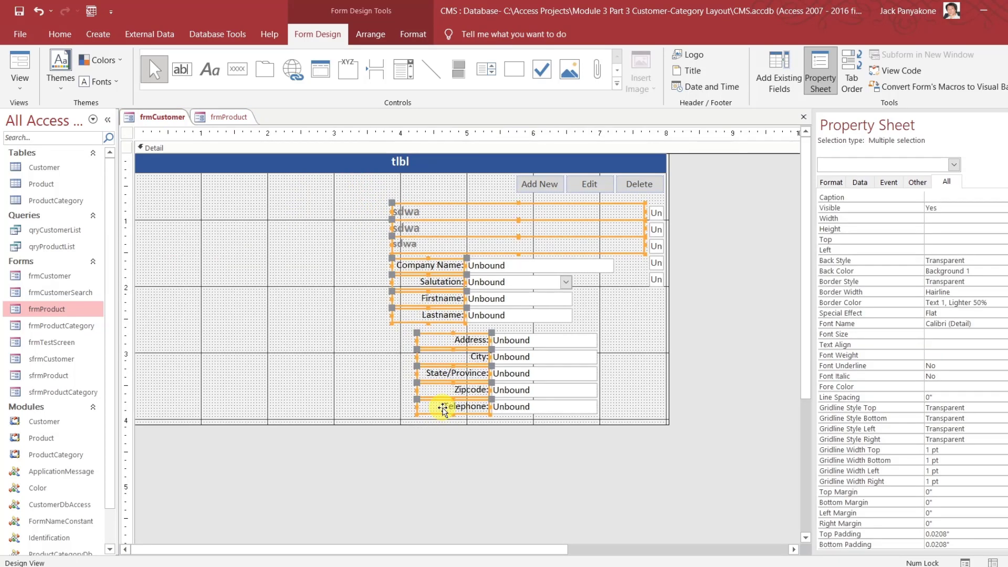
left_click(445, 490)
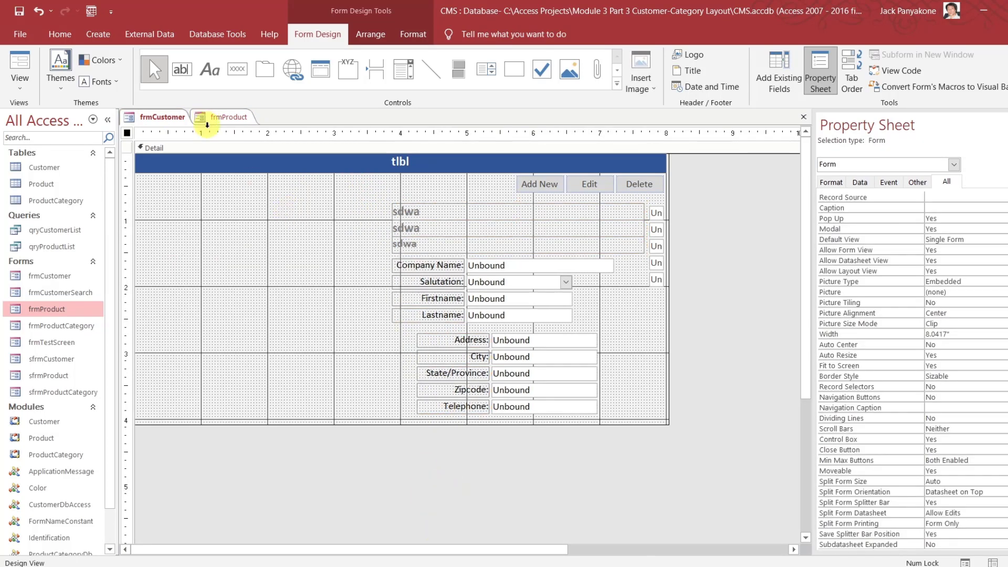
left_click(220, 118)
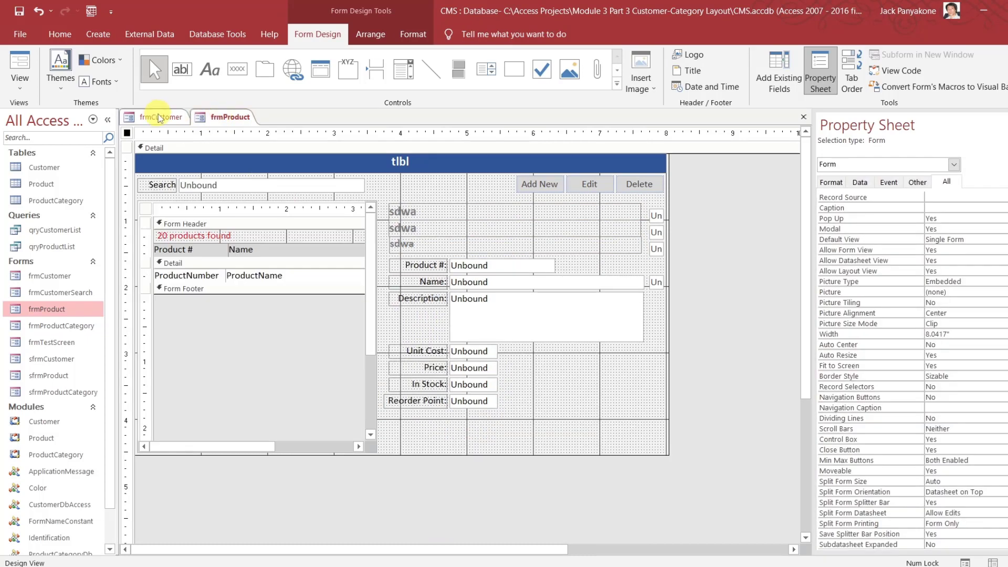
left_click(158, 117)
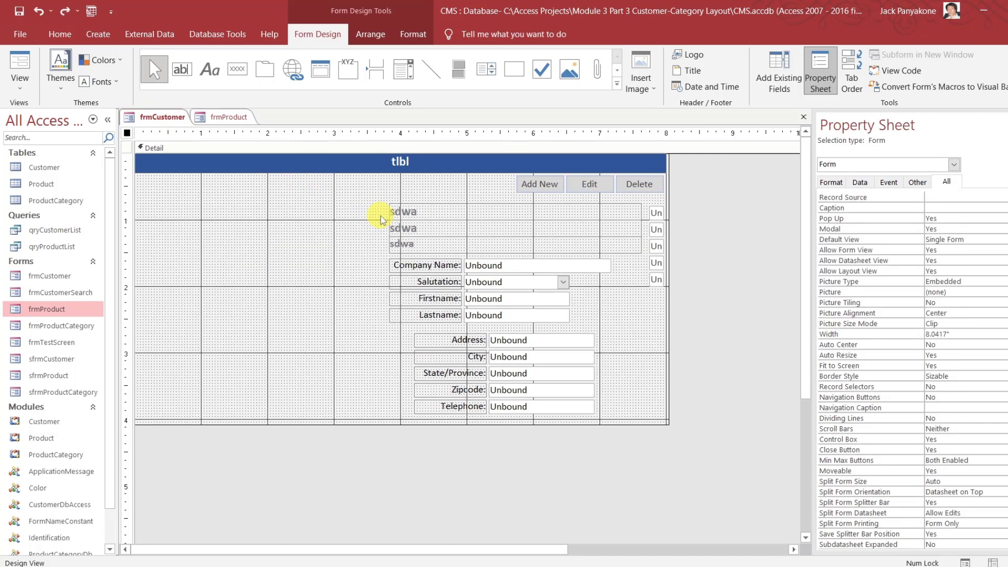
Compare with frmProduct, then move frmCustomer's Address through Telephone fields and labels up and left, directly below the Lastname row
left_click(231, 118)
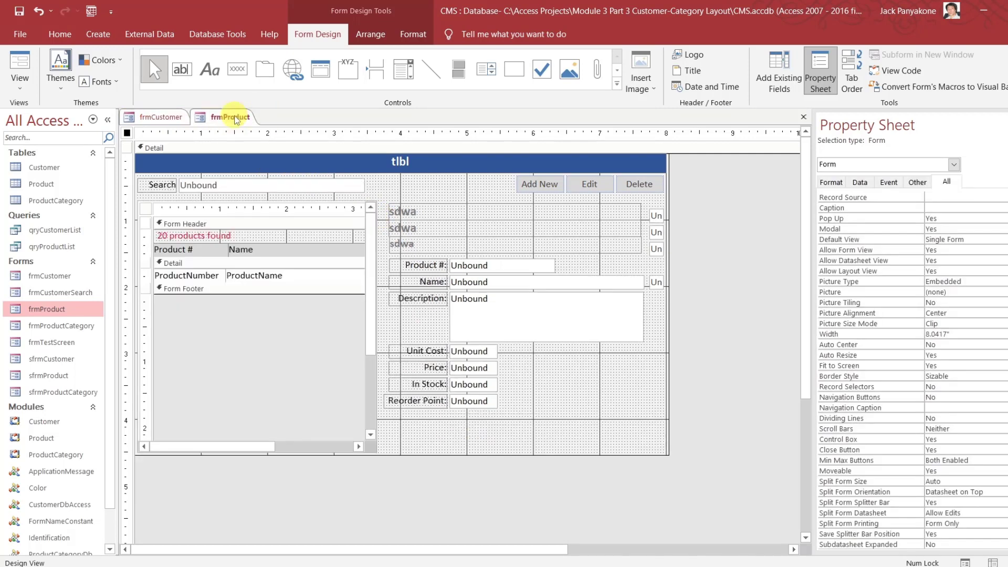
left_click(469, 488)
left_click(468, 487)
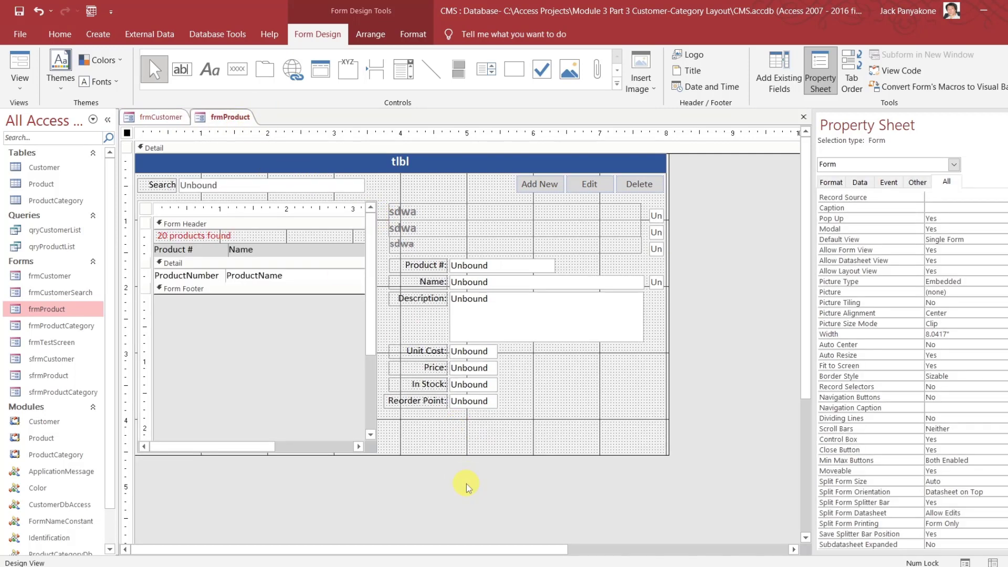
left_click(157, 119)
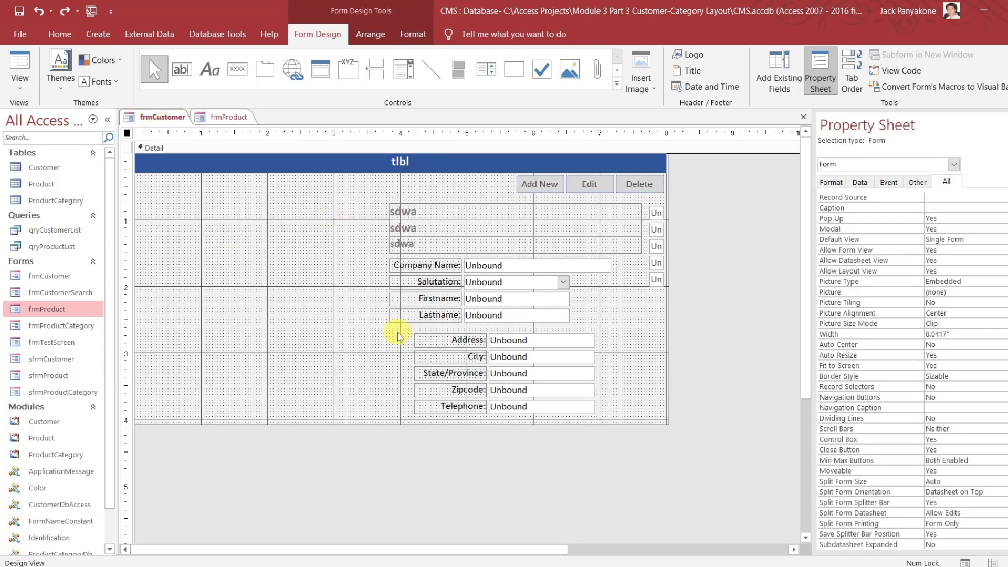
left_click_drag(395, 332, 505, 414)
key("Left")
key("Left")
key("Left")
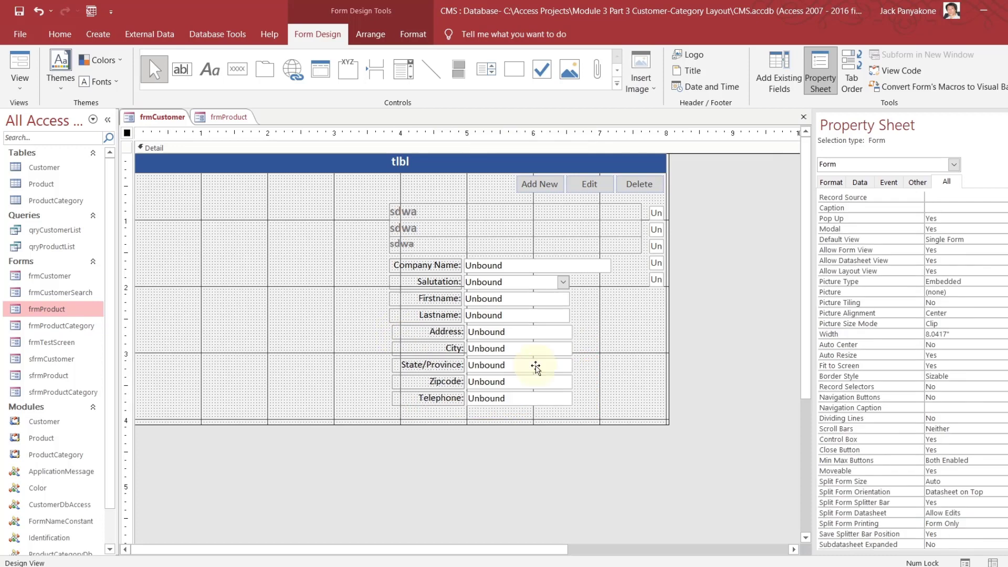
Nudge the Address through Telephone fields with their labels left to a text box Left of 4.9583", aligned with the fields above
left_click(535, 365)
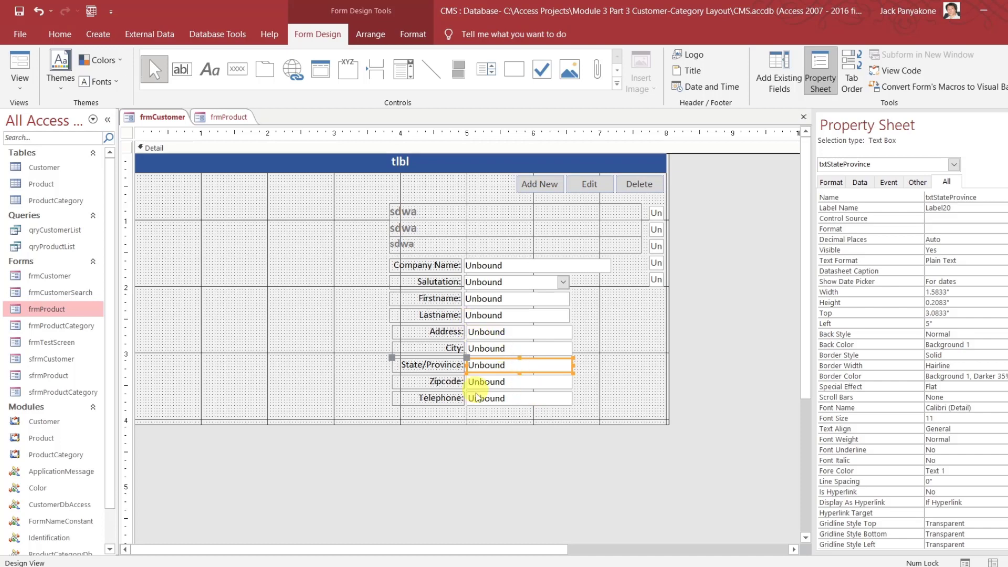
left_click(521, 469)
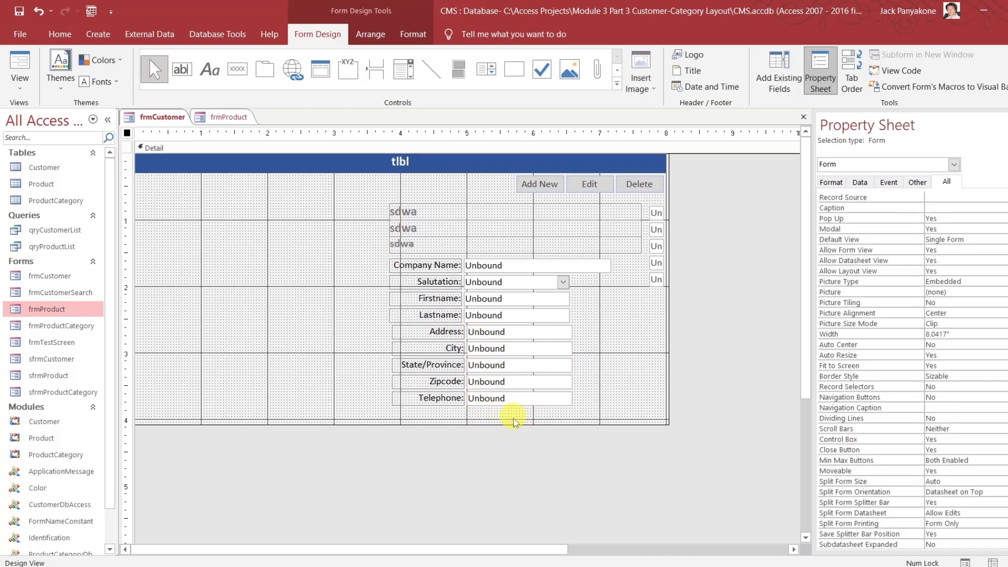
left_click_drag(513, 420, 502, 331)
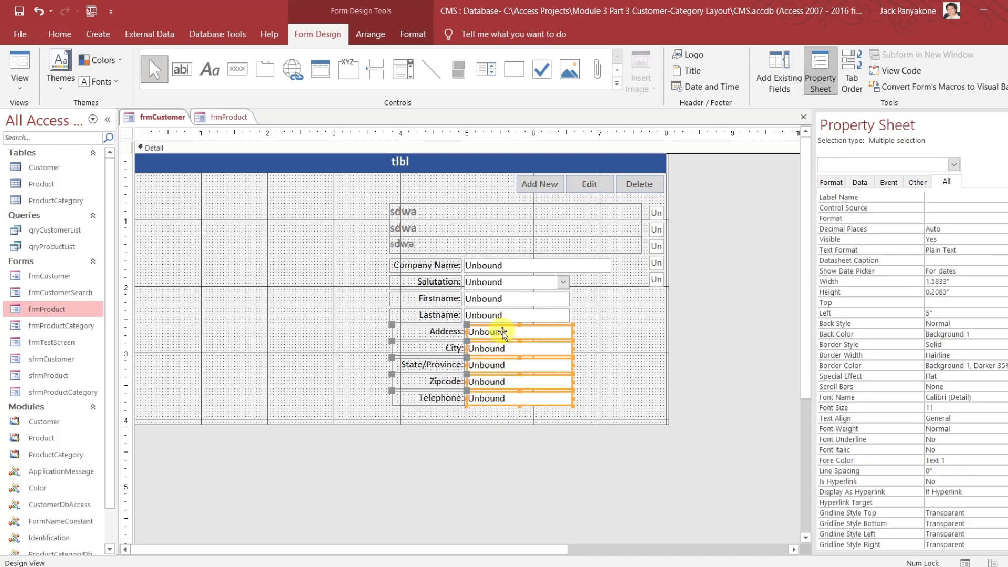
left_click(504, 433)
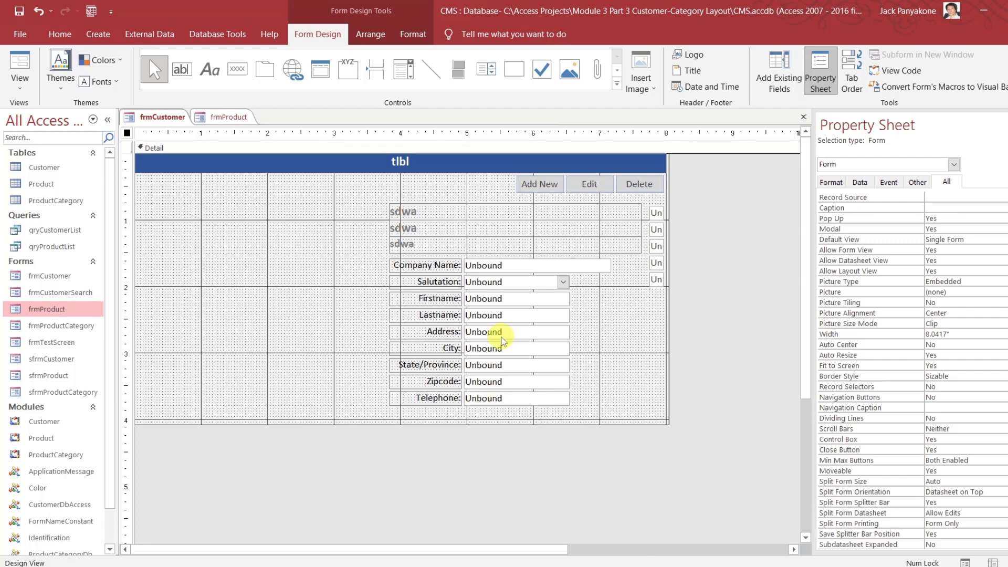
Narrow the Salutation combo box to a width of 0.75"
left_click(534, 282)
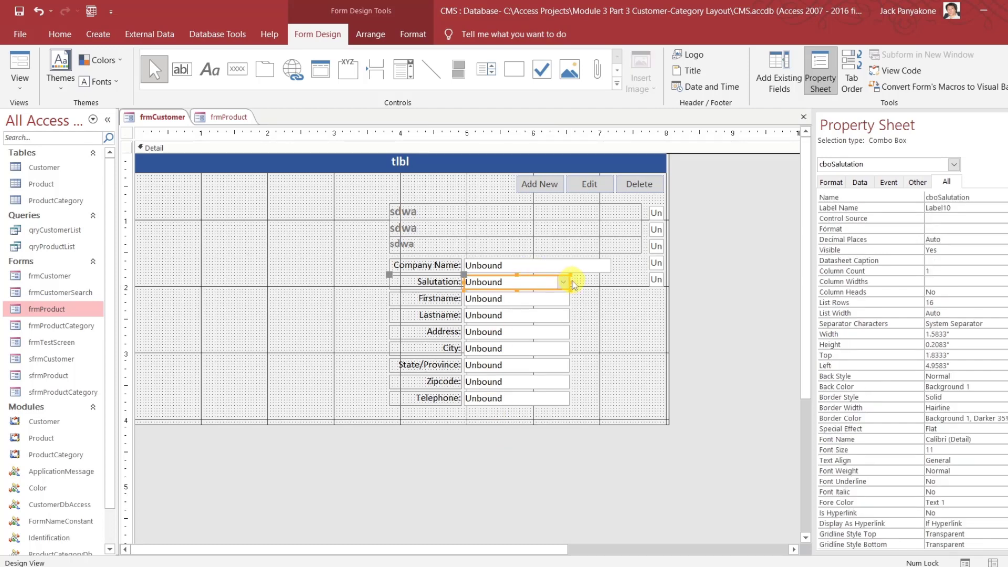
left_click(536, 282)
left_click_drag(507, 279, 514, 282)
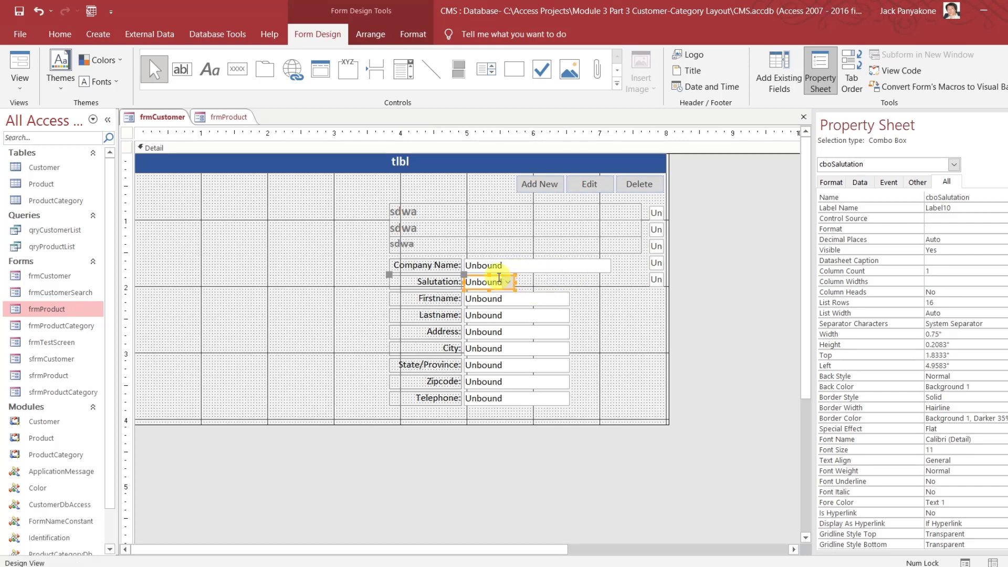
Narrow the Zipcode text box until its right edge lines up with the Salutation combo box
left_click(528, 365)
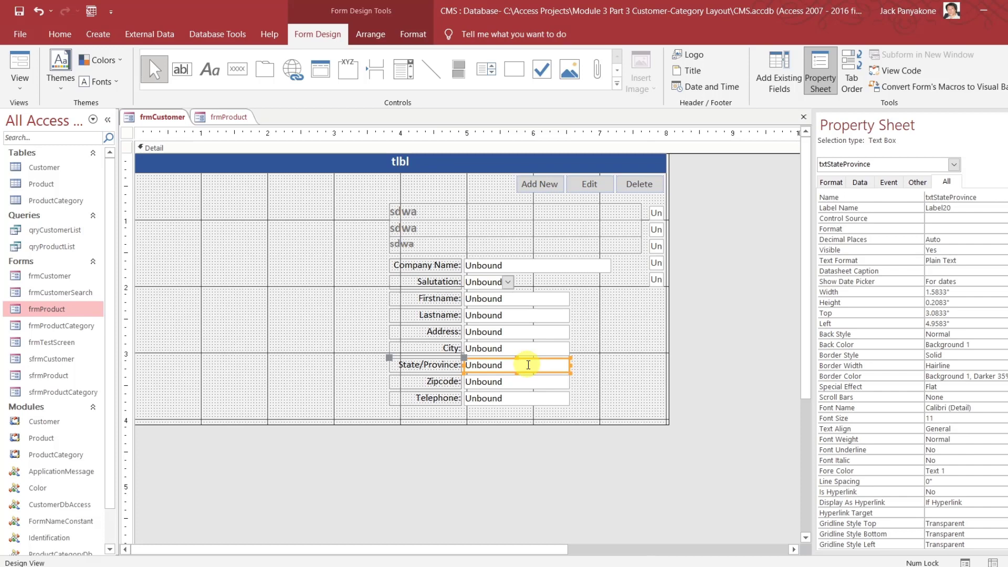
left_click(518, 383)
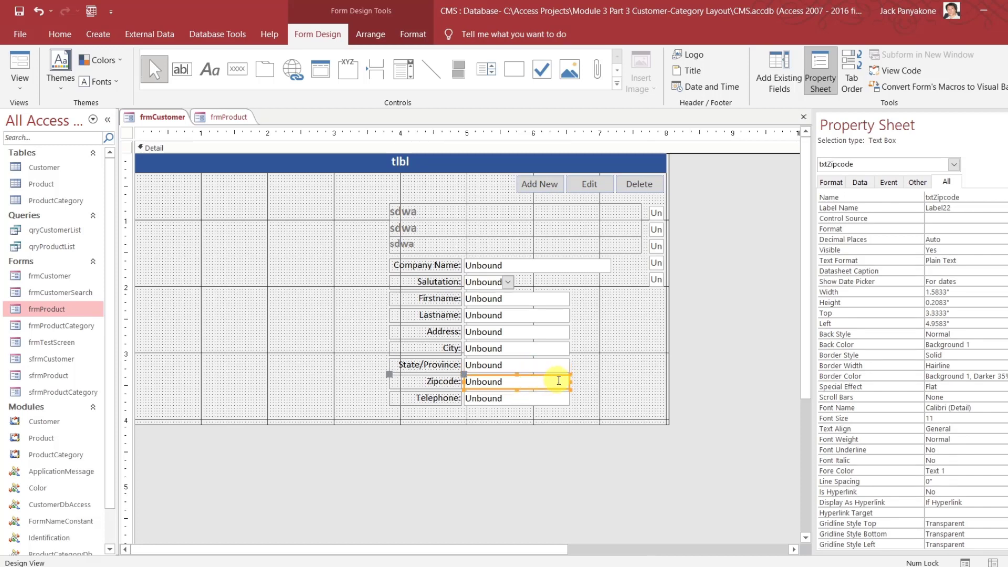
left_click(511, 382)
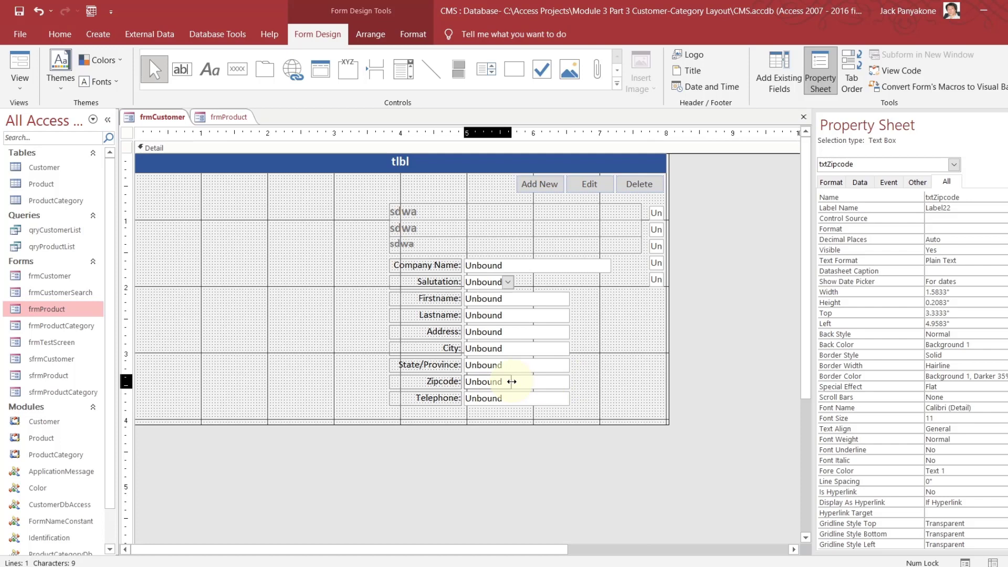
left_click_drag(511, 382, 518, 381)
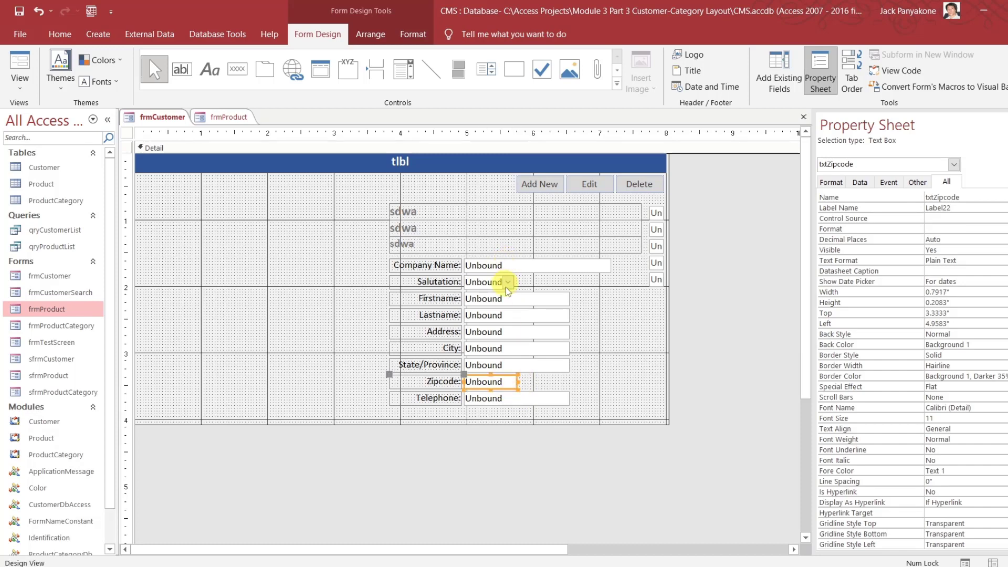
left_click(513, 448)
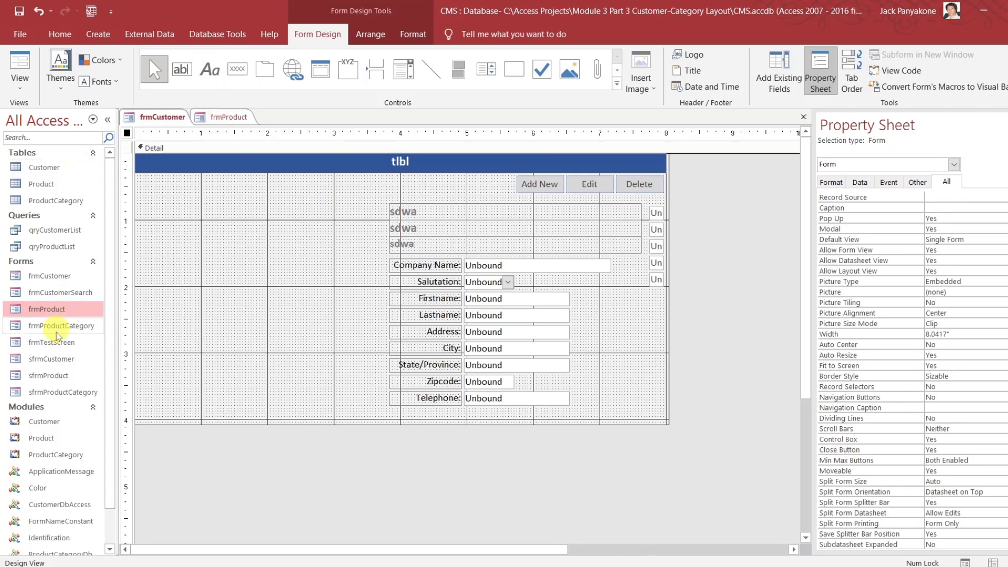
Add the sfrmCustomer form as a subform below the fields on frmCustomer and delete its attached label
left_click(52, 360)
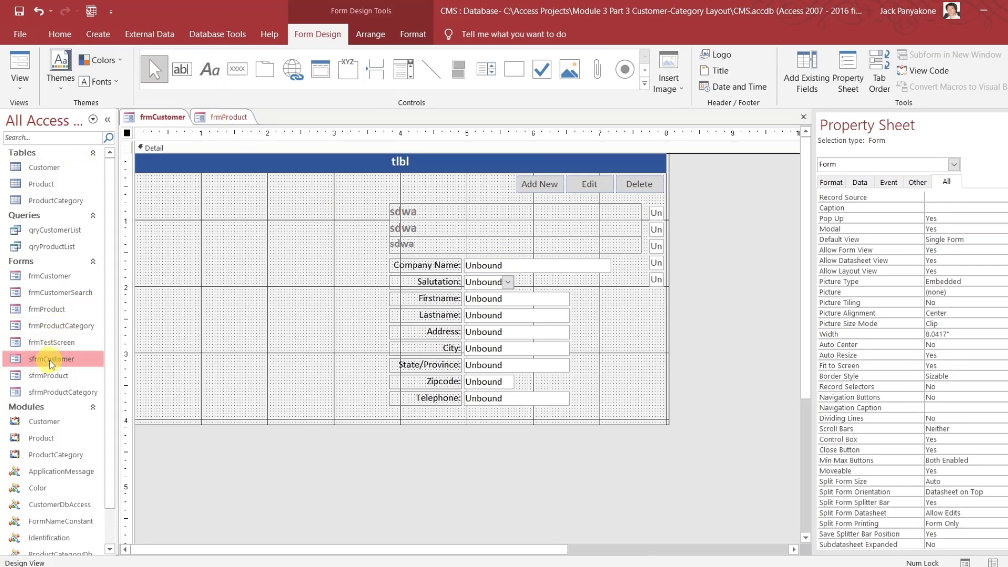
left_click_drag(49, 360, 290, 458)
left_click(304, 457)
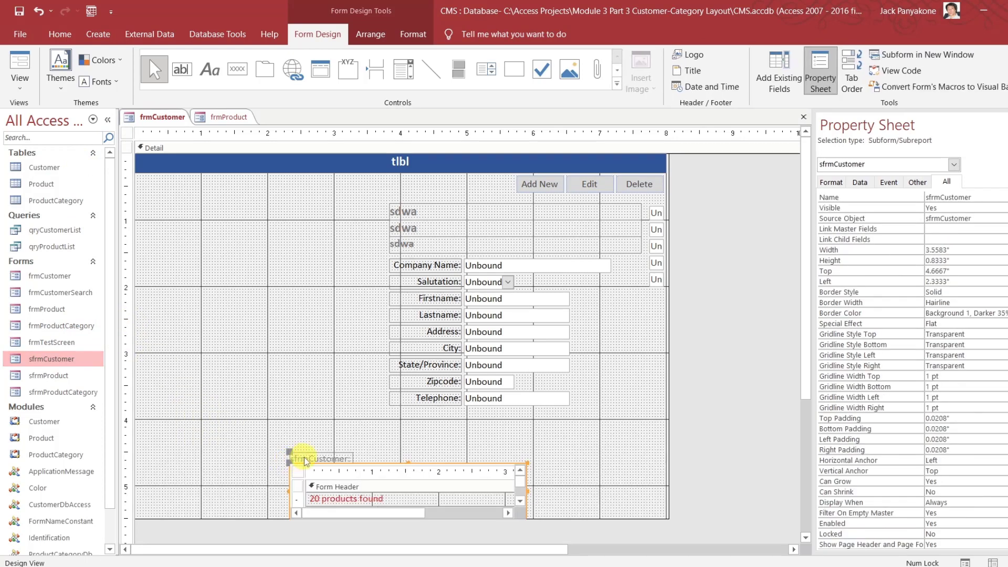
key("Delete")
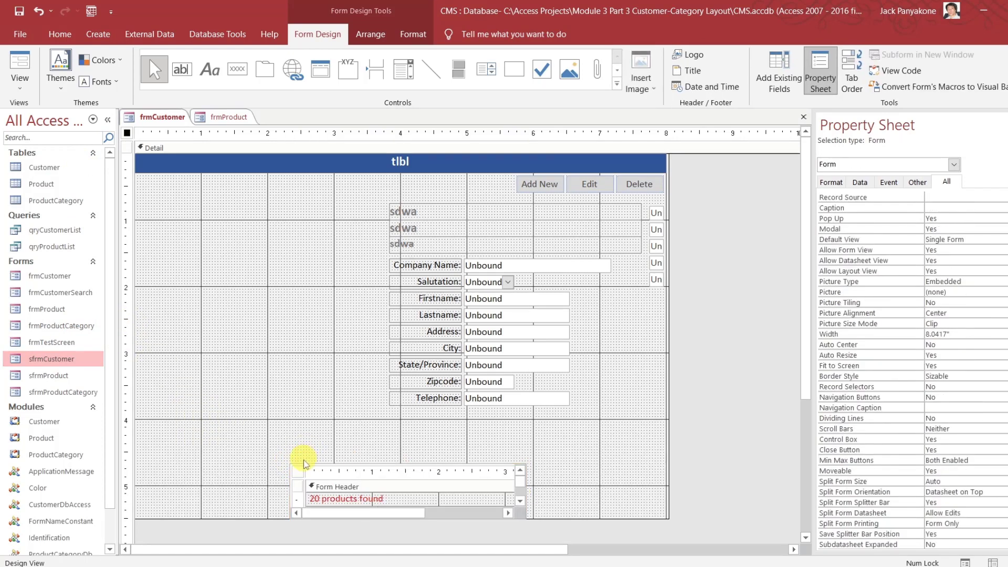
Move the sfrmCustomer subform to the empty area left of the customer fields, at about Top 0.75" and Left 0.08"
left_click_drag(261, 481, 353, 501)
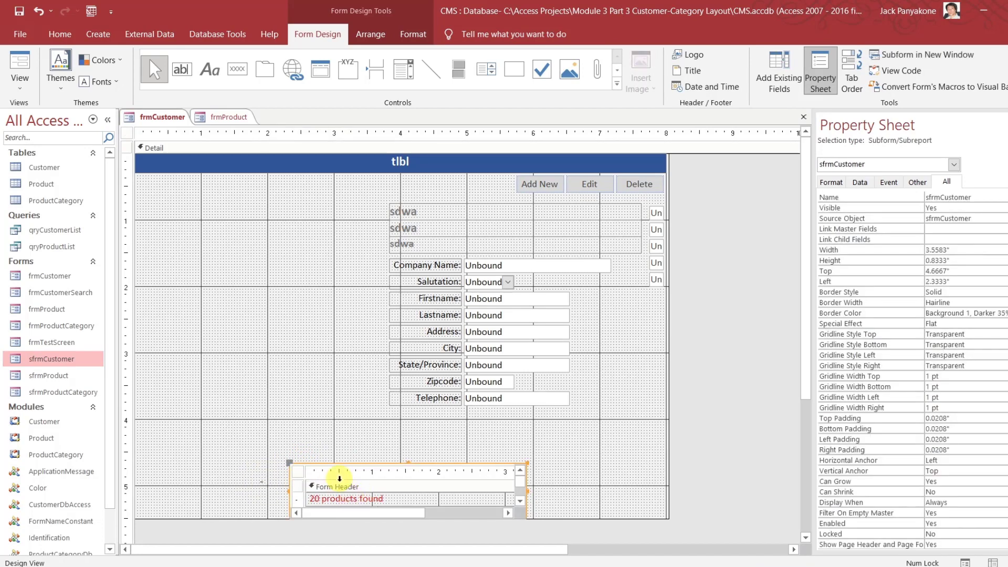
left_click(339, 477)
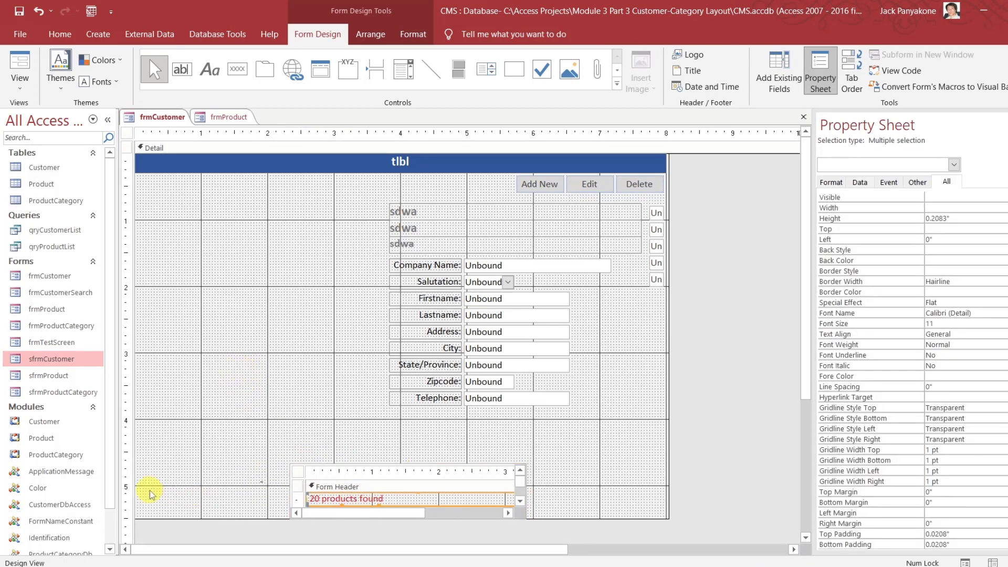
left_click_drag(117, 499, 117, 498)
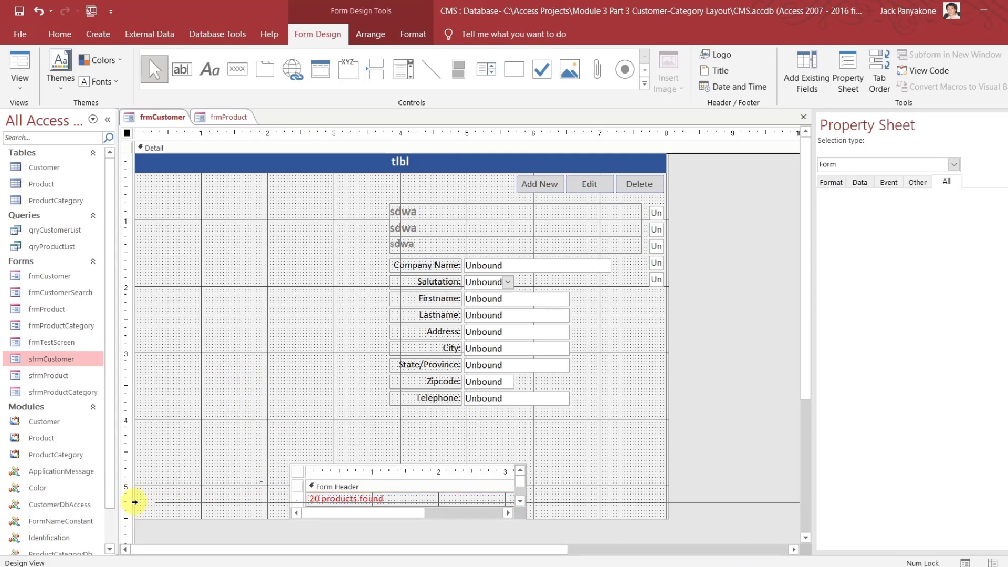
left_click(329, 481)
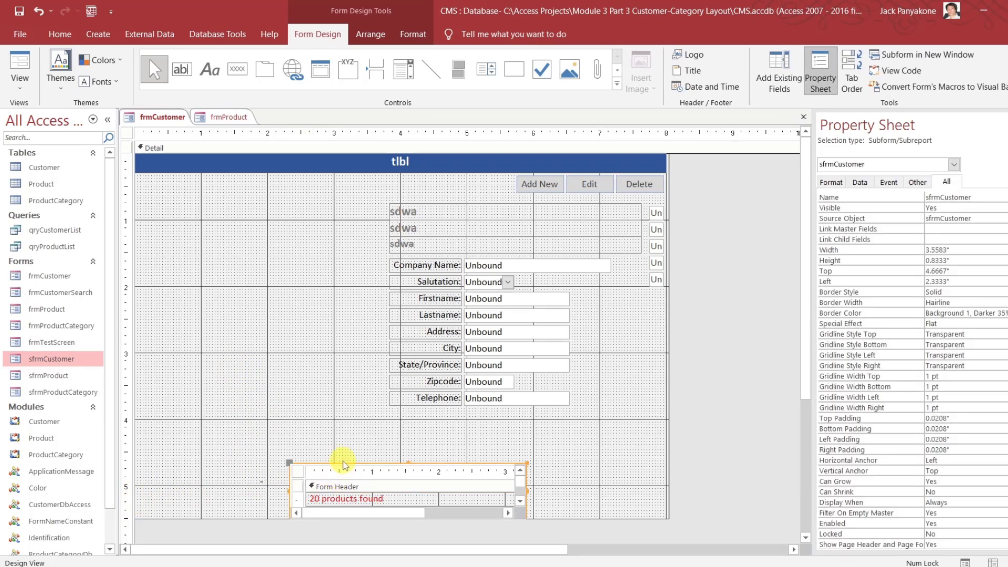
left_click_drag(343, 465, 194, 205)
left_click(218, 118)
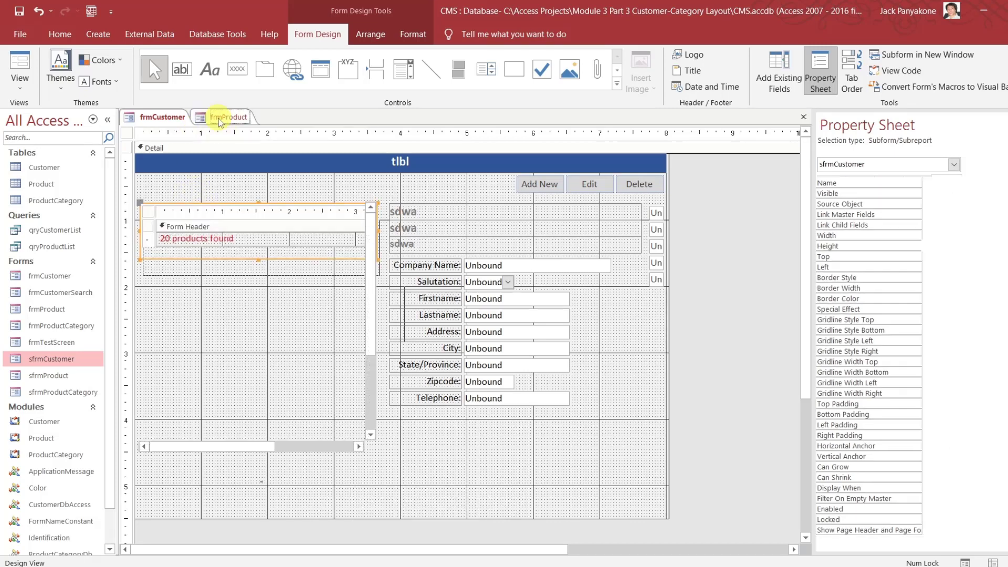
left_click(167, 116)
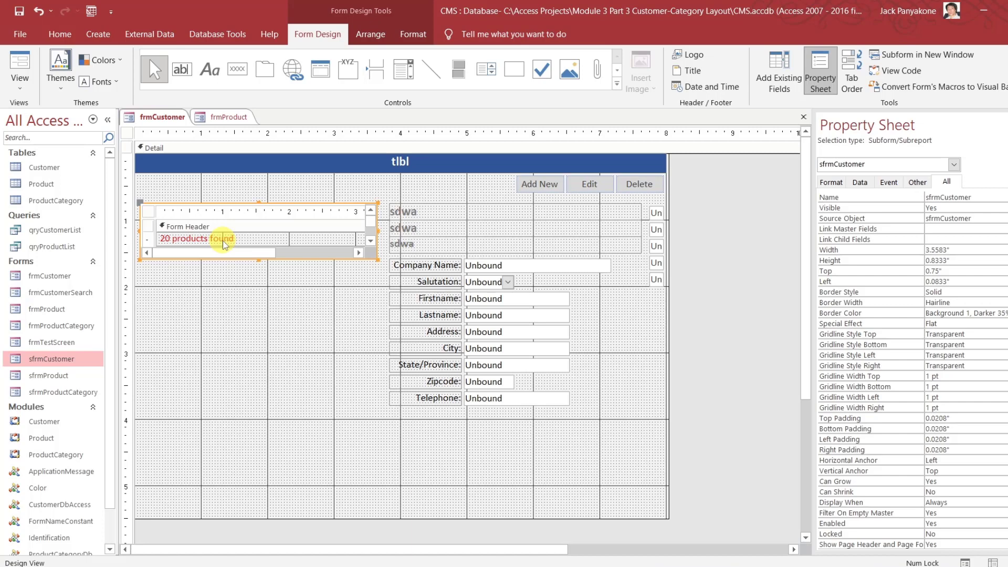
Copy the height of the sfrmProduct subform on frmProduct and set the sfrmCustomer subform's height to 3.7917" on frmCustomer
left_click(239, 117)
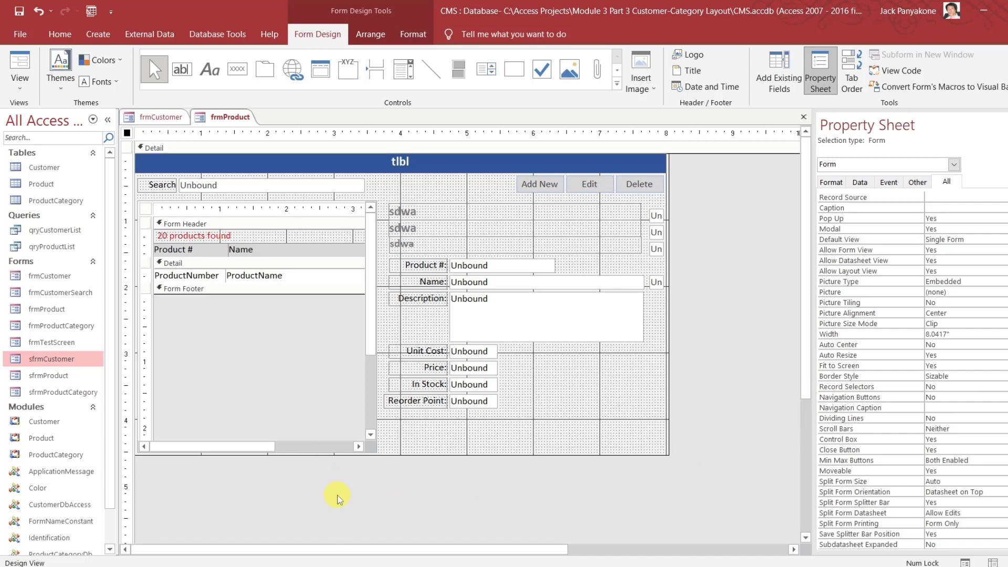
left_click(307, 361)
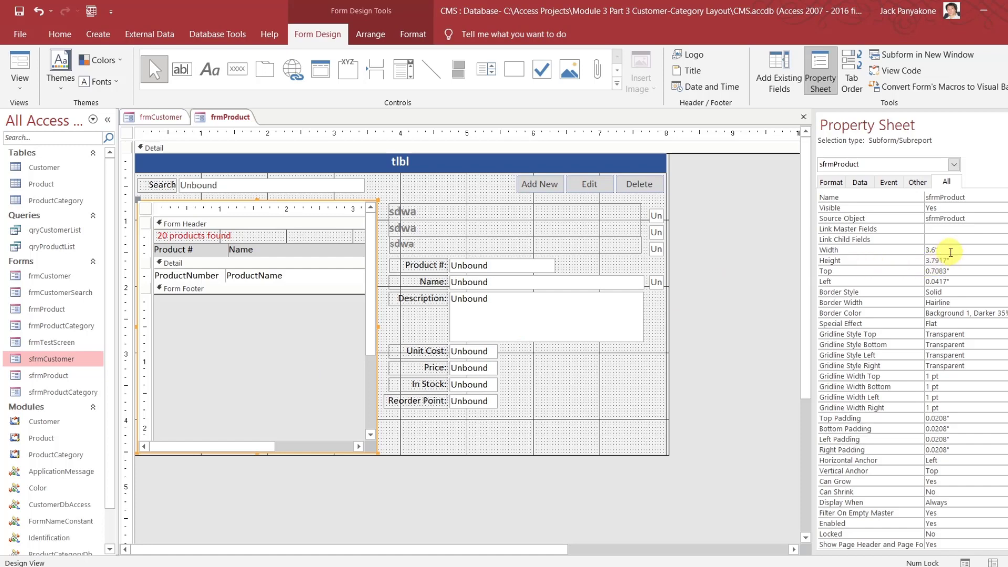
left_click(960, 258)
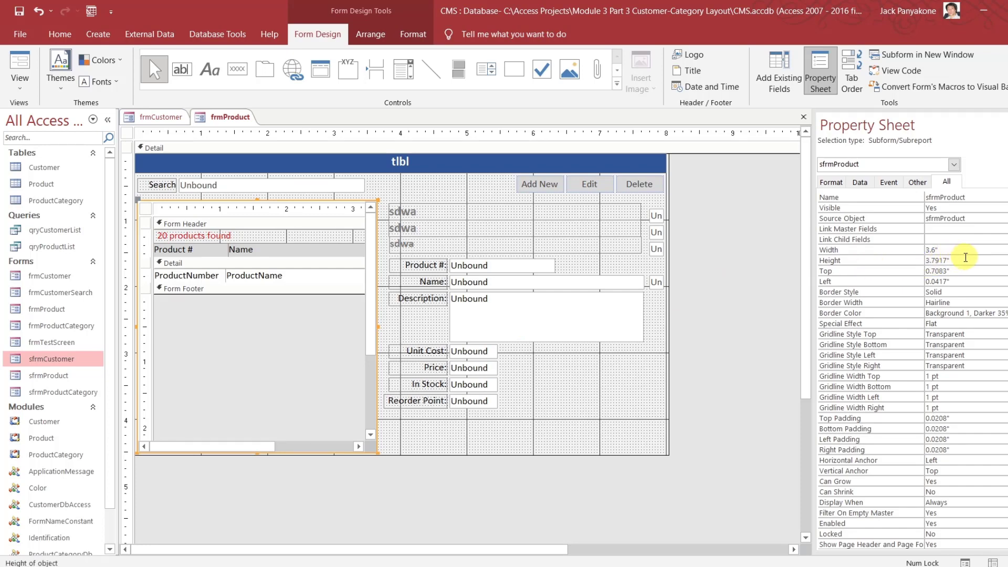
left_click_drag(964, 258, 914, 261)
key("ctrl+c")
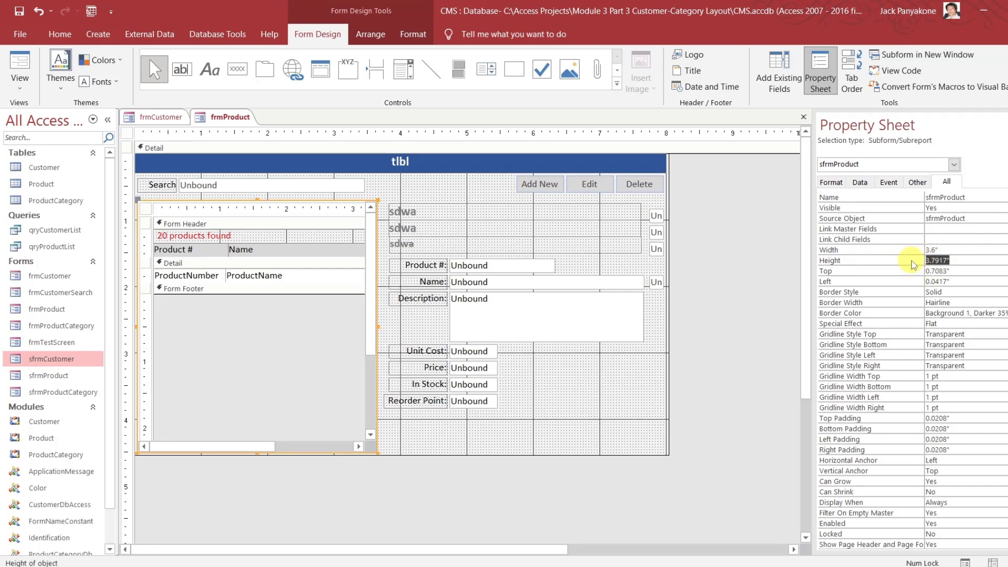
left_click(174, 116)
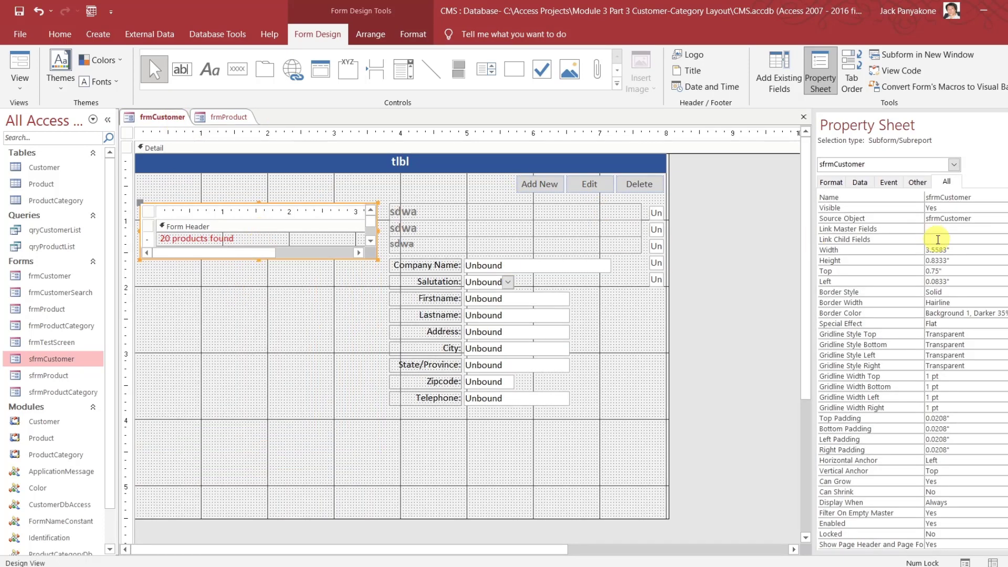
left_click(922, 259)
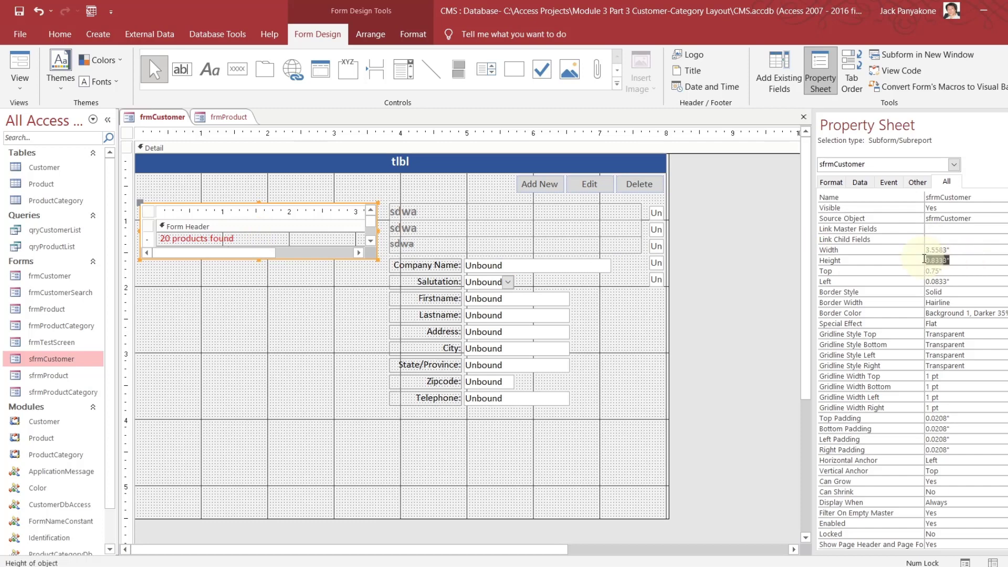
key("ctrl+v")
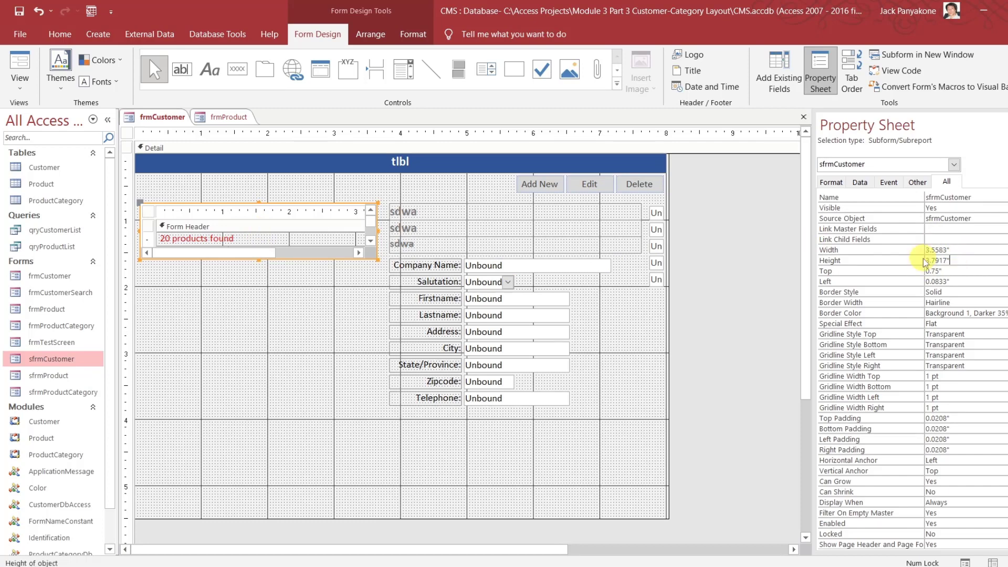
key("Return")
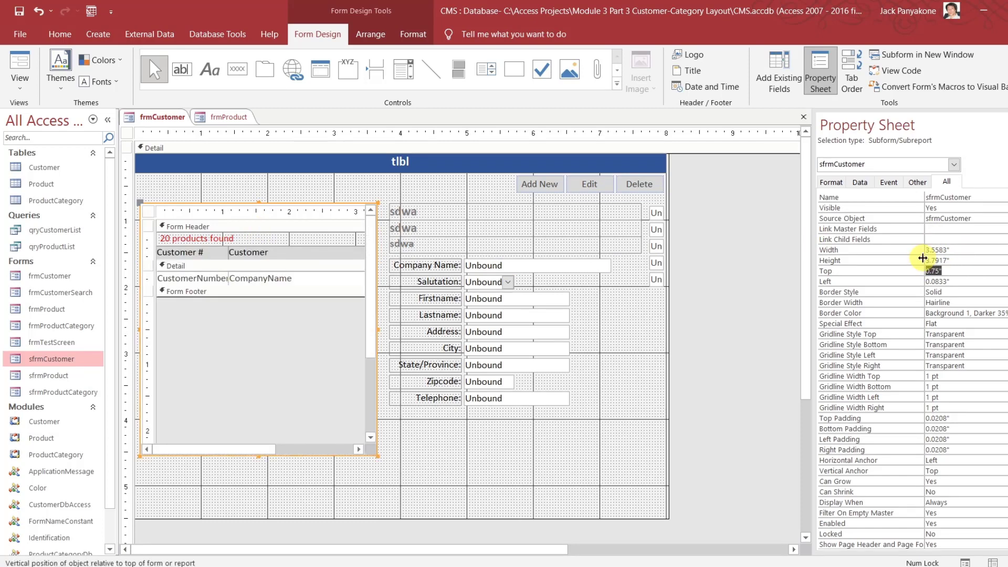
left_click(758, 323)
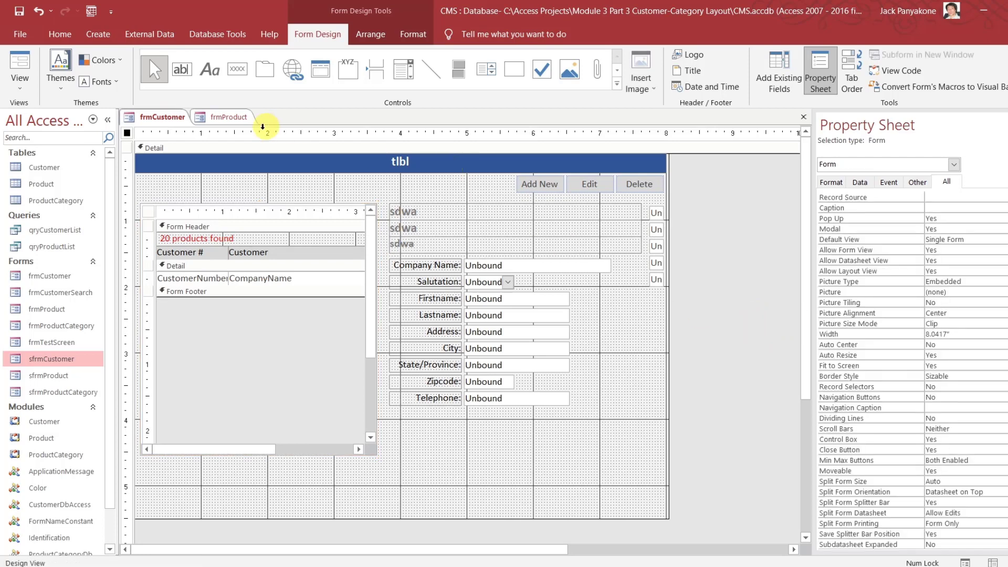
Nudge the sfrmCustomer subform to Top 0.7083" and Left 0.0417", matching the position of sfrmProduct on frmProduct
left_click(246, 119)
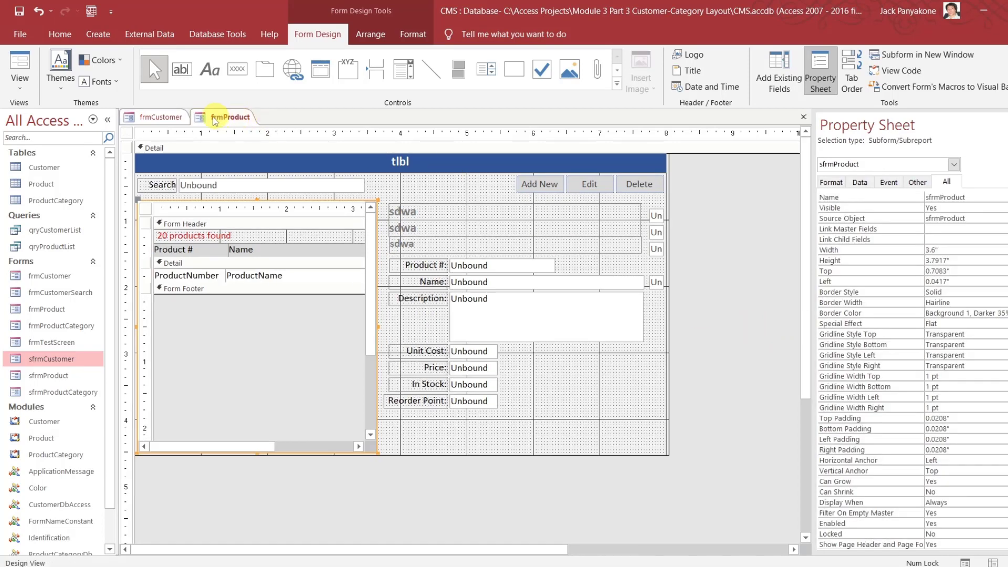
left_click(173, 117)
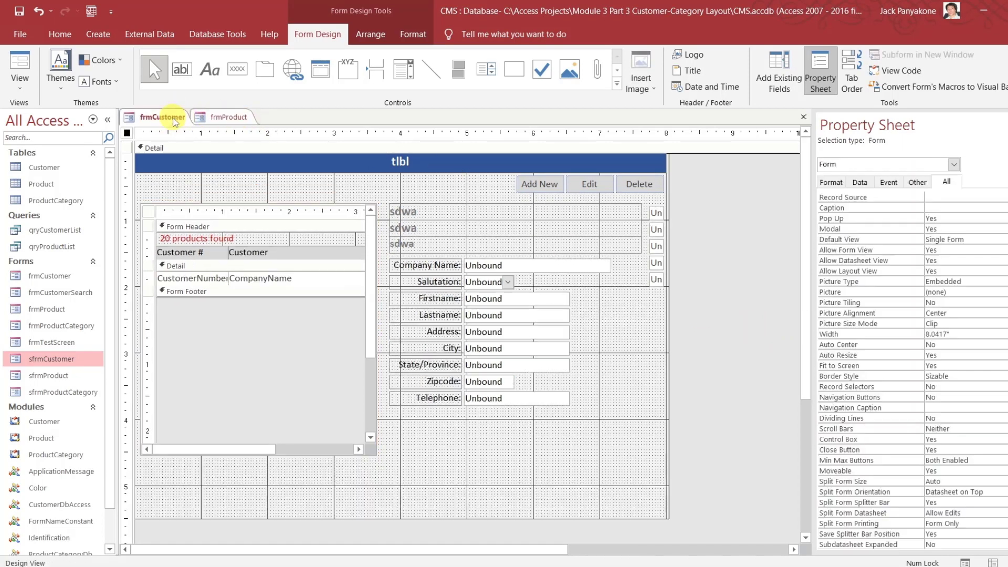
left_click(223, 252)
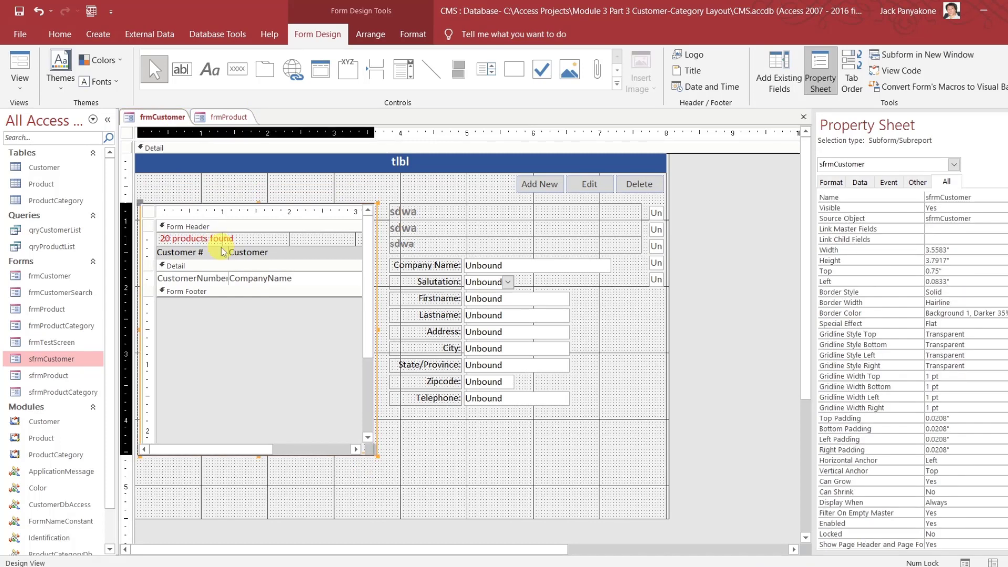
left_click(226, 118)
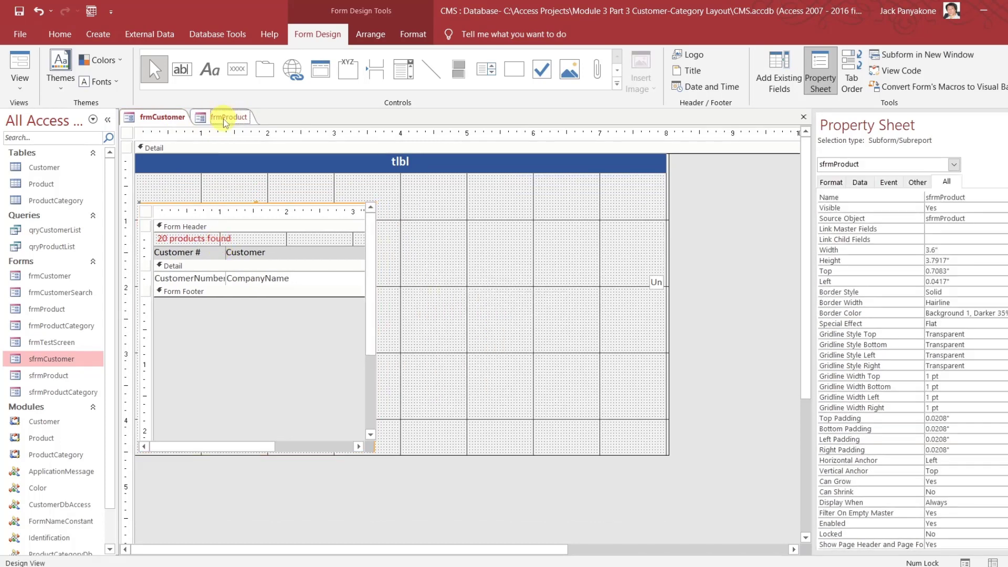
left_click(170, 120)
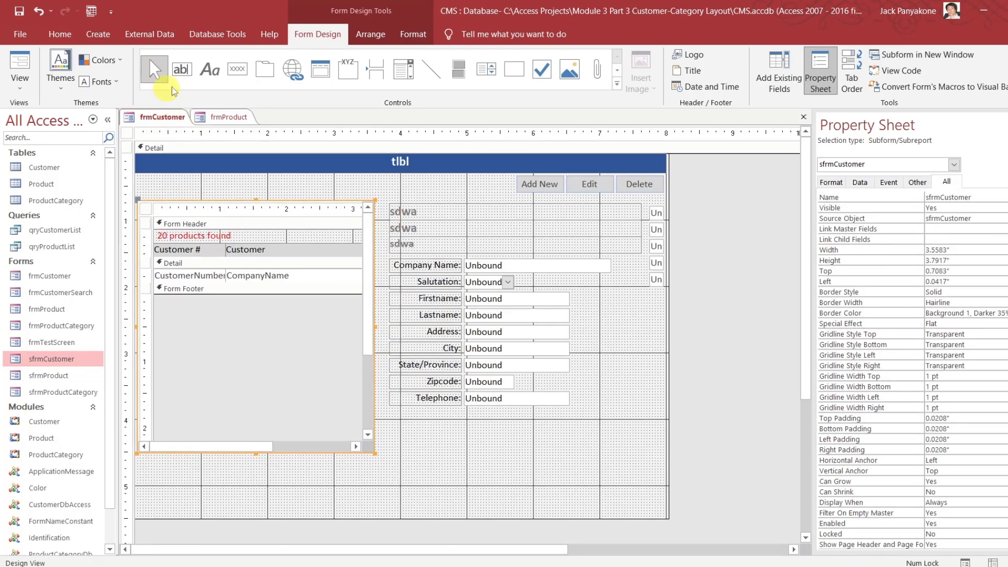
left_click(231, 118)
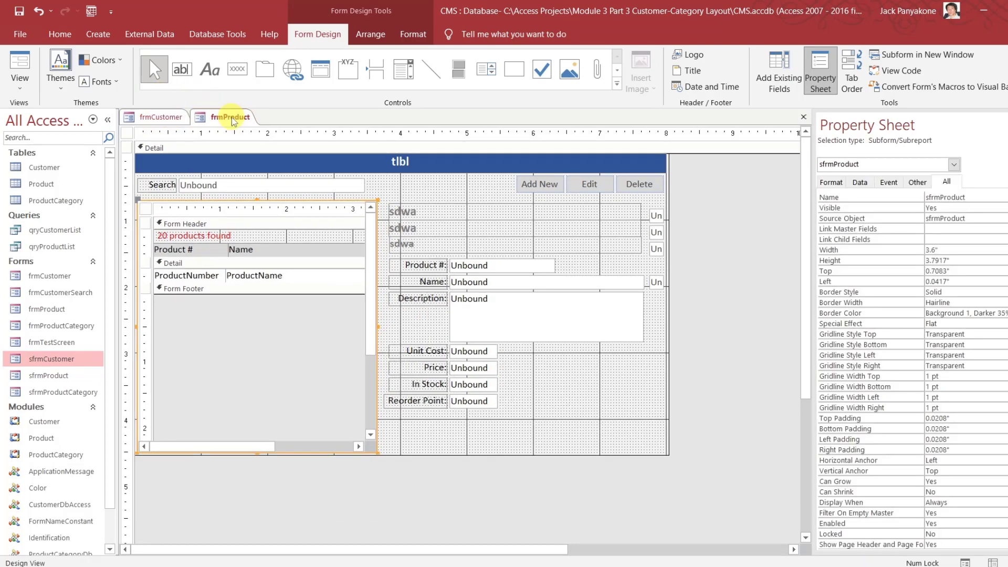
left_click(169, 120)
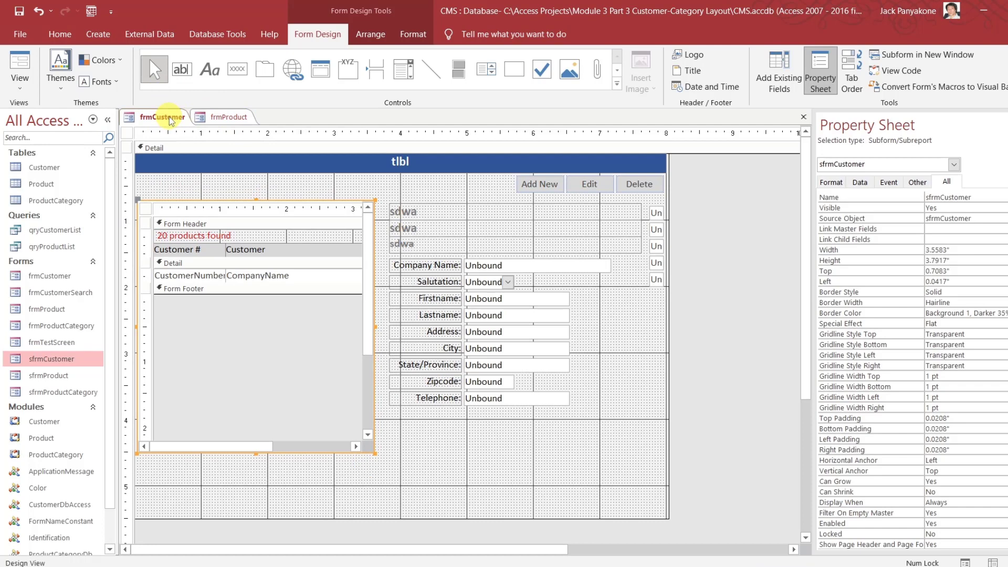
Copy the width of the sfrmProduct subform on frmProduct and set the sfrmCustomer subform's width to 3.6" on frmCustomer
left_click(223, 120)
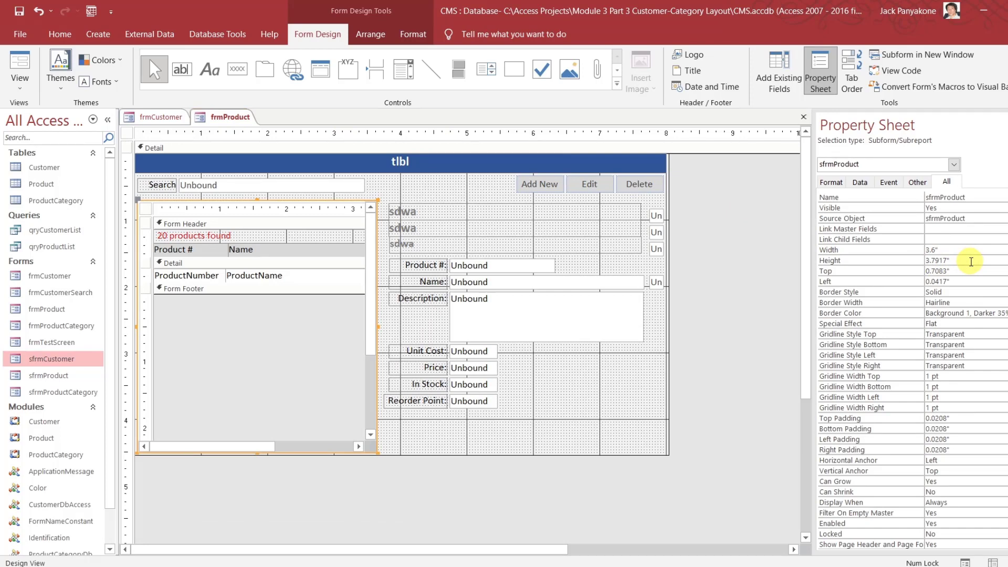
left_click(945, 251)
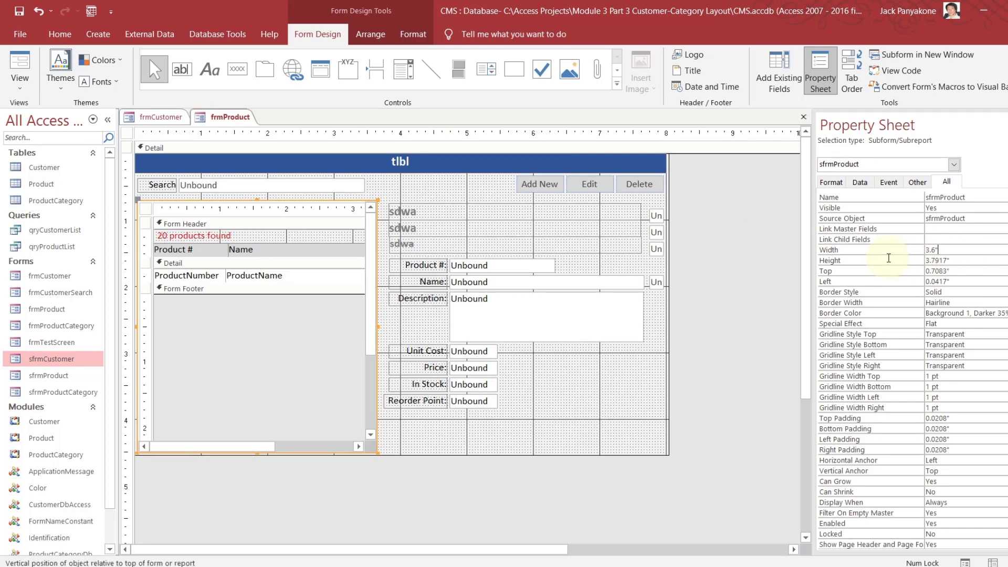
left_click(889, 251)
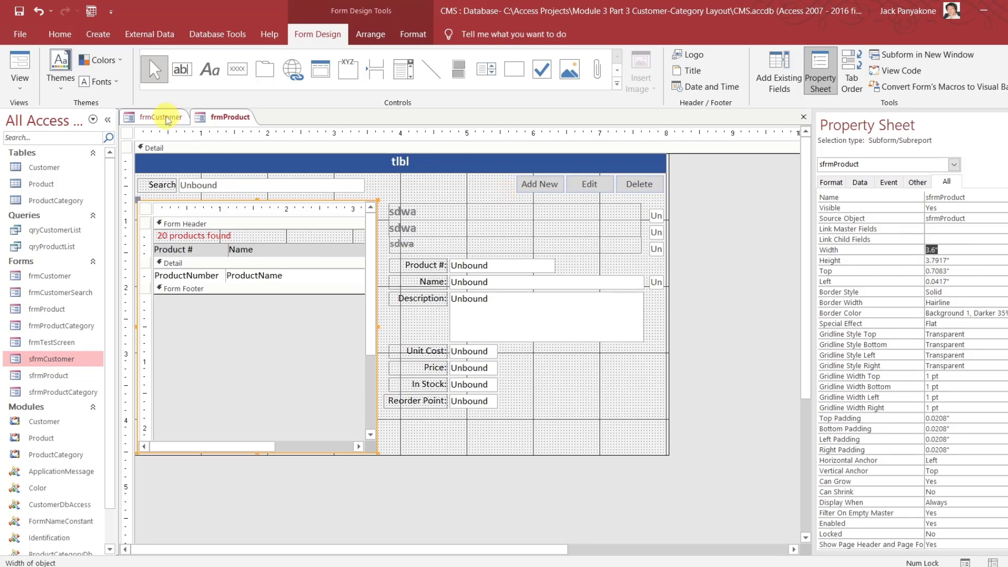
left_click(166, 116)
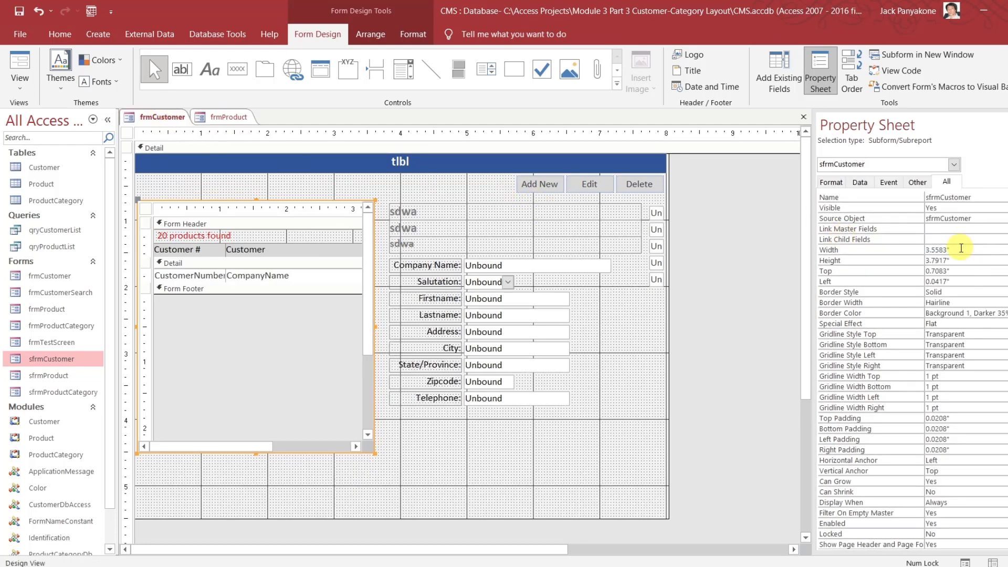
left_click(915, 253)
type("3.6\"")
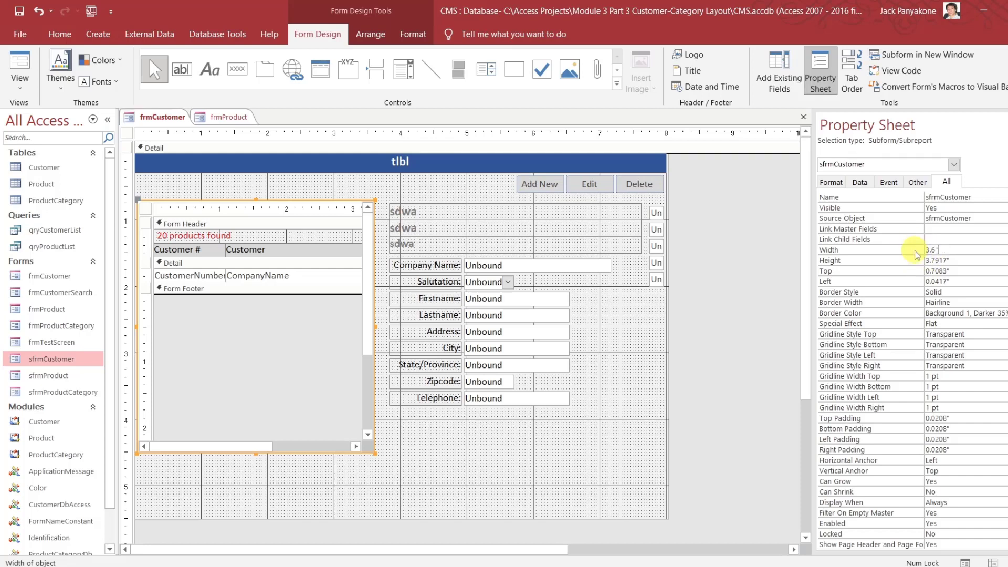
key("Return")
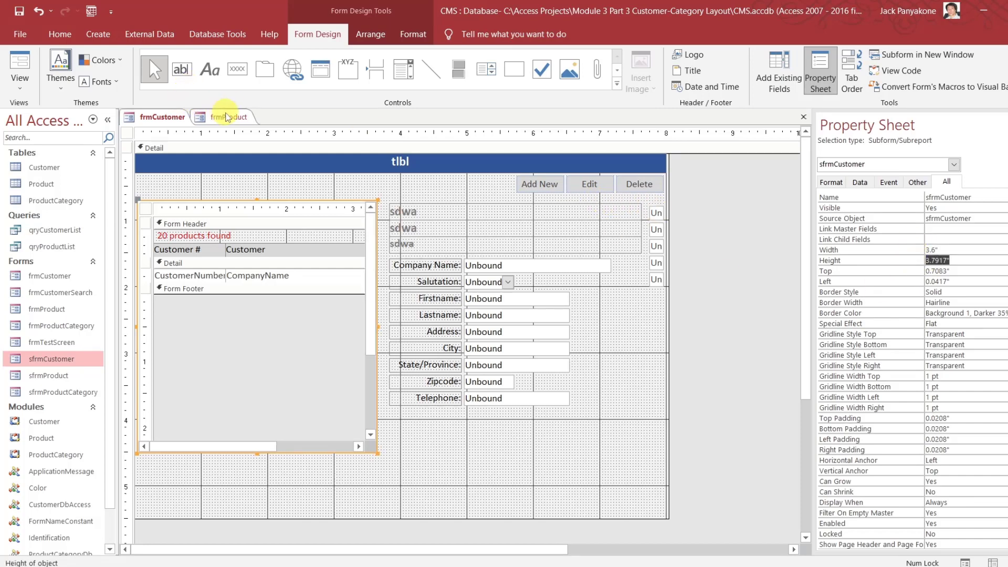
Compare the subform placement and overall layout of frmCustomer with frmProduct
left_click(227, 118)
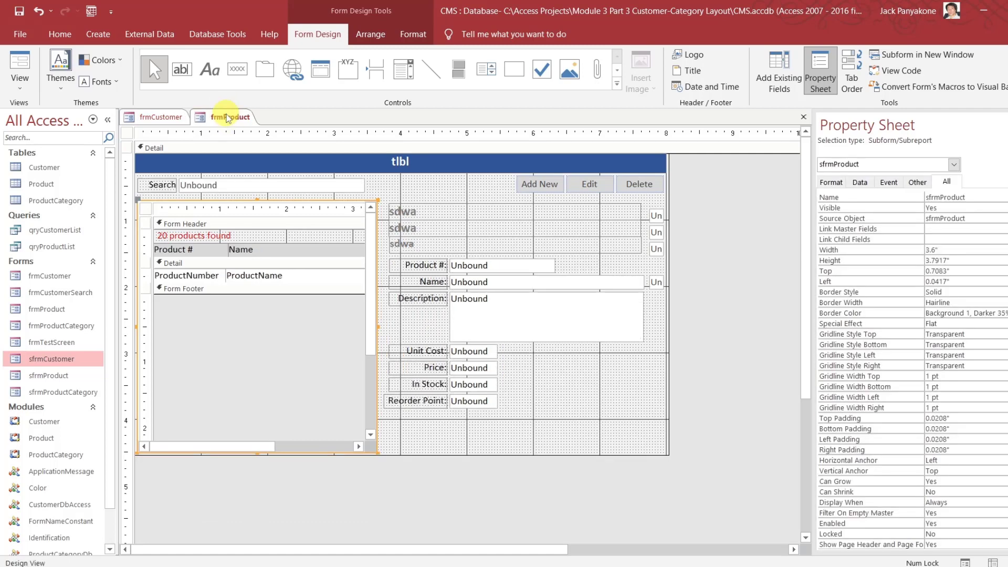
left_click(173, 119)
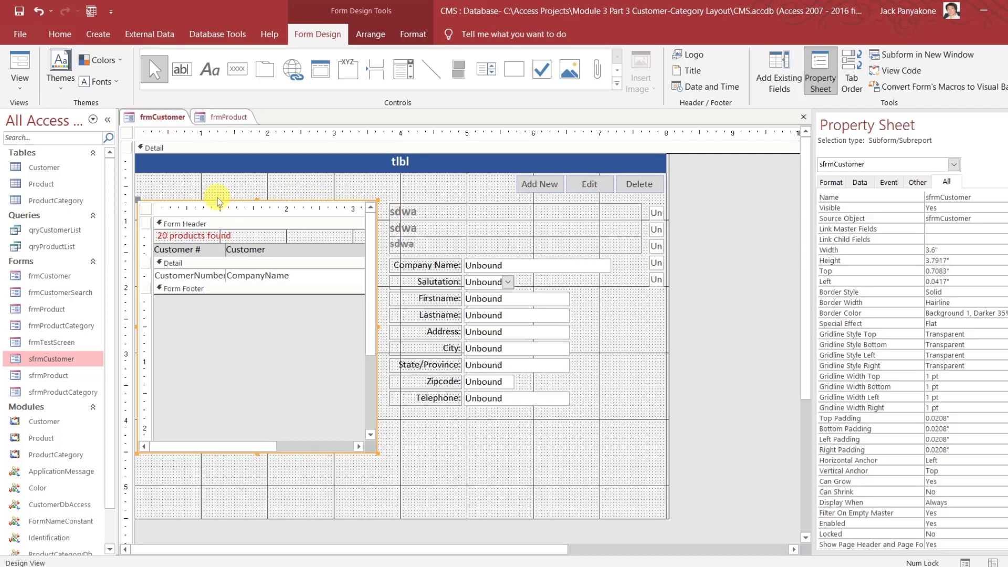
left_click(731, 256)
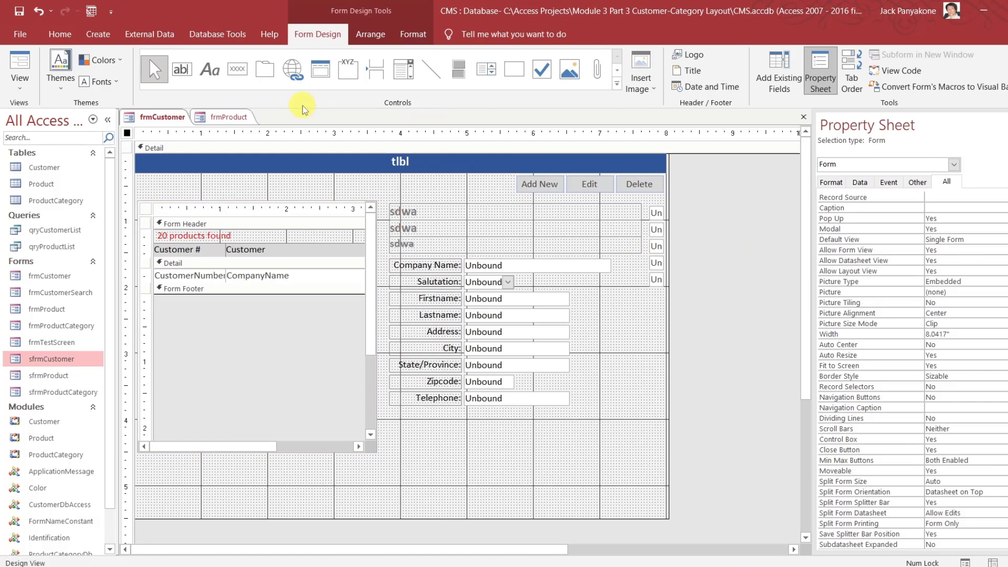
left_click(229, 117)
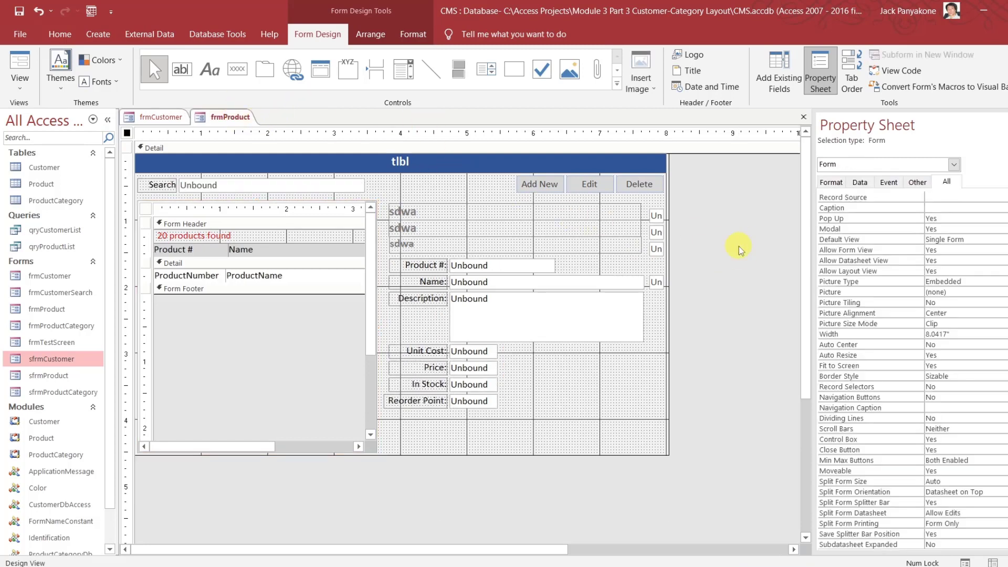
left_click(170, 118)
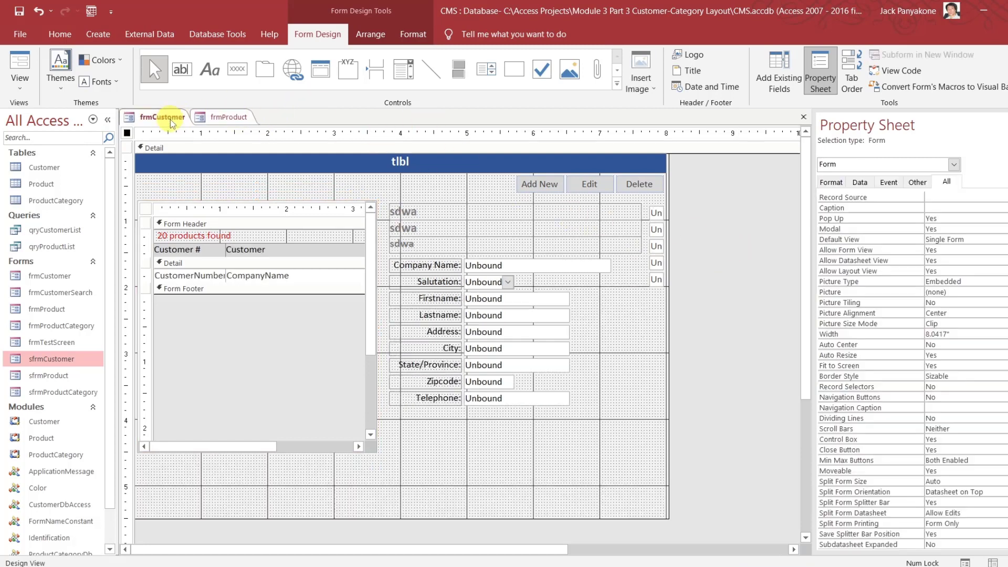
left_click(215, 116)
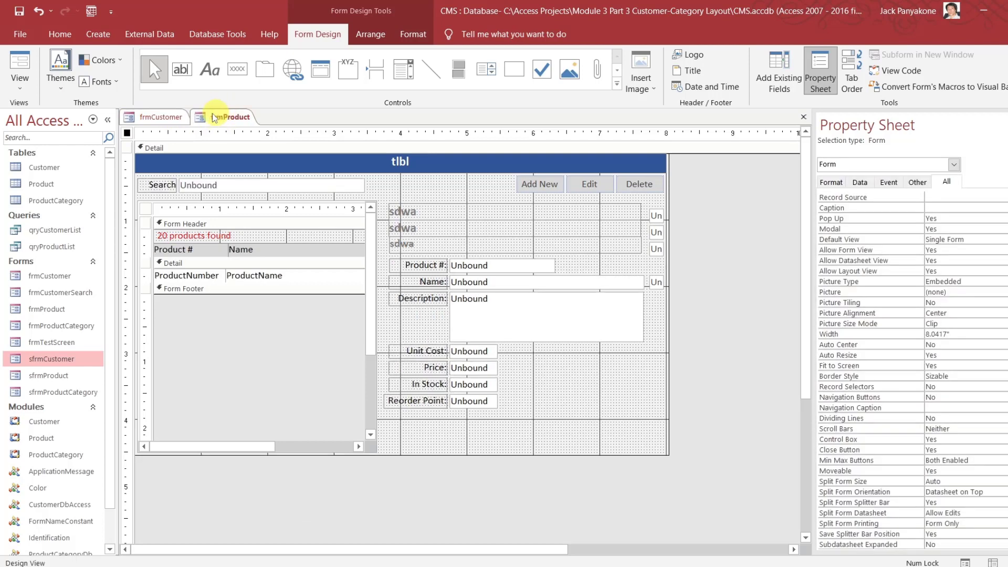
left_click(175, 119)
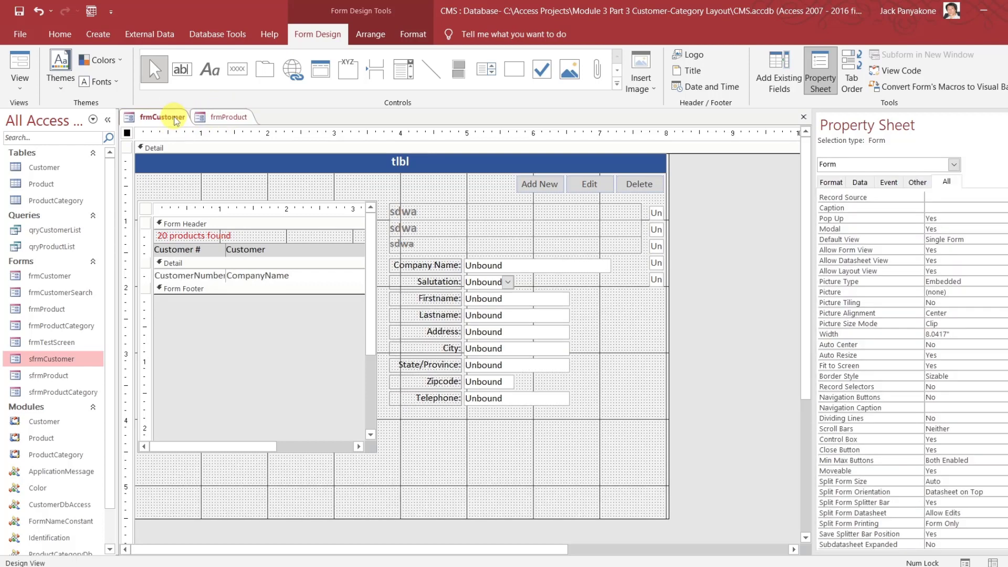
Shorten the Detail section of frmCustomer to about 4.54" high, matching the form height of frmProduct
left_click(239, 116)
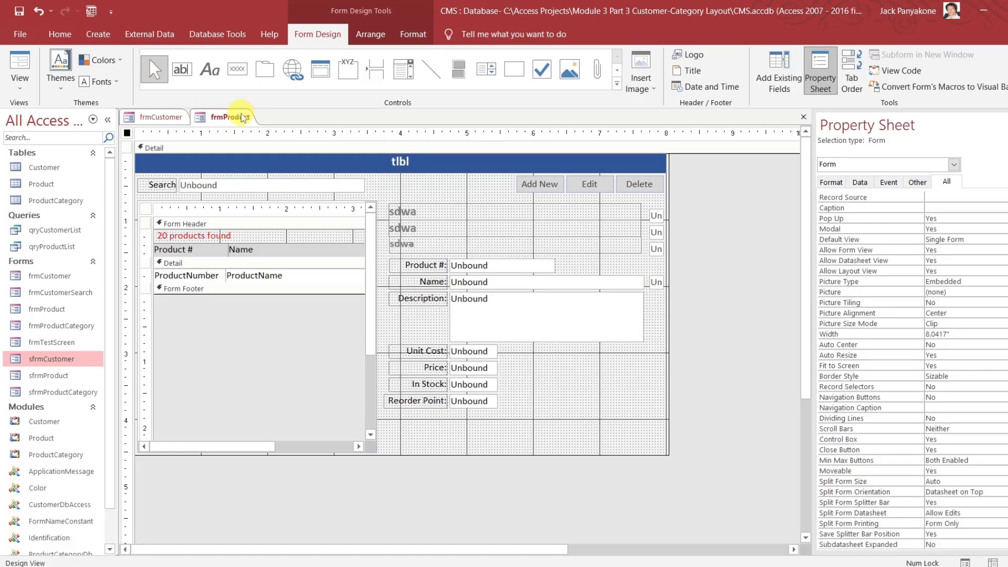
left_click(173, 116)
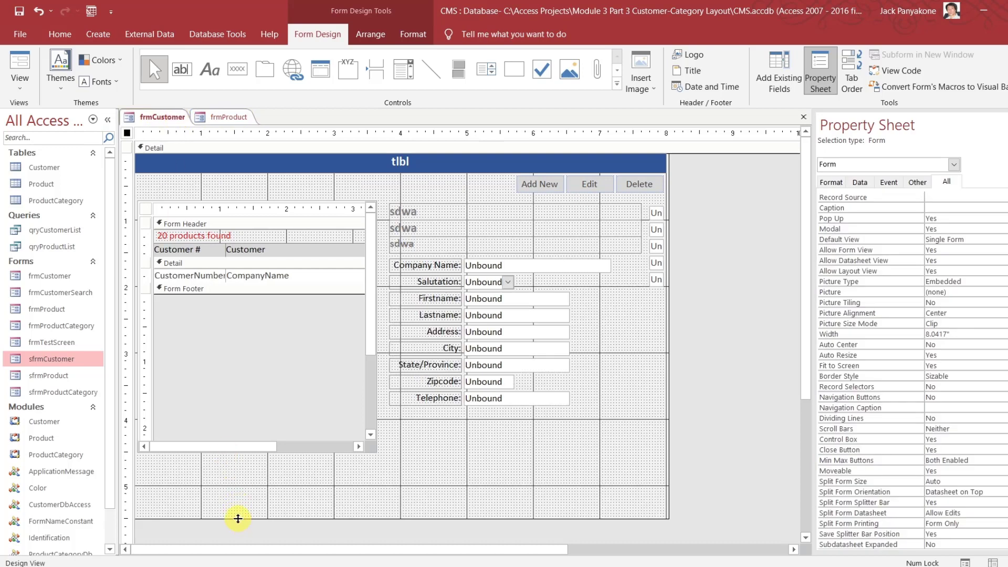
left_click_drag(237, 519, 237, 455)
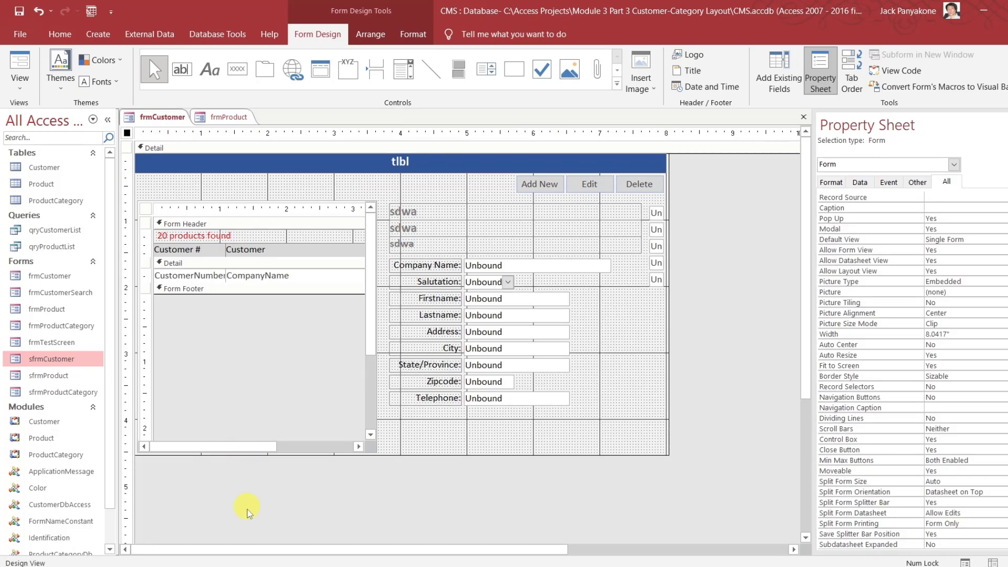
left_click(247, 509)
left_click(235, 117)
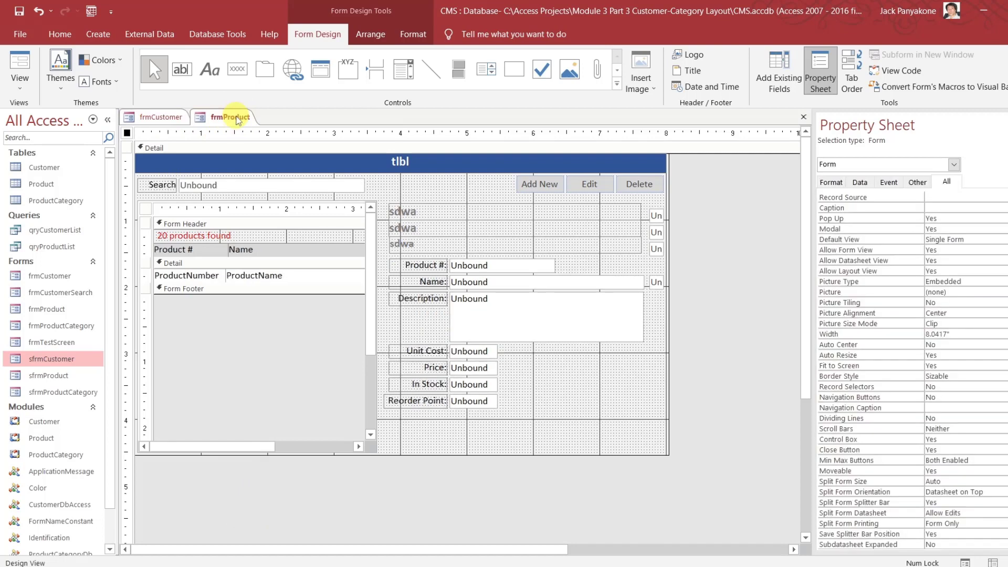
left_click(162, 117)
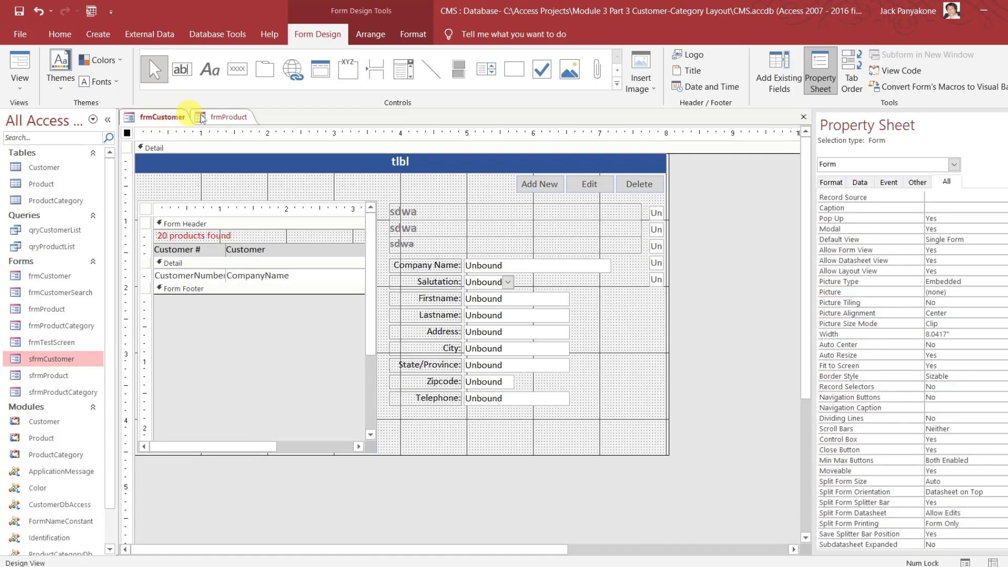
left_click(228, 116)
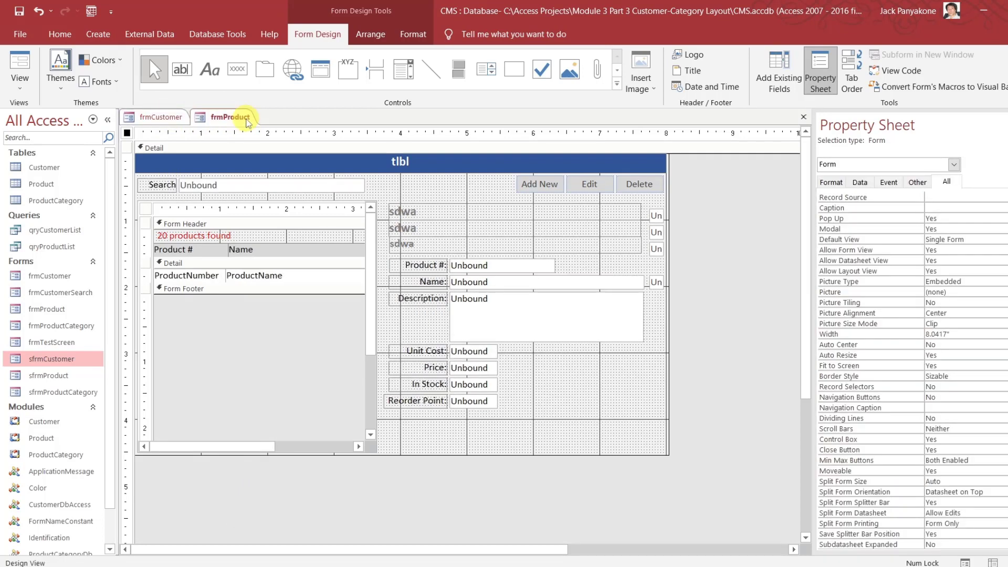
left_click(178, 121)
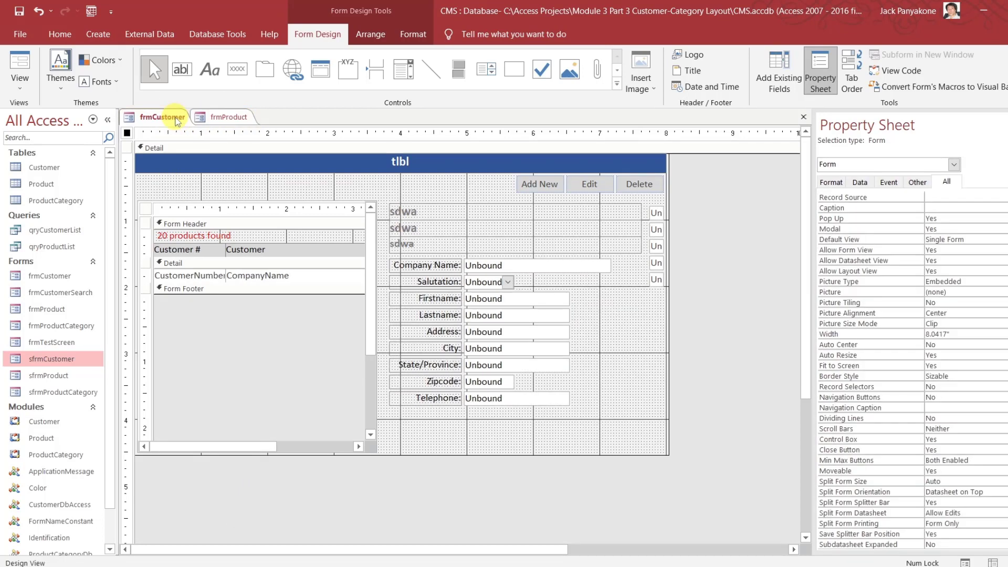
Copy the txtSearchText search box with its label from frmProduct and paste it into the Detail section of frmCustomer
left_click(218, 117)
left_click(221, 187)
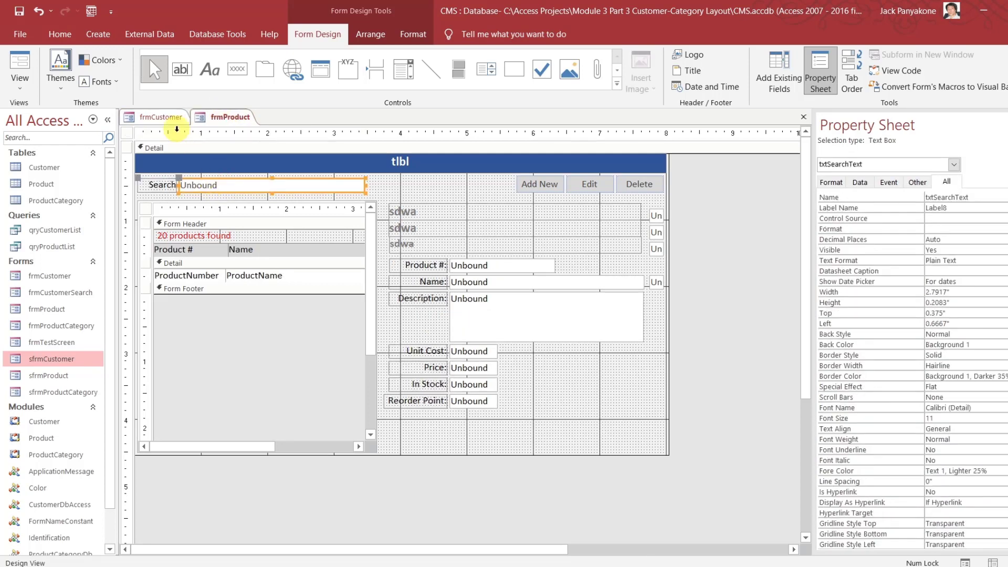
left_click(164, 116)
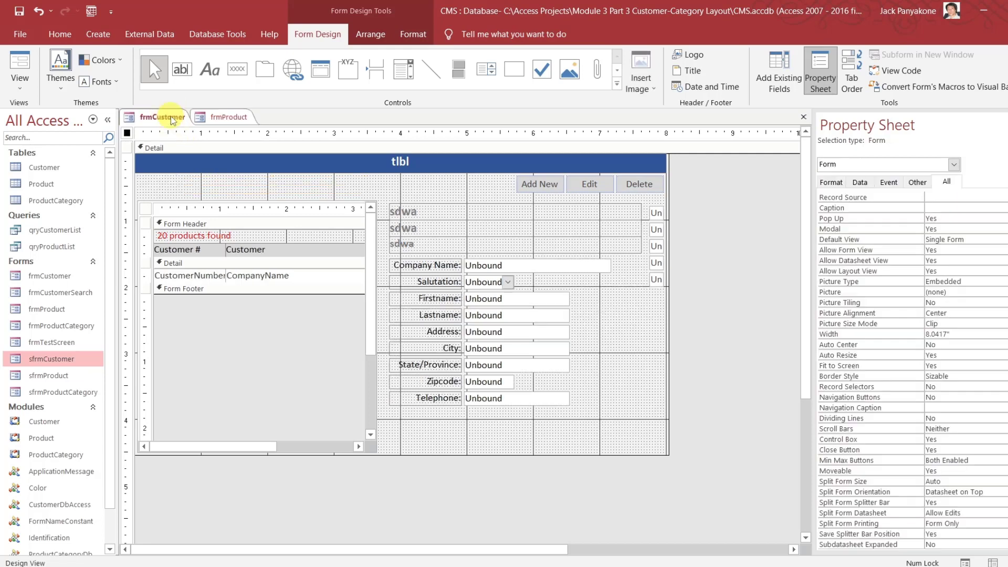
left_click(168, 147)
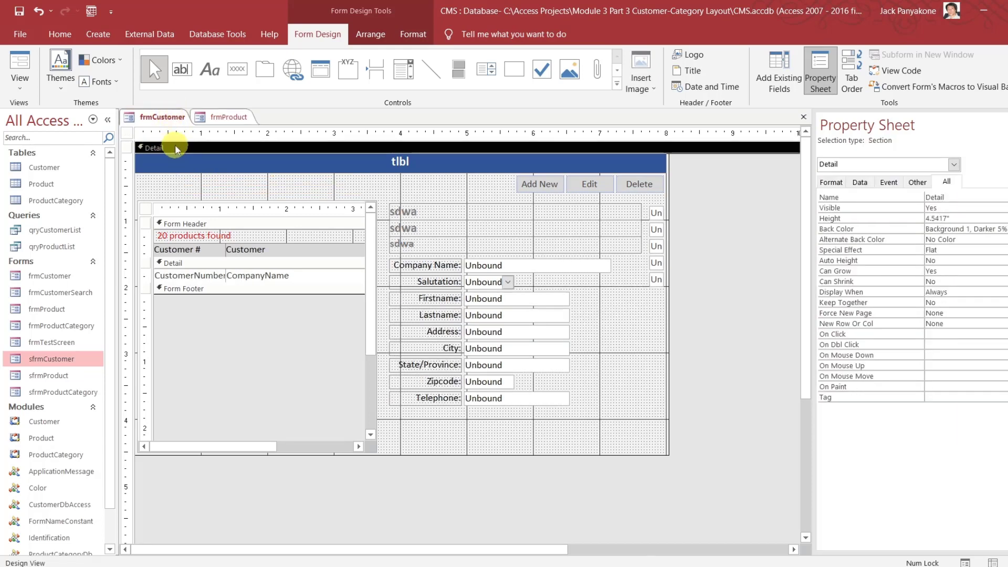
key("ctrl+v")
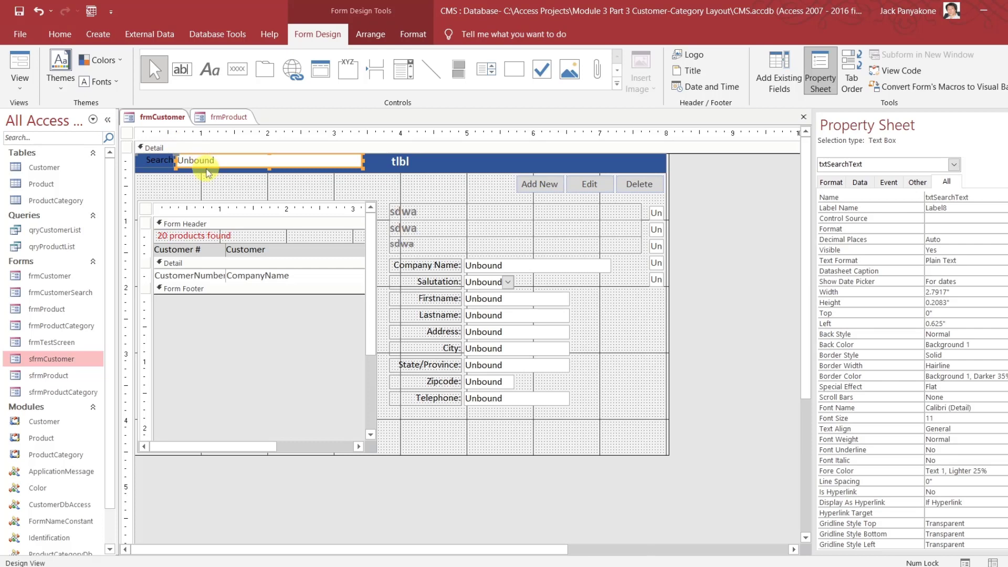
Move the pasted search box on frmCustomer to Top 0.375" and Left 0.6667", and check its placement against frmProduct
left_click_drag(207, 167, 207, 195)
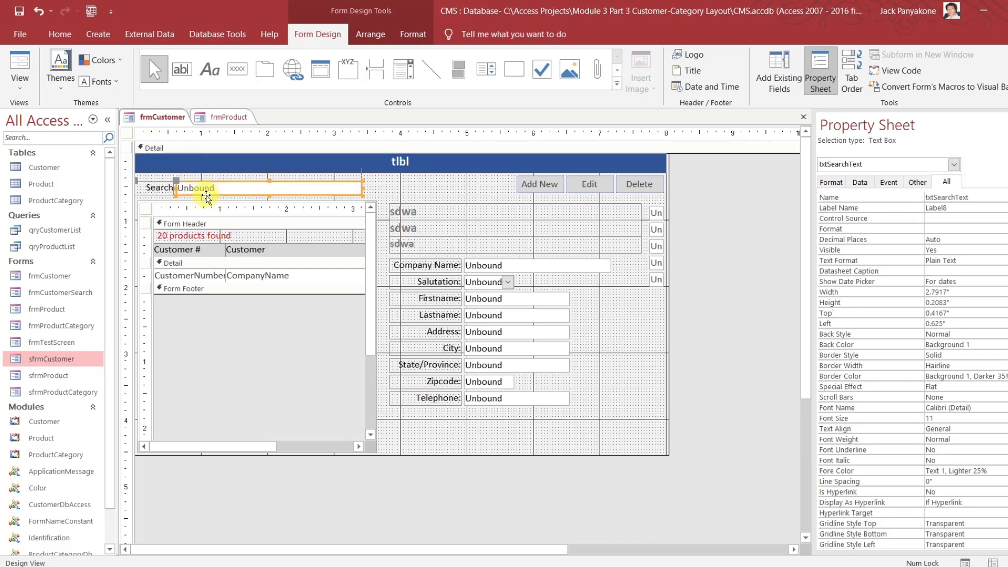
left_click(222, 117)
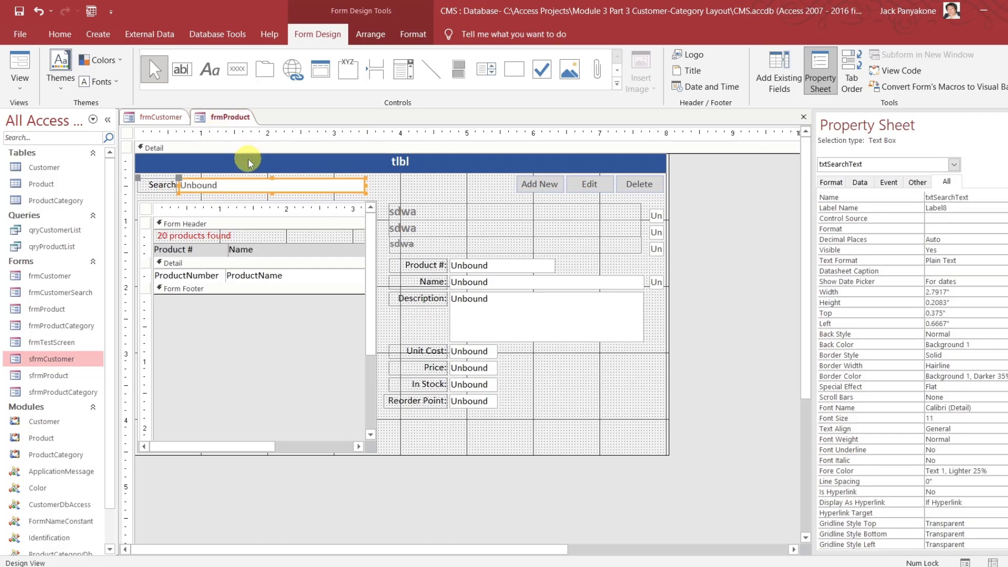
left_click(162, 117)
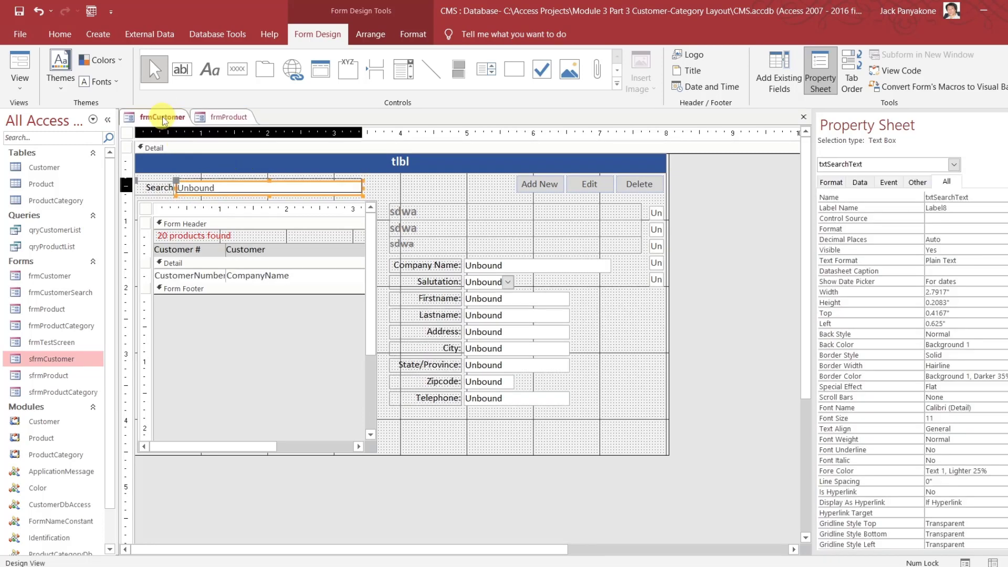
key("Up")
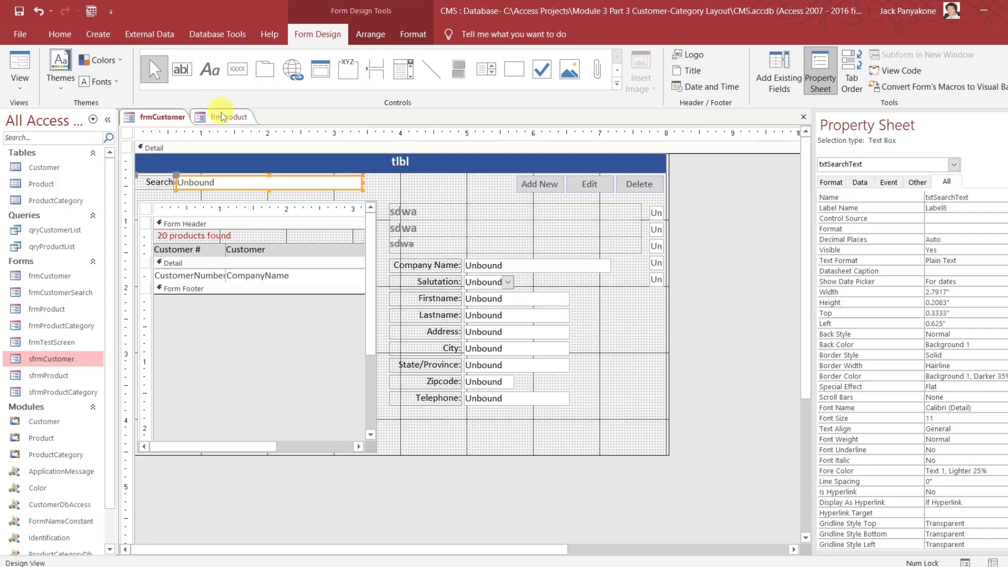
left_click(224, 117)
left_click(169, 117)
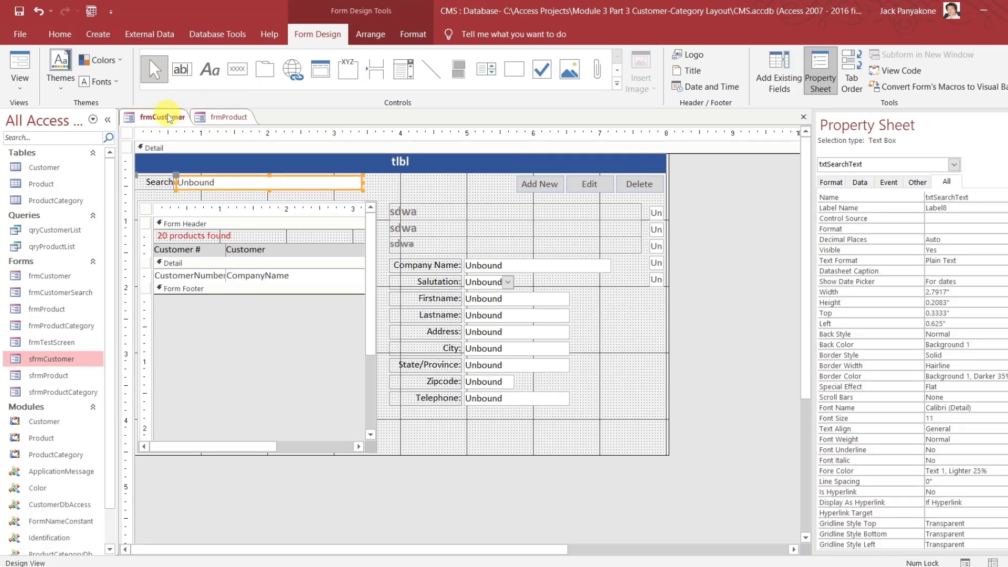
key("Down")
key("Right")
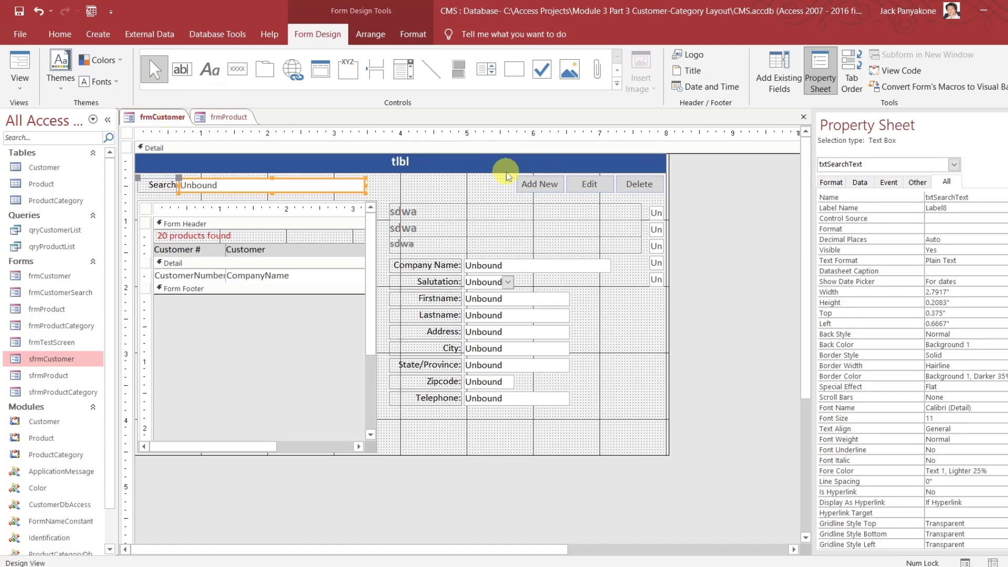
left_click(717, 203)
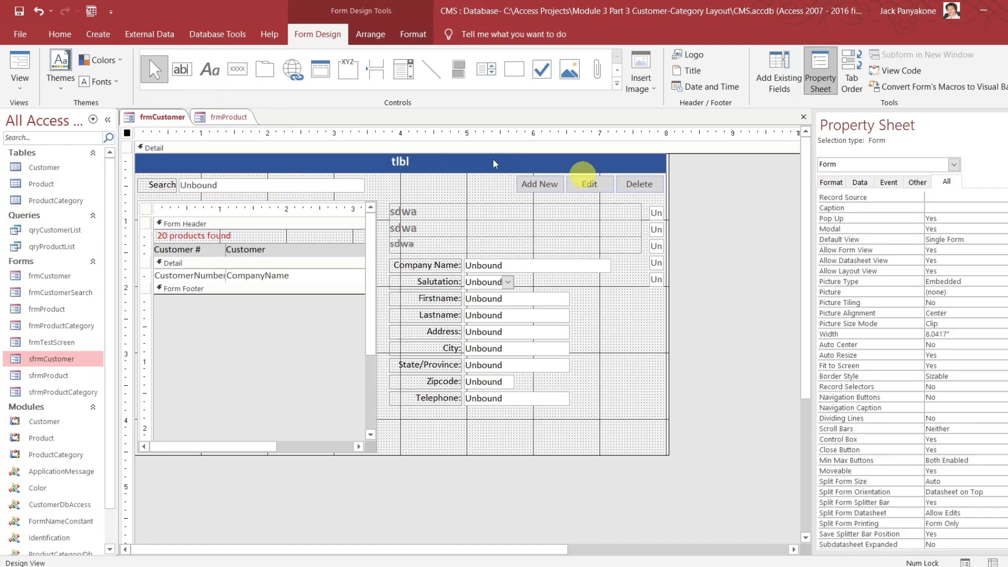
left_click(232, 112)
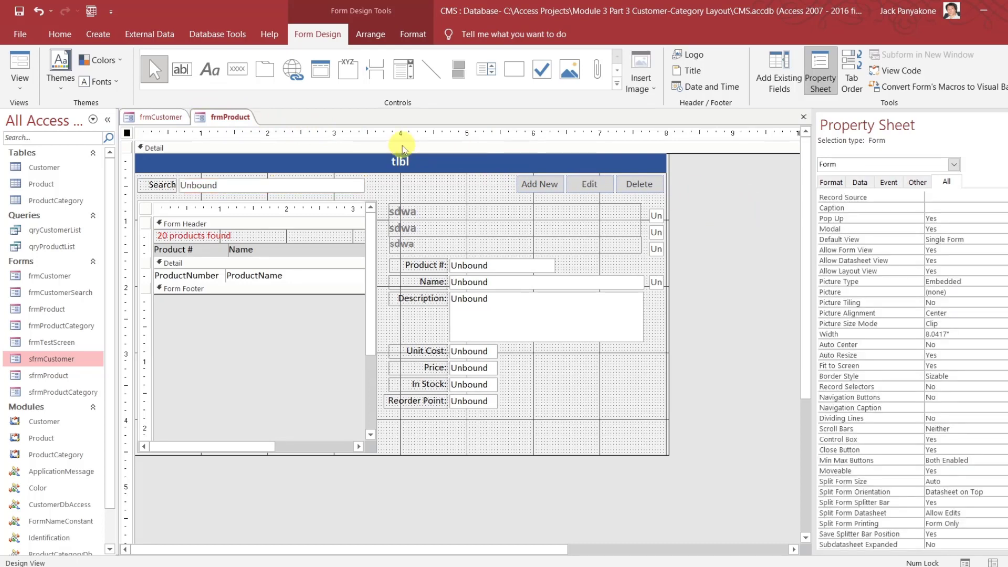
Create an On Change event procedure for the txtSearchText box on the frmCustomer form
left_click(162, 117)
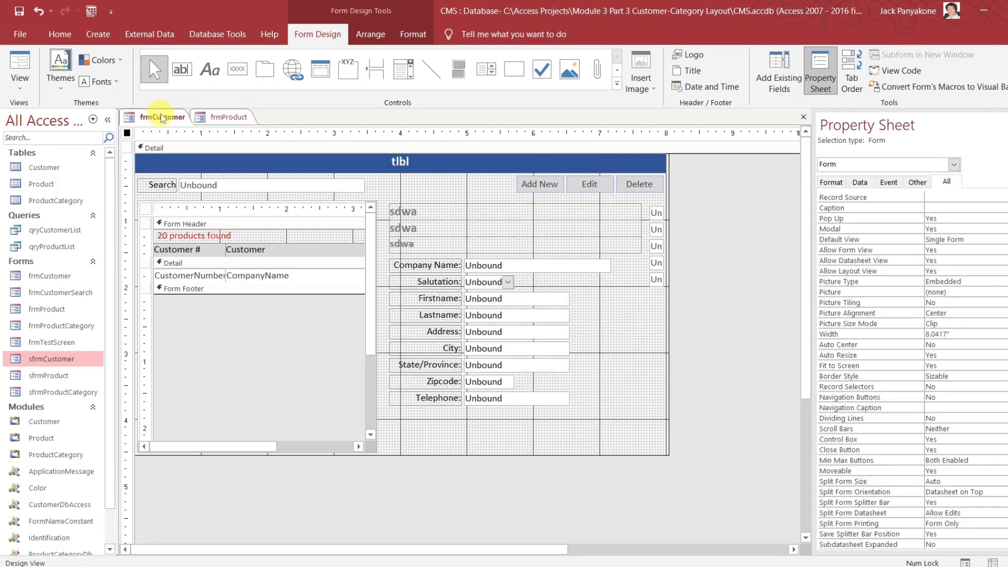
left_click(231, 117)
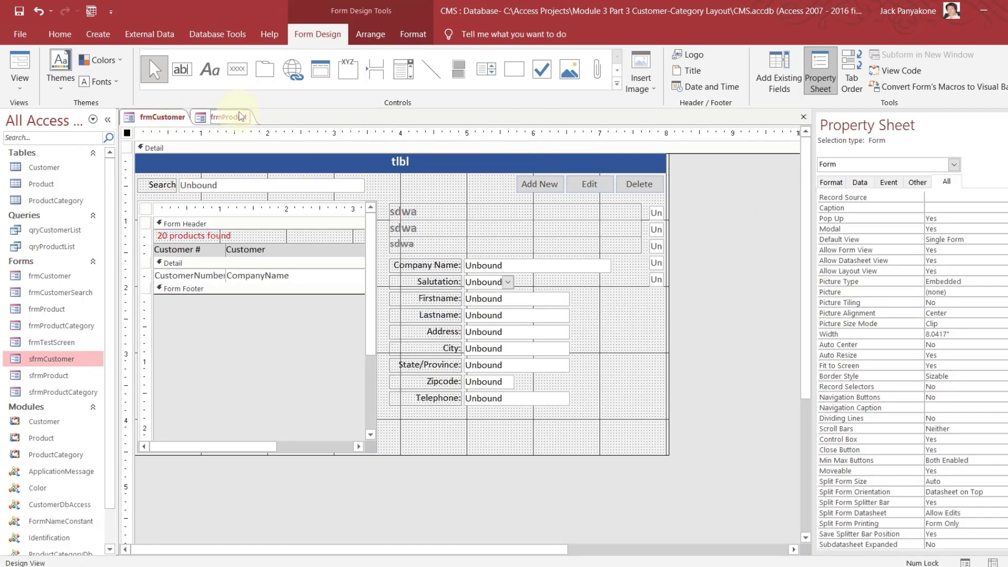
left_click(163, 117)
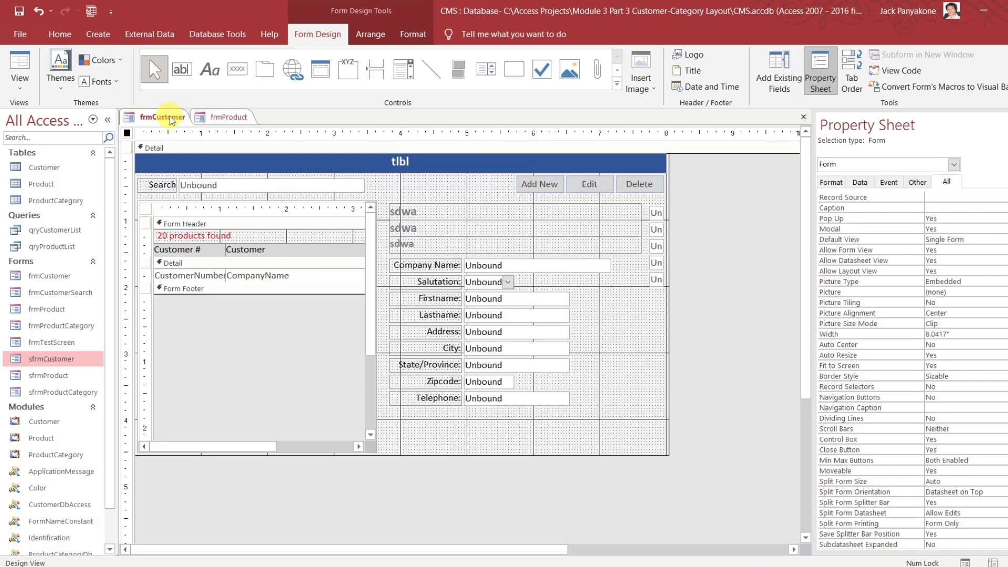
left_click(250, 186)
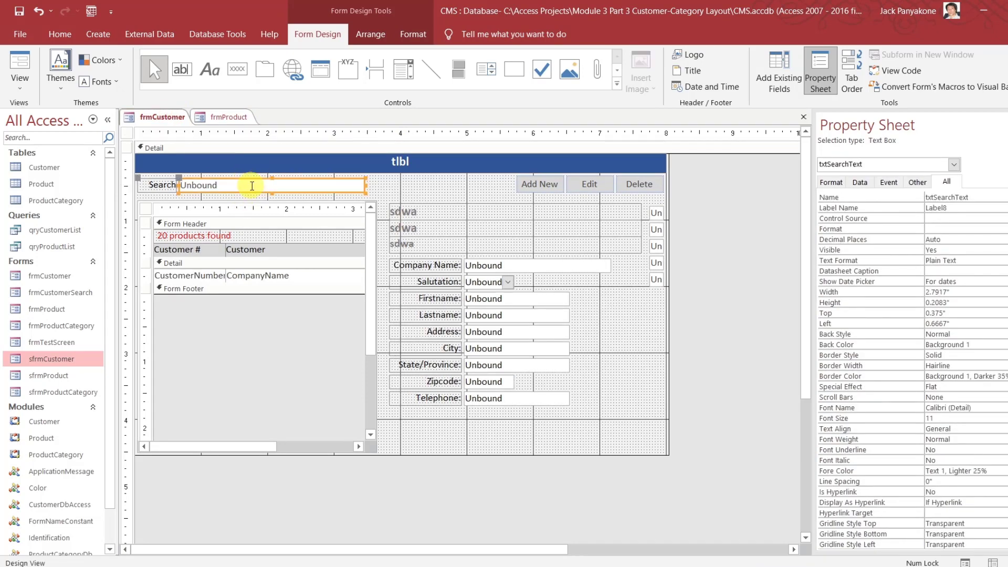
left_click(887, 183)
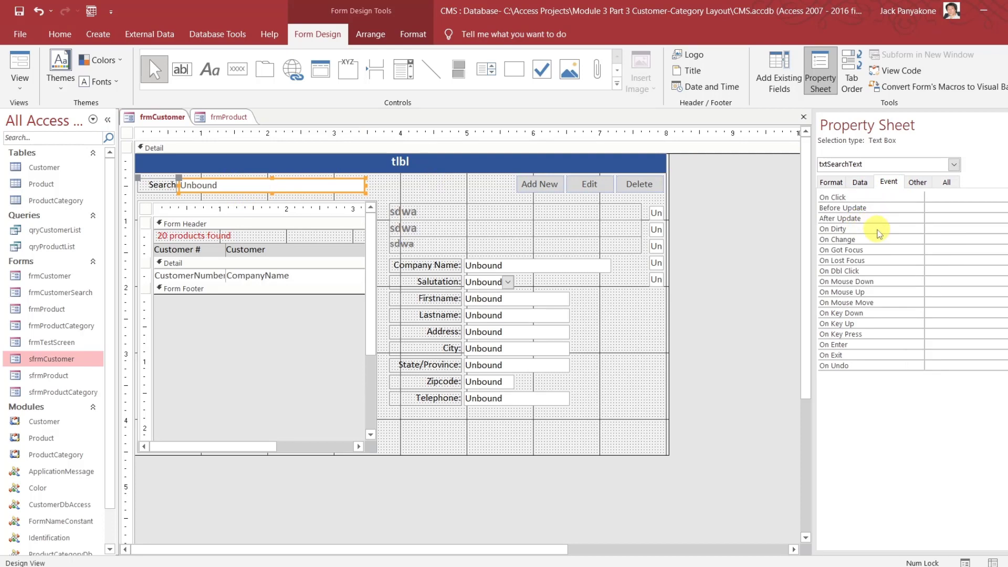
double_click(942, 239)
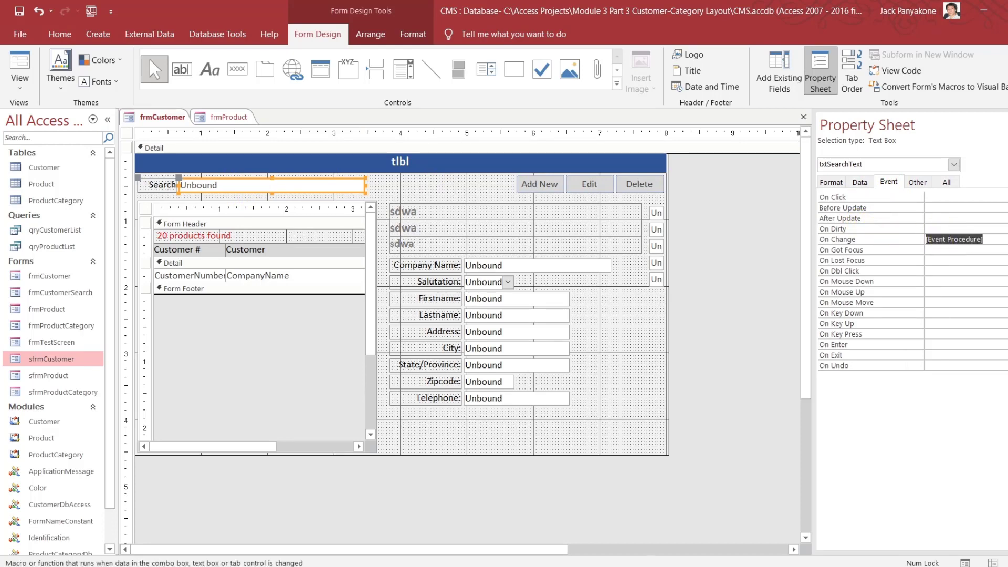
key("ctrl+F2")
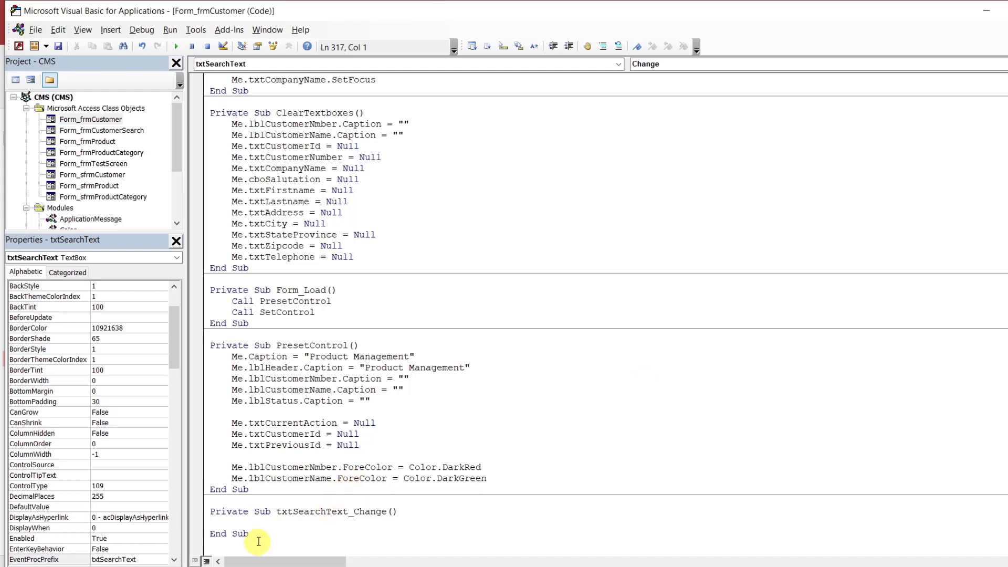
Delete the empty txtSearchText_Change procedure from the frmCustomer code and copy the complete version from the frmProduct code
left_click_drag(259, 534, 260, 498)
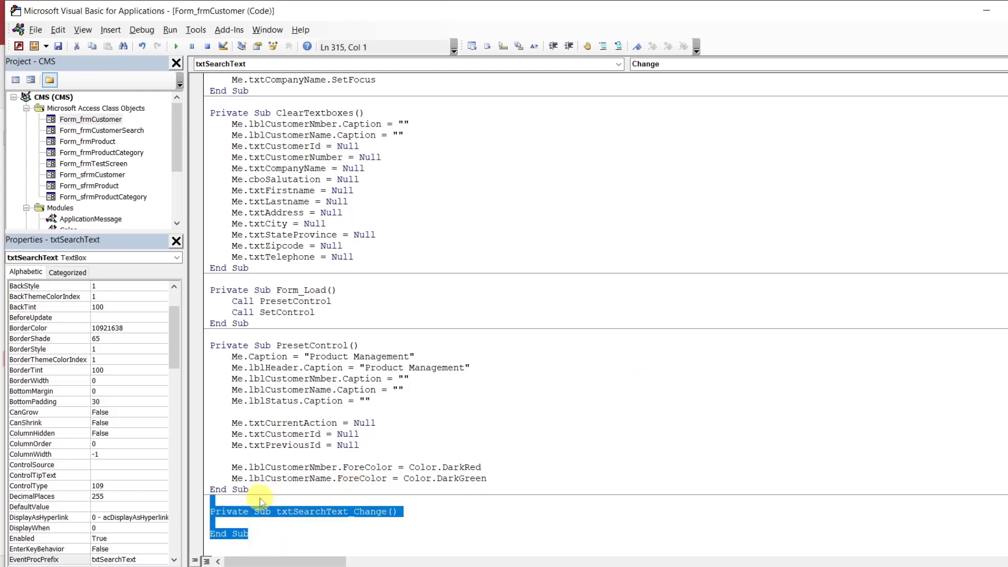
key("Delete")
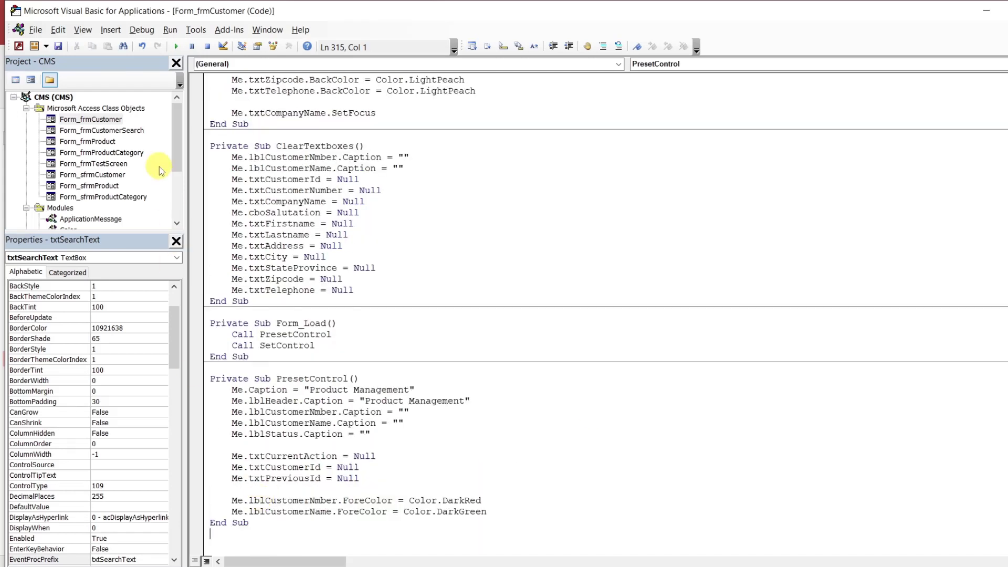
double_click(109, 142)
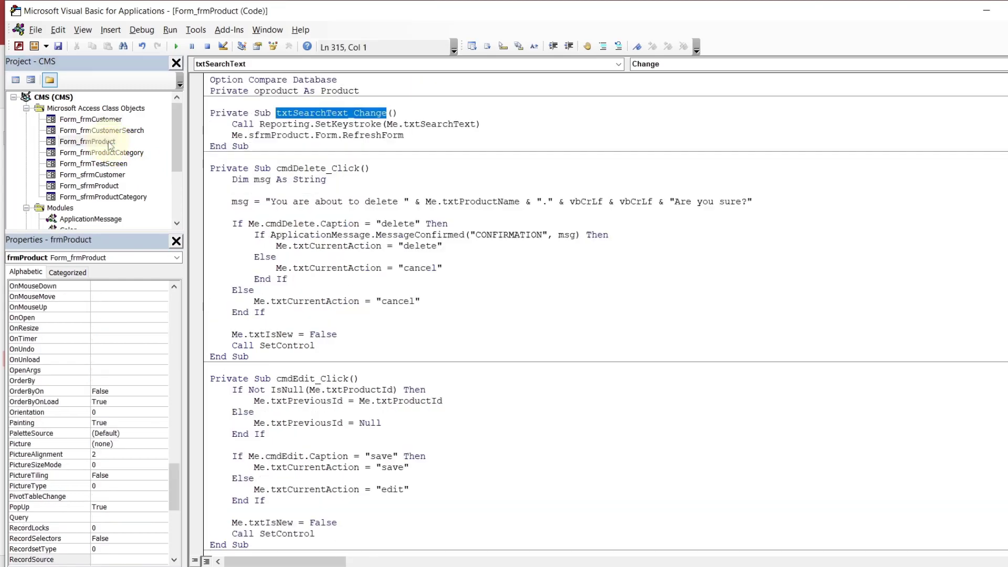
left_click(255, 146)
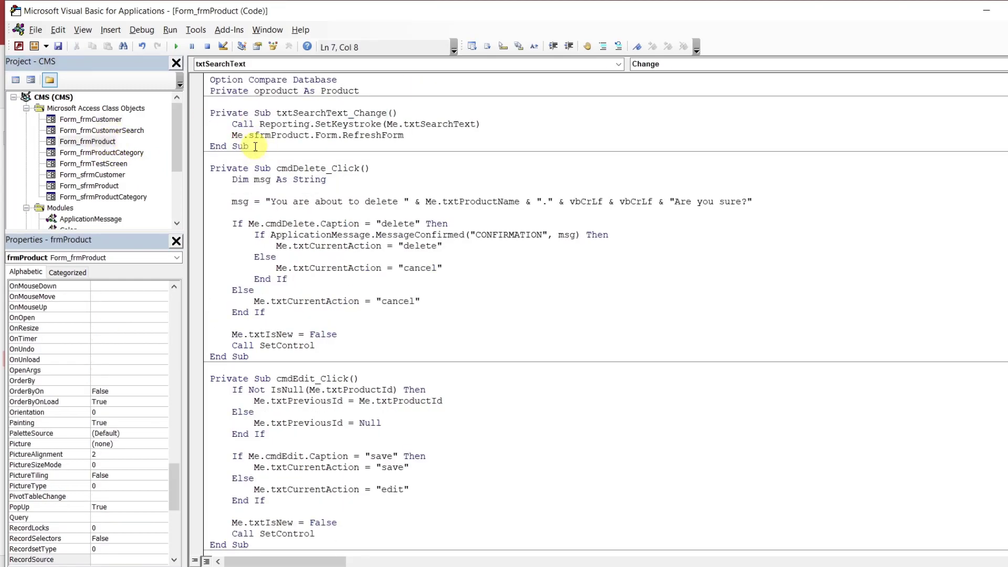
left_click_drag(255, 146, 209, 114)
key("ctrl+c")
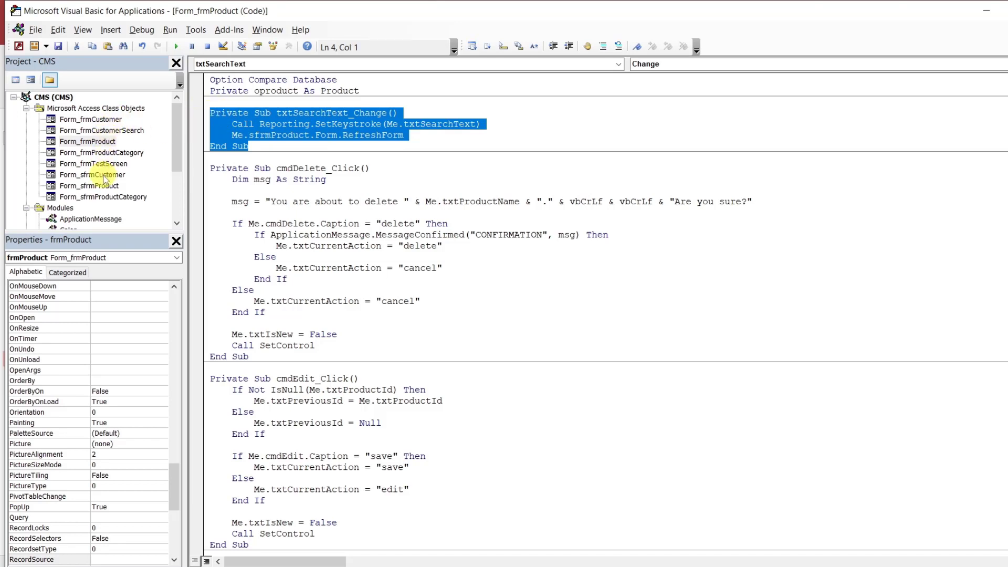
Paste the copied txtSearchText_Change procedure above RefreshForm in the sfrmCustomer code and save all changed forms
left_click(103, 176)
left_click(103, 178)
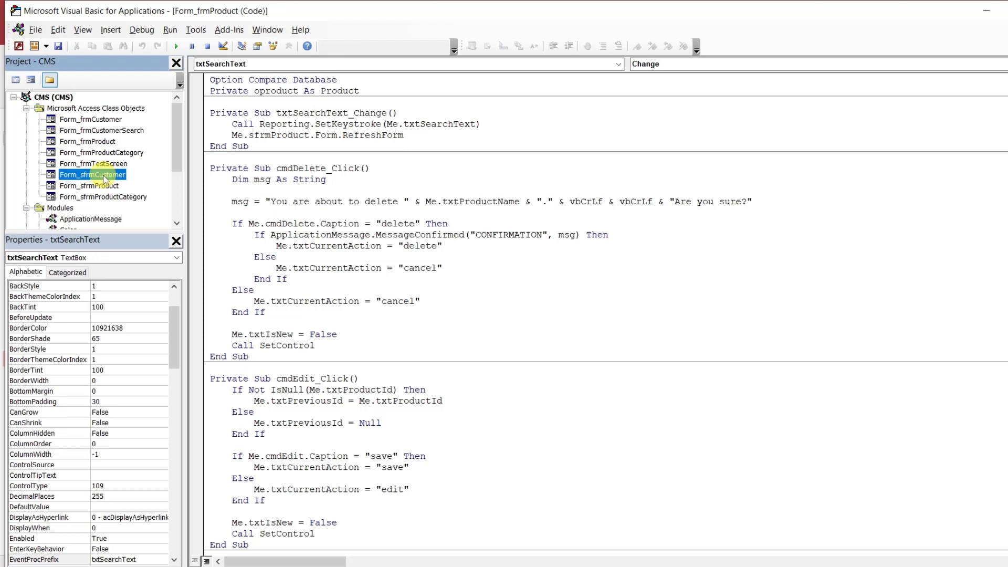
left_click(286, 107)
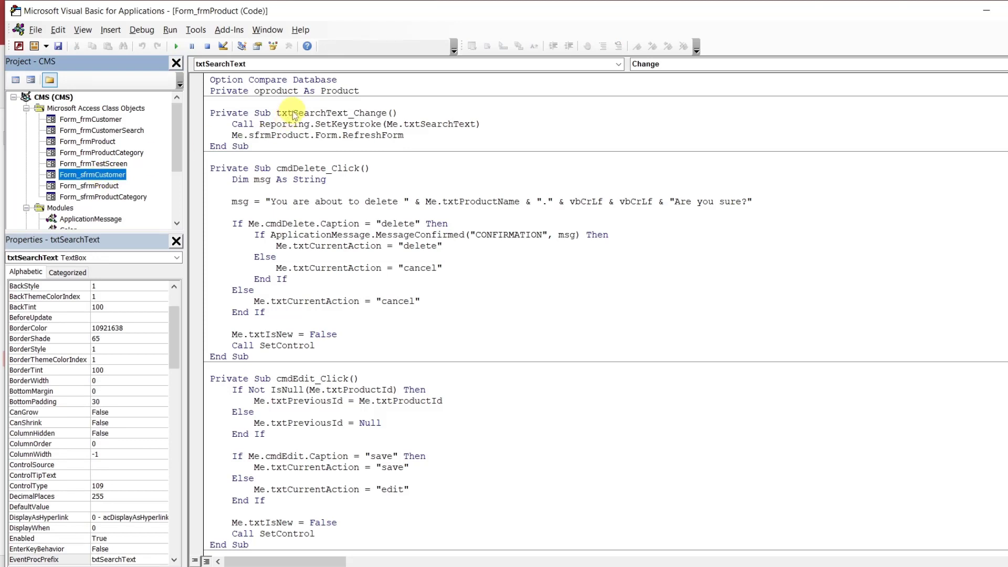
double_click(119, 175)
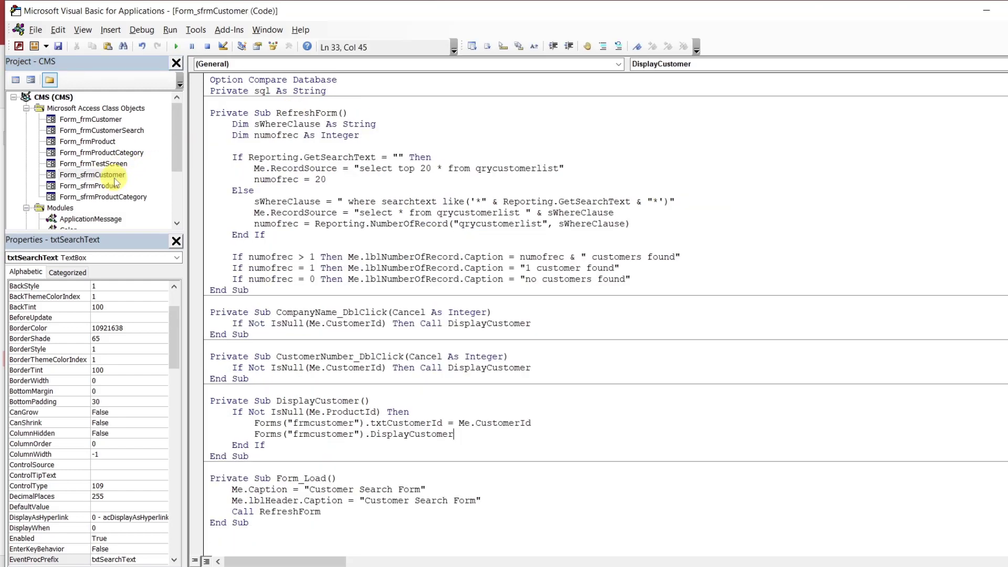
left_click(282, 103)
key("Return")
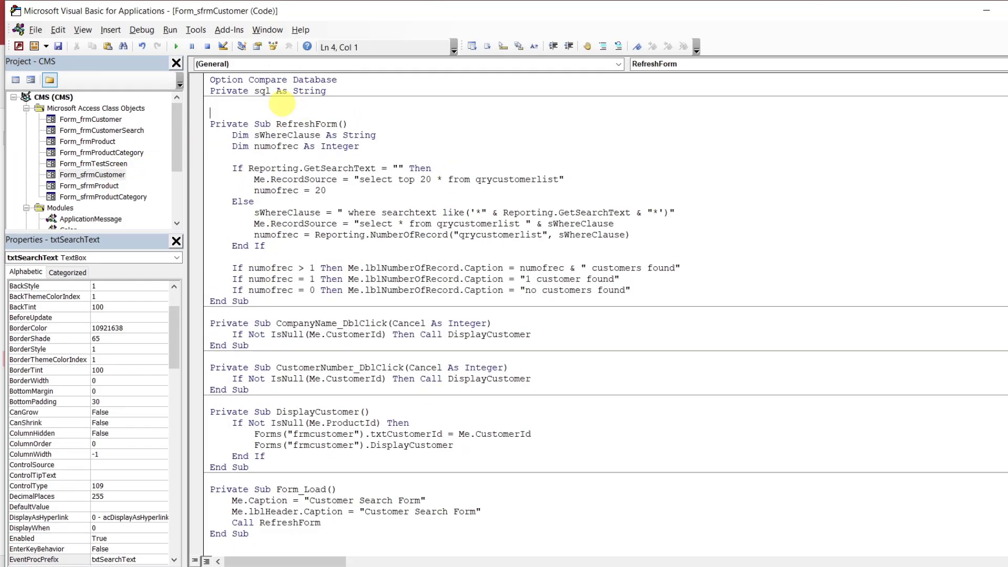
key("ctrl+v")
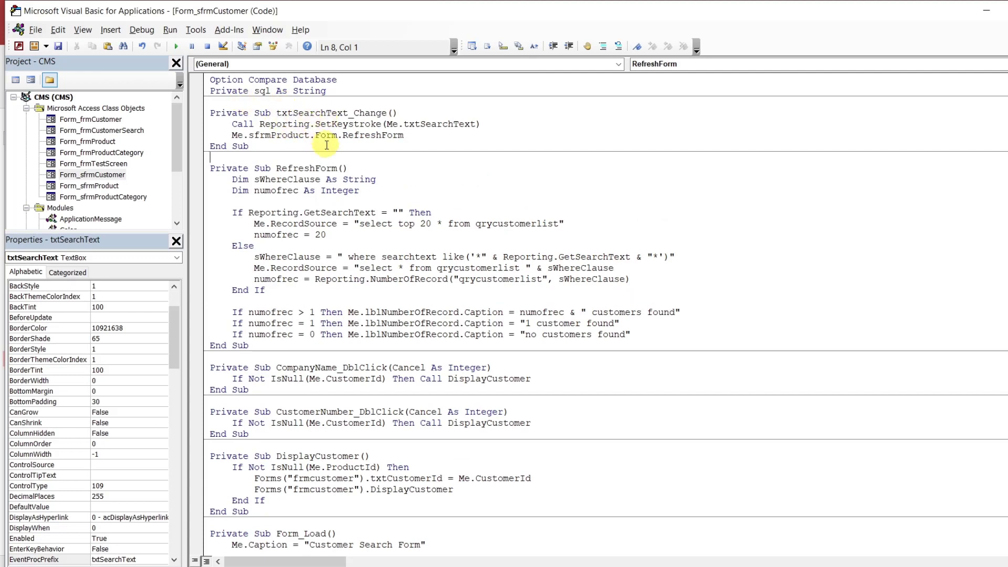
key("ctrl+s")
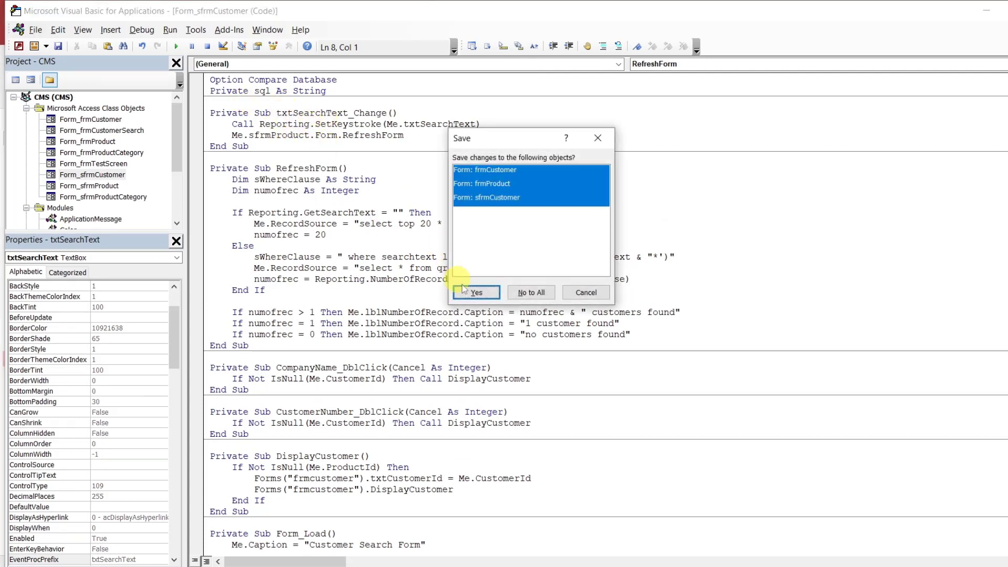
left_click(475, 293)
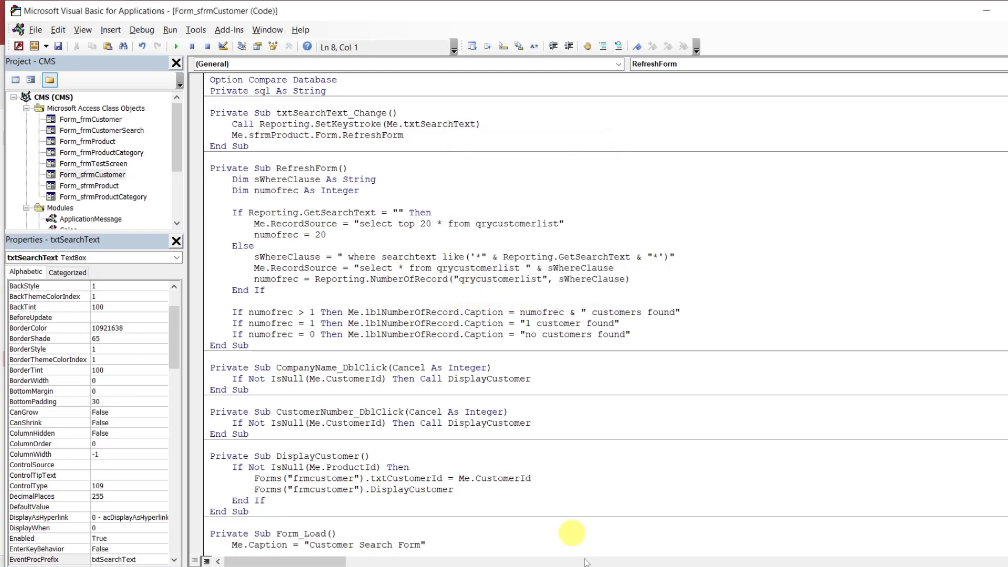
Switch to Access, close the frmCustomer and frmProduct designs, and open frmCustomer in Form view
left_click(599, 550)
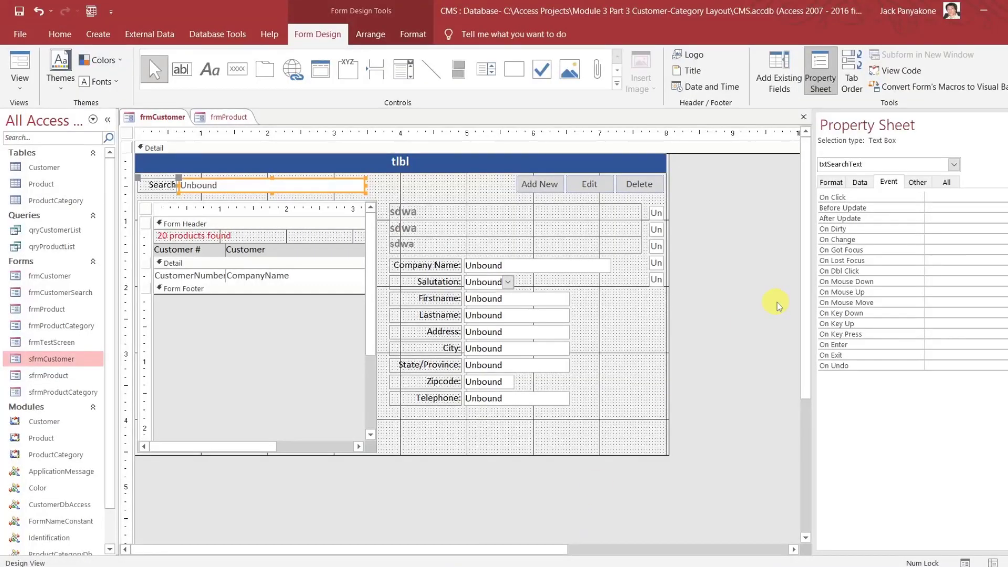
left_click(748, 312)
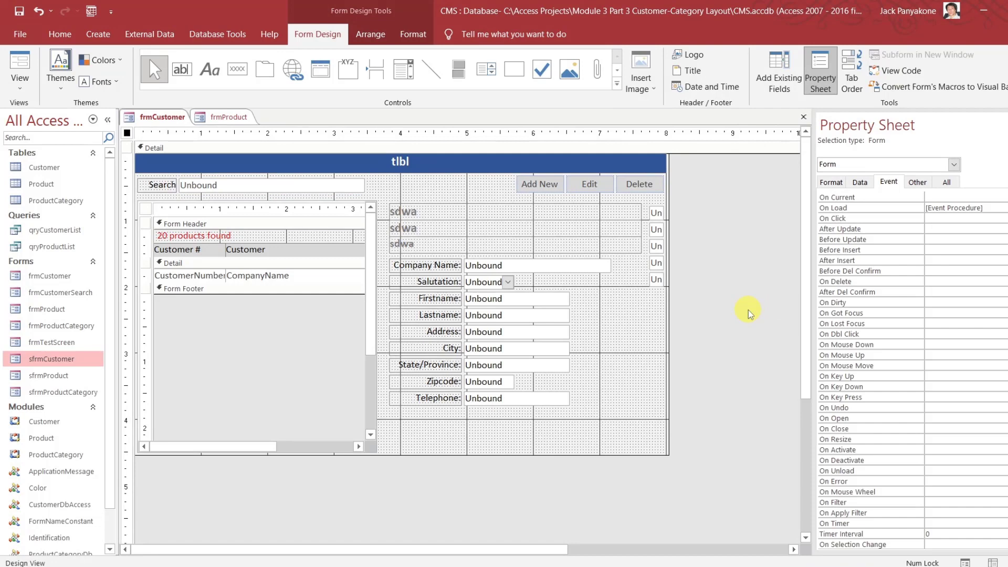
left_click(802, 117)
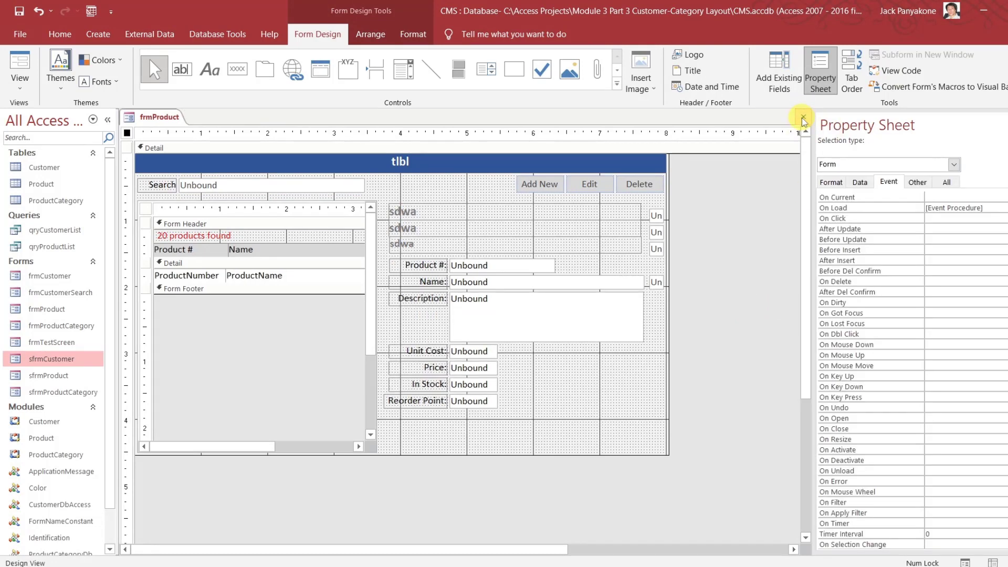
left_click(802, 117)
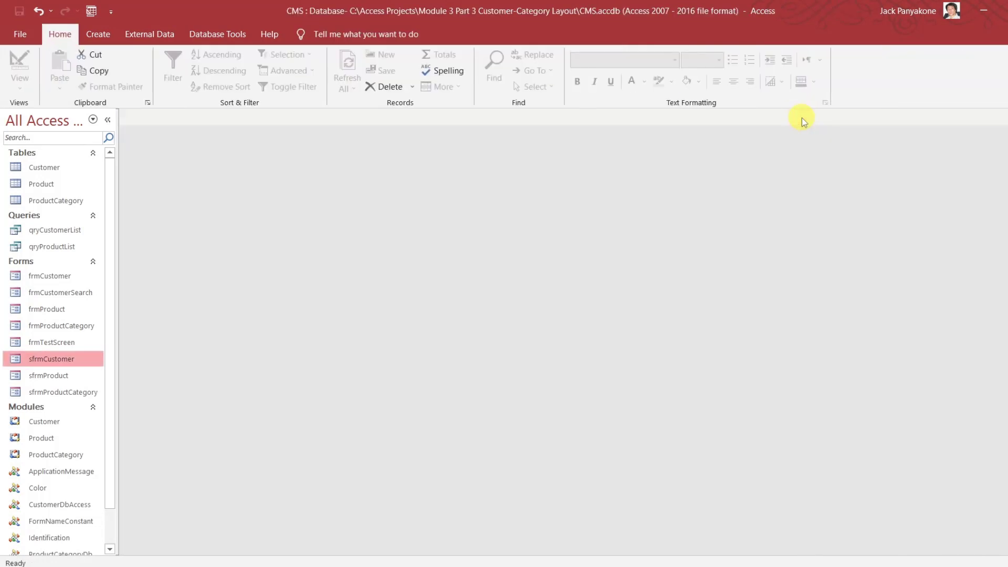
double_click(59, 277)
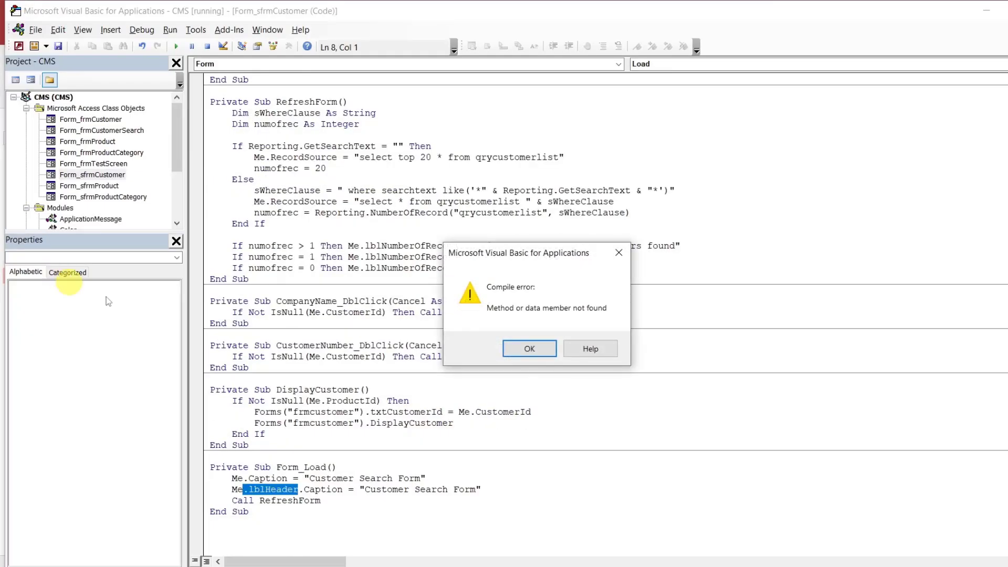
Delete the Me.Caption and Me.lblHeader.Caption lines from Form_Load in the sfrmCustomer code, allowing the project reset
left_click(533, 351)
left_click(503, 488)
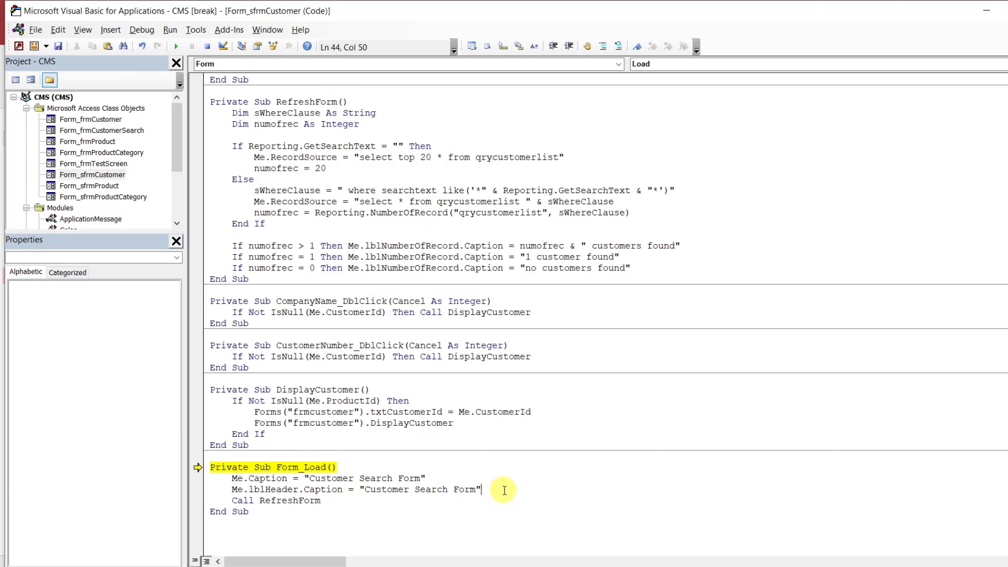
key("shift+Up")
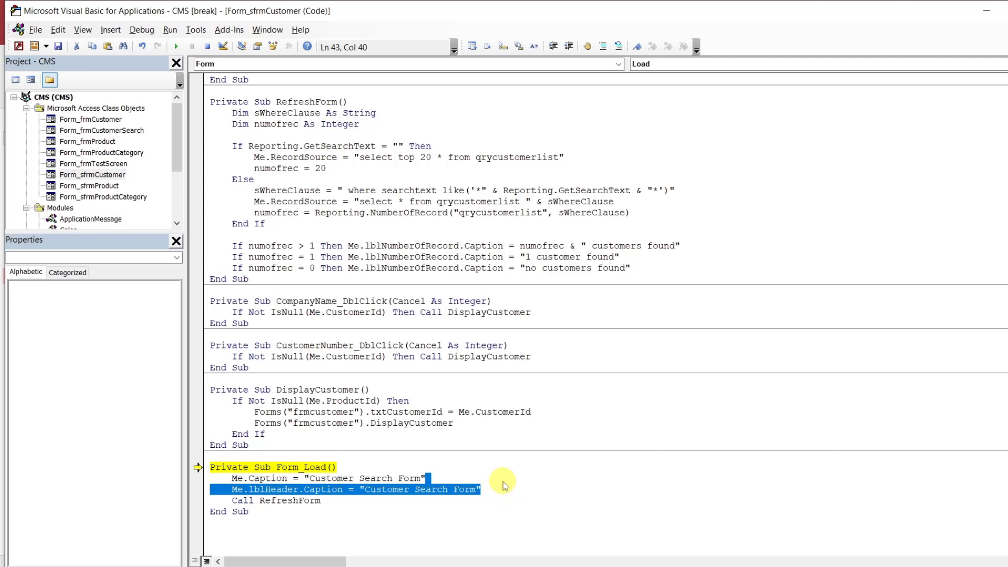
left_click(488, 467)
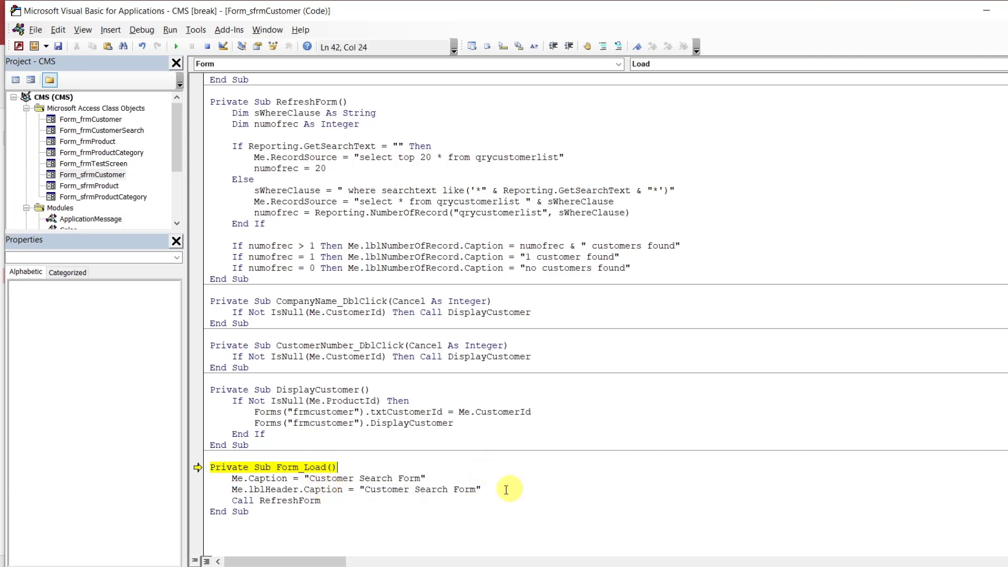
left_click_drag(505, 487, 495, 465)
key("Delete")
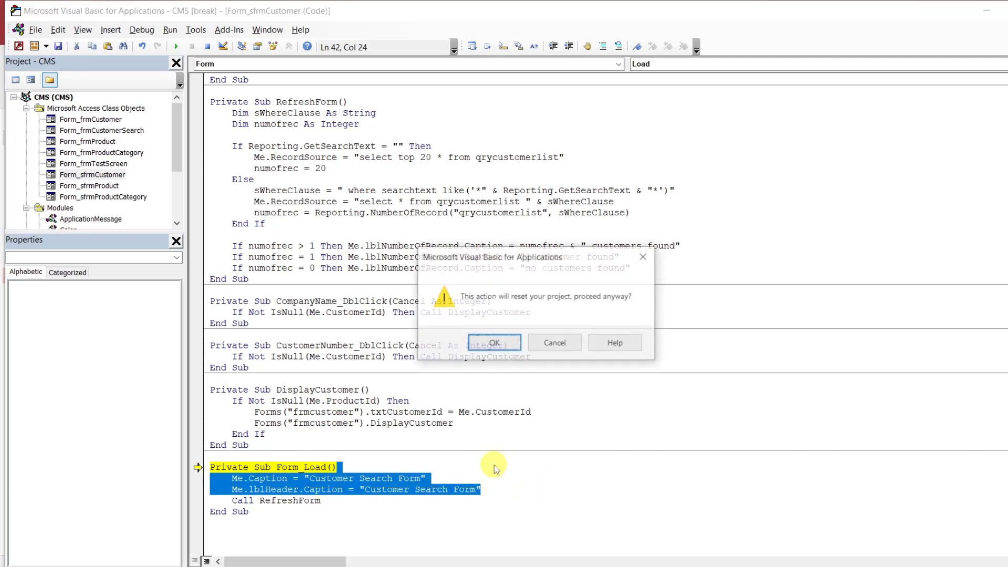
left_click(490, 341)
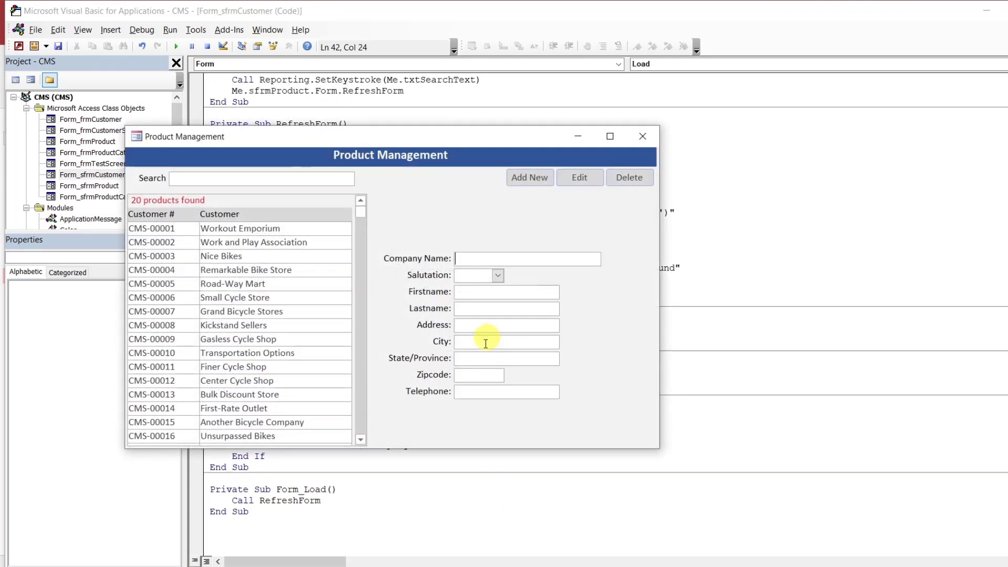
Close the running customer form and save the changes to frmCustomer and sfrmCustomer
left_click(645, 140)
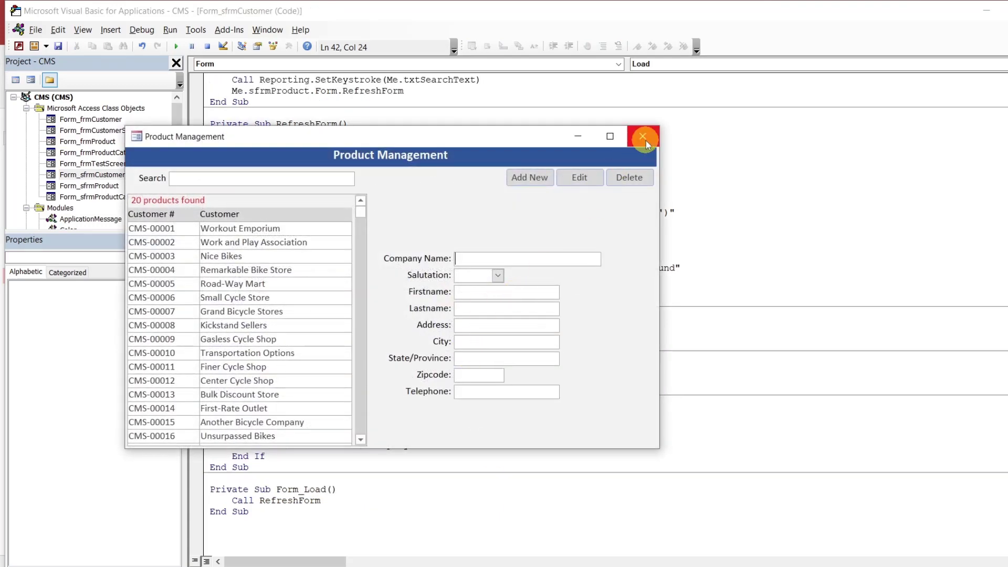
left_click(476, 292)
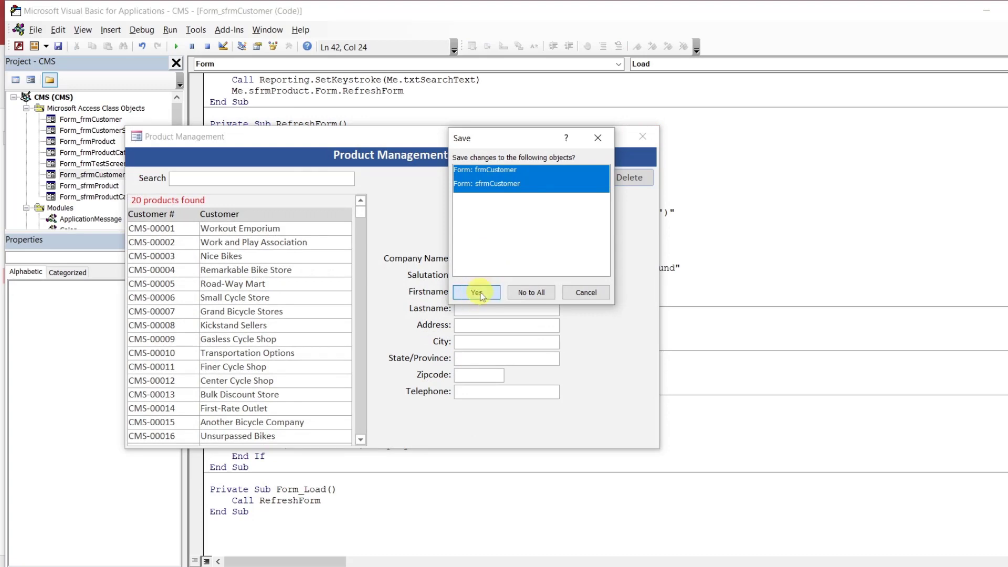
Switch to the Visual Basic editor and examine the RefreshForm call in Form_Load of the sfrmProduct code
mouse_move(580, 564)
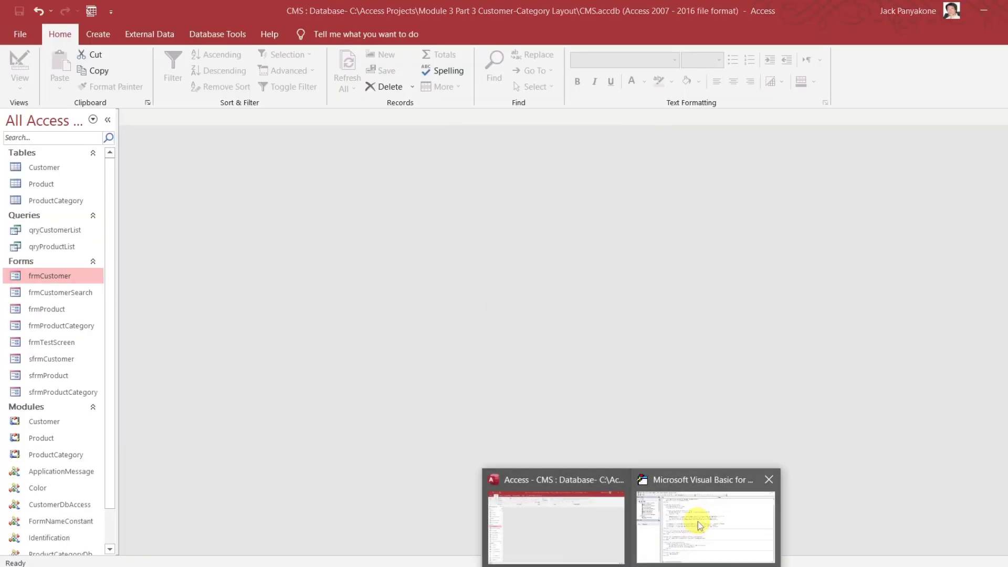
left_click(698, 521)
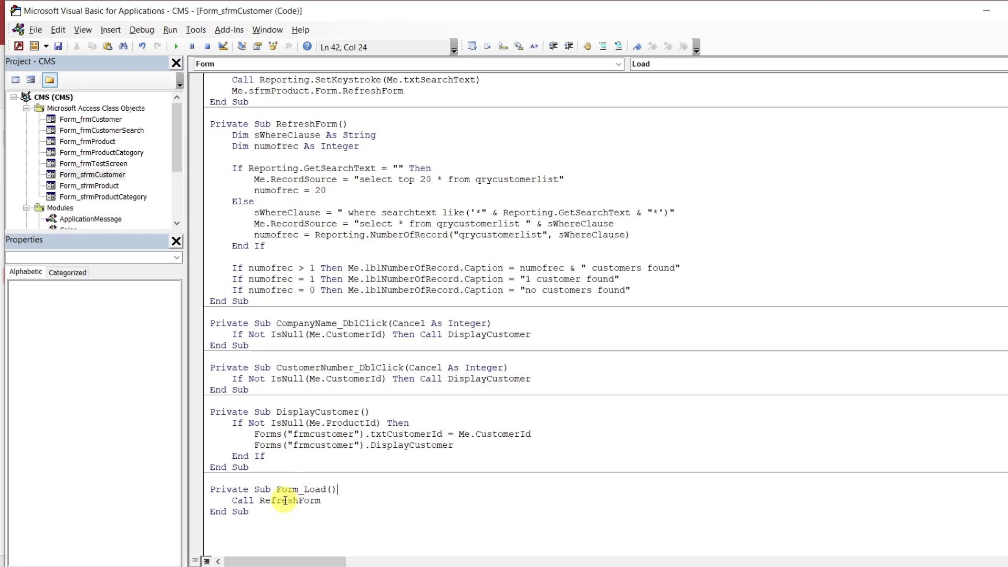
left_click(107, 189)
double_click(107, 187)
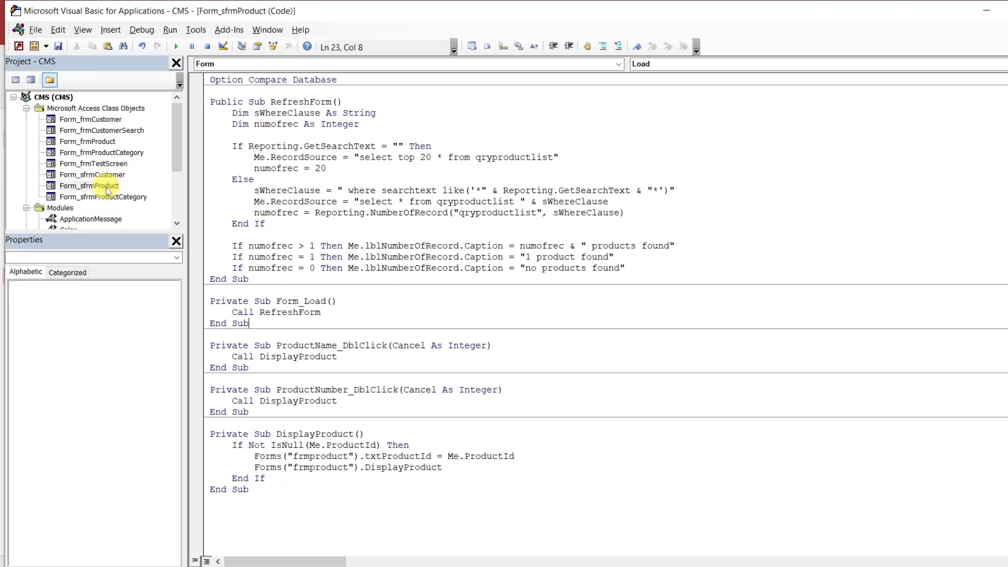
double_click(289, 312)
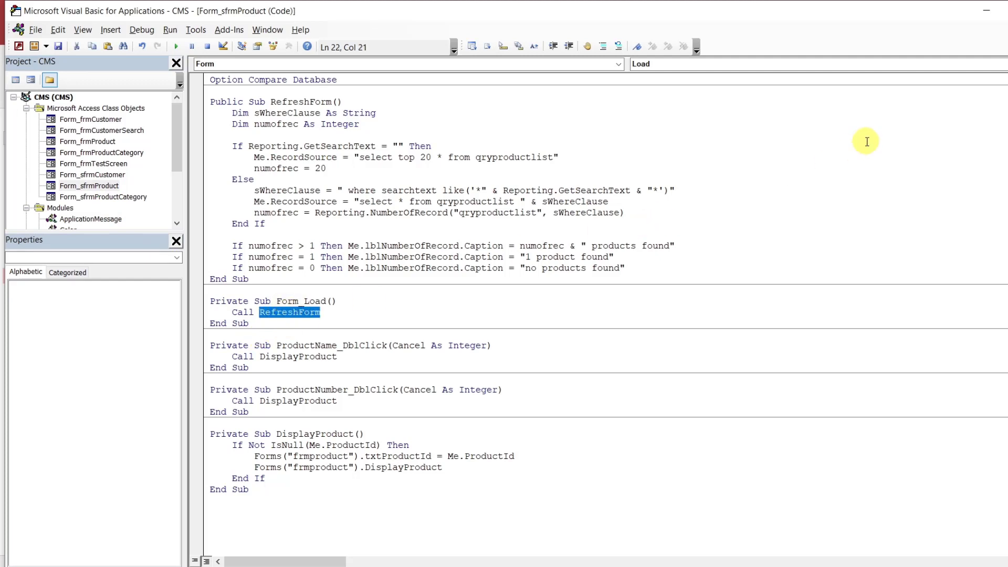
Return to the sfrmCustomer code, switch to Access, and open frmCustomer in Form view to check its customer list
key("ctrl+Tab")
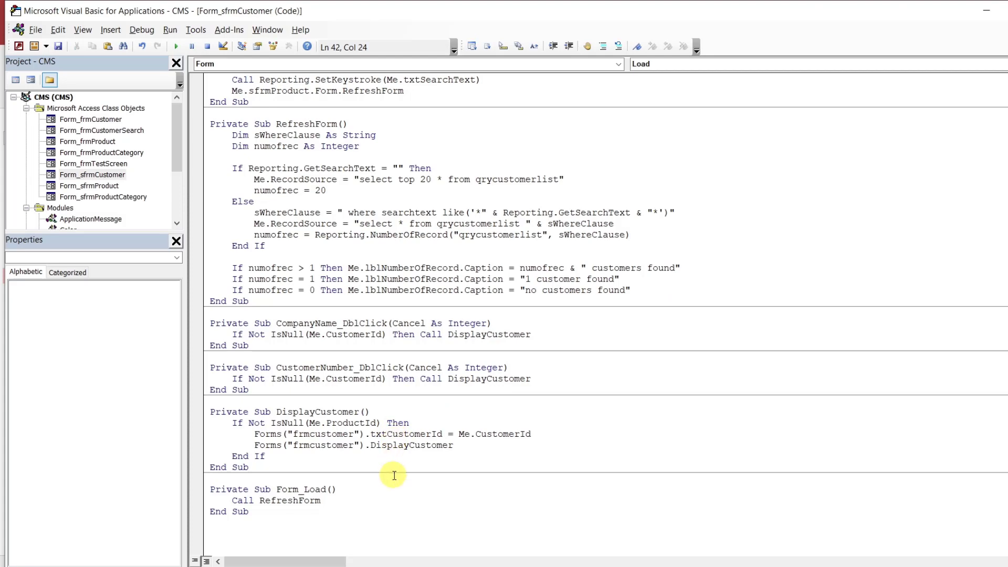
mouse_move(549, 559)
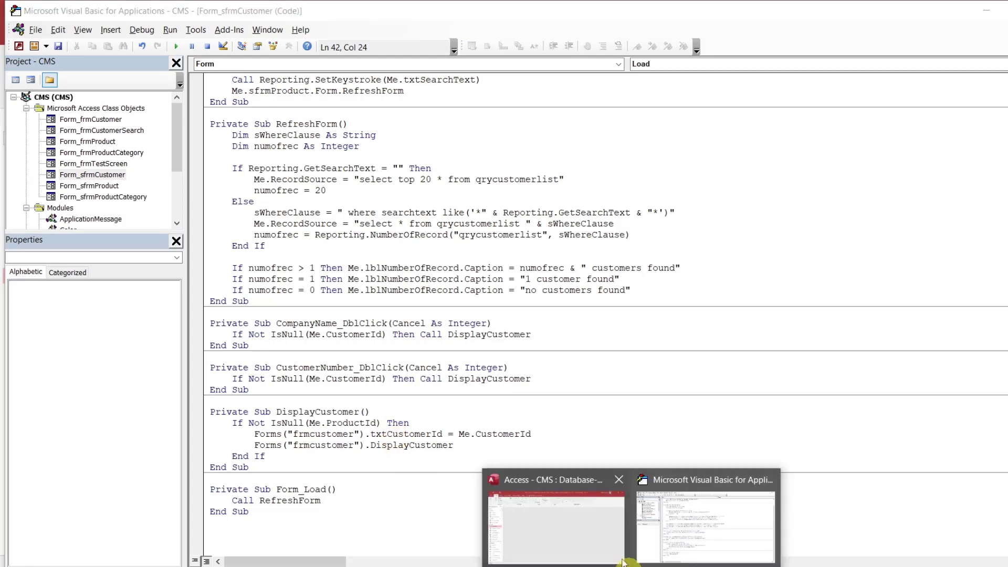
left_click(602, 535)
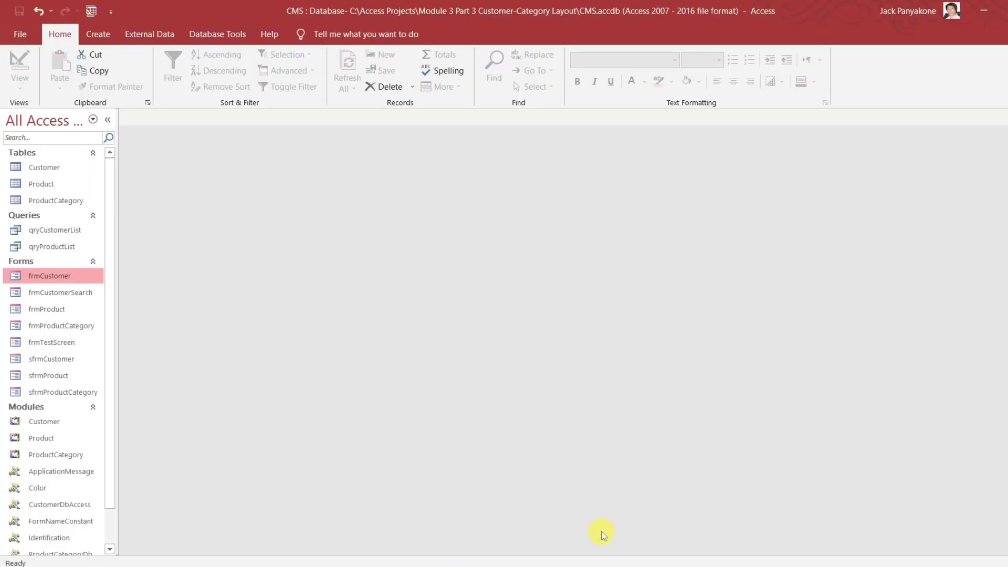
double_click(61, 277)
left_click_drag(300, 141, 382, 129)
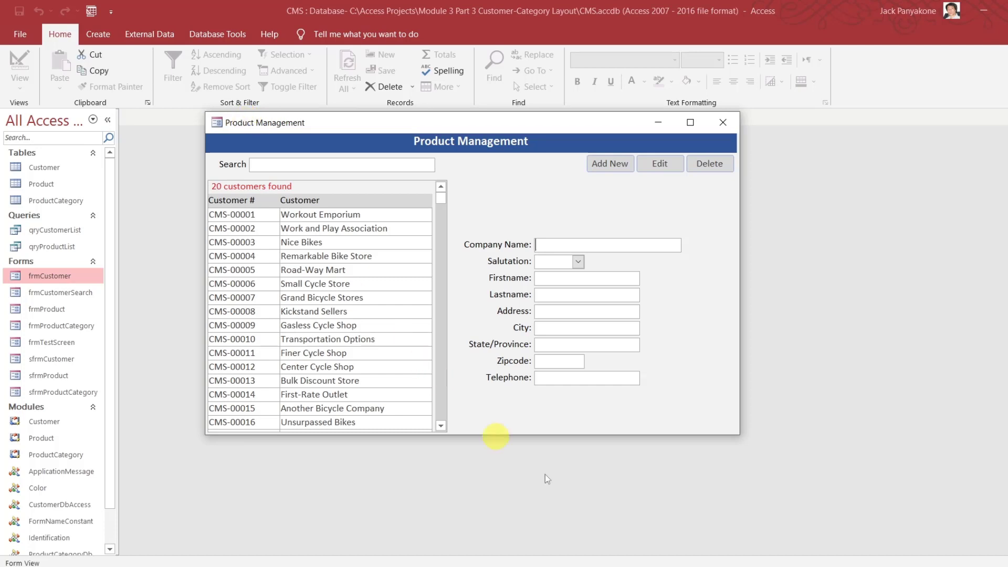
In the Visual Basic editor, set both Me.Caption and Me.lblHeader.Caption in frmCustomer's PresetControl to "Customer Management"
left_click(612, 563)
left_click(711, 536)
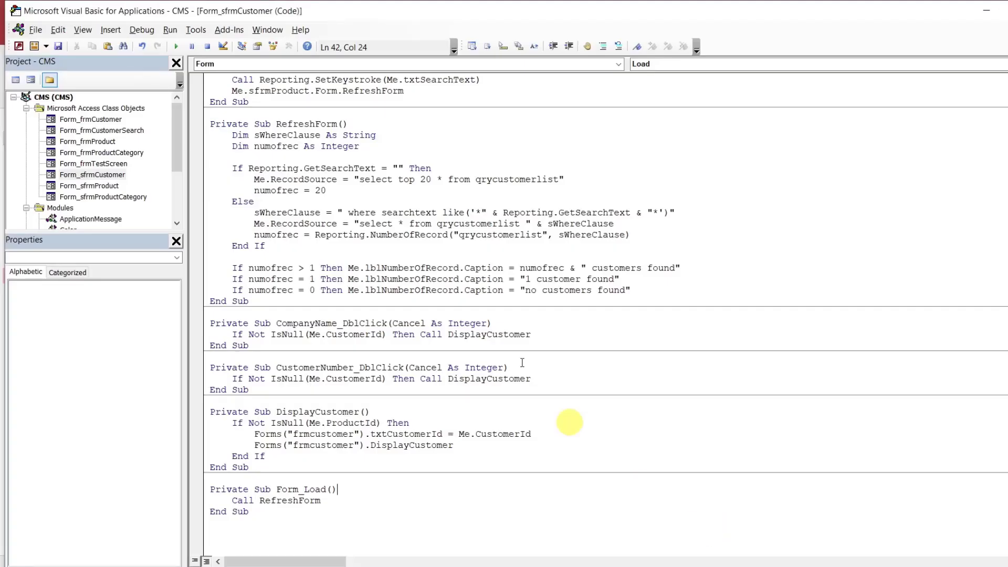
double_click(99, 123)
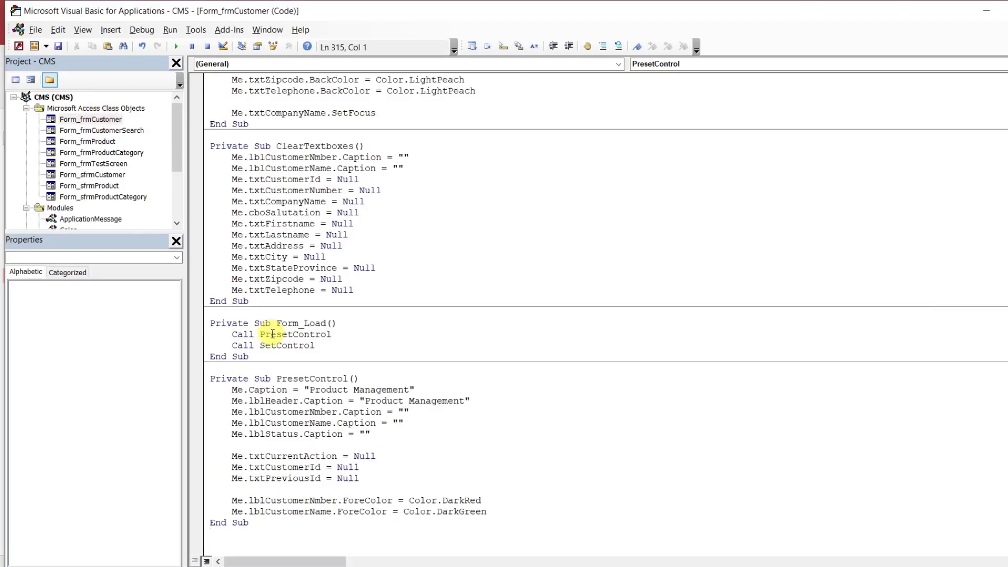
double_click(336, 391)
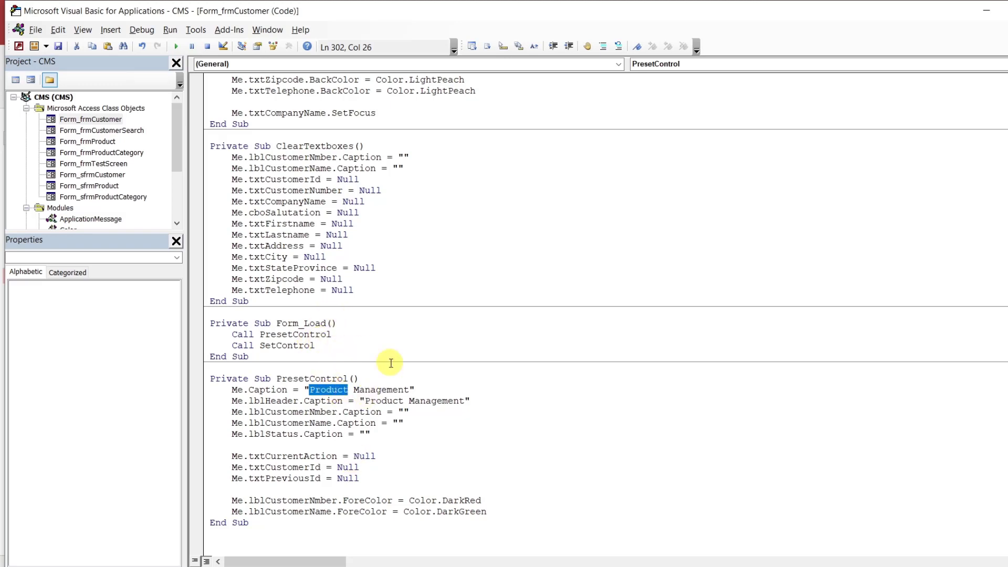
type("Customer")
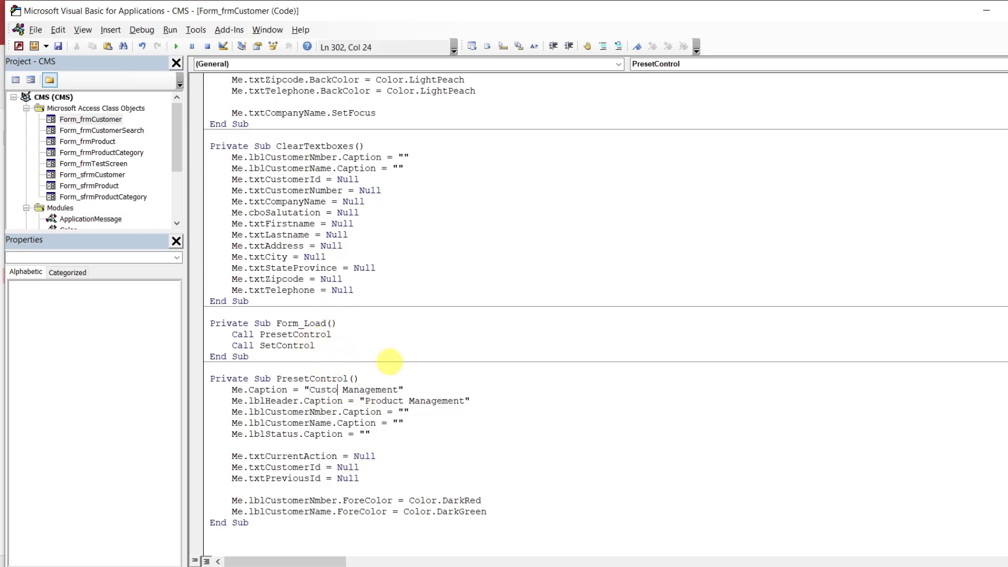
double_click(391, 402)
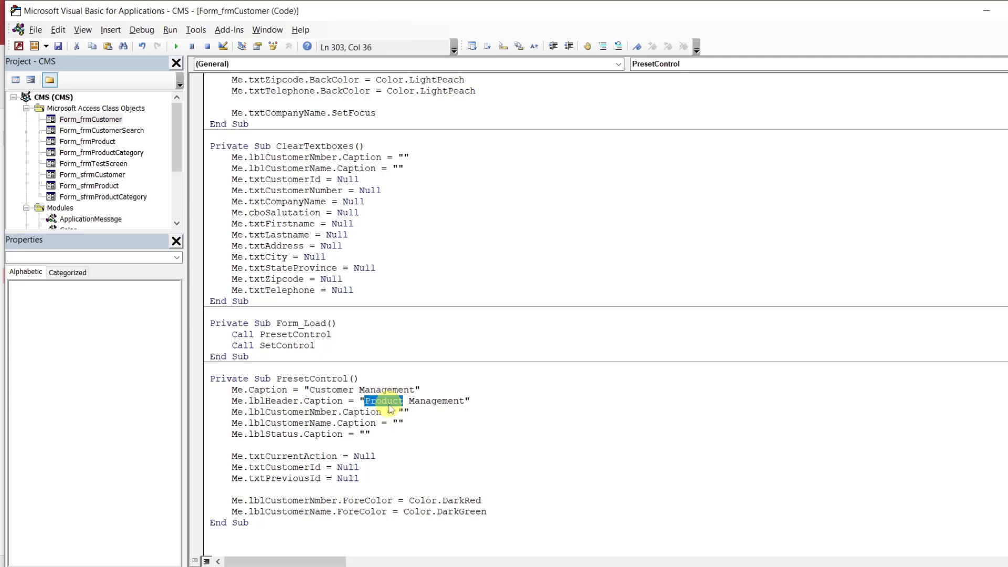
type("Cus")
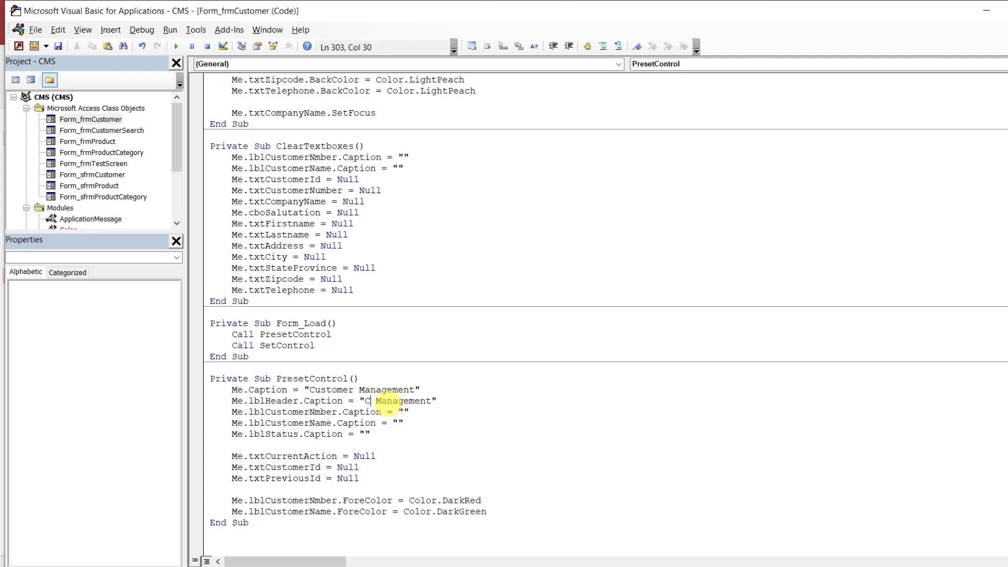
type("tomer")
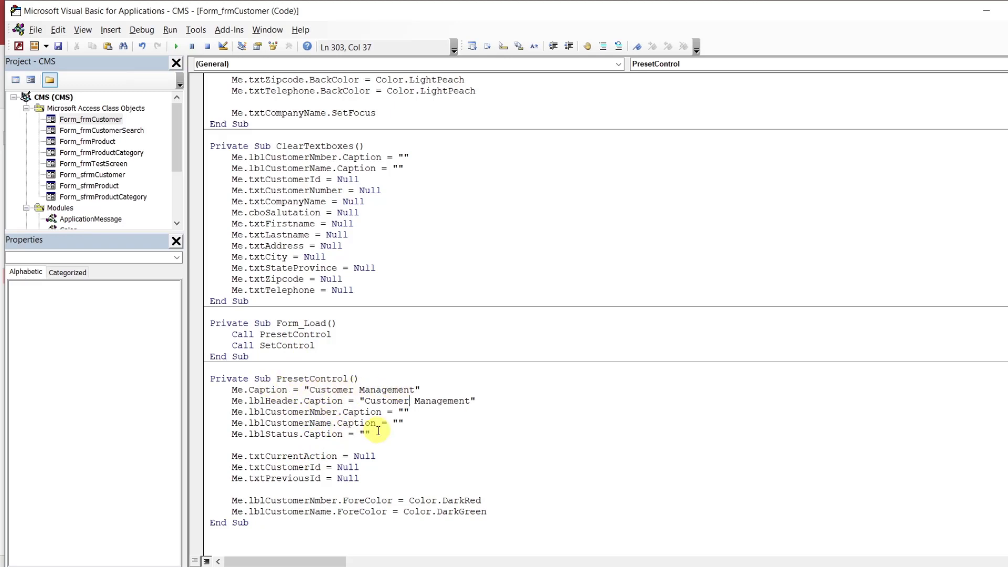
left_click(401, 437)
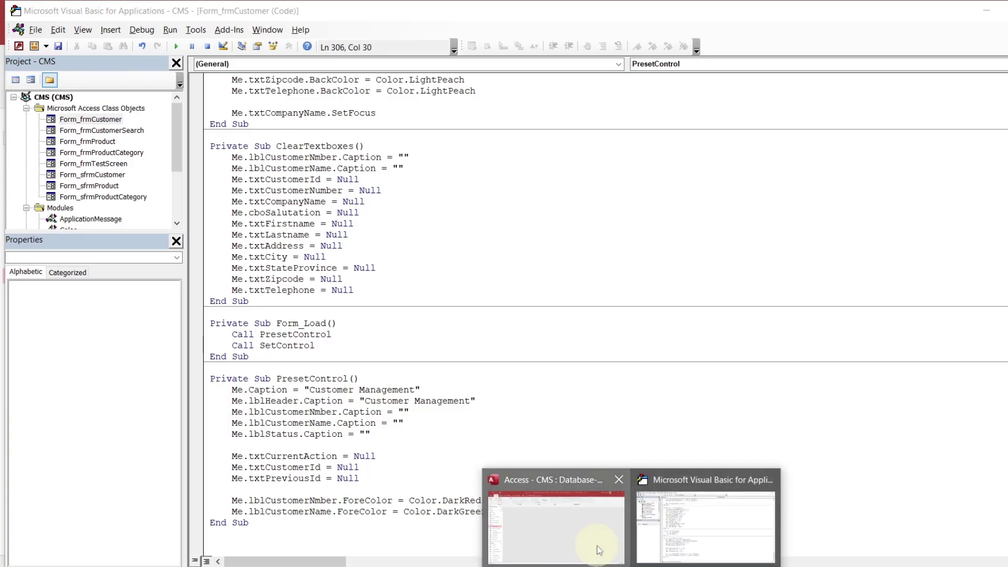
Switch to Access, close and reopen frmCustomer, and try to display the Workout Emporium customer from the list
left_click(593, 543)
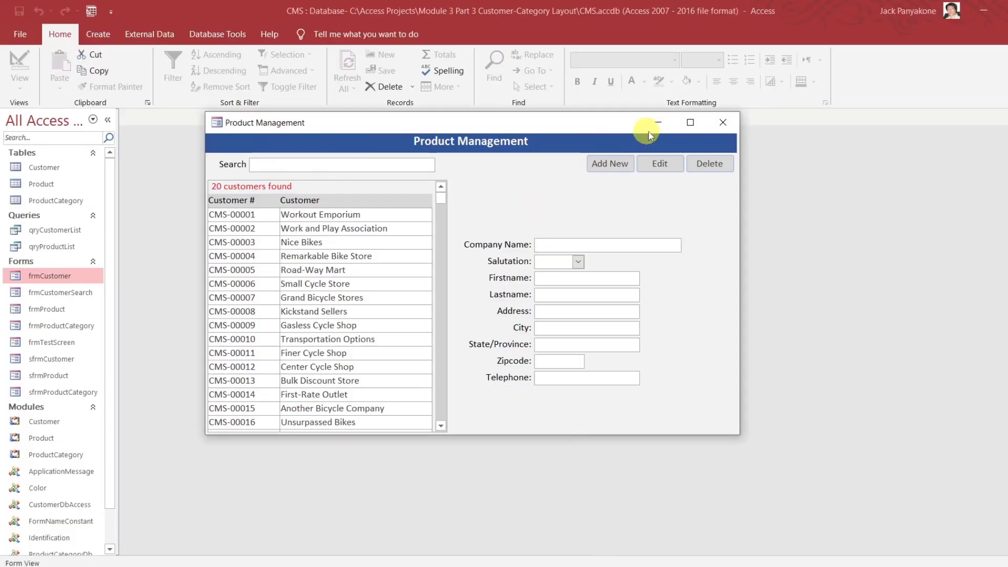
left_click(731, 128)
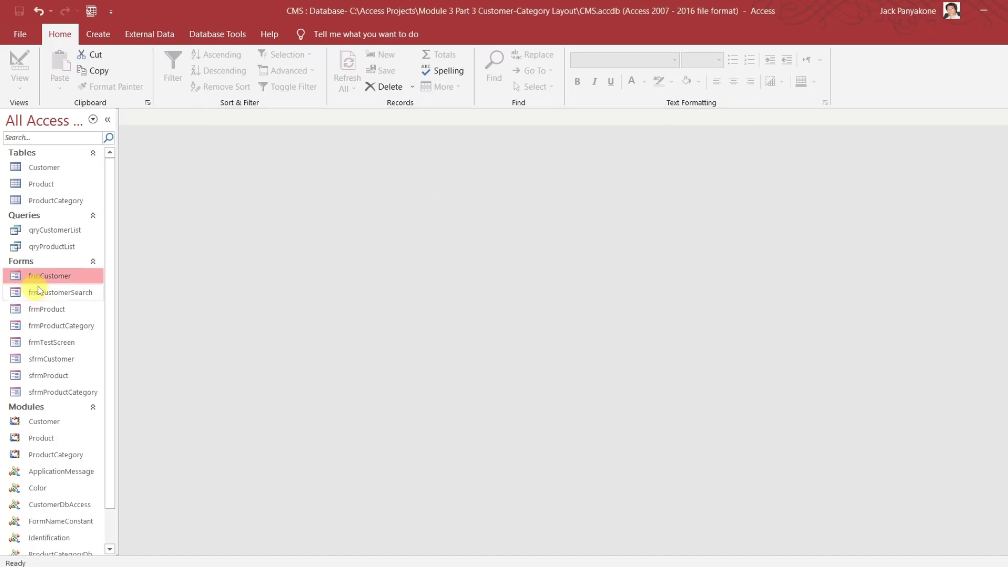
double_click(46, 286)
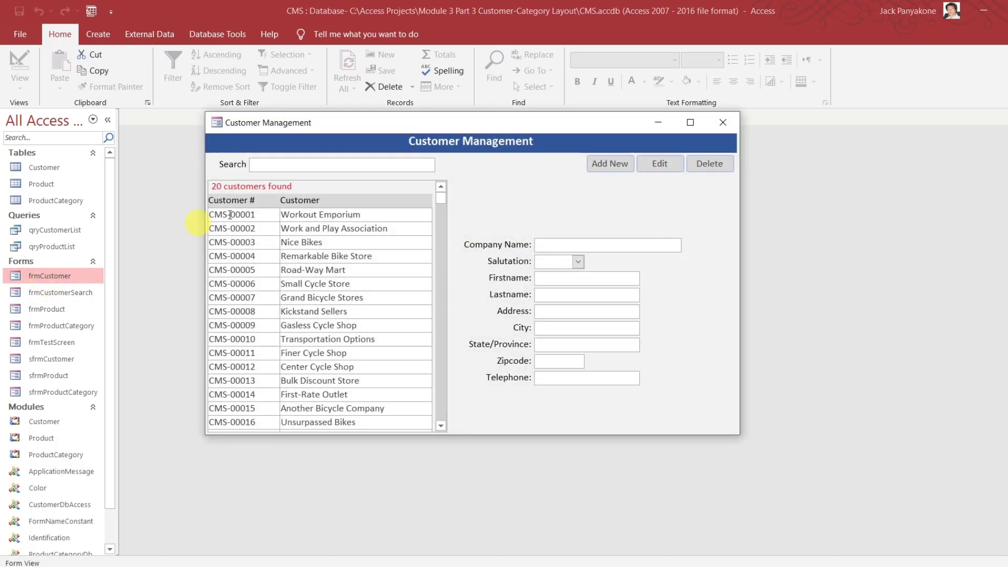
double_click(308, 214)
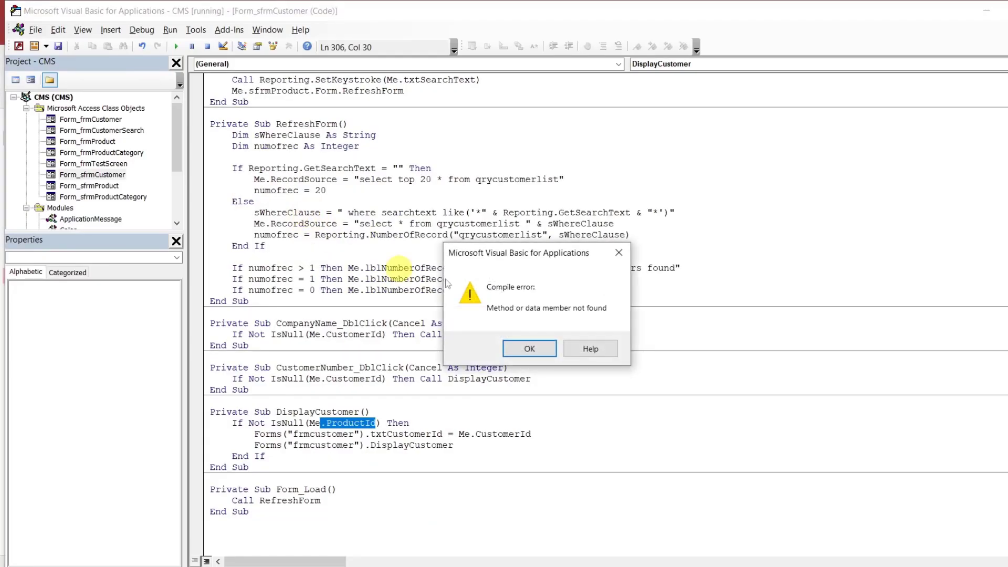
Dismiss the compile error, replace Me.ProductId with Me.CustomerId in sfrmCustomer's DisplayCustomer procedure, and resume the code
left_click(531, 348)
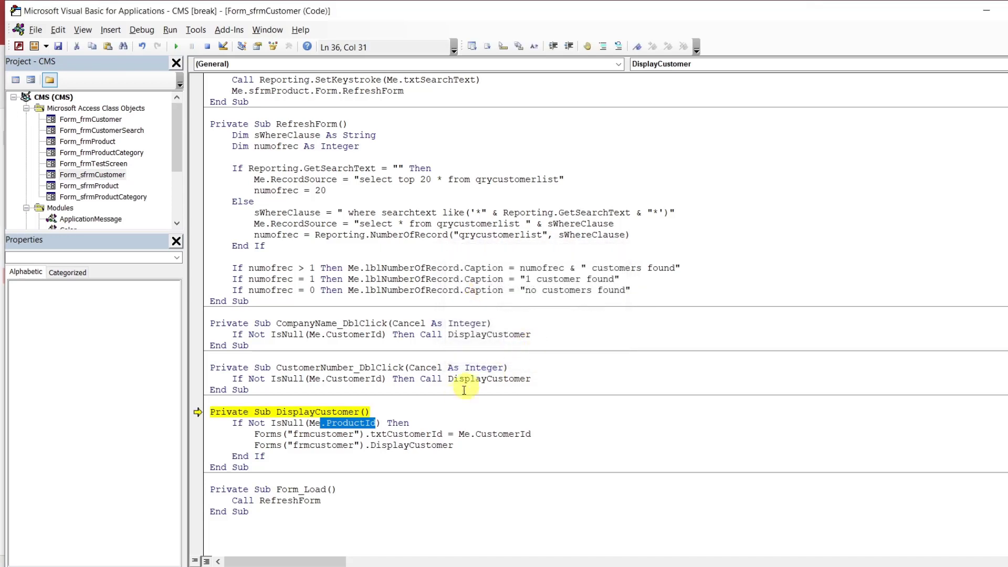
left_click(445, 422)
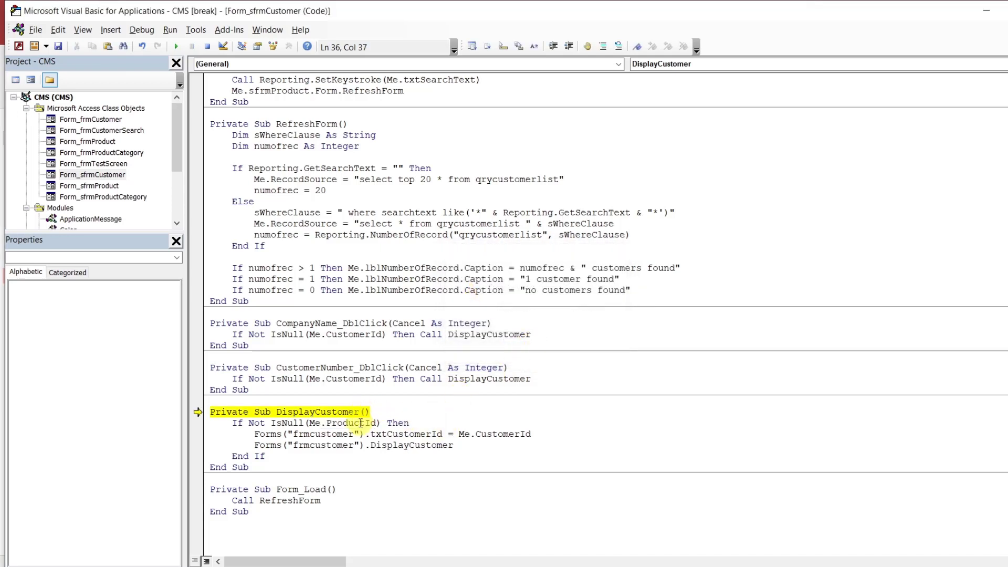
double_click(359, 423)
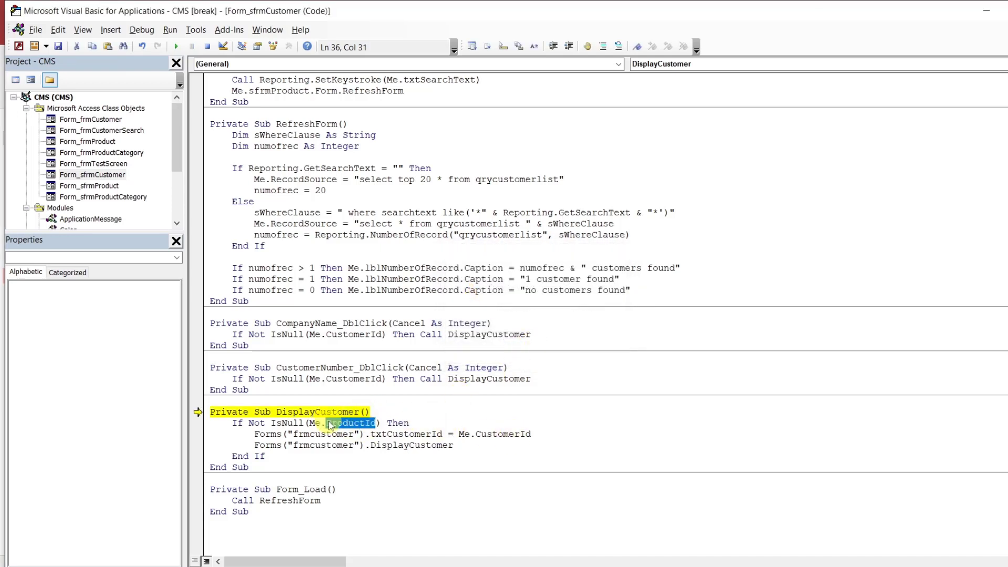
key("Delete")
type("cus")
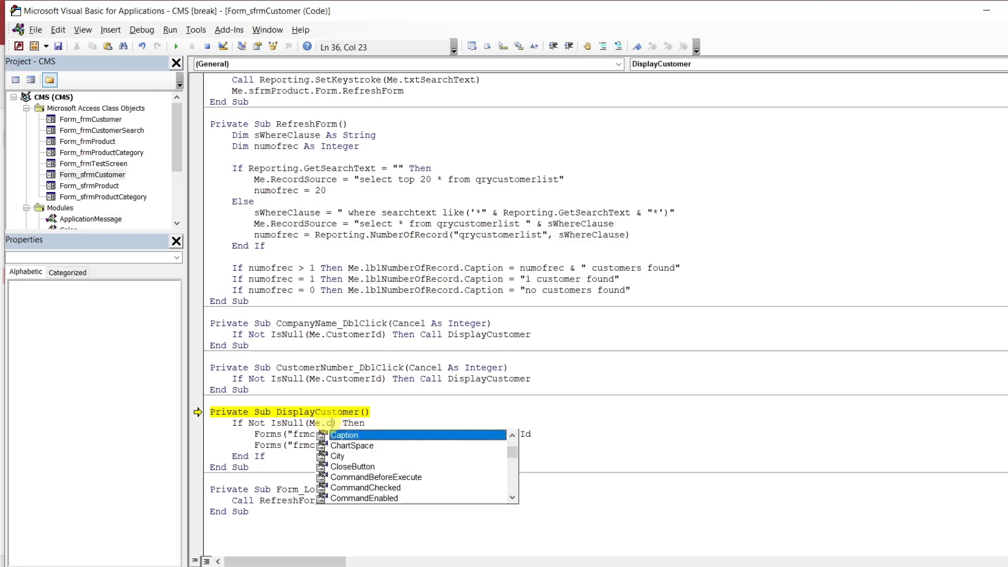
key("Down")
key("Up")
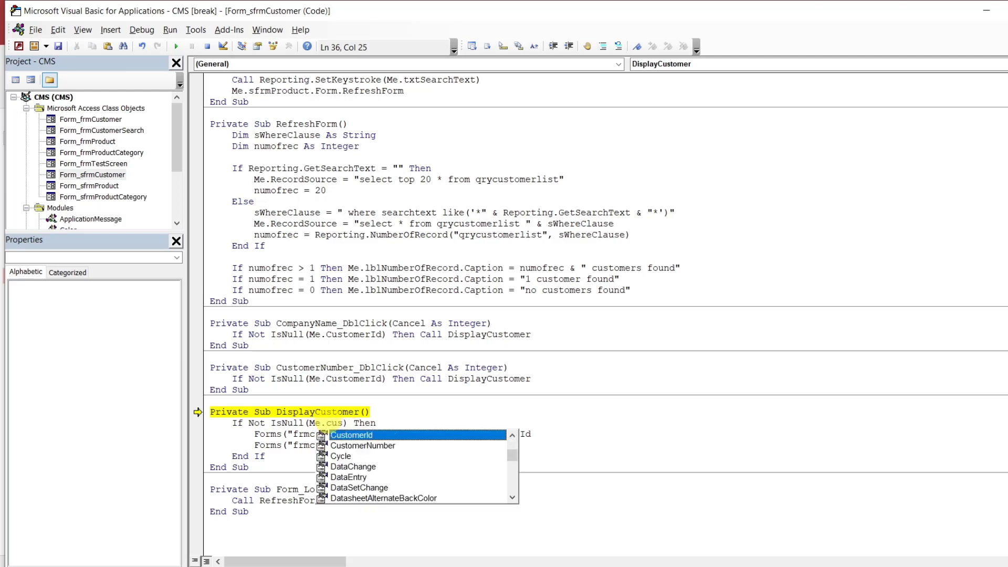
key("Tab")
left_click(365, 379)
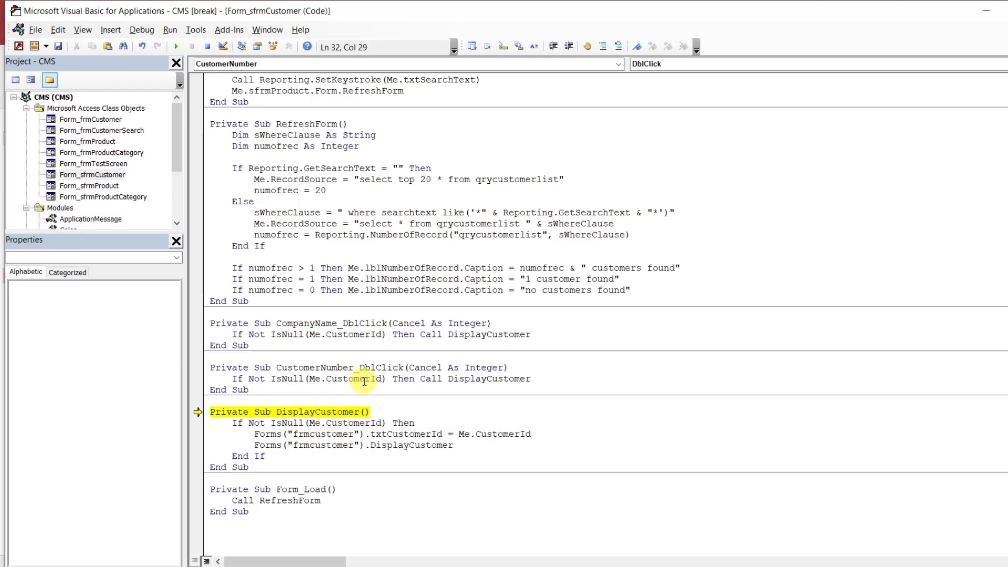
left_click(176, 47)
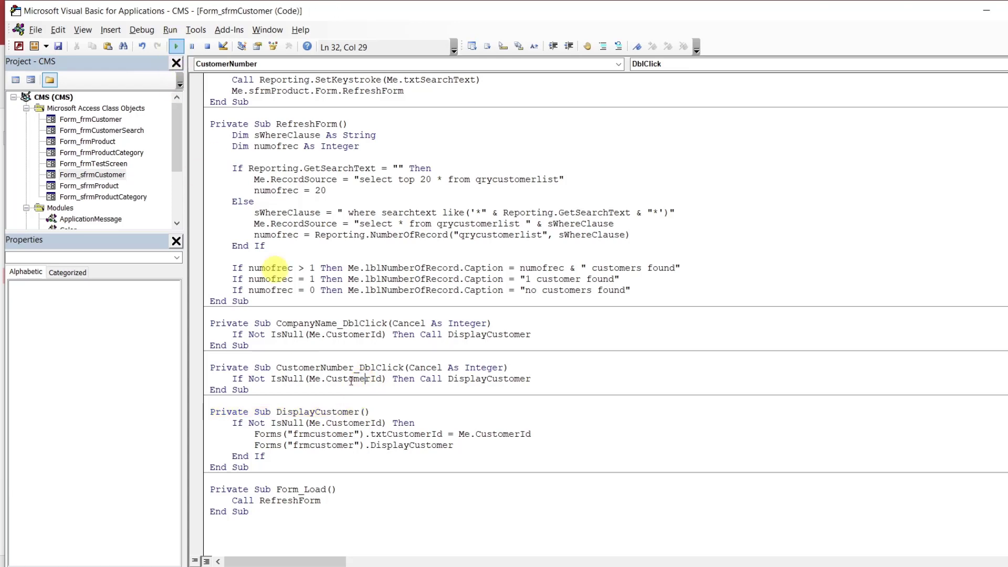
Switch to Access, display several customers from the list by company name and customer number, and search for "wo"
left_click(555, 546)
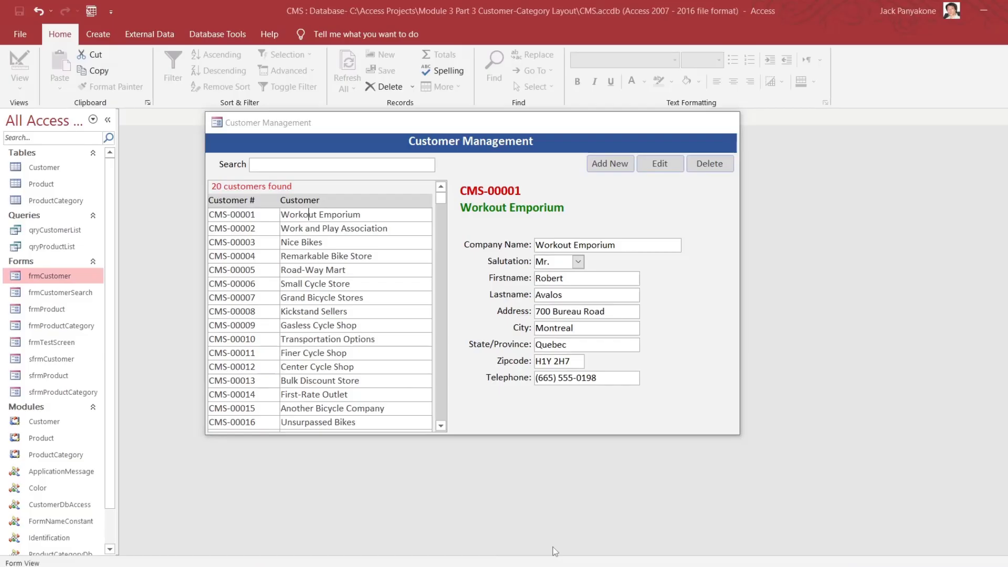
double_click(400, 297)
left_click(384, 325)
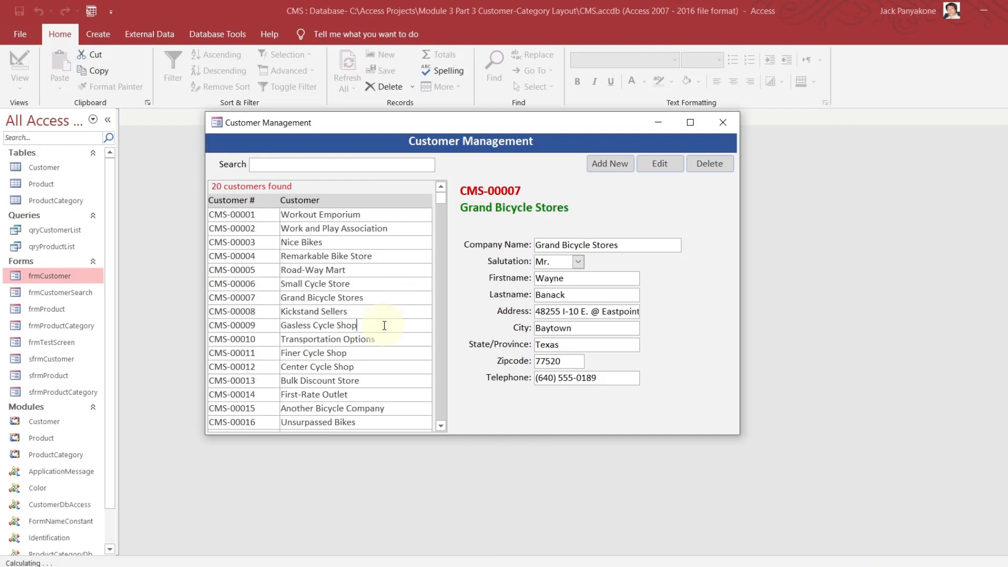
double_click(384, 325)
double_click(338, 243)
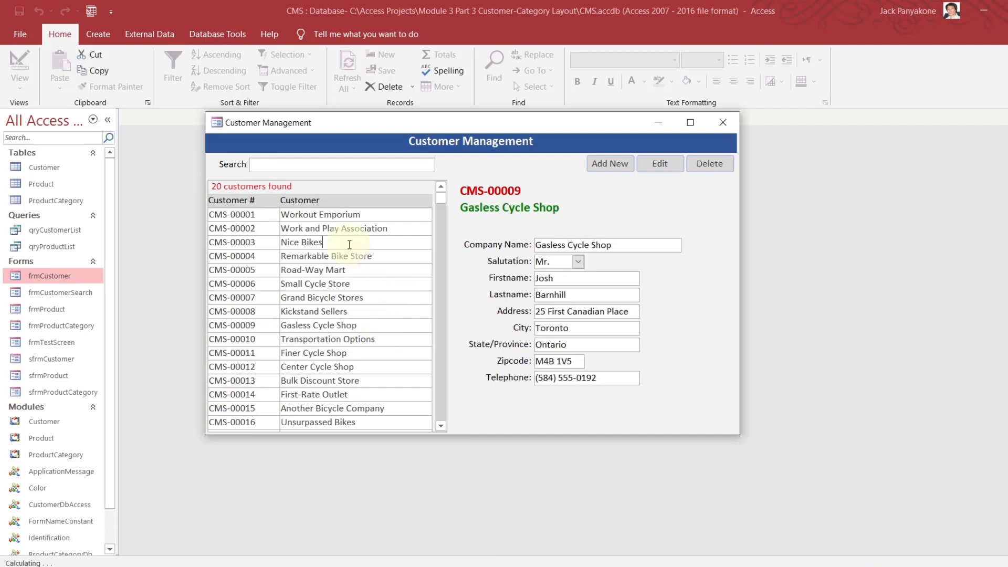
double_click(321, 215)
double_click(249, 243)
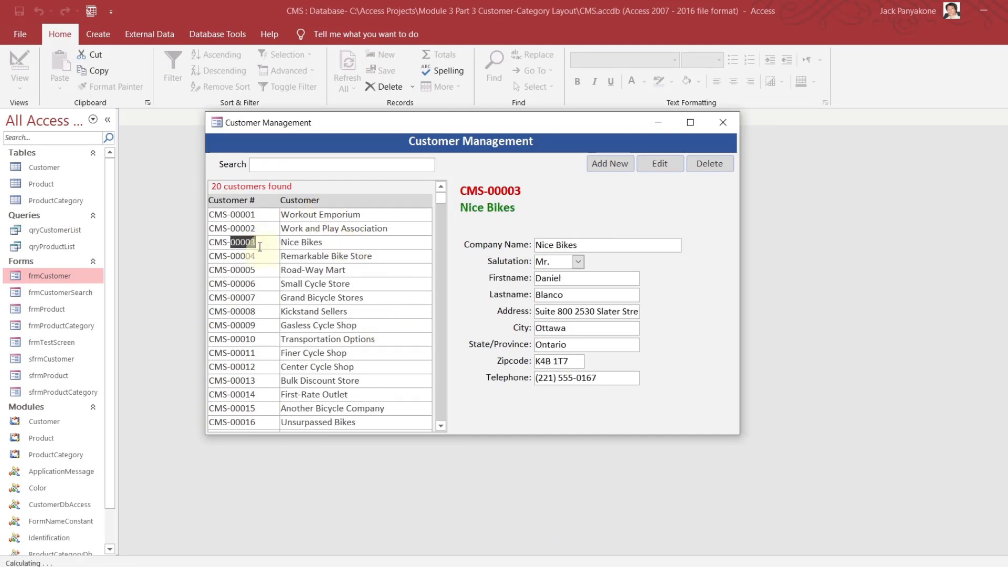
double_click(251, 325)
double_click(330, 408)
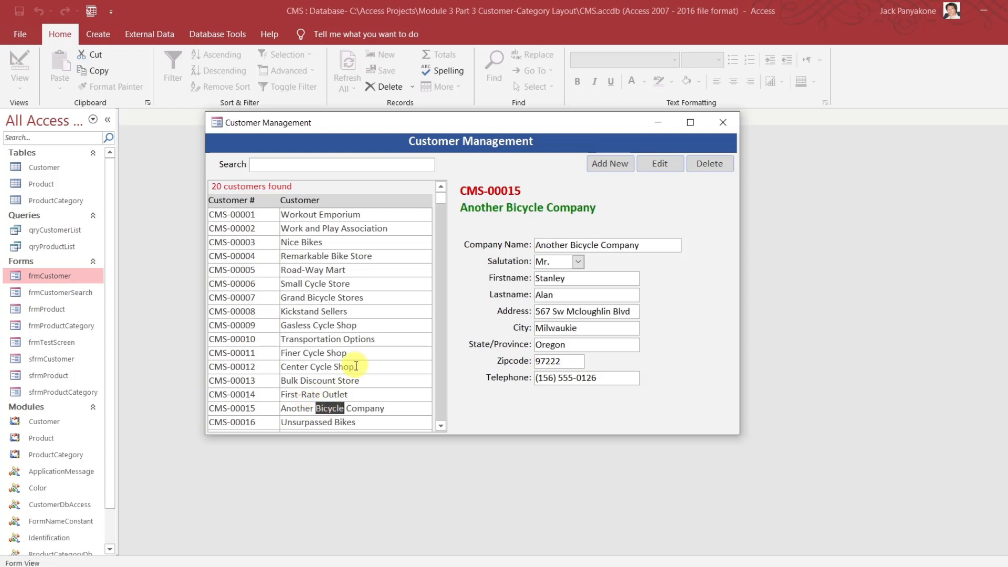
left_click(356, 167)
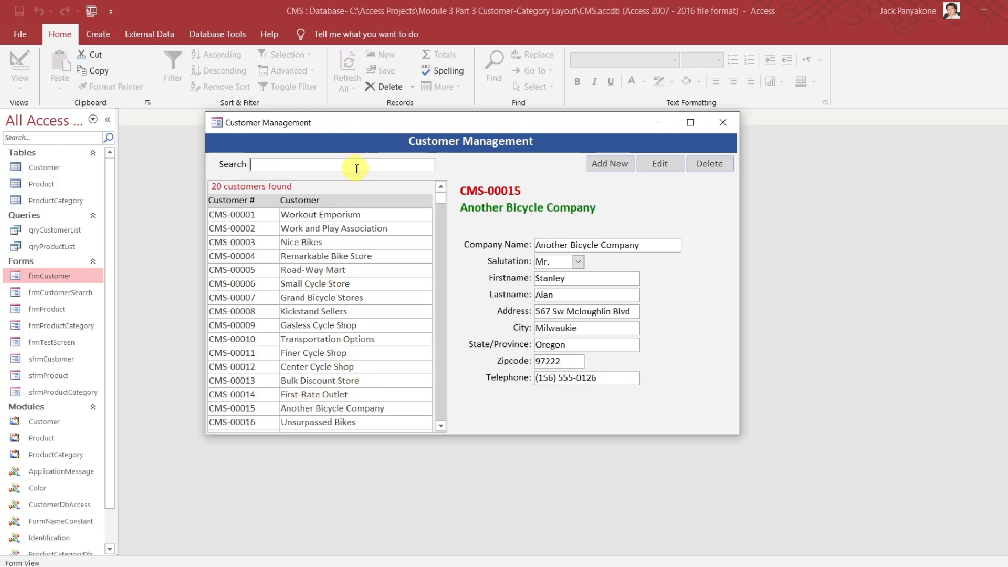
type("wo")
Switch to the Visual Basic editor and change Me.sfrmProduct to Me.sfrmCustomer in the txtSearchText_Change procedure of the sfrmCustomer code
mouse_move(624, 561)
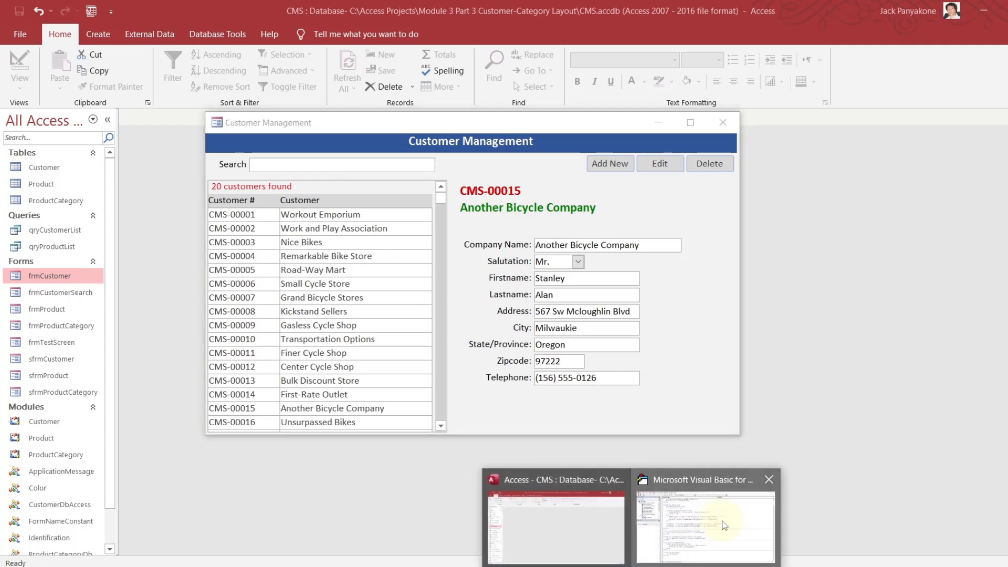
left_click(724, 522)
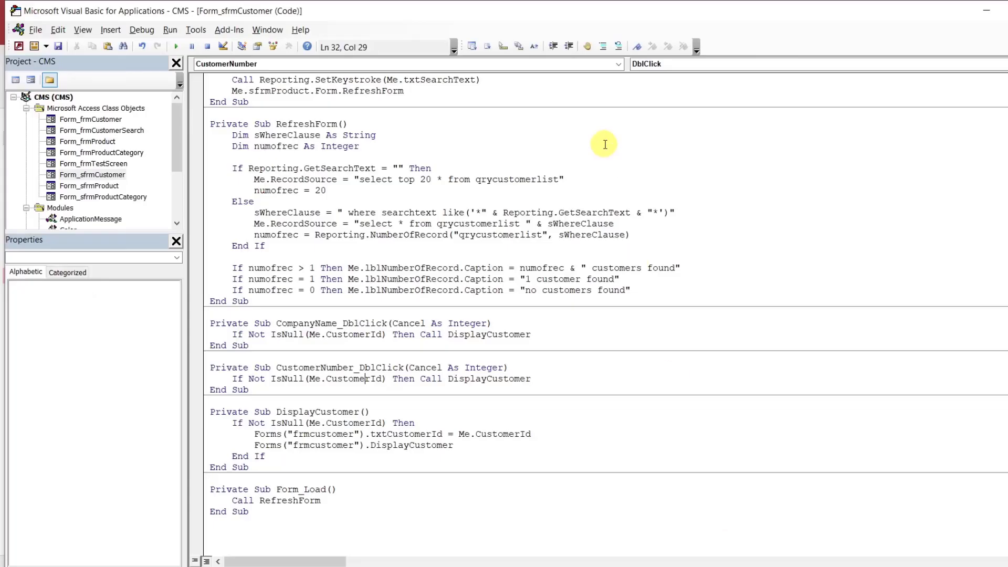
left_click(277, 90)
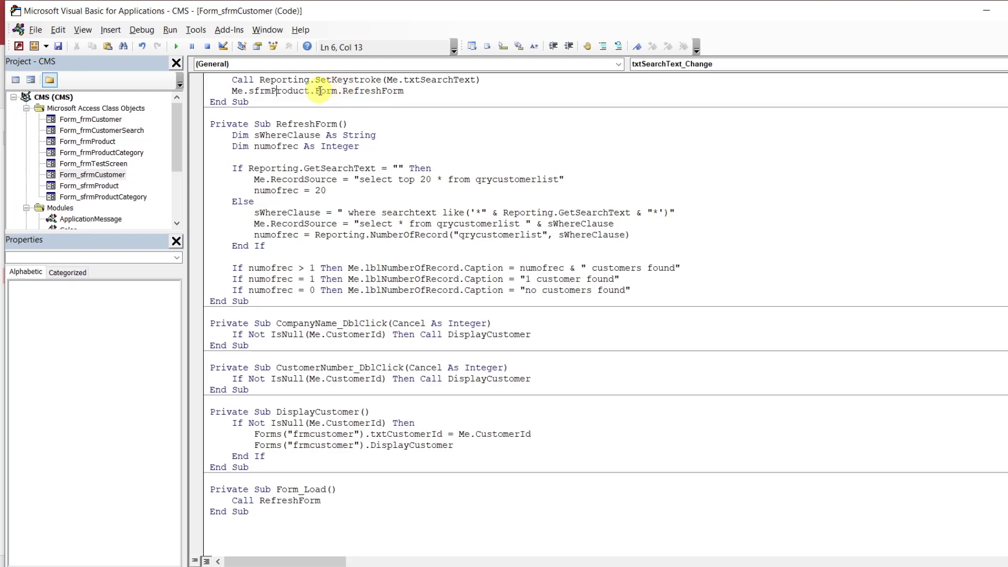
key("Delete")
key("Delete")
key("Delete")
key("Delete")
key("Delete")
key("Delete")
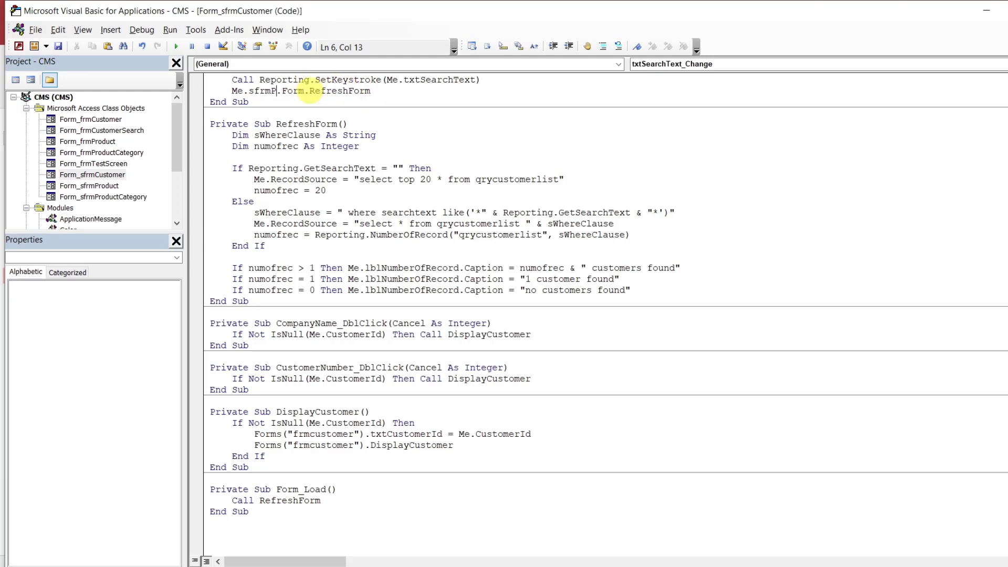
key("BackSpace")
type("customer")
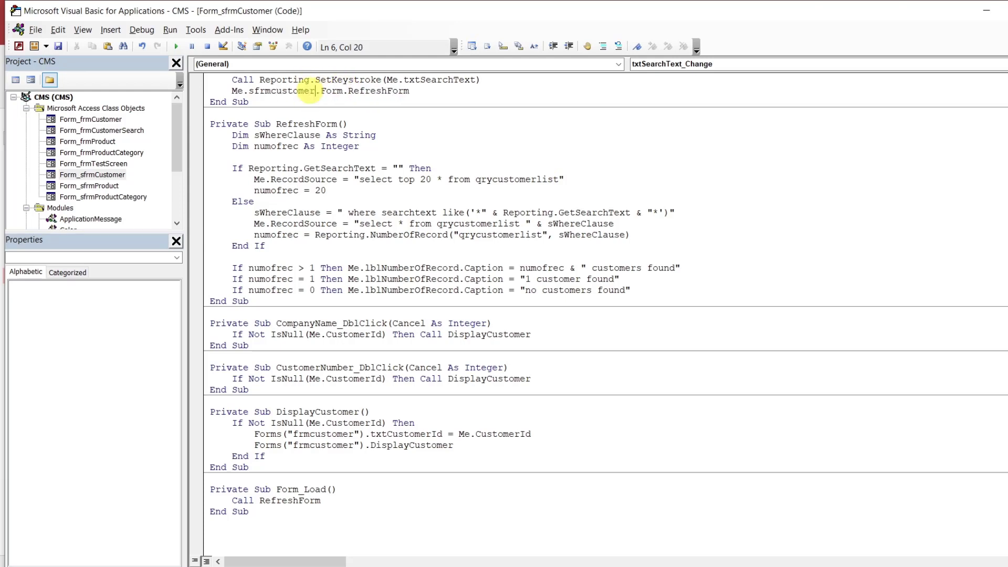
left_click(310, 104)
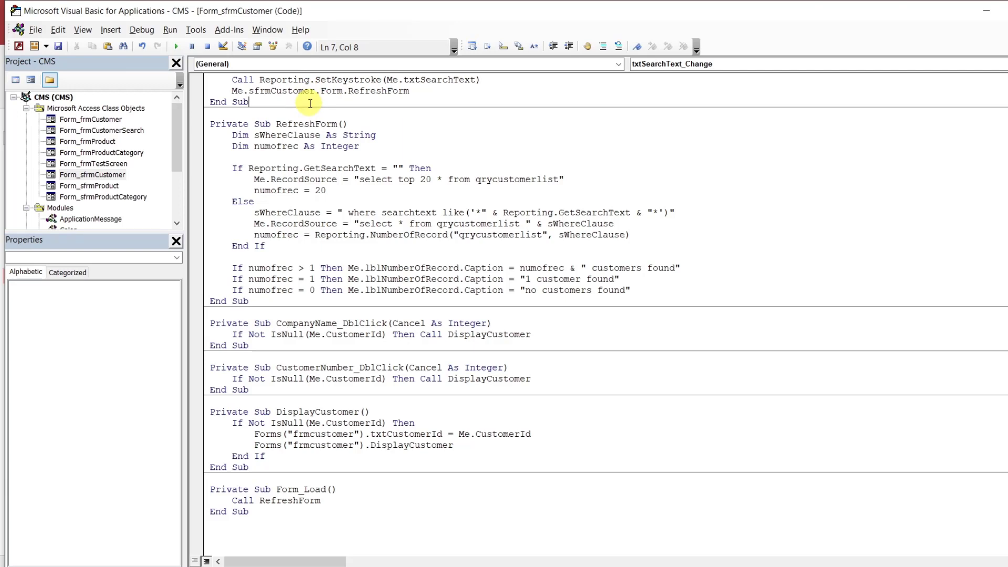
Switch to Access and test the customer form's search box with "001" and "csuso"
scroll(1003, 199, "up", 2)
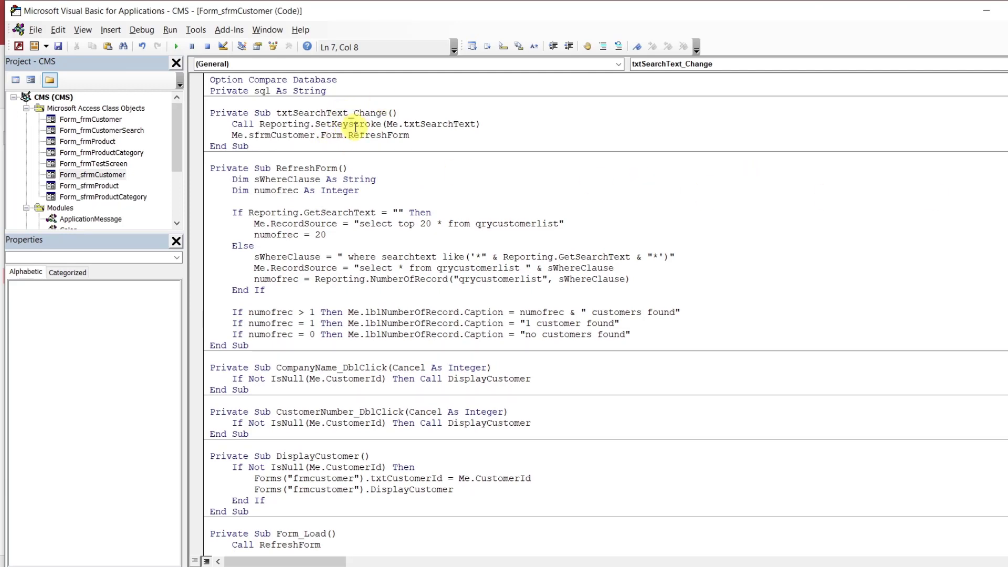
left_click(321, 137)
left_click(597, 519)
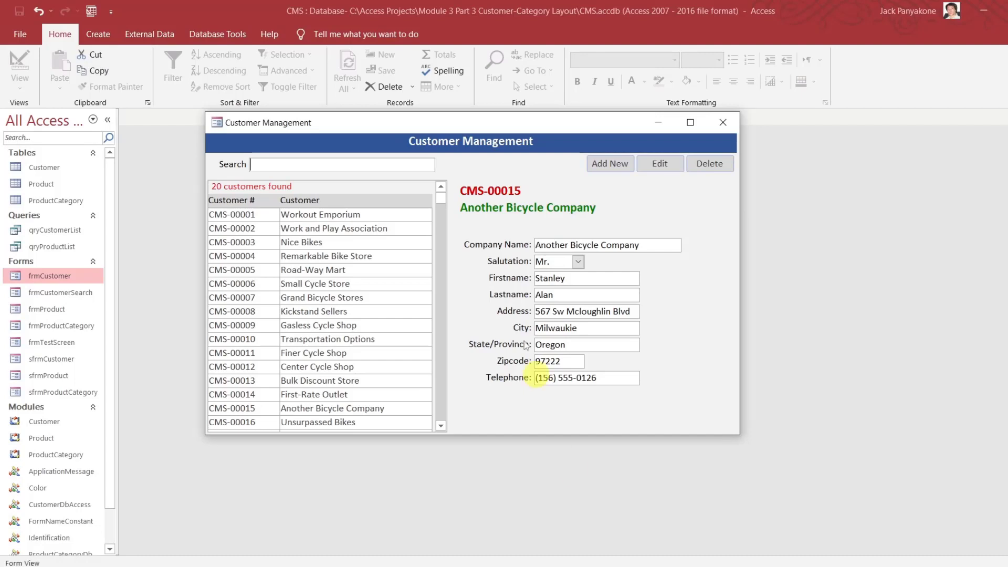
left_click(395, 164)
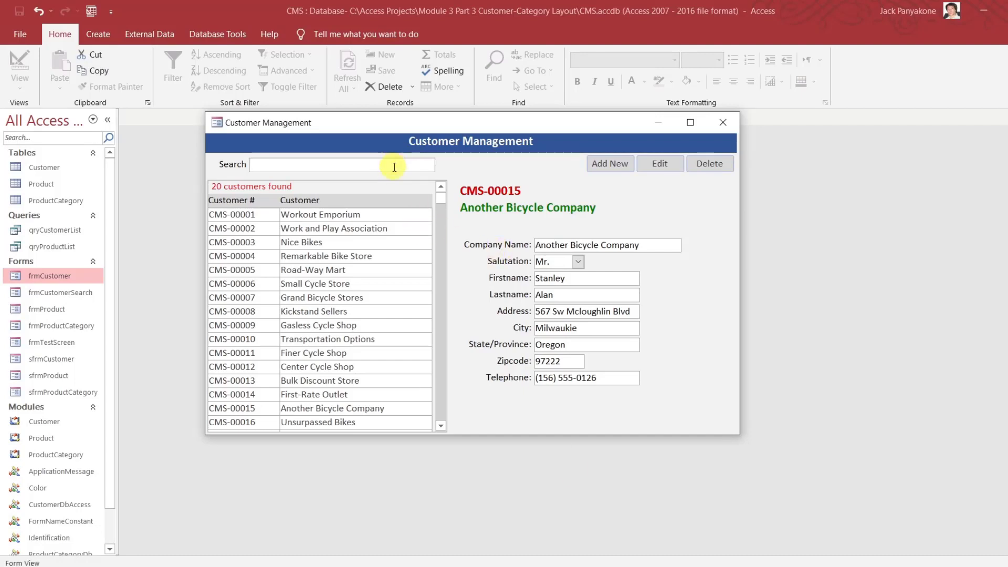
type("001")
key("BackSpace")
key("BackSpace")
key("BackSpace")
type("csuso")
Show frmCustomer in Design View and create an On Change event procedure for the txtSearchText search box
right_click(401, 122)
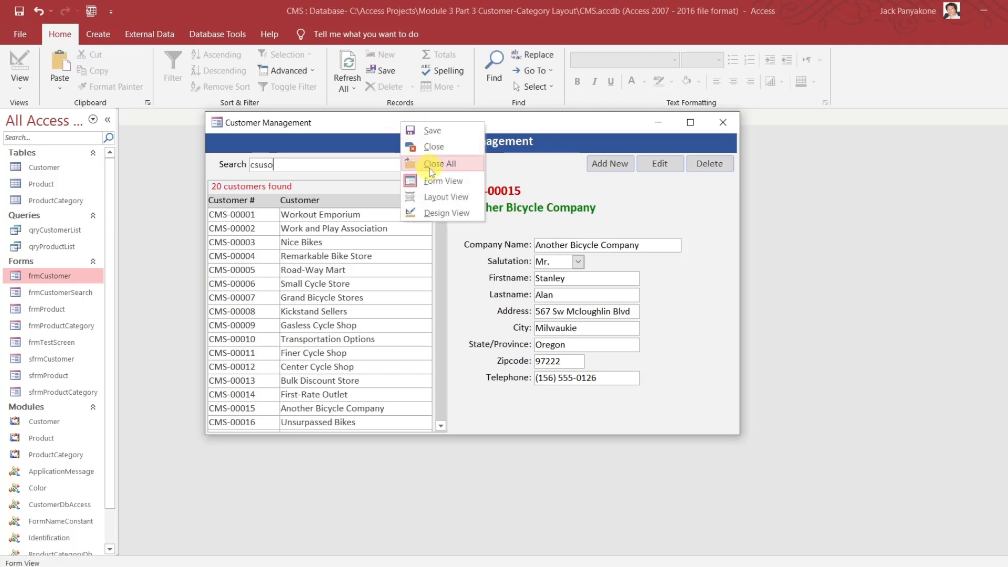
left_click(442, 214)
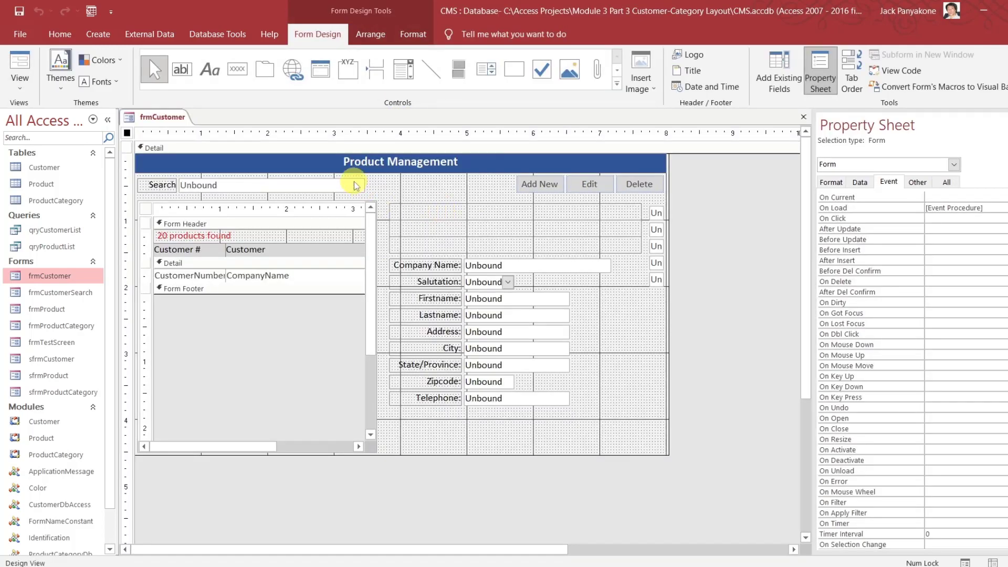
left_click(355, 182)
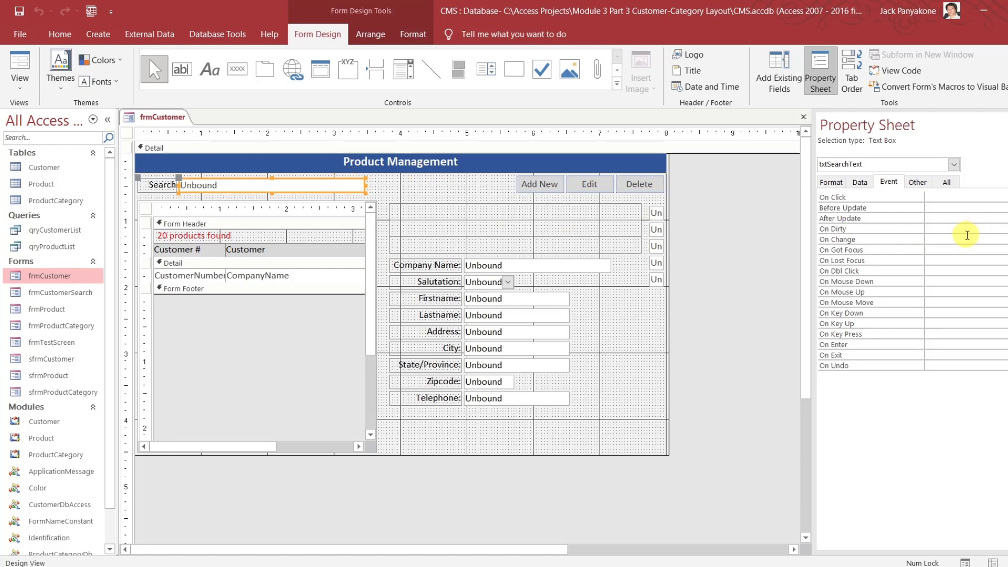
double_click(967, 236)
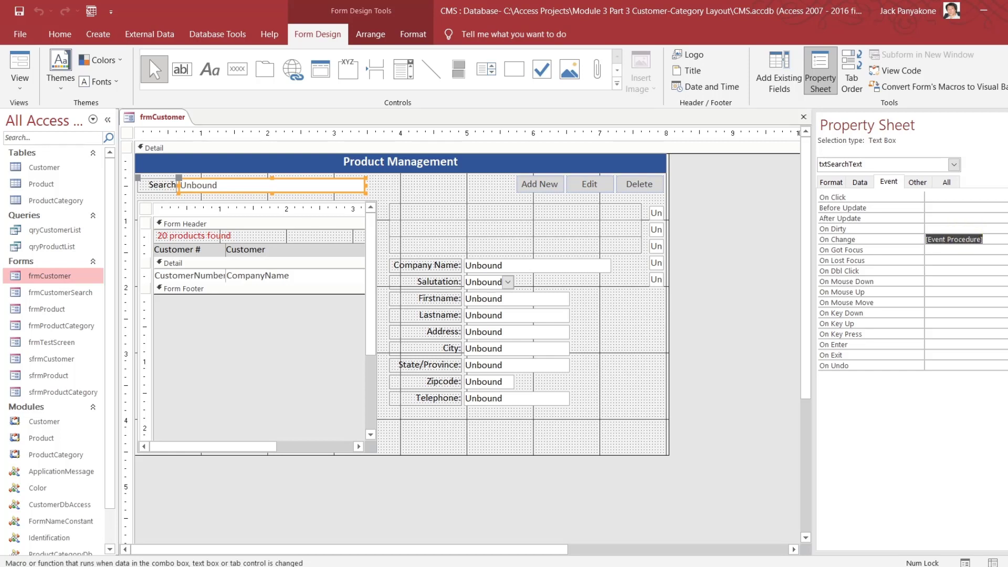
left_click(1006, 240)
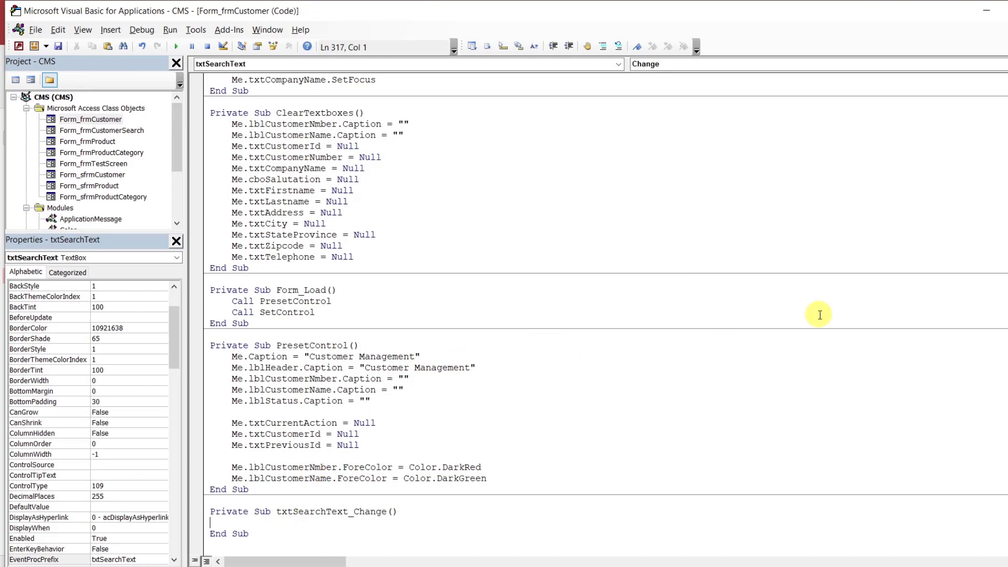
Cut the txtSearchText_Change procedure out of the sfrmCustomer code and save the changes to frmCustomer and sfrmCustomer
scroll(603, 315, "up", 20)
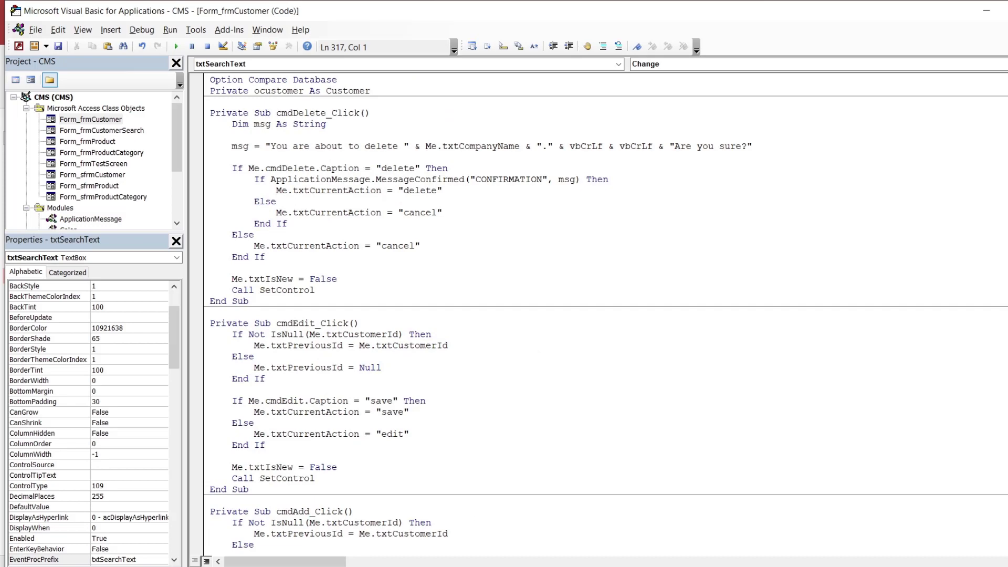
scroll(603, 315, "down", 20)
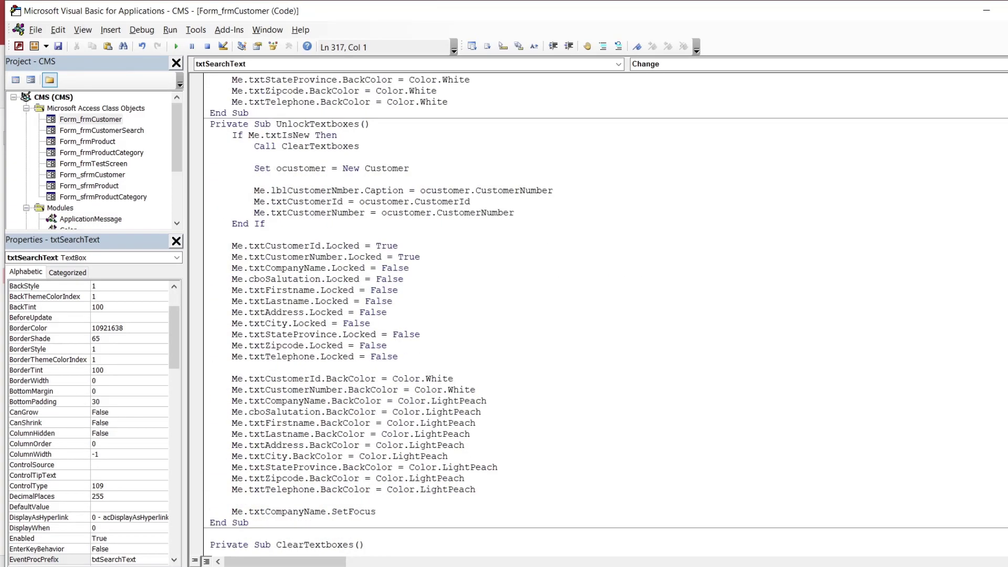
scroll(603, 315, "down", 13)
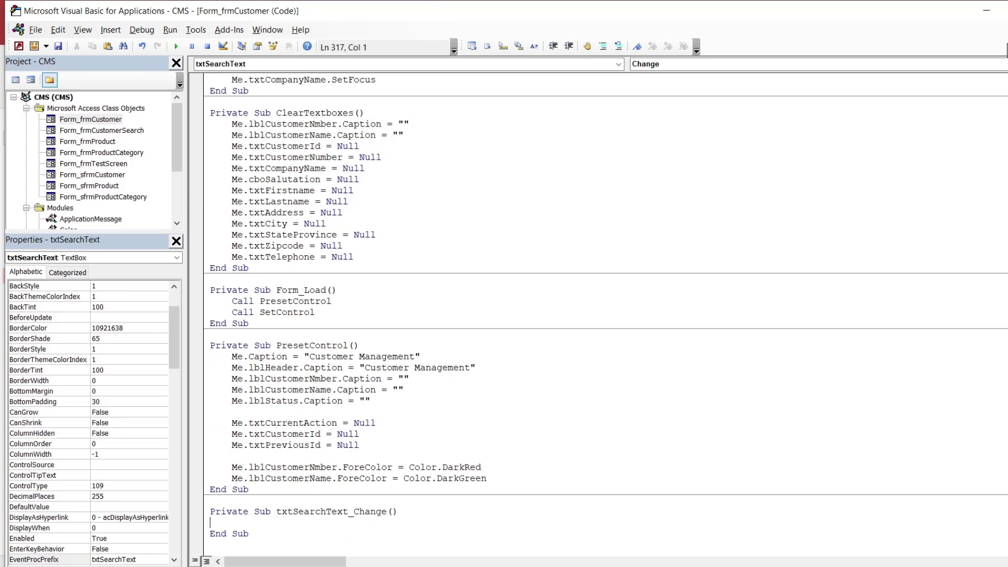
key("ctrl+Tab")
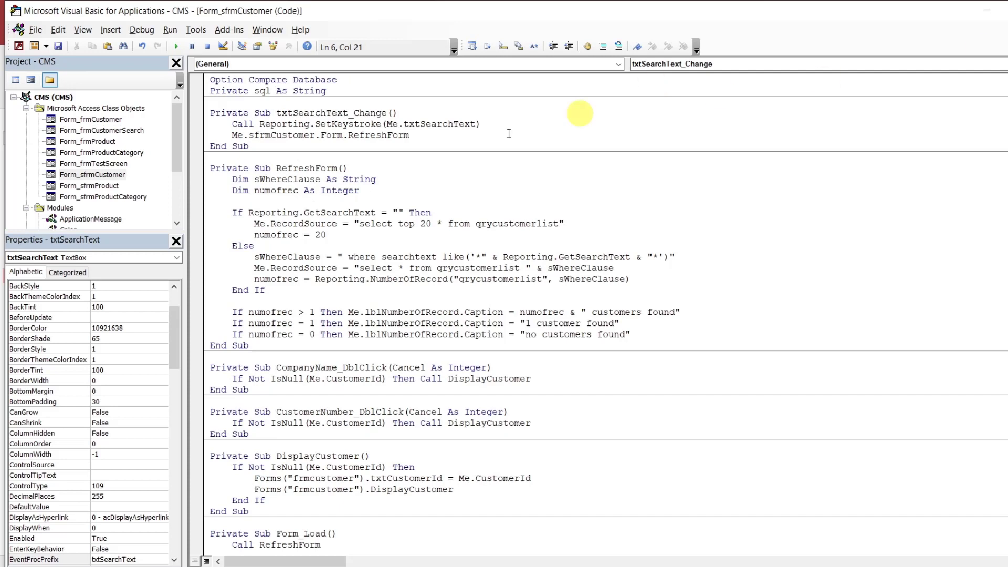
left_click(300, 134)
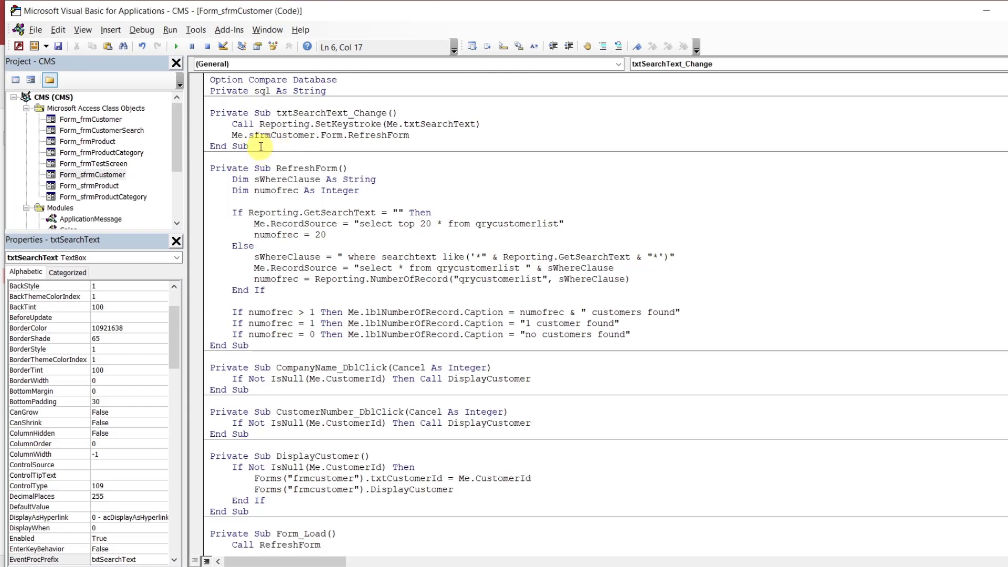
left_click_drag(261, 147, 204, 118)
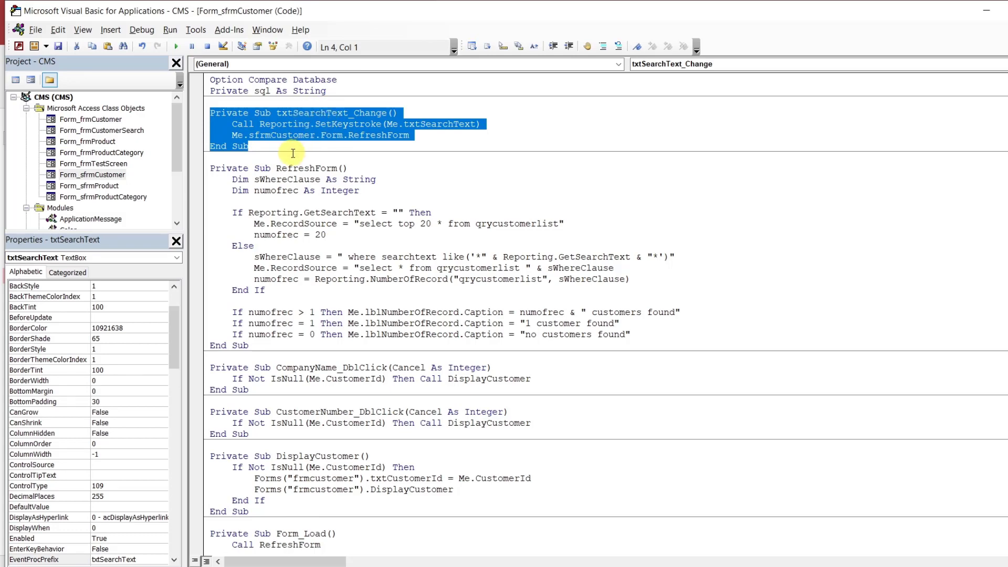
key("BackSpace")
key("BackSpace")
key("BackSpace")
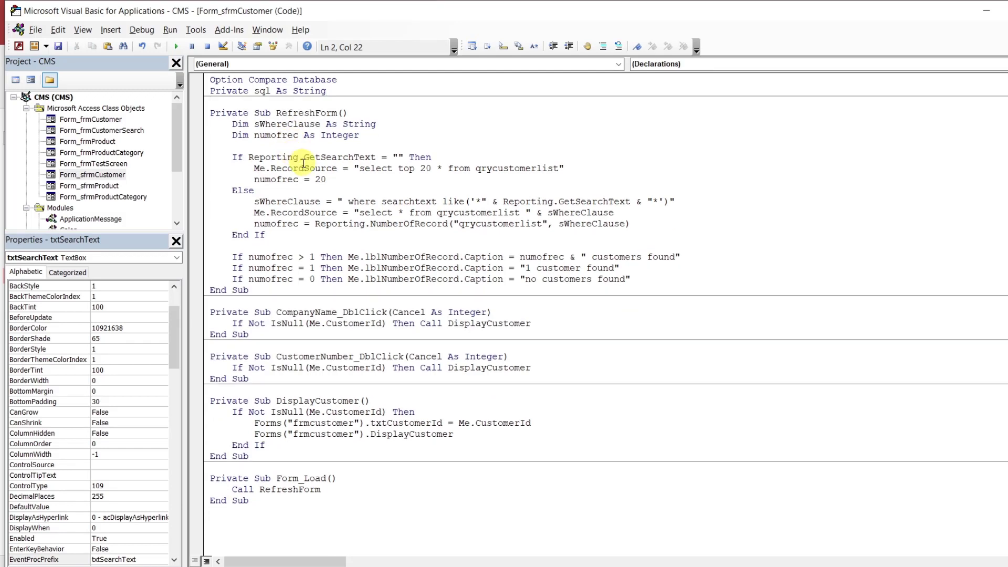
key("ctrl+s")
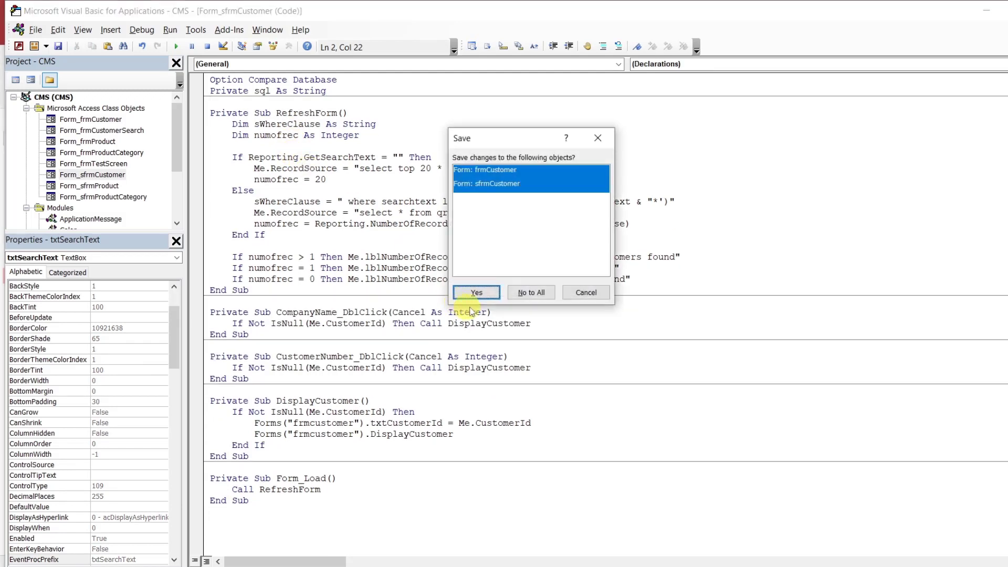
left_click(476, 293)
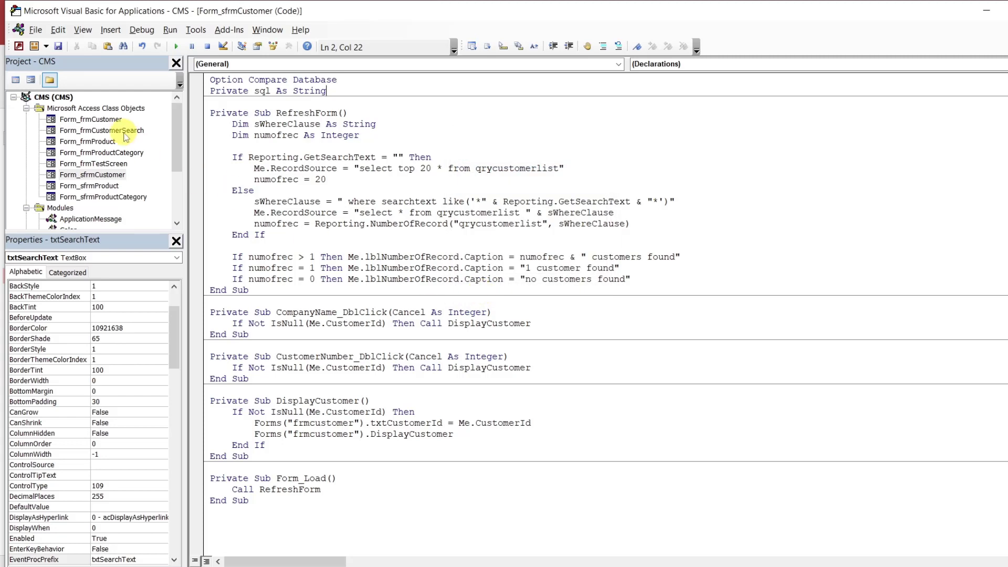
Open the frmCustomer code and delete the empty txtSearchText_Change procedure at its end
double_click(111, 120)
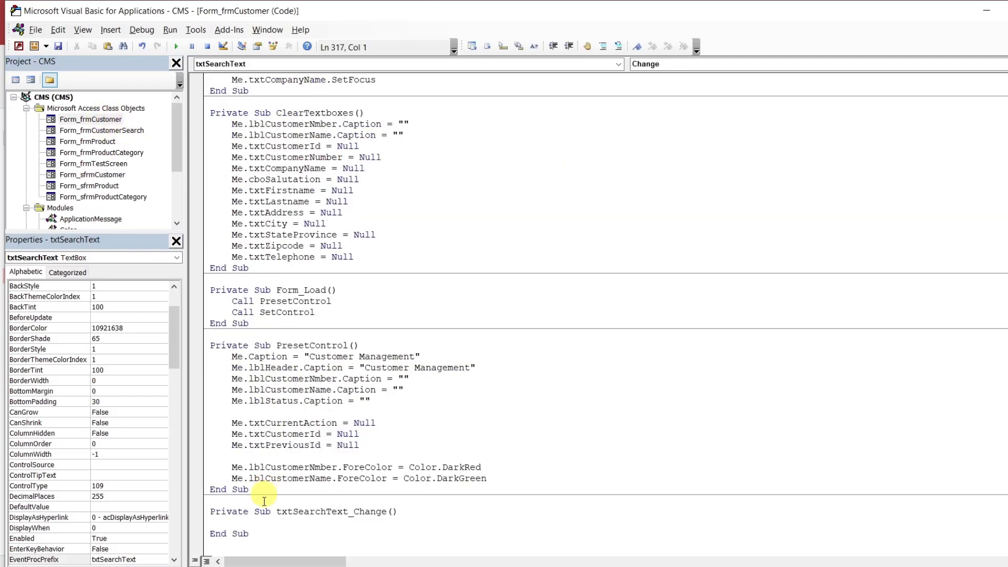
left_click_drag(261, 534, 250, 500)
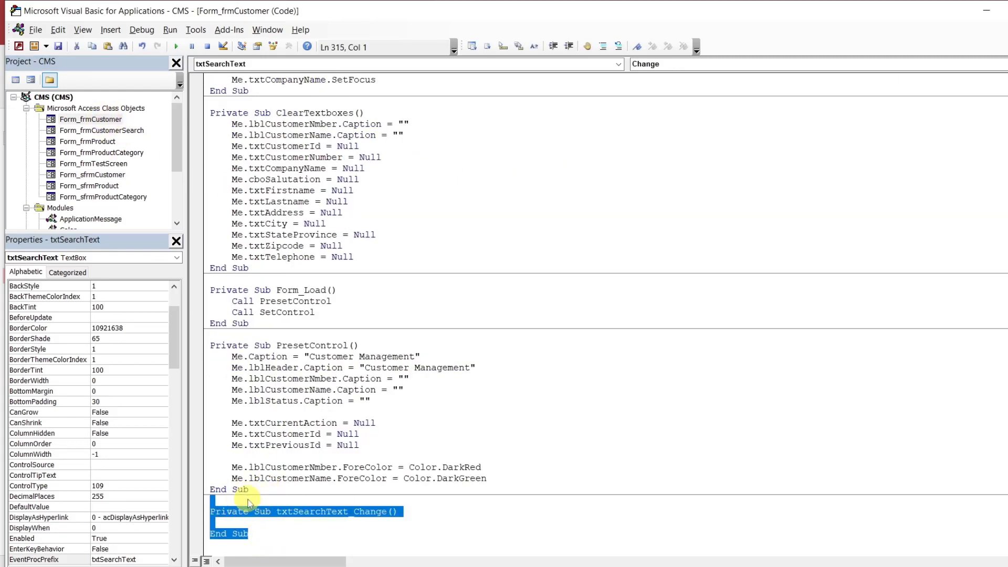
key("Delete")
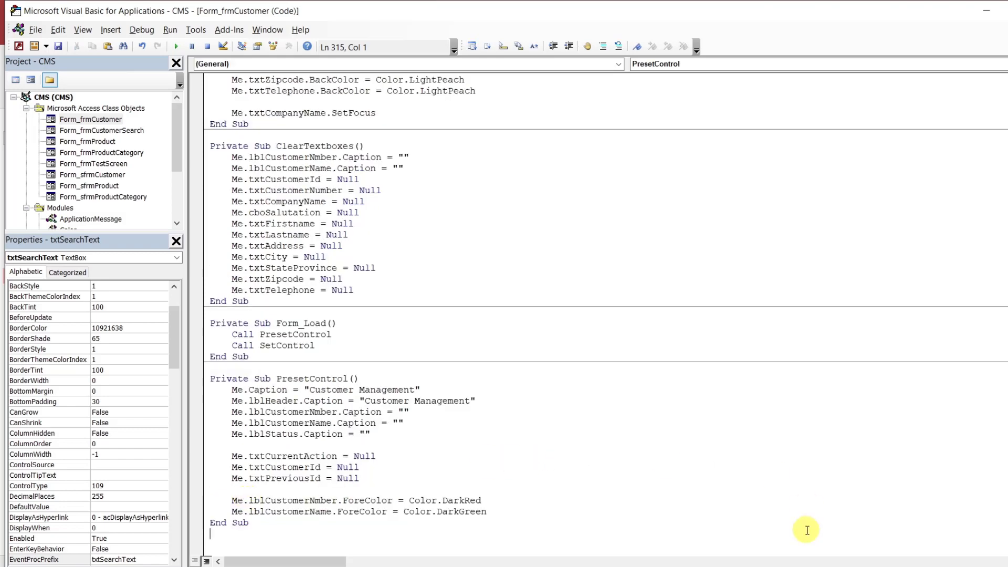
Insert the txtSearchText_Change procedure, with its SetKeystroke and sfrmCustomer RefreshForm calls, below the ocustomer declaration in the frmCustomer code
scroll(720, 106, "up", 20)
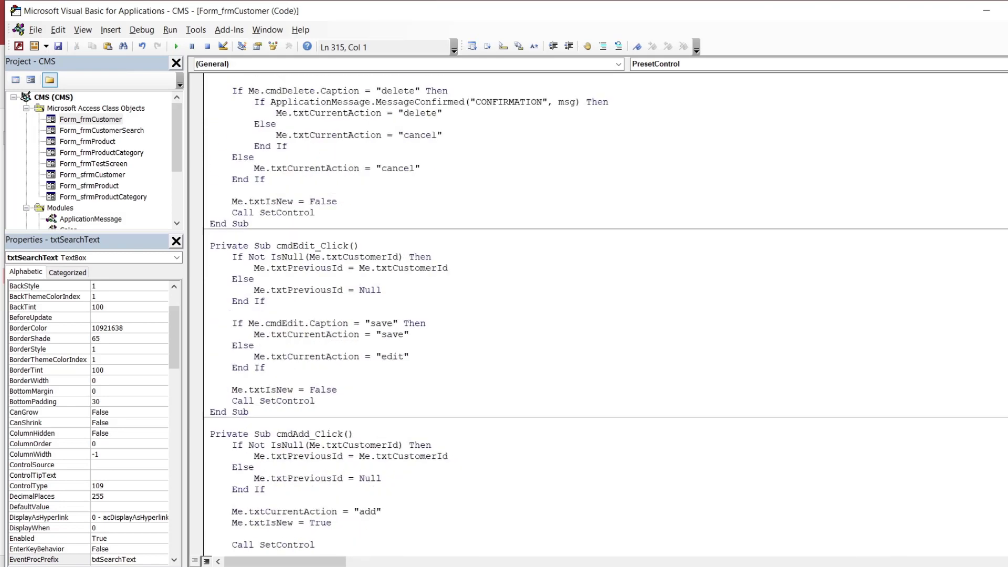
left_click(595, 92)
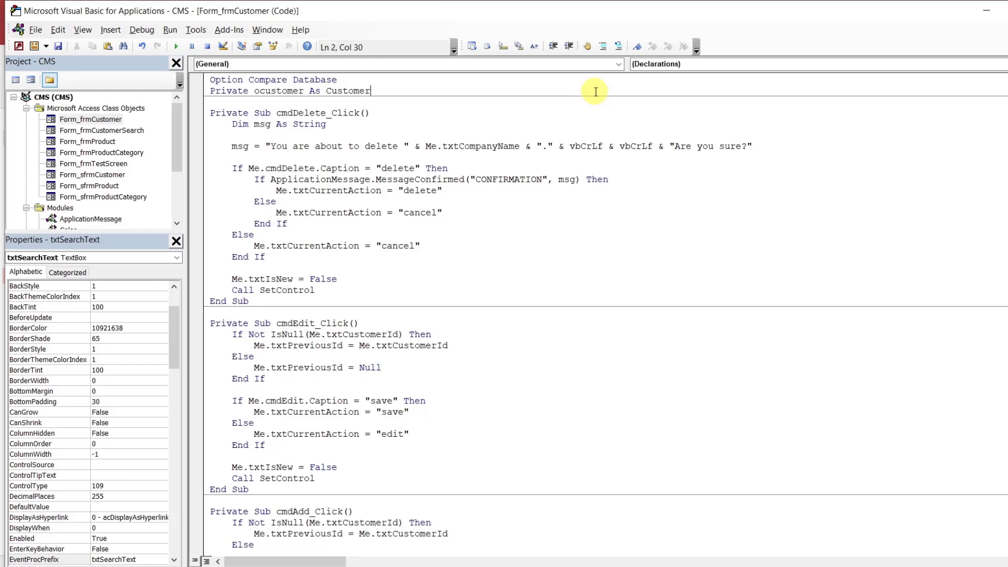
type("Private Sub txtSearchText_Change()     Call Reporting.SetKeystroke(Me.txtSearchText)     Me.sfrmCustomer.Form.RefreshForm End Sub")
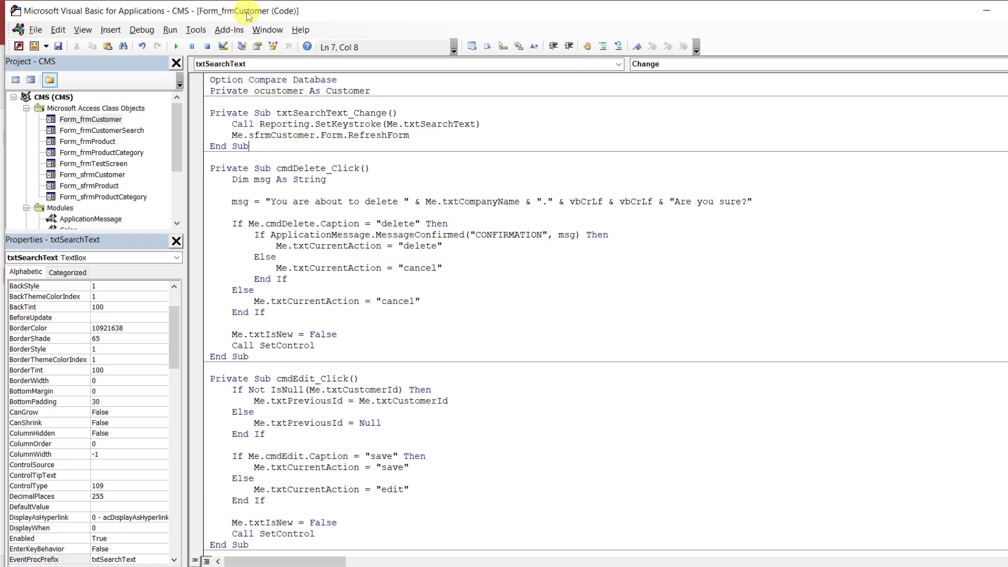
left_click(293, 114)
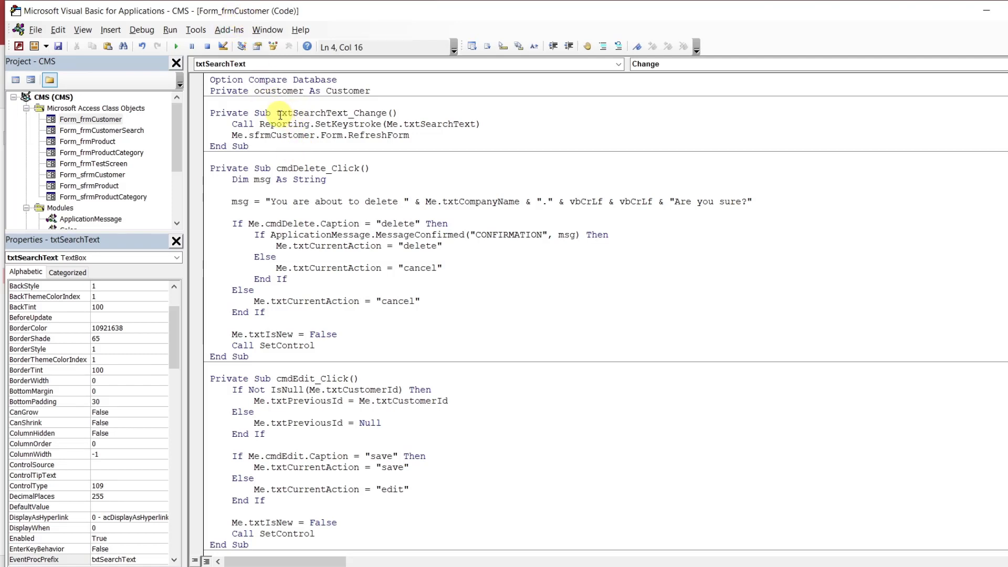
left_click_drag(276, 114, 349, 113)
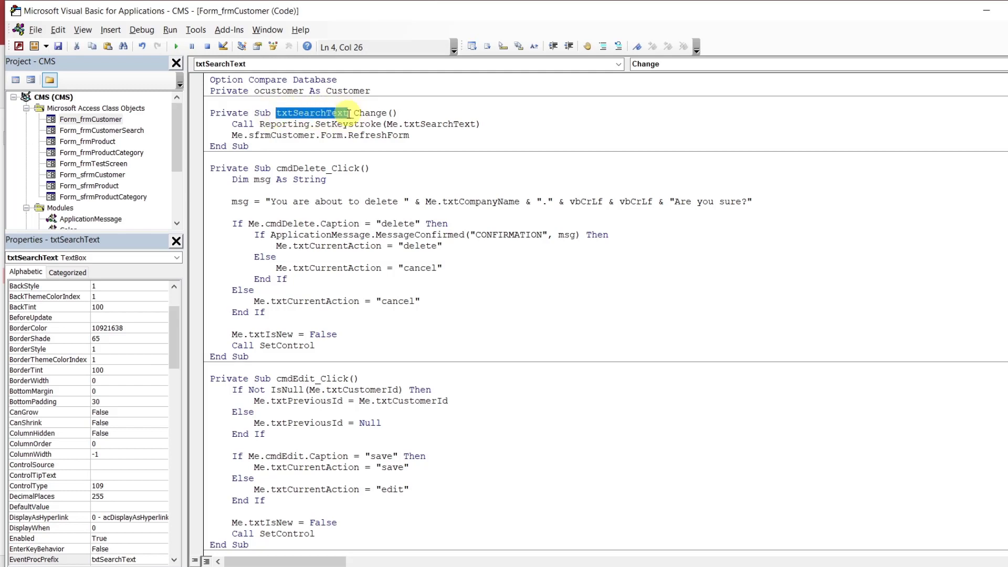
left_click(320, 150)
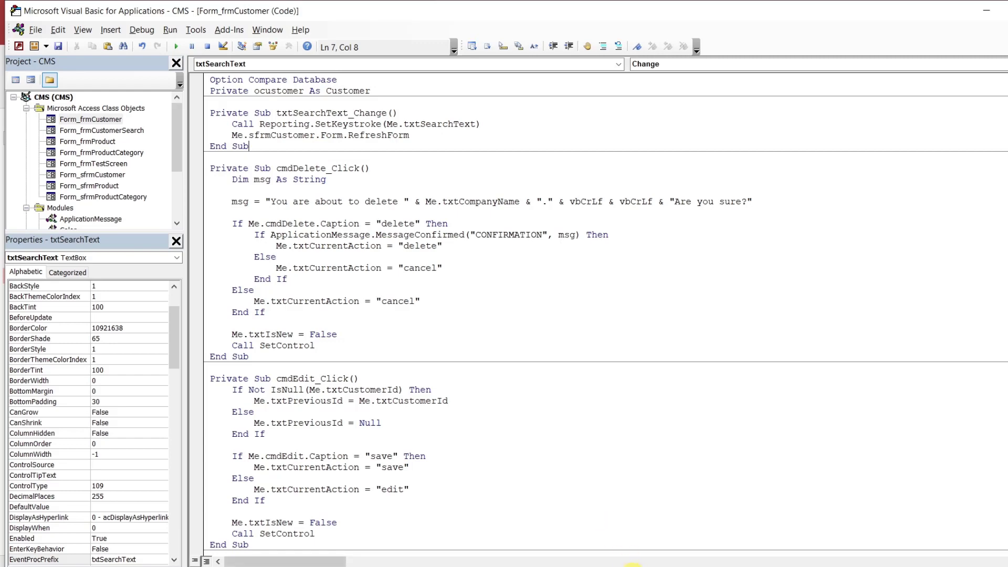
Switch to Access, check which code the search box's On Change event opens, and return to the form design
left_click(632, 566)
left_click(550, 533)
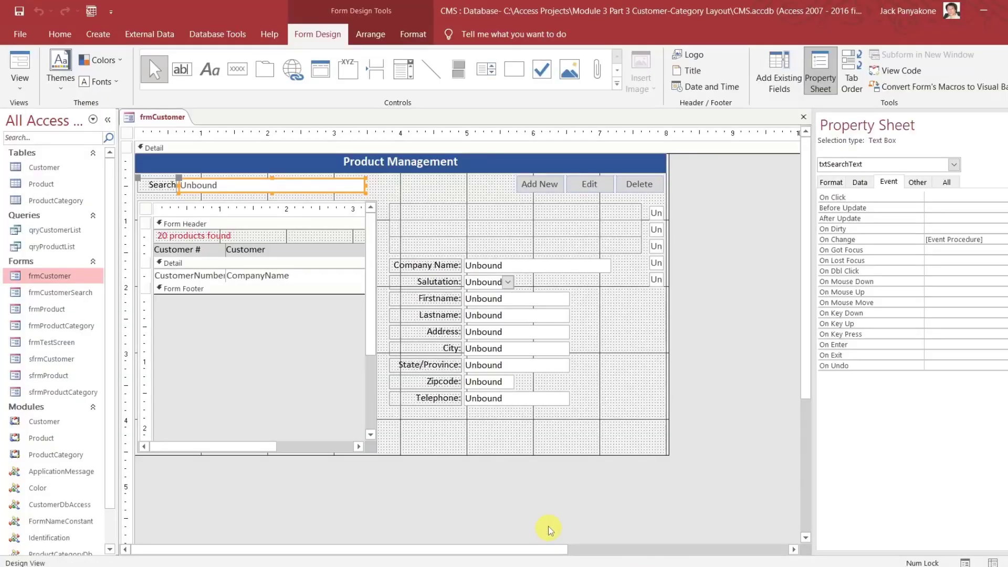
left_click(727, 260)
left_click(346, 188)
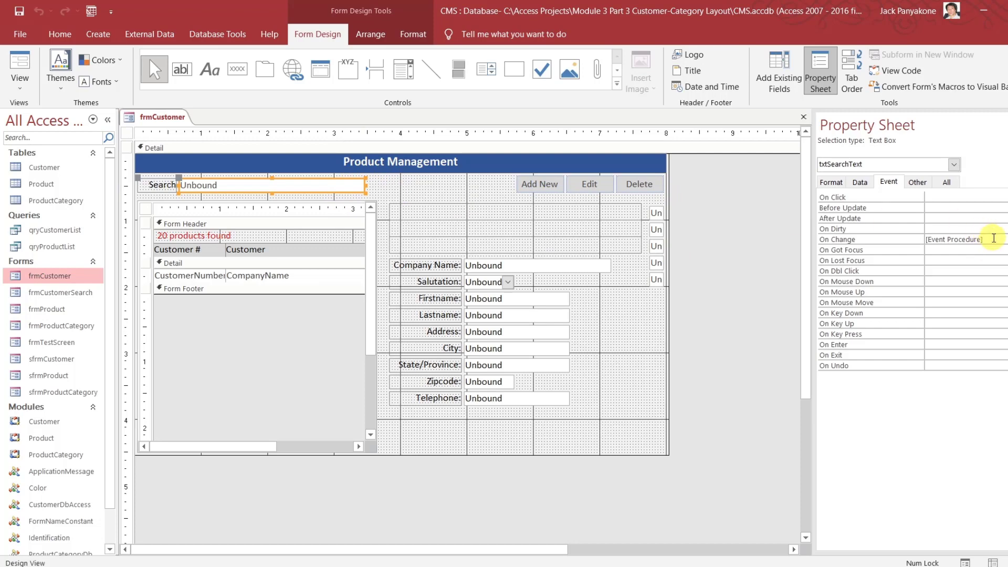
left_click(989, 239)
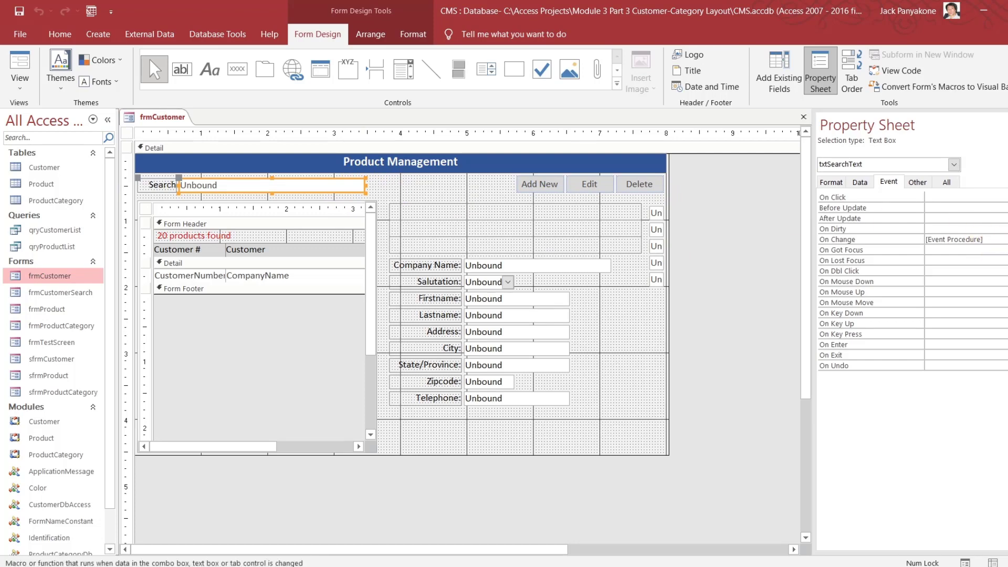
left_click(1006, 240)
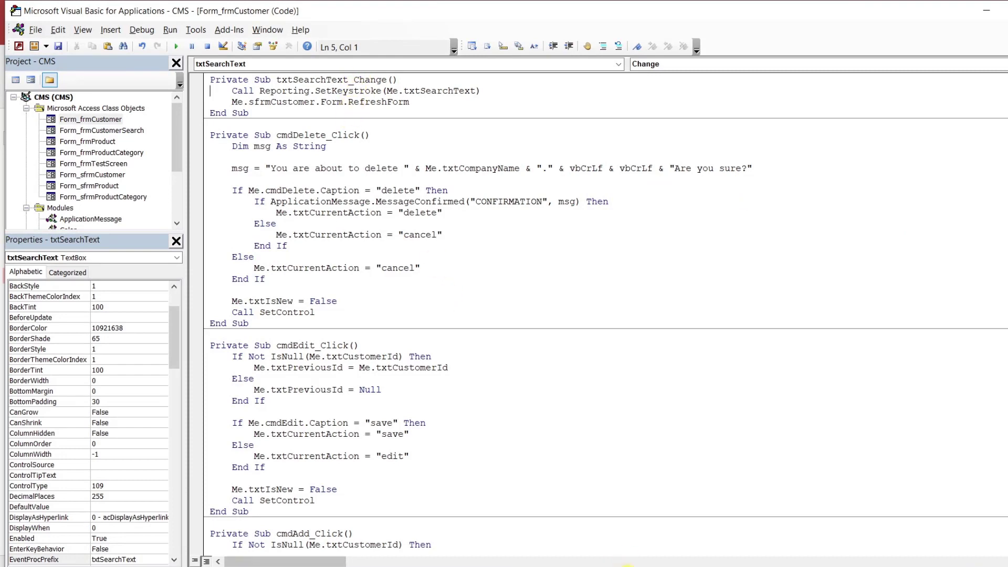
mouse_move(627, 564)
left_click(577, 527)
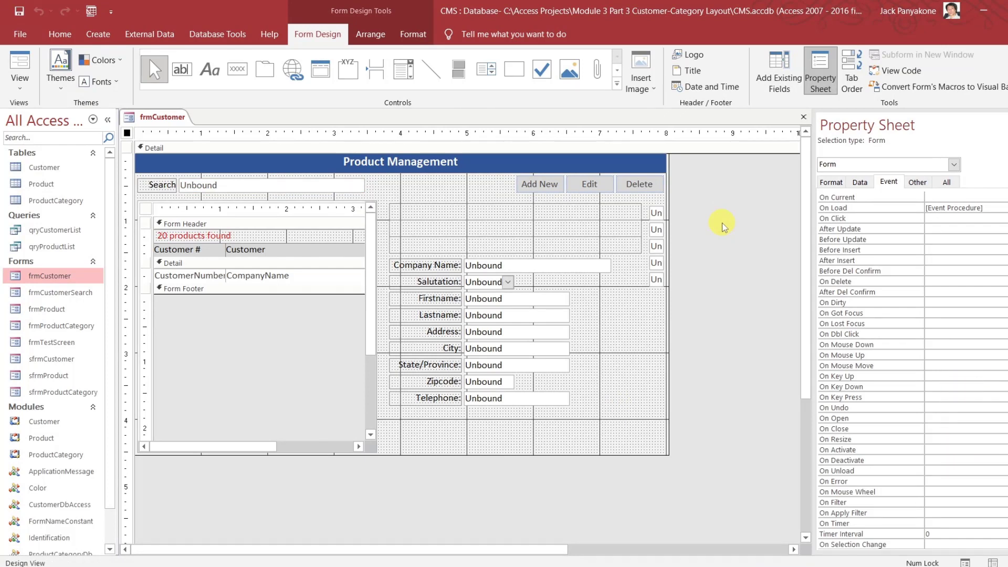
Close frmCustomer, saving its design changes, and reopen it in Form View
left_click(804, 117)
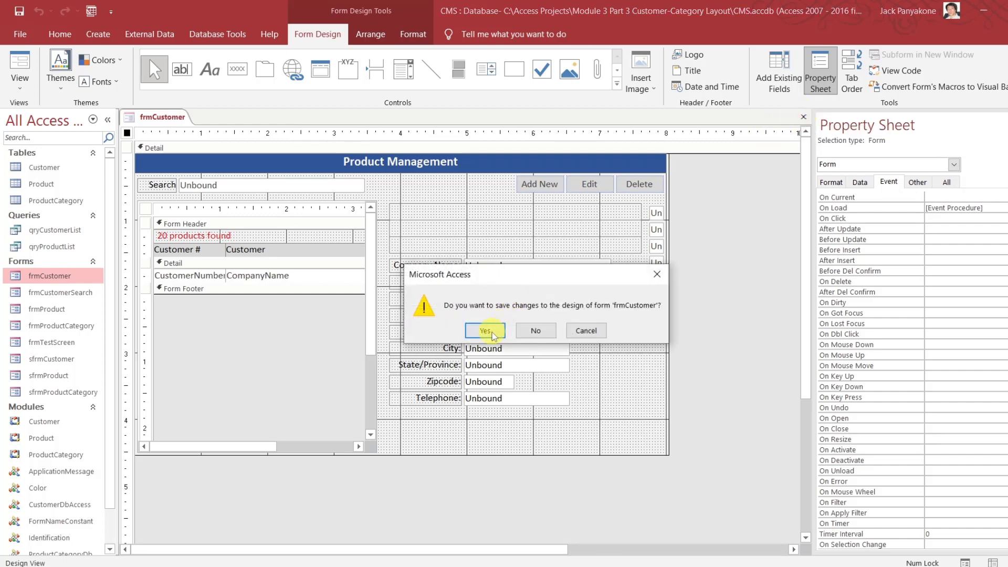
left_click(485, 331)
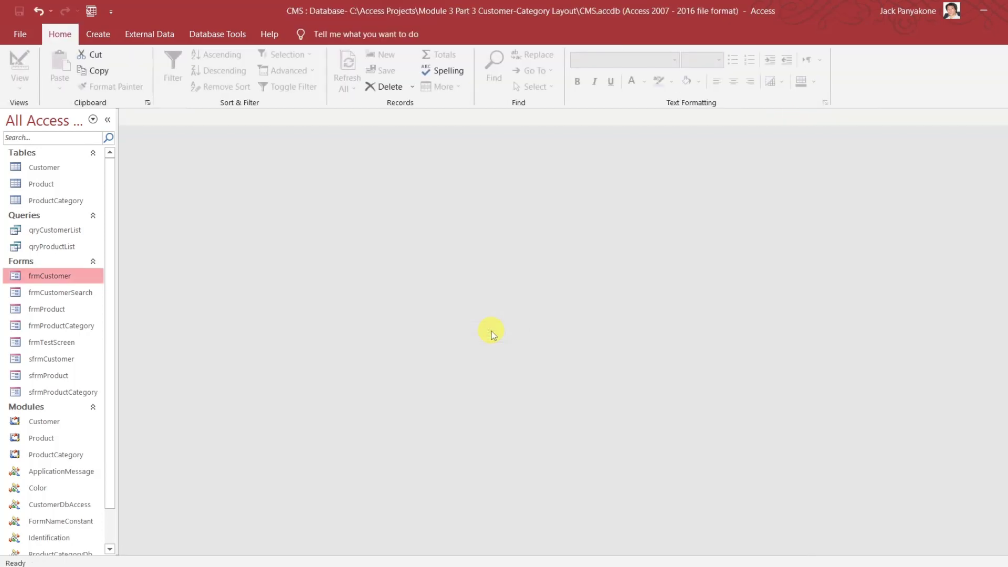
left_click(53, 276)
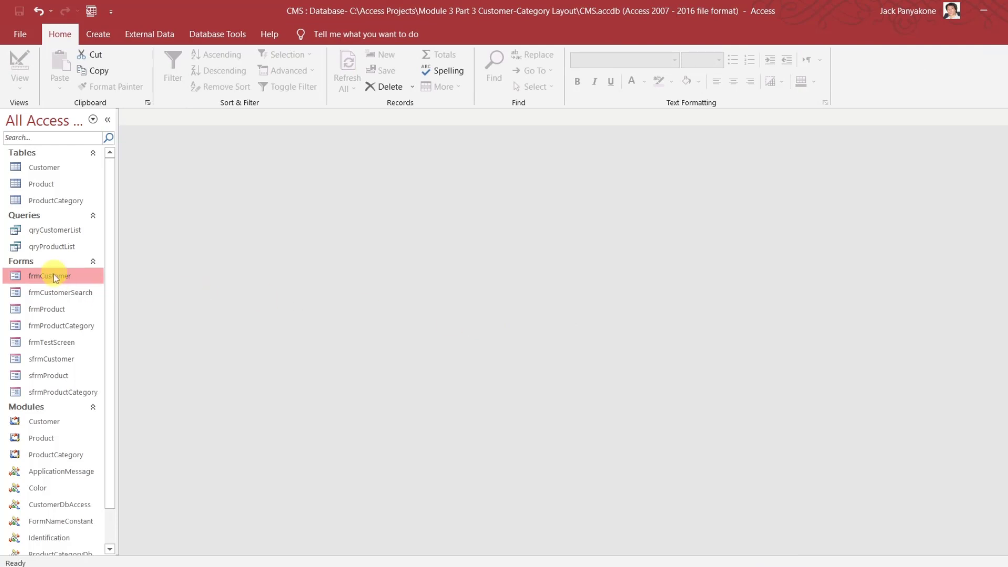
double_click(53, 276)
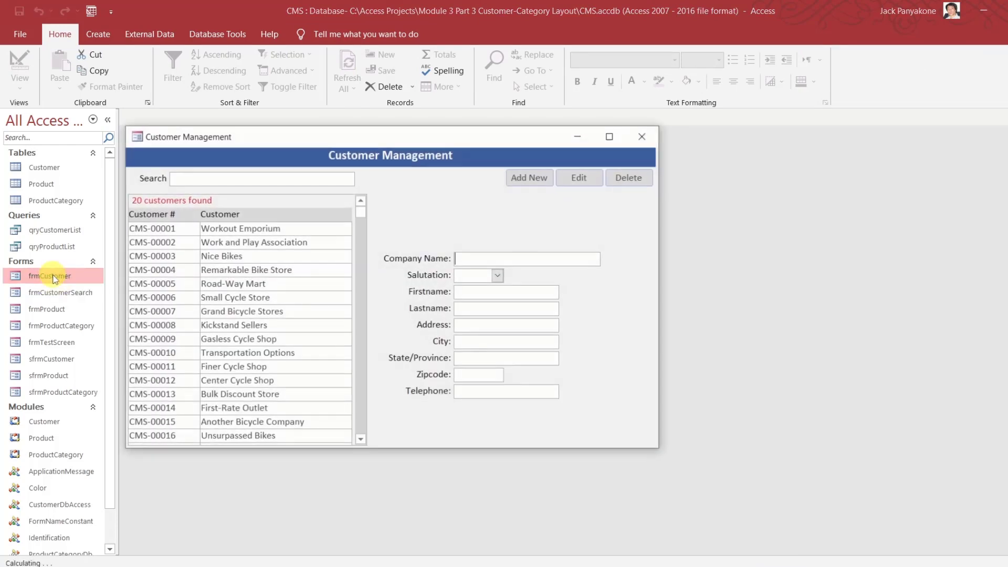
Test the customer form's search with "b" and open the halted code in the debugger
left_click(225, 179)
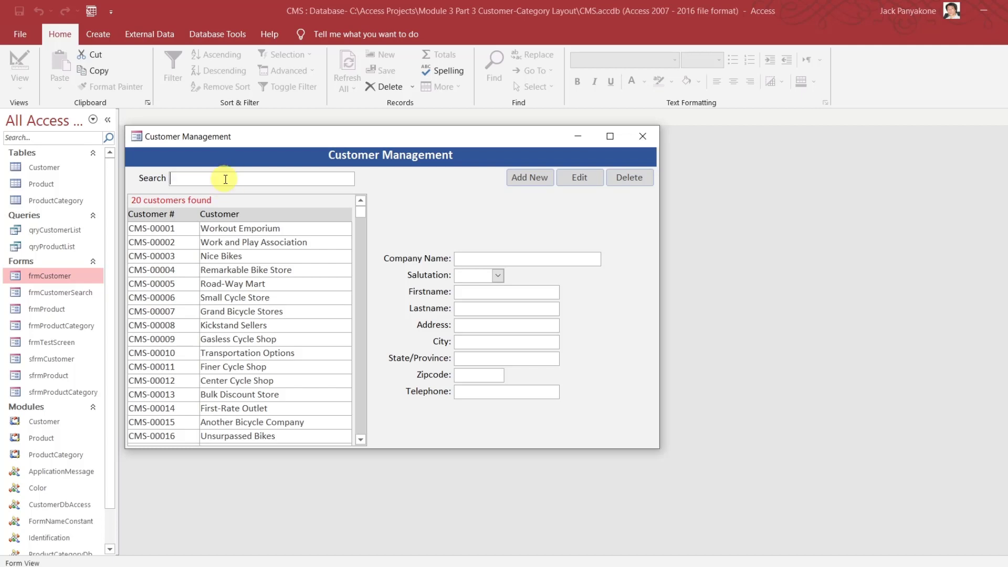
type("b")
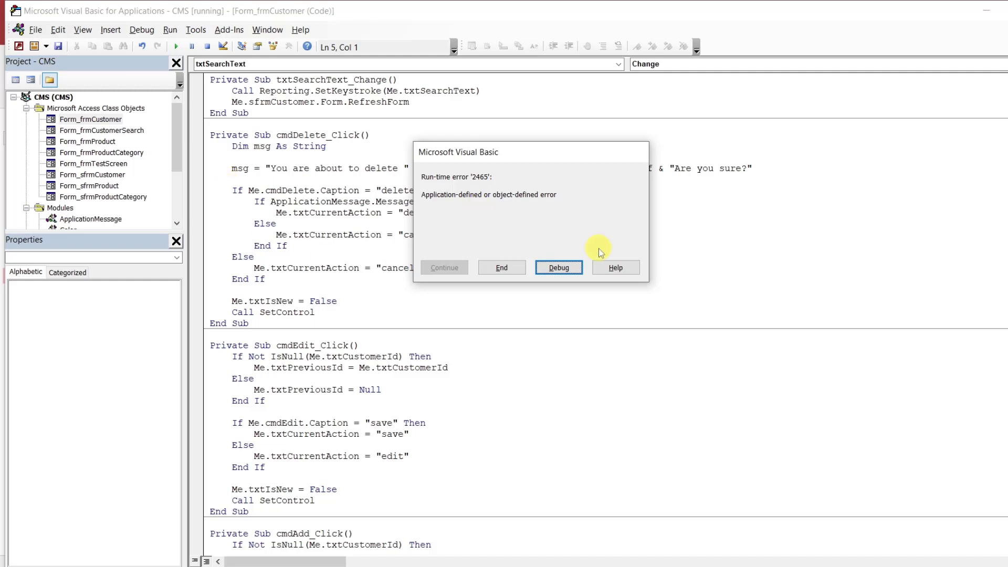
left_click(558, 268)
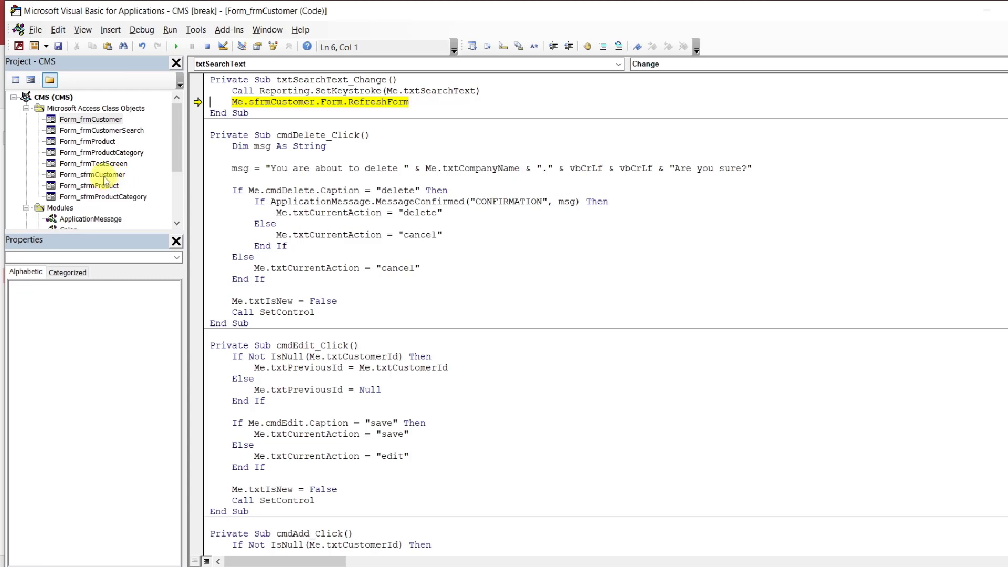
Inspect the RefreshForm declaration in the sfrmCustomer code, then resume the halted frmCustomer search code and debug it again
double_click(104, 176)
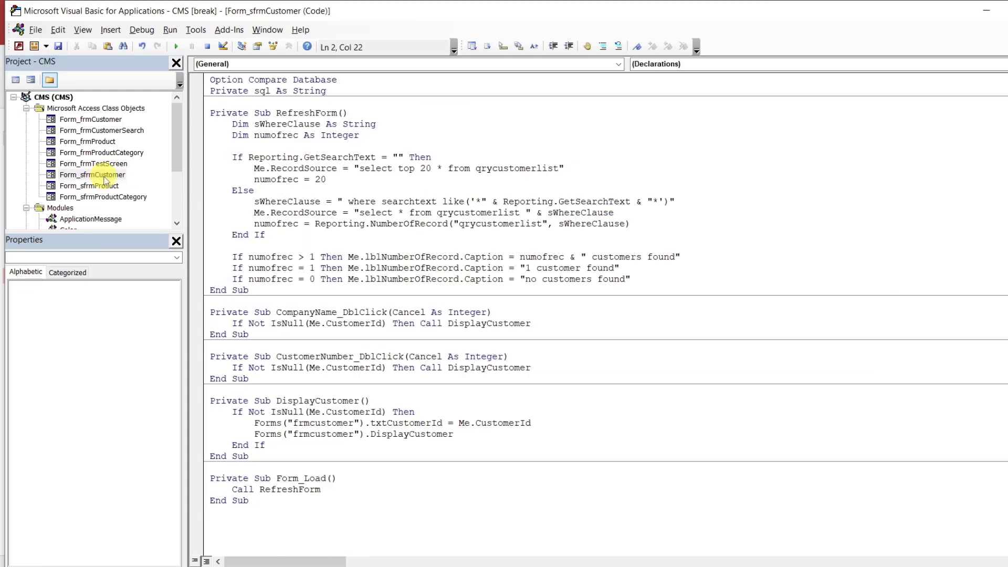
double_click(216, 113)
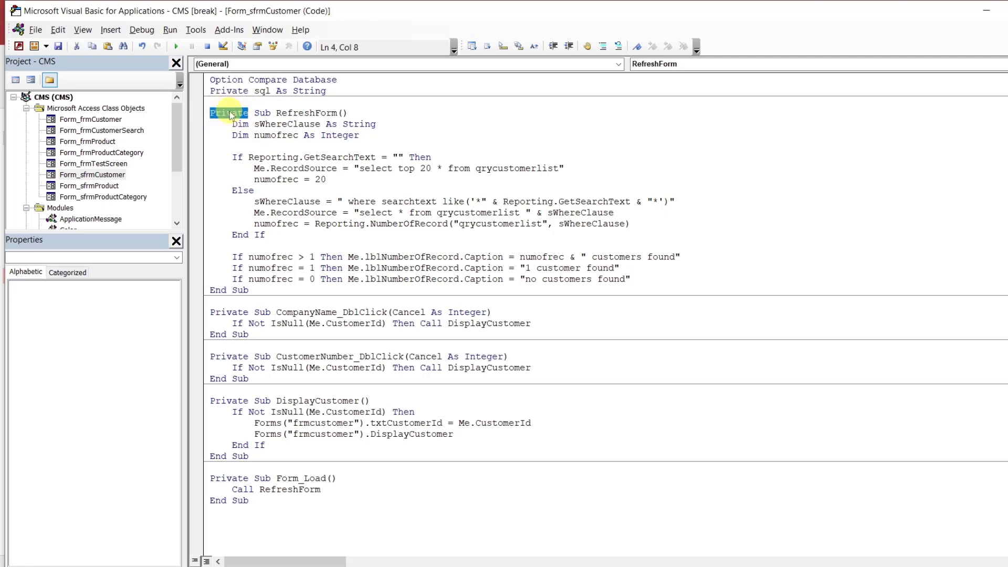
double_click(107, 120)
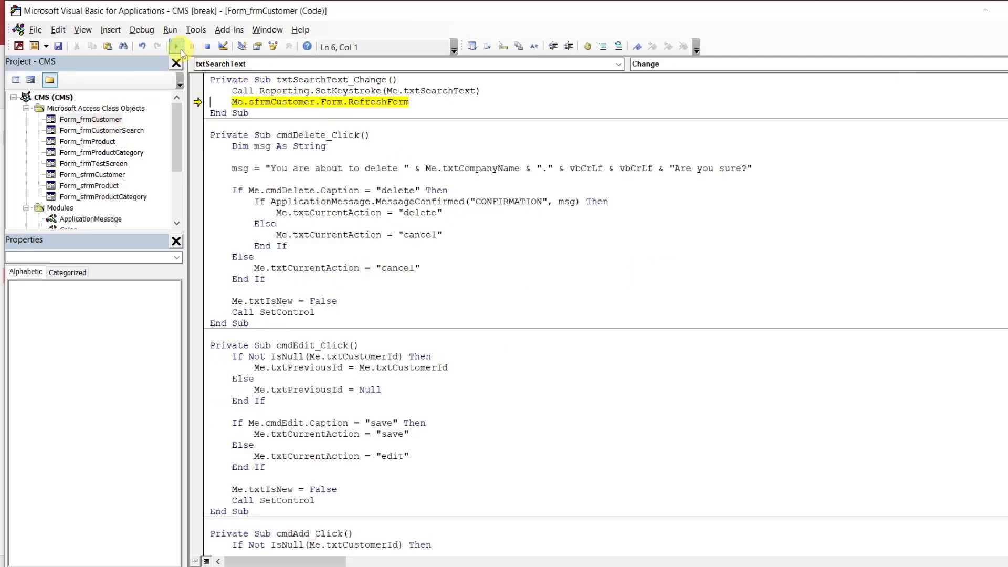
left_click(177, 46)
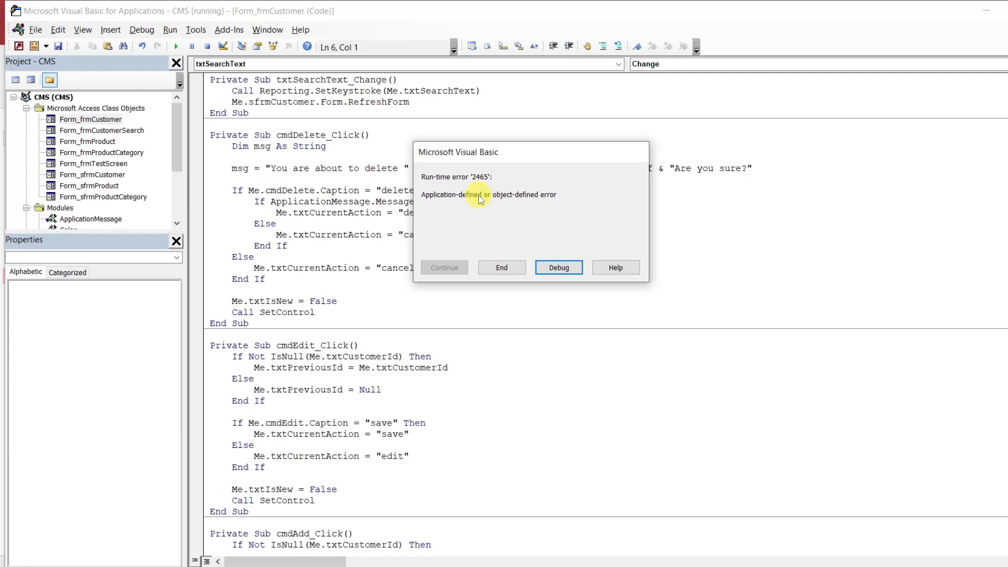
left_click(555, 269)
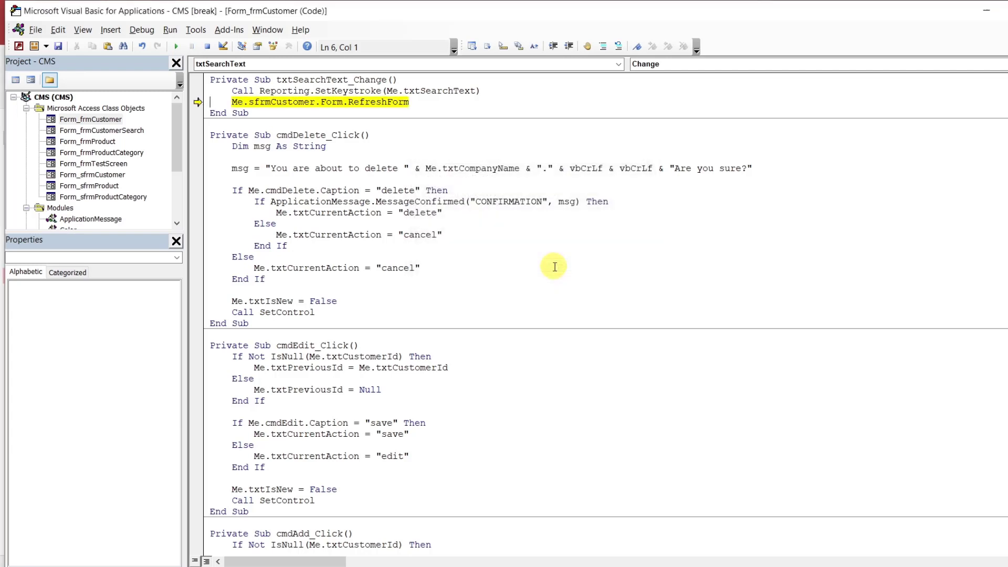
Declare the RefreshForm procedure in the sfrmCustomer code as Public
double_click(98, 175)
double_click(293, 113)
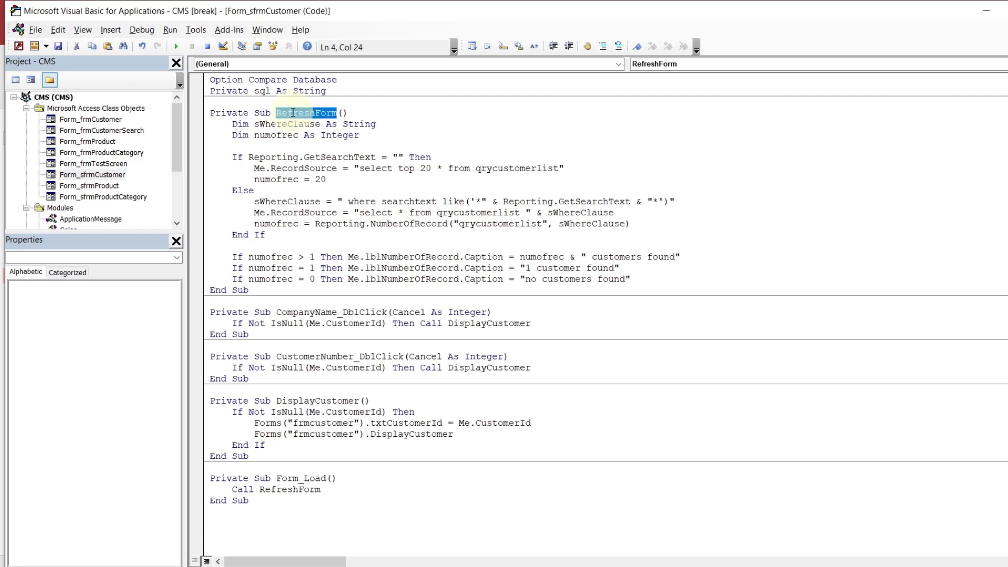
double_click(239, 116)
type("publ")
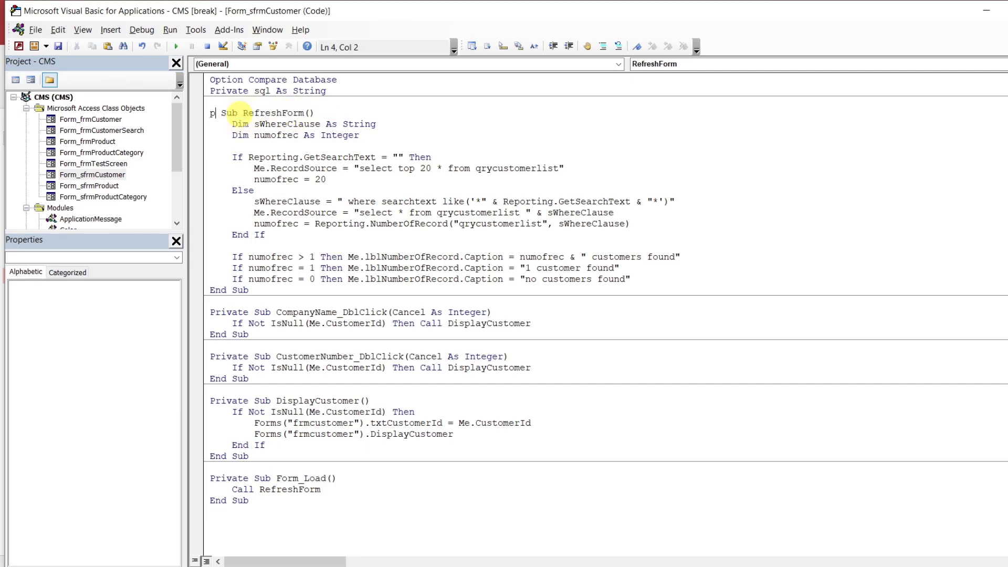
type("ic")
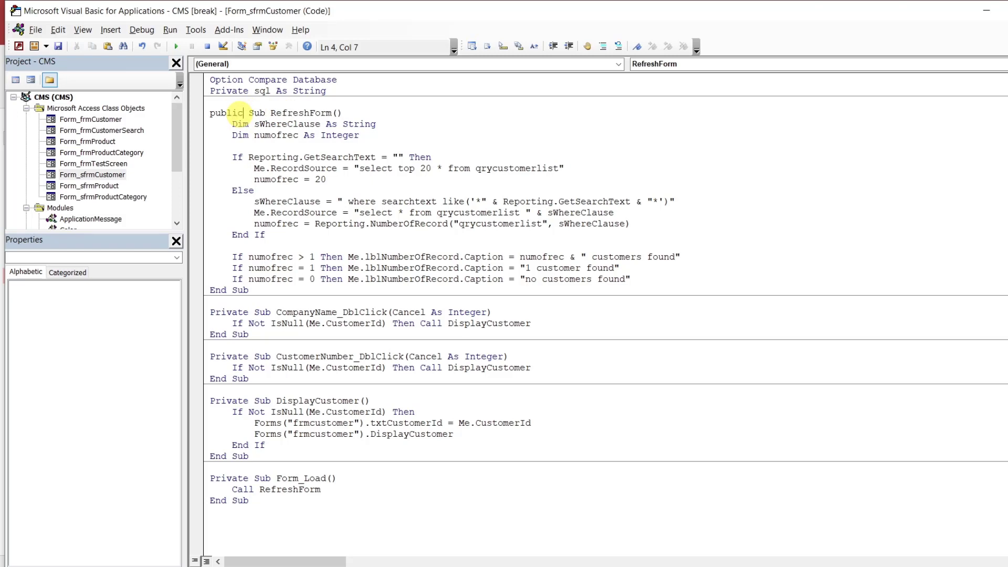
left_click(230, 124)
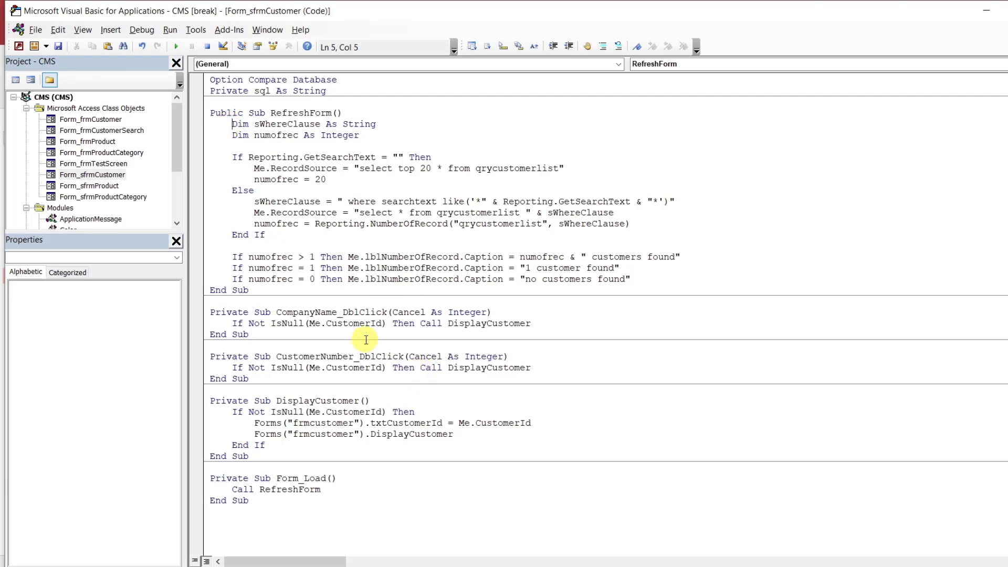
Resume the halted frmCustomer code, switch to Access and search the customer list for "work"
double_click(107, 120)
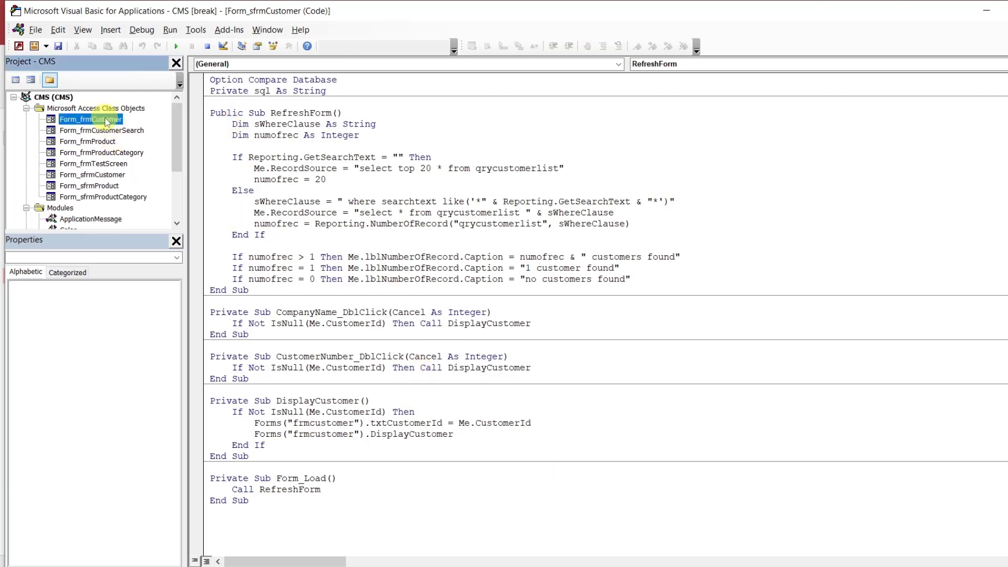
left_click(176, 46)
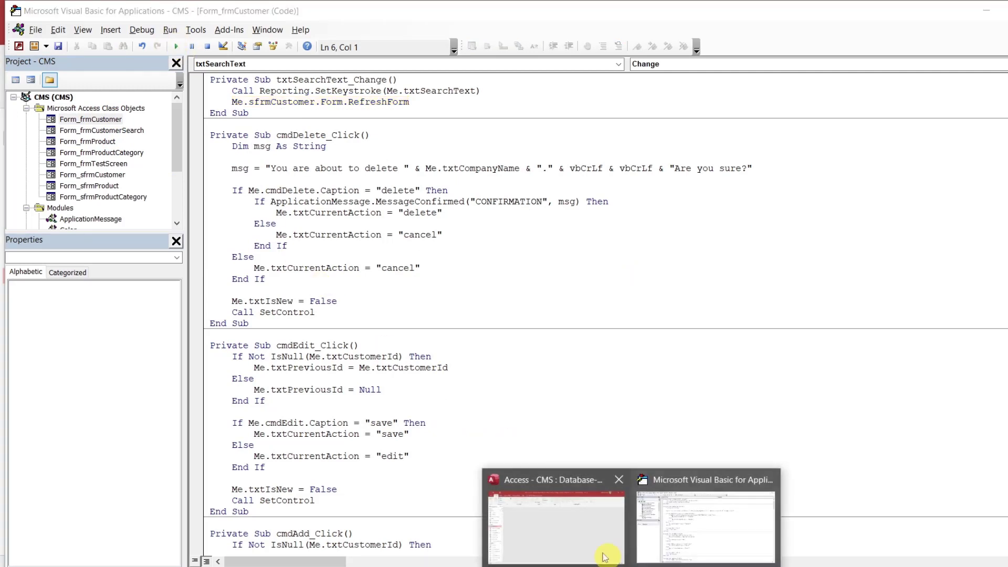
left_click(595, 540)
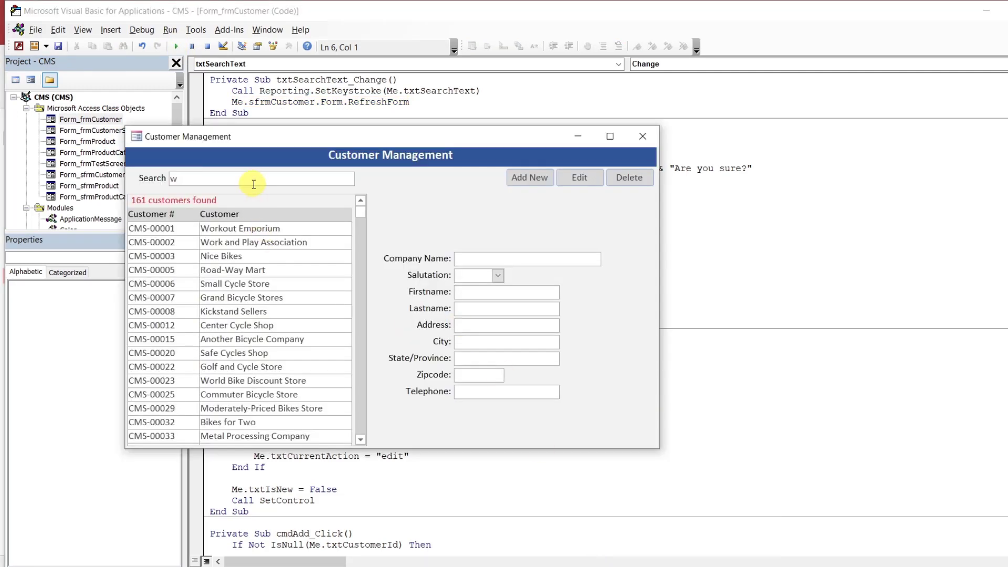
type("o")
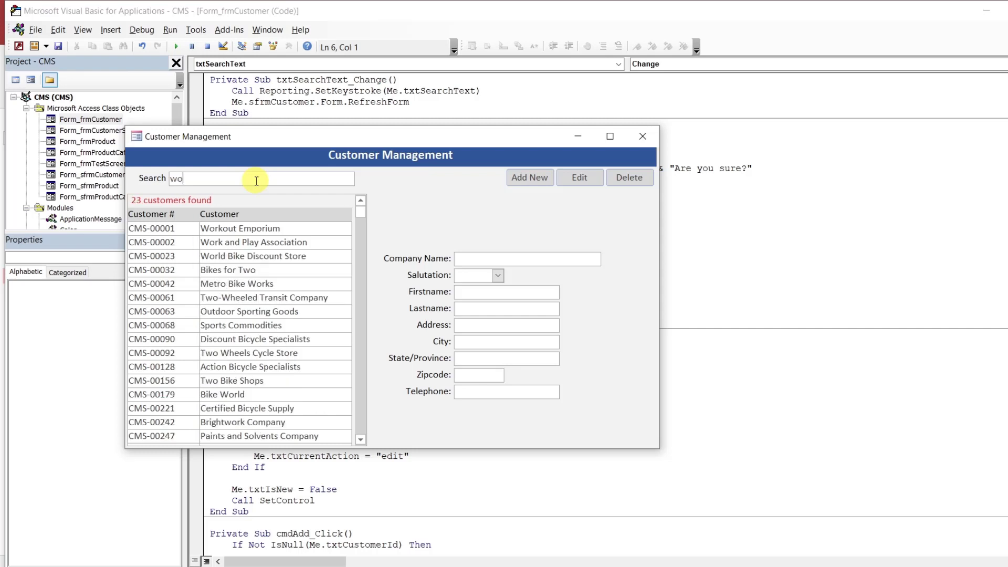
type("rk")
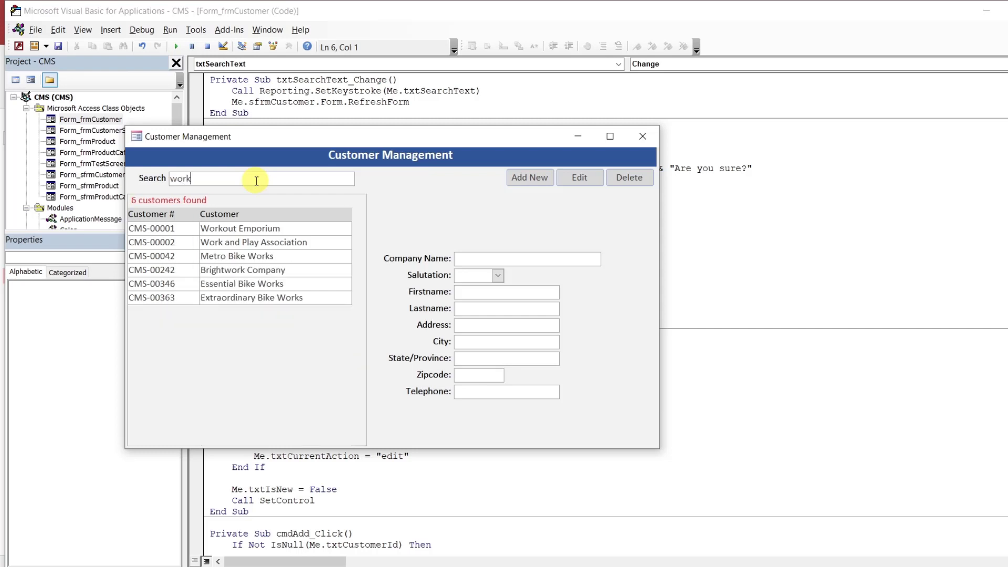
Replace the search text with the digits of a customer number to test searching by number
key("BackSpace")
key("BackSpace")
key("BackSpace")
key("BackSpace")
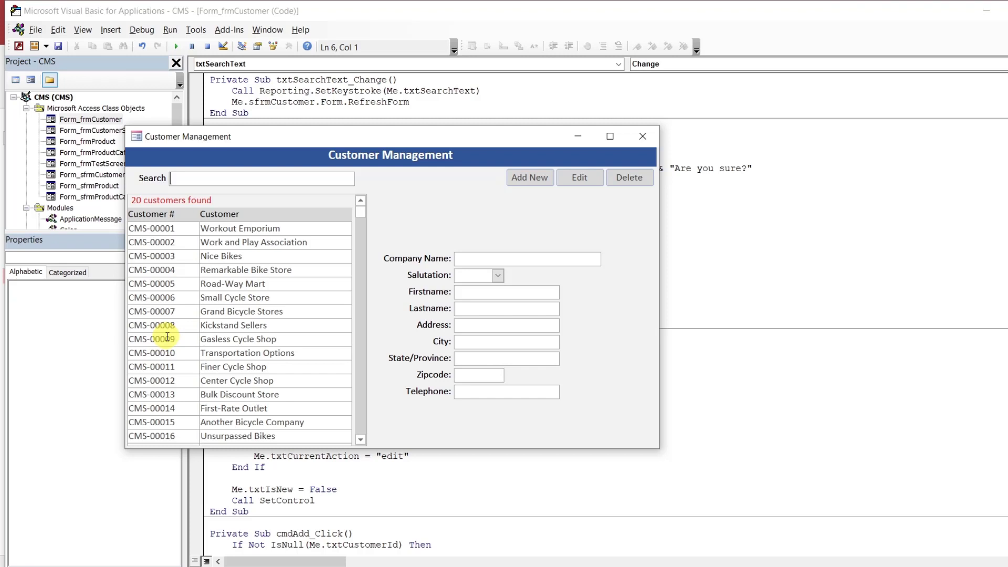
type("0004")
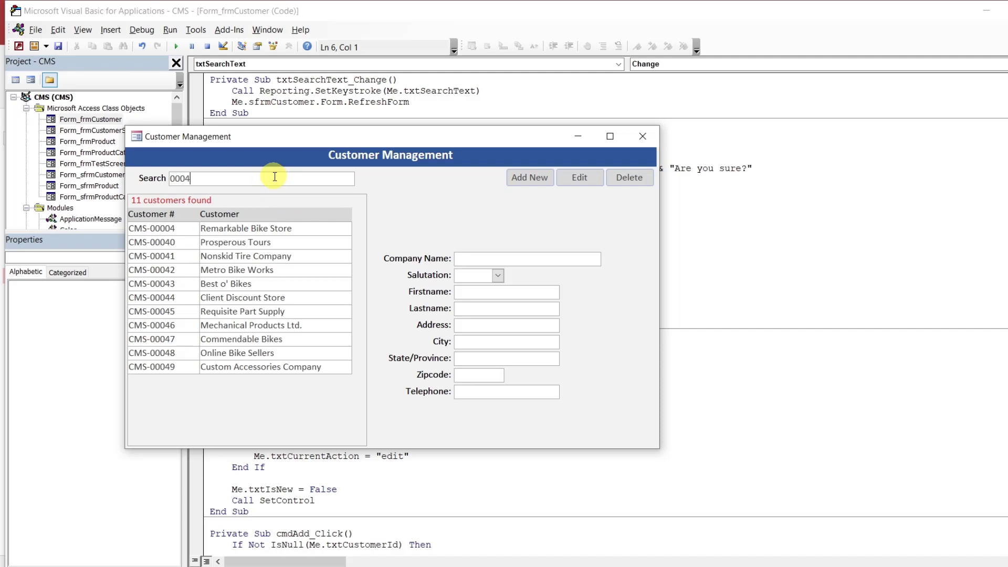
type("1")
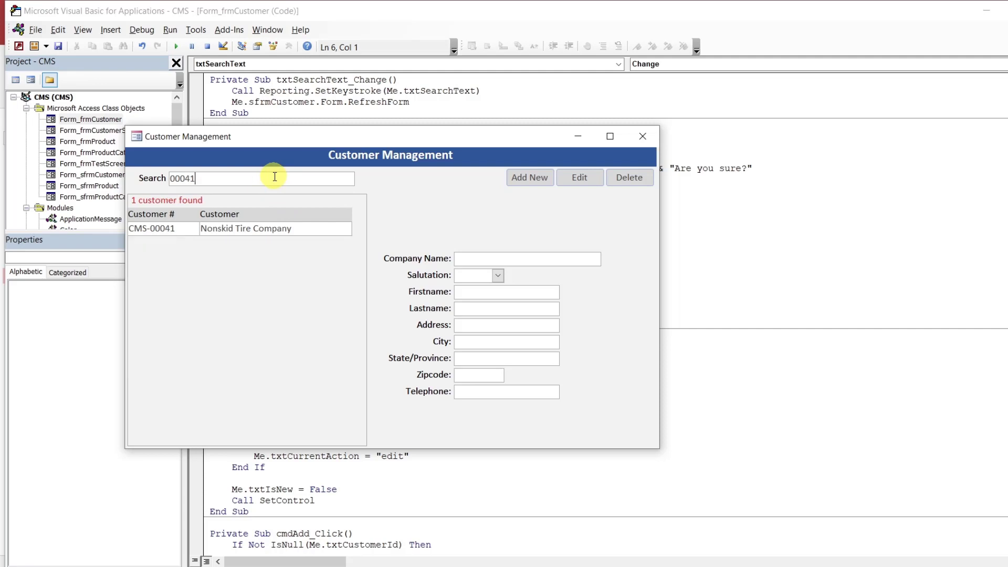
Replace the search text with "california" to test searching by state
key("BackSpace")
key("BackSpace")
key("BackSpace")
key("BackSpace")
key("BackSpace")
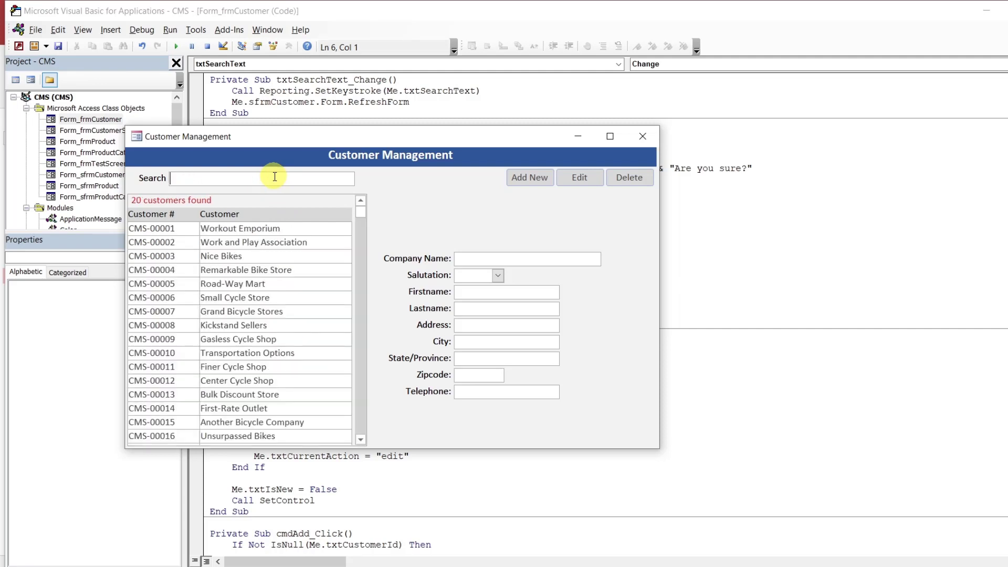
type("cal")
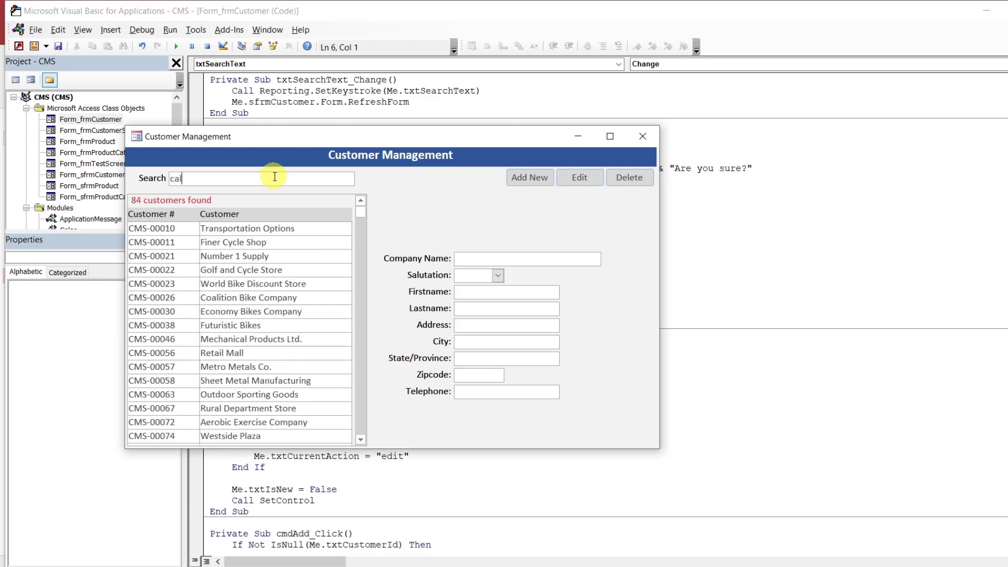
type("i")
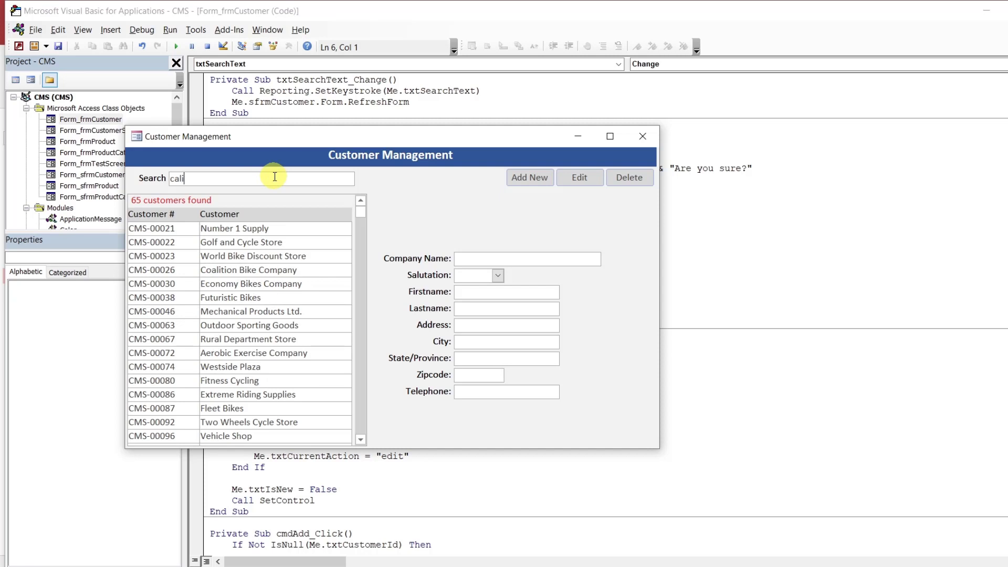
type("forn")
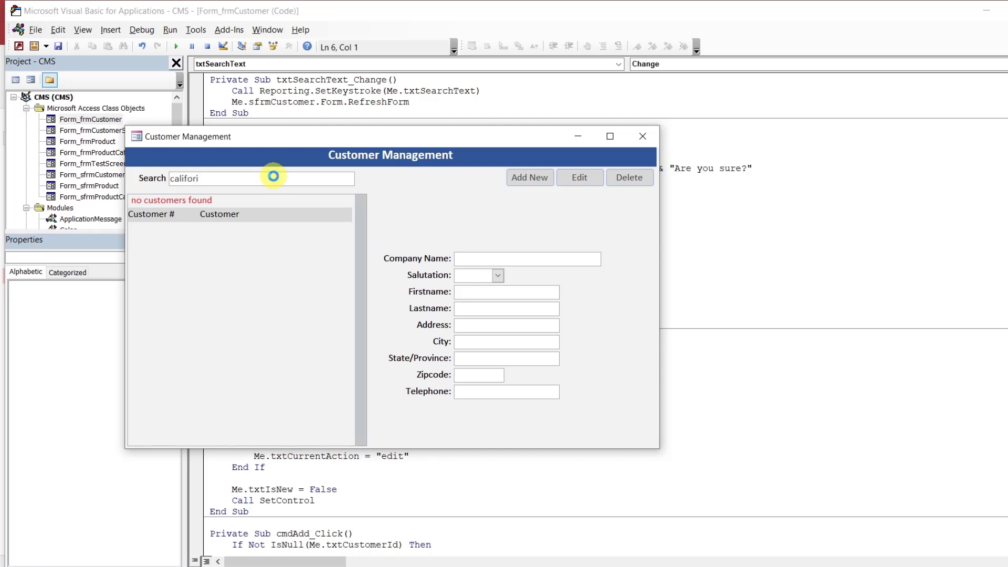
type("ia")
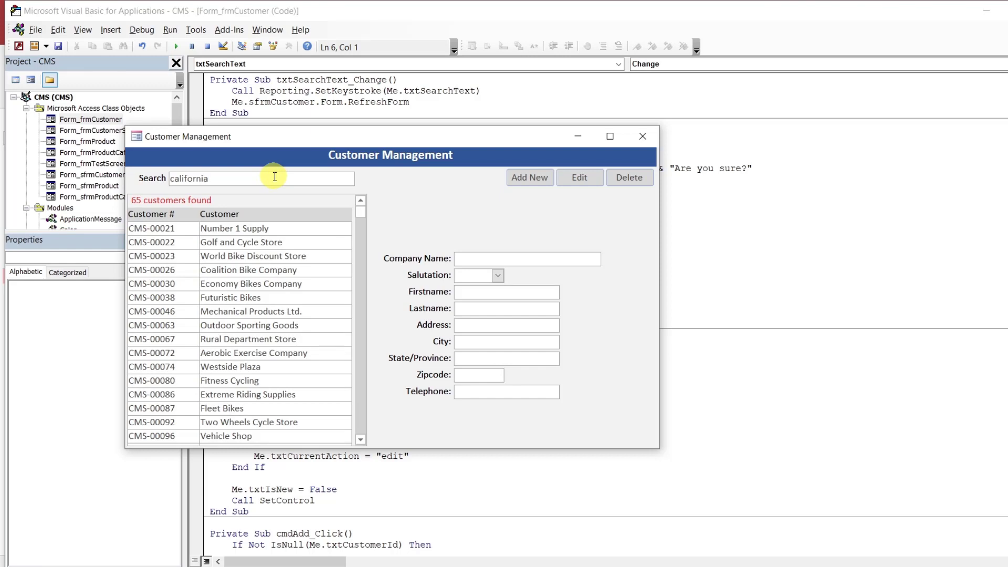
Clear the search text and close the Customer Management form
key("BackSpace")
key("BackSpace")
key("BackSpace")
key("BackSpace")
key("BackSpace")
key("BackSpace")
key("BackSpace")
key("BackSpace")
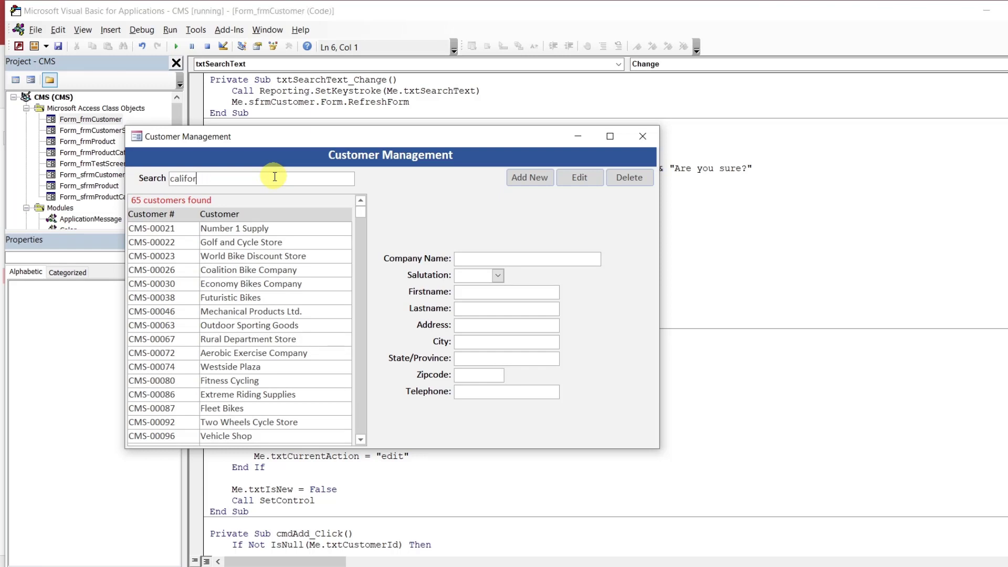
key("BackSpace")
key("BackSpace")
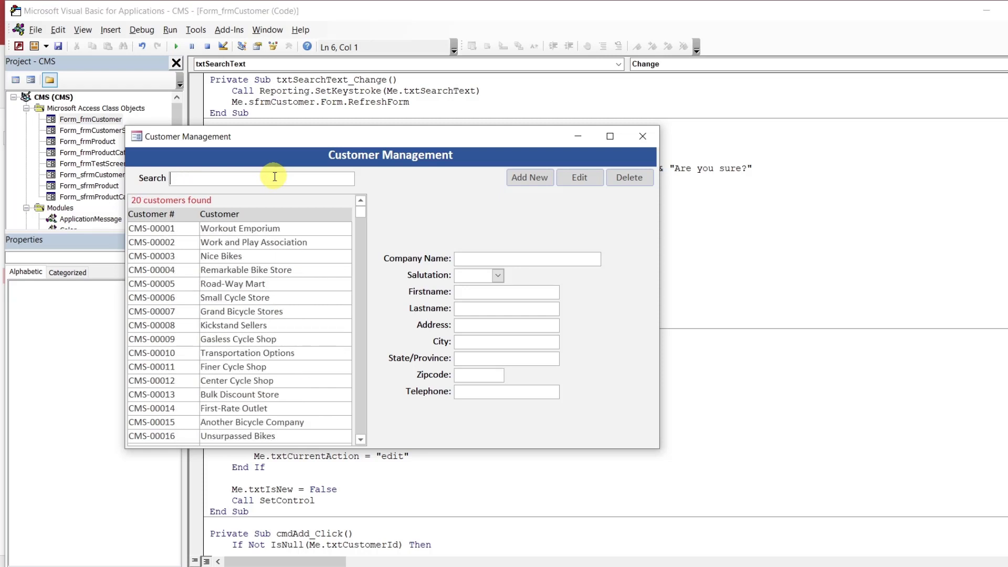
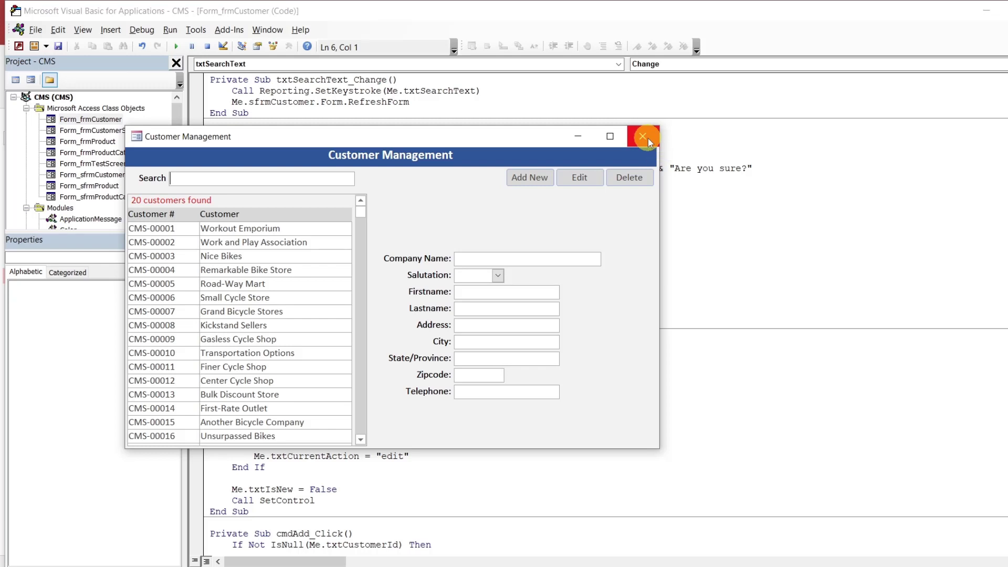
left_click(648, 138)
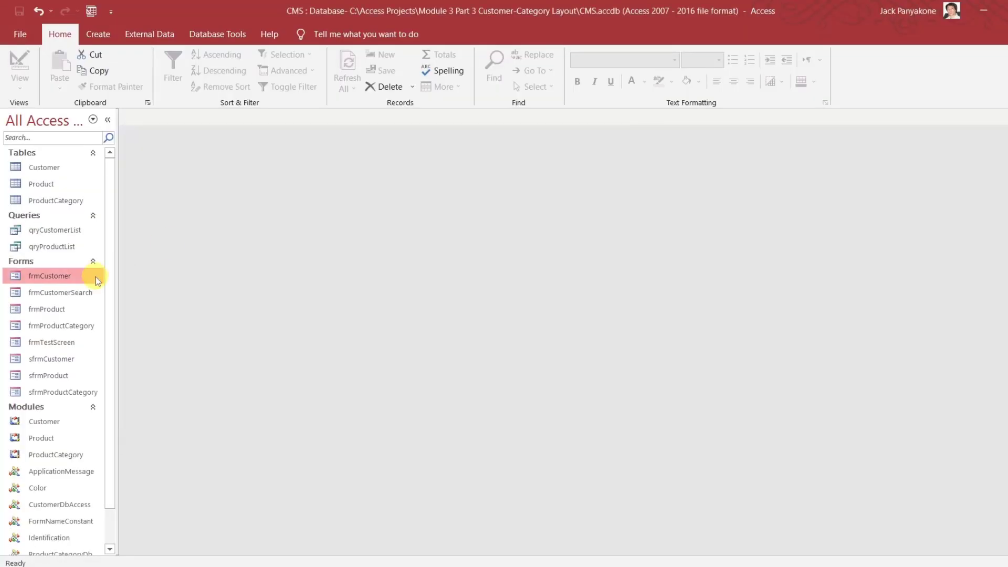
Open sfrmCustomer in Design View and extend its Detail section to about 1.5 inches high
left_click(60, 362)
right_click(60, 361)
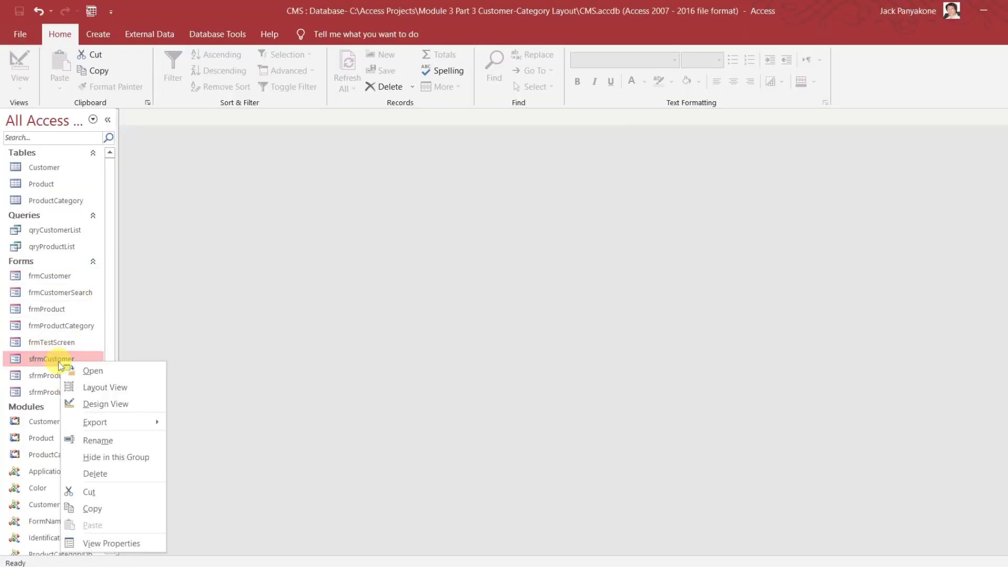
left_click(115, 403)
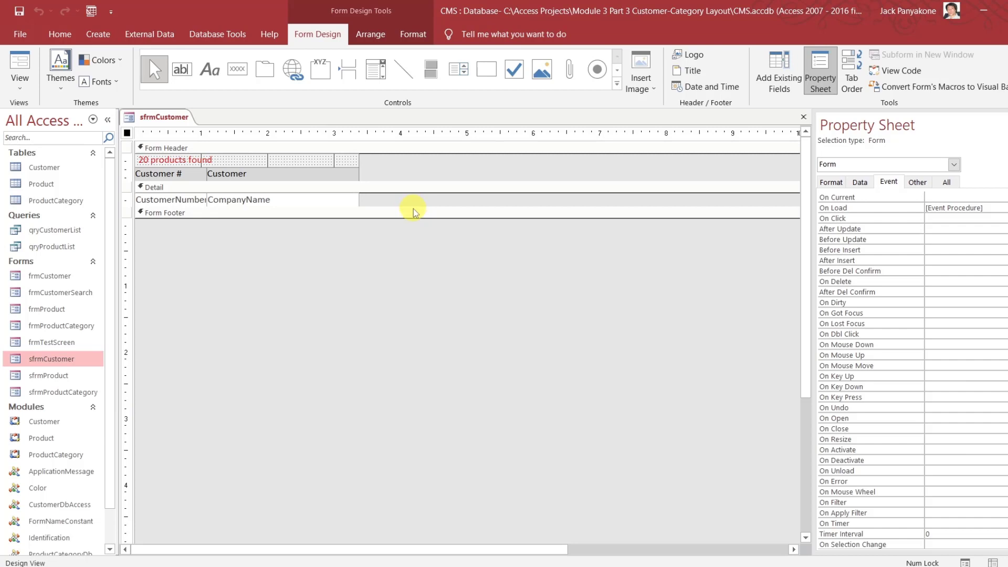
left_click_drag(413, 206, 400, 292)
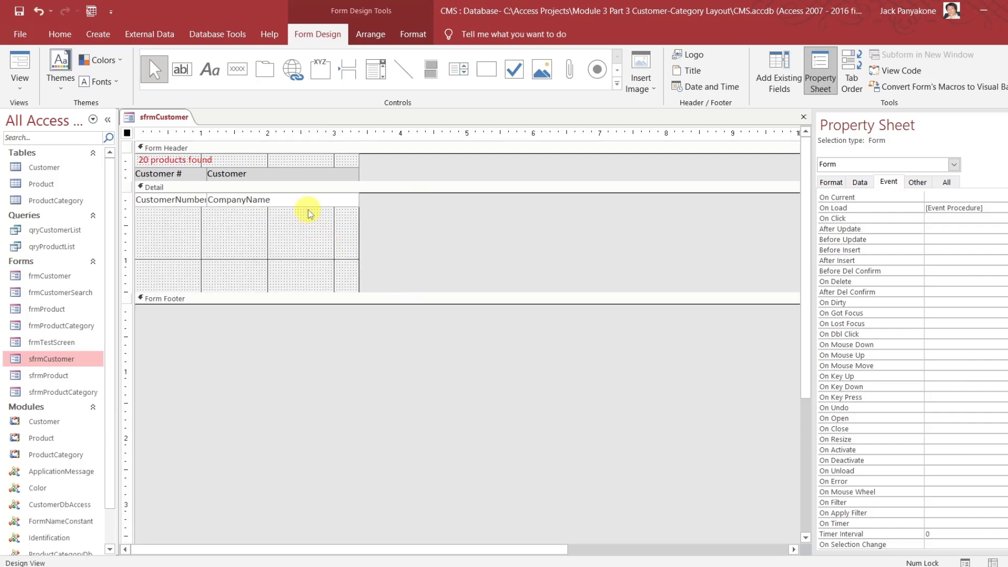
Add two copies of the CompanyName text box beneath it in the Detail section and select the upper copy
left_click(307, 206)
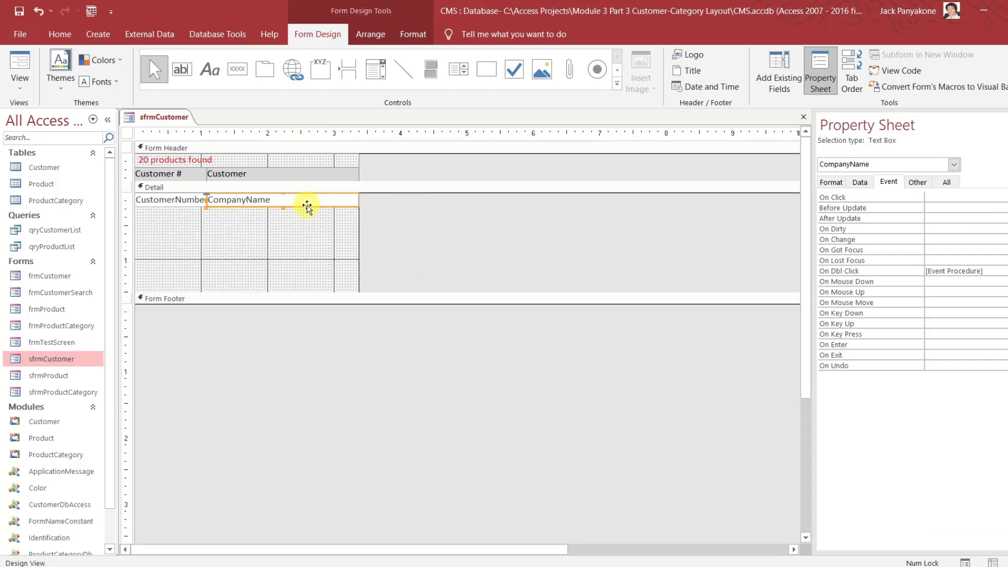
key("ctrl+v")
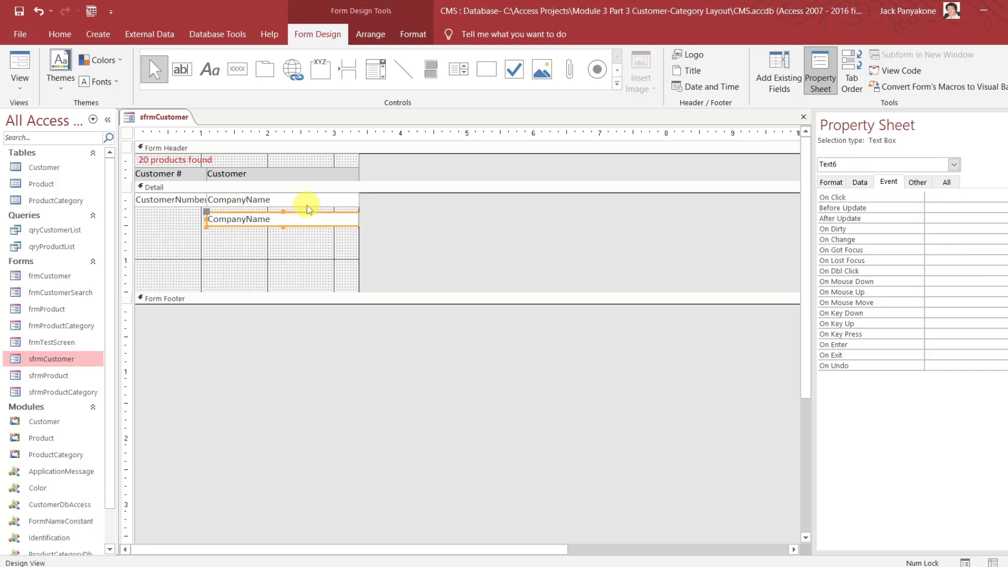
key("ctrl+v")
left_click(307, 219)
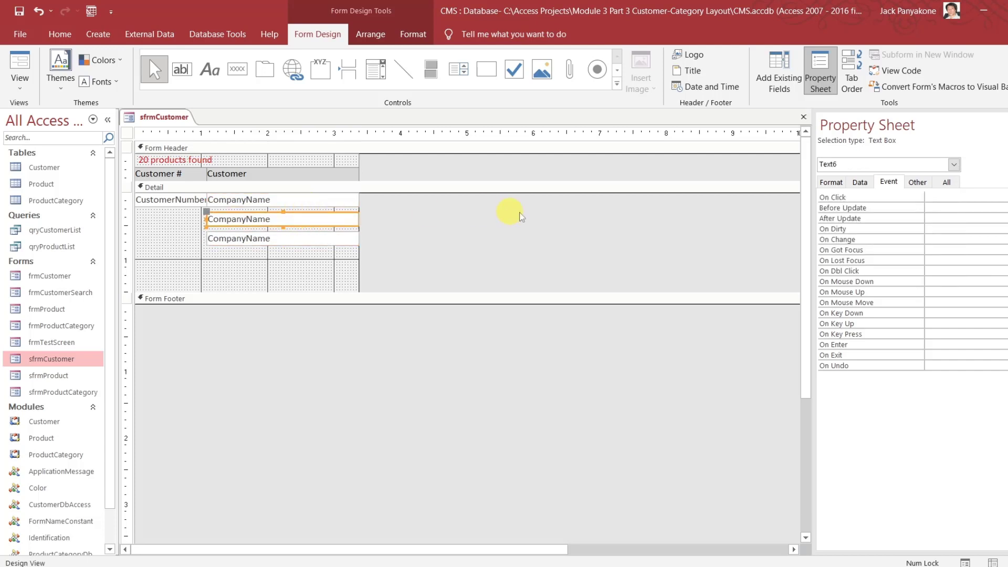
Check which fields are available as the control source of the upper copied text box
left_click(944, 183)
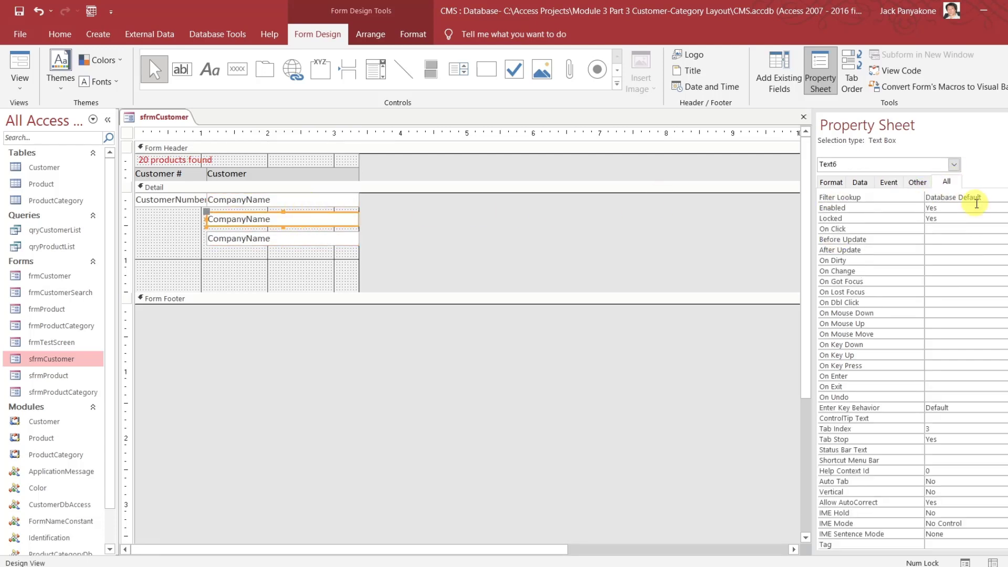
left_click(1005, 271)
scroll(1006, 271, "up", 20)
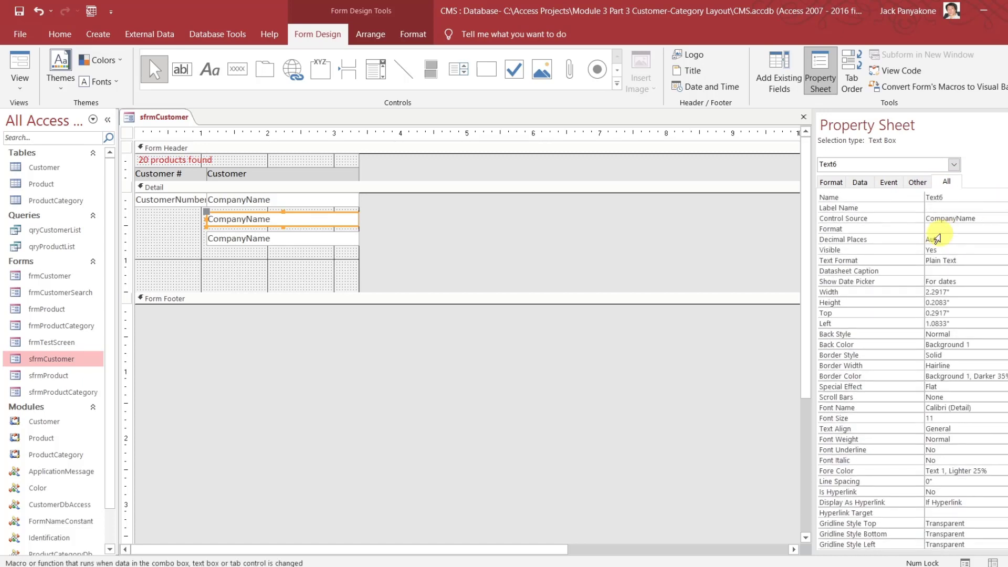
left_click(986, 218)
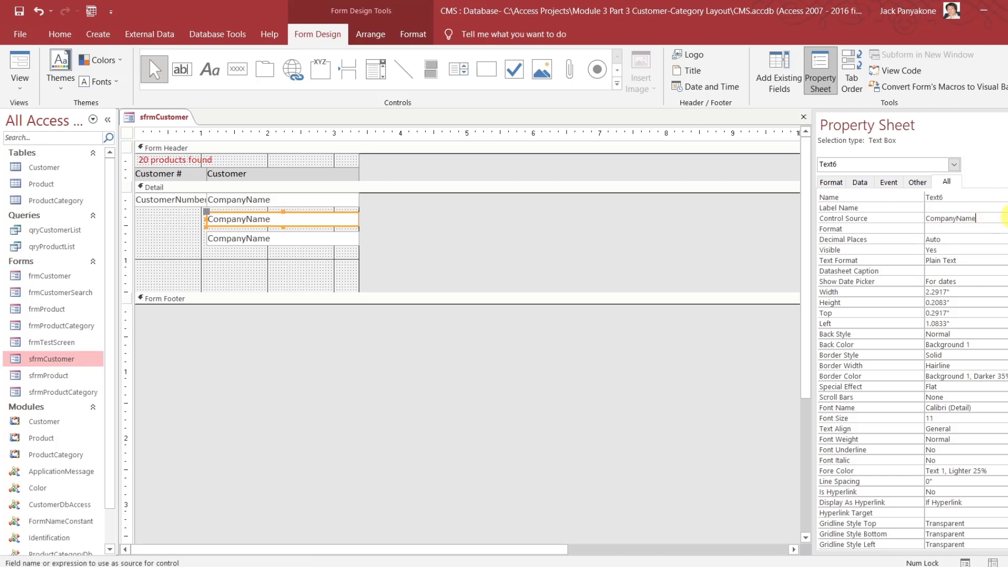
left_click(1005, 219)
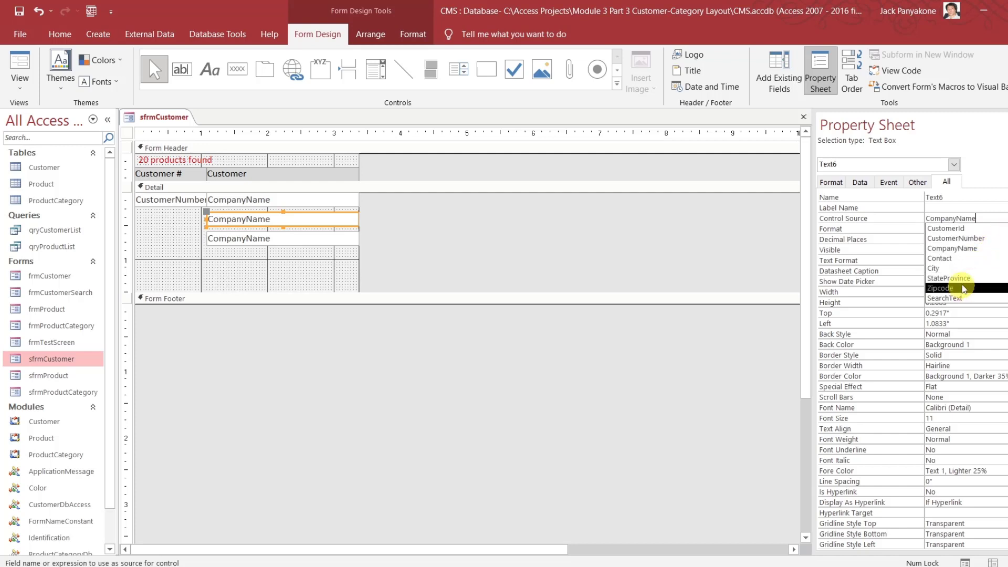
left_click(686, 243)
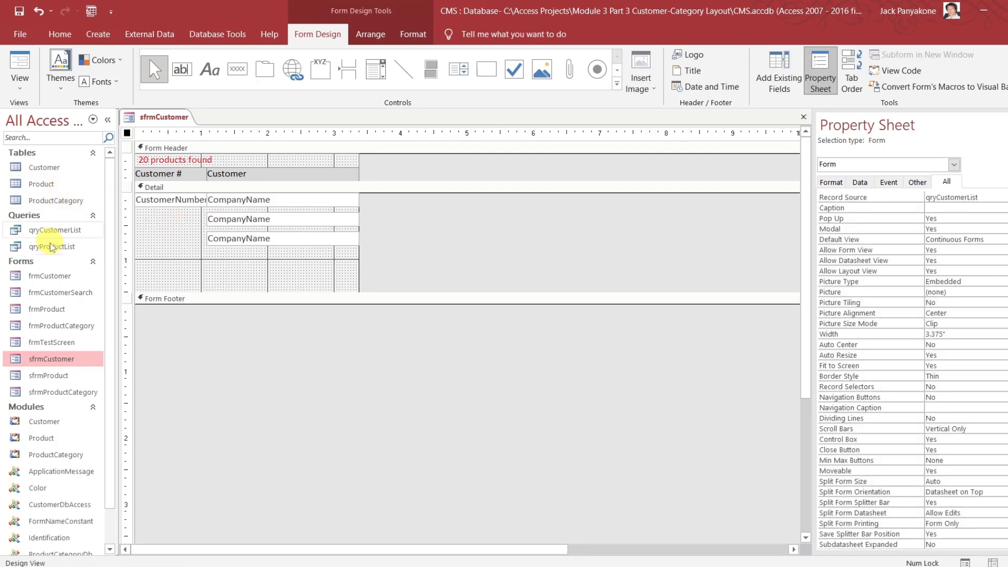
Open the qryCustomerList query in Design View and go to the first empty field column
right_click(59, 231)
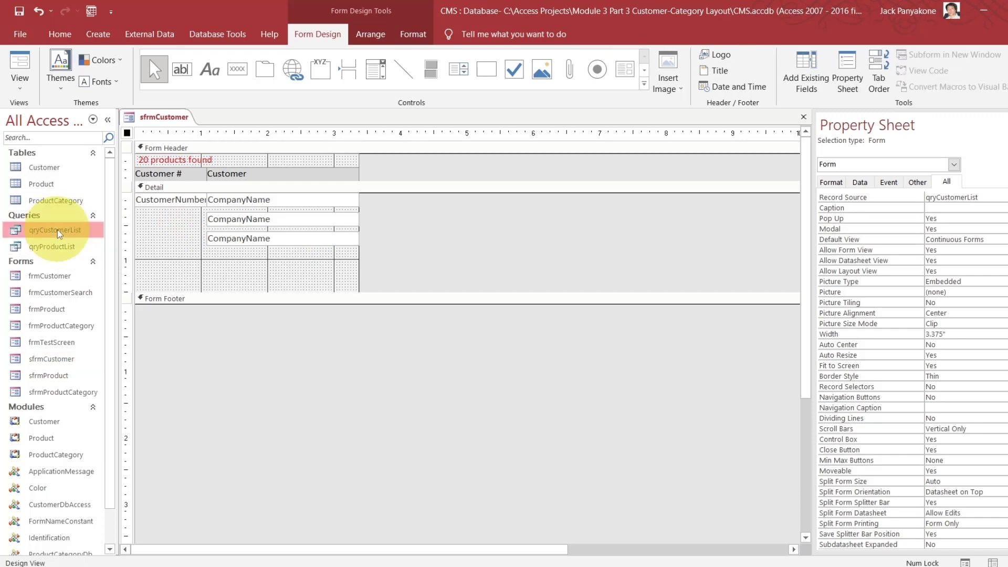
left_click(95, 255)
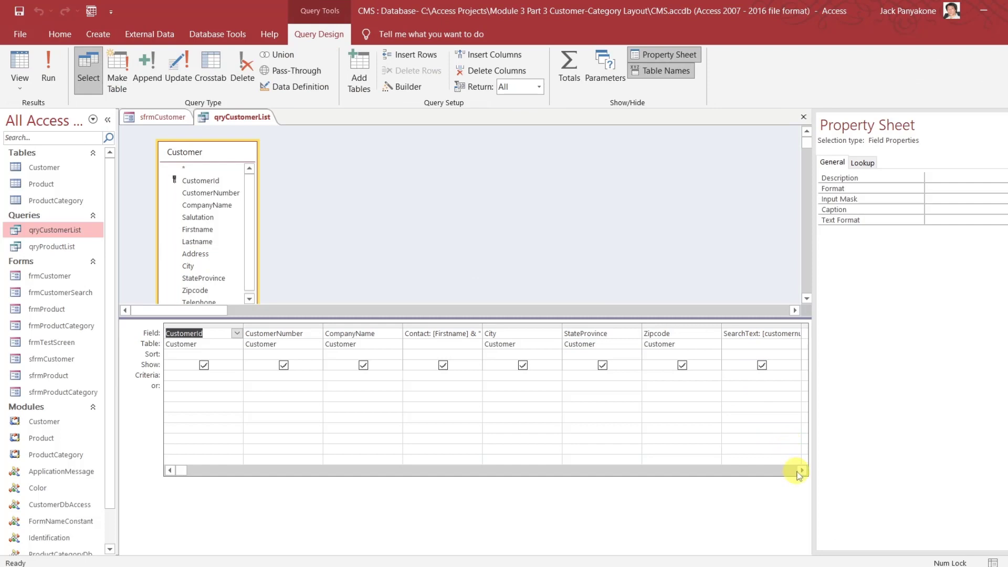
left_click(801, 471)
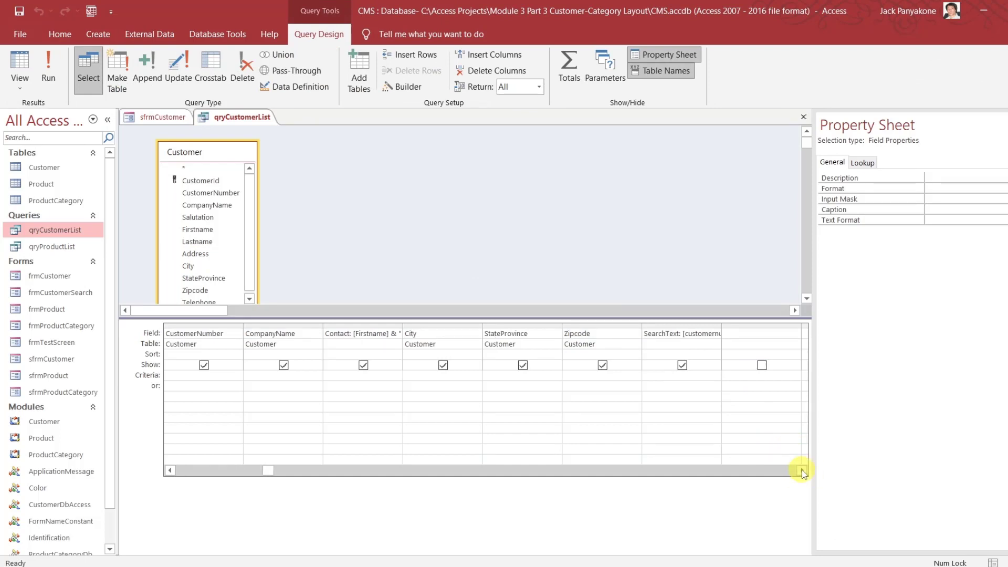
Add a calculated field to the empty column of qryCustomerList with the expression CityState: city & ", " & stateprovince
right_click(748, 329)
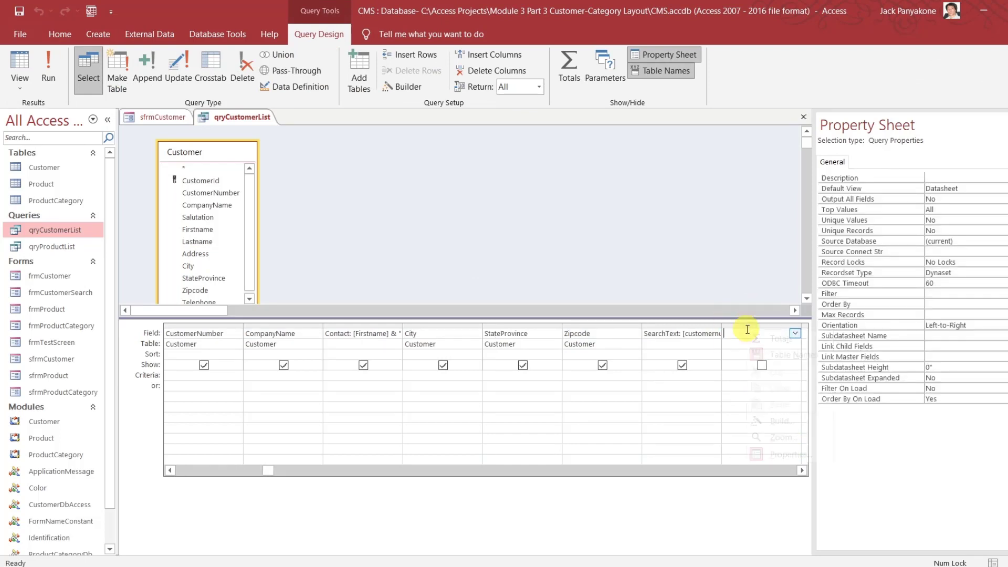
left_click(780, 437)
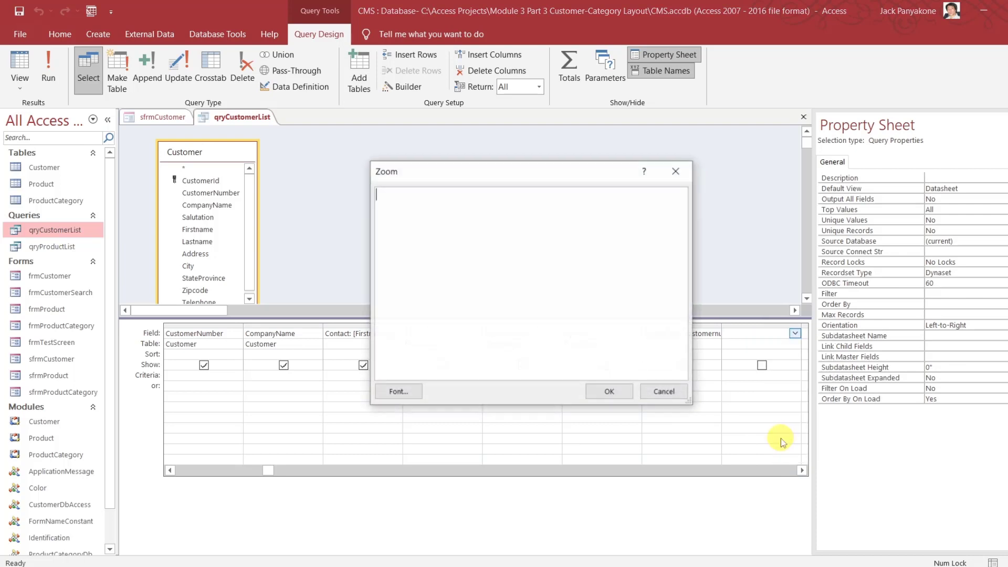
left_click_drag(585, 183, 648, 150)
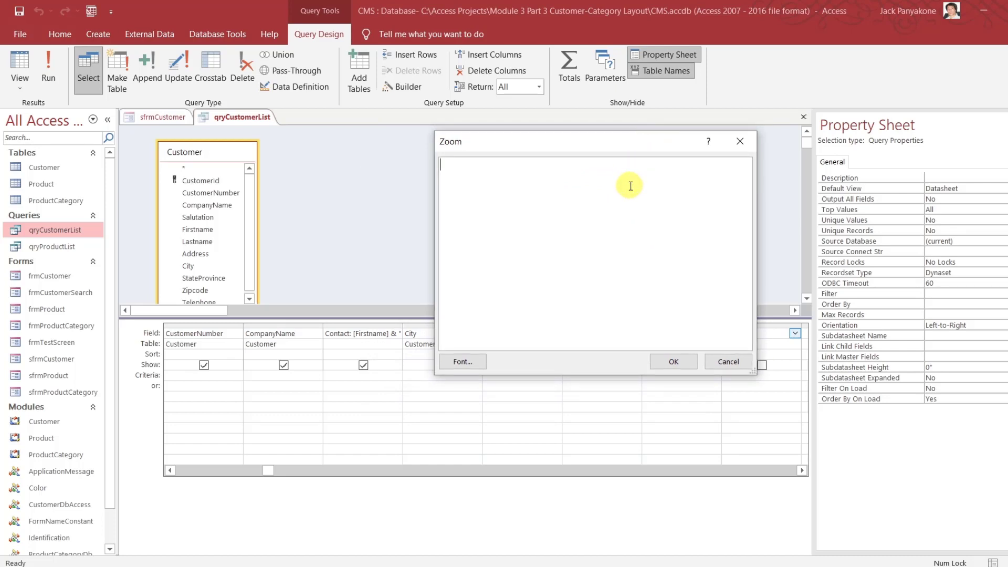
type("CityState: city & \", \"")
key("Left")
key("Left")
type(",")
key("End")
type("&")
type("tatepro")
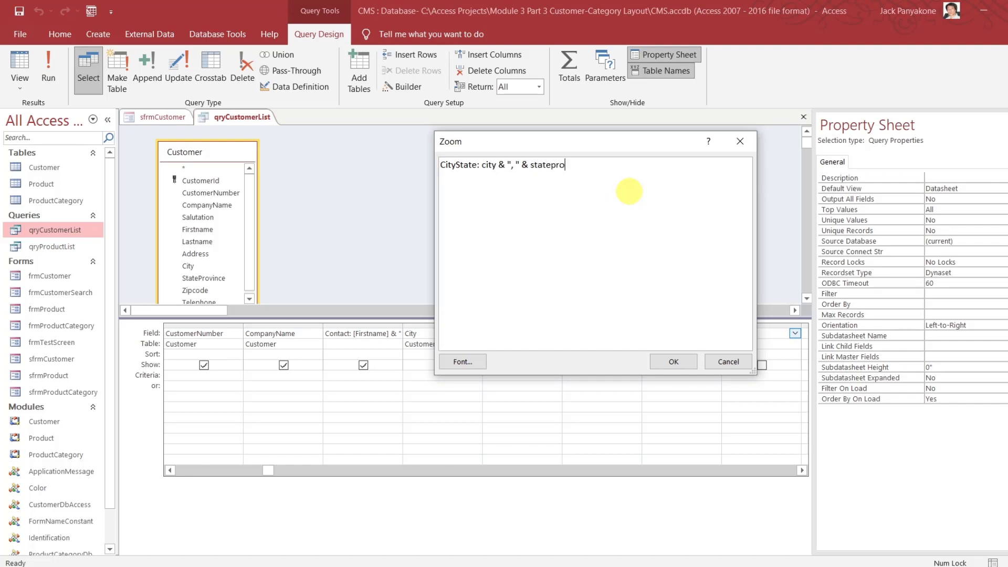
type("vince")
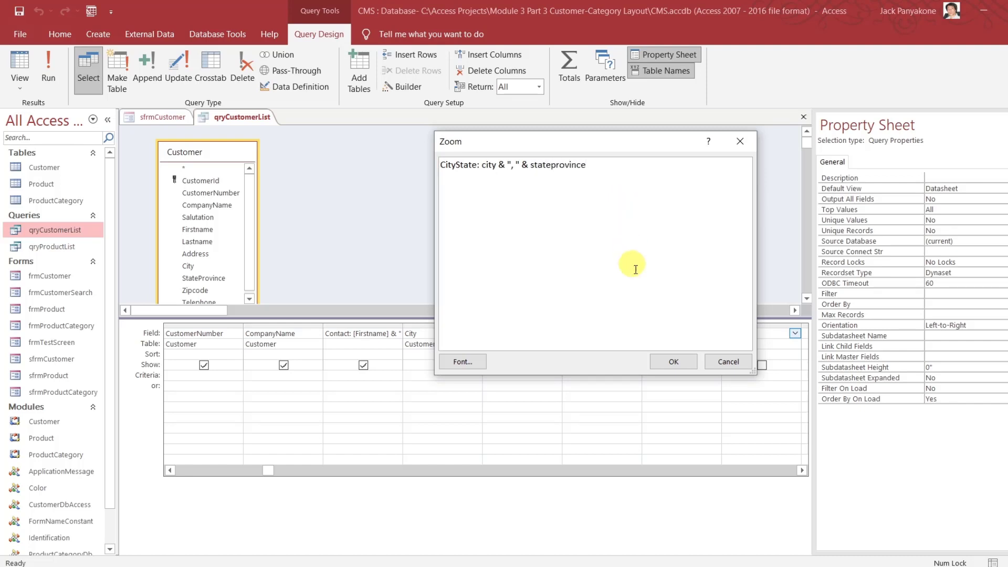
left_click(673, 361)
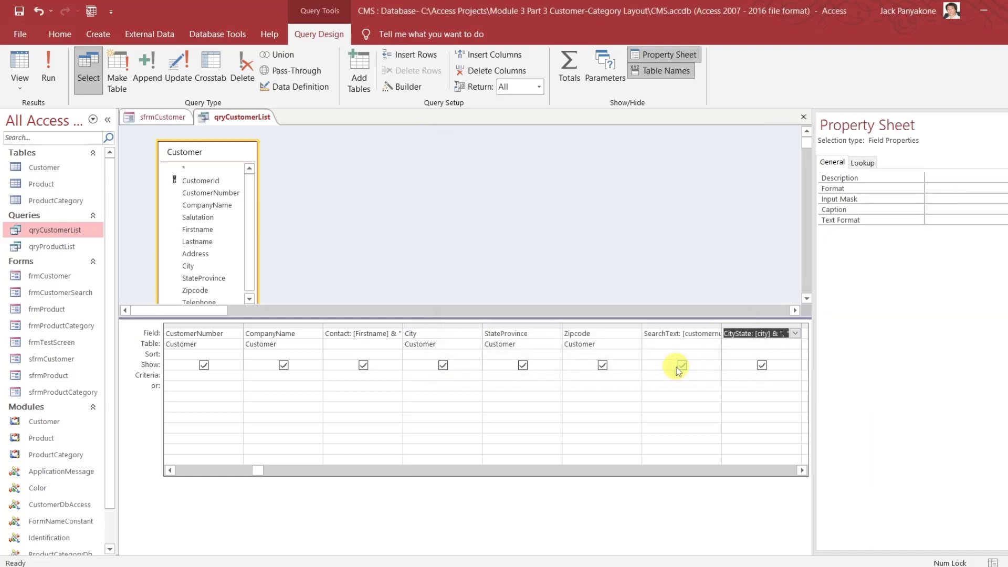
left_click(689, 259)
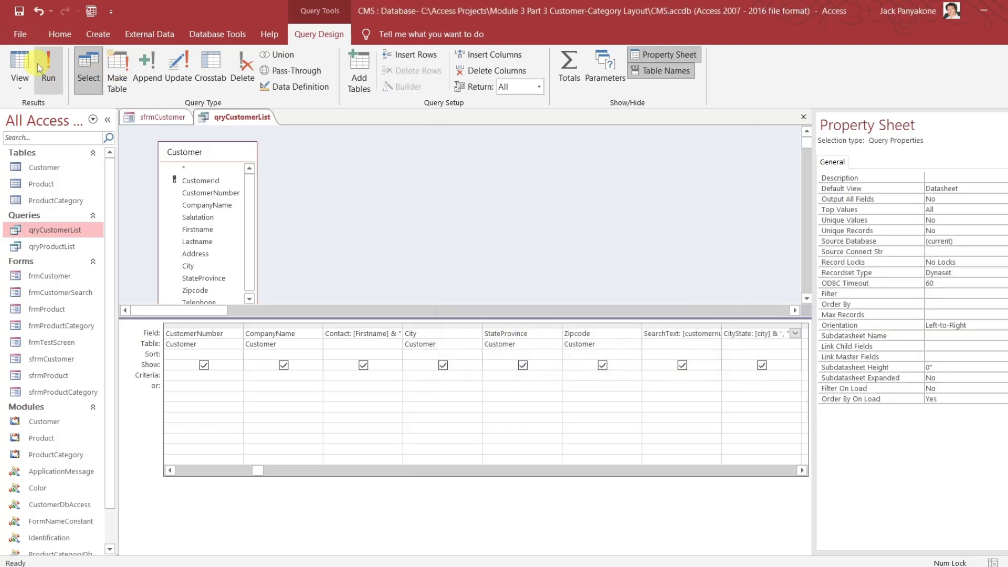
Run qryCustomerList, widen the CityState column to check its values, and return to Design View
left_click(50, 78)
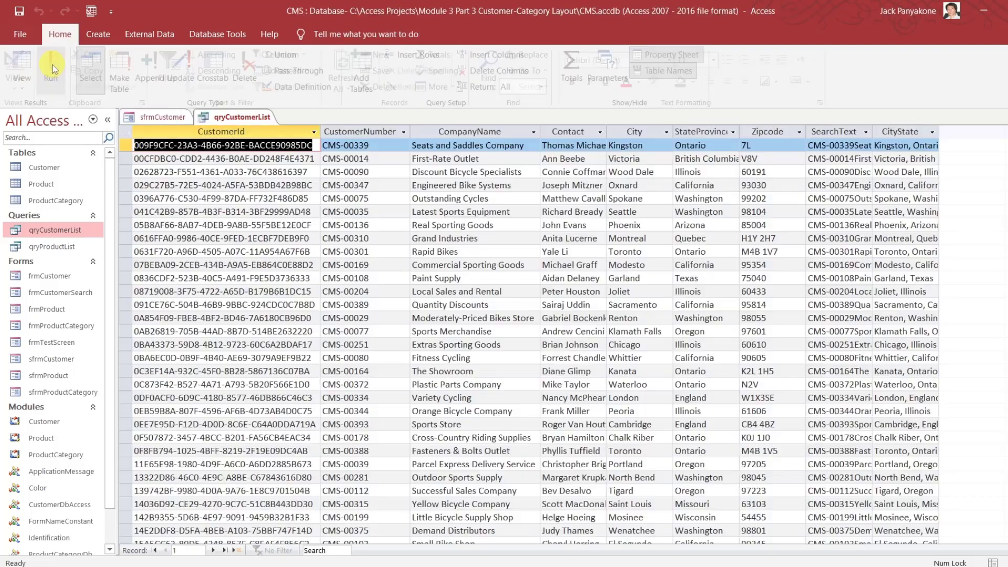
double_click(938, 128)
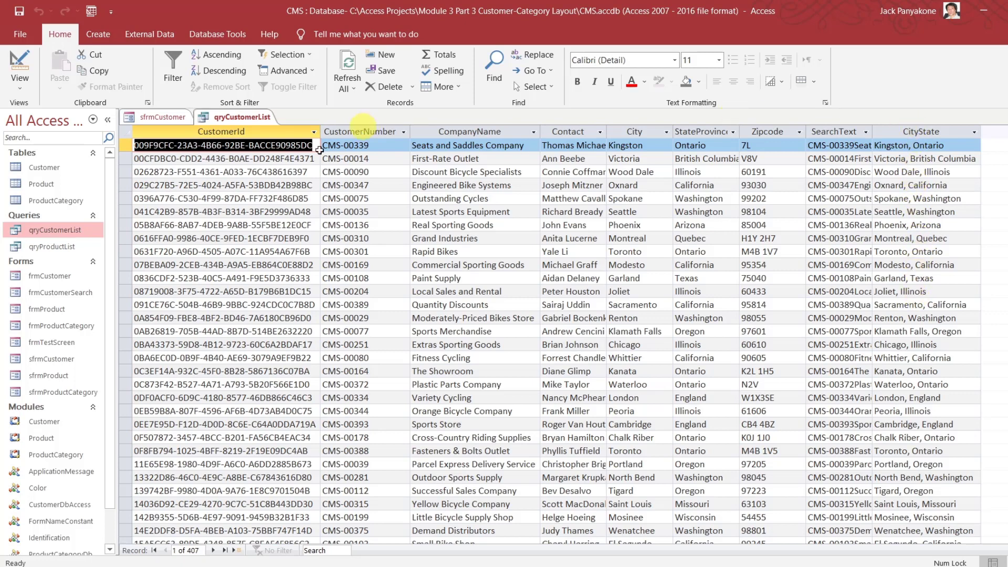
right_click(220, 117)
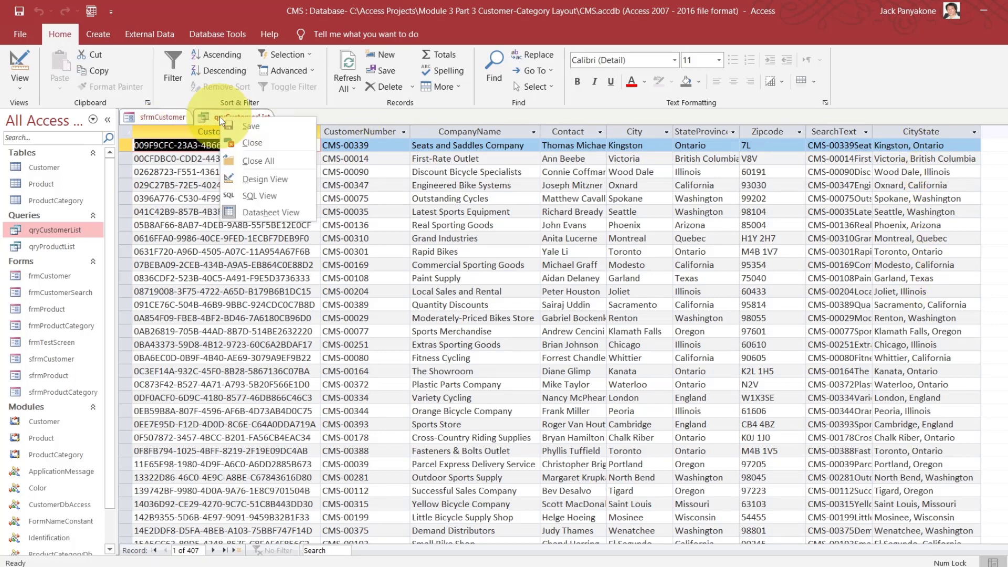
left_click(257, 180)
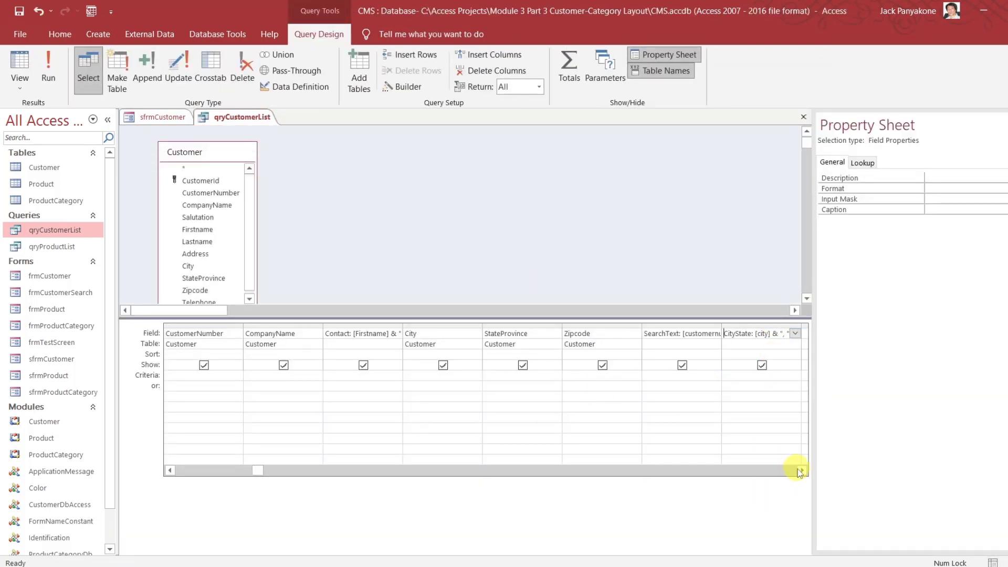
Move the CityState column between the Contact and City columns in the query grid
left_click(748, 323)
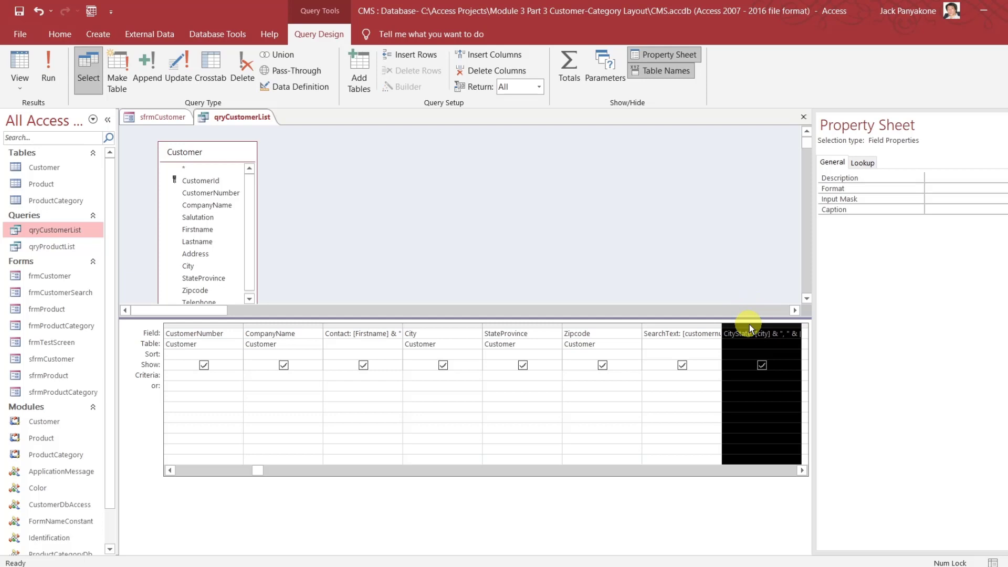
left_click_drag(749, 324, 470, 344)
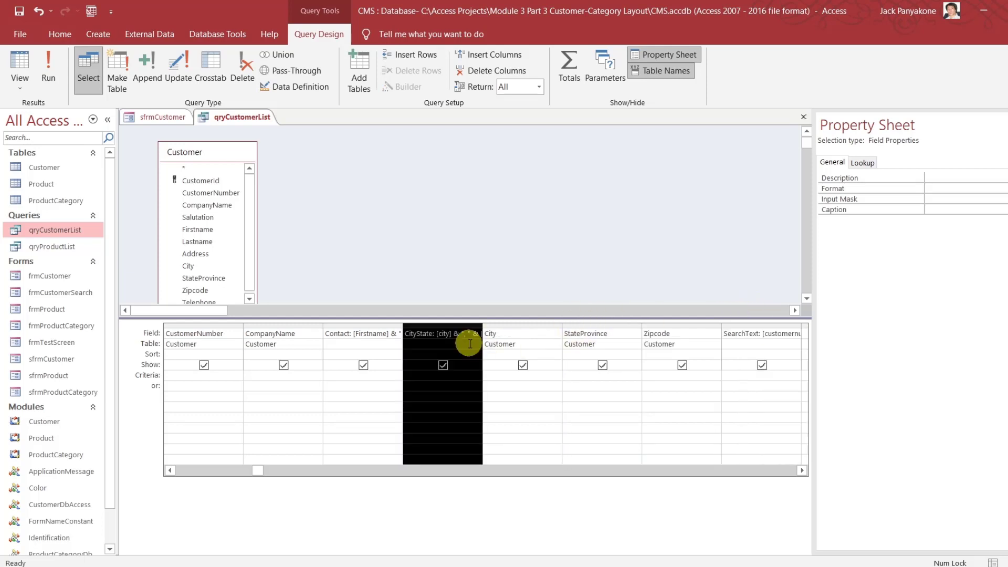
left_click(468, 239)
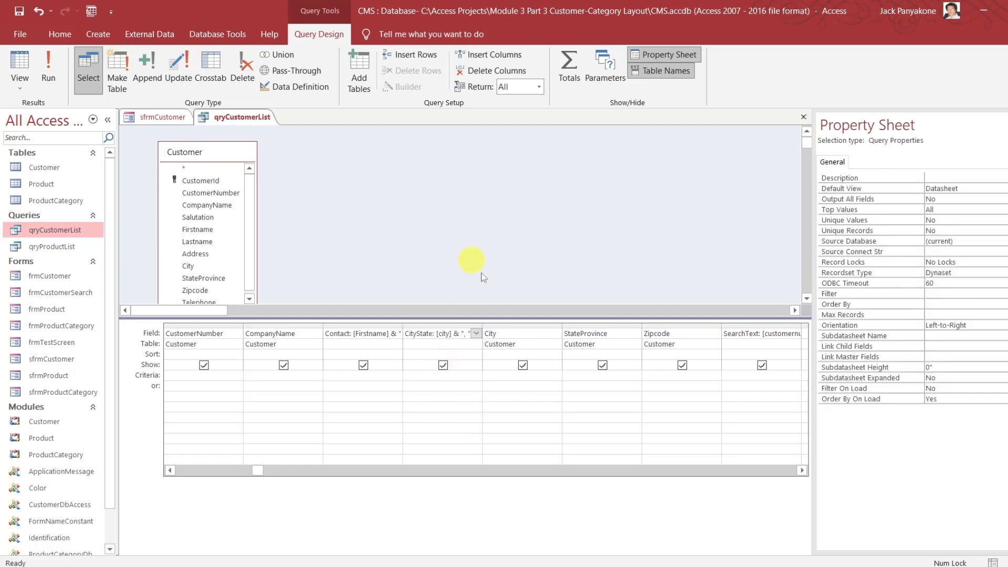
Extend the CityState expression to [city] & ", " & [stateprovince] & " " & zipcode and close the query
left_click(432, 333)
right_click(433, 333)
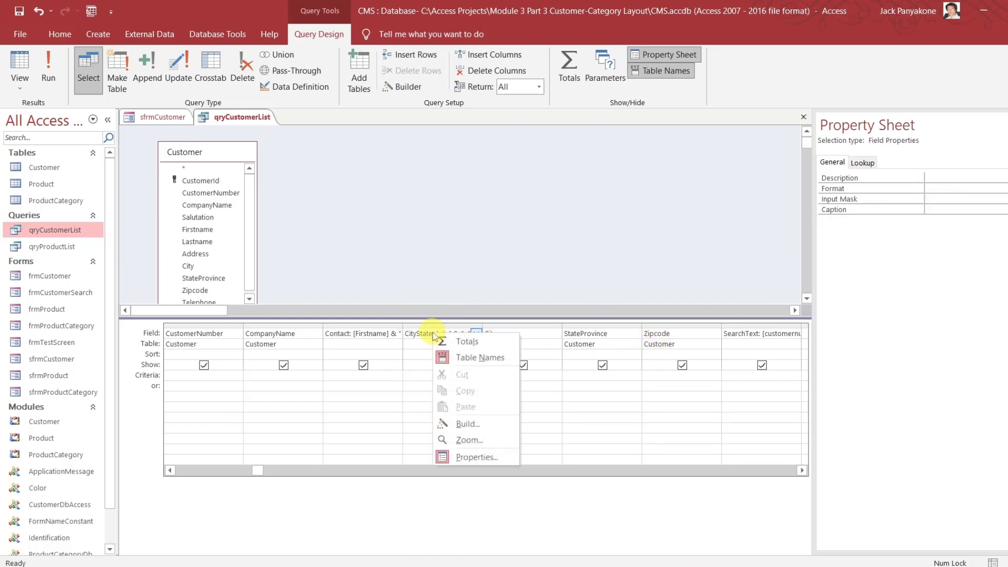
left_click(460, 441)
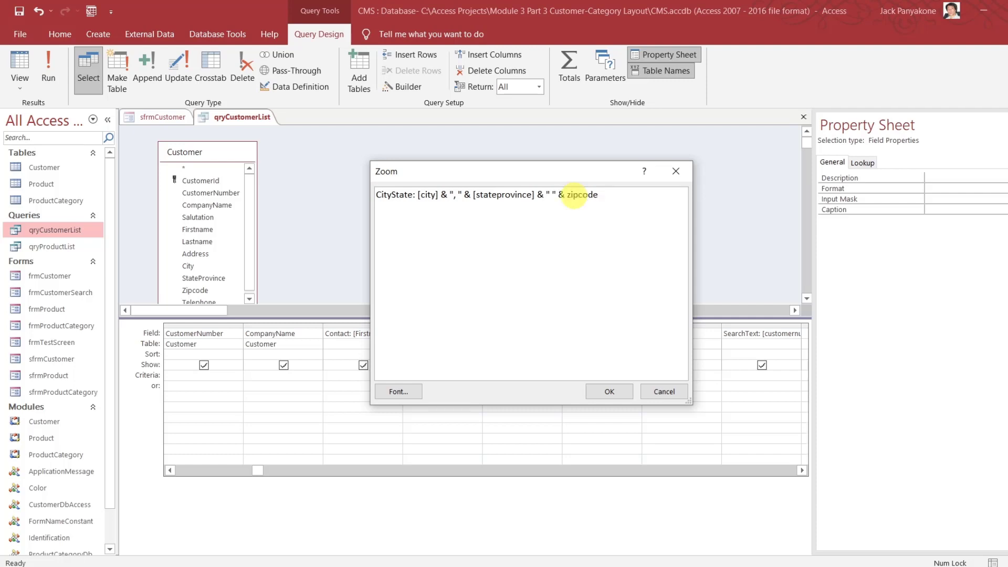
left_click(612, 394)
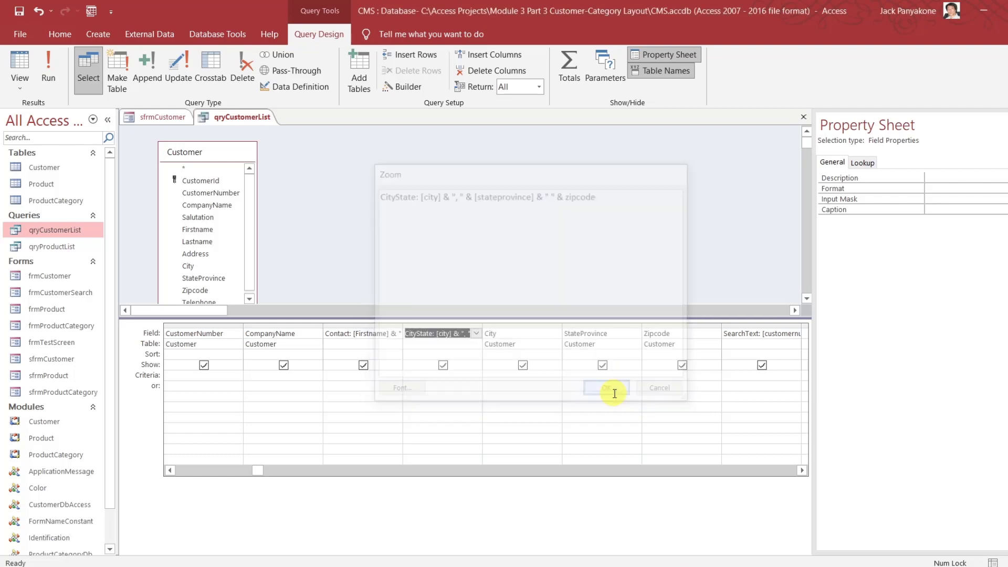
left_click(571, 254)
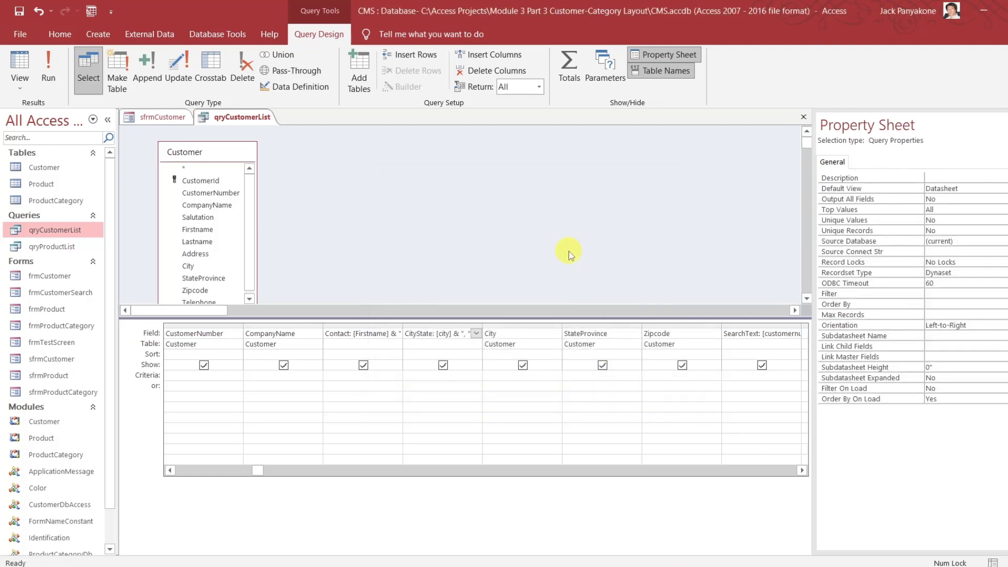
left_click(804, 116)
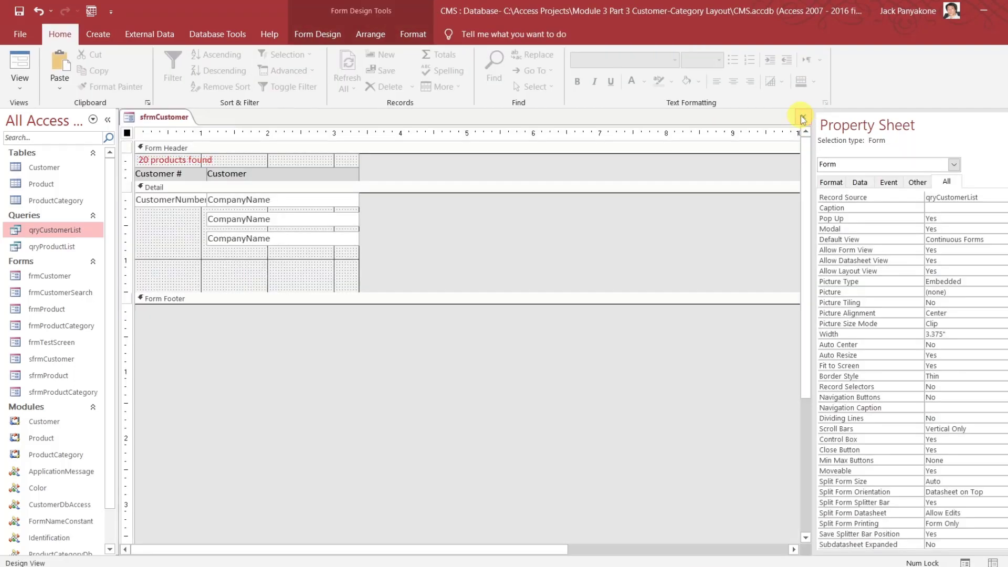
Set the upper CompanyName copy's control source to CityState and name the text box CityState
left_click(336, 225)
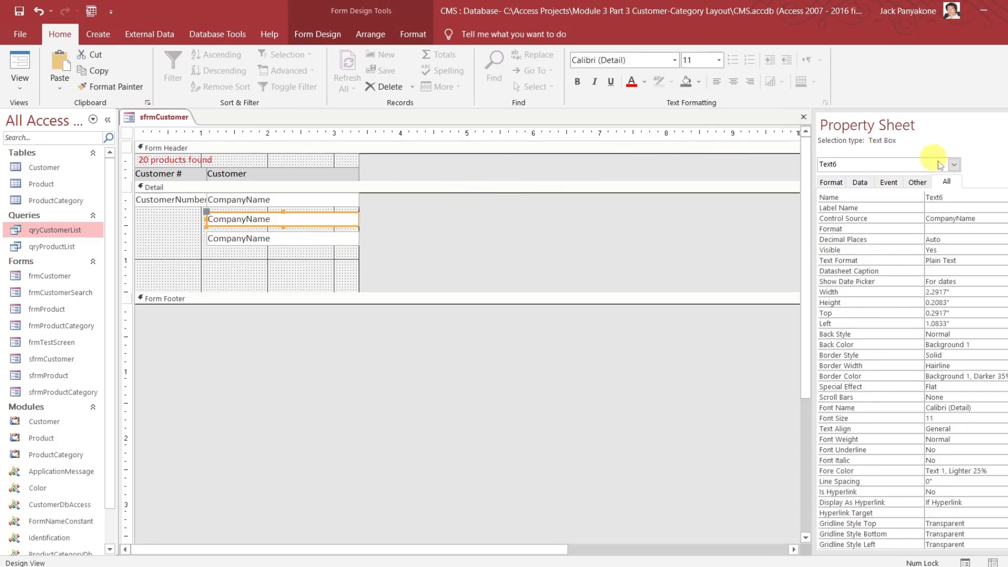
left_click(1000, 218)
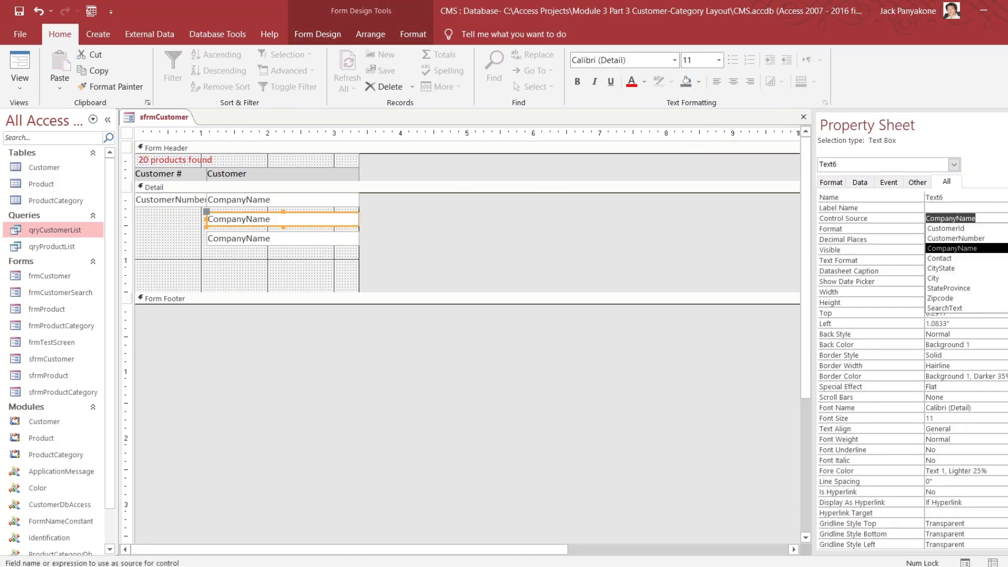
left_click(992, 267)
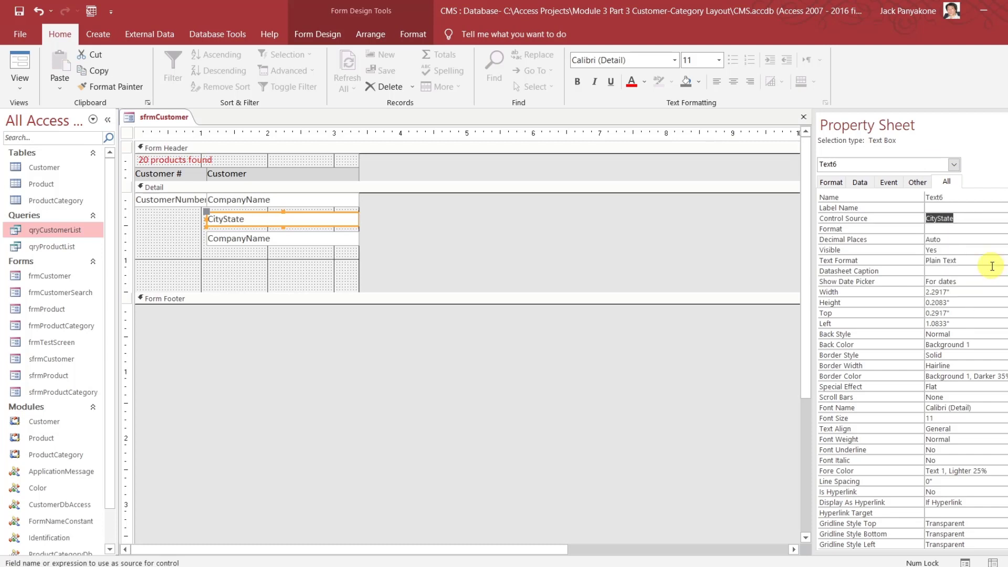
key("Up")
key("Up")
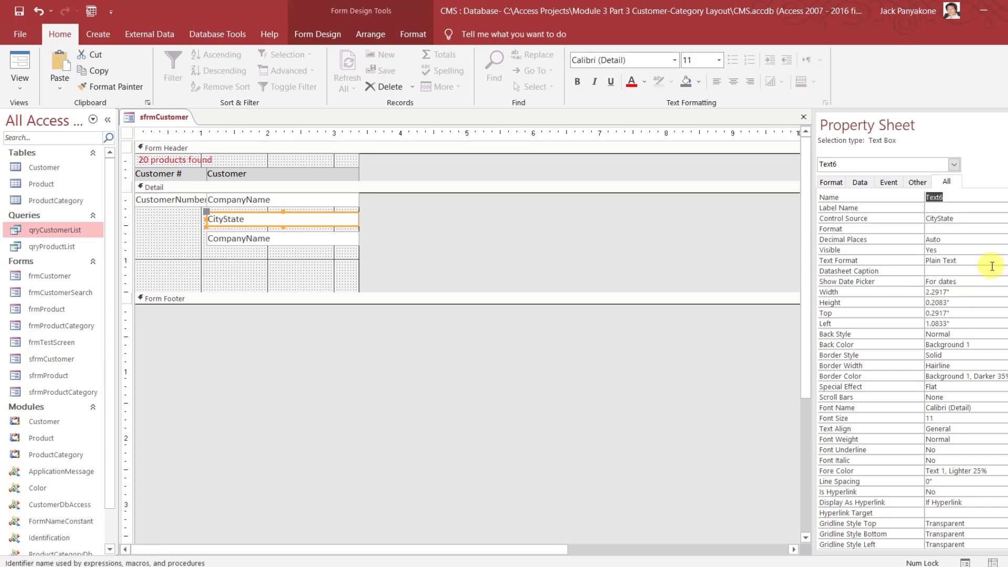
type("CityState")
key("Return")
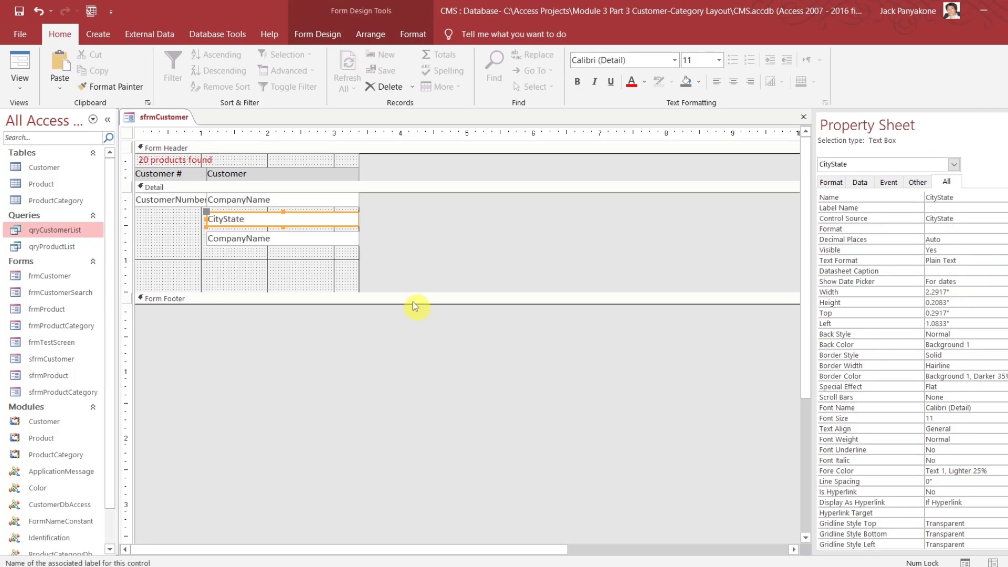
Delete the lower CompanyName copy beneath the CityState text box
left_click(349, 239)
key("Delete")
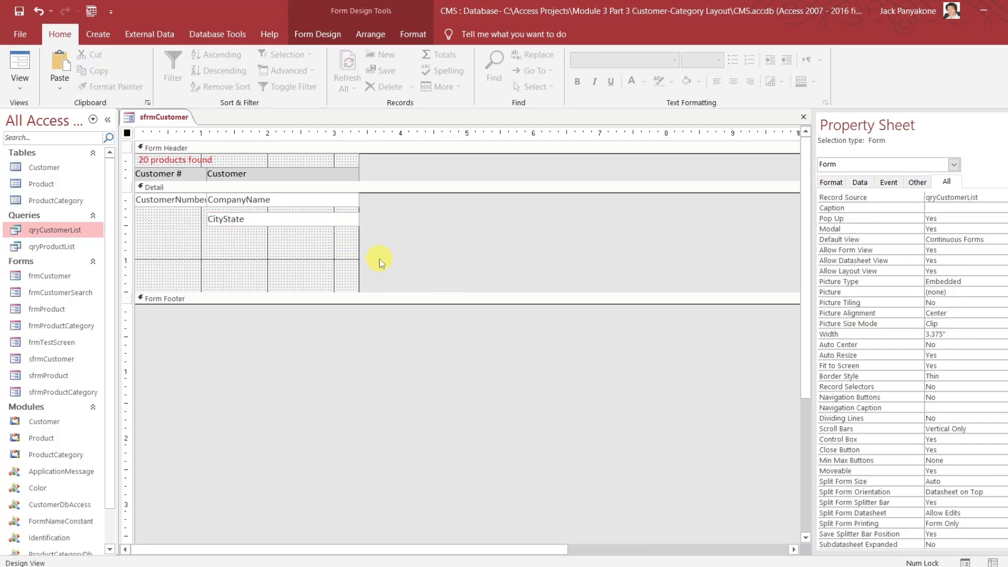
Narrow the CompanyName text box and Customer header label to the 3-inch mark, and place the CityState text box directly beside CompanyName
left_click_drag(373, 201, 336, 173)
left_click(424, 232)
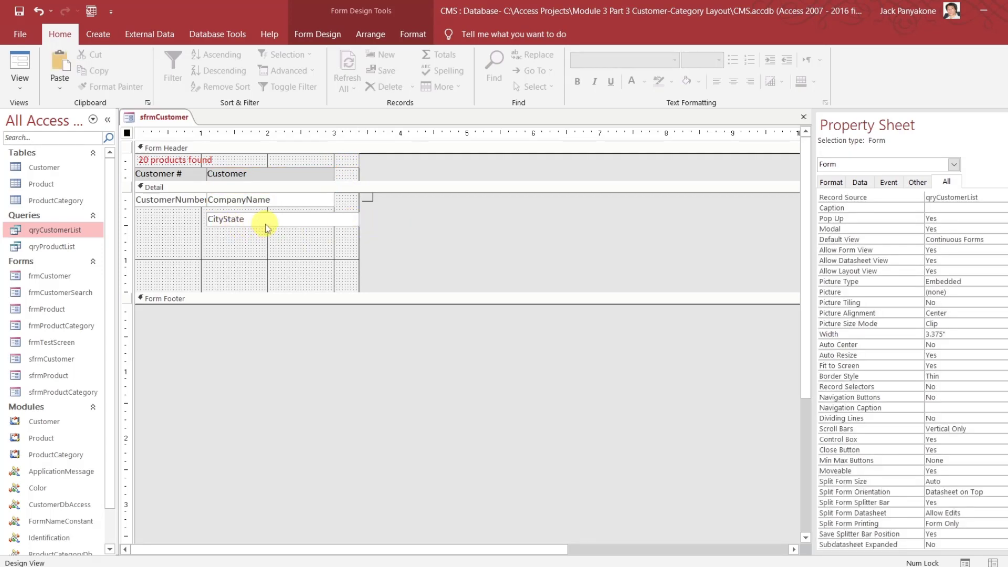
left_click_drag(326, 227, 452, 200)
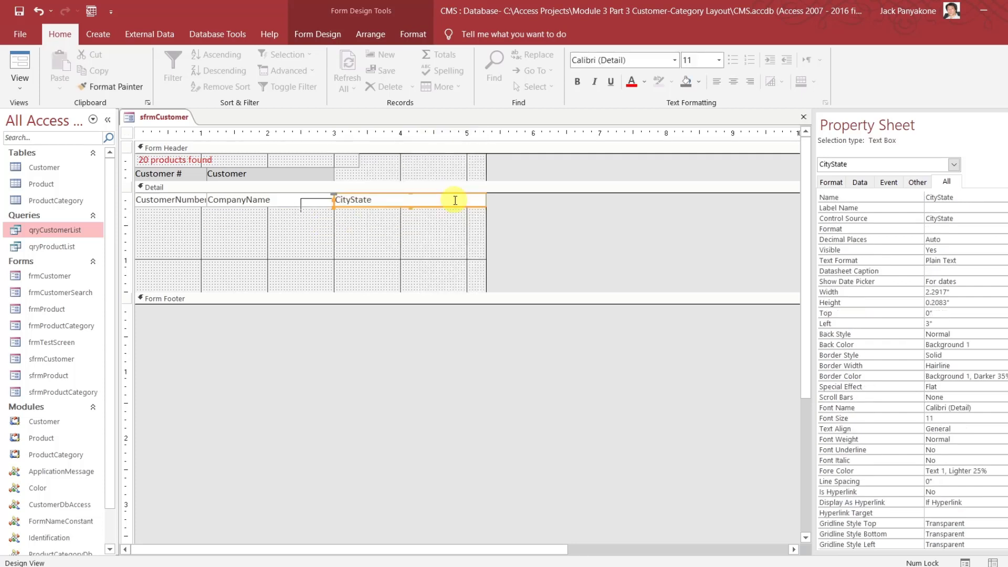
Duplicate the Customer header label and fit the copy above CityState, about 2.29" wide and starting at the 3-inch mark
left_click(330, 177)
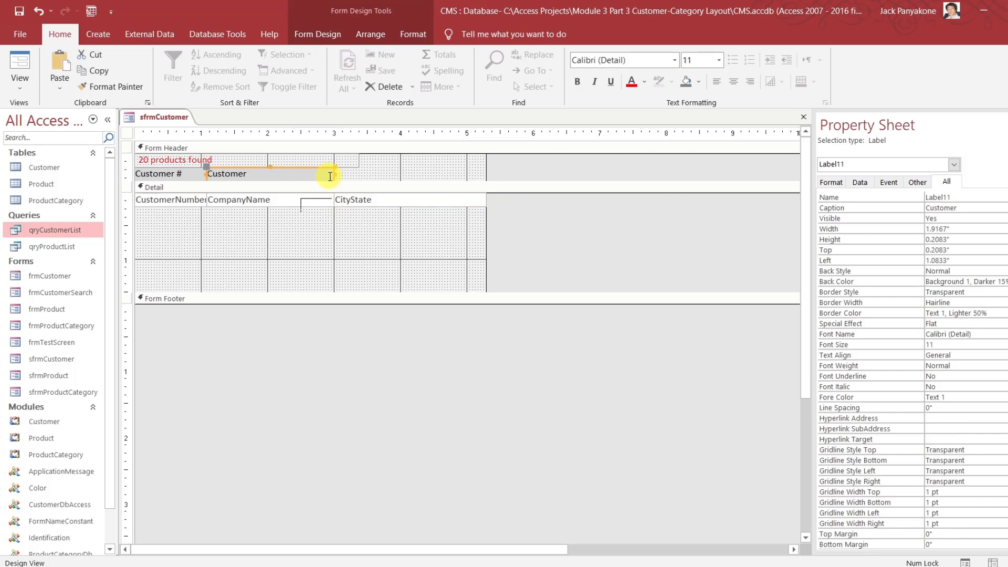
key("ctrl+v")
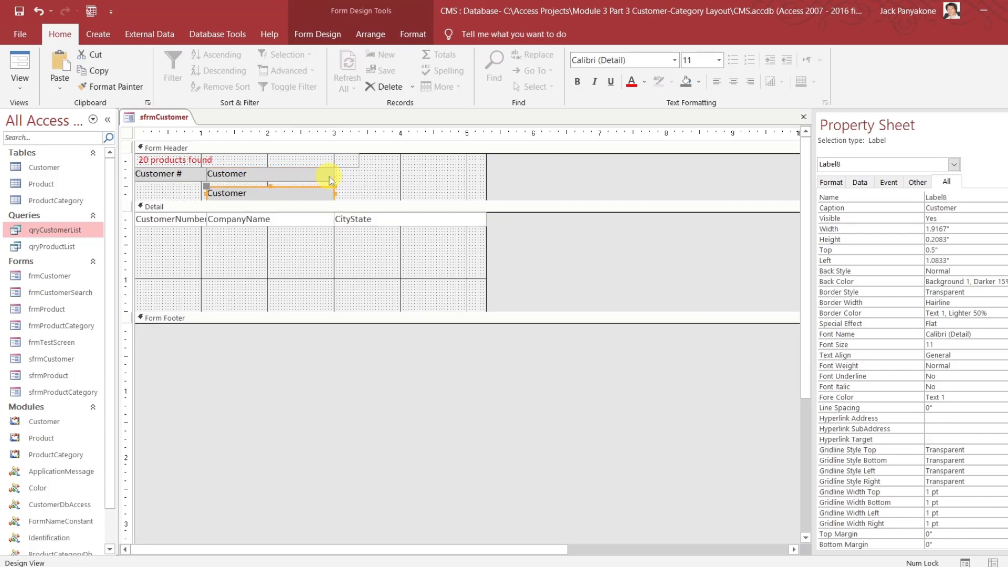
left_click_drag(317, 186, 486, 172)
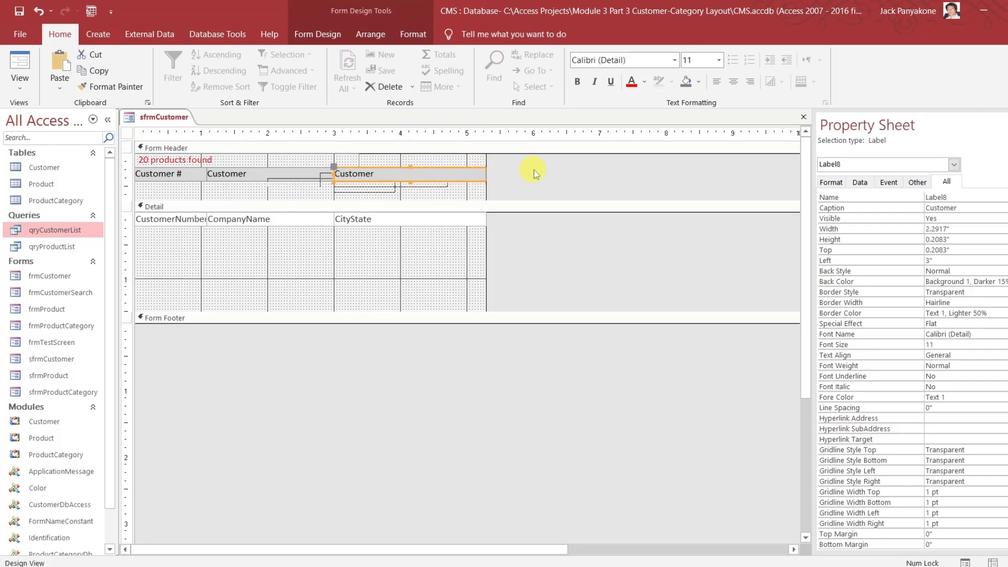
left_click(534, 168)
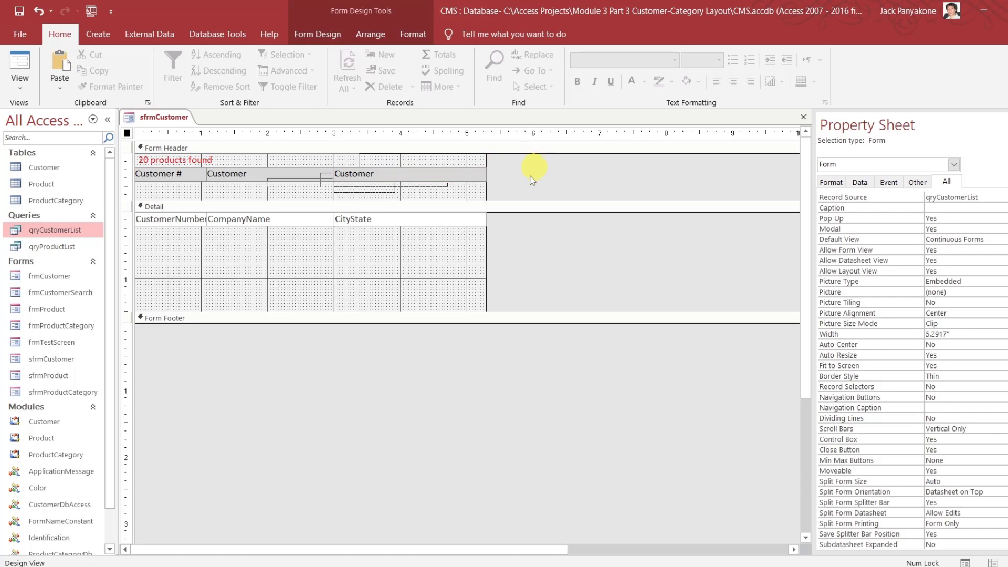
Shrink the Form Header and Detail sections so they fit tightly around their labels and text boxes
left_click_drag(512, 200, 513, 164)
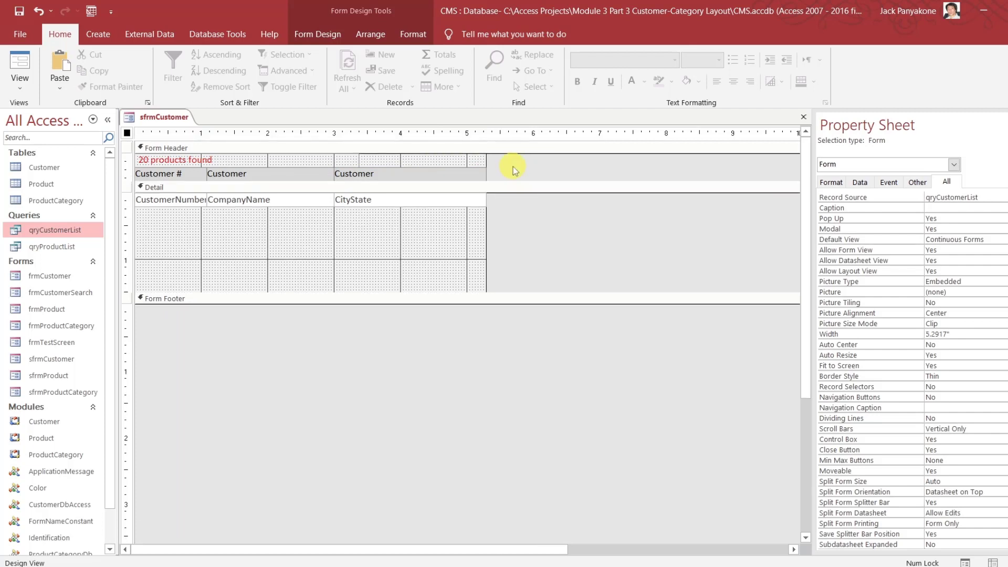
left_click_drag(499, 292, 499, 188)
left_click(522, 165)
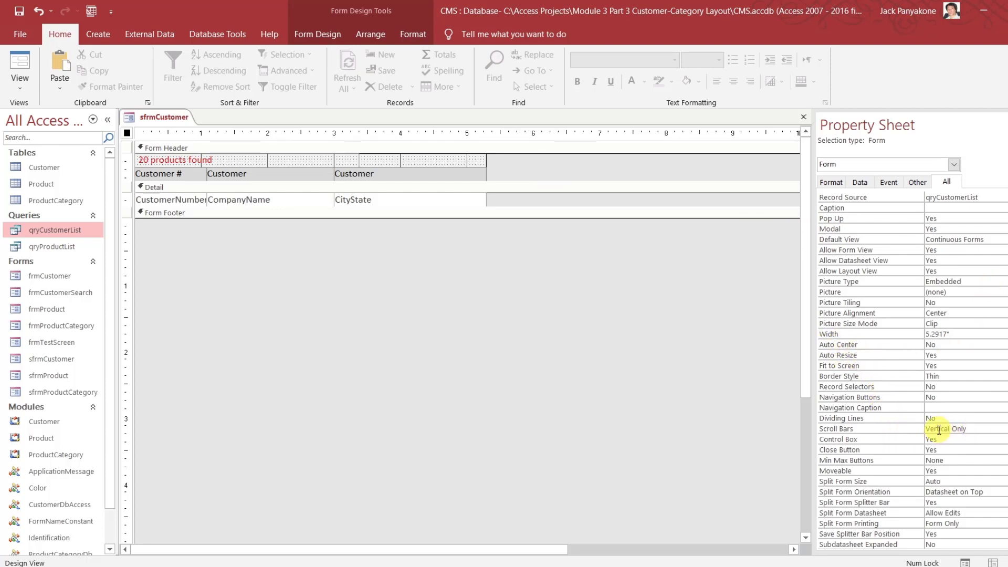
Set the subform's scroll bars to Both and close sfrmCustomer
left_click(997, 428)
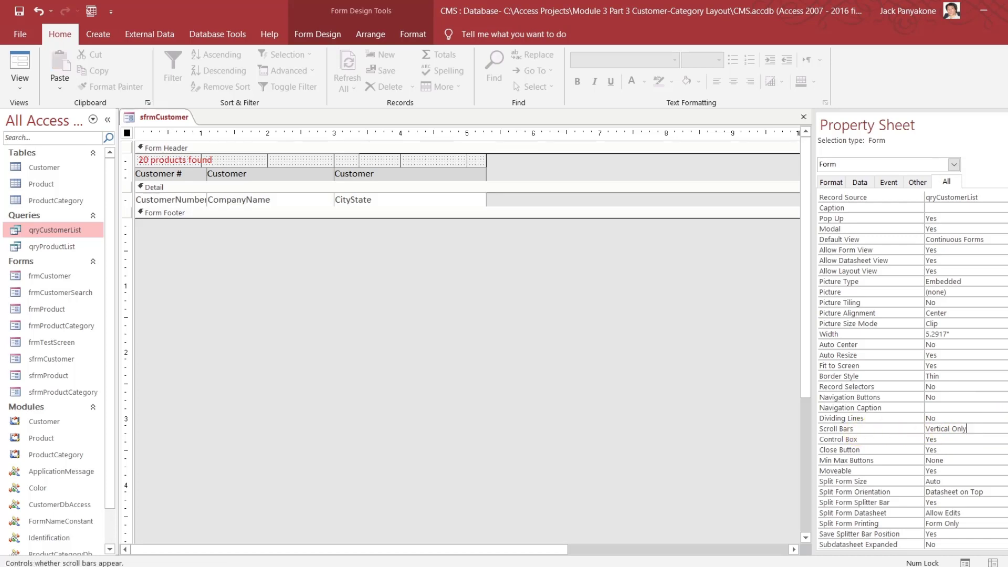
left_click(1001, 428)
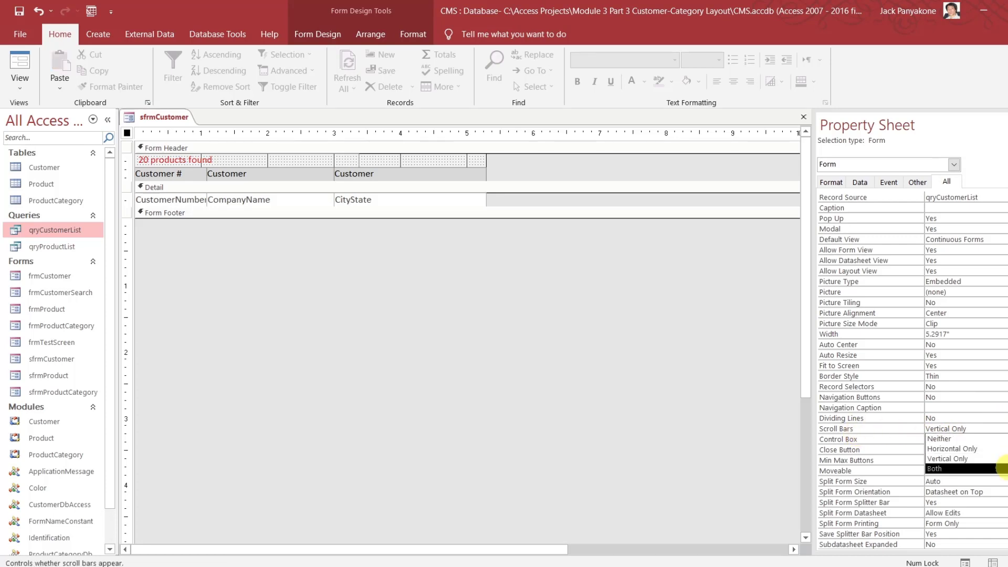
left_click(1002, 468)
left_click(765, 441)
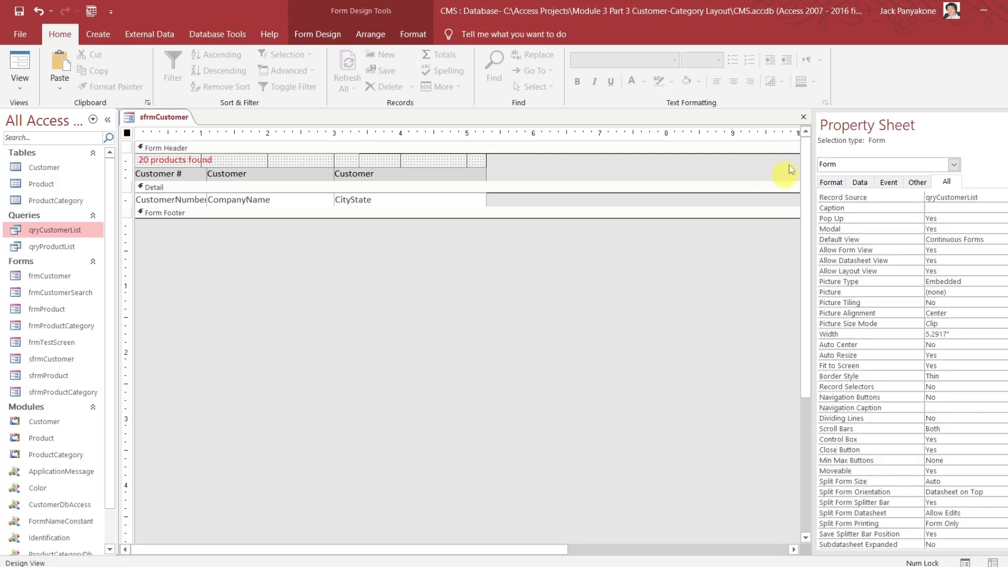
left_click(803, 117)
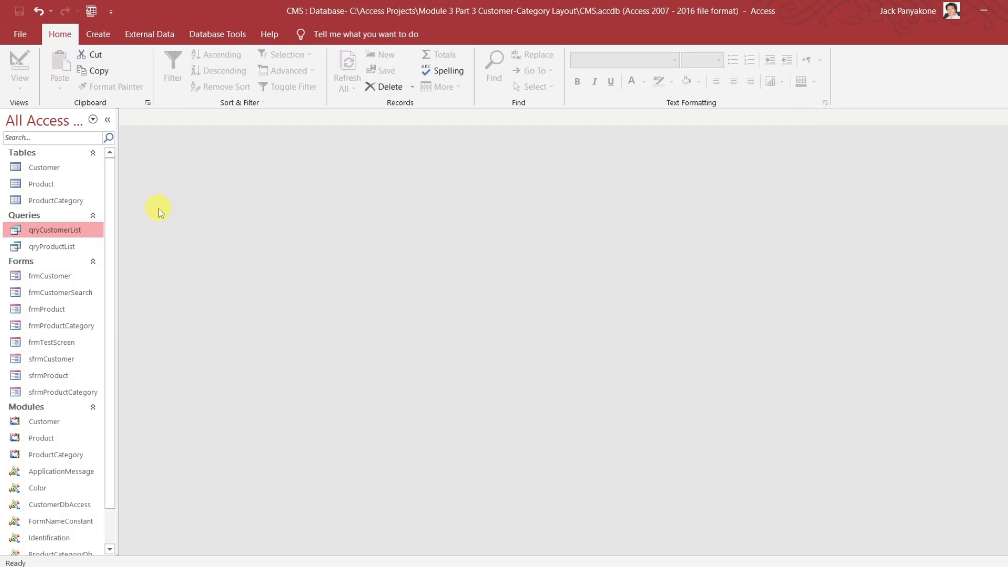
Open frmCustomer and examine the city, state and zipcode column of the customer list
double_click(60, 277)
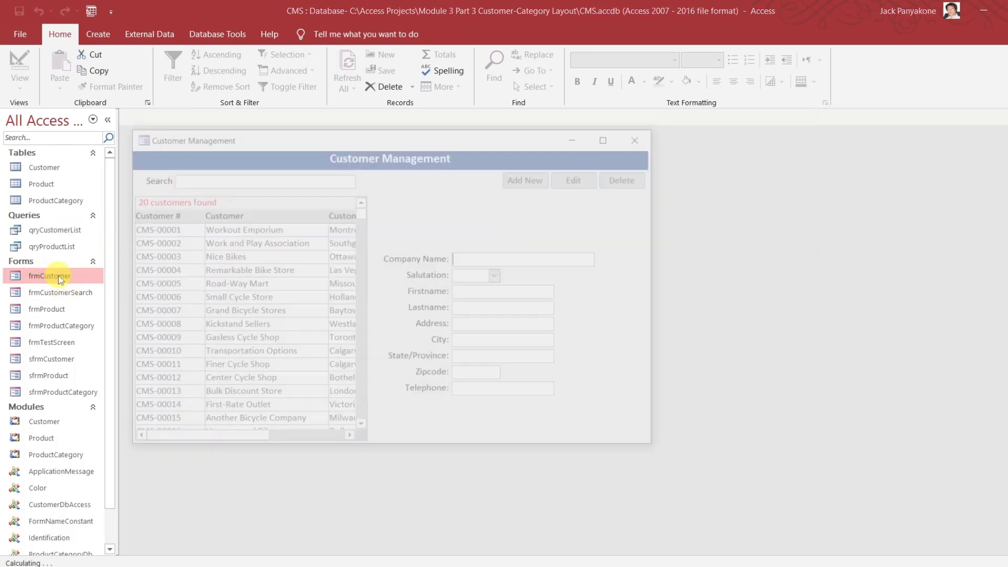
left_click(293, 441)
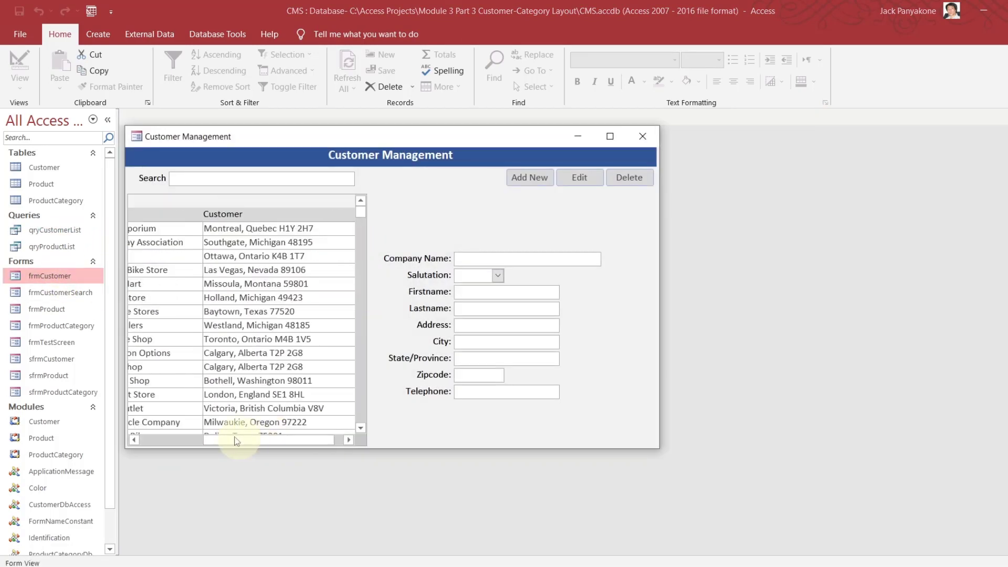
left_click_drag(281, 440, 330, 373)
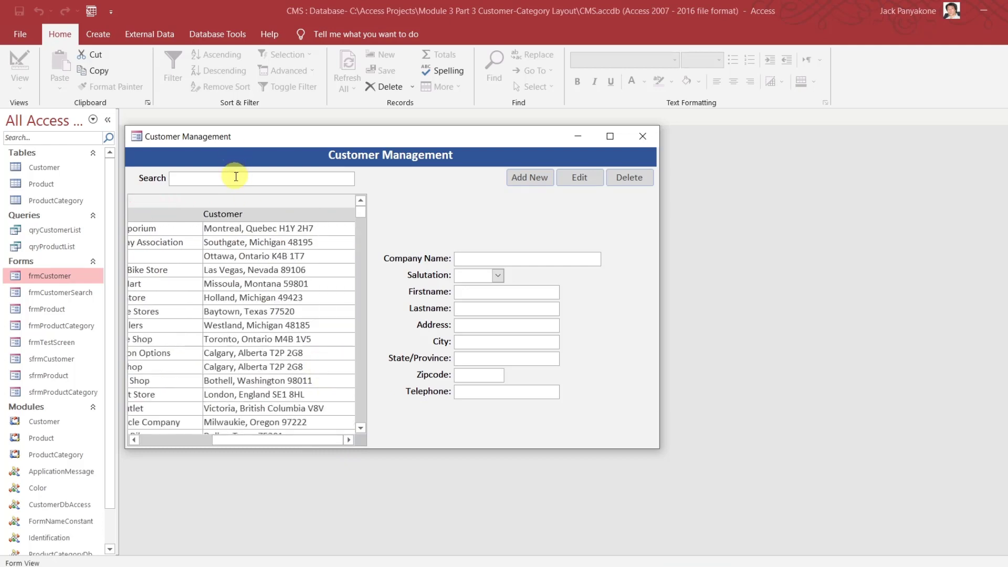
Search the customers for "califor" and check the city and state column of the matches
left_click(236, 177)
type("califor")
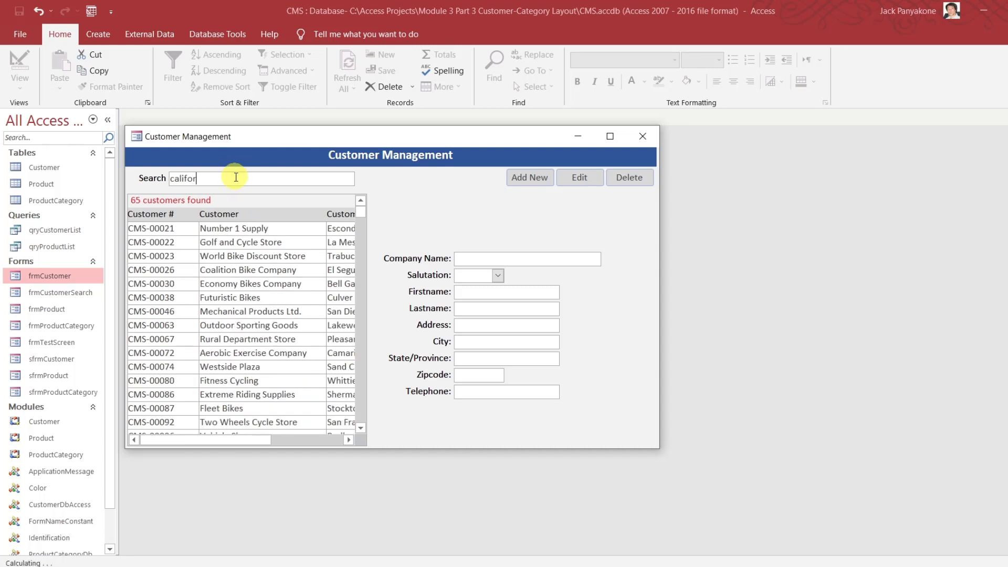
left_click(351, 440)
left_click(352, 440)
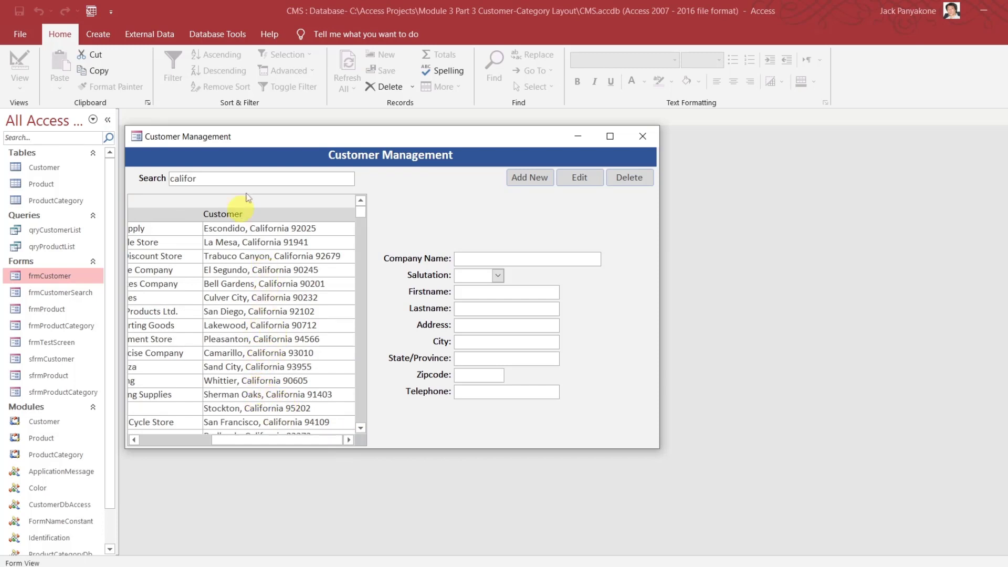
Replace the search text with "oak" and check the city and state column of the matches
left_click(242, 178)
key("BackSpace")
key("BackSpace")
key("BackSpace")
key("BackSpace")
key("BackSpace")
key("BackSpace")
key("BackSpace")
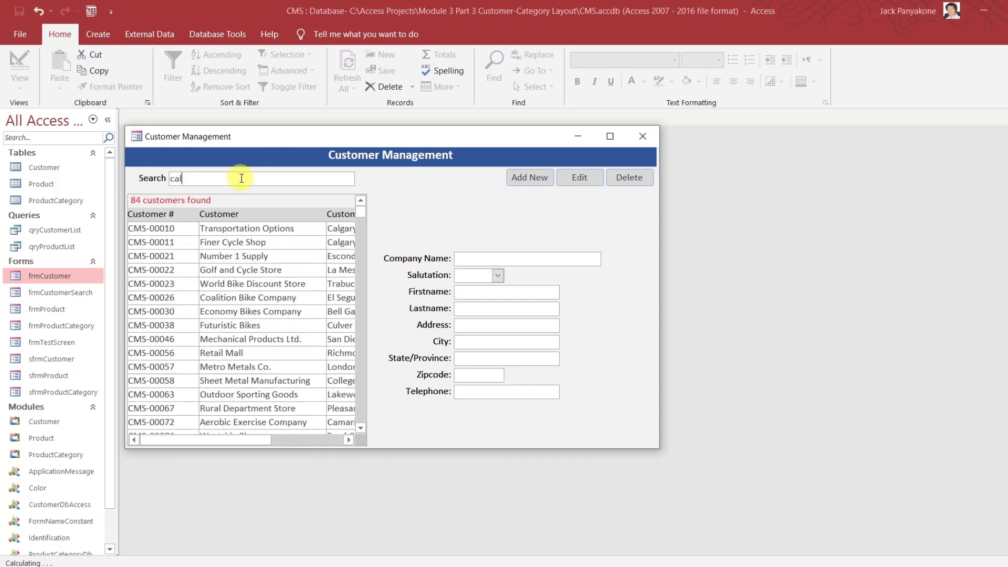
type("o")
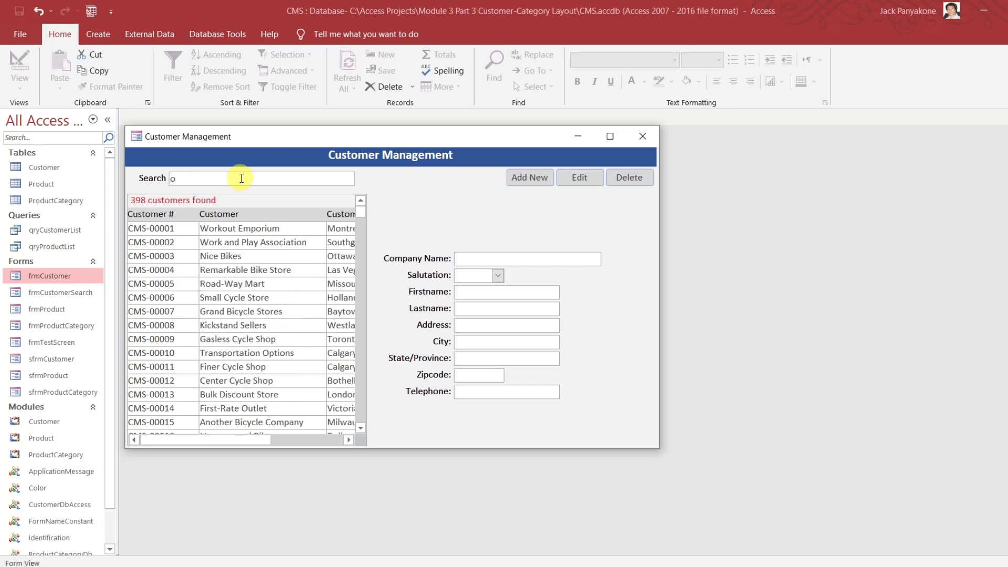
type("ak")
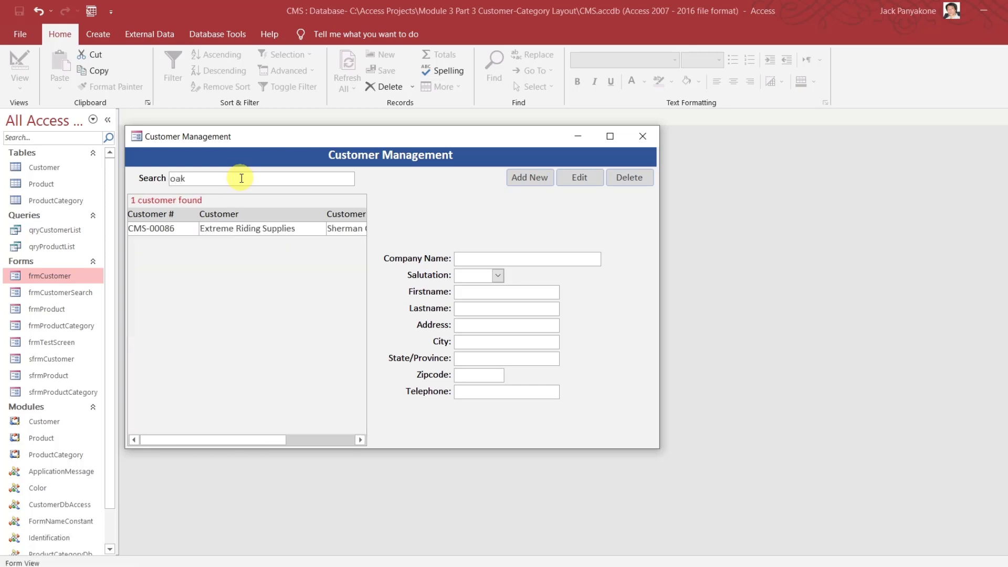
left_click(361, 441)
left_click(361, 441)
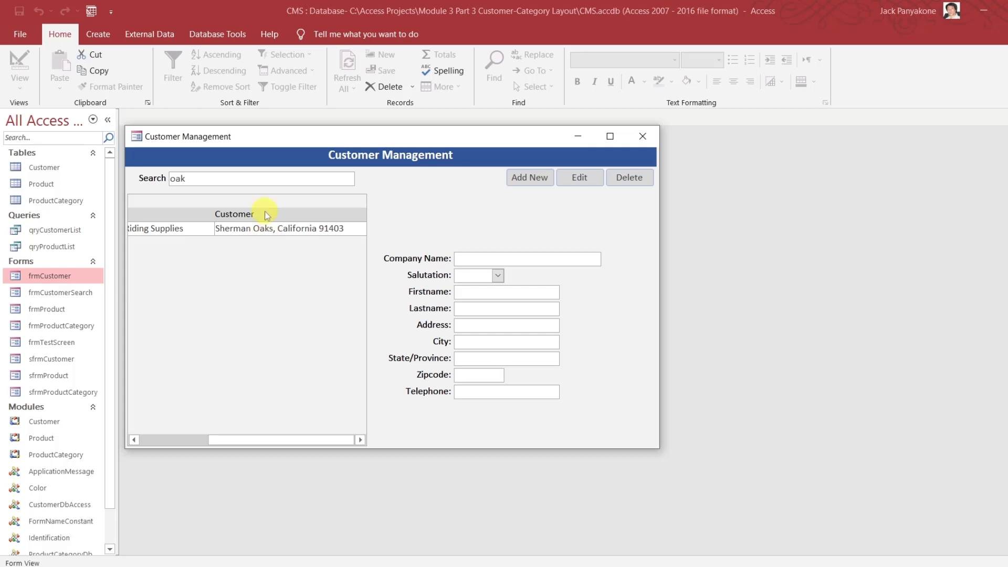
Search the customers for "arka" instead and examine all columns of the matching rows
left_click(248, 179)
key("BackSpace")
key("BackSpace")
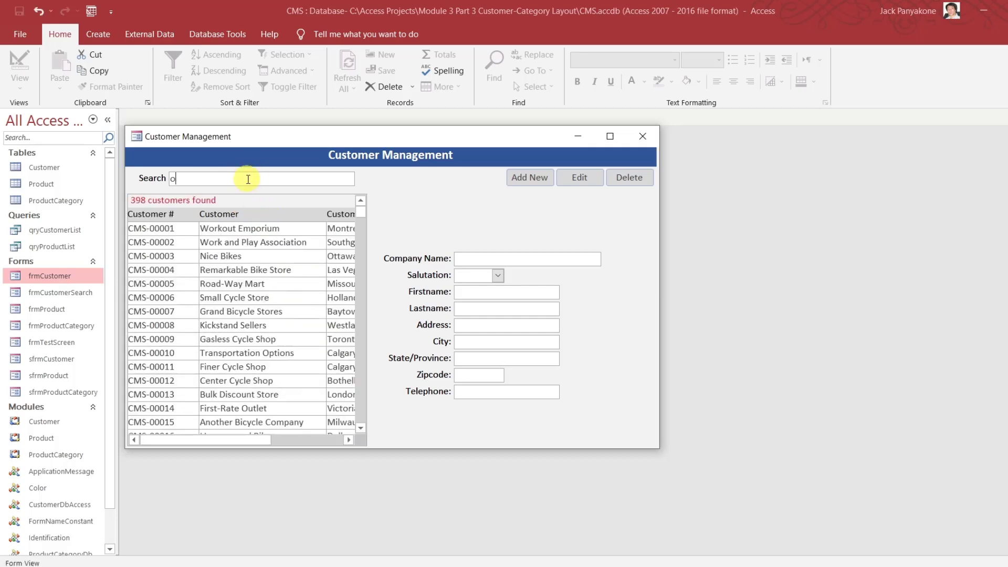
key("BackSpace")
type("arka")
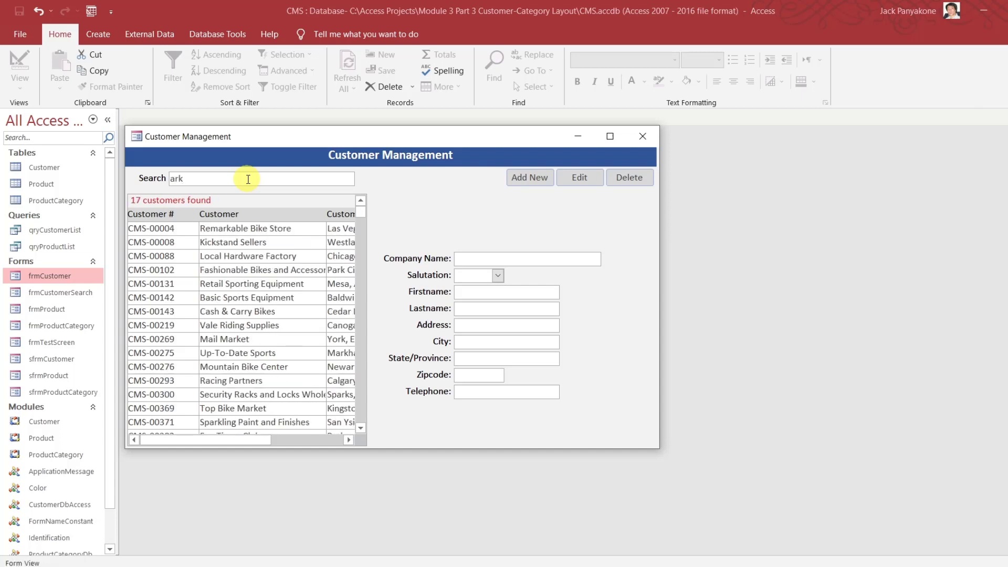
left_click(348, 439)
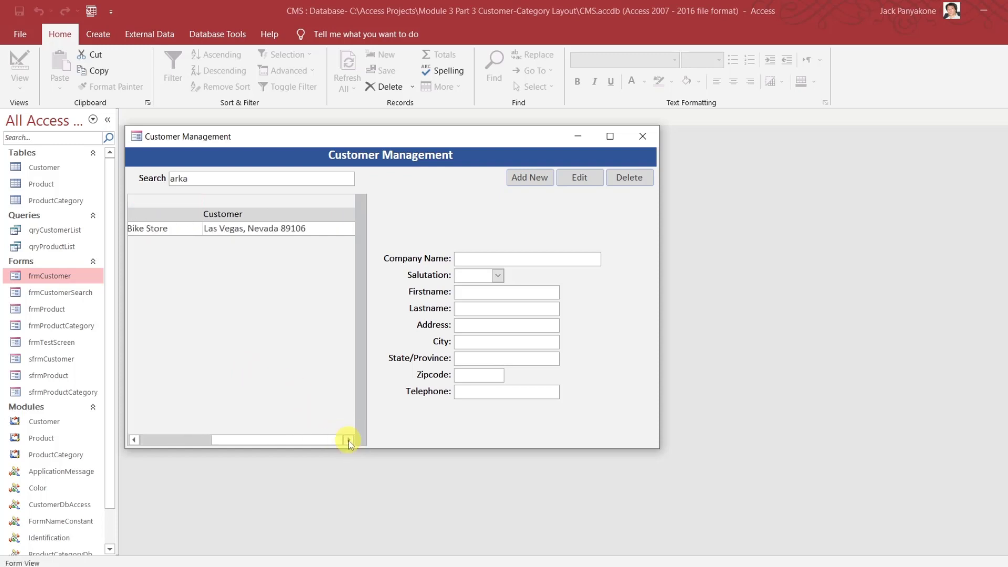
left_click(134, 441)
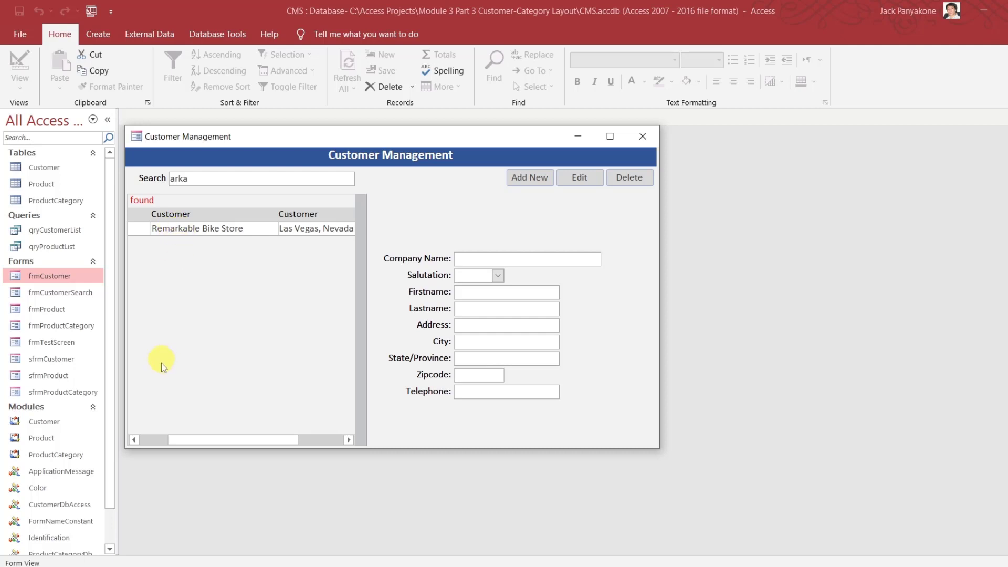
left_click(134, 441)
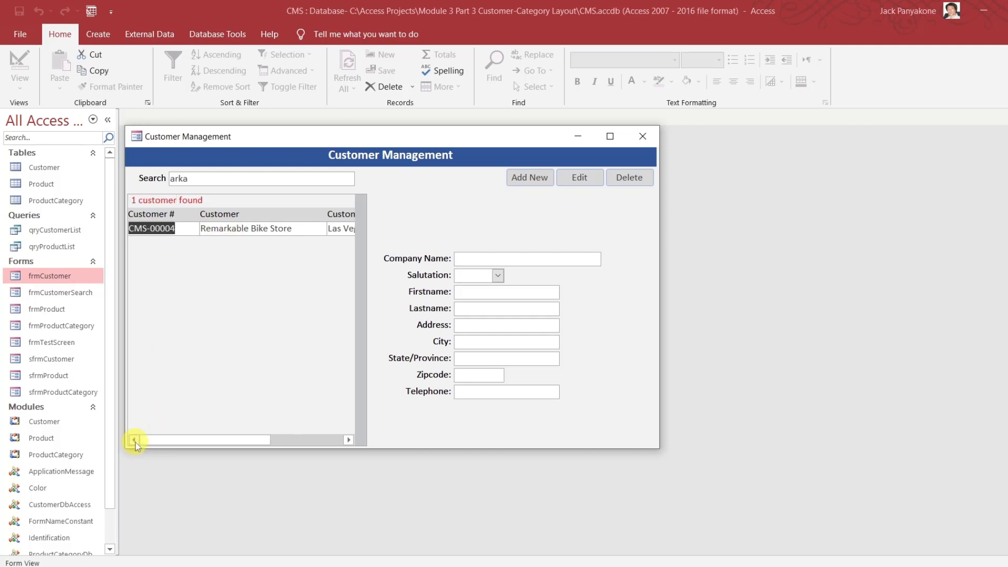
Clear the search, try the search text "fds", and empty the search field again to restore the customer list
left_click(232, 177)
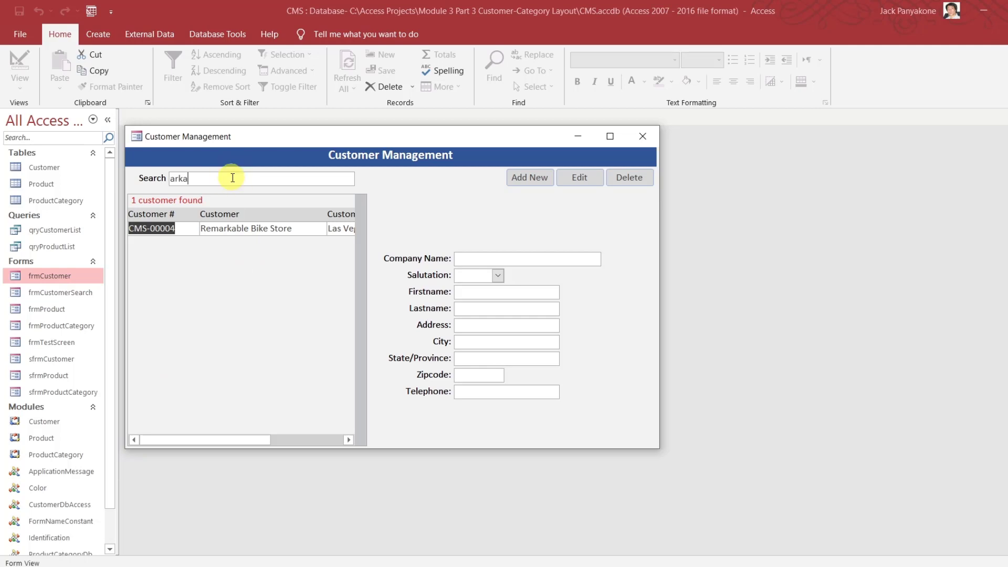
key("BackSpace")
key("BackSpace")
key("BackSpace")
key("BackSpace")
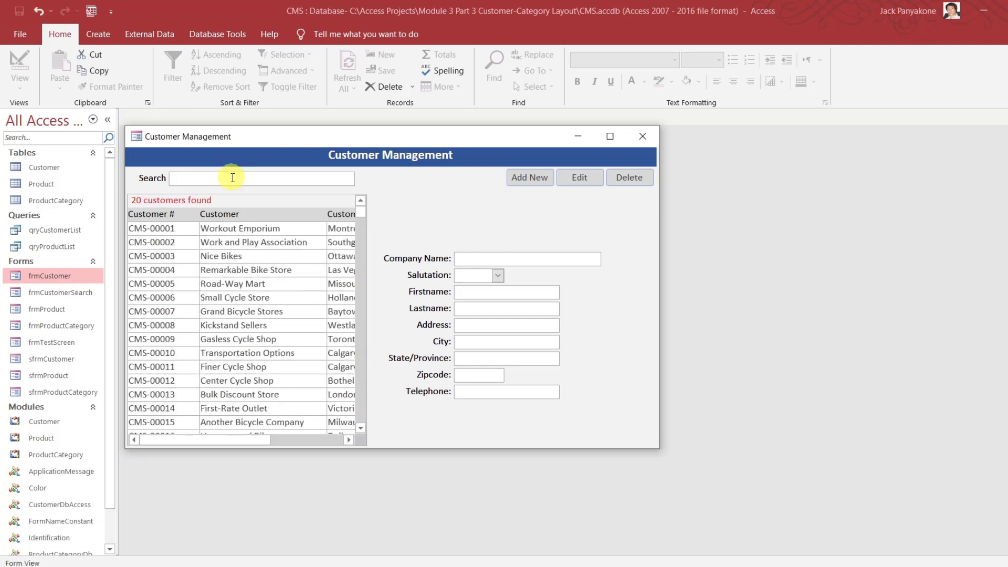
type("fds")
key("BackSpace")
key("BackSpace")
key("BackSpace")
key("BackSpace")
Load the details of Remarkable Bike Store, Small Cycle Store and Finer Cycle Shop one after another from the customer list
double_click(229, 270)
double_click(224, 298)
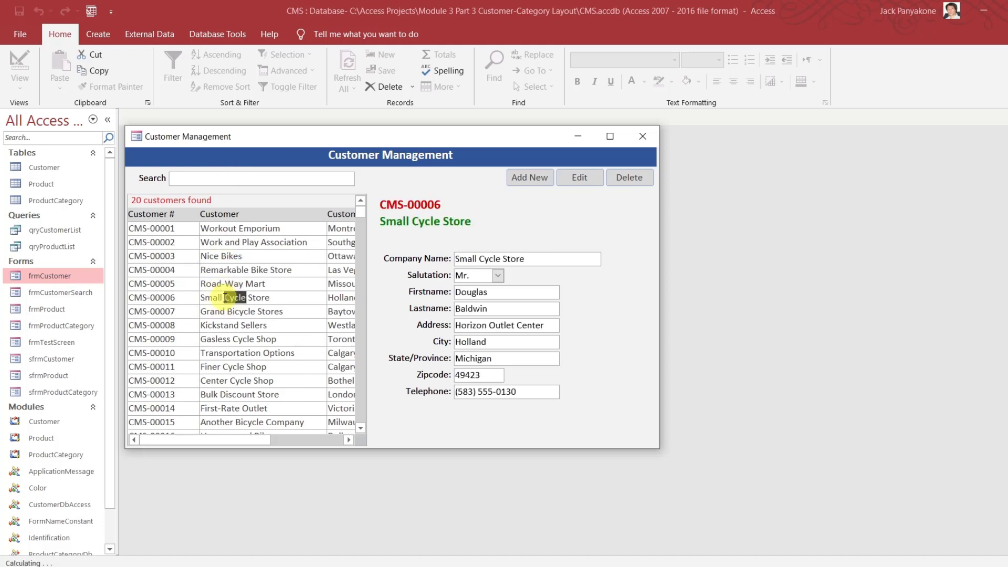
double_click(236, 367)
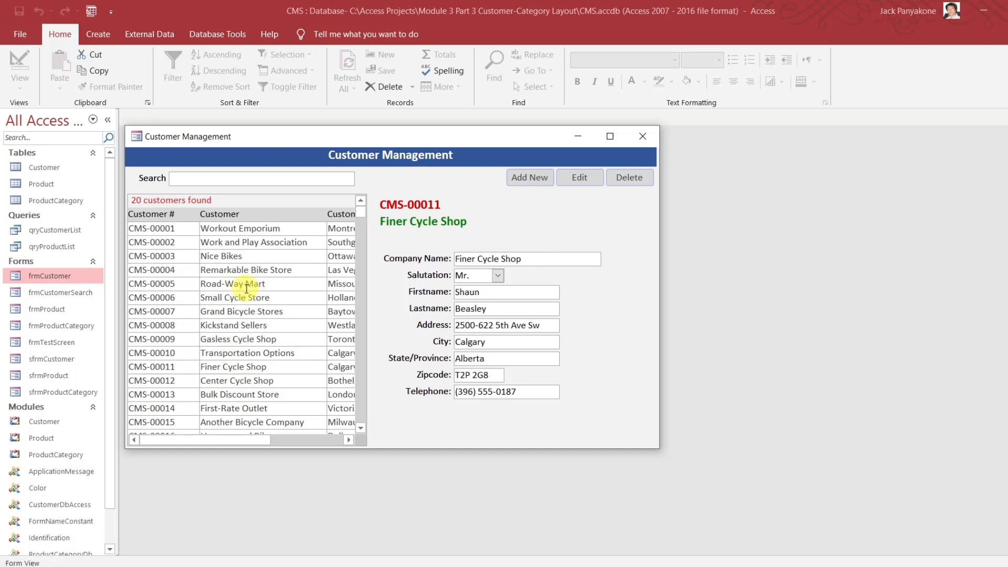
Test editing by resaving Finer Cycle Shop without changes, and request its deletion but decline the confirmation
left_click(579, 179)
left_click(578, 179)
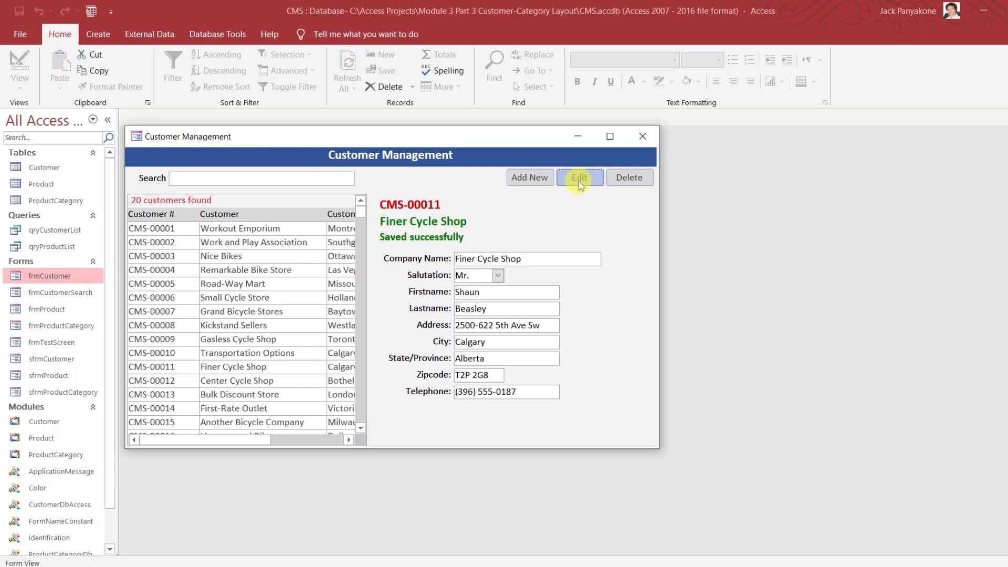
left_click(640, 181)
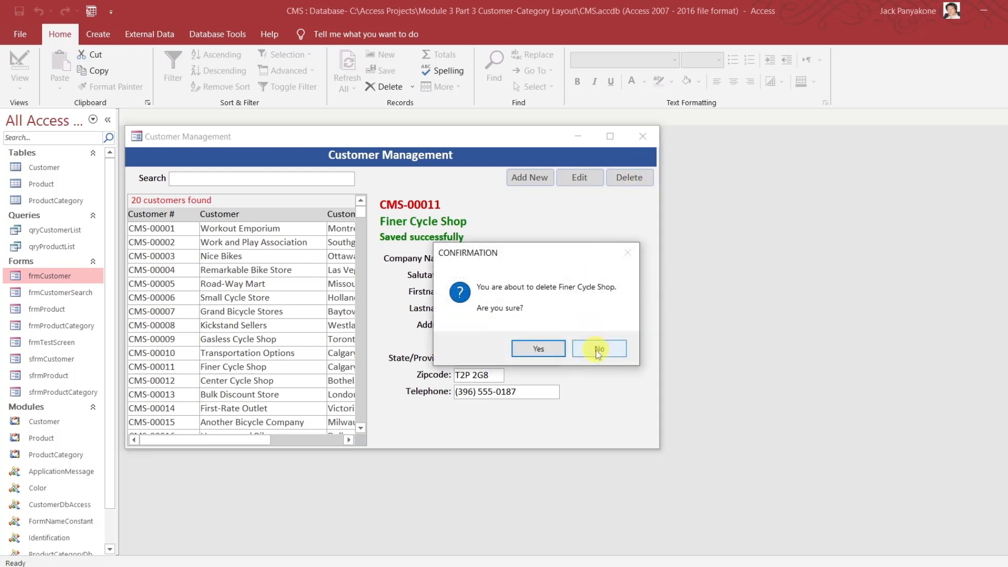
left_click(597, 349)
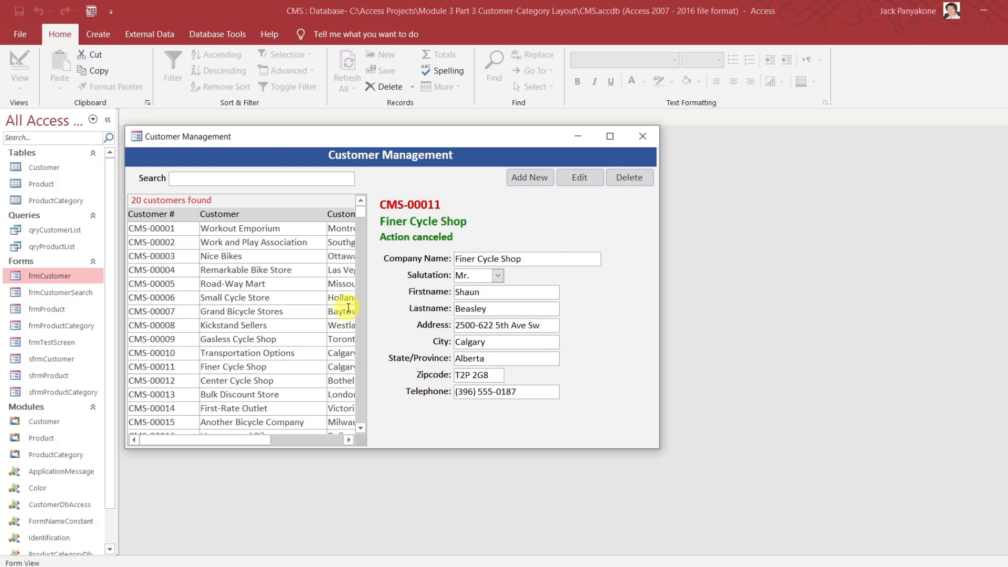
Check record loading by opening several customers in turn, from Workout Emporium through Kickstand Sellers and Another Bicycle Company to First-Rate Outlet
left_click(244, 298)
double_click(241, 229)
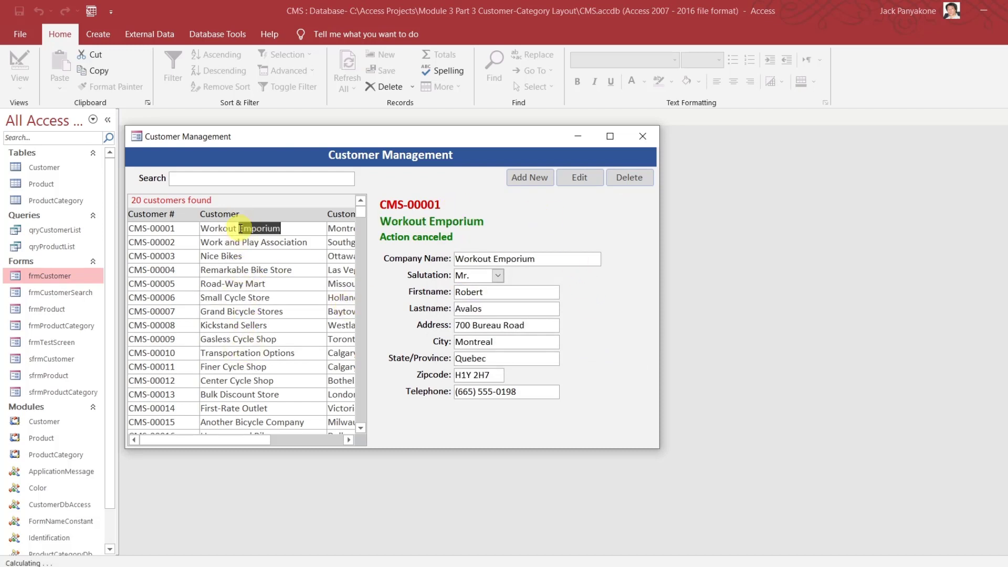
double_click(231, 269)
double_click(230, 325)
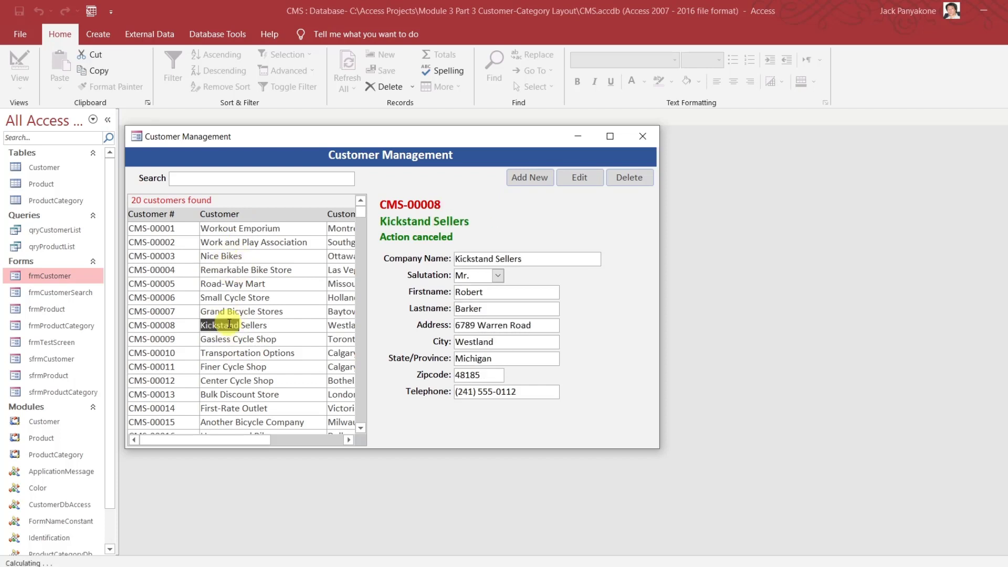
double_click(219, 380)
double_click(226, 422)
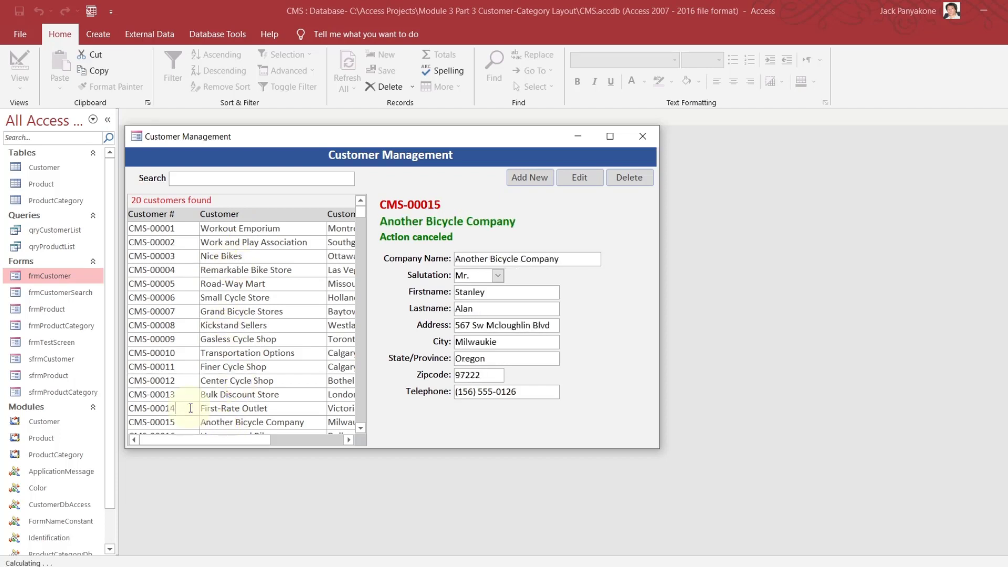
double_click(163, 408)
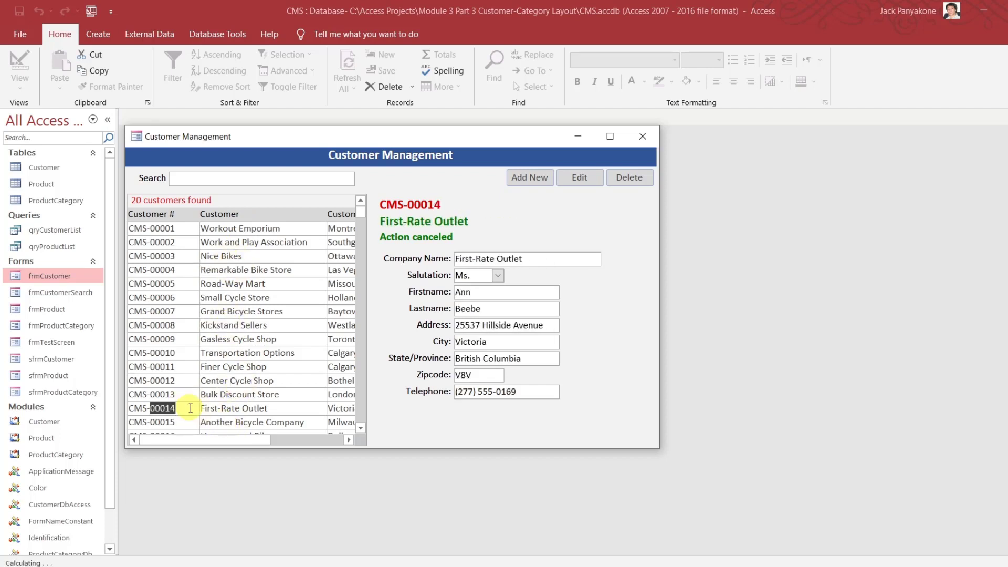
Close the Customer Management form, examine the layout of frmCustomerSearch in Design View, and close it again
left_click(643, 136)
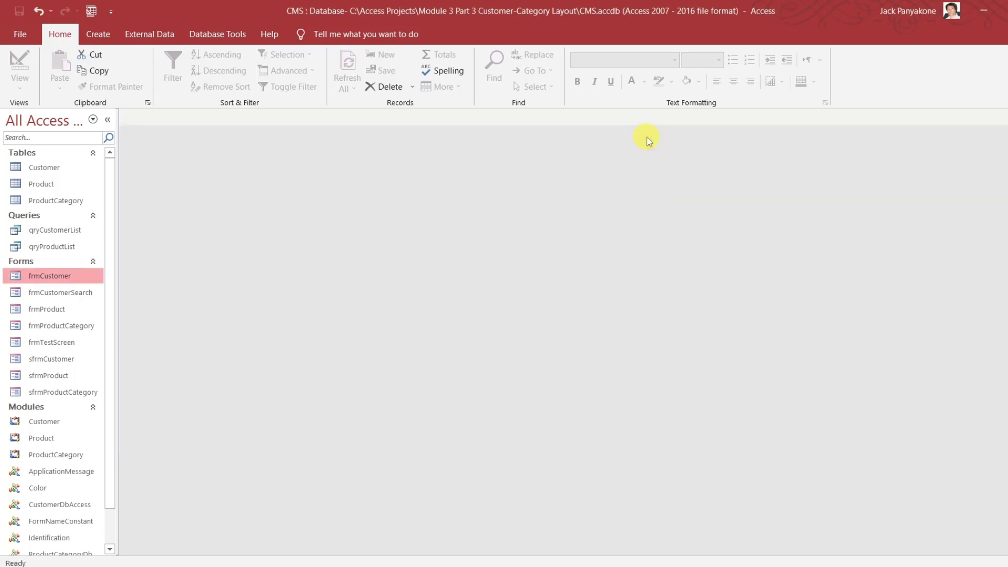
left_click(65, 298)
right_click(65, 300)
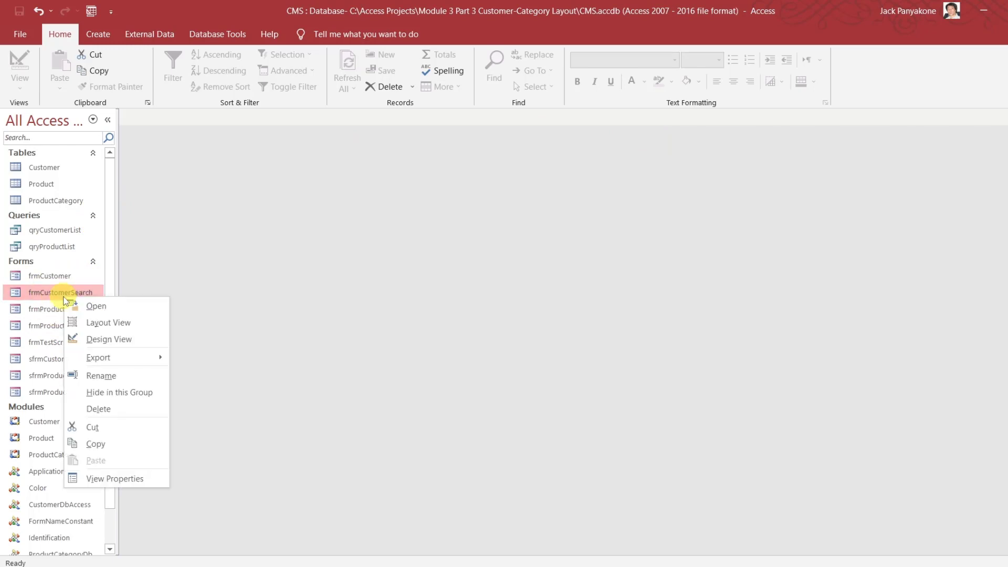
left_click(110, 338)
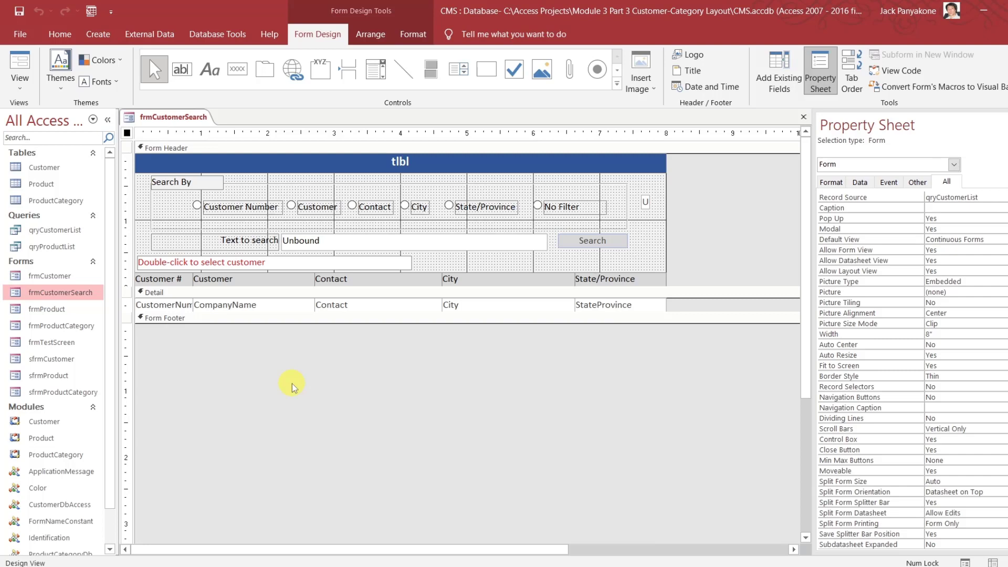
left_click(801, 117)
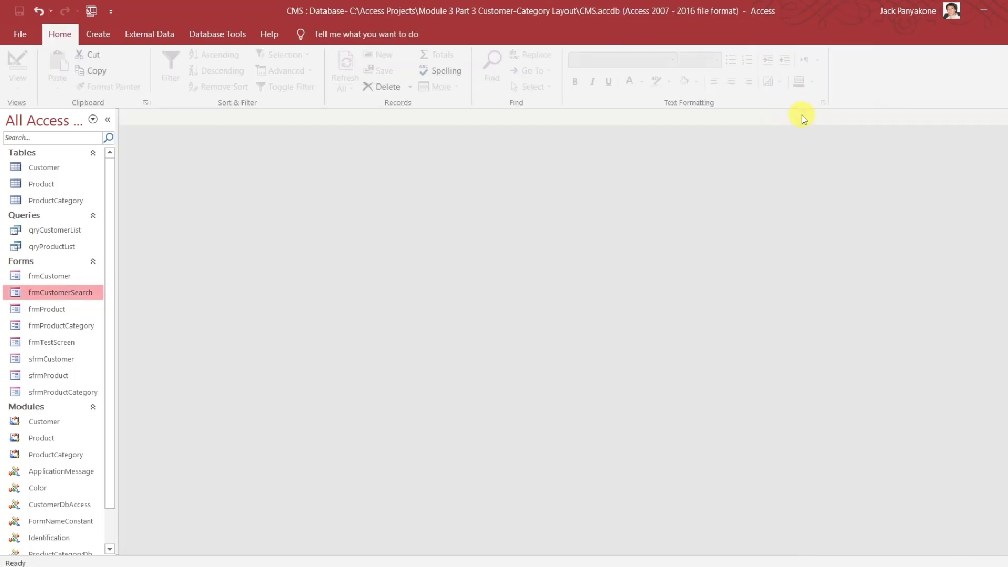
left_click(52, 279)
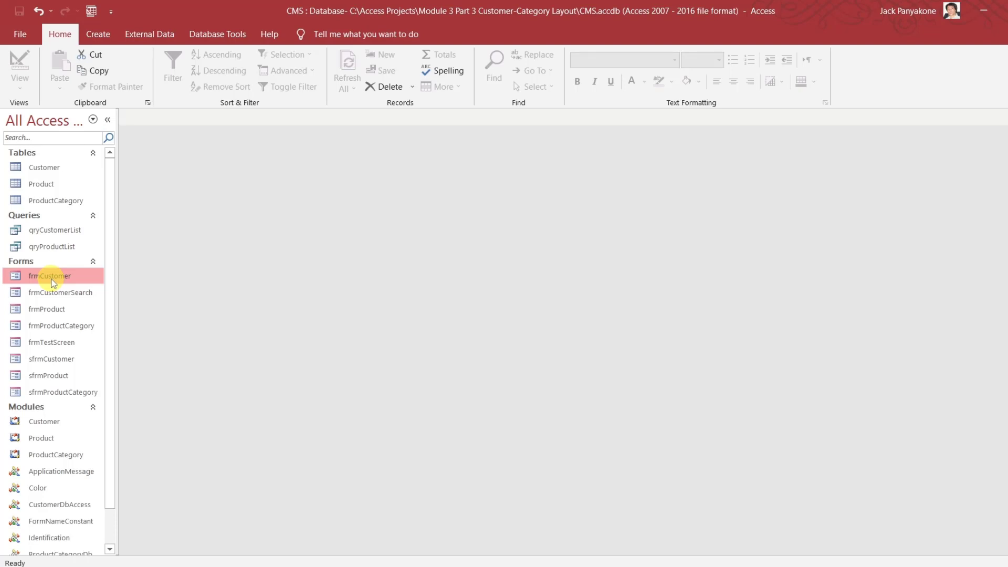
left_click(60, 361)
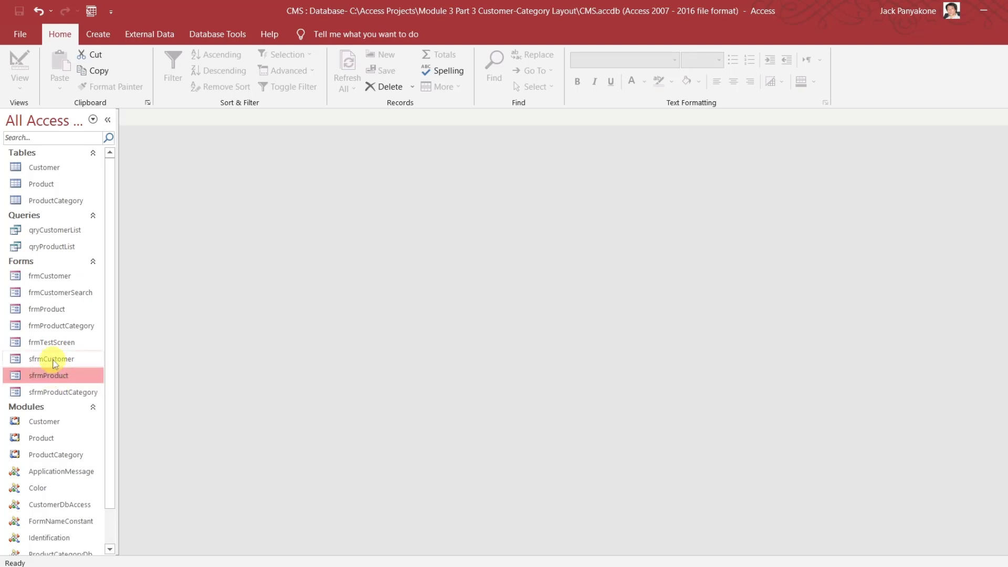
left_click(59, 327)
right_click(63, 327)
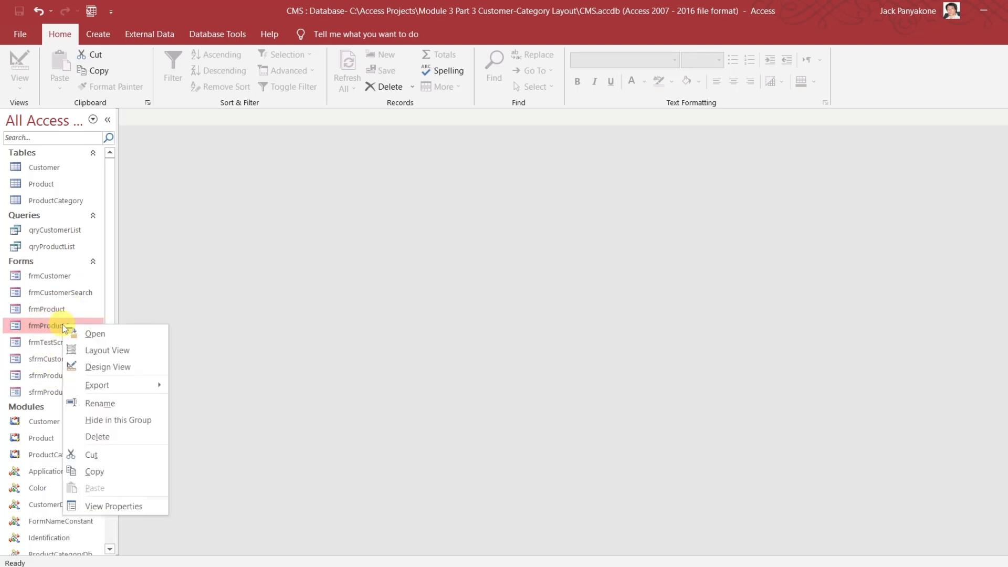
left_click(154, 295)
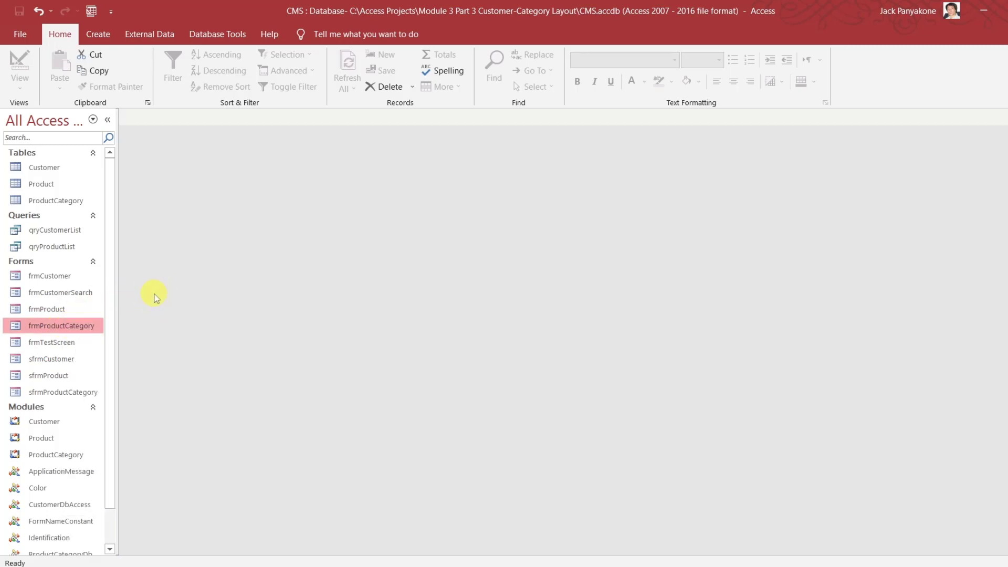
Open the subforms sfrmProductCategory and sfrmProduct in Design View
left_click(65, 394)
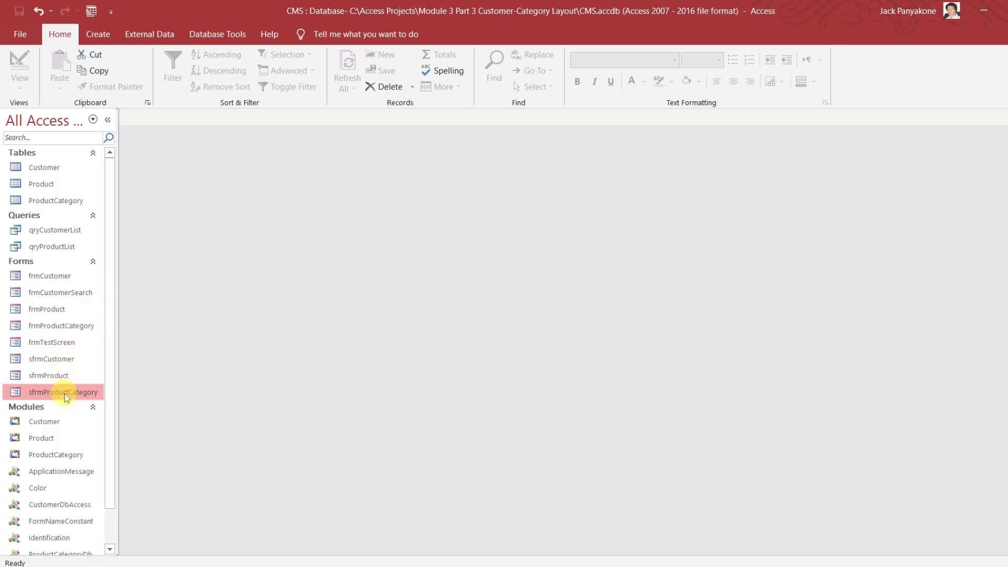
right_click(67, 397)
left_click(140, 247)
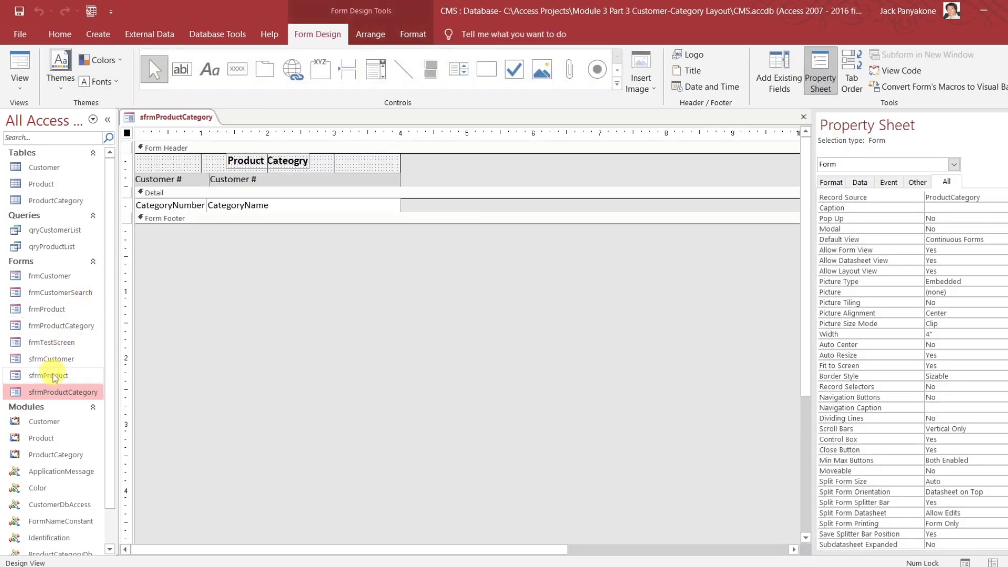
left_click(55, 376)
right_click(55, 376)
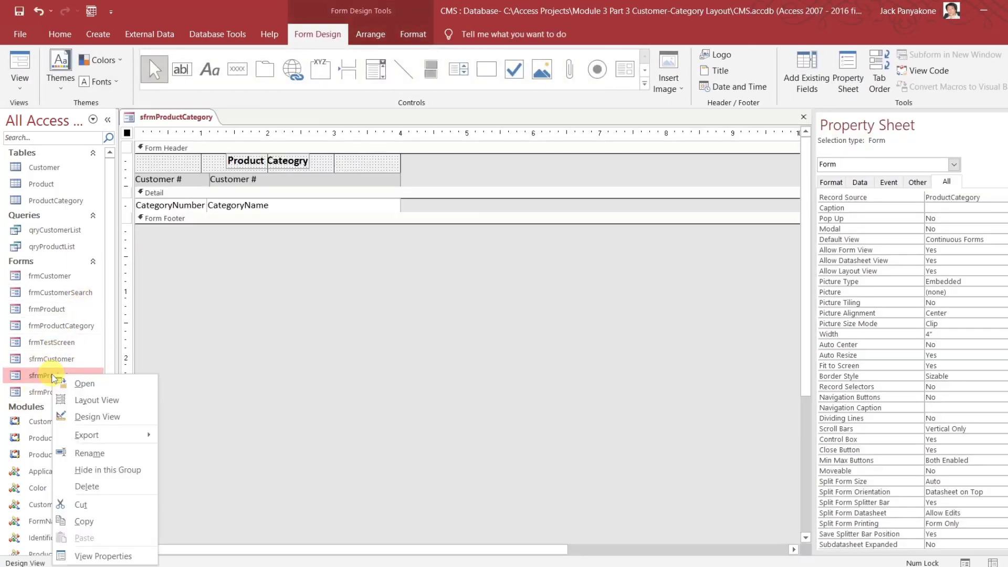
left_click(84, 416)
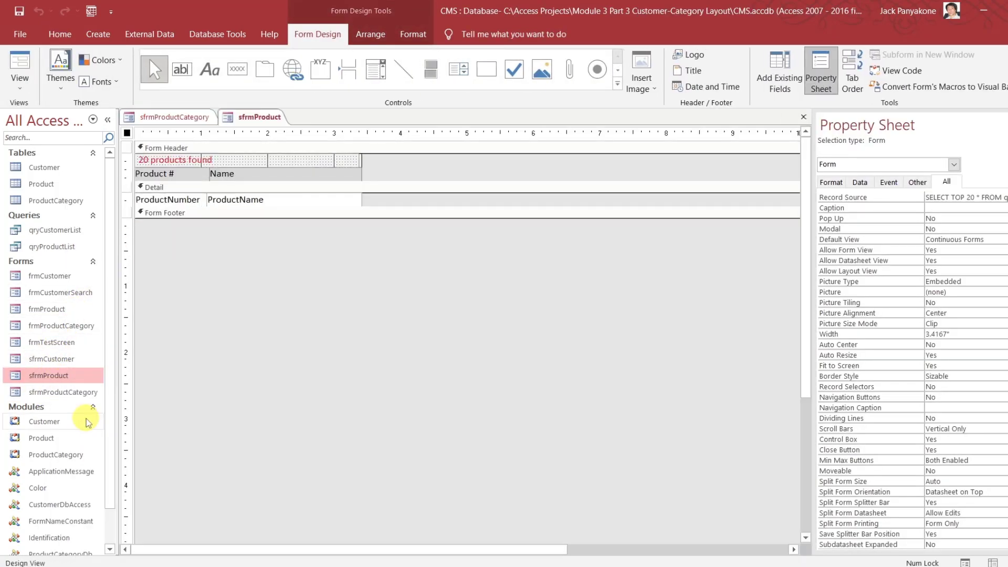
Compare the two subform layouts and delete the "Product Cateogry" title label from the header of sfrmProductCategory
left_click(189, 118)
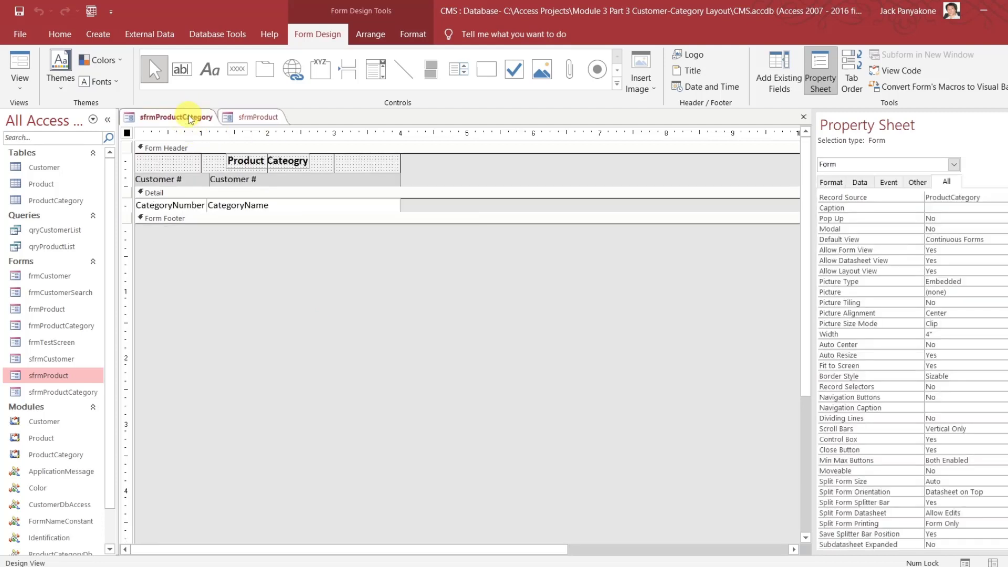
left_click(246, 119)
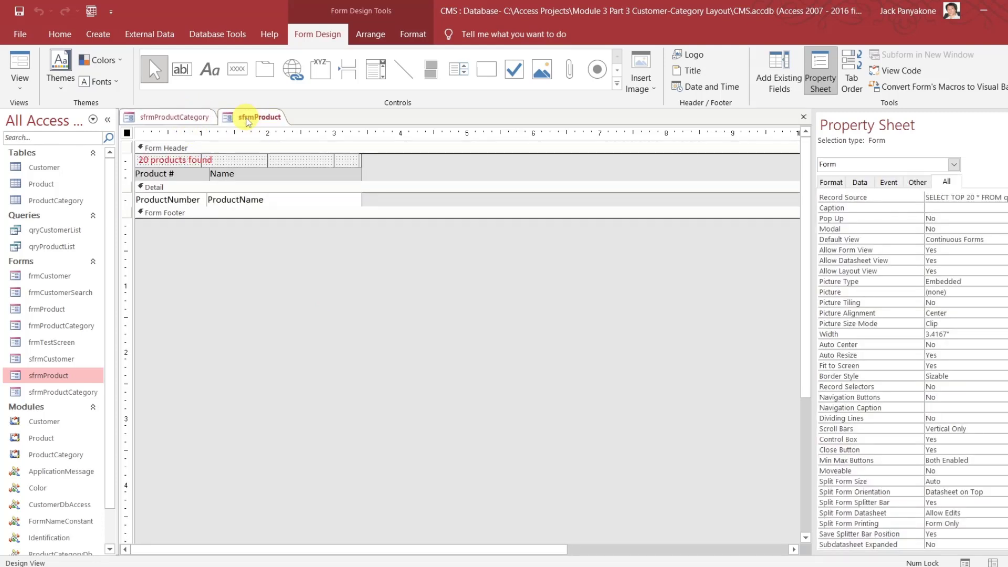
left_click(197, 117)
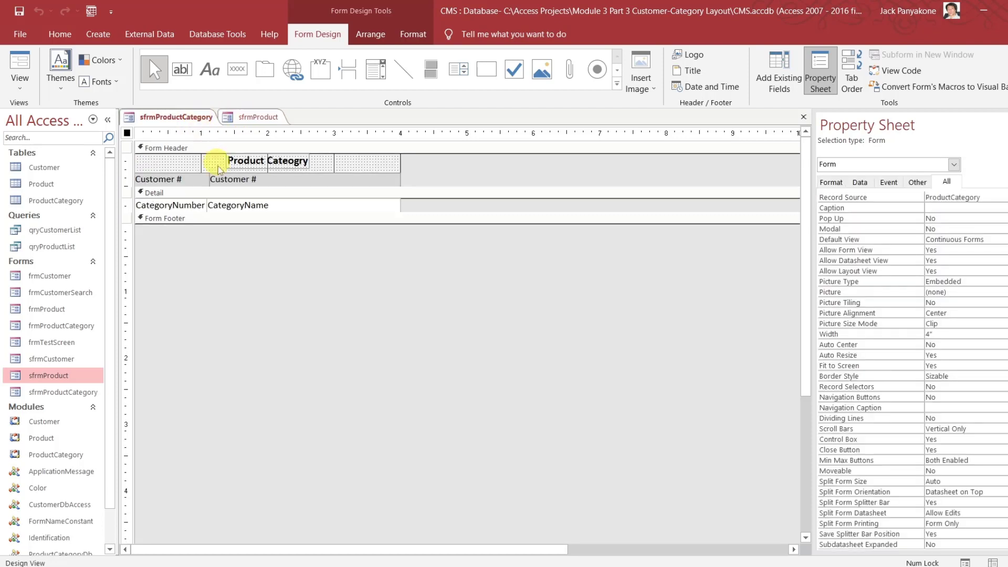
left_click(241, 163)
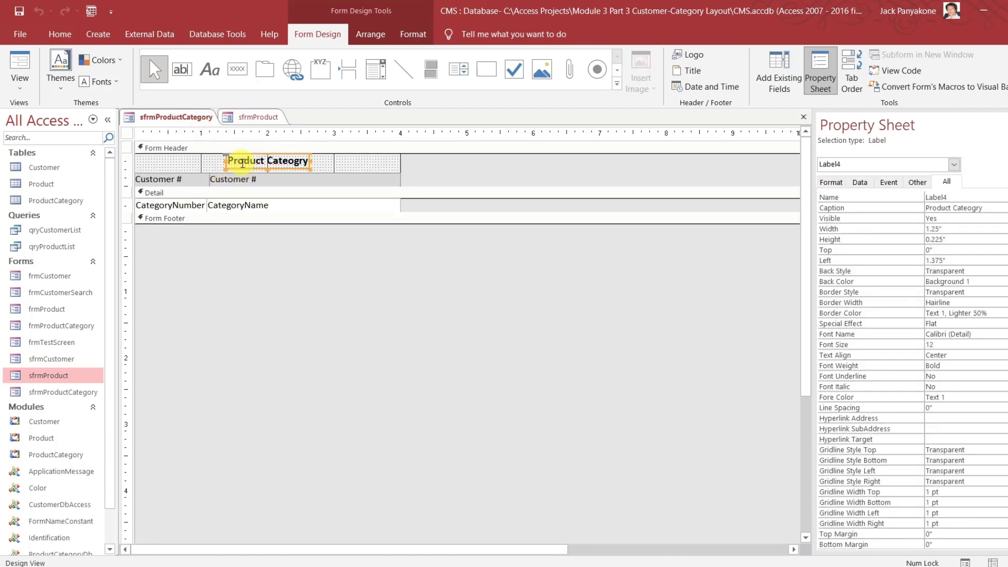
key("Delete")
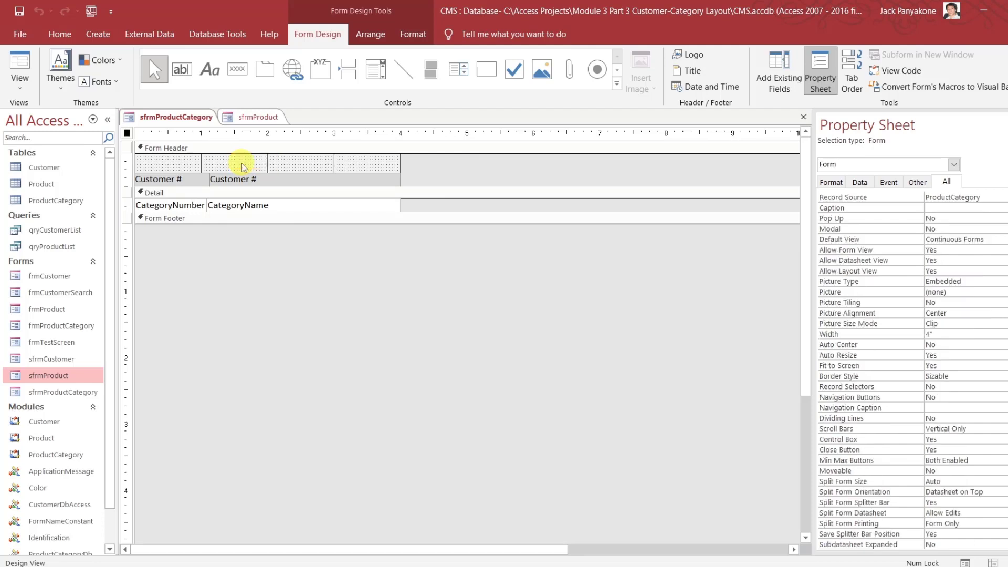
Copy the "20 products found" label from sfrmProduct into the form header of sfrmProductCategory
left_click(257, 118)
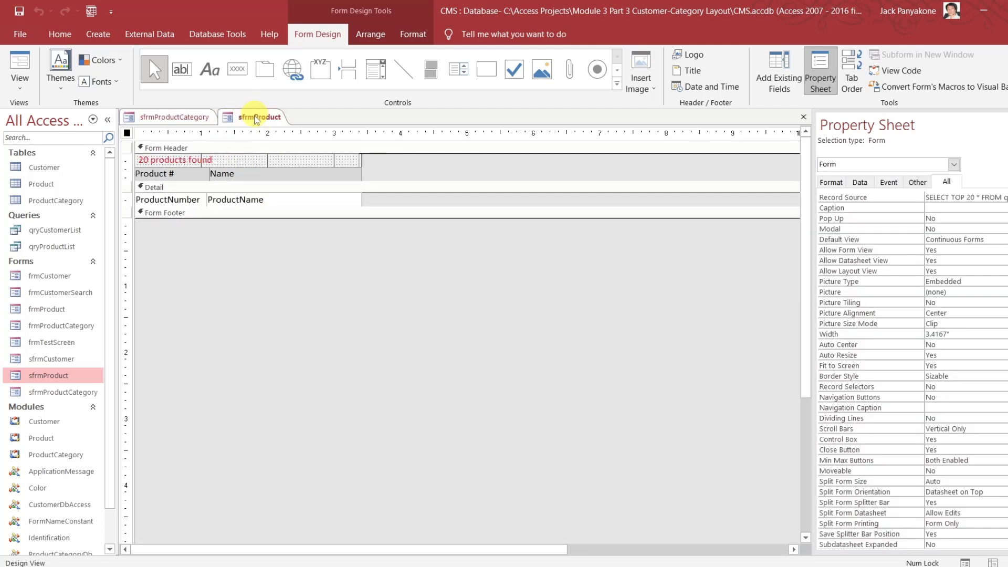
left_click(201, 159)
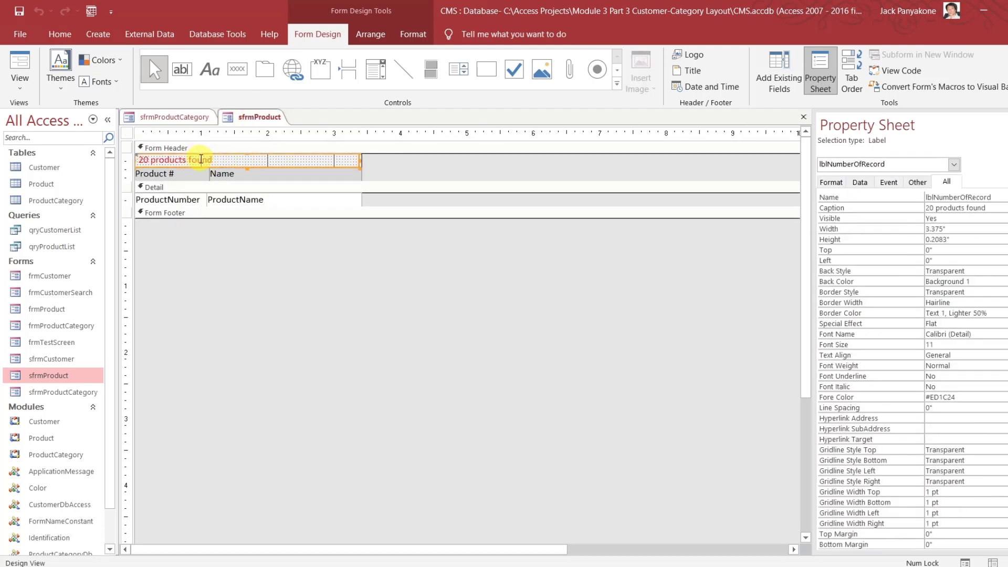
left_click(190, 118)
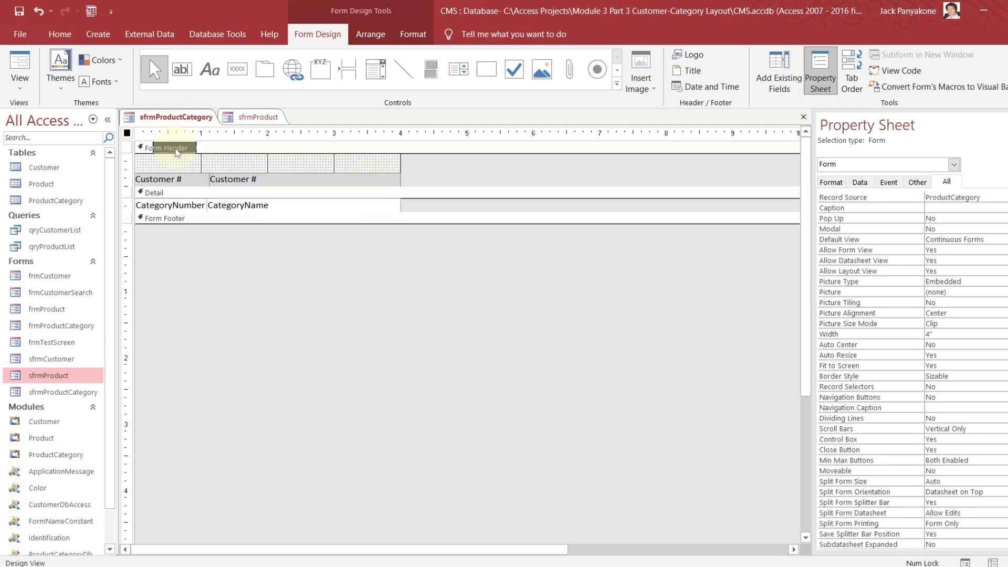
left_click(177, 149)
key("ctrl+v")
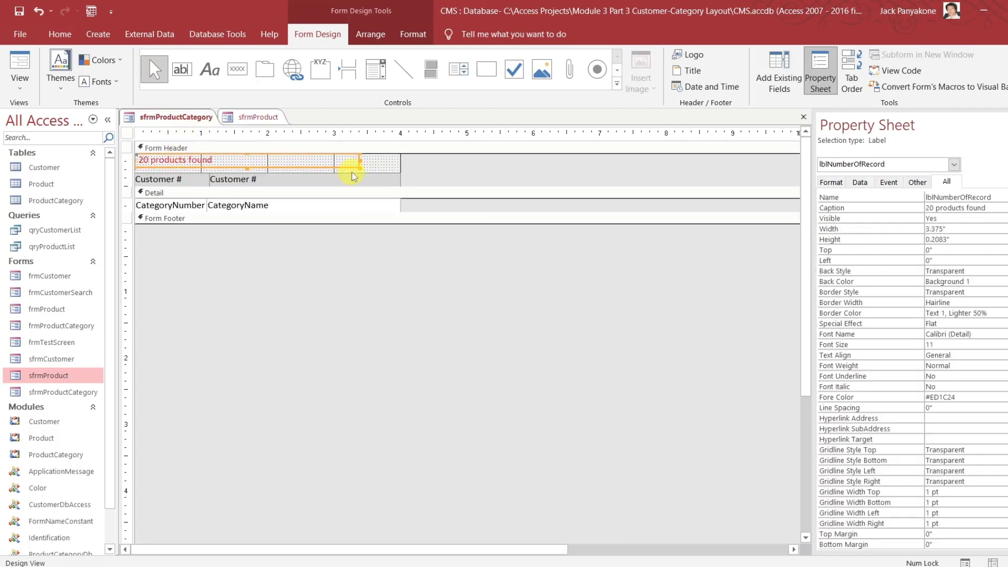
Narrow sfrmProductCategory to a form width of 3.375"
left_click(437, 162)
left_click_drag(399, 271, 351, 171)
left_click(411, 175)
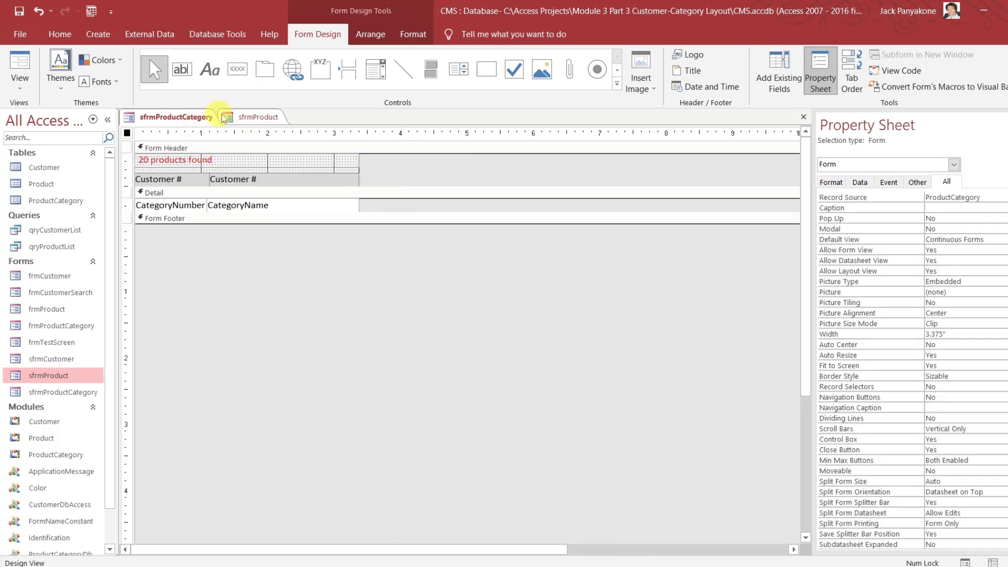
Copy the 1.0833" width value of the ProductNumber text box in sfrmProduct
left_click(244, 119)
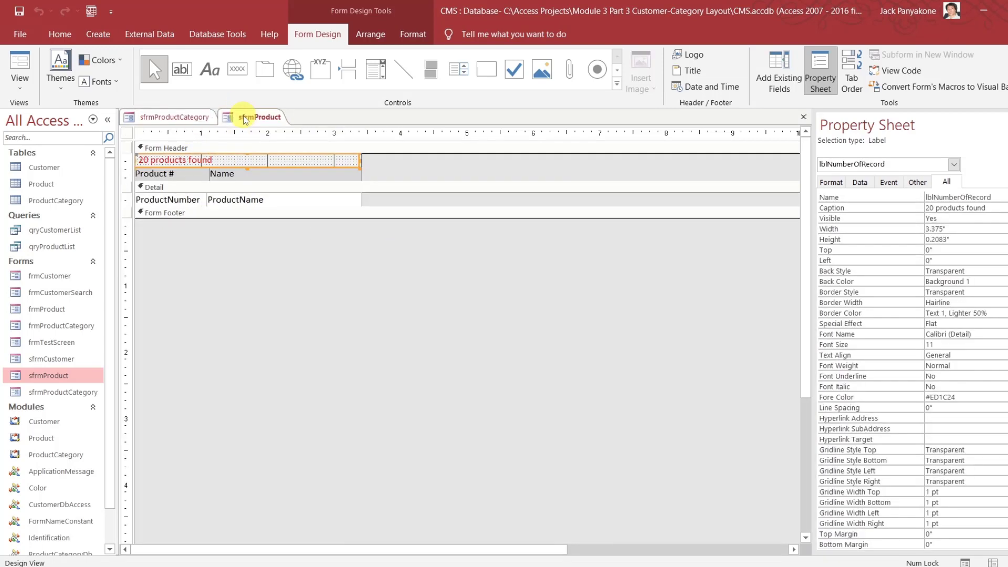
left_click(165, 174)
left_click(165, 174)
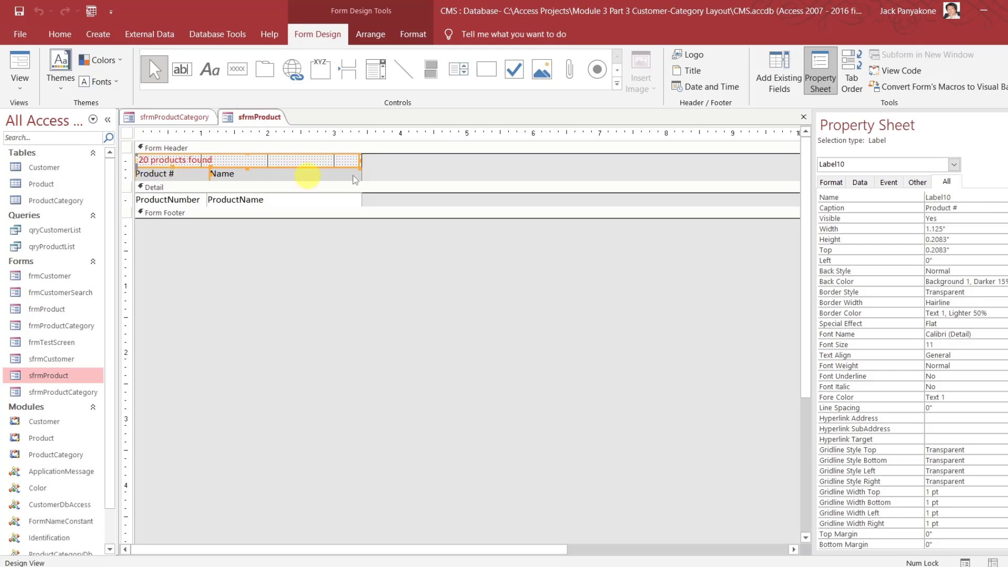
left_click(181, 200)
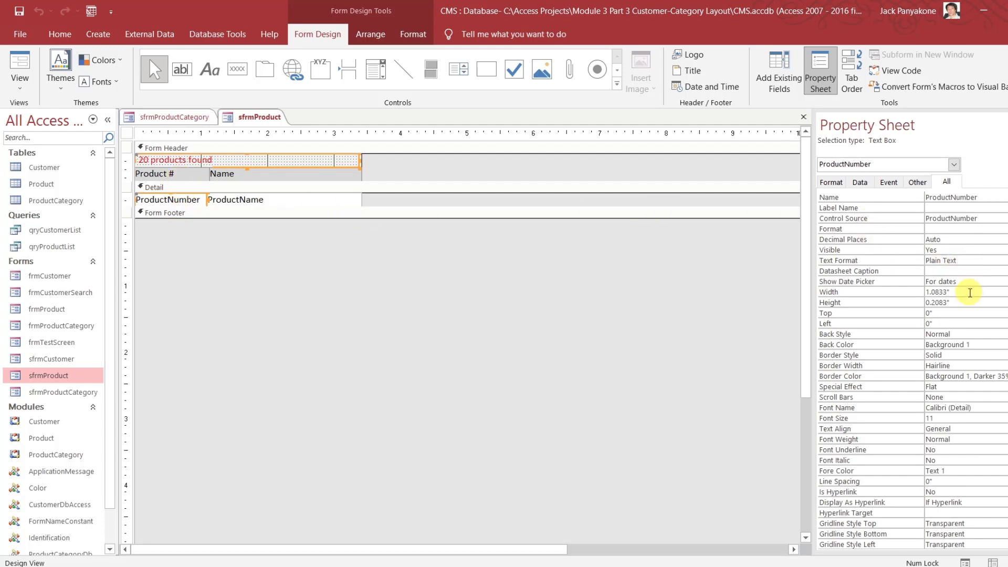
left_click(914, 292)
key("ctrl+c")
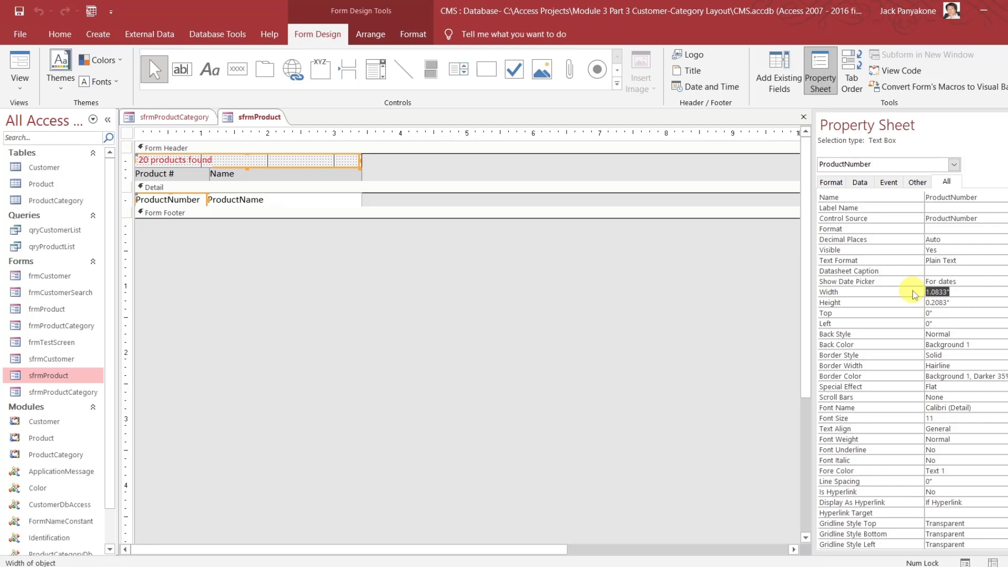
In sfrmProductCategory, enlarge the Detail section to about 1.79" high and apply the copied width to the CategoryNumber text box and its header label
left_click(191, 117)
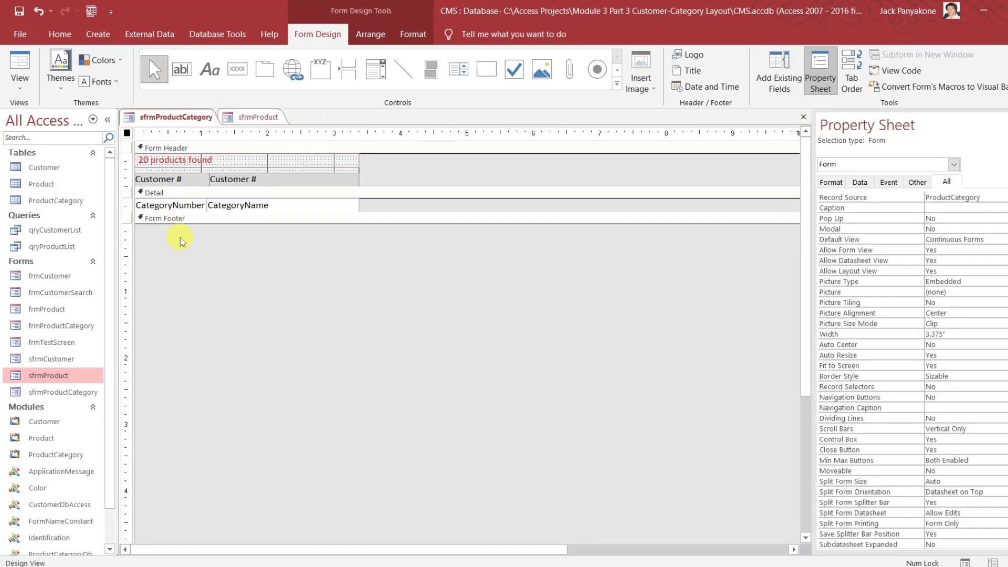
left_click_drag(383, 210, 356, 317)
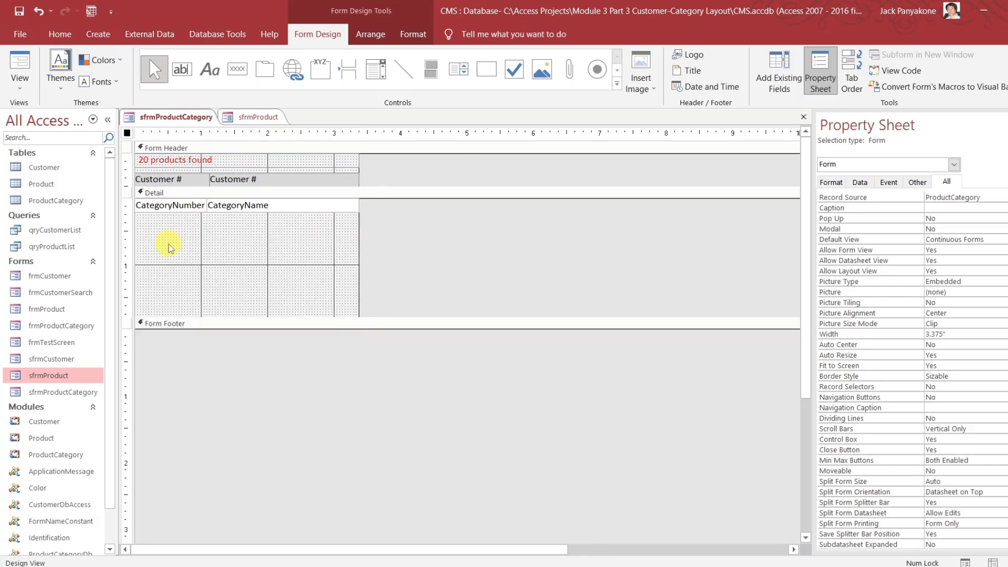
left_click_drag(175, 242, 167, 181)
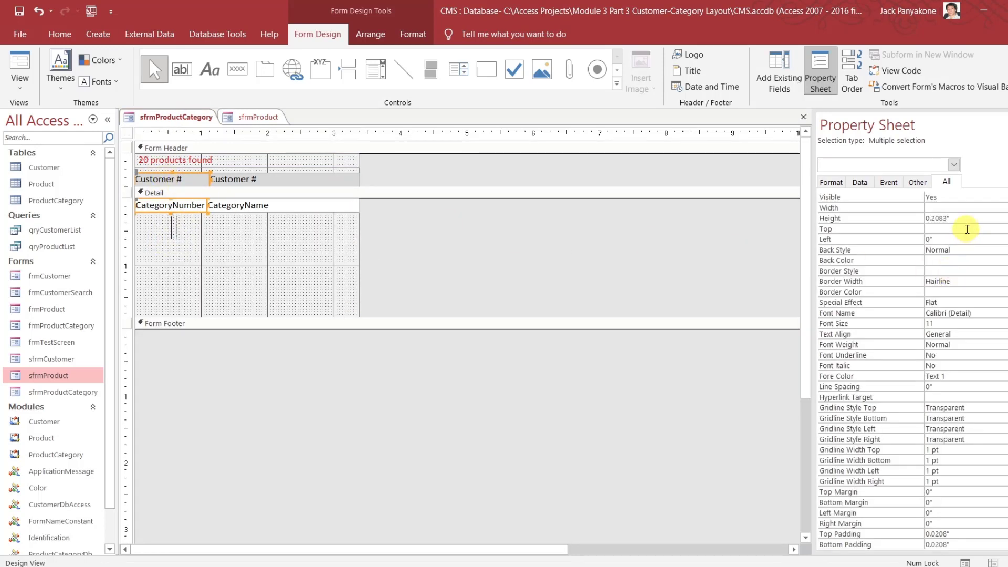
left_click(957, 206)
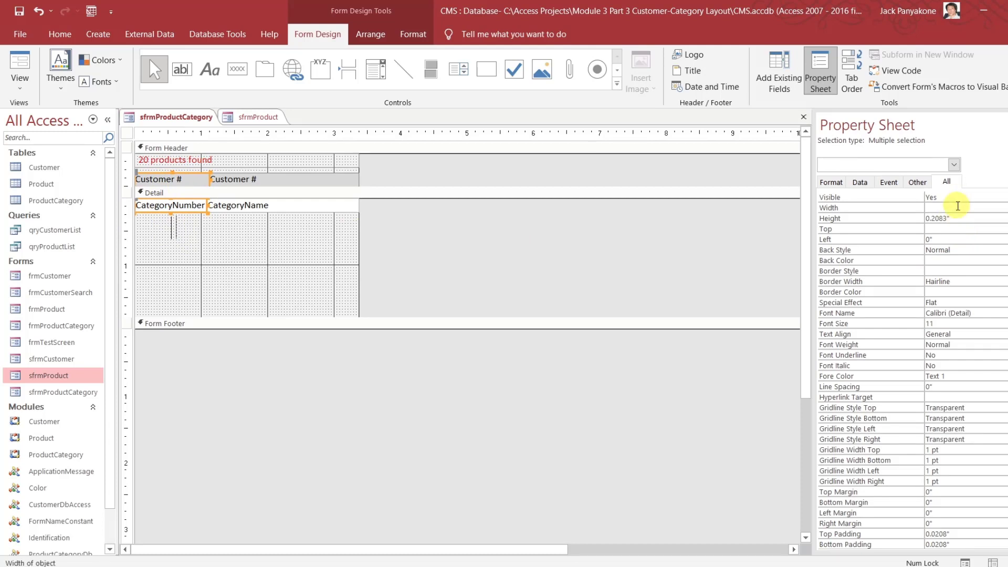
key("ctrl+v")
key("Return")
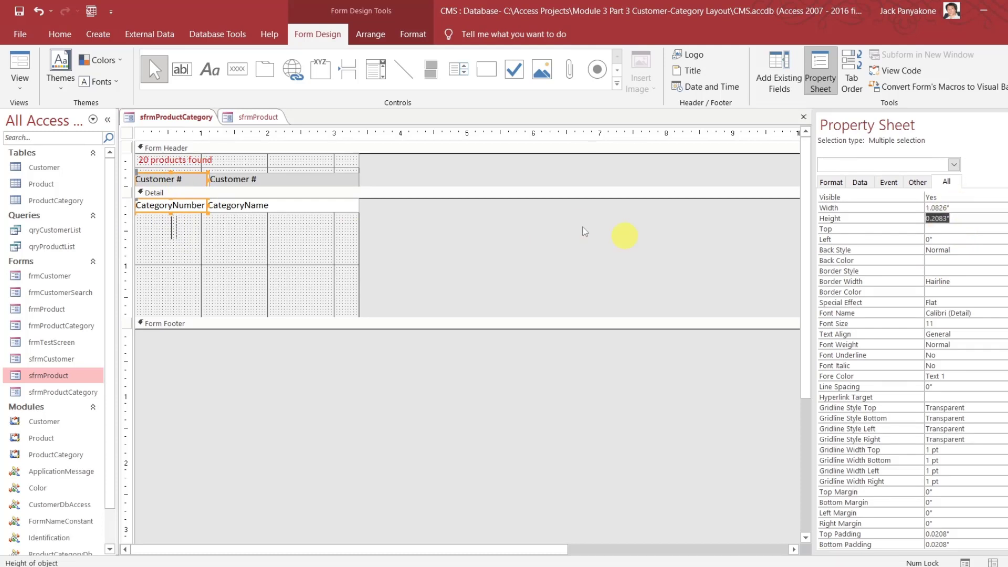
left_click(421, 206)
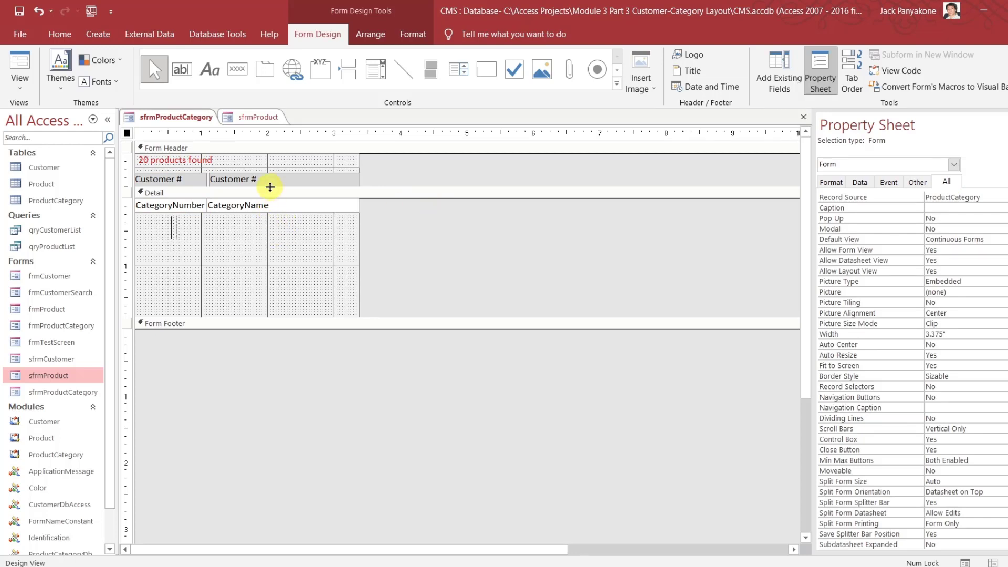
Align the second Customer # header label with the CategoryName text box by moving it to a left position of 1.0833"
left_click_drag(270, 180, 268, 180)
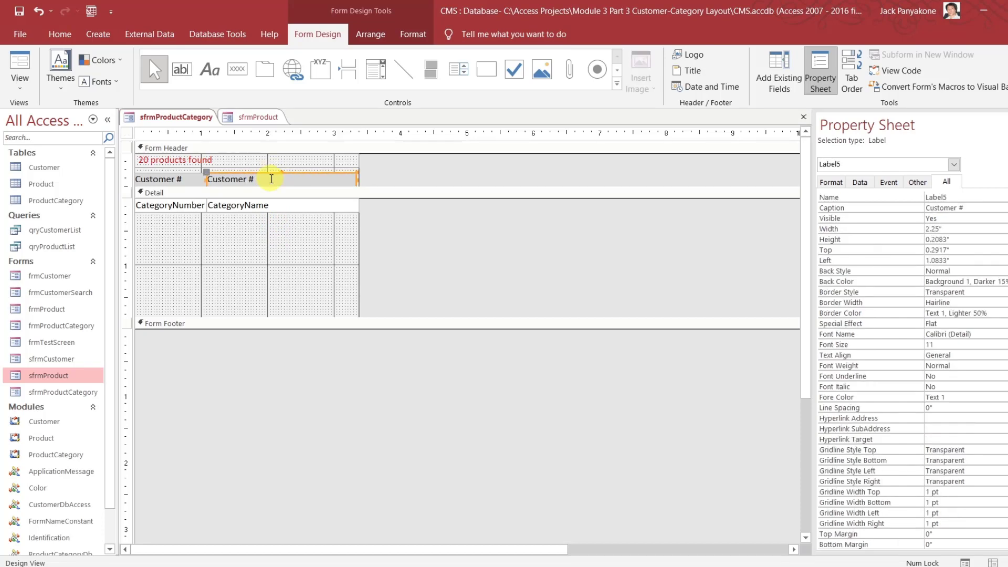
left_click(277, 251)
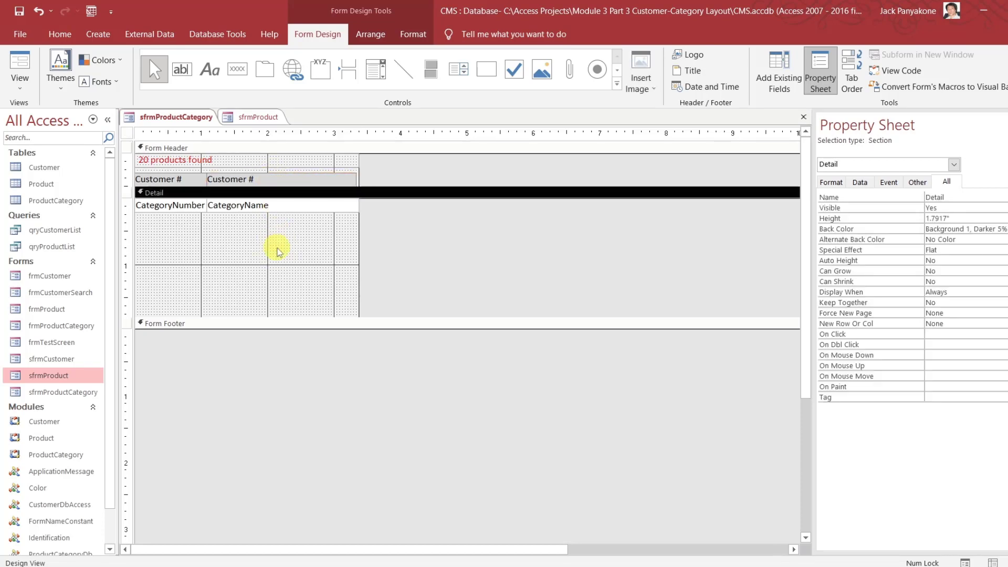
left_click(260, 203)
key("Right")
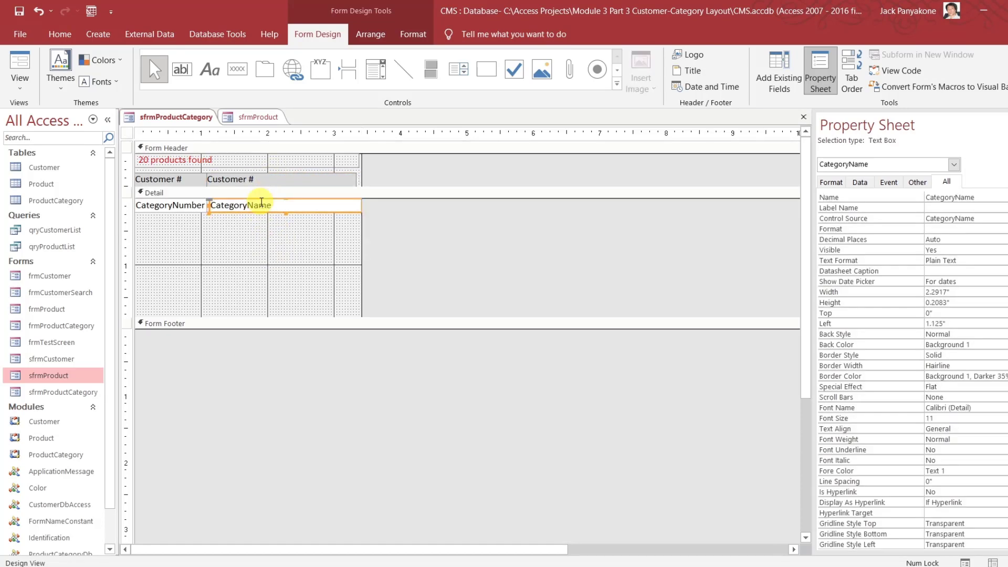
key("Left")
left_click(388, 234)
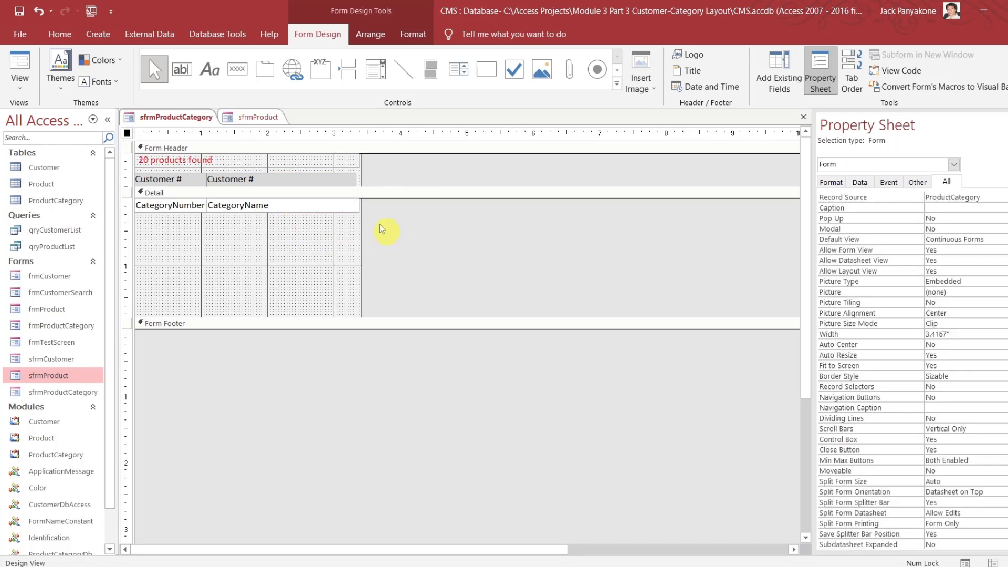
Widen the second Customer # header label to 2.2917"
left_click(336, 180)
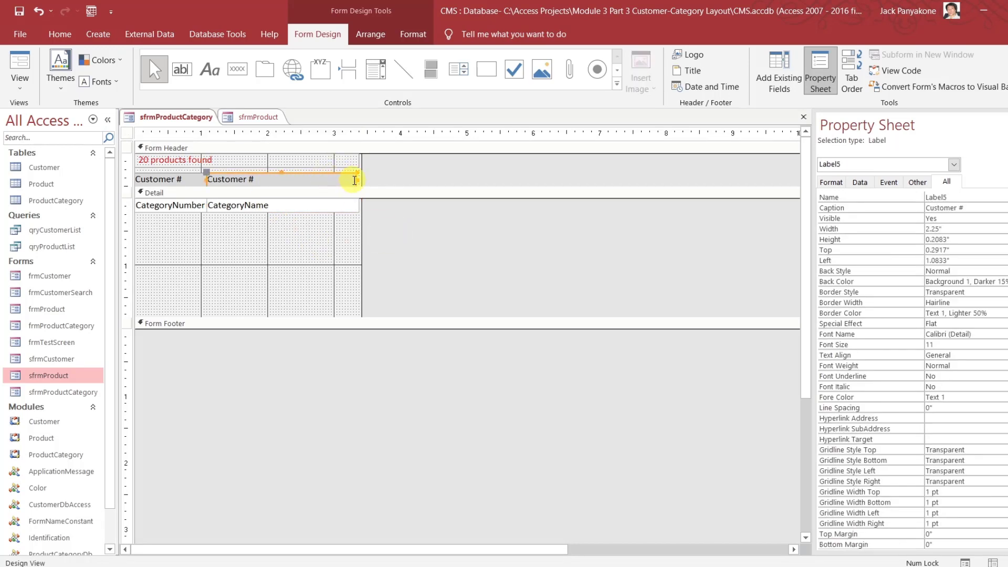
left_click_drag(357, 179, 359, 179)
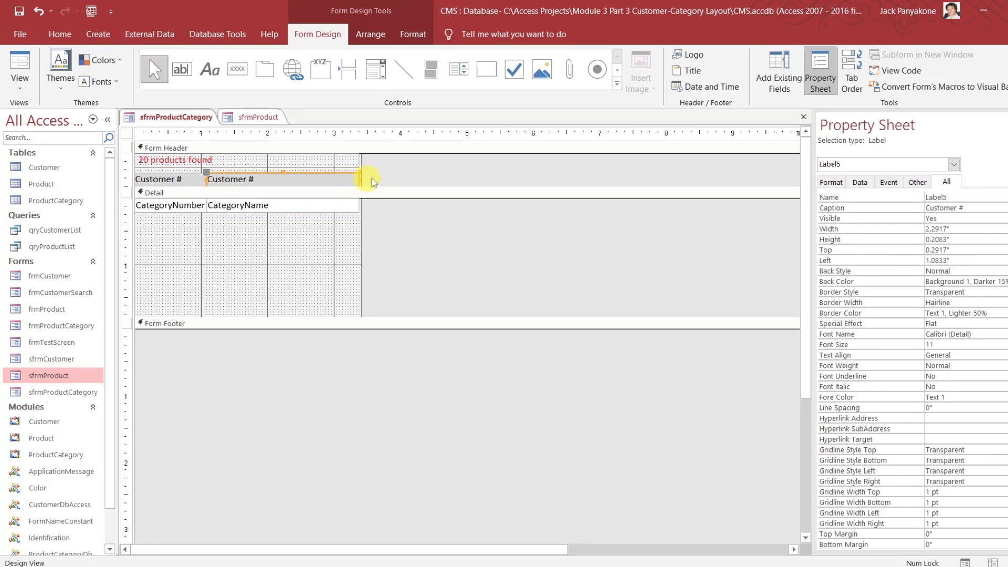
left_click(387, 181)
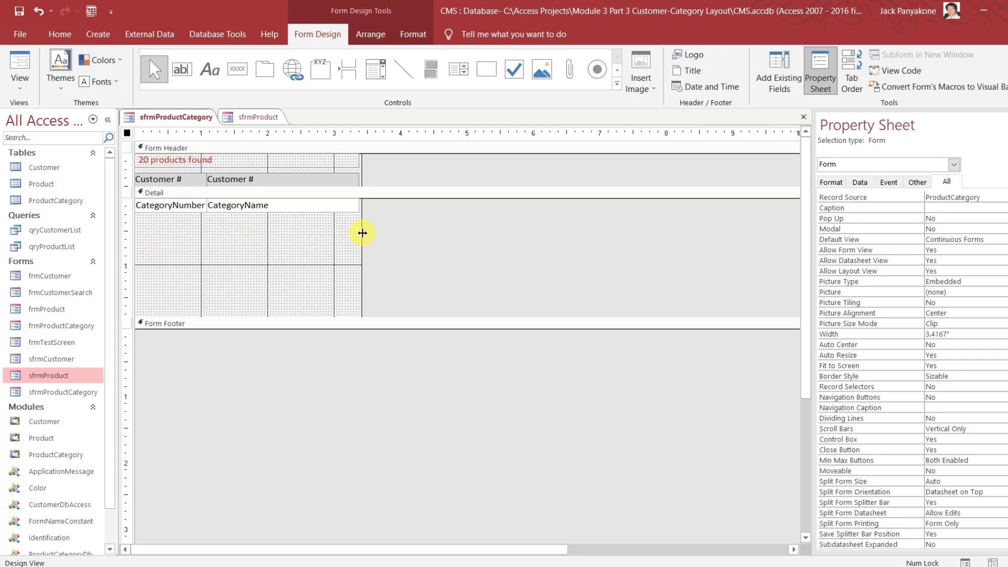
Narrow the form to 3.375" and shrink the Detail section to the height of its text boxes
left_click_drag(360, 233, 292, 240)
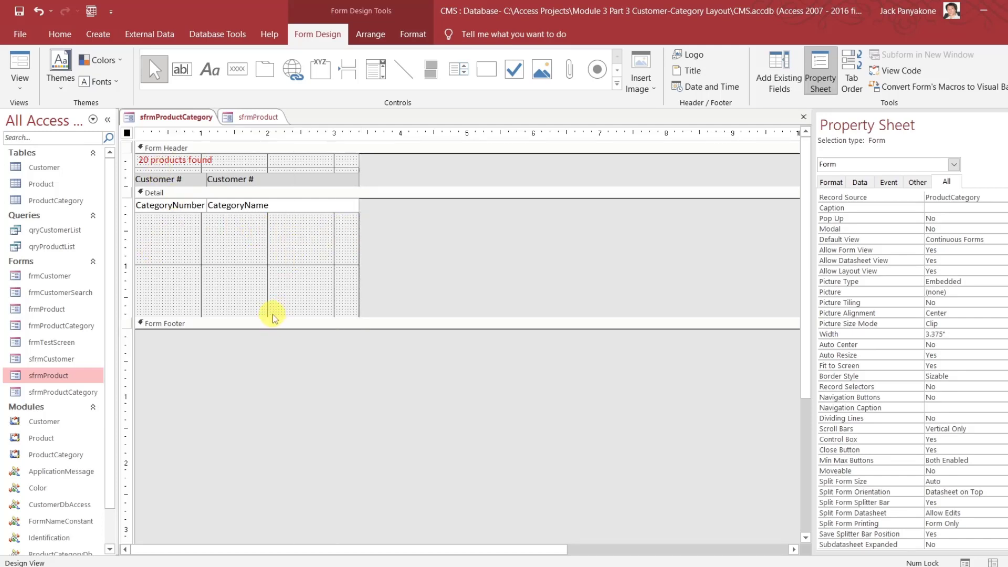
left_click_drag(270, 316, 273, 137)
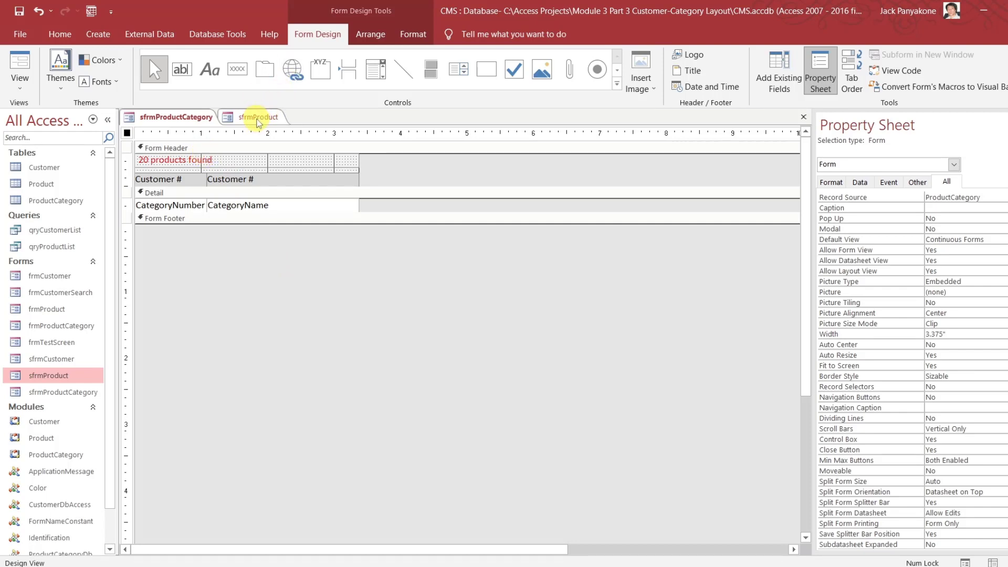
left_click(385, 168)
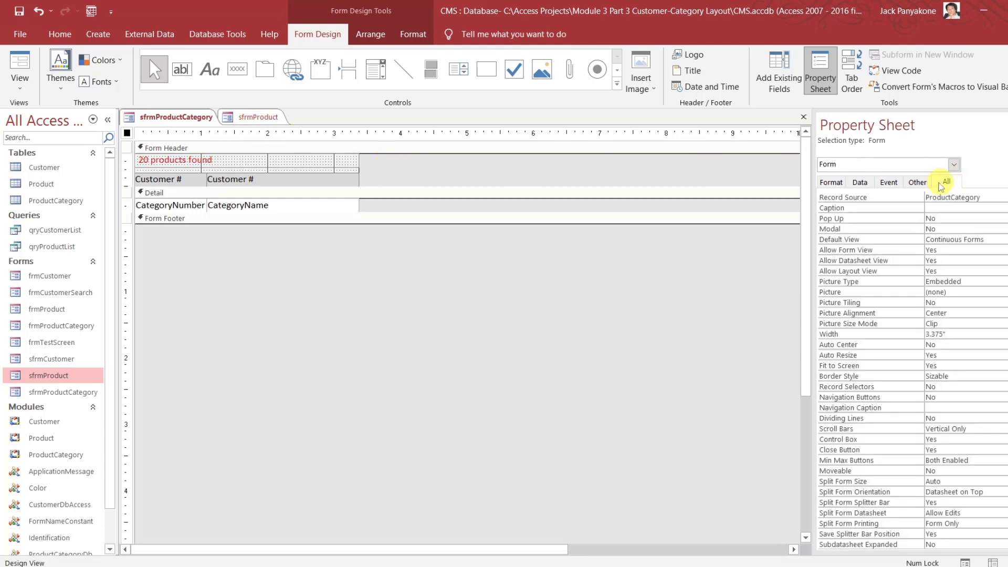
Copy the RefreshForm and Form_Load procedures from the sfrmProduct code module to the top of the sfrmProductCategory module
left_click(913, 76)
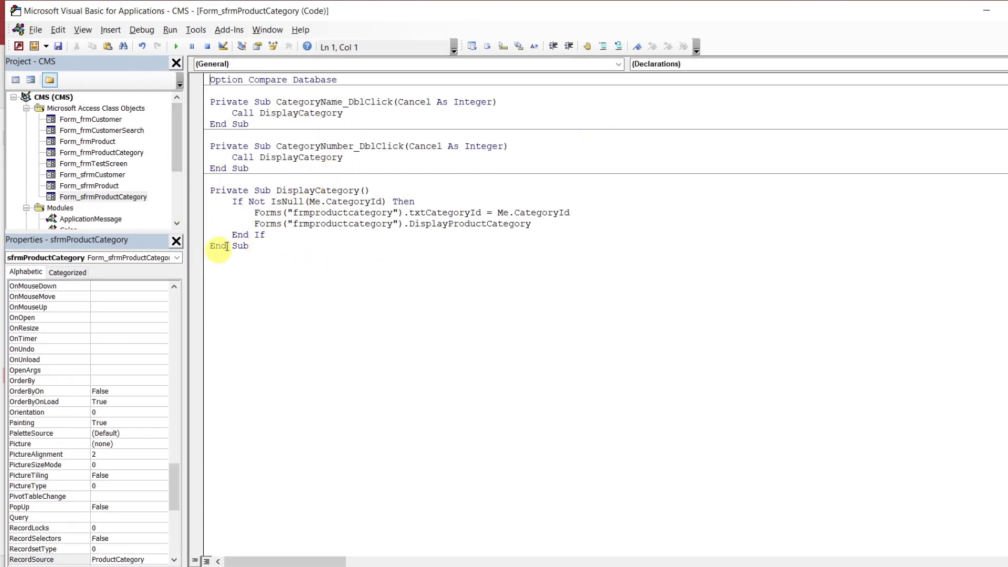
left_click(316, 171)
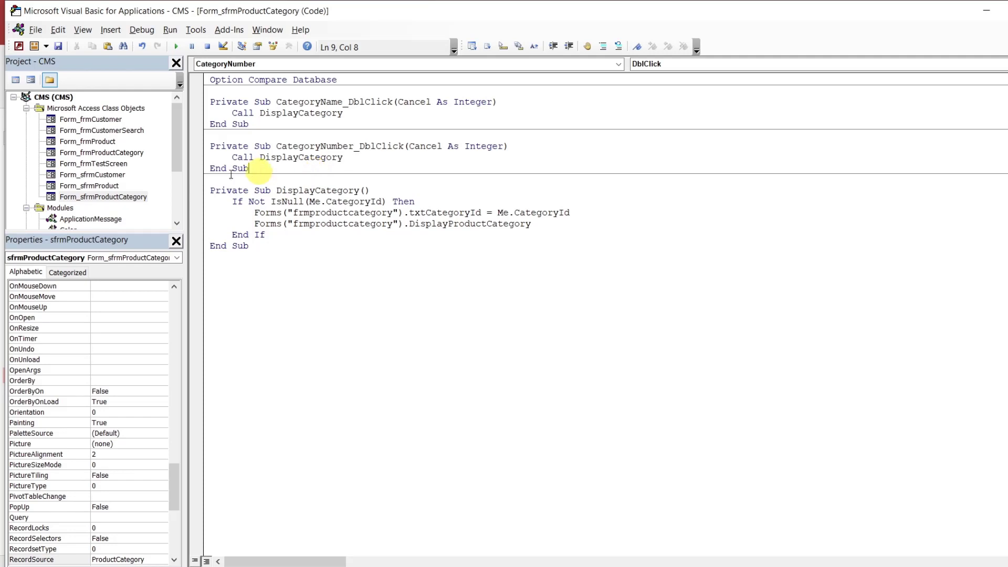
double_click(113, 186)
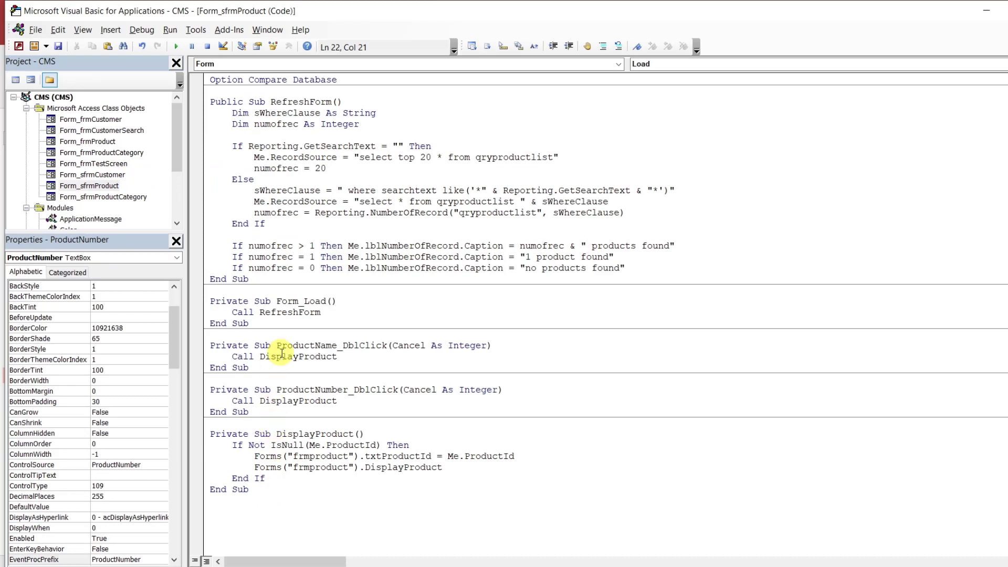
left_click_drag(261, 324, 210, 98)
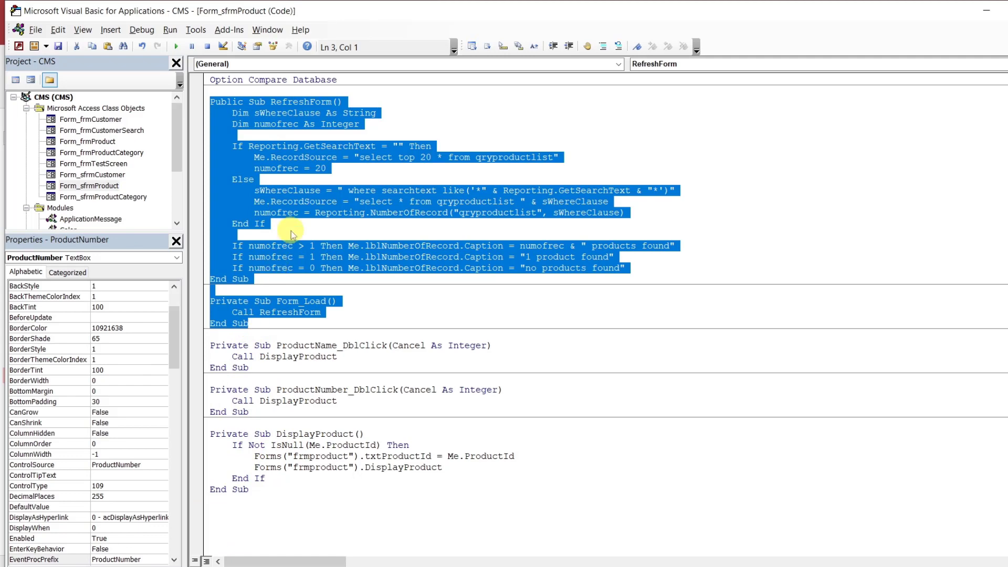
double_click(111, 197)
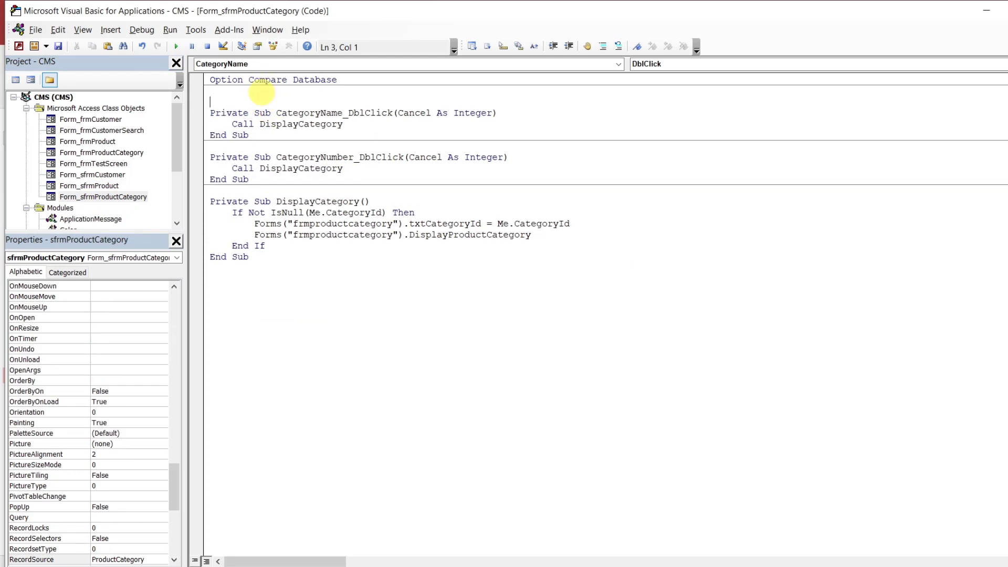
type("Public Sub RefreshForm()     Dim sWhereClause As String     Dim numofrec As Integer      If Reporting.GetSearchText = \"\" Then         Me.RecordSource = \"select top 20 * from qryproductlist\"         numofrec = 20     Else         sWhereClause = \" where searchtext like('*\" & Reporting.GetSearchText & \"*')\"         Me.RecordSource = \"select * from qryproductlist \" & sWhereClause         numofrec = Reporting.NumberOfRecord(\"qryproductlist\", sWhereClause)     End If      If numofrec > 1 Then Me.lblNumberOfRecord.Caption = numofrec & \" products found\"     If numofrec = 1 Then Me.lblNumberOfRecord.Caption = \"1 product found\"     If numofrec = 0 Then Me.lblNumberOfRecord.Caption = \"no products found\" End Sub  Private Sub Form_Load()     Call RefreshForm End Sub")
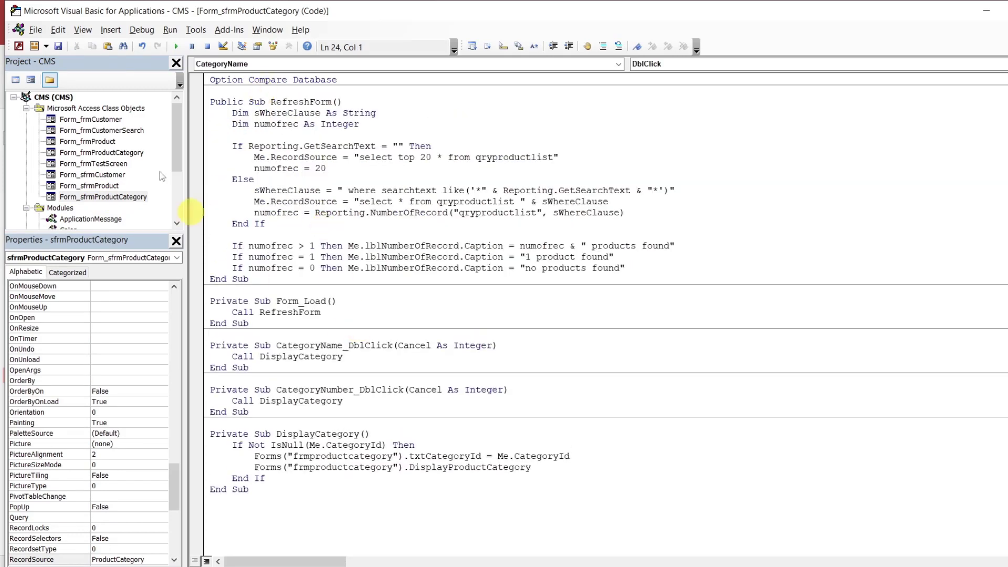
double_click(100, 186)
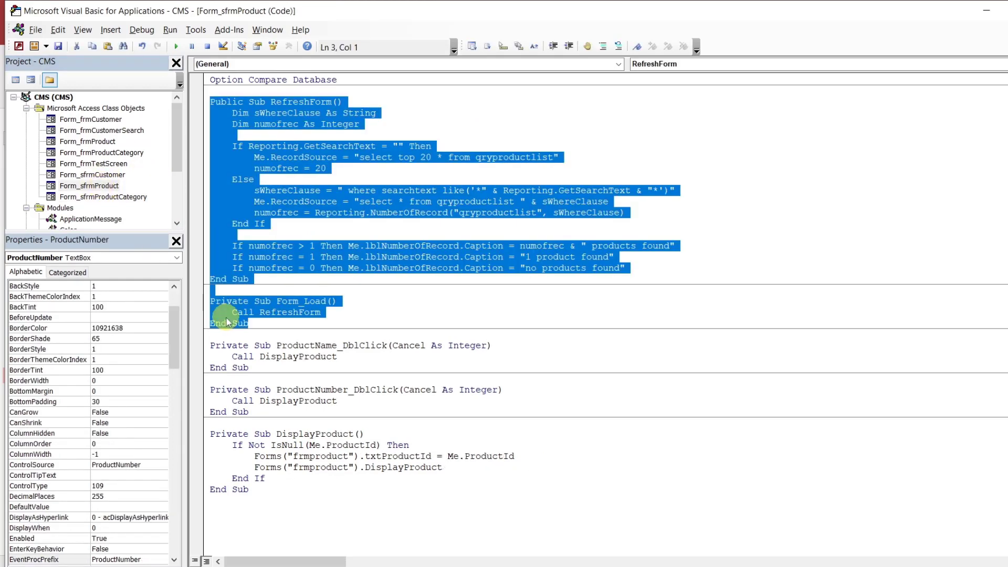
double_click(124, 197)
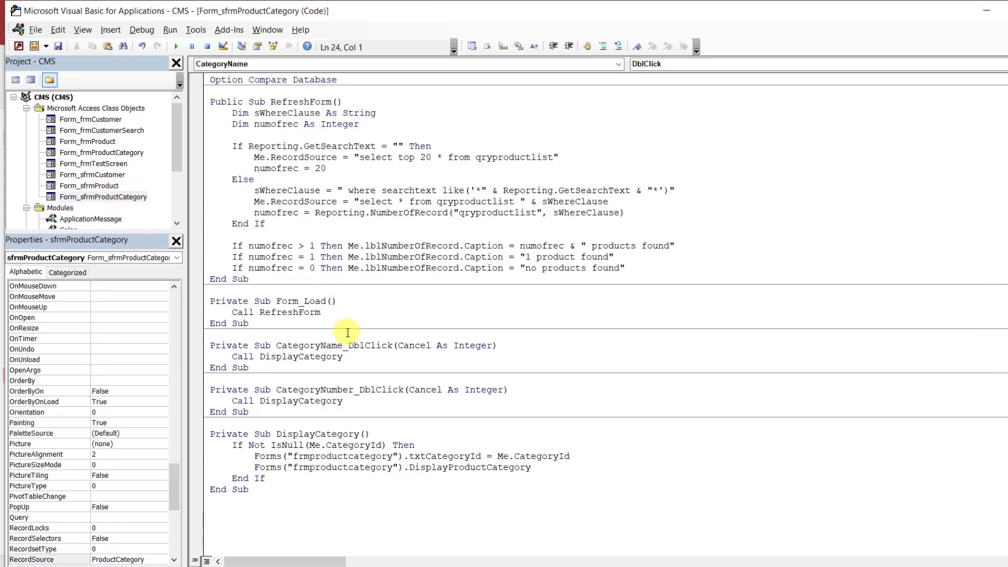
left_click(360, 402)
left_click(361, 323)
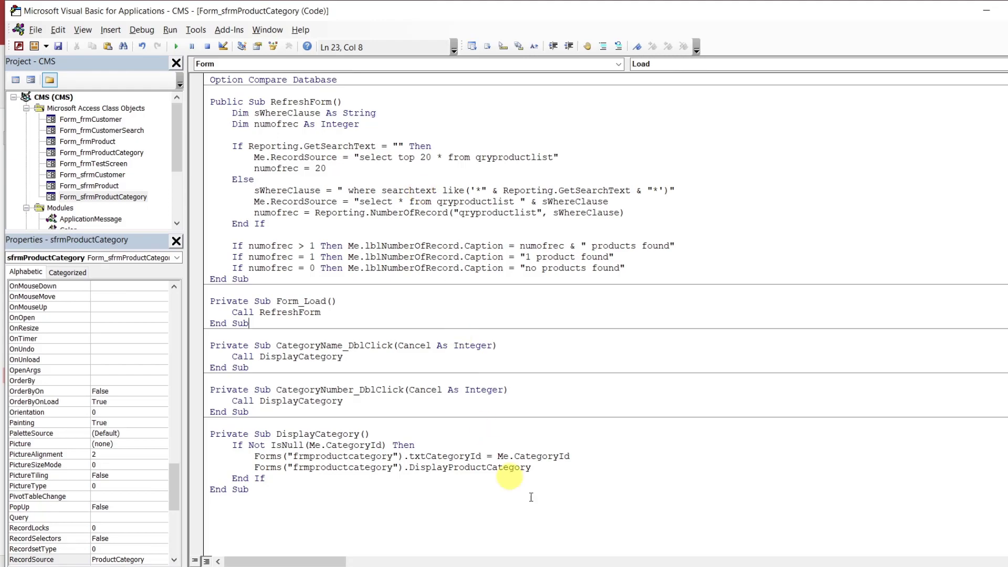
Return to the database window and review the records of the qryCustomerList query and the ProductCategory table, closing both
left_click(627, 565)
left_click(556, 525)
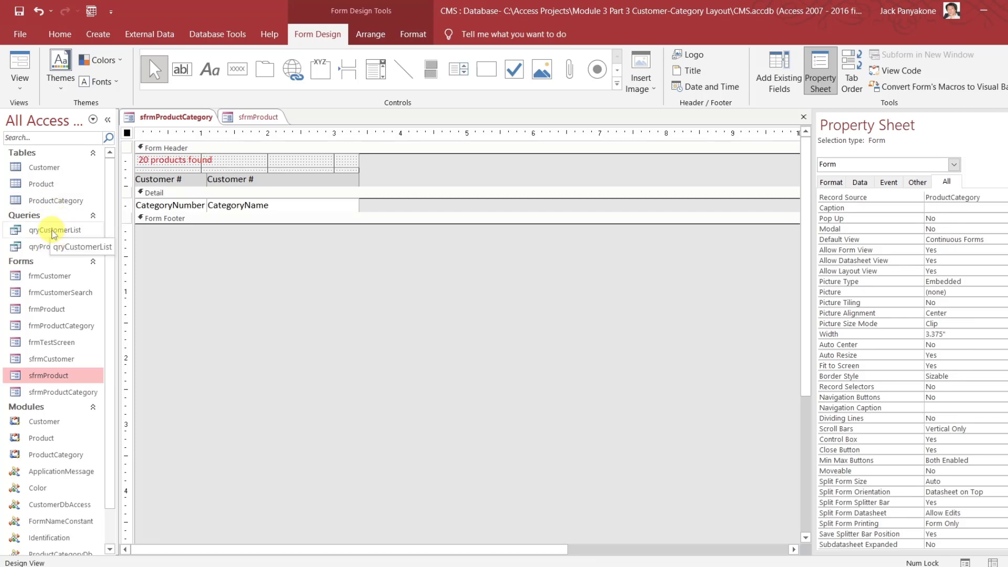
double_click(53, 232)
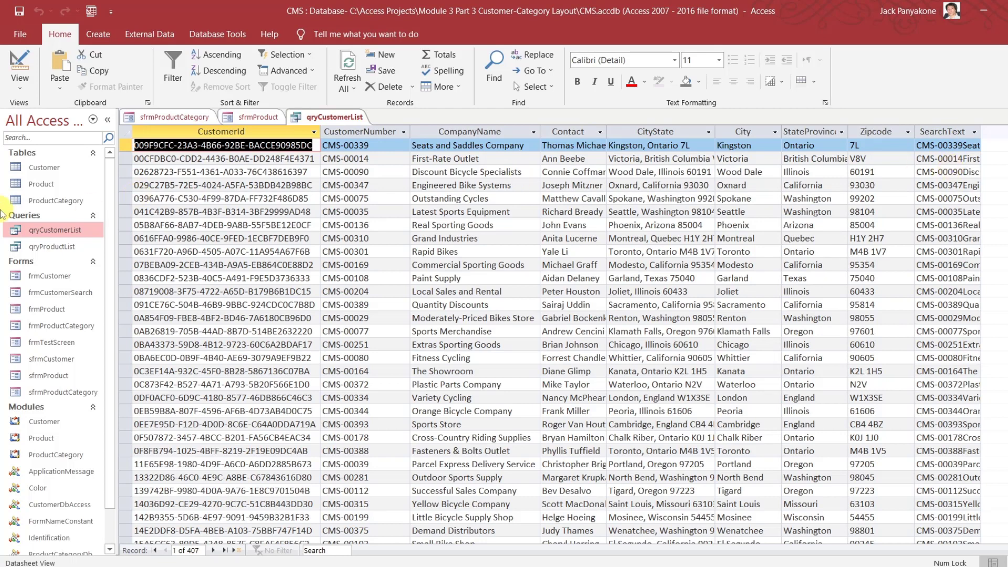
left_click(43, 202)
double_click(43, 202)
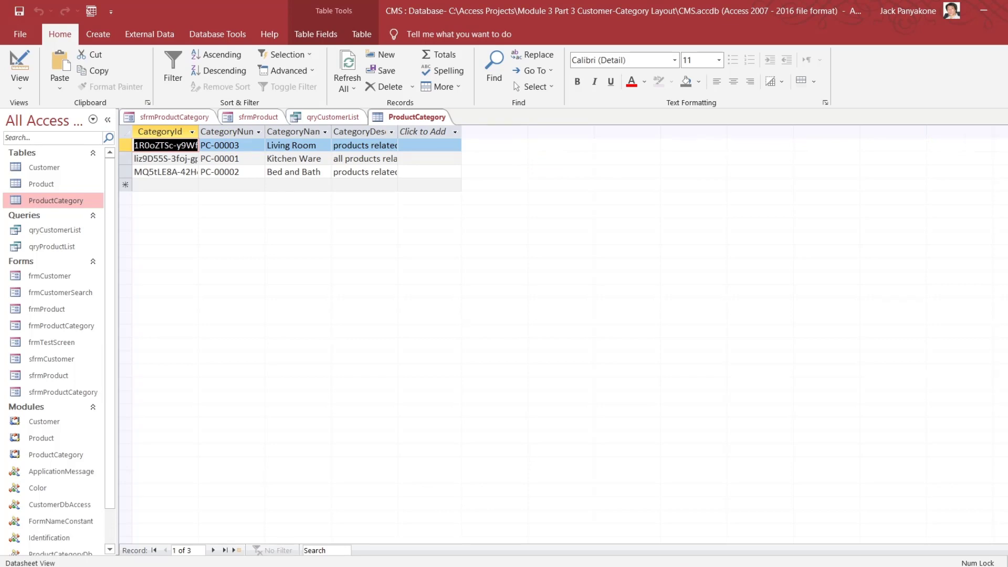
left_click(1003, 117)
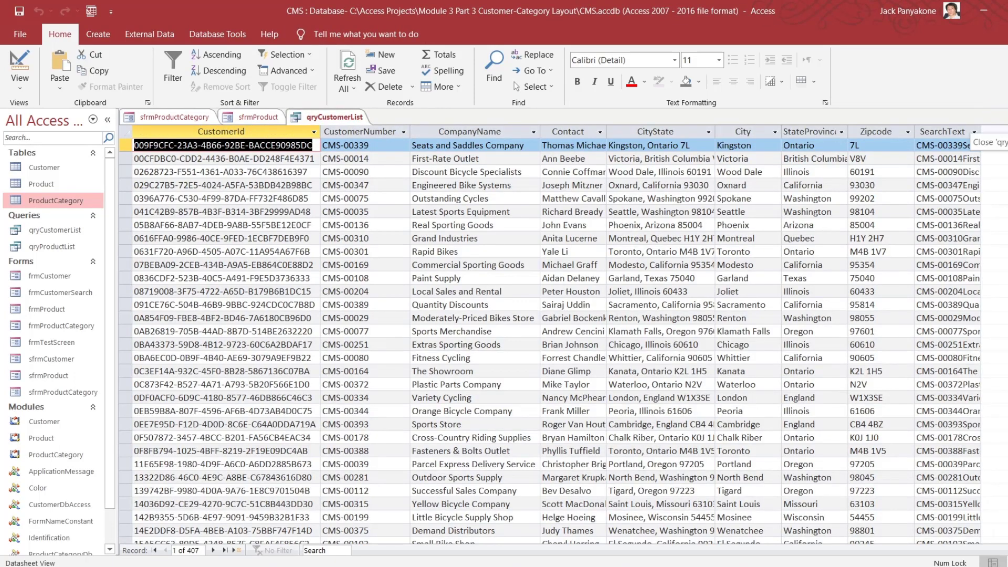
left_click(1003, 117)
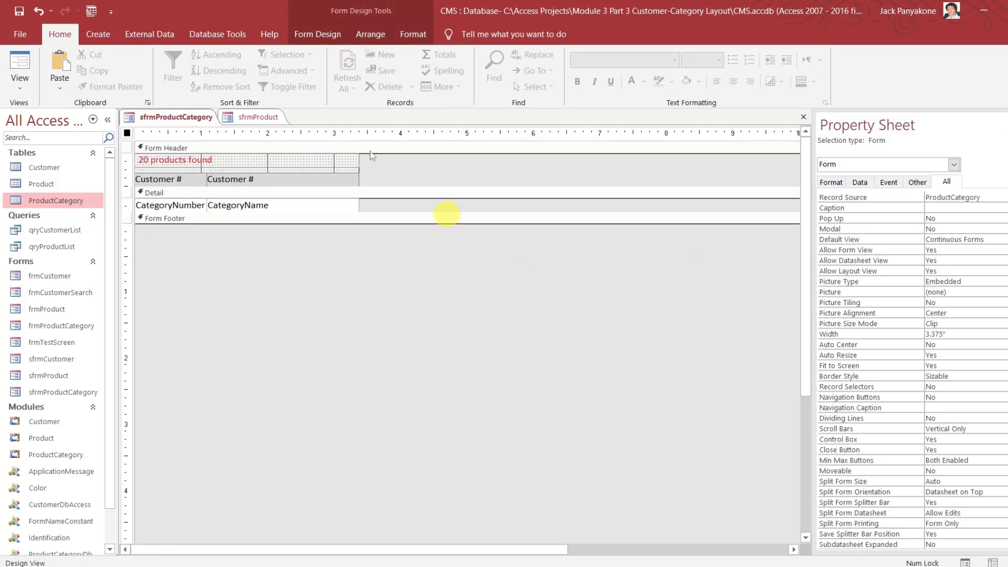
Close the sfrmProduct form, keeping sfrmProductCategory open
left_click(257, 118)
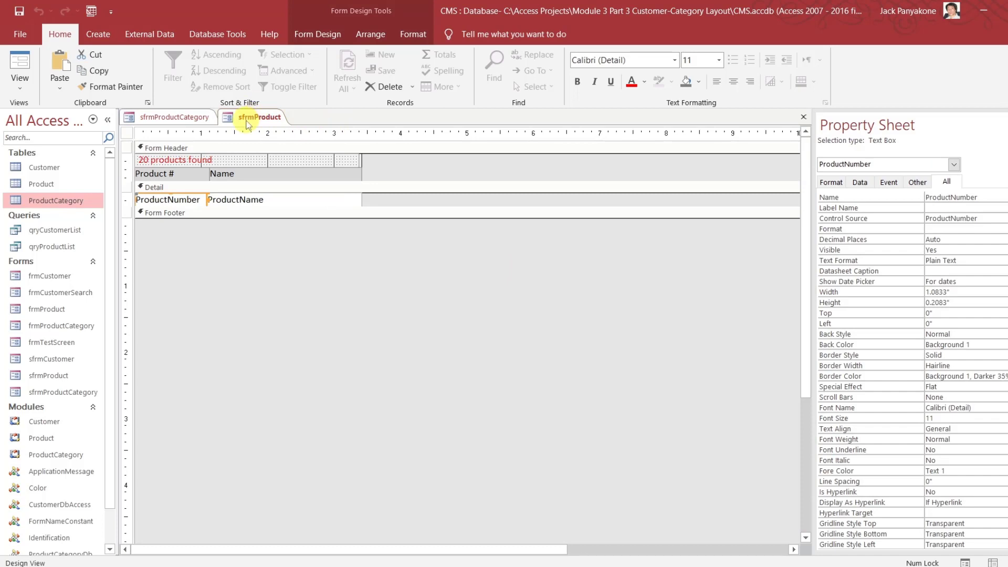
left_click(379, 319)
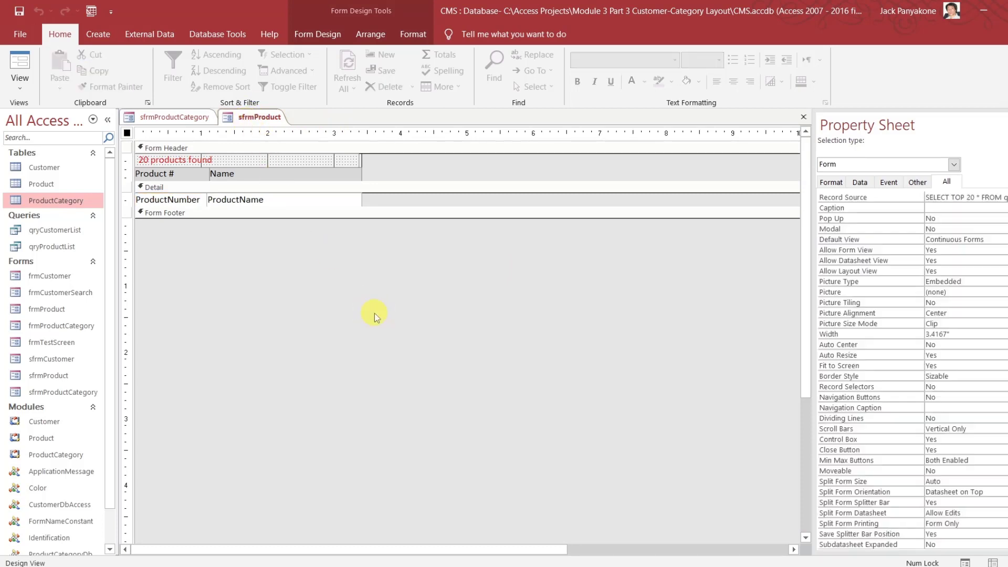
left_click(803, 117)
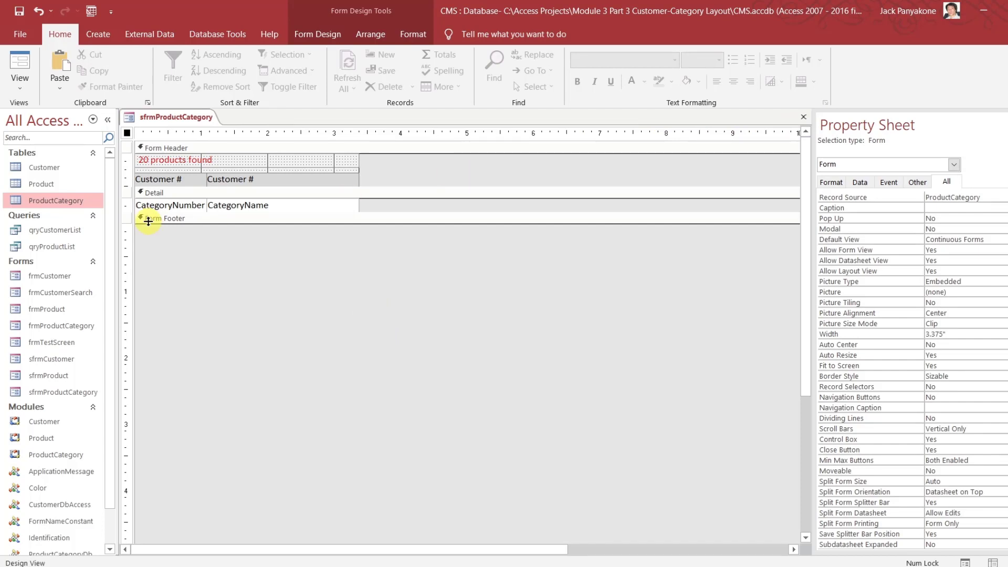
Create a new query in design view based on the ProductCategory table
left_click(97, 35)
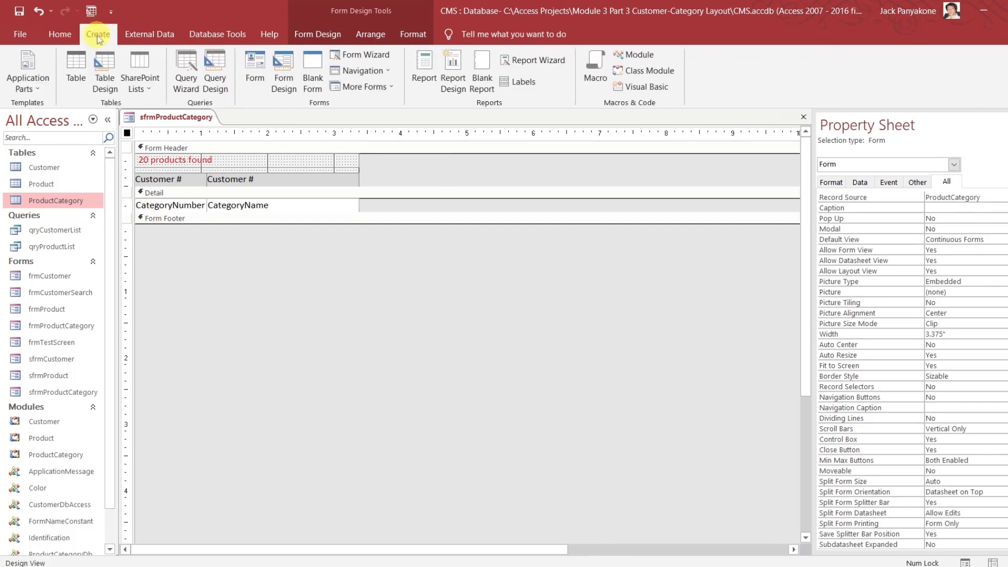
left_click(219, 65)
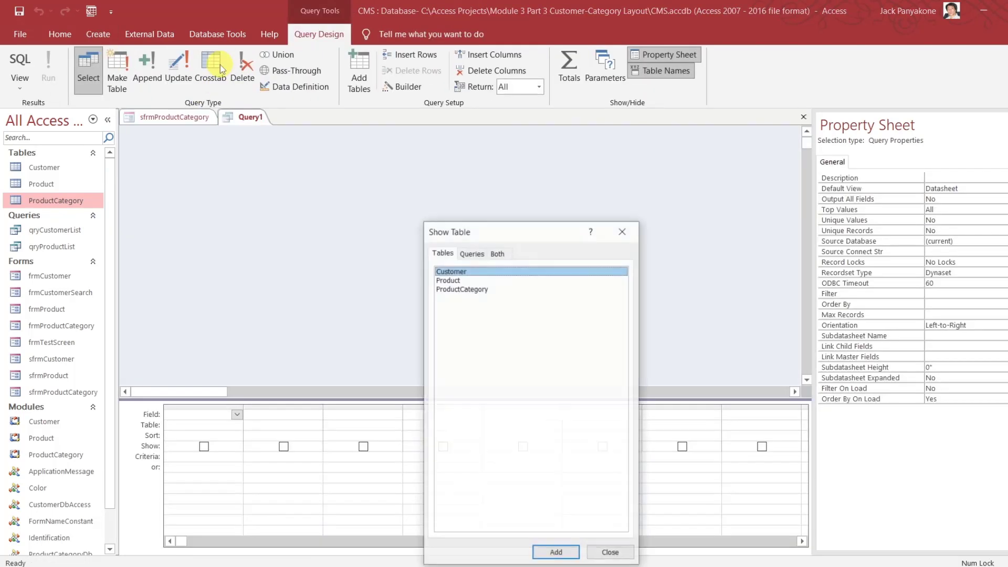
double_click(477, 289)
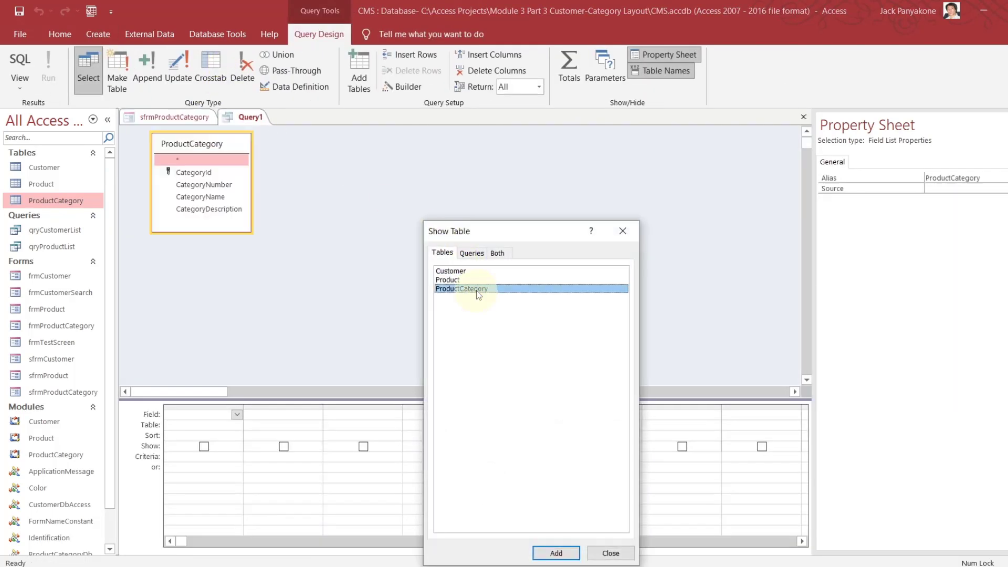
left_click(623, 231)
Add CategoryId, CategoryNumber, CategoryName and CategoryDescription to the query's design grid
left_click(211, 186)
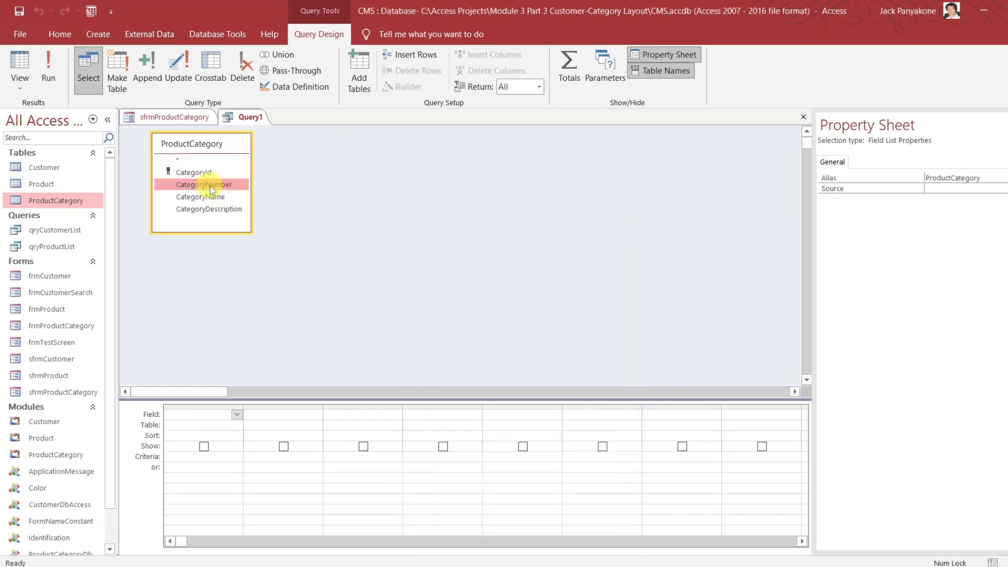
left_click(204, 173)
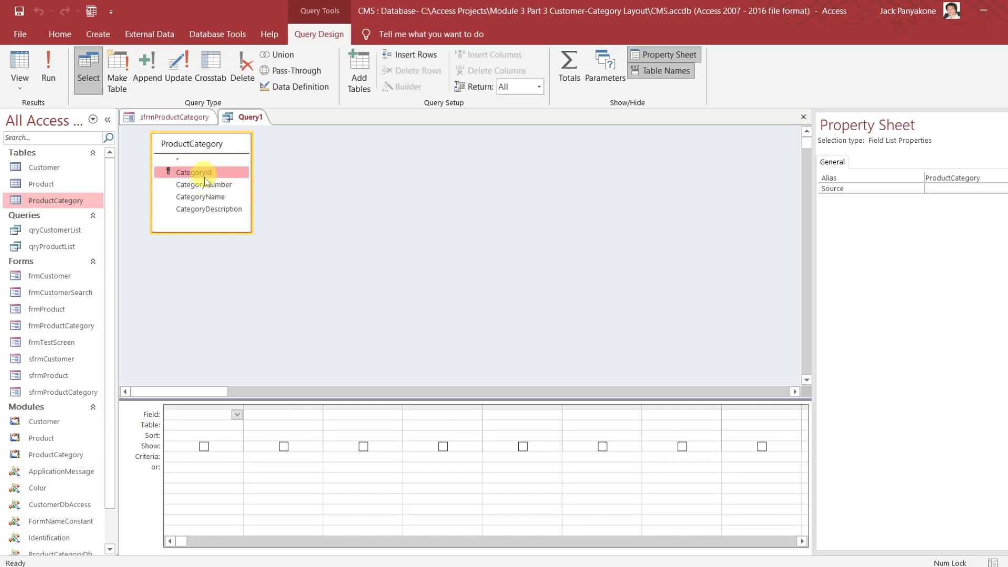
left_click(209, 209, "shift")
left_click_drag(208, 212, 203, 414)
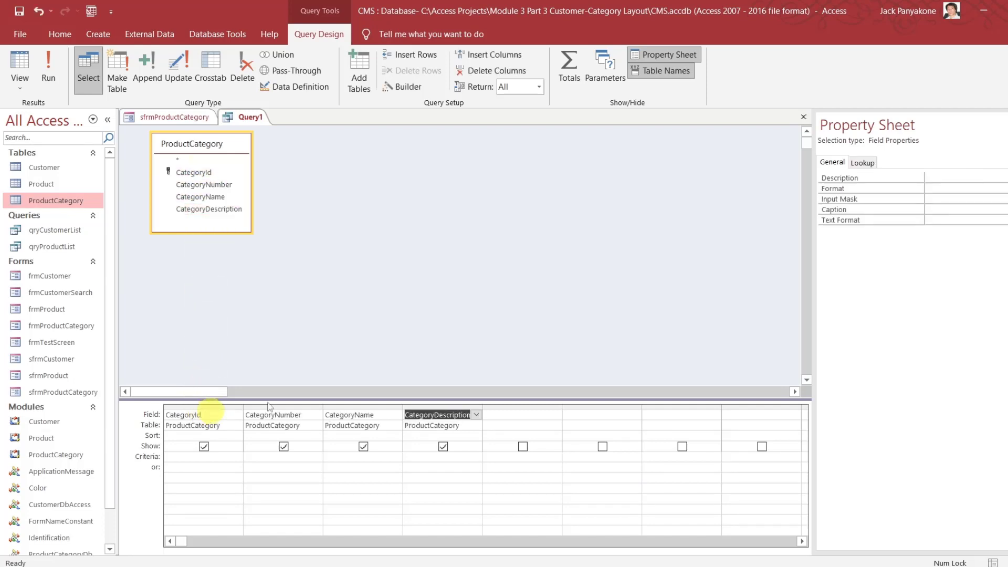
Add a calculated SearchText field to the query that joins categorynumber, categoryname and the category description with &
left_click(496, 415)
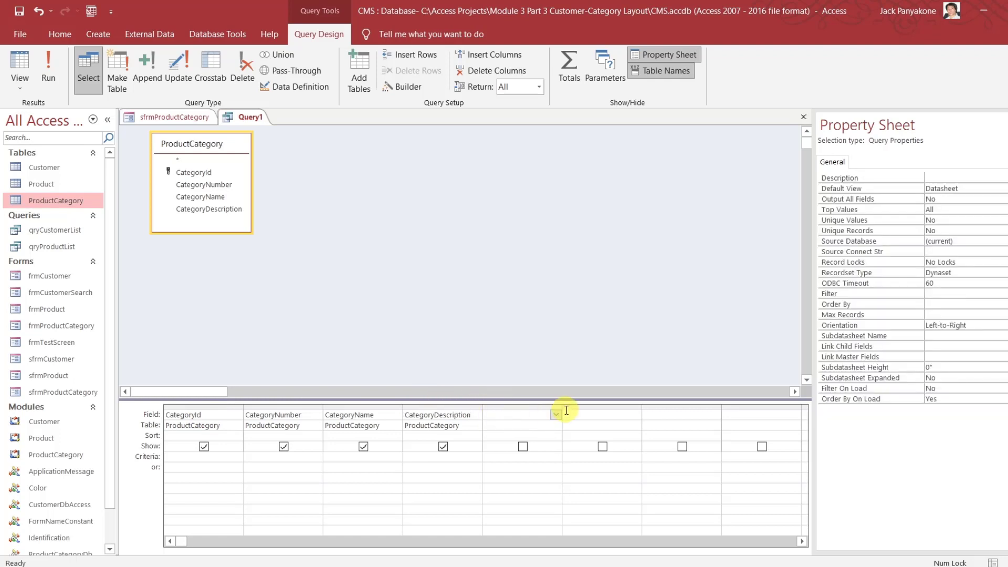
right_click(529, 415)
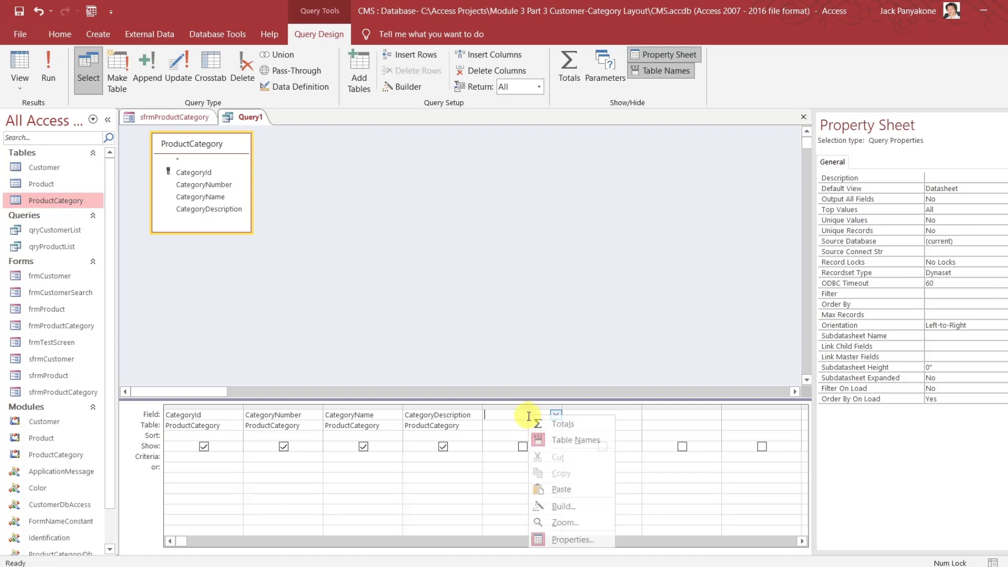
left_click(565, 522)
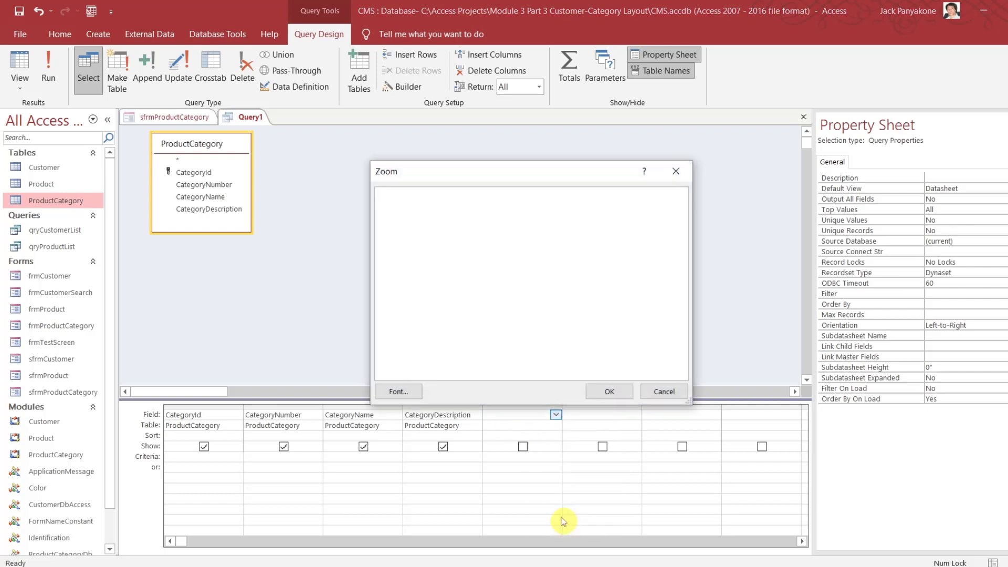
type("Search")
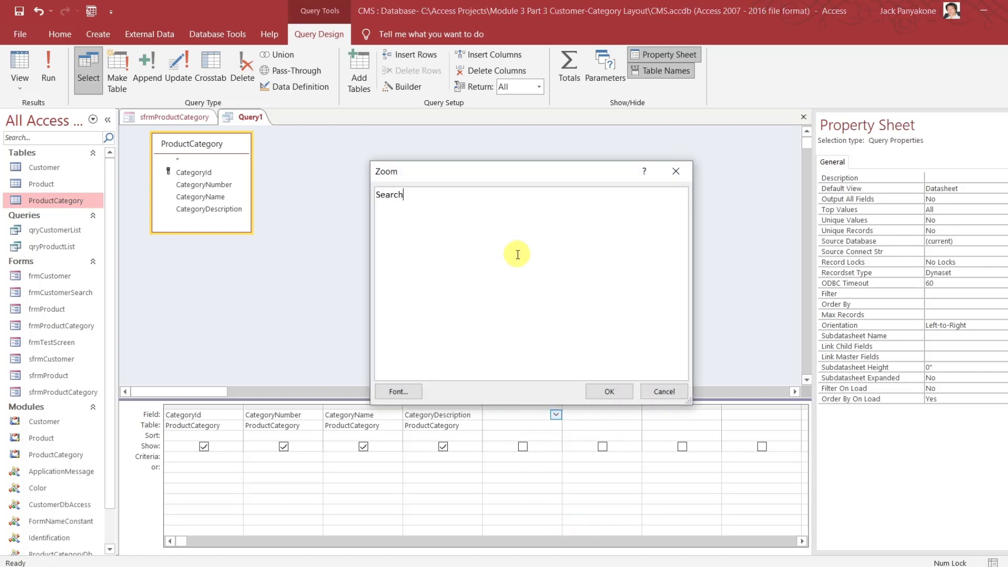
type("Text: categorynumber")
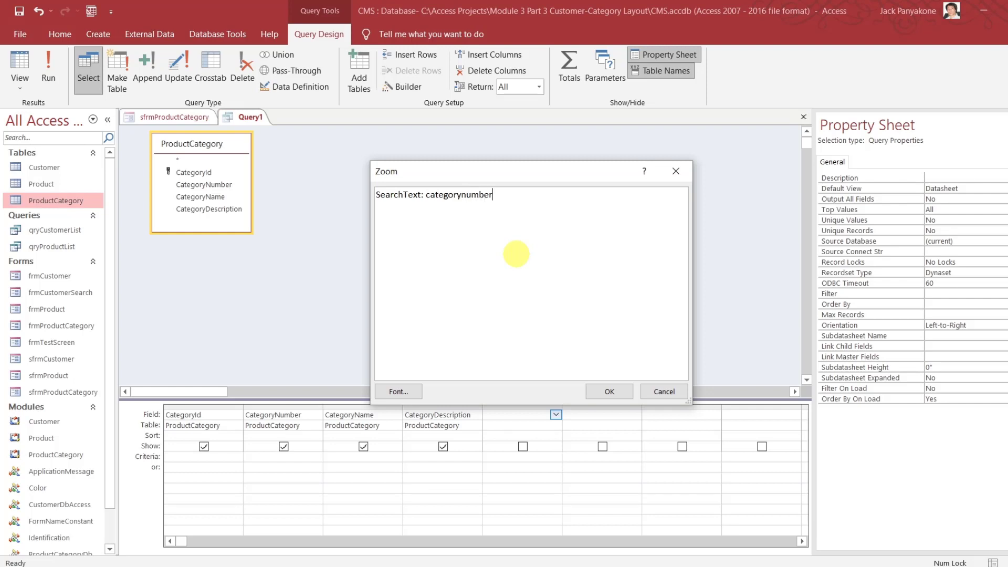
type("&categoryname&categ")
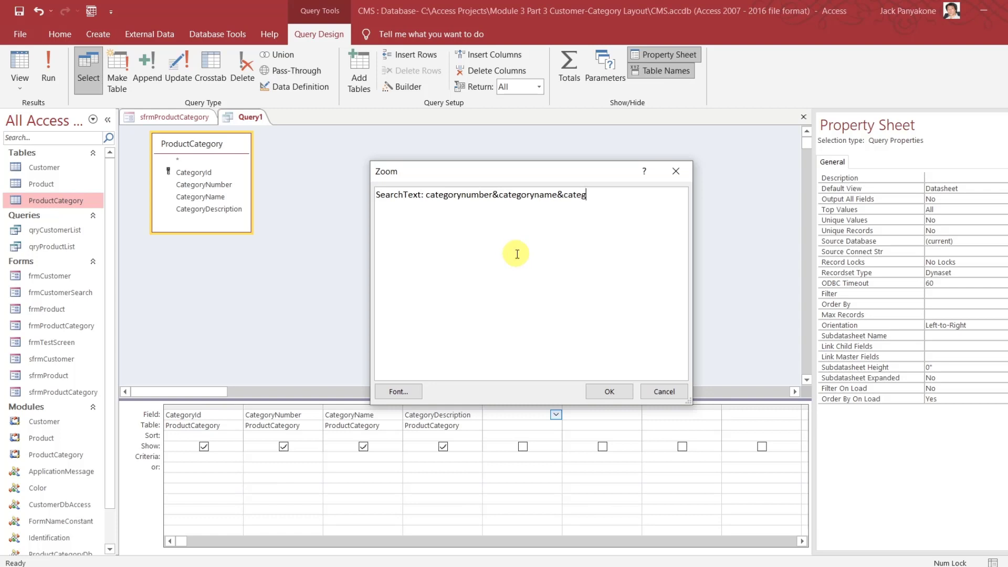
type("or")
type("cription")
left_click(617, 390)
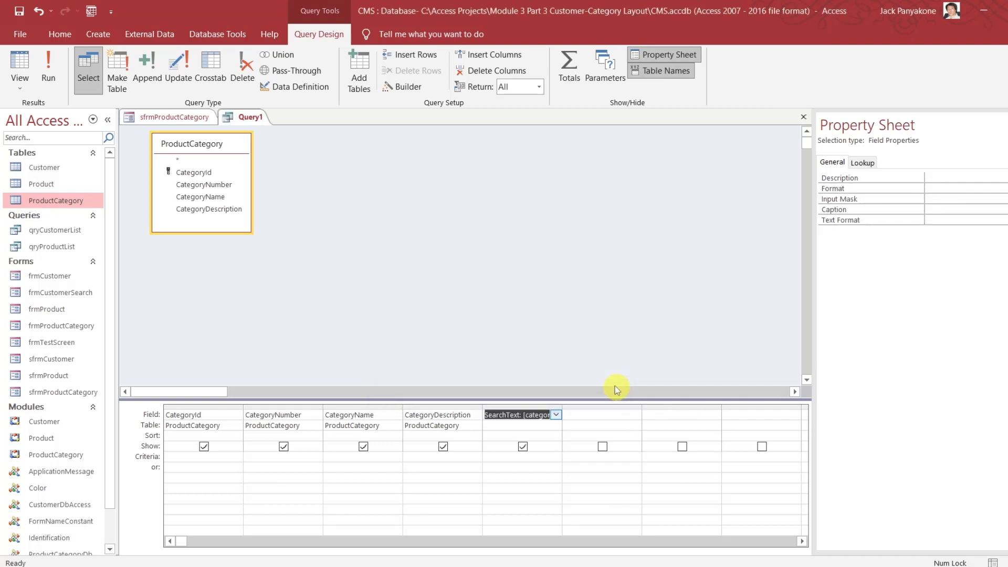
Save the new query as qryProductCategoryList
key("ctrl+s")
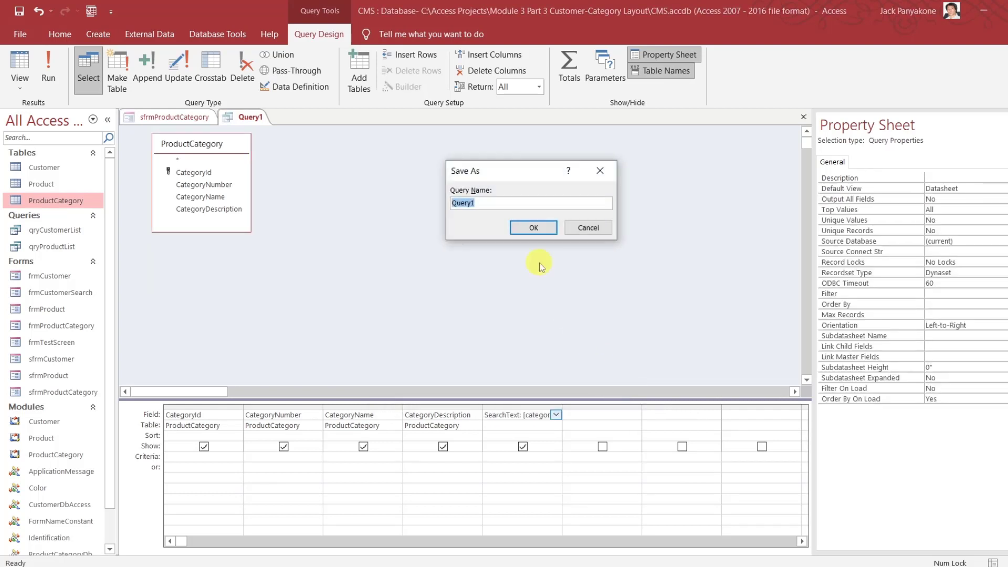
type("qryProductCategoryList")
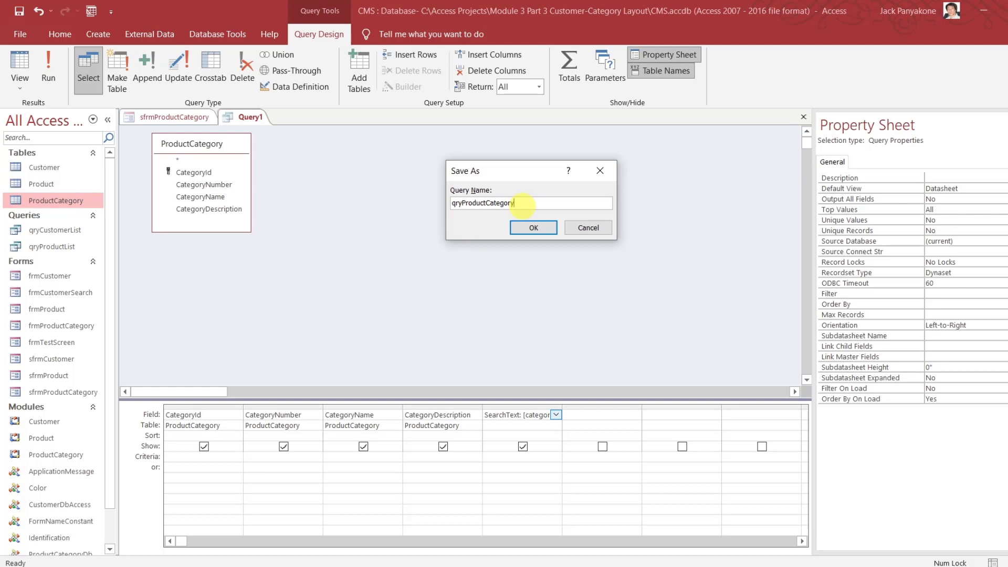
left_click(531, 229)
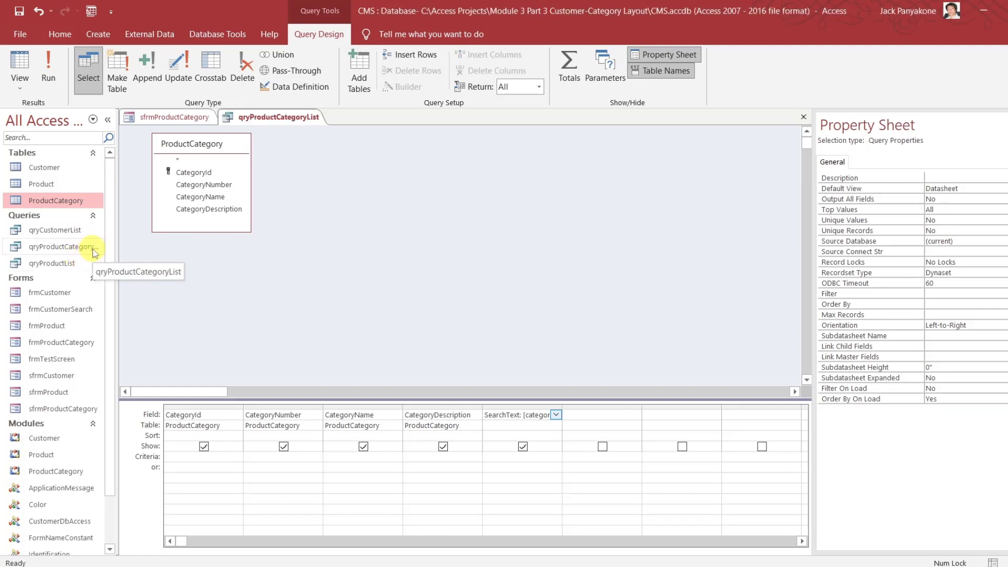
Run qryProductCategoryList and check its SearchText column at full width, discard the layout change, and reopen the query briefly
left_click(52, 58)
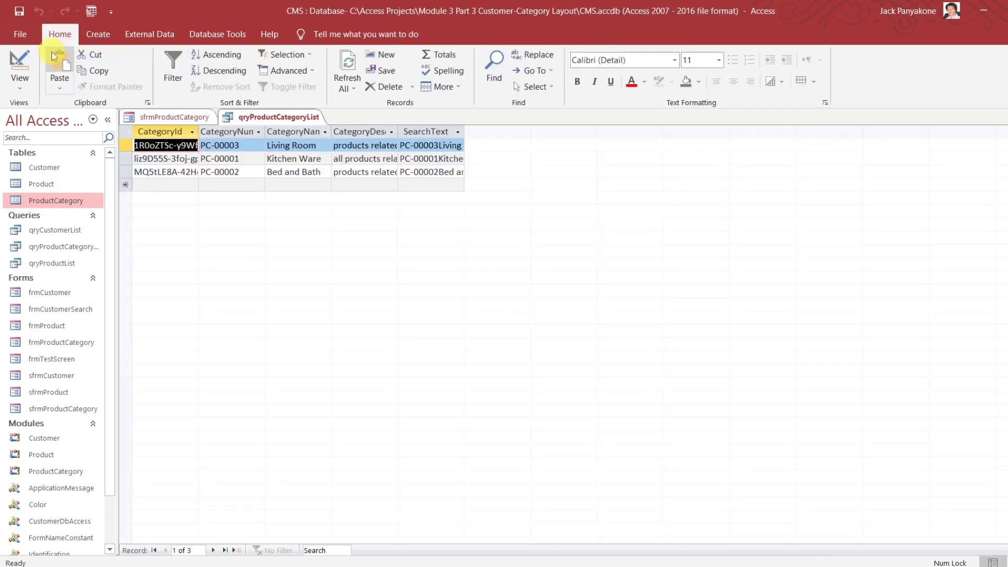
left_click_drag(464, 136, 464, 137)
double_click(464, 137)
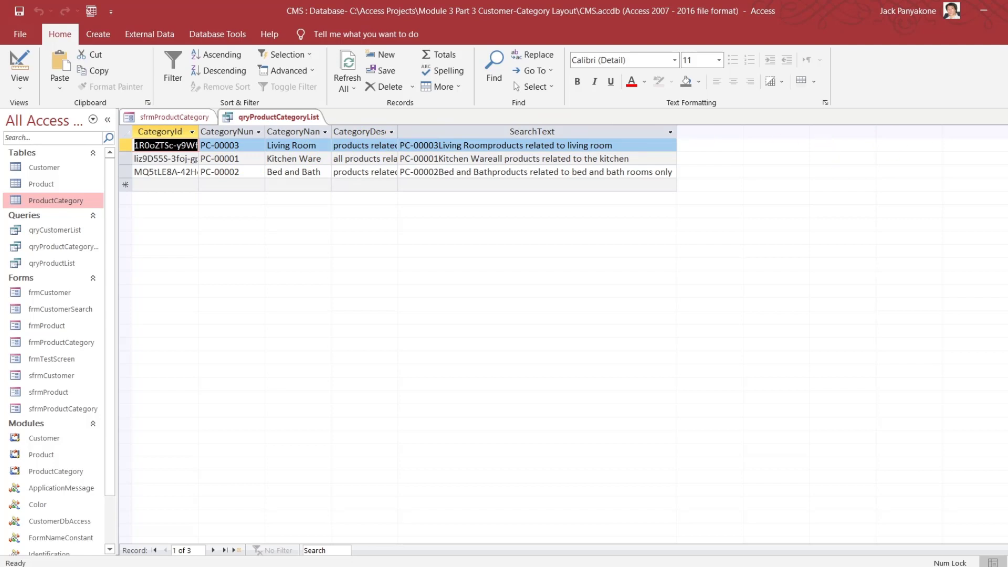
left_click(1006, 117)
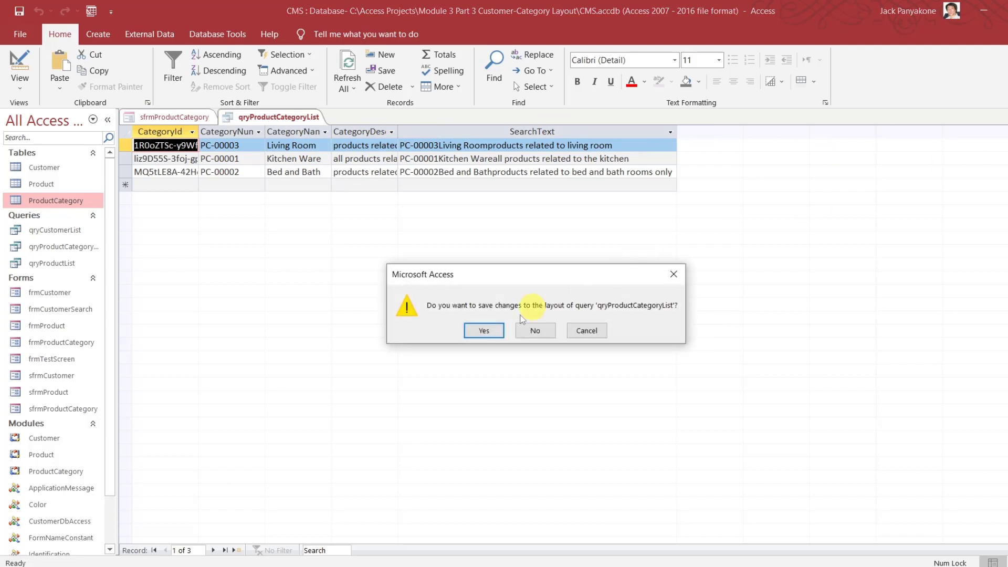
left_click(535, 331)
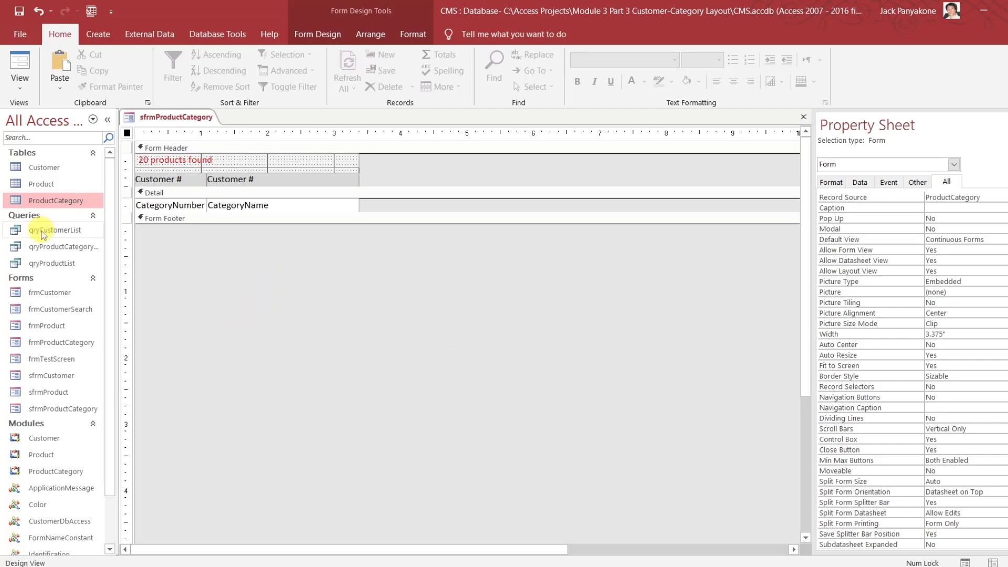
double_click(42, 245)
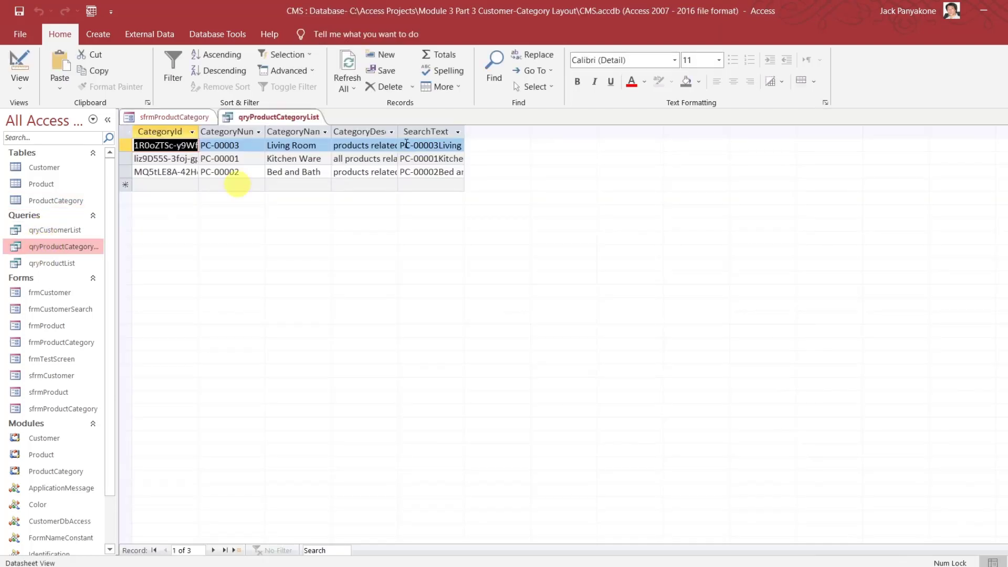
key("ctrl+w")
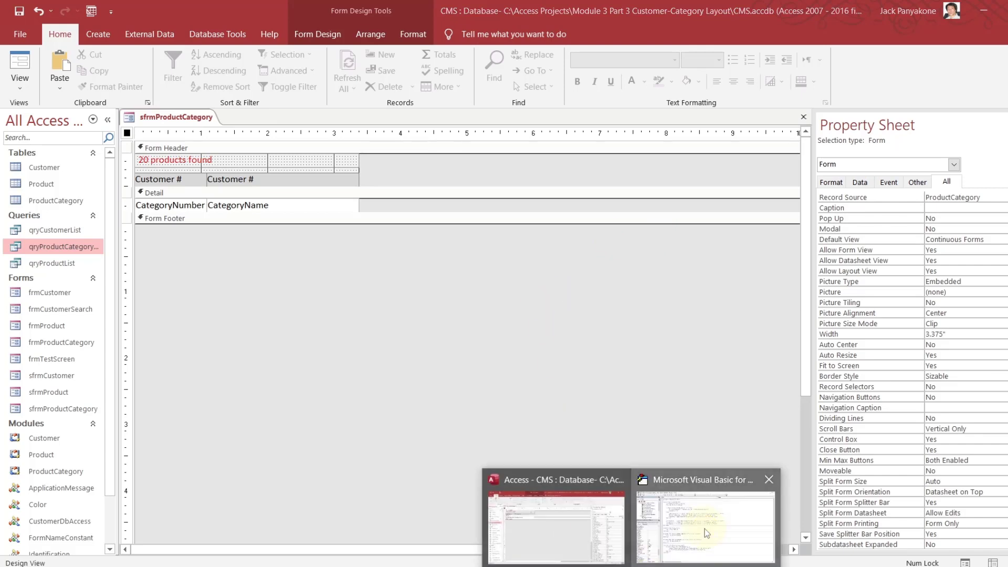
In the RefreshForm code of sfrmProductCategory, replace all three qryproductlist references with qryproductcategorylist
left_click(690, 523)
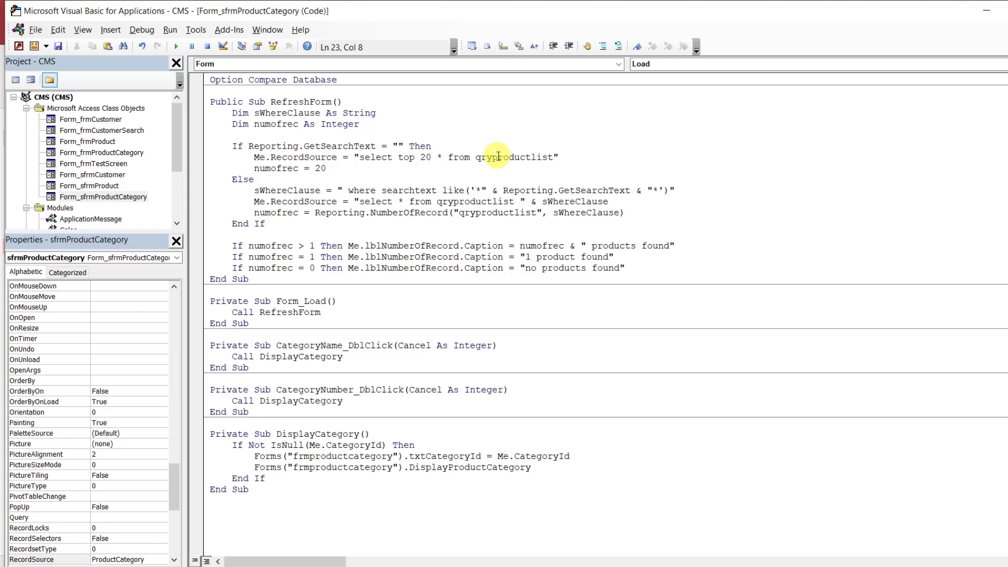
left_click(532, 158)
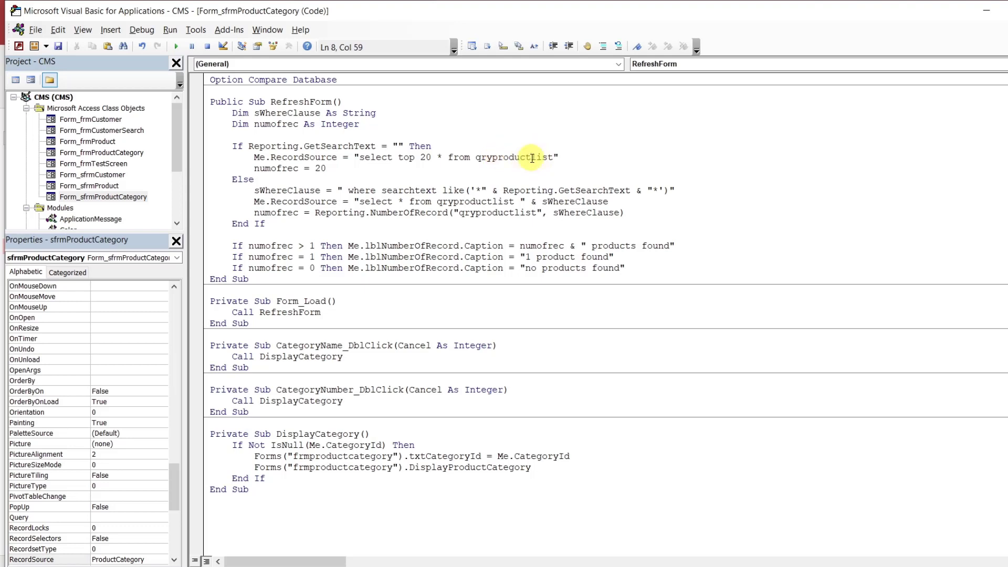
type("category")
double_click(532, 158)
key("ctrl+c")
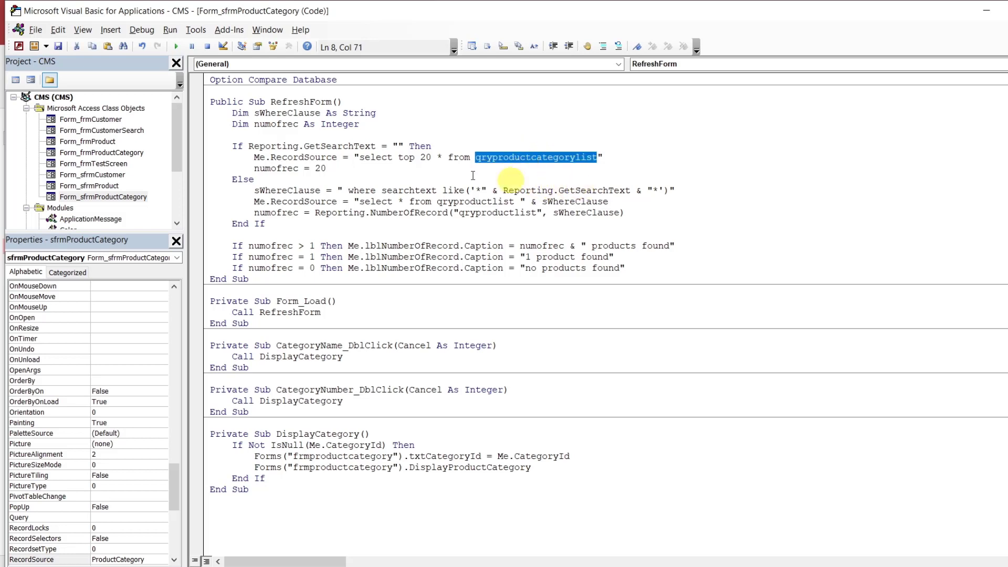
double_click(456, 201)
key("ctrl+v")
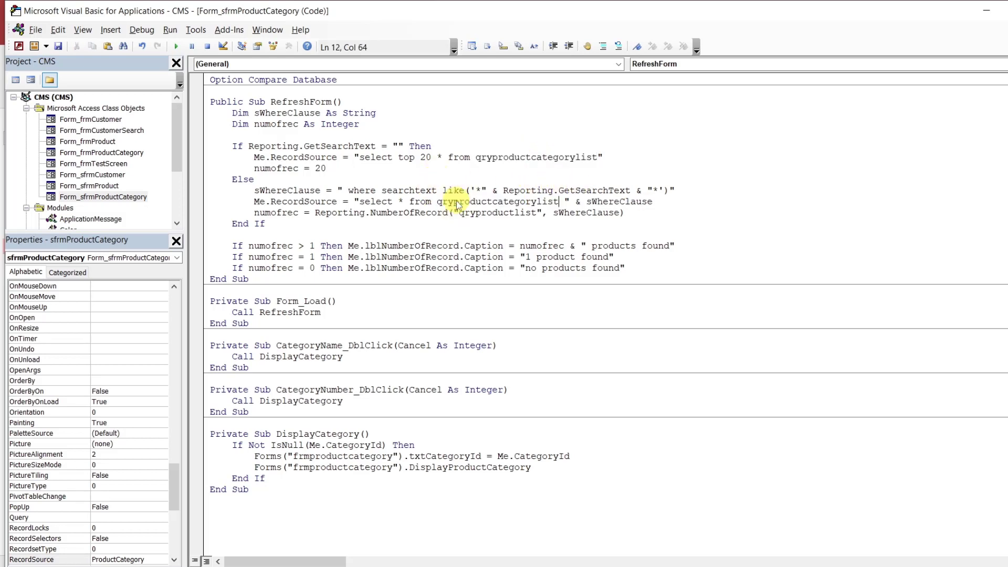
double_click(475, 212)
key("ctrl+v")
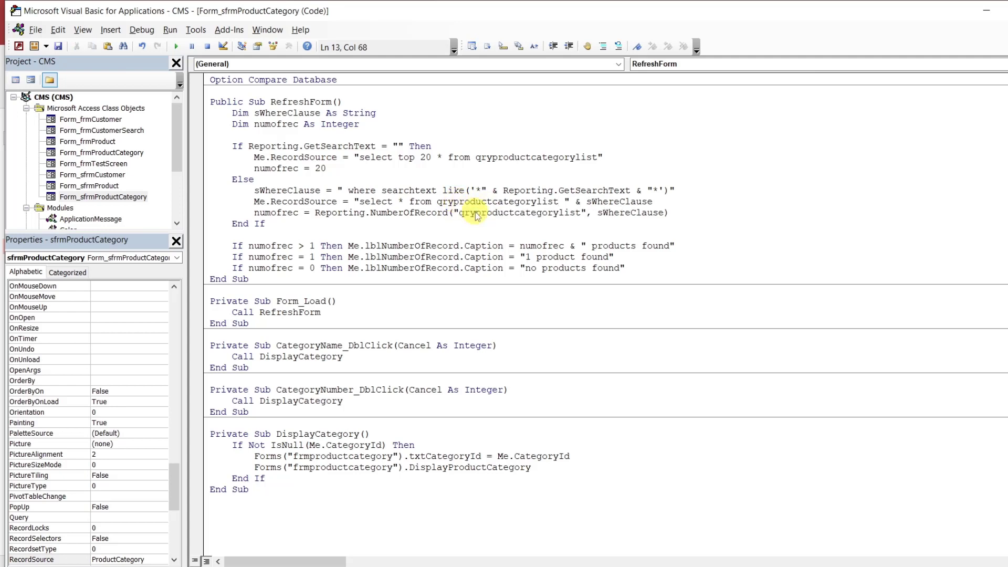
Change the caption text for more than one record in RefreshForm to " categories found"
double_click(625, 246)
type("category")
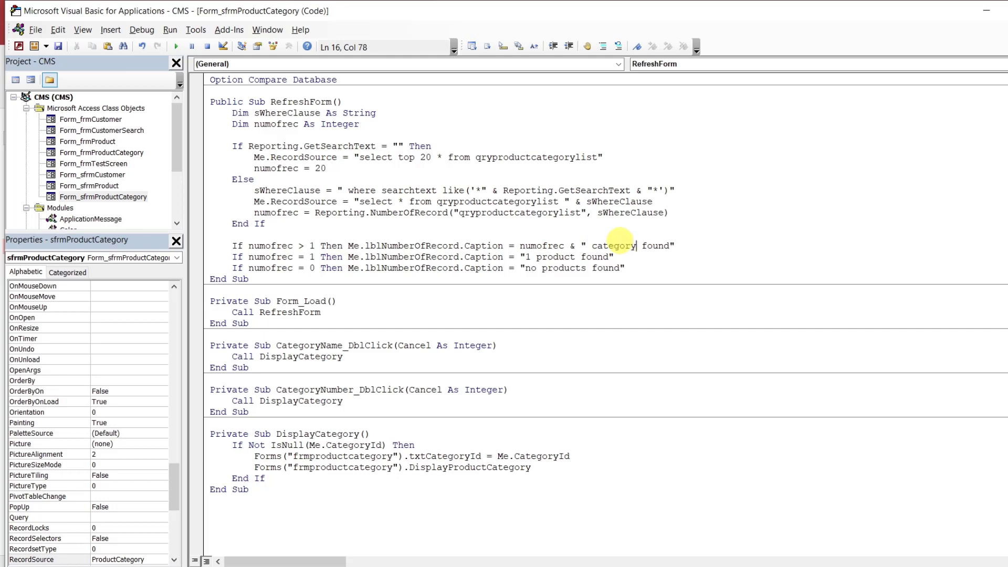
key("BackSpace")
type("ies")
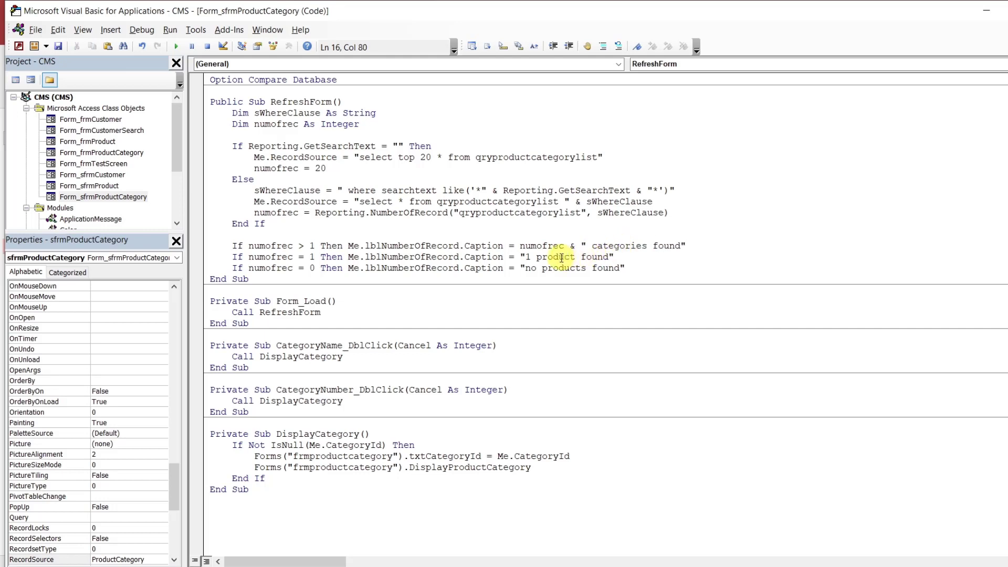
Change the caption text for exactly one record to "1 category found"
double_click(560, 258)
type("cateogry")
key("BackSpace")
key("BackSpace")
key("BackSpace")
key("BackSpace")
type("gory")
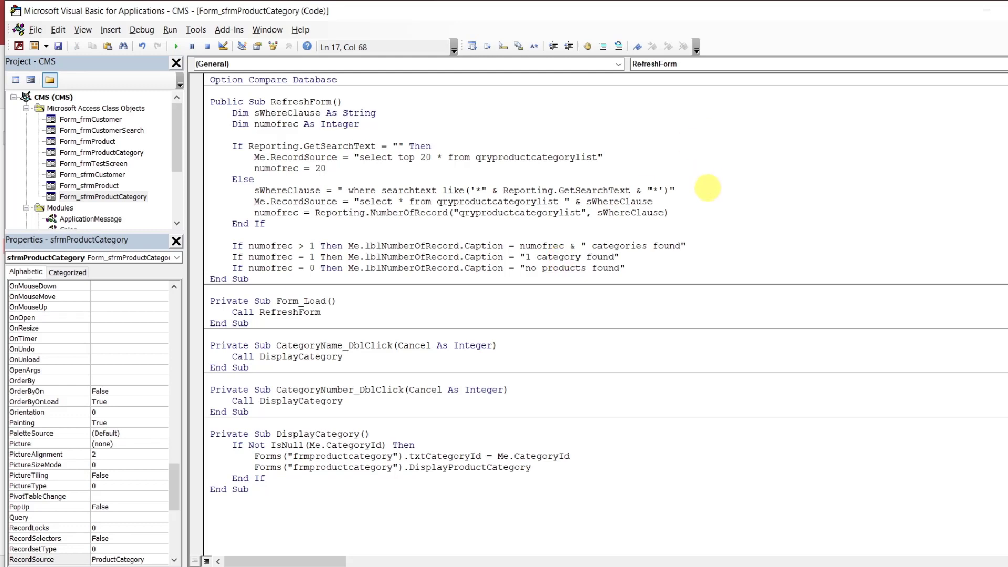
Change the caption text for zero records to "no categories found" and recheck the edited RefreshForm lines
double_click(581, 272)
type("categor")
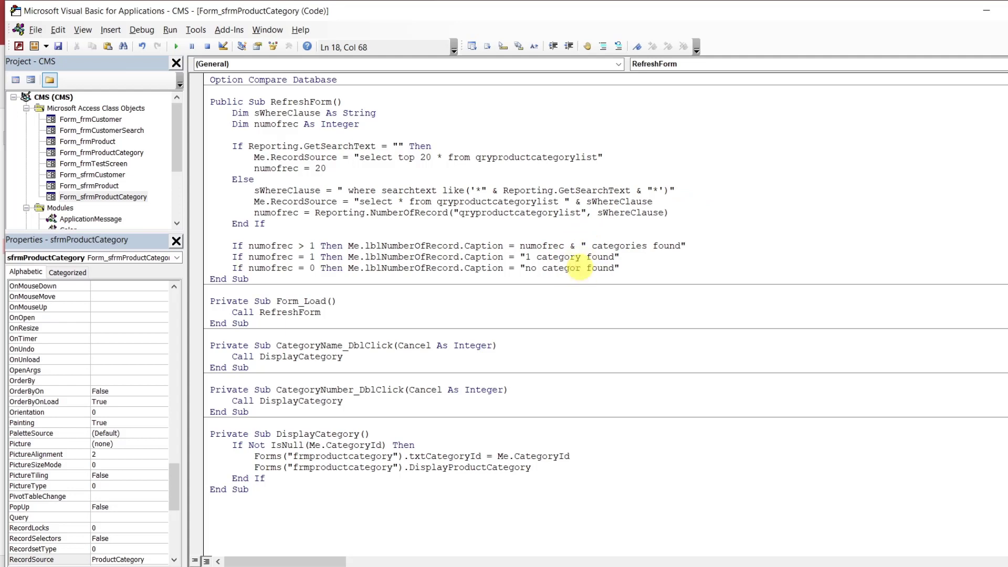
type("y")
key("BackSpace")
type("ies")
left_click(579, 286)
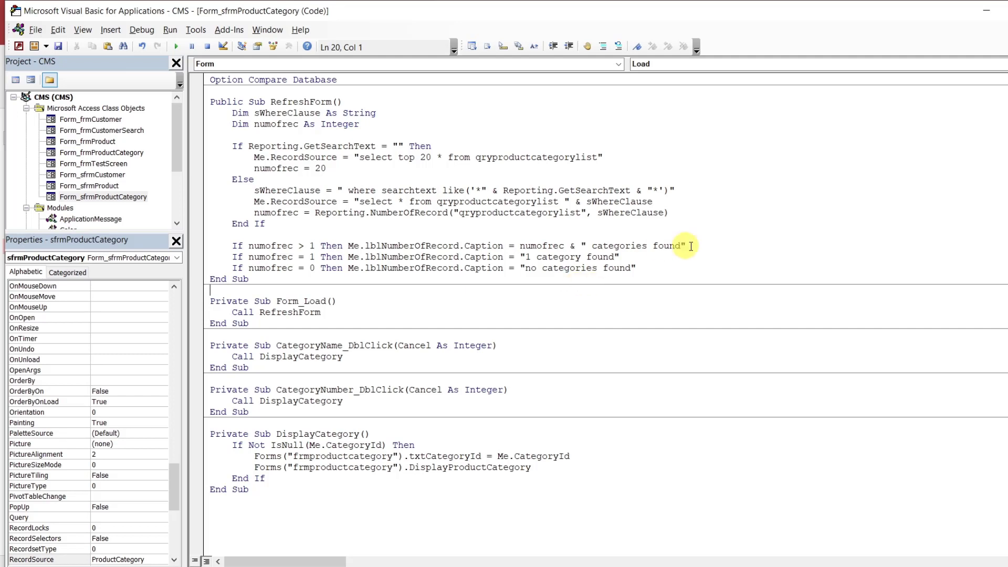
left_click(670, 261)
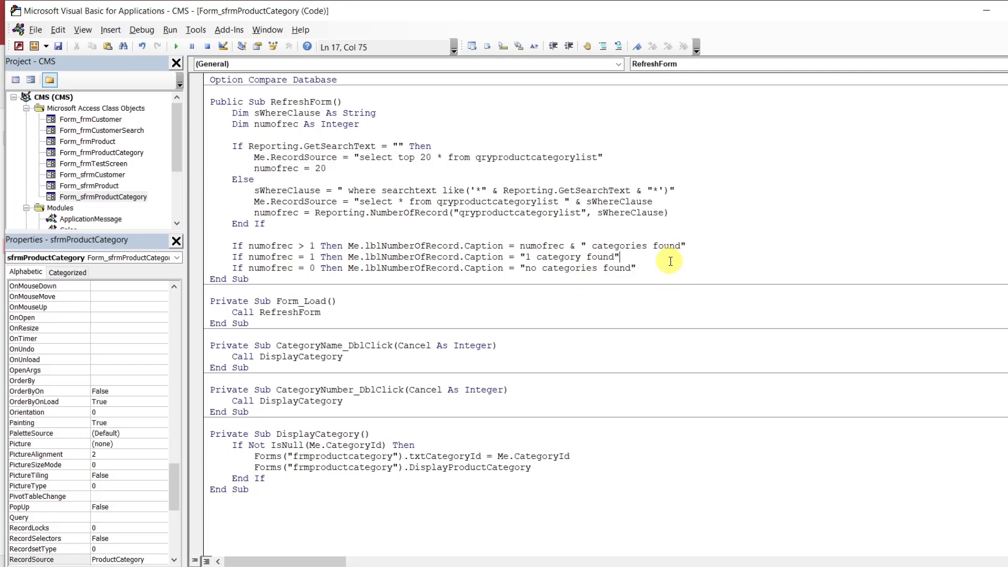
left_click(556, 158)
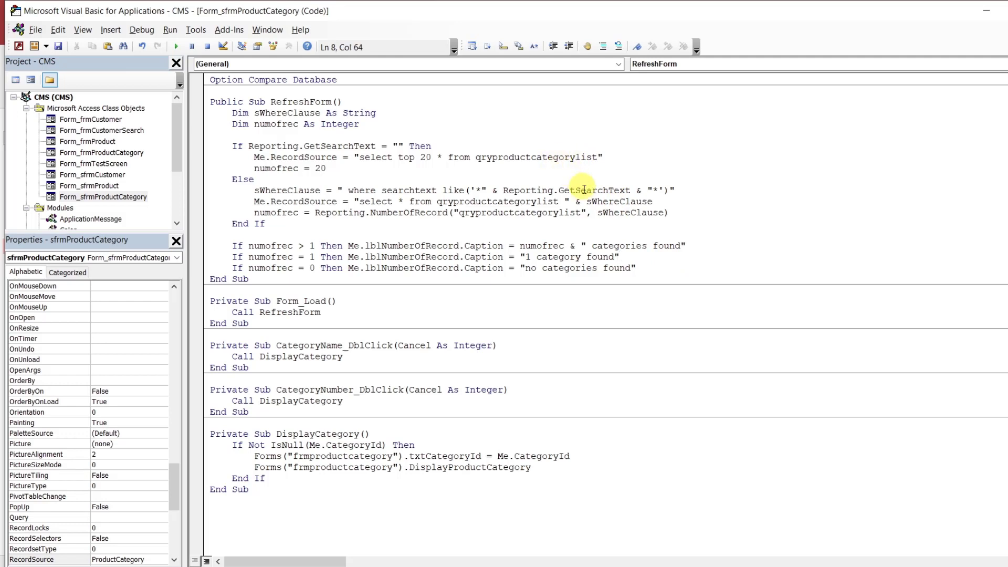
left_click(516, 212)
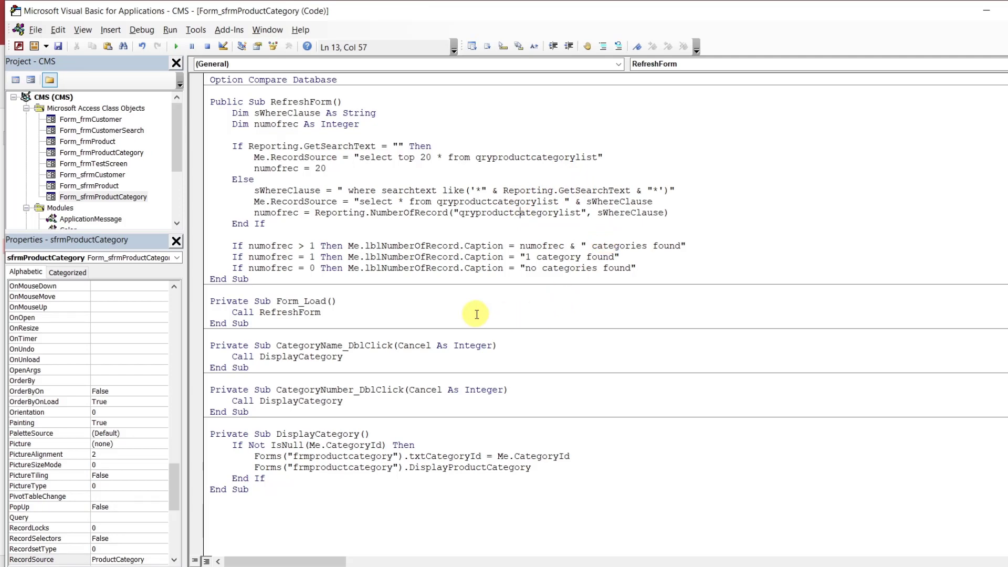
Switch back to Access, close the sfrmProductCategory form and open frmProductCategory to view the updated category list
left_click(603, 550)
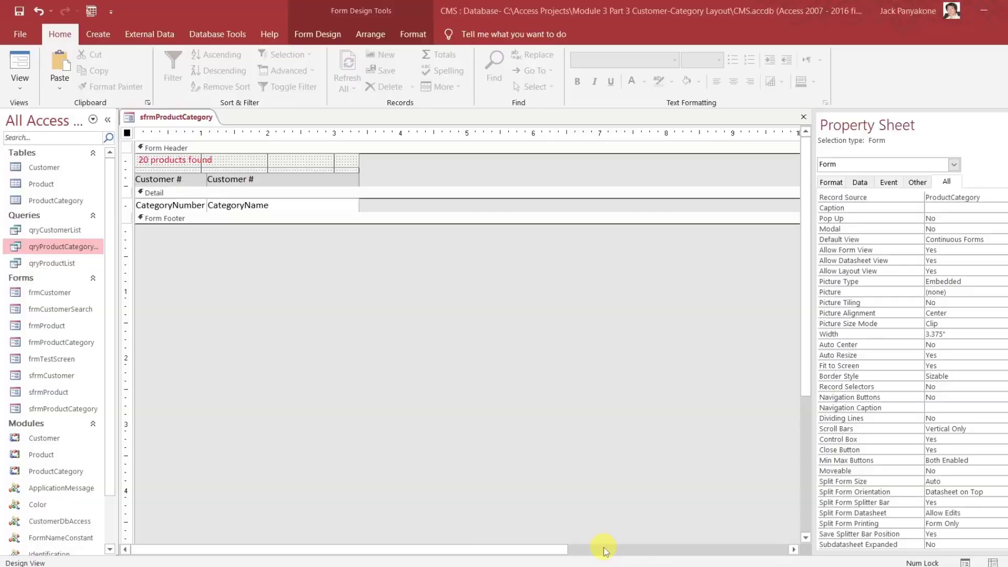
left_click(802, 117)
left_click(51, 344)
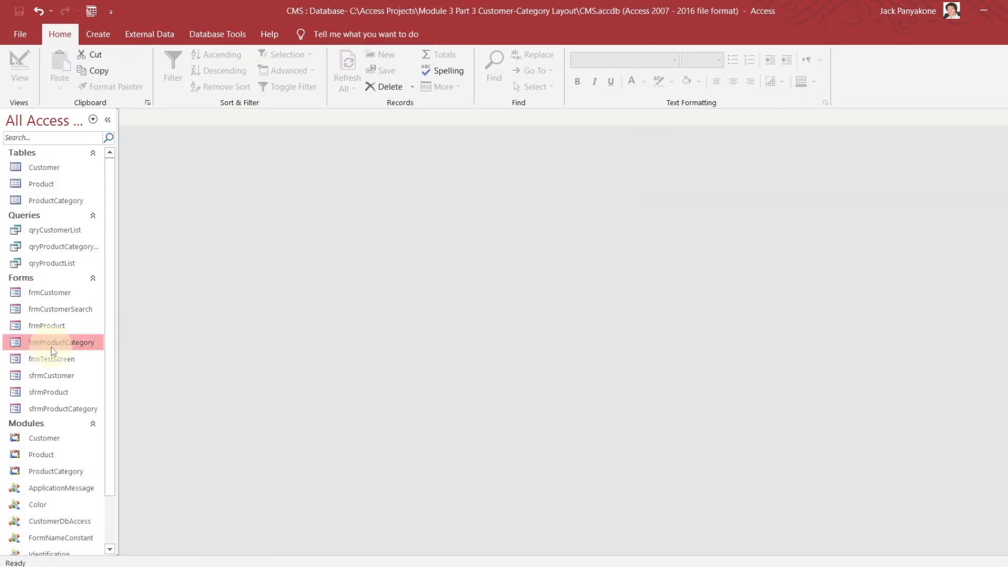
double_click(51, 349)
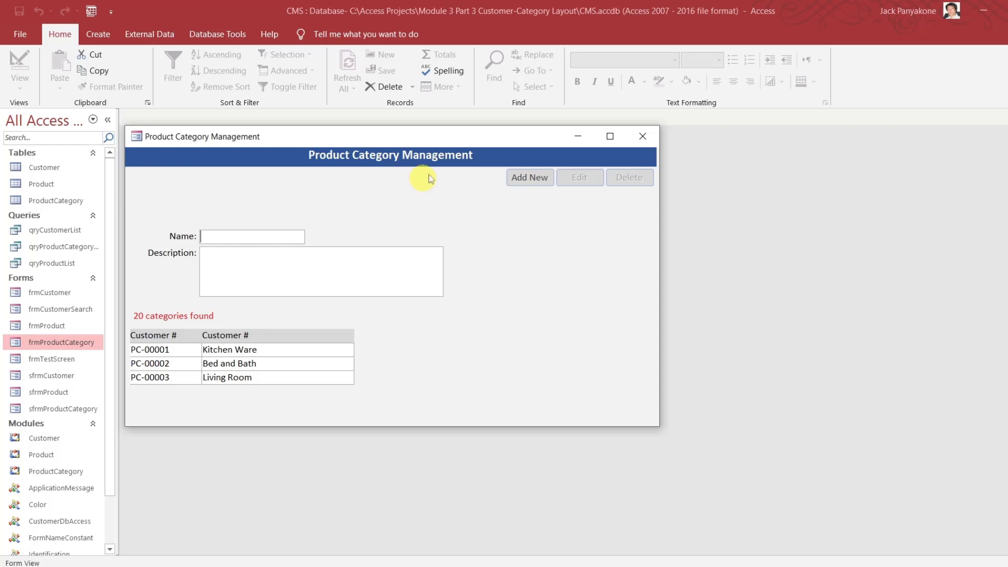
Put frmProductCategory in design view and narrow the five unbound text boxes stacked below the Delete button, against the form's edge
right_click(518, 140)
left_click(538, 231)
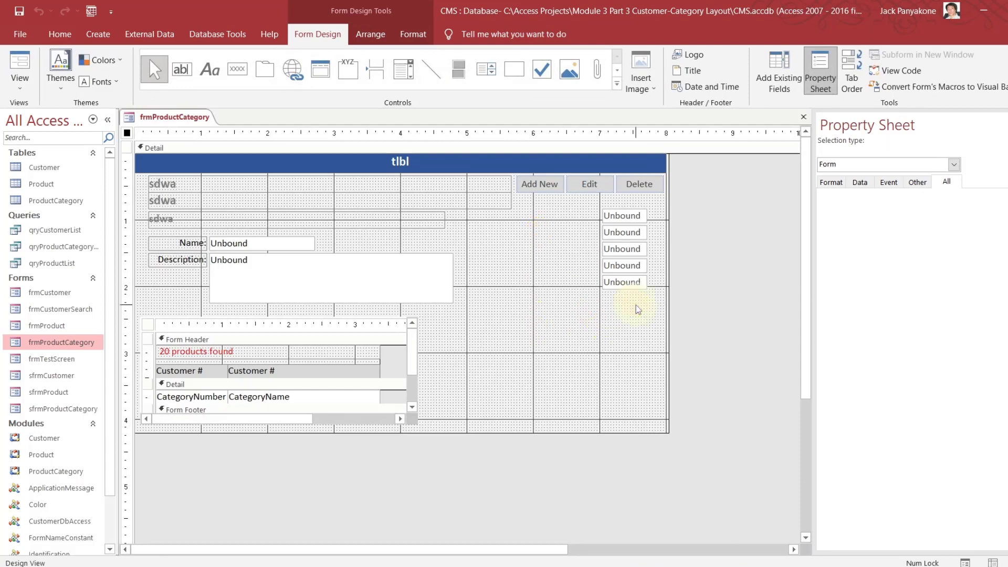
left_click_drag(636, 306, 644, 215)
left_click(587, 243)
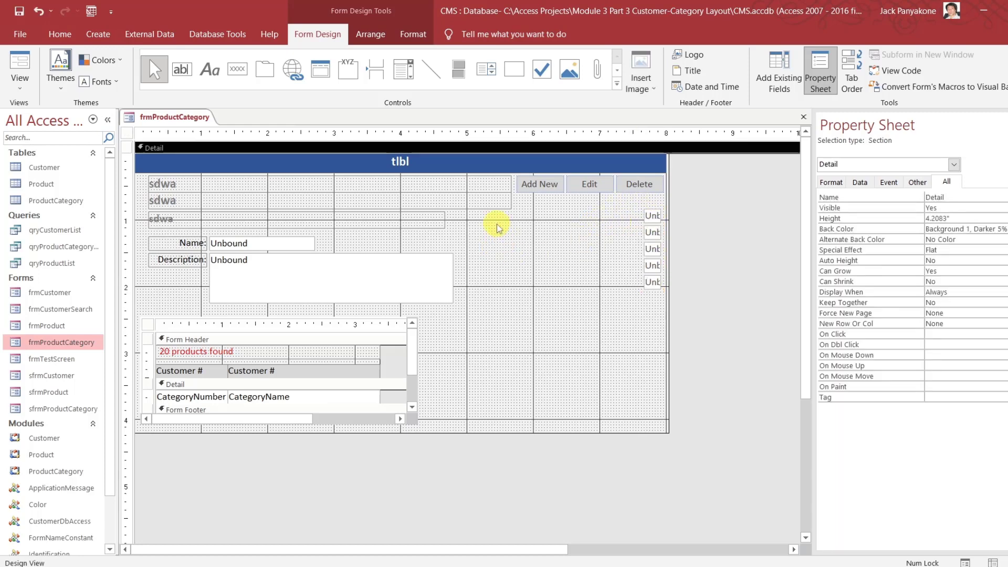
Narrow the two upper sdwa labels so their widths match the third sdwa label beneath them
left_click_drag(486, 224, 466, 169)
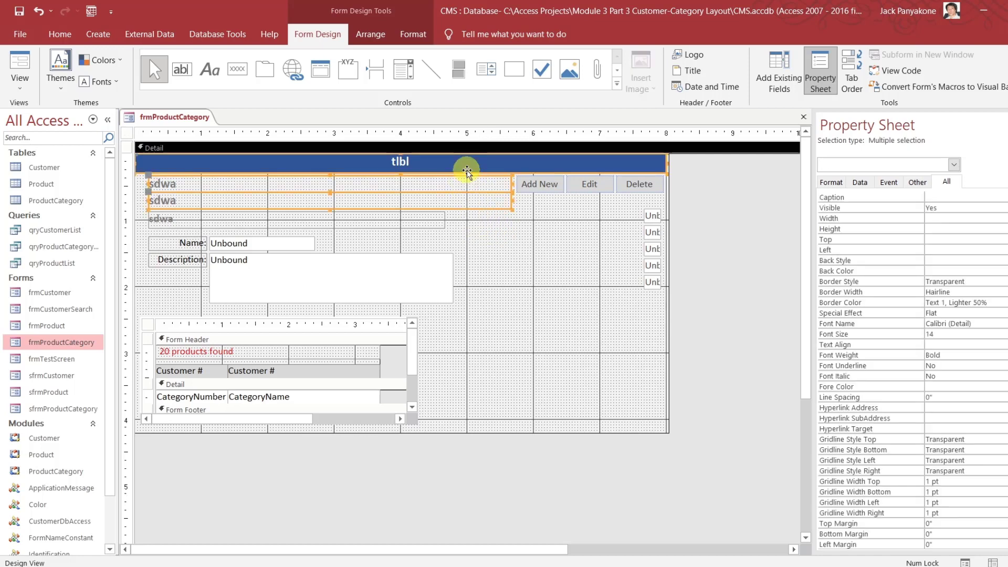
left_click(492, 273)
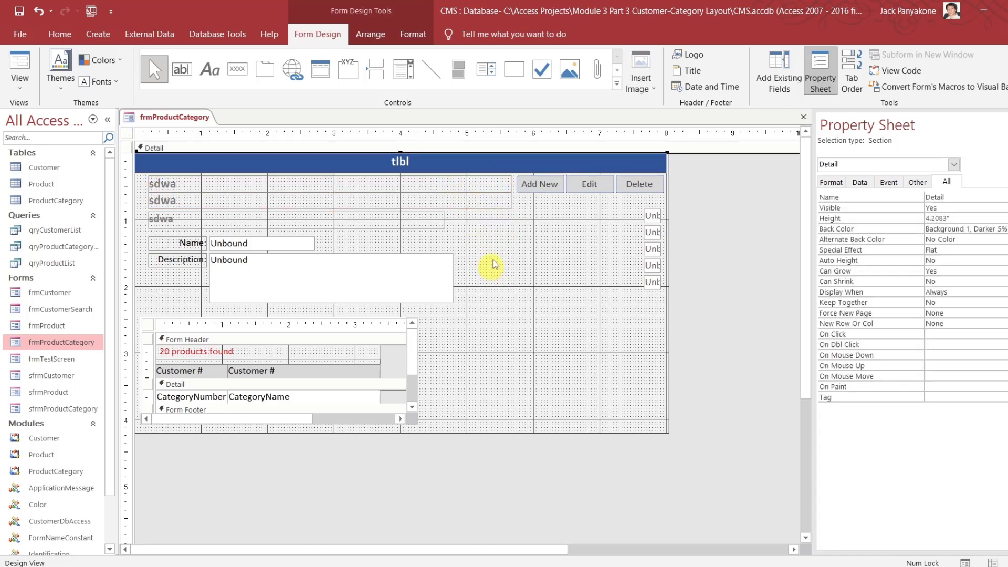
left_click_drag(484, 209, 444, 195)
left_click(493, 271)
Open frmProduct in design view and copy the width value of its uppermost sdwa label, lblProductNmber
left_click(63, 329)
right_click(63, 328)
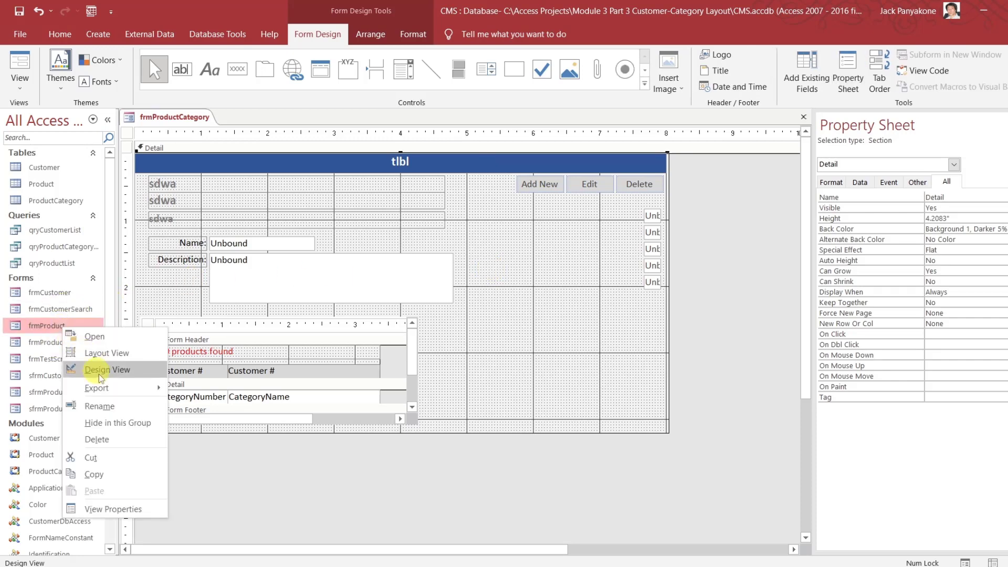
left_click(99, 370)
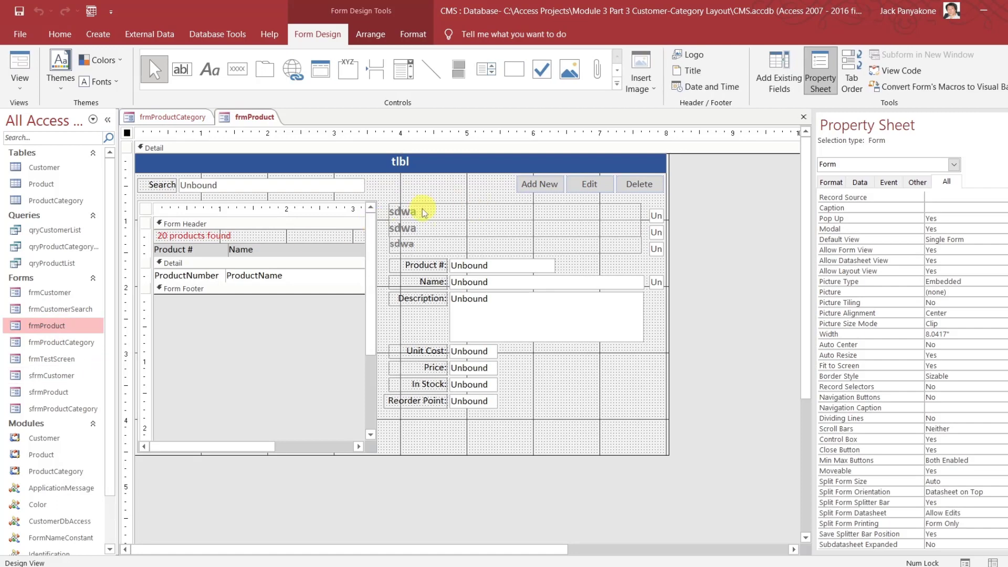
left_click_drag(439, 220, 439, 214)
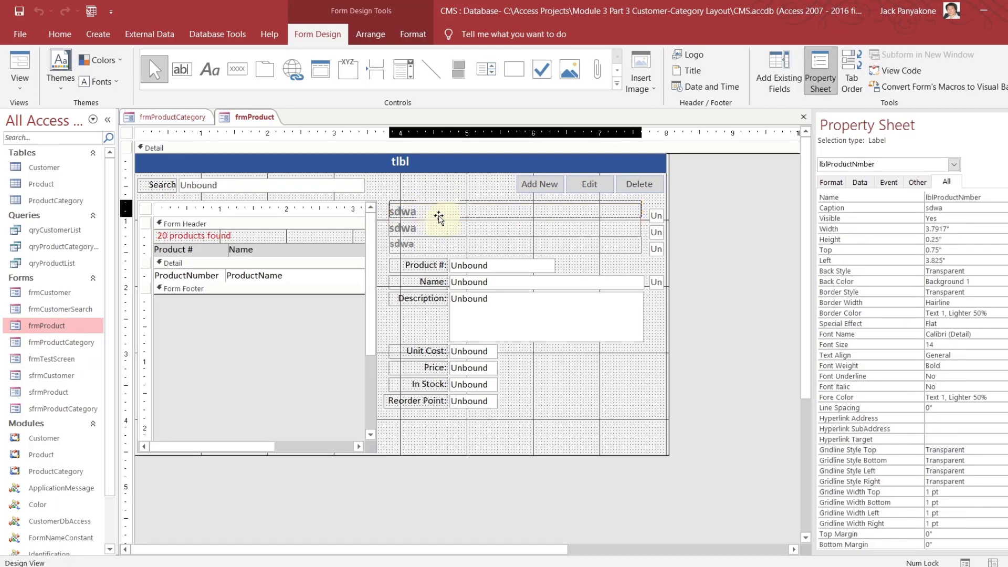
key("Down")
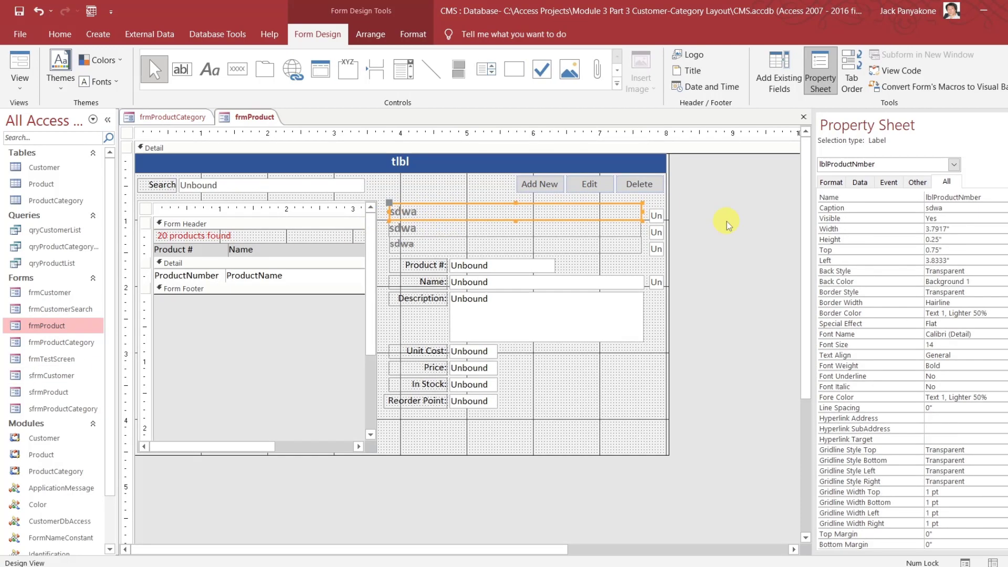
left_click(910, 229)
key("ctrl+c")
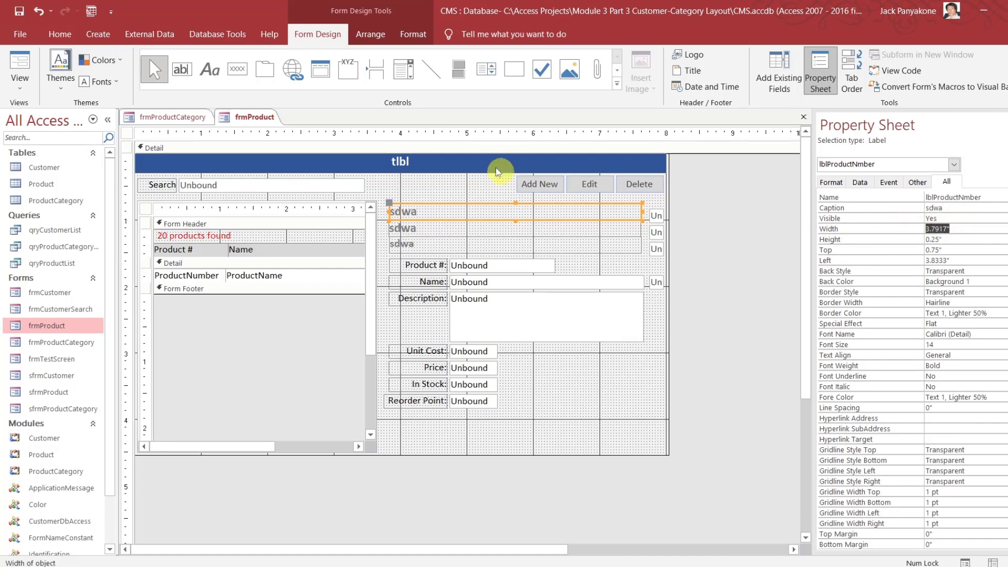
Return to frmProductCategory and set the width of all three sdwa labels to the copied 3.7917"
left_click(193, 120)
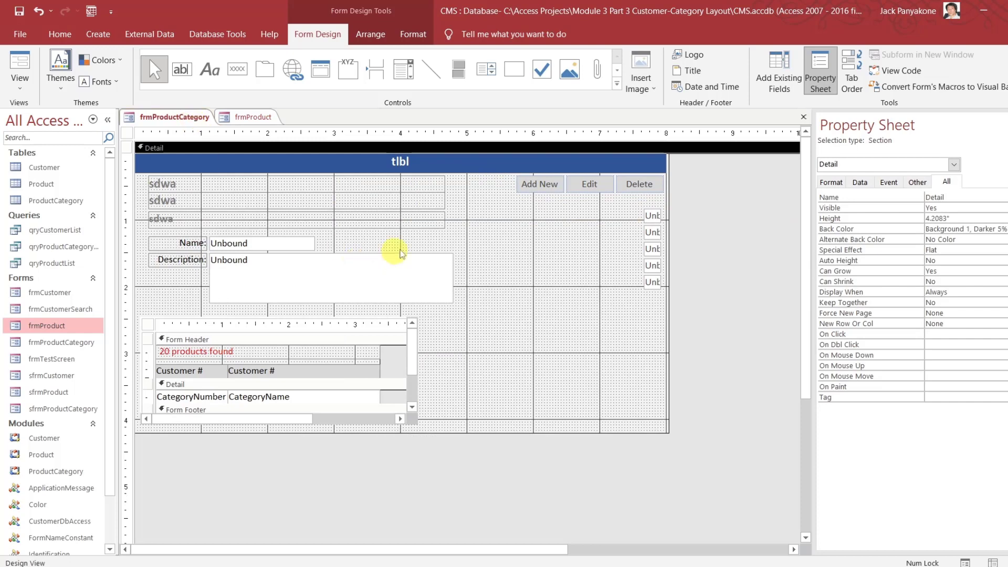
left_click_drag(387, 195, 387, 191)
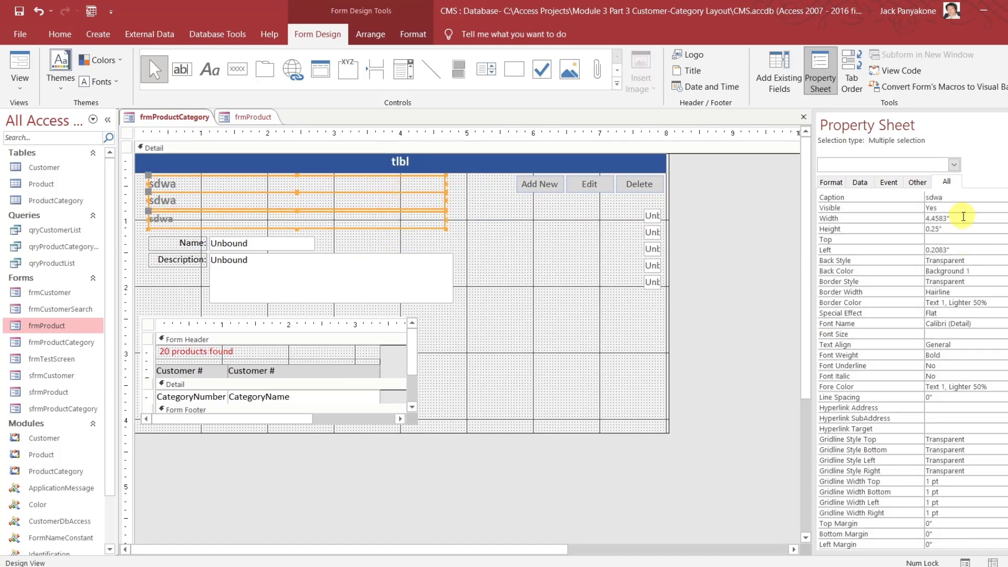
left_click(915, 218)
key("ctrl+v")
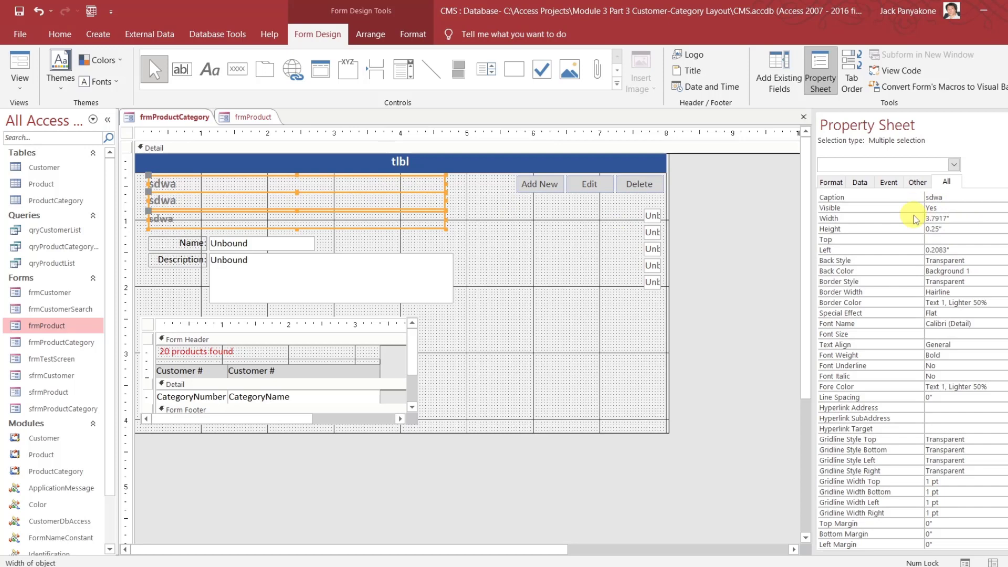
key("Return")
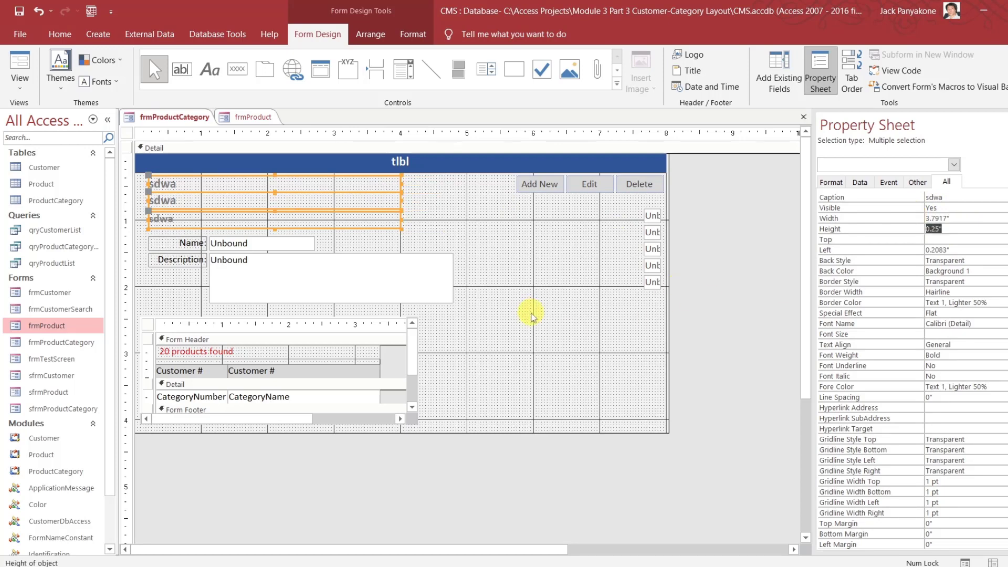
Nudge the lblStatus label up to 0.8333", and move all three sdwa labels below the command buttons, about 3.79" from the form's left edge
left_click(444, 216)
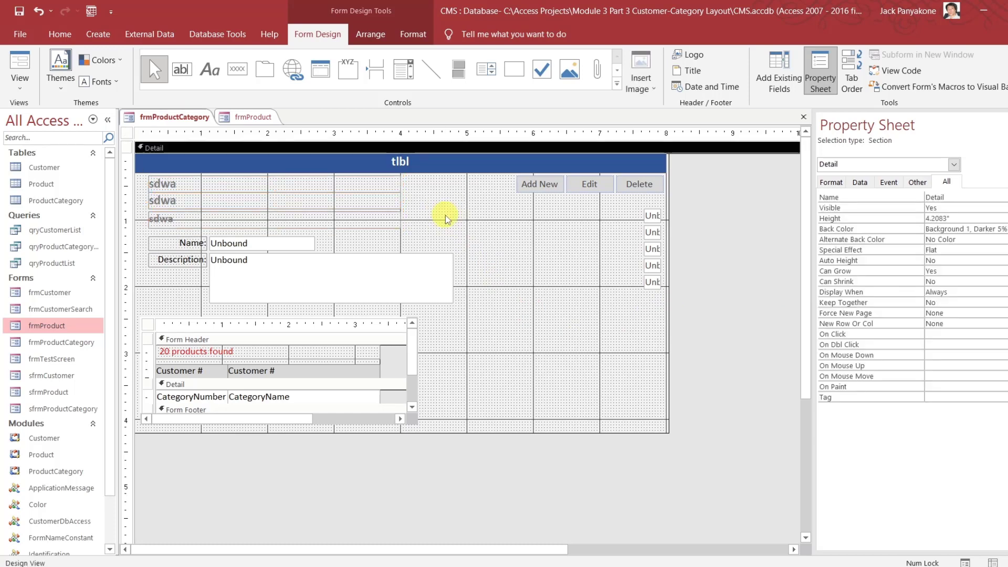
left_click(393, 220)
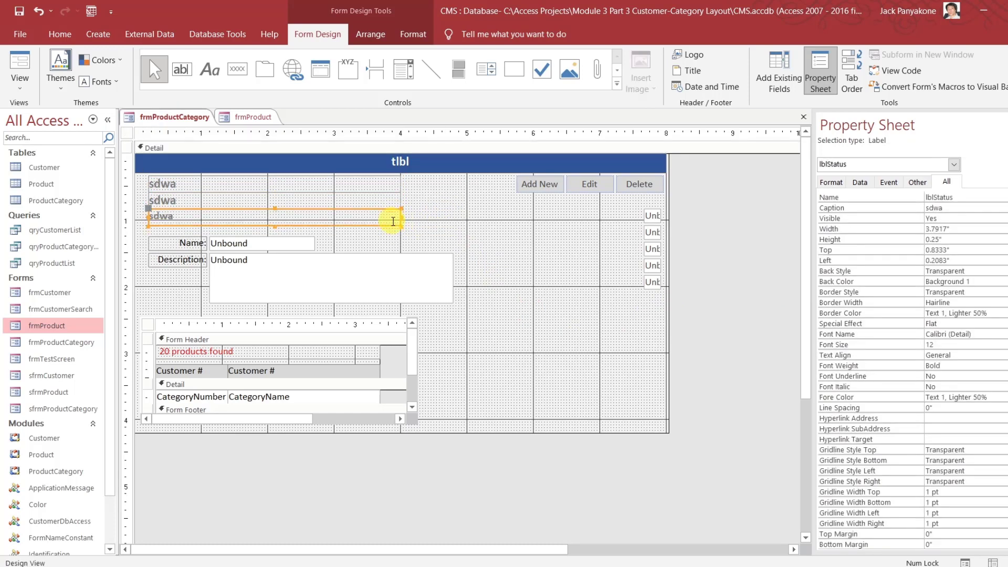
left_click_drag(420, 226, 608, 214)
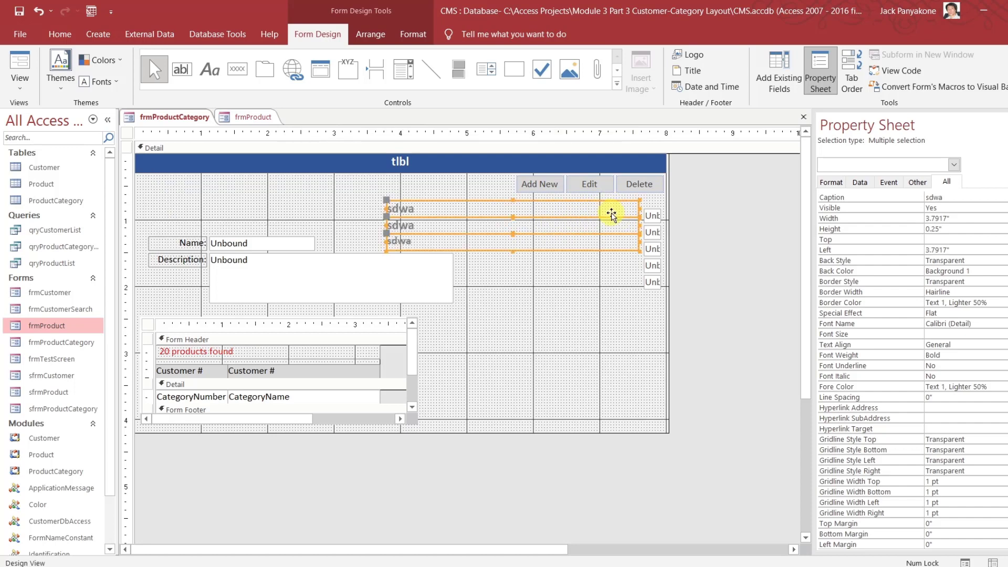
left_click(743, 233)
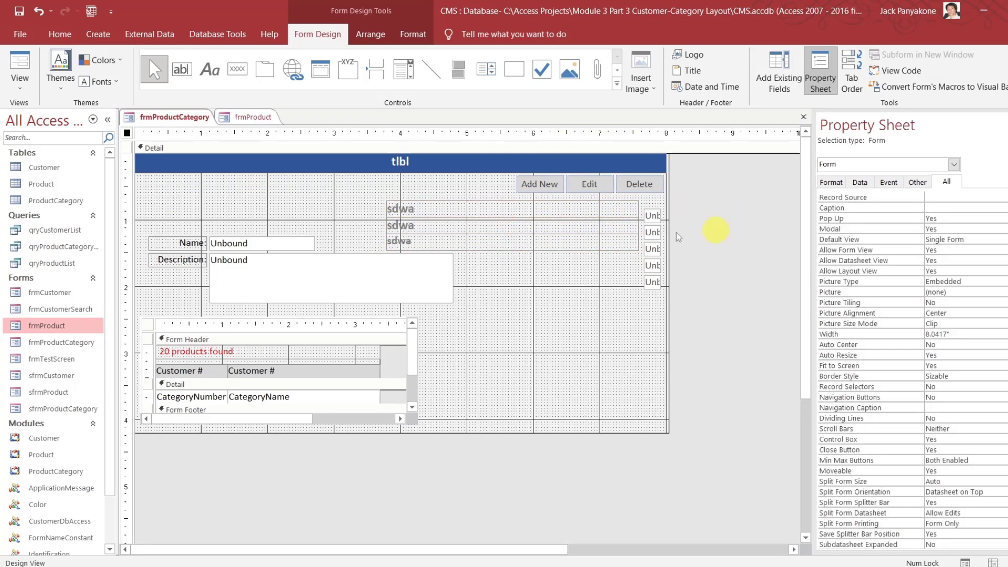
Look up the sfrmProduct subform's width on frmProduct and set the sfrmProductCategory subform on frmProductCategory to the same 3.6" width
left_click(252, 117)
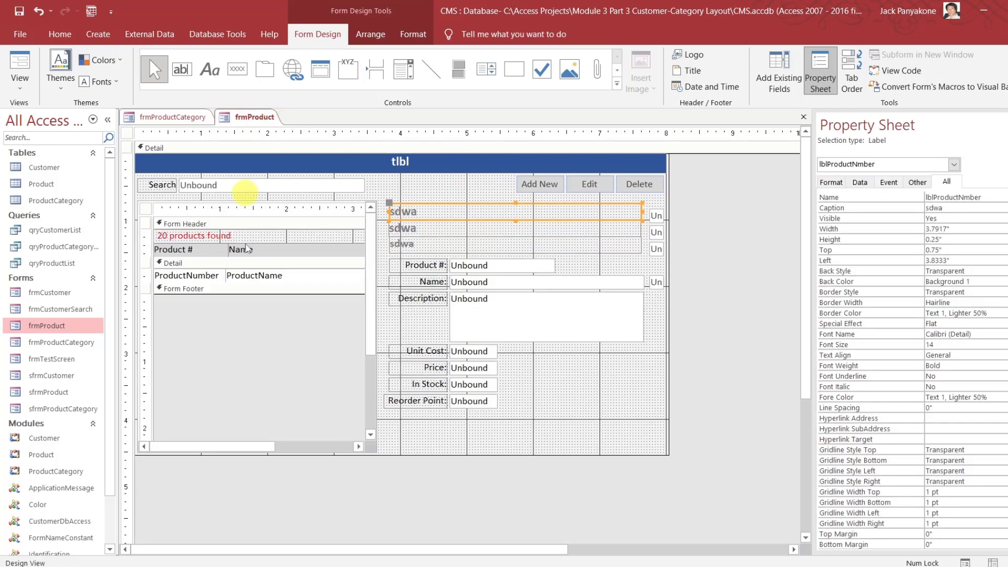
left_click(246, 384)
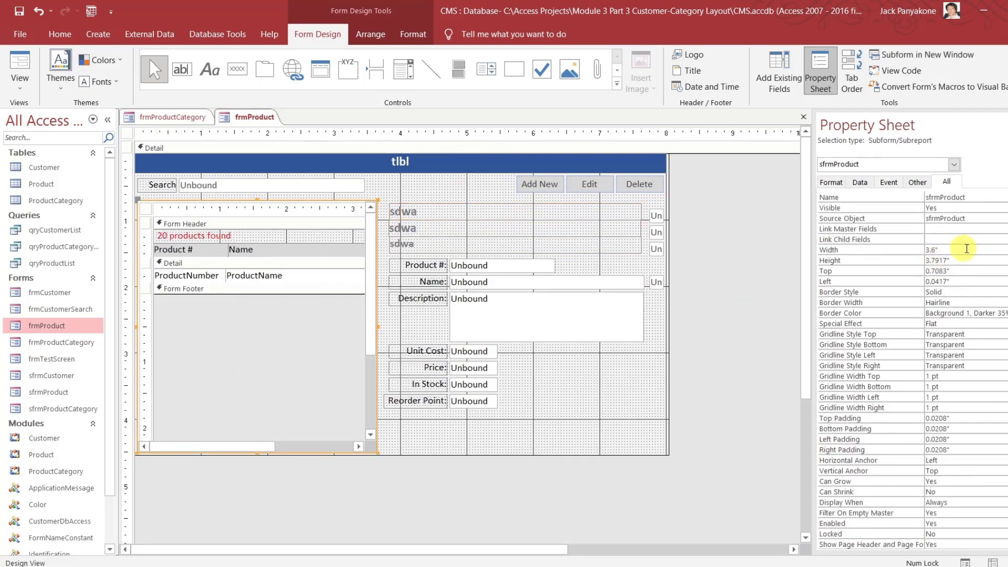
left_click(918, 250)
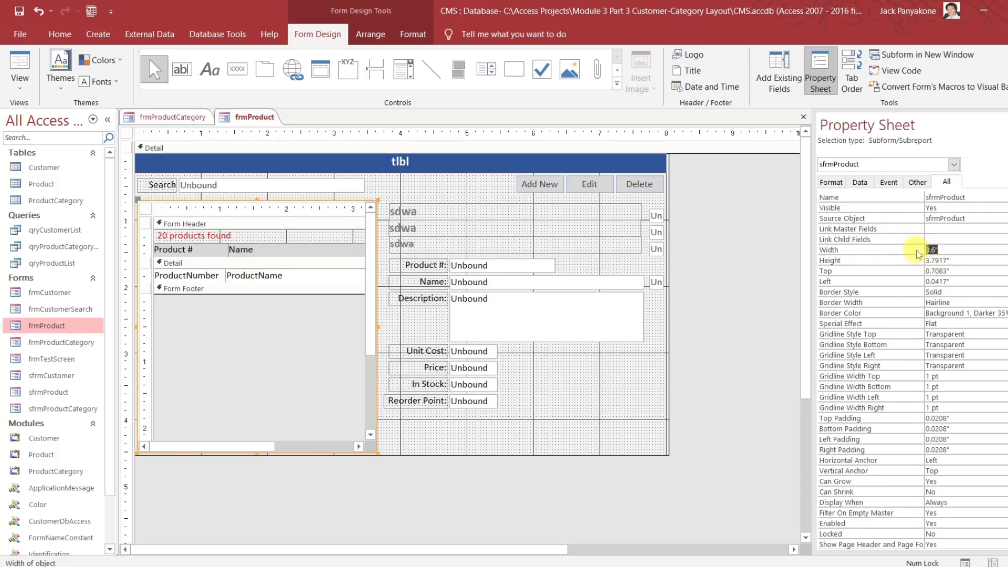
left_click(959, 246)
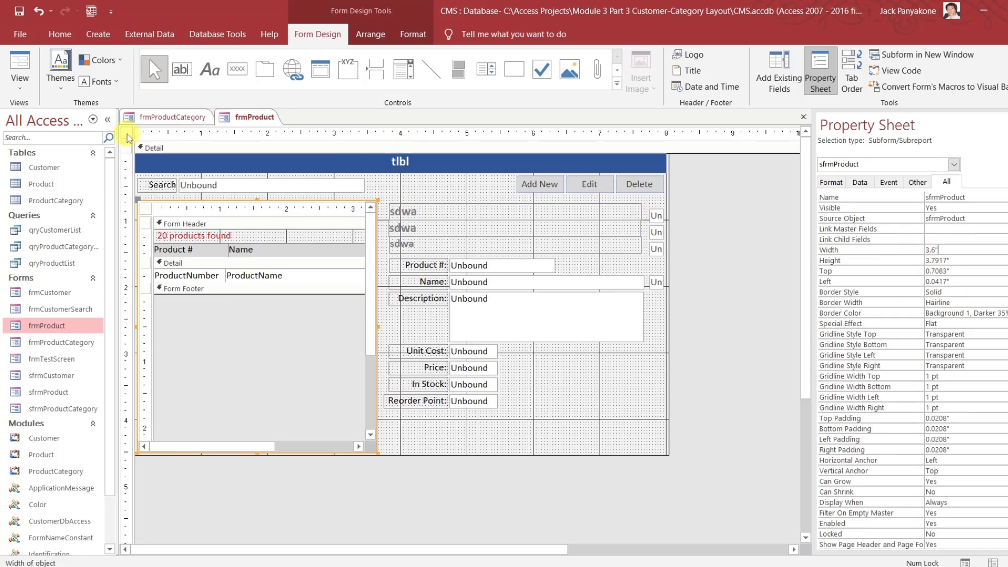
left_click(157, 122)
left_click(243, 375)
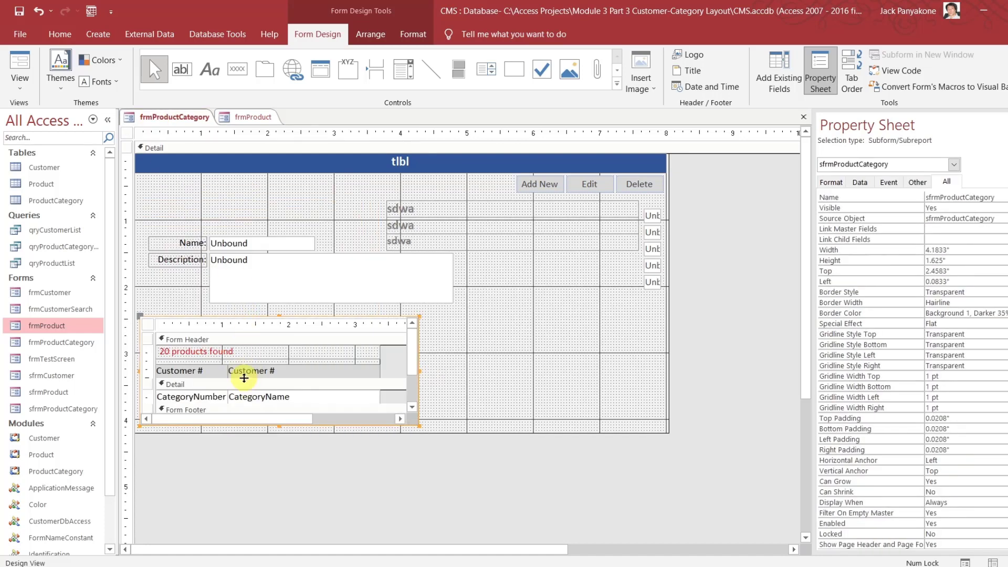
left_click(909, 252)
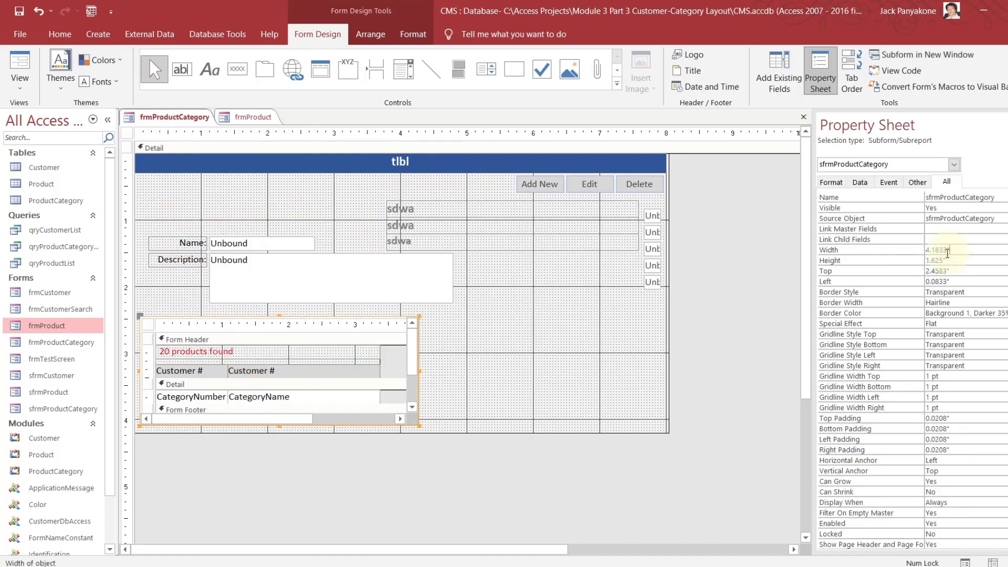
type("3.6")
key("Return")
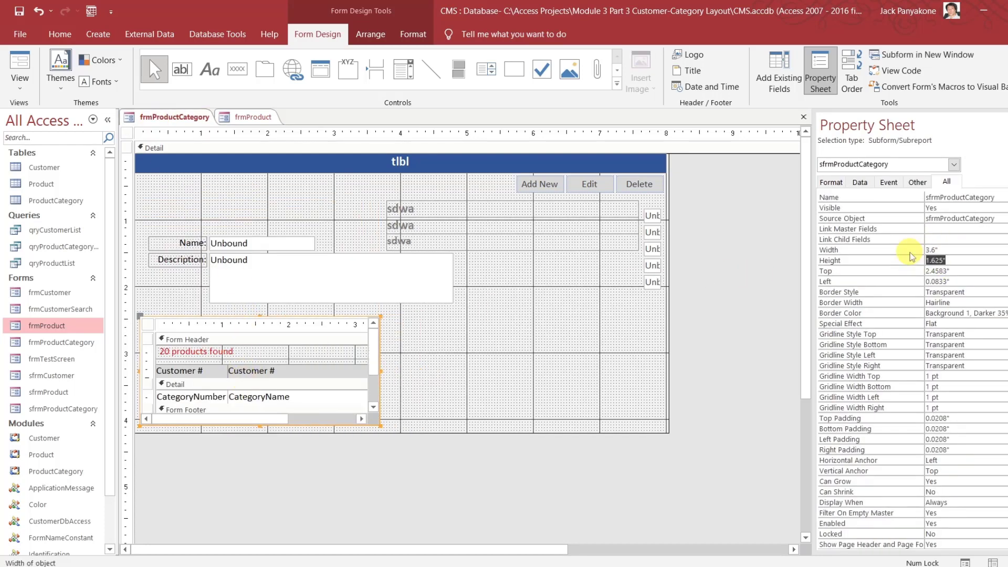
Narrow the Description text box on frmProductCategory to about 2.71" wide
left_click(497, 304)
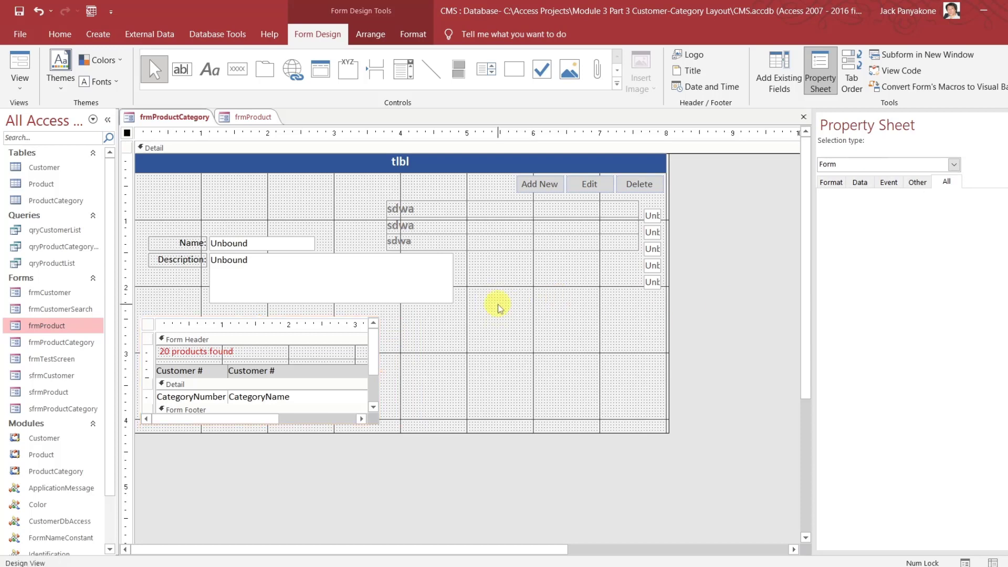
left_click(411, 276)
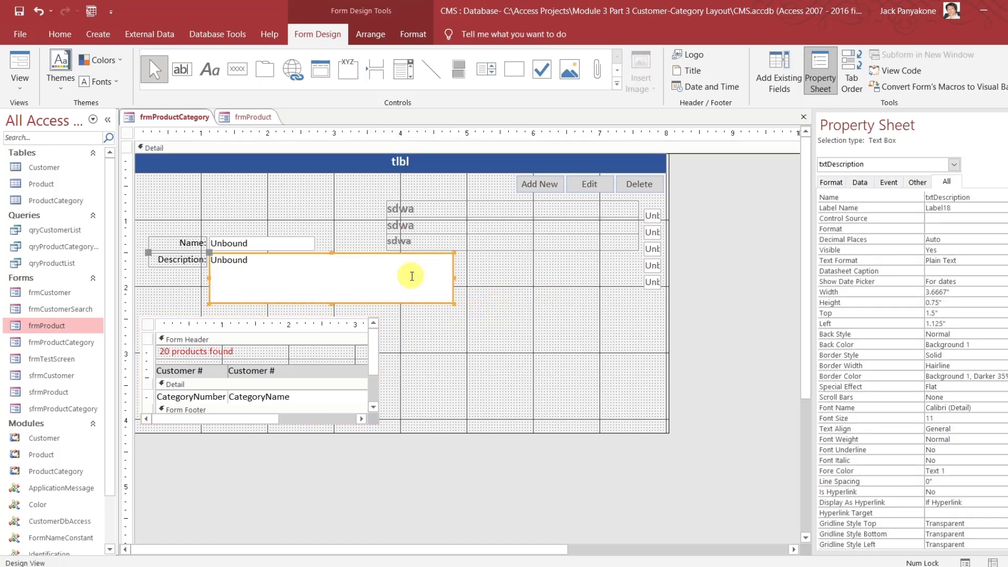
left_click_drag(453, 277, 388, 273)
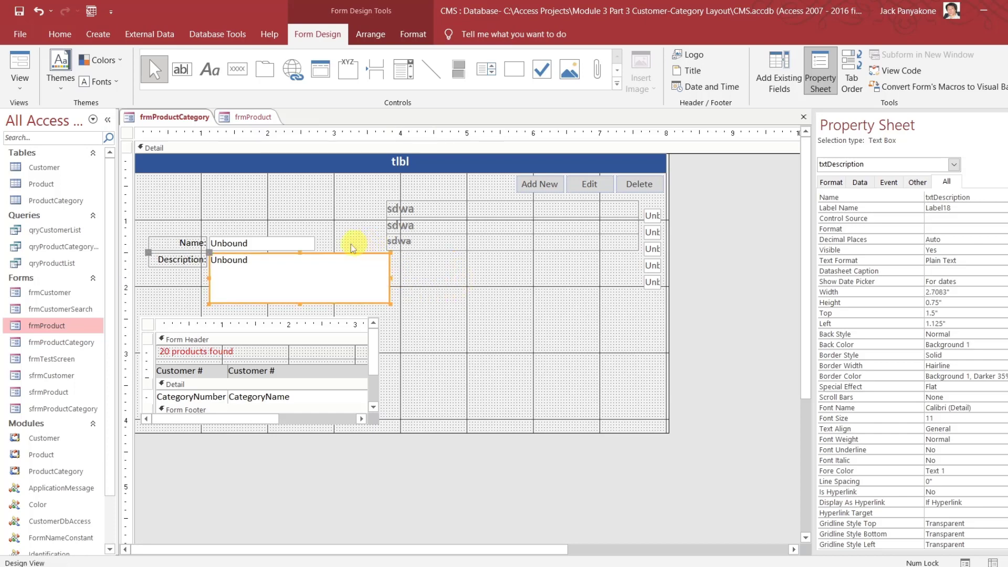
Move the Name and Description fields together beneath the three sdwa labels, text boxes about 4.71" from the left, comparing the placement with frmProduct
left_click_drag(331, 215, 518, 304)
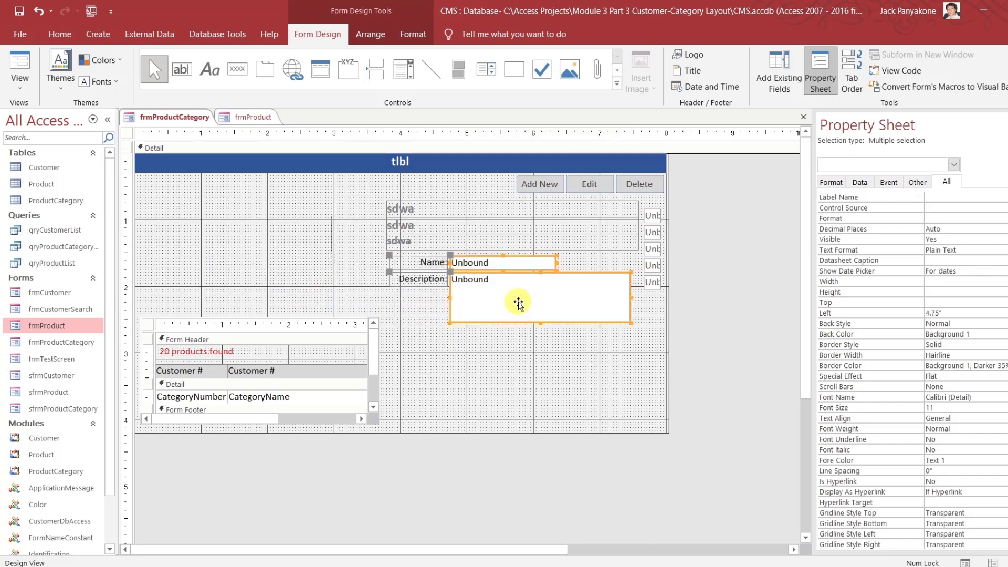
key("Left")
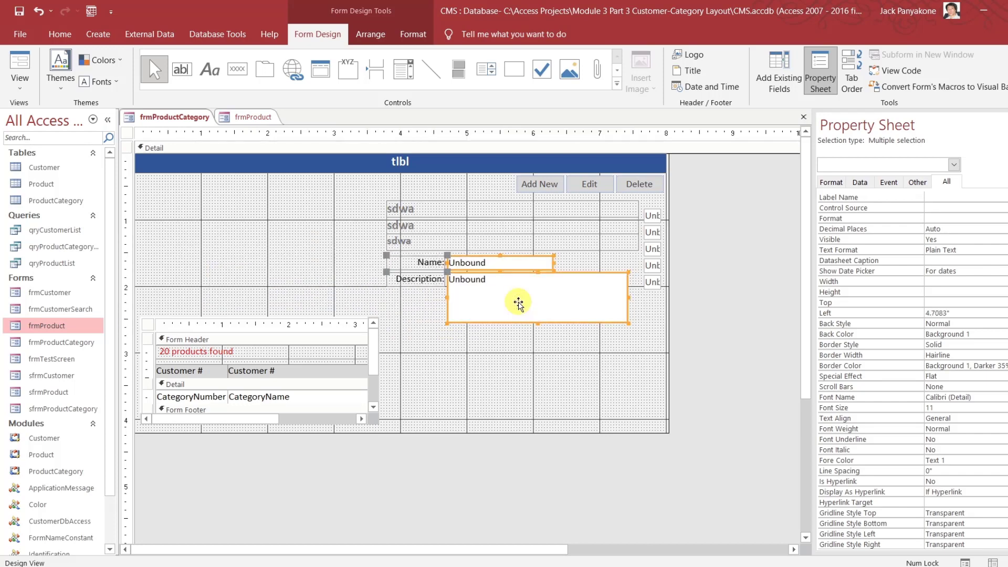
key("Up")
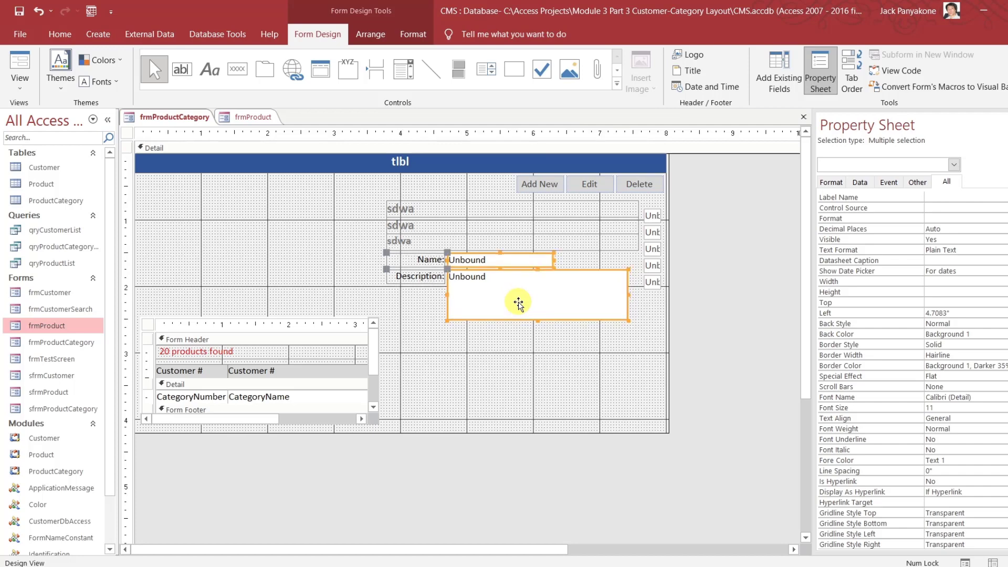
left_click(268, 116)
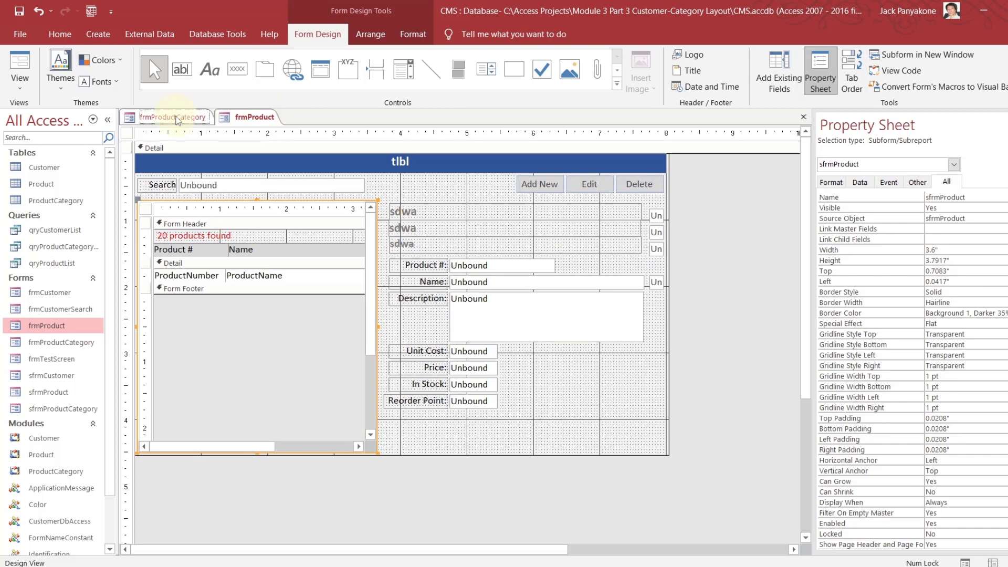
left_click(177, 120)
key("Down")
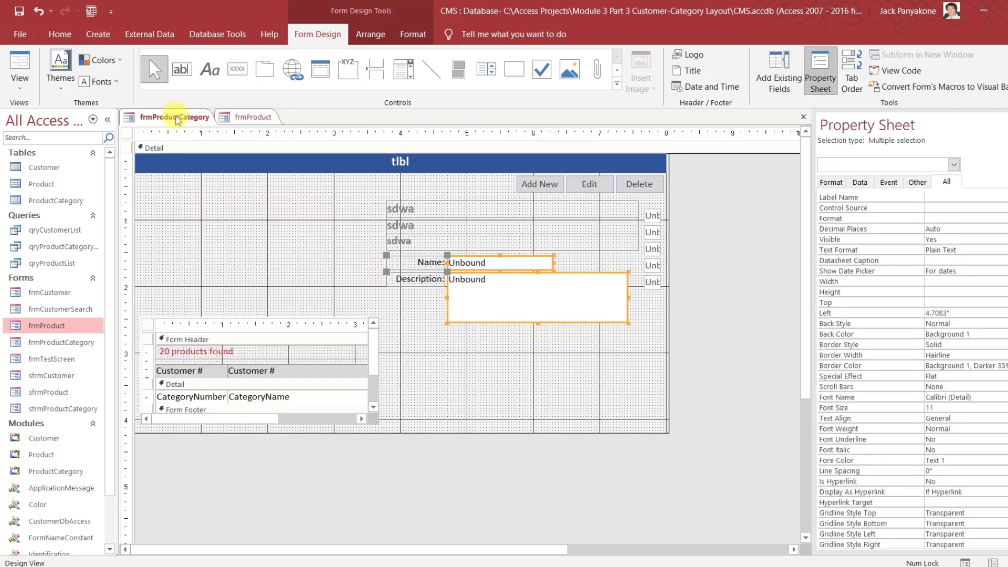
left_click(249, 120)
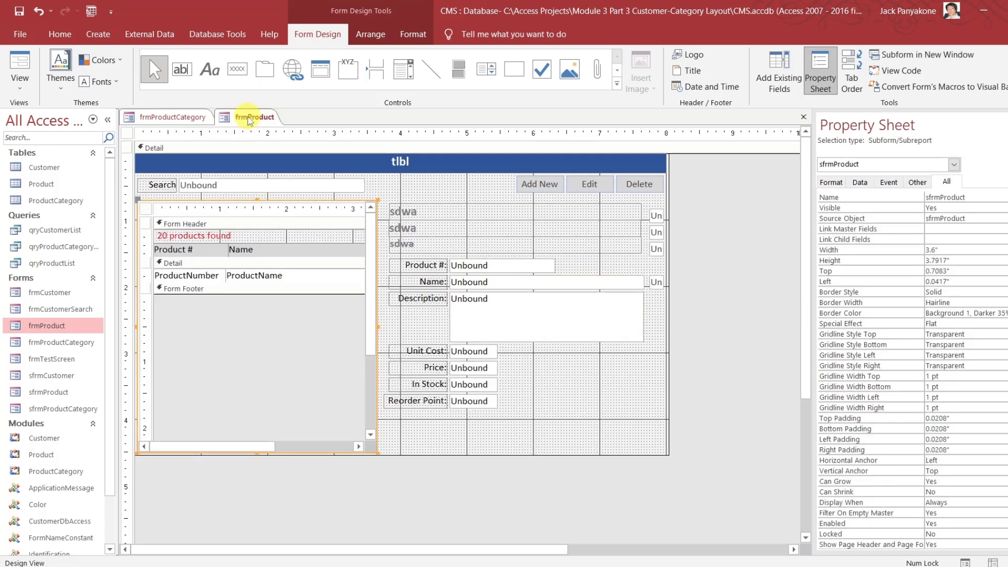
left_click(157, 119)
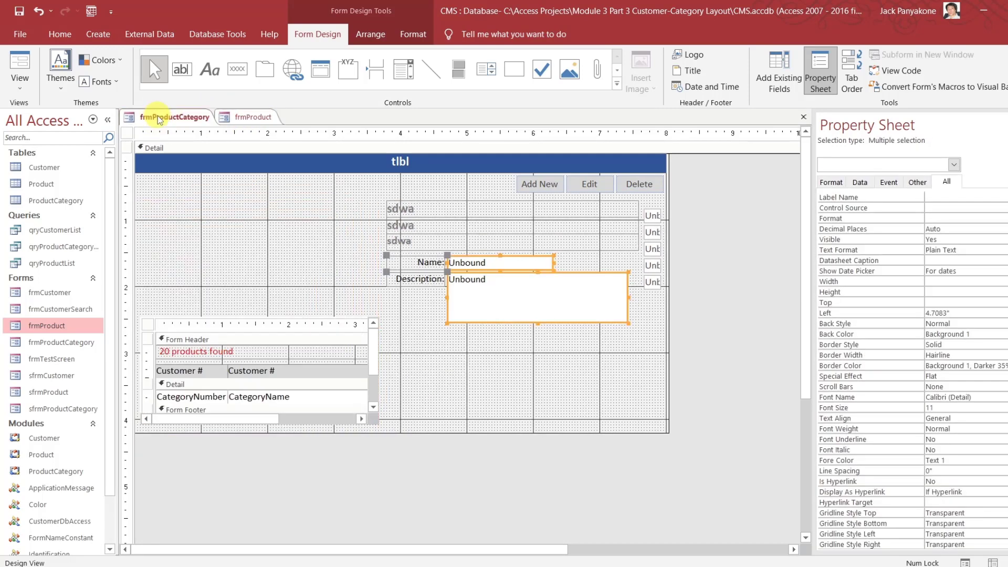
left_click(240, 118)
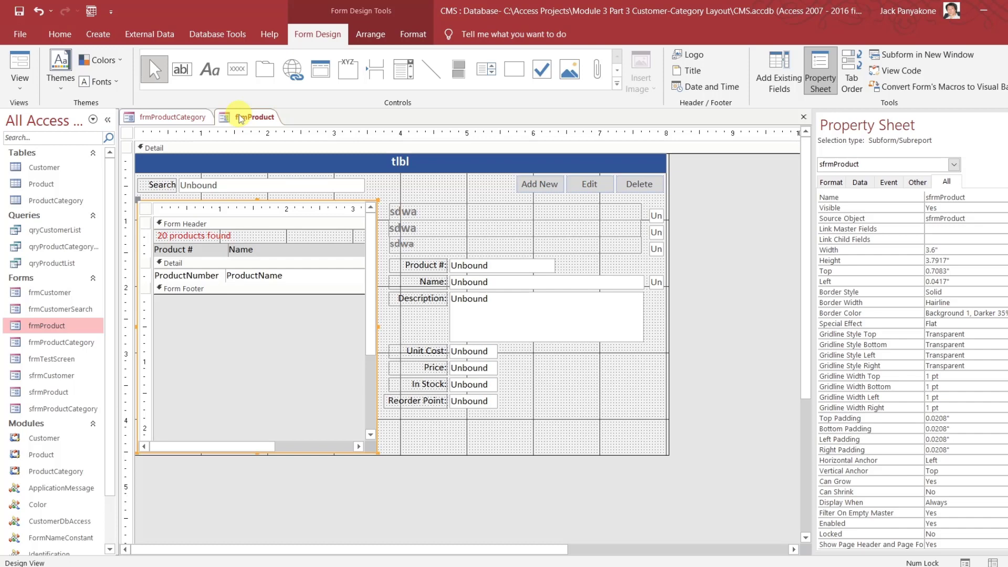
left_click(169, 116)
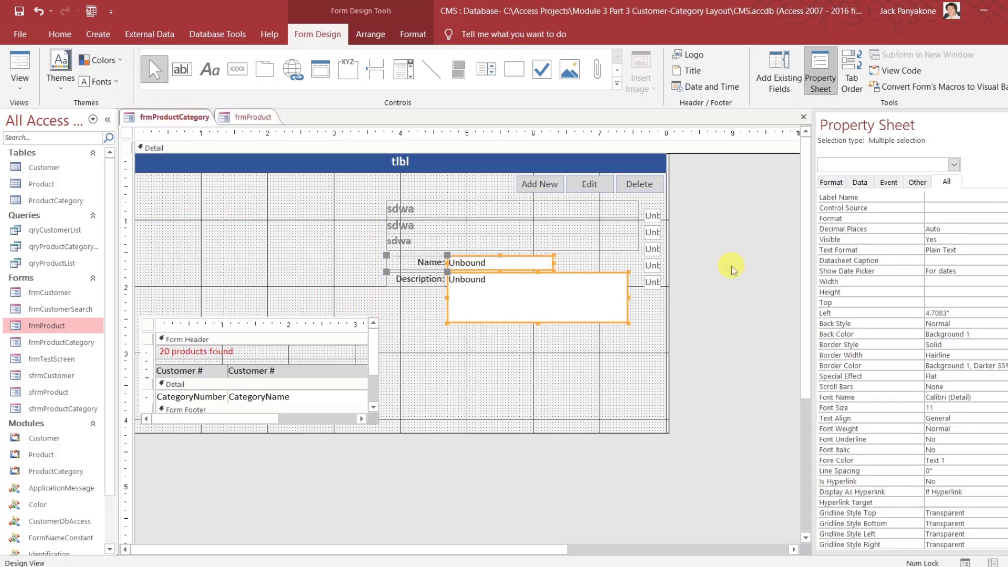
left_click(722, 283)
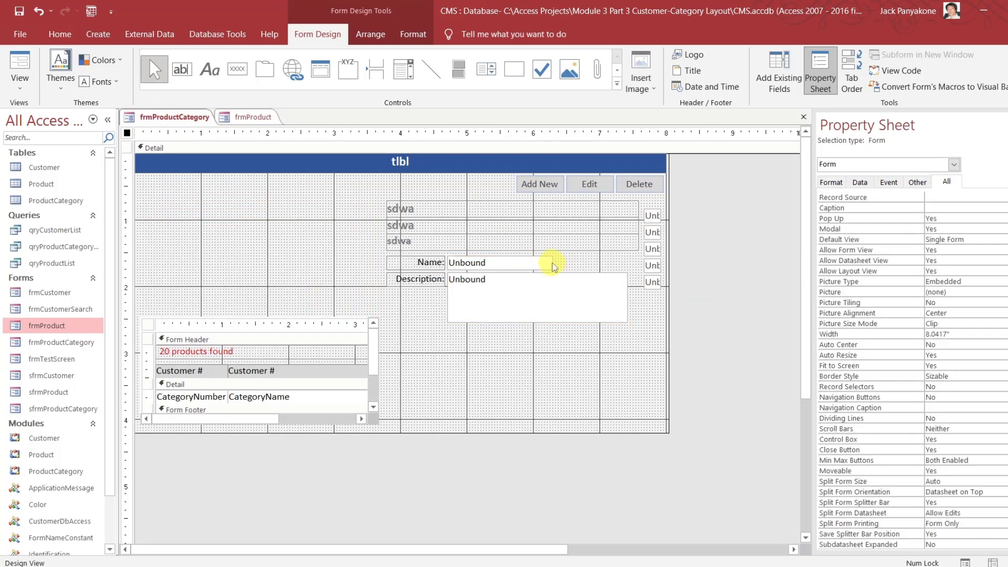
Widen the Name text box until its right edge lines up with the Description text box
left_click(554, 267)
left_click_drag(553, 261, 628, 262)
left_click(711, 263)
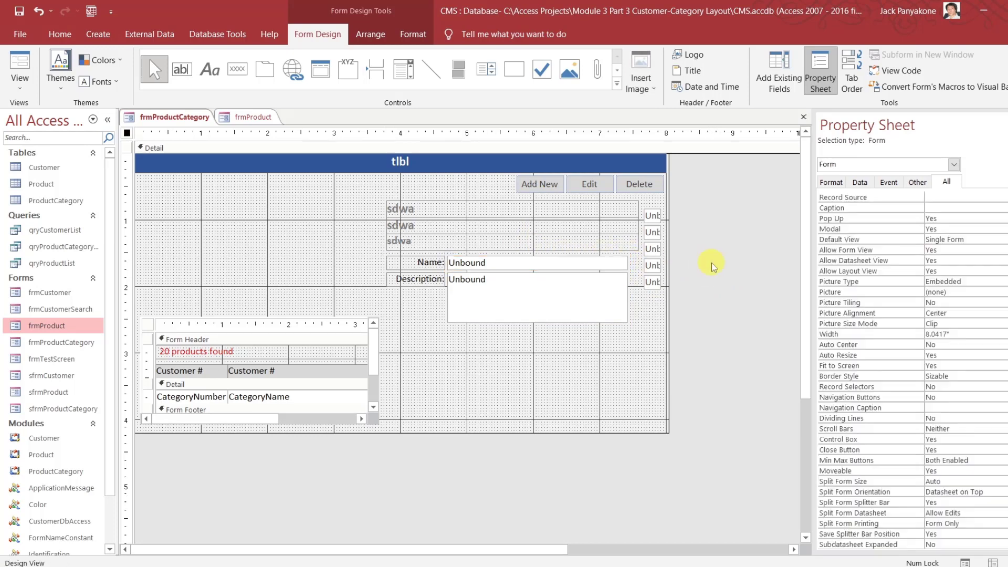
Check the field widths on frmProduct, and widen the Name and Description text boxes on frmProductCategory to the right edge of the sdwa labels
left_click(257, 118)
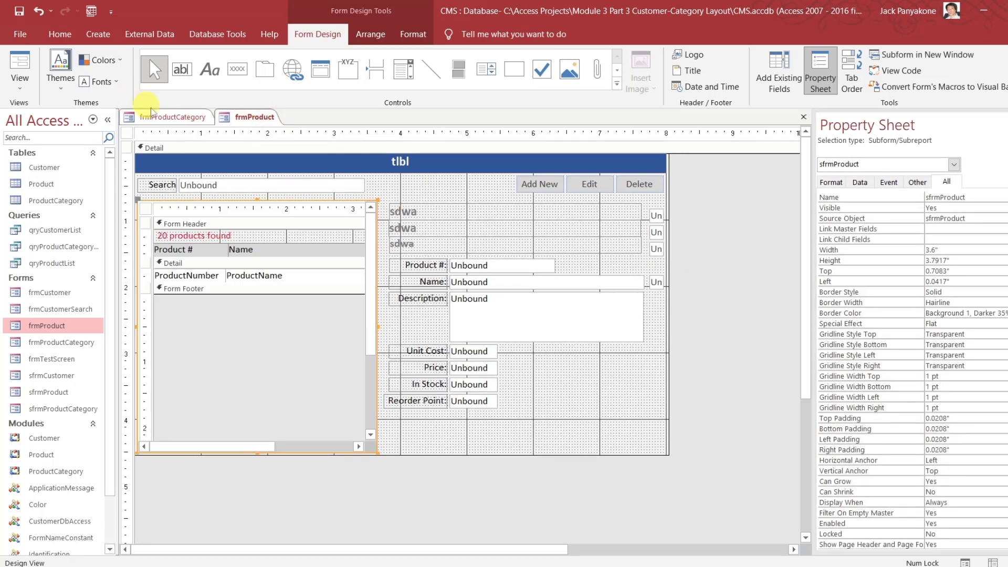
left_click(164, 118)
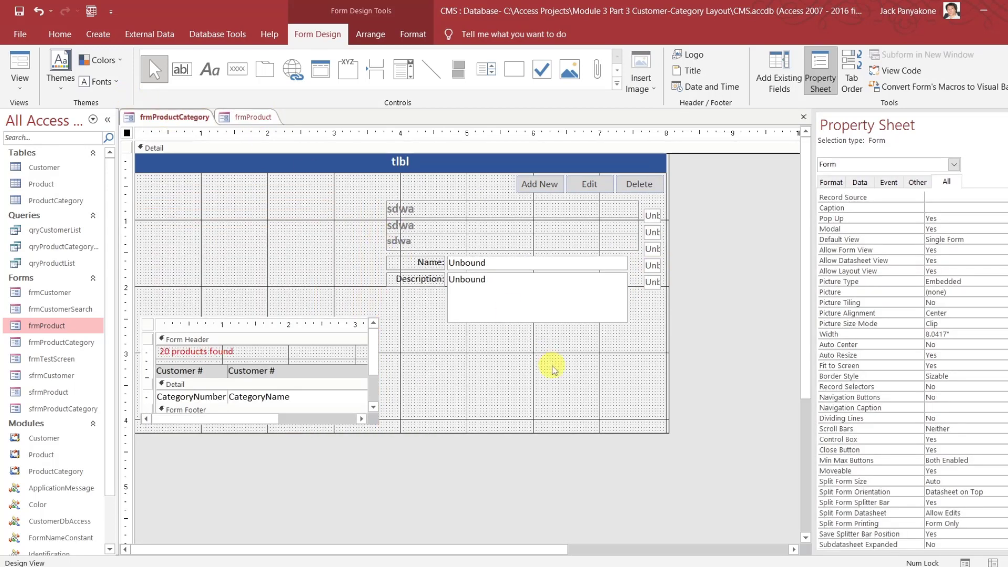
left_click(611, 342)
left_click_drag(611, 342, 638, 262)
left_click(707, 266)
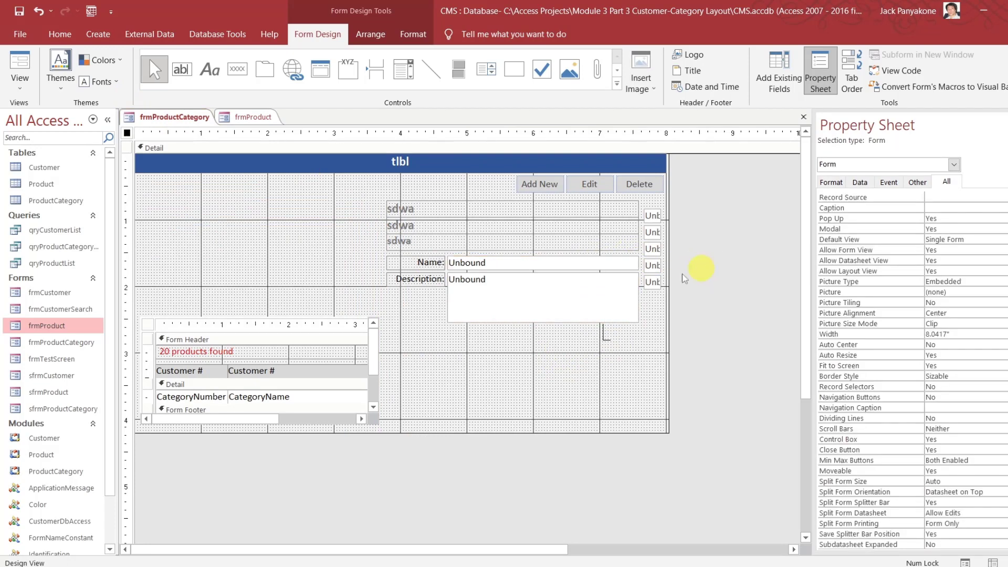
Move the sfrmProductCategory subform up beside the sdwa labels, at top 0.7083" and left 0.0417", matching the subform position on frmProduct
left_click_drag(266, 319, 280, 200)
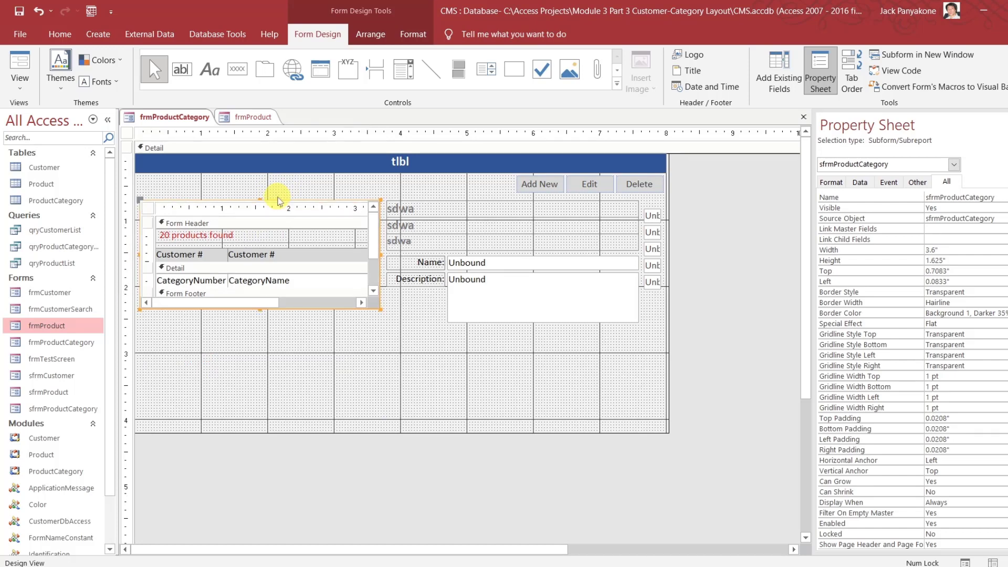
left_click(254, 117)
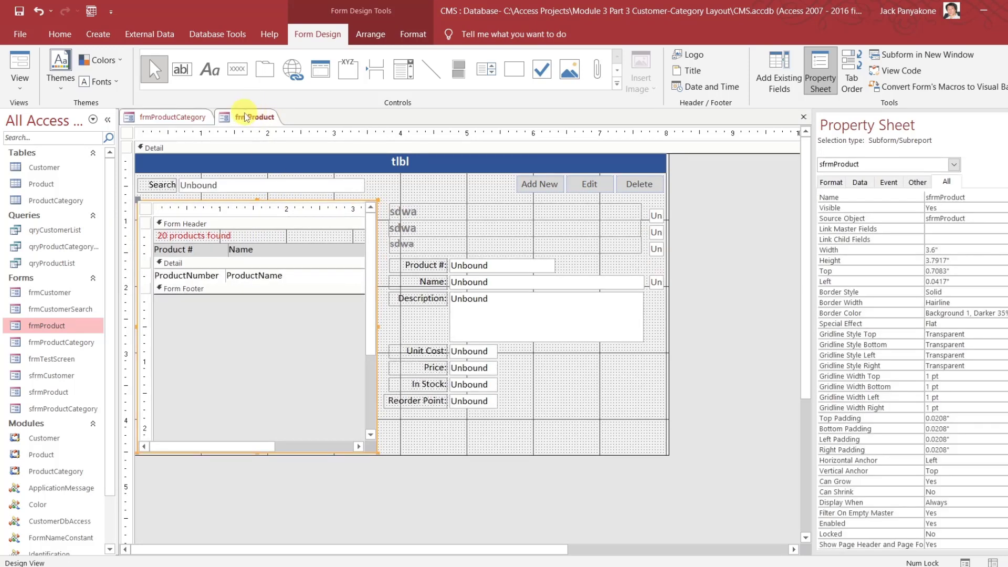
left_click(203, 119)
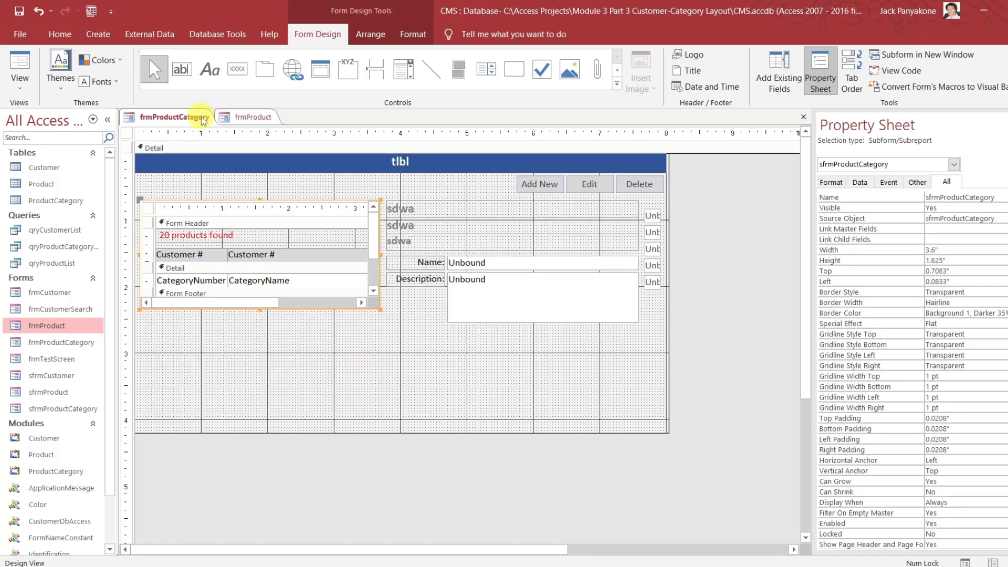
key("Left")
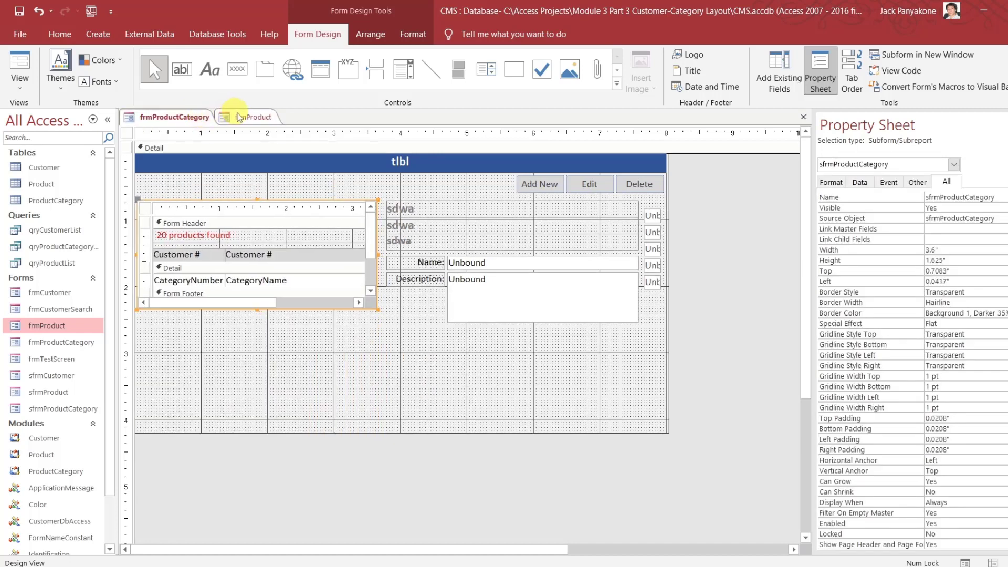
left_click(245, 118)
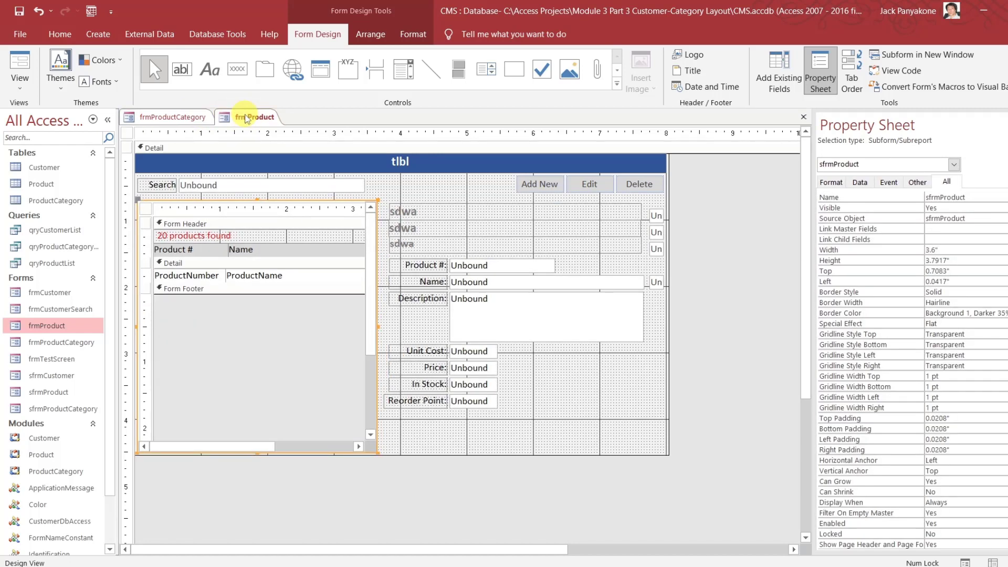
left_click(196, 118)
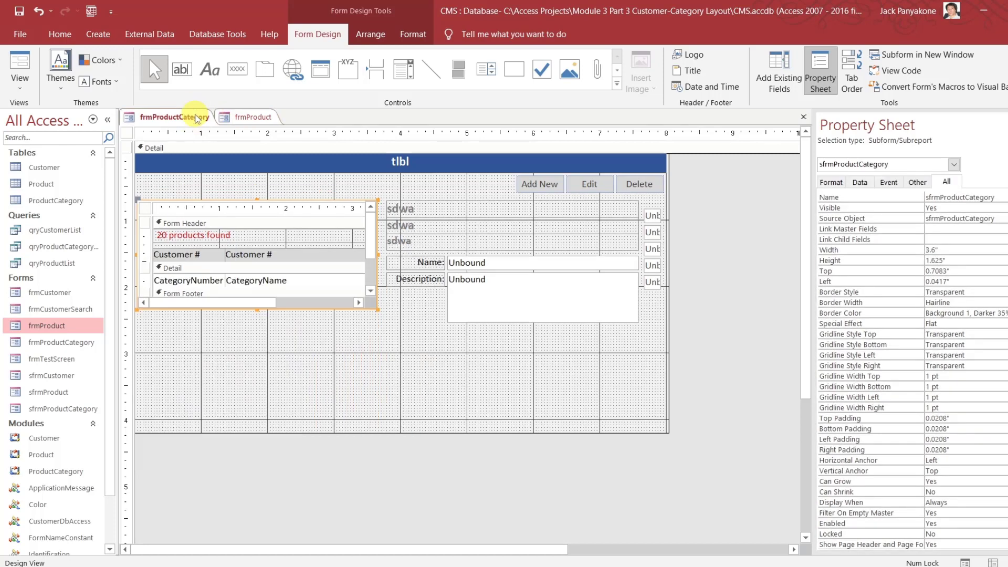
Copy the height of the sfrmProduct subform on frmProduct and apply it to the sfrmProductCategory subform, making it 3.7917" high
left_click(243, 116)
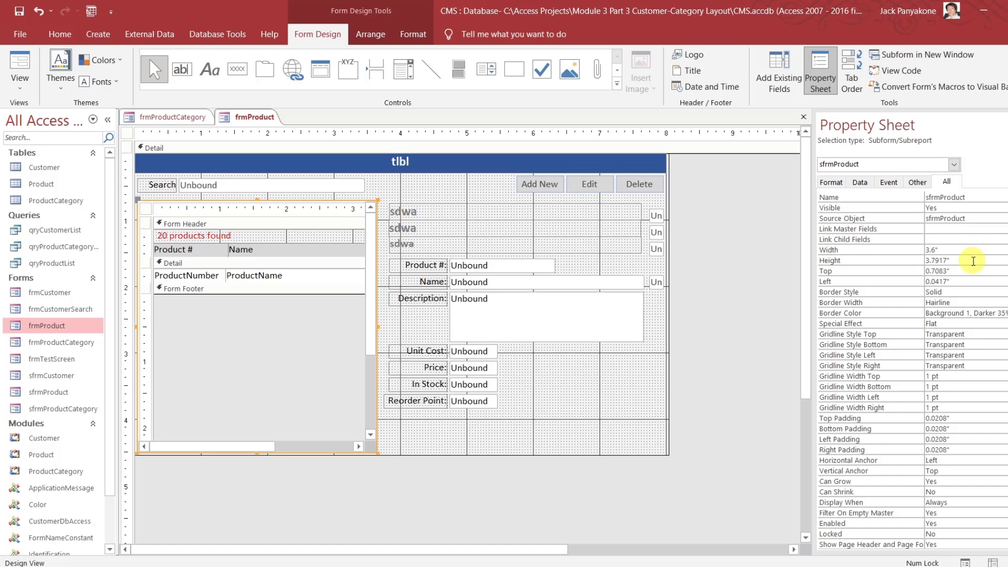
left_click_drag(983, 260, 920, 258)
key("ctrl+c")
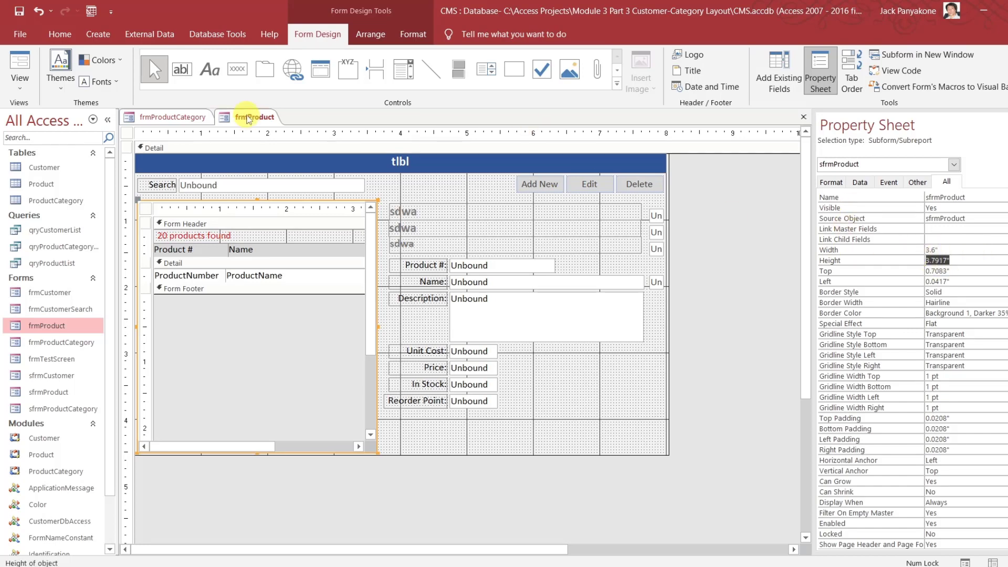
left_click(188, 116)
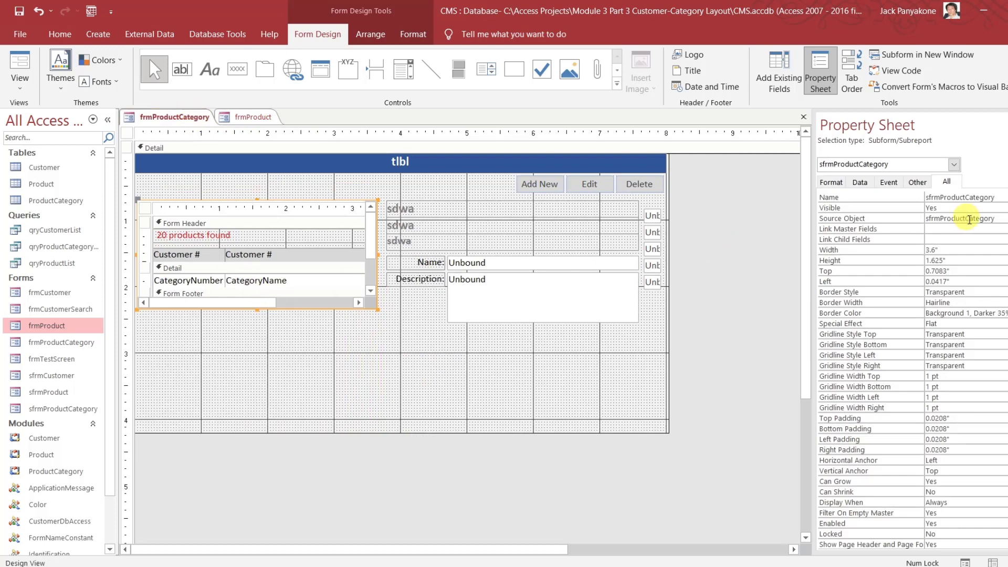
left_click_drag(959, 258, 902, 250)
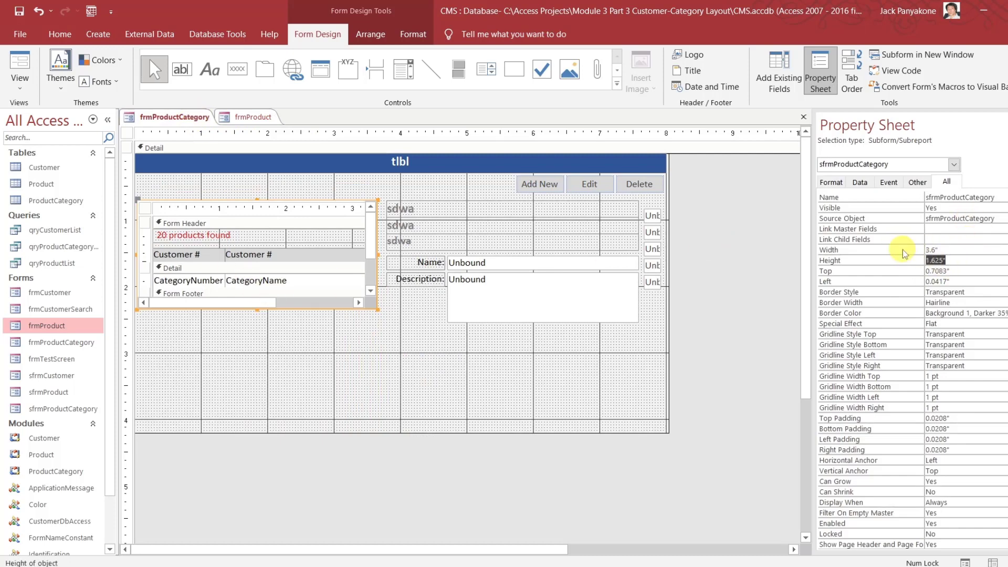
key("ctrl+v")
key("Return")
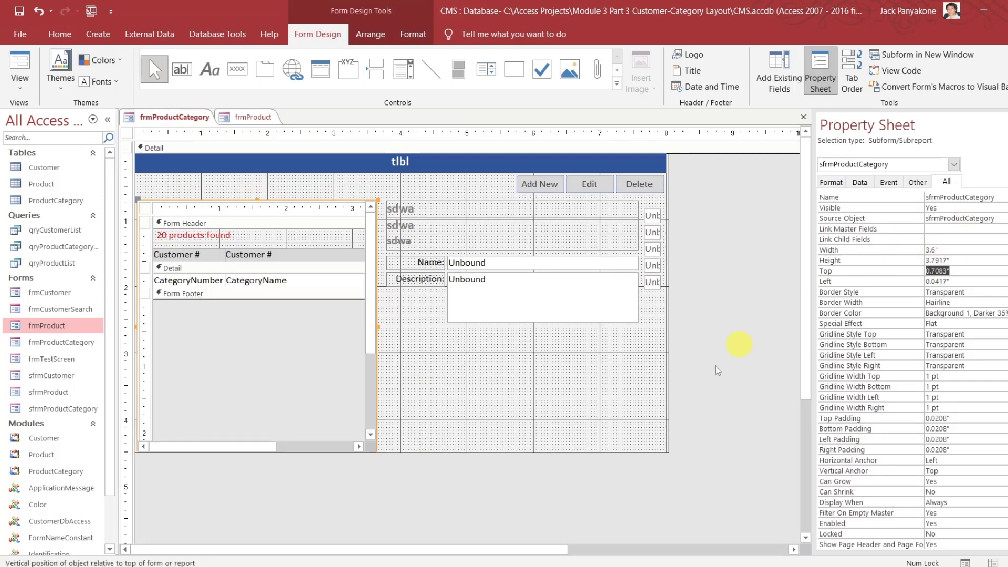
Extend the Detail section of frmProductCategory to 4.5417" high, and compare it with frmProduct
left_click_drag(563, 452, 561, 454)
left_click(564, 466)
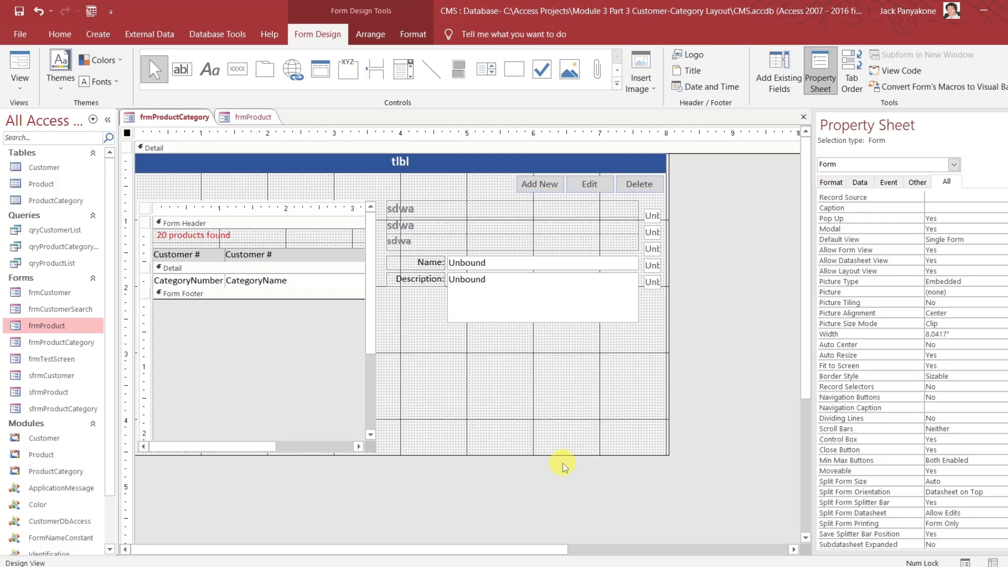
left_click(264, 117)
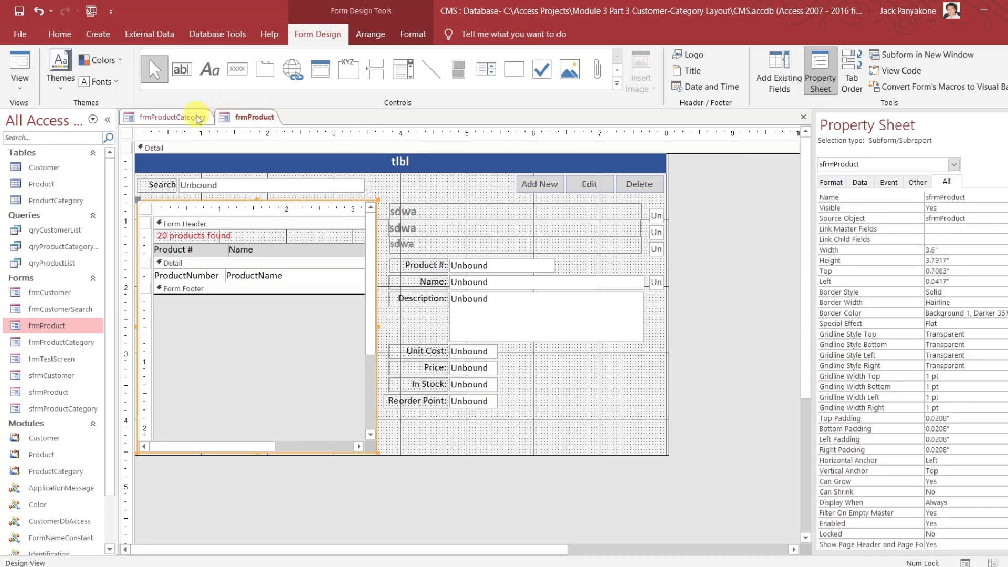
left_click(198, 117)
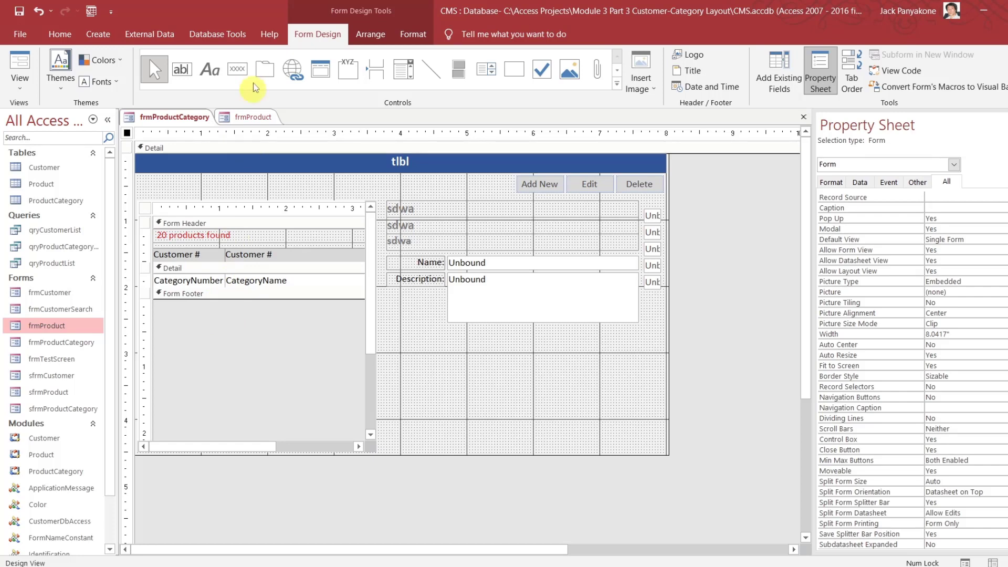
Try to copy the Search text box from frmProduct onto frmProductCategory, and undo the paste
left_click(253, 116)
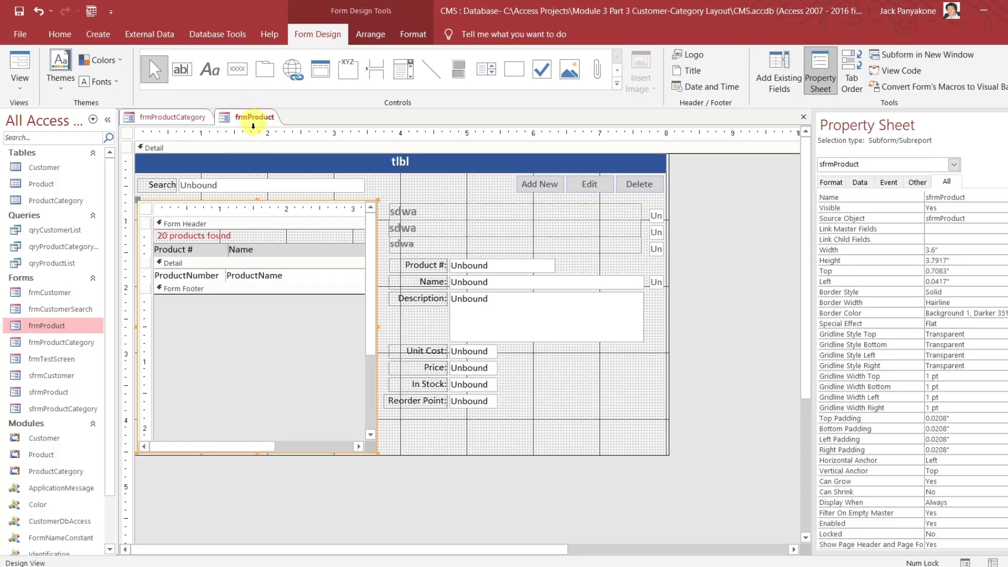
left_click(245, 185)
left_click(245, 184)
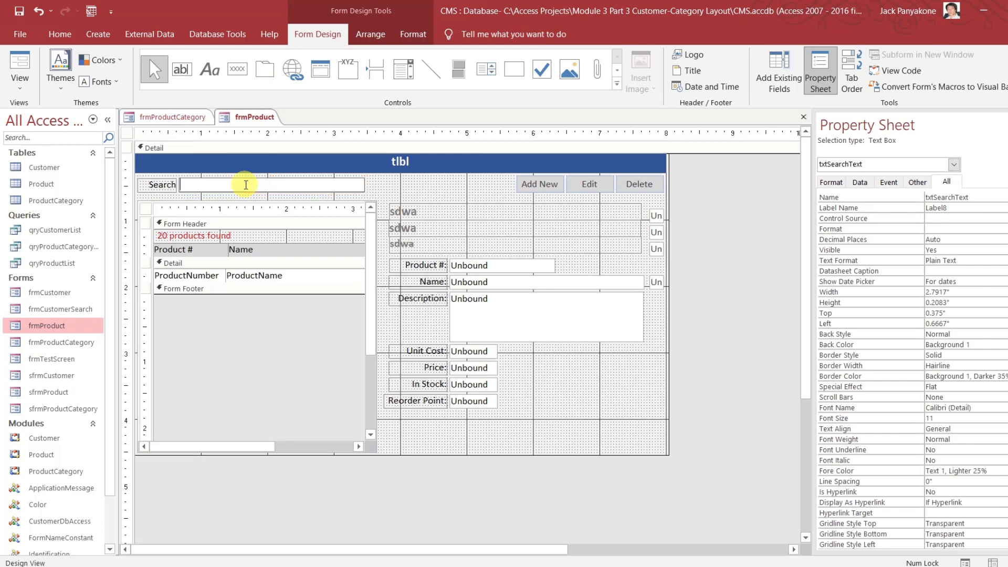
left_click(185, 117)
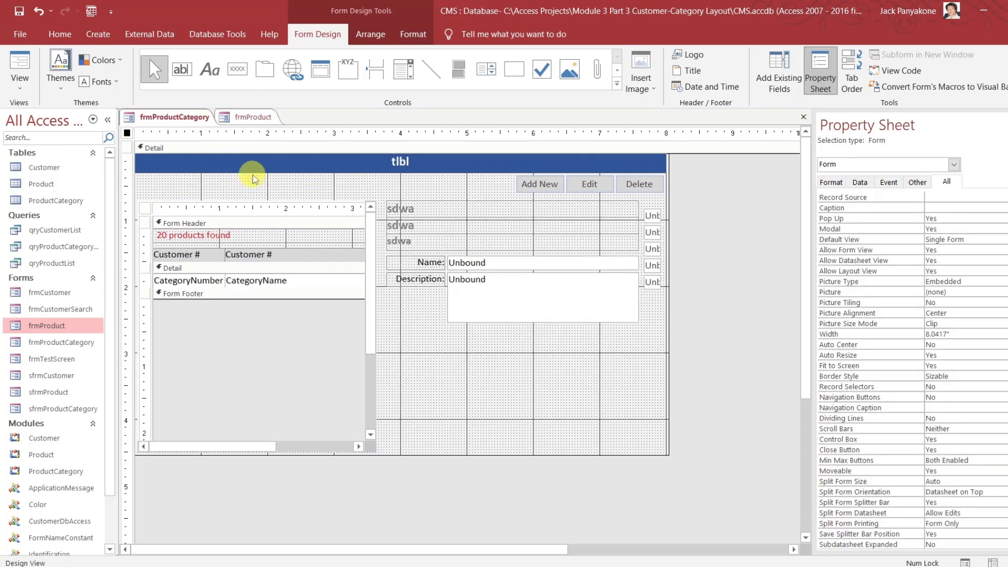
left_click(236, 146)
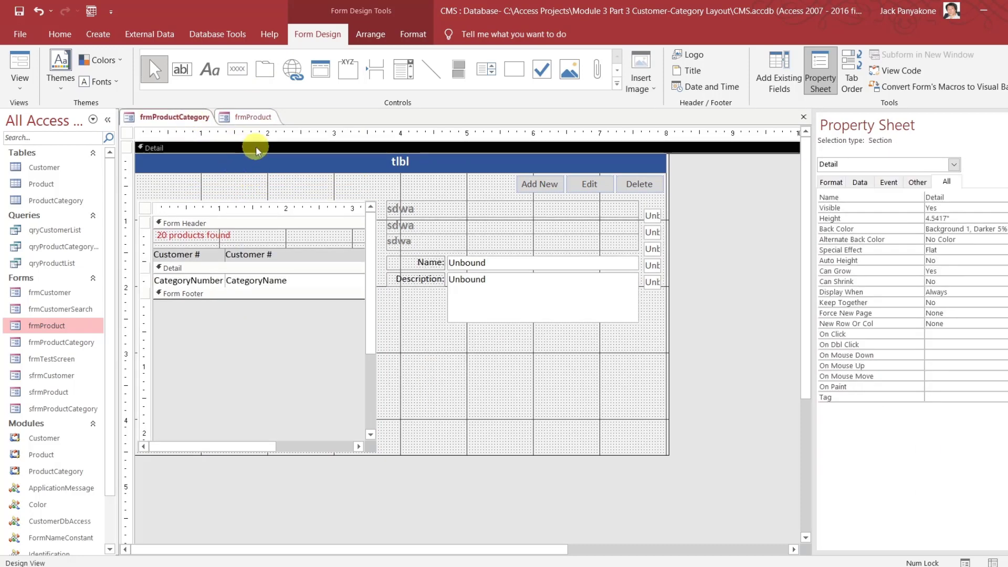
type("3.7917\"")
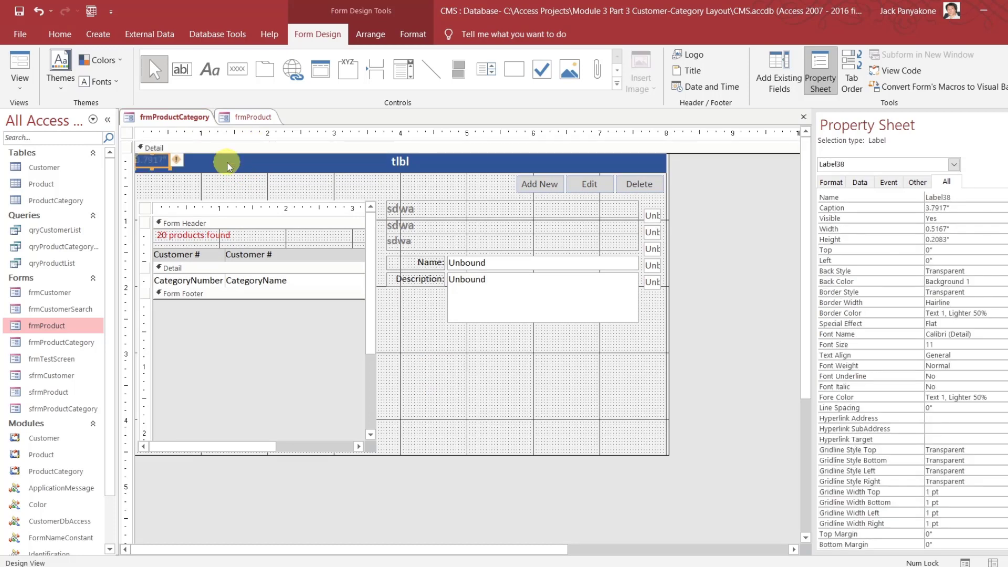
key("ctrl+z")
Copy the Search text box with its label from frmProduct and paste it onto frmProductCategory
left_click(241, 117)
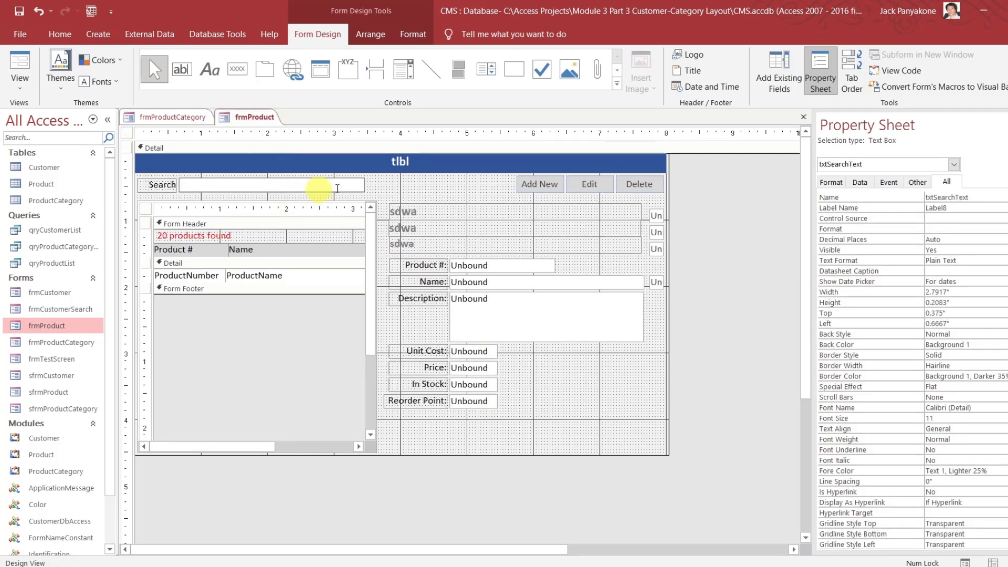
left_click(708, 228)
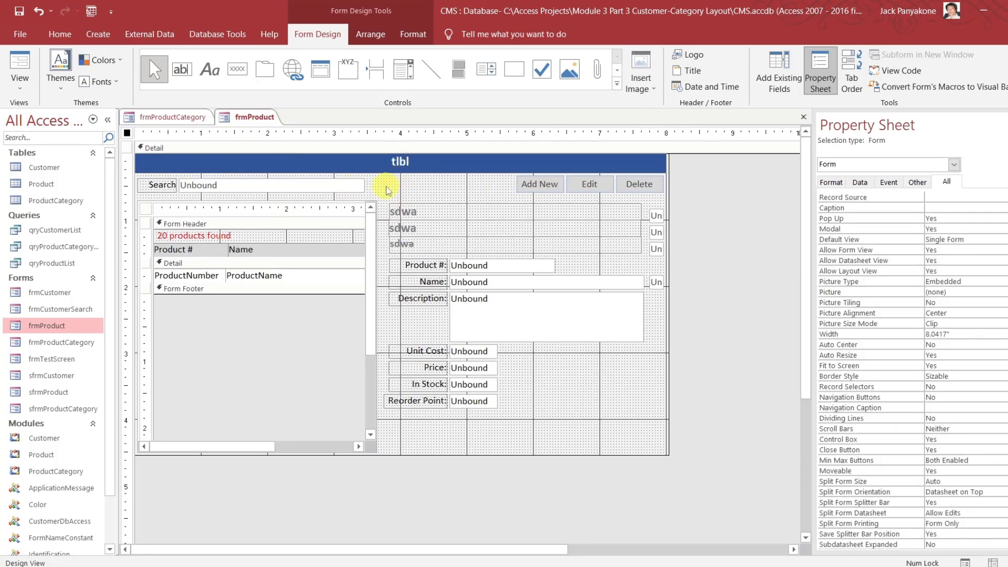
left_click_drag(382, 187, 231, 188)
left_click(234, 184)
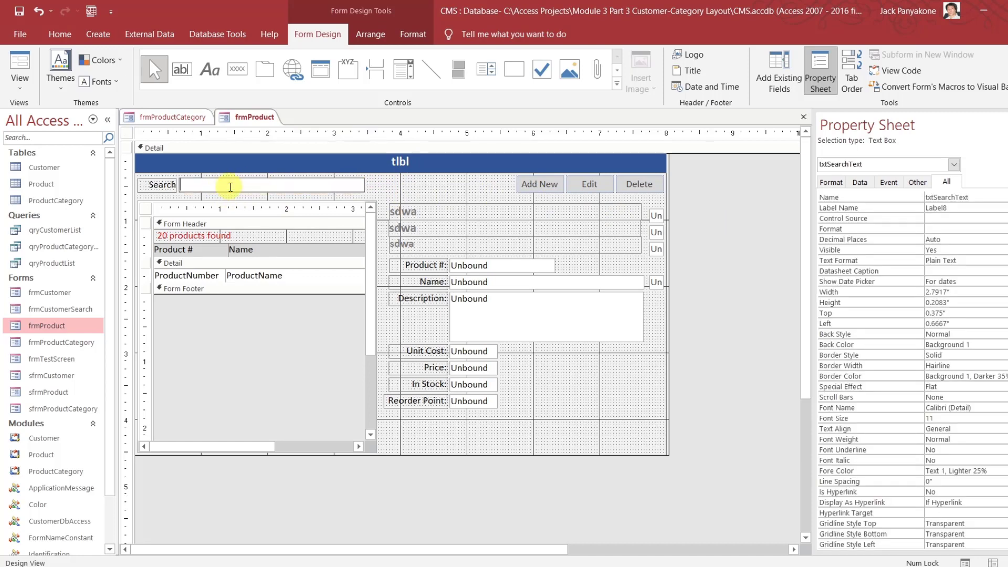
left_click(376, 190)
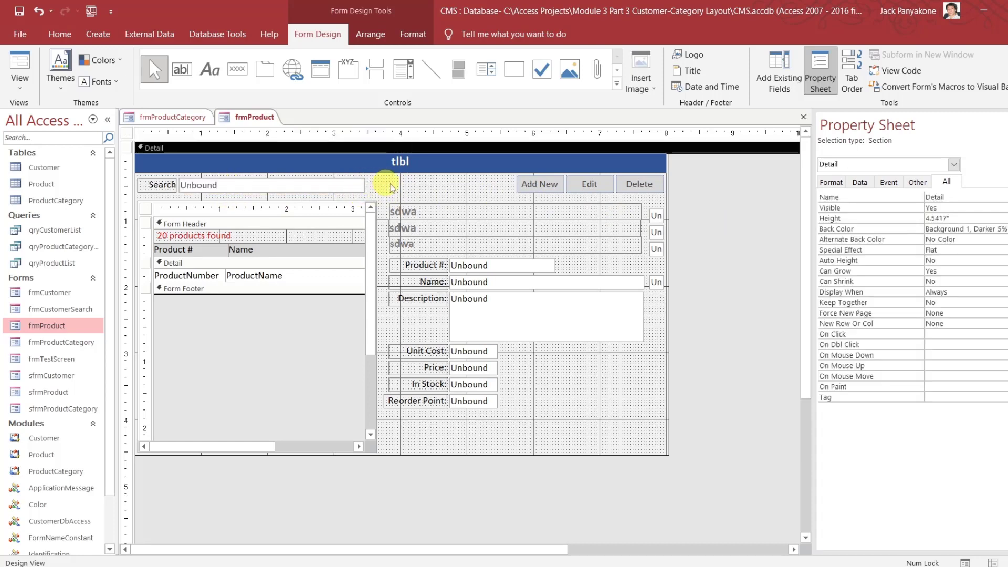
left_click_drag(391, 187, 333, 182)
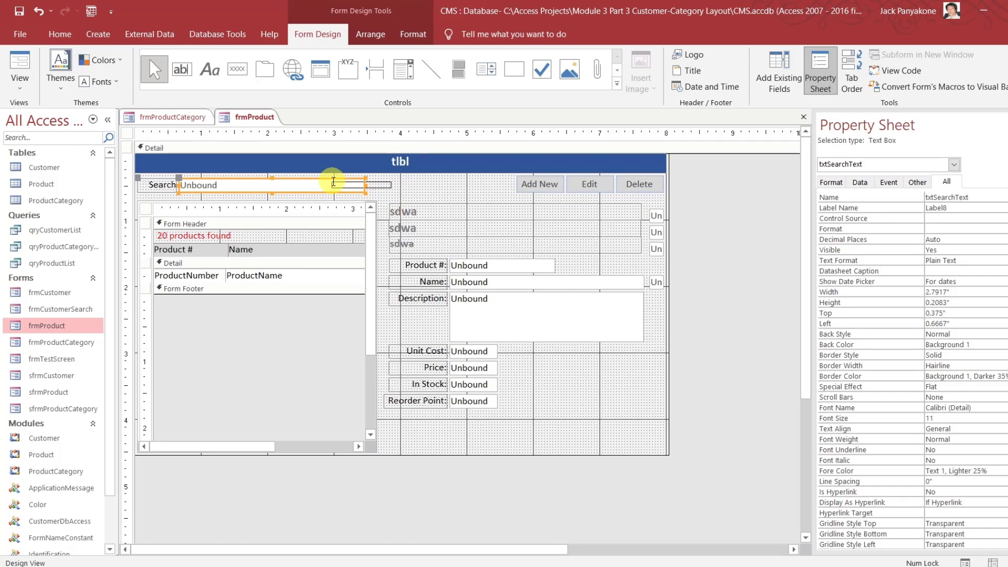
left_click(192, 119)
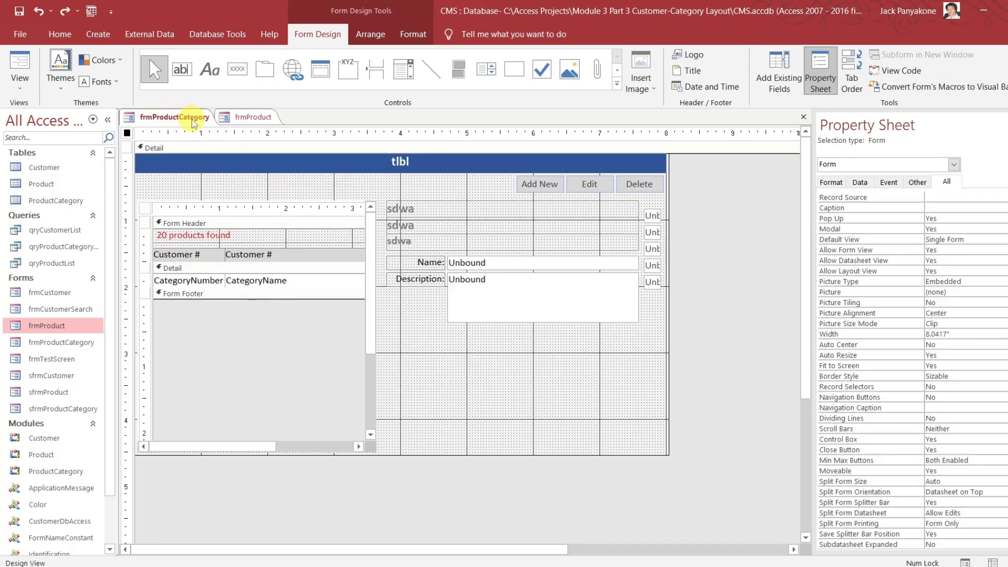
key("ctrl+v")
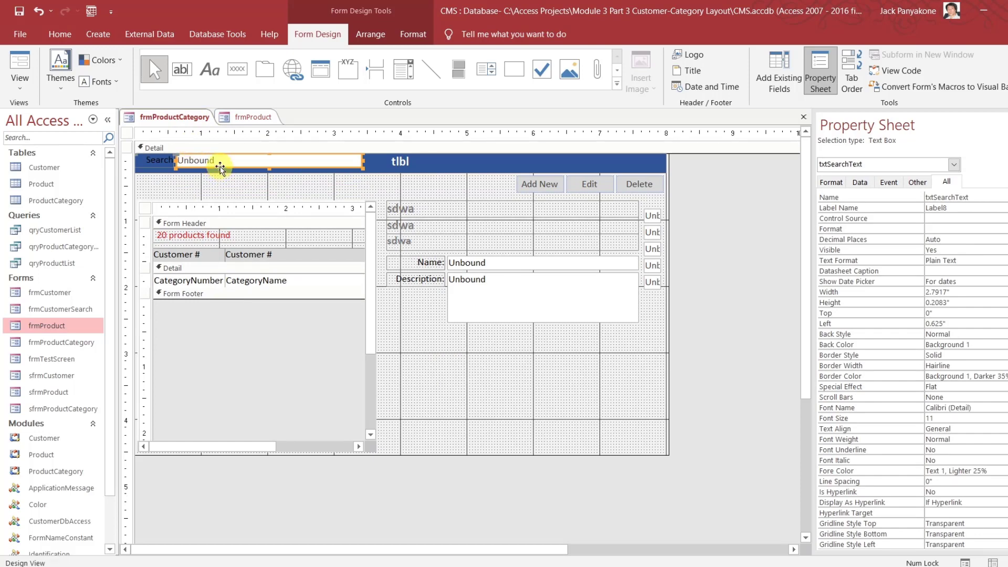
Move the pasted Search text box on frmProductCategory to top 0.375" and left 0.6667", and compare its position with frmProduct
key("Down")
key("Down")
key("Down")
key("Down")
key("Down")
key("Down")
key("Down")
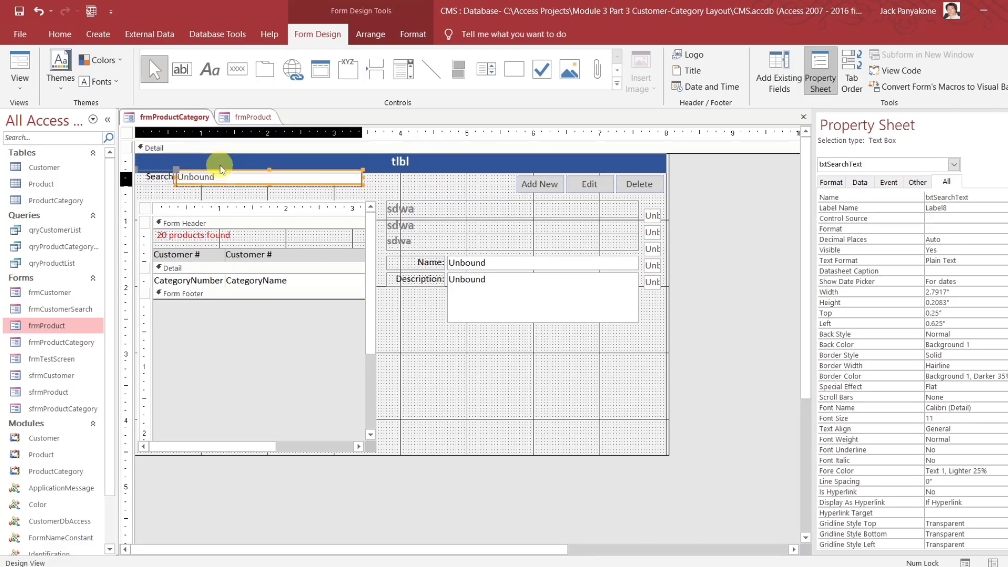
key("Right")
key("Down")
key("Down")
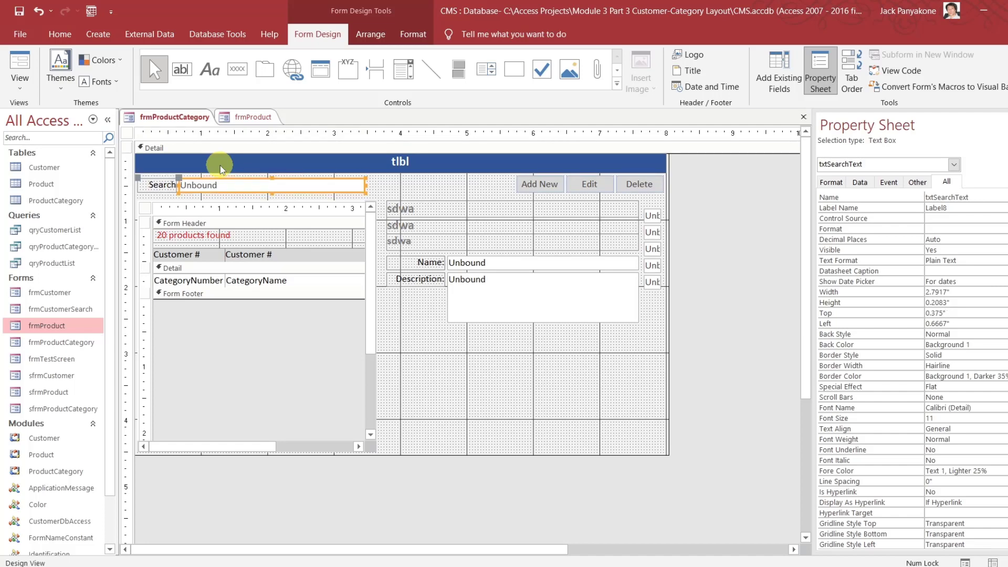
left_click(244, 120)
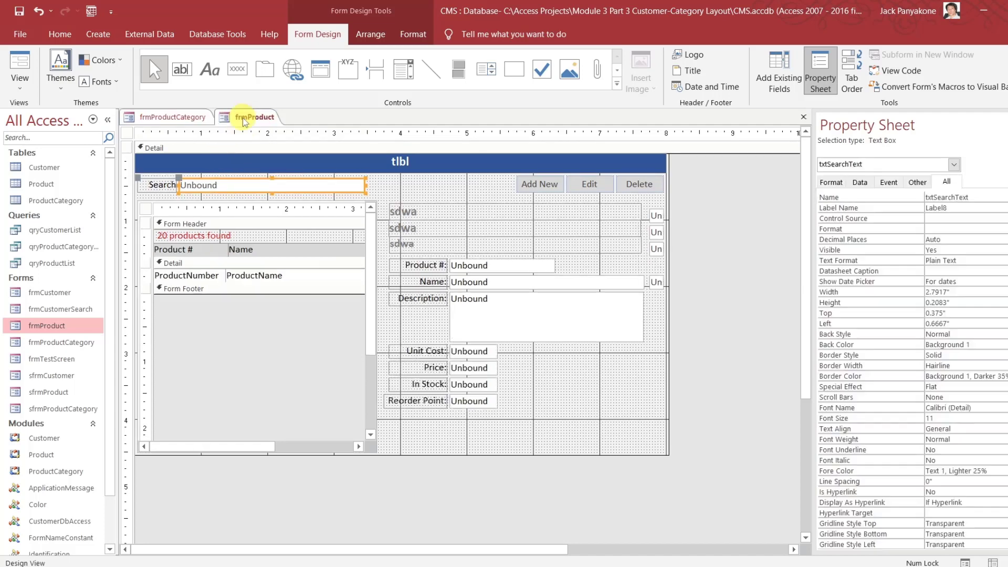
left_click(199, 116)
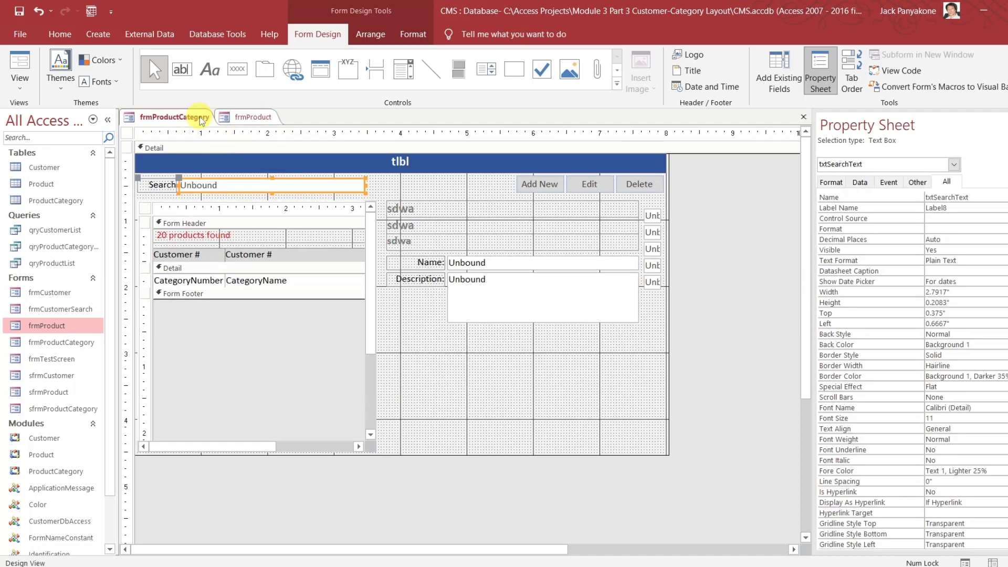
left_click(242, 119)
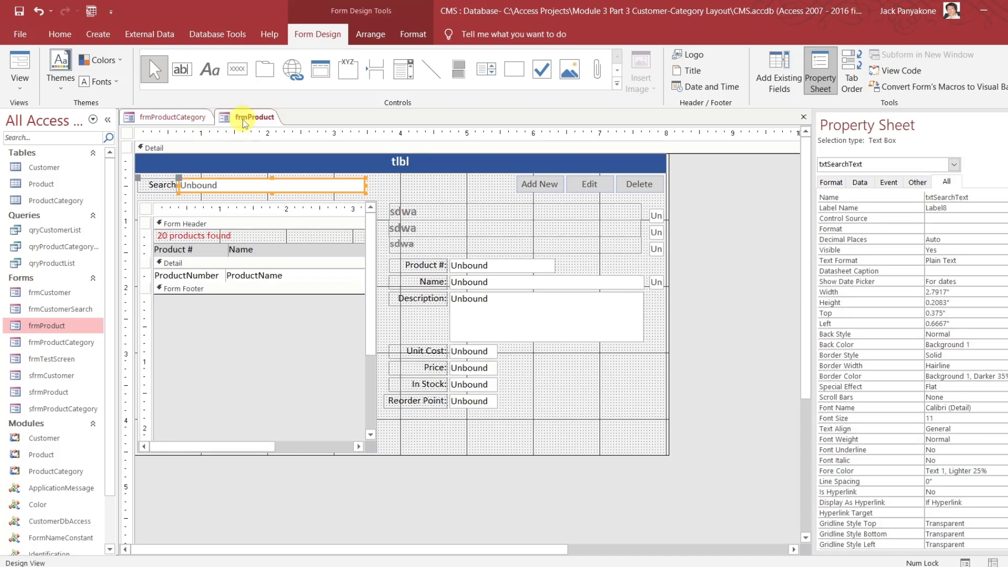
left_click(182, 119)
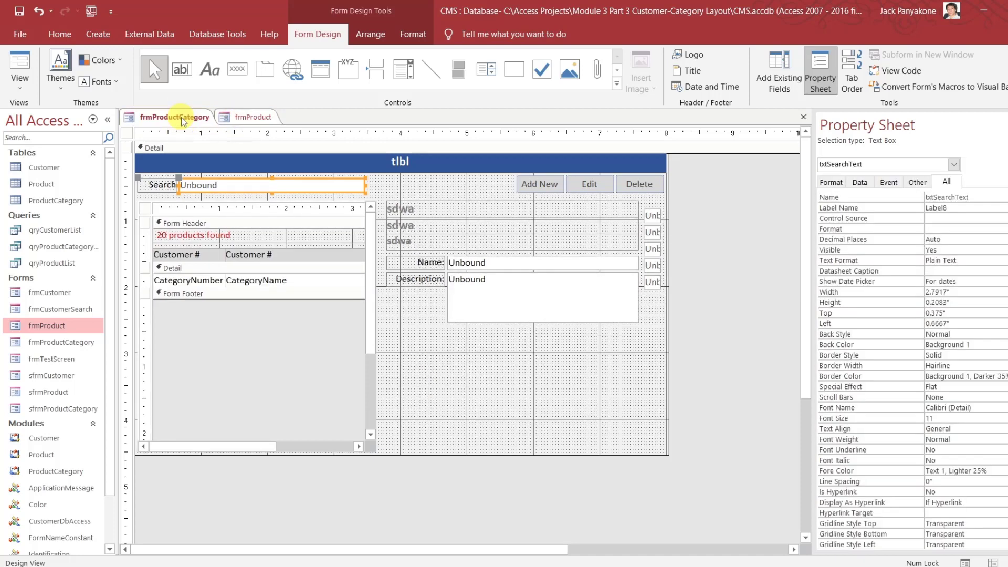
Open the On Change event code of the Search text box on frmProduct and copy the whole txtSearchText_Change procedure
left_click(239, 117)
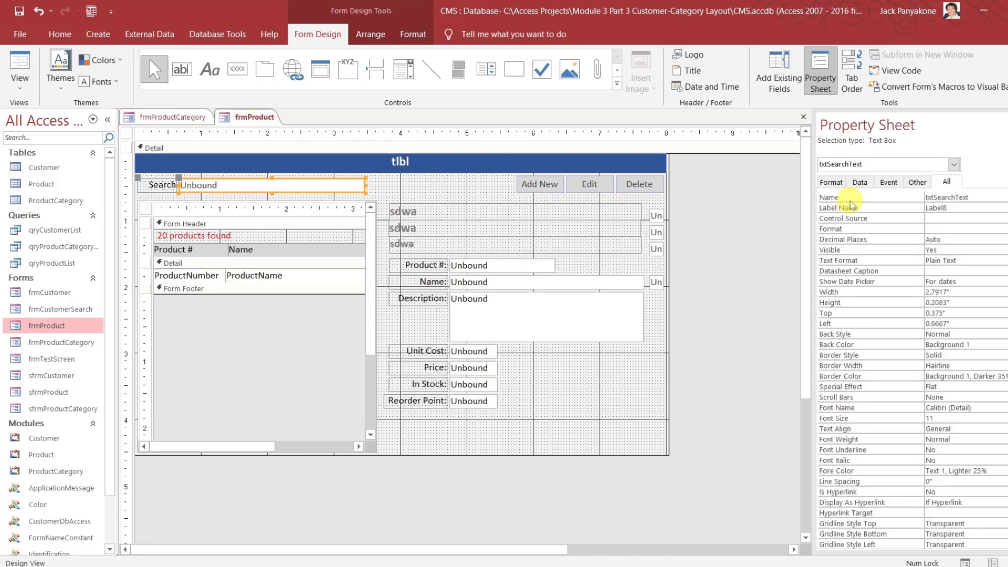
left_click(888, 182)
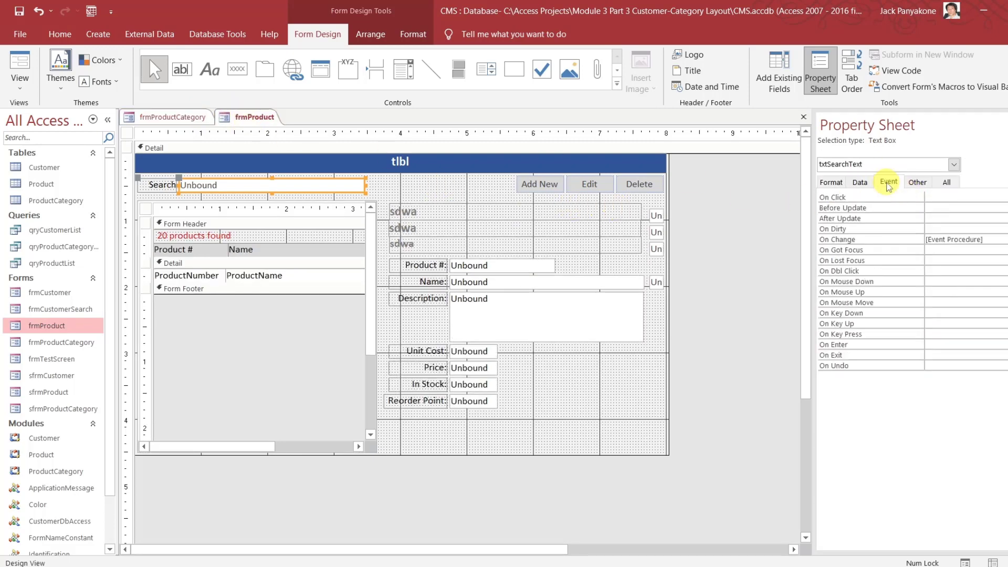
left_click(1003, 239)
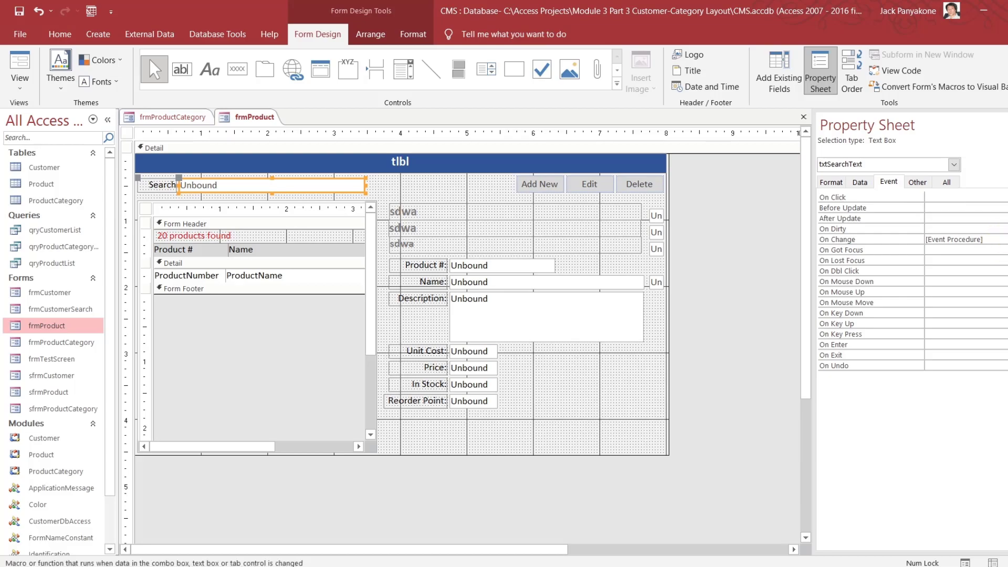
left_click(1007, 239)
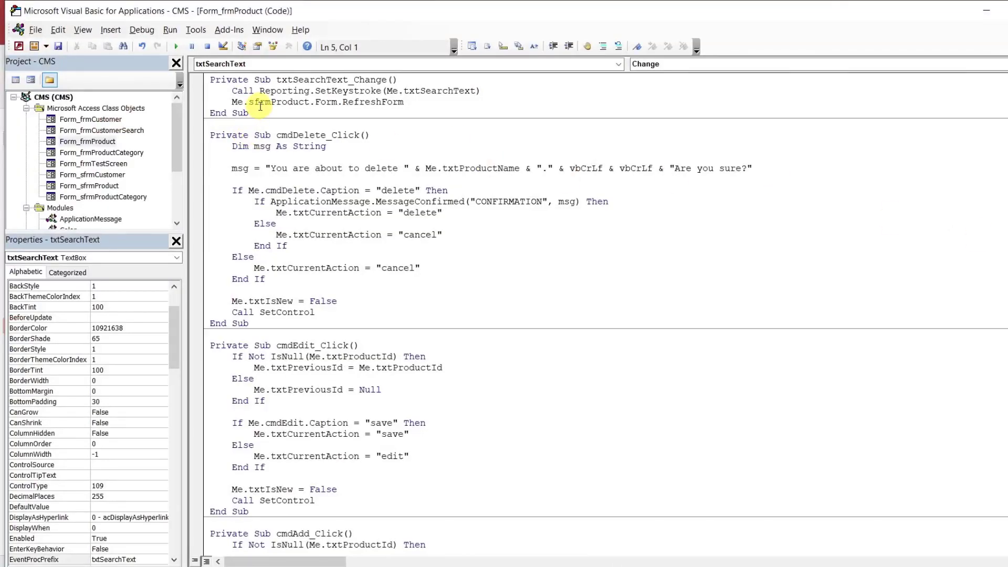
left_click_drag(249, 114, 202, 83)
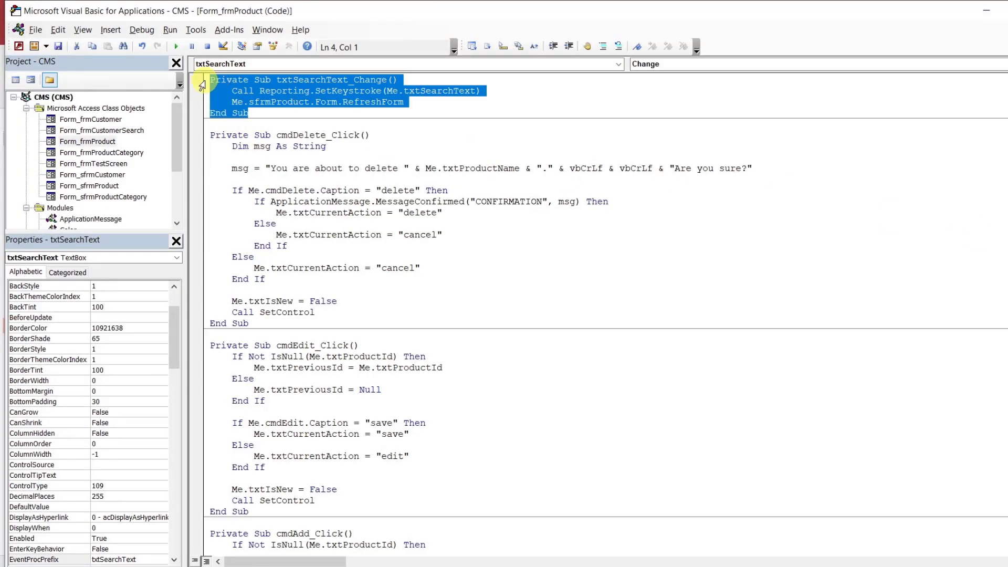
key("ctrl+c")
Create an On Change event procedure for the Search text box on frmProductCategory, and delete its empty stub from the code
left_click(550, 556)
left_click(541, 523)
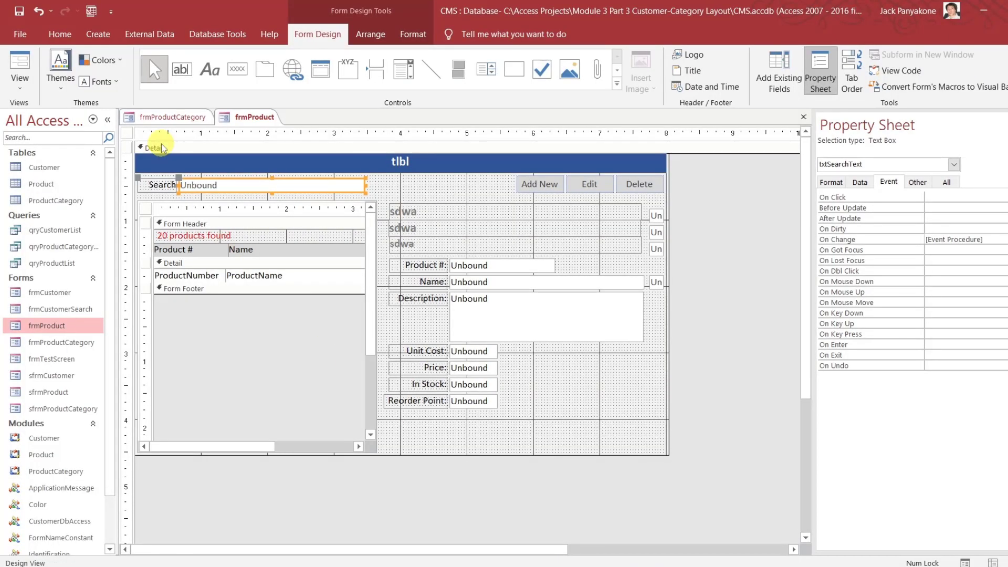
left_click(173, 116)
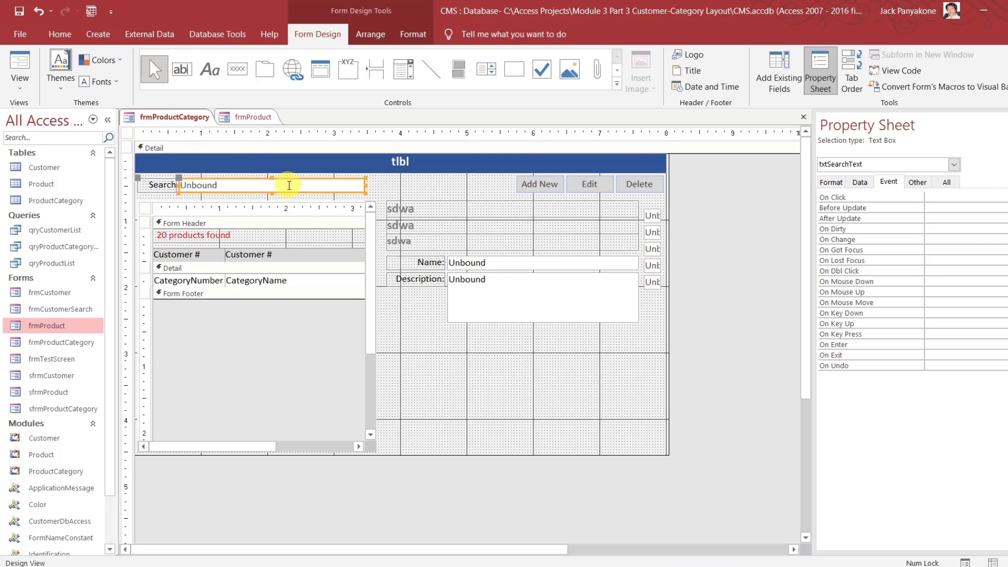
double_click(930, 244)
left_click(1006, 239)
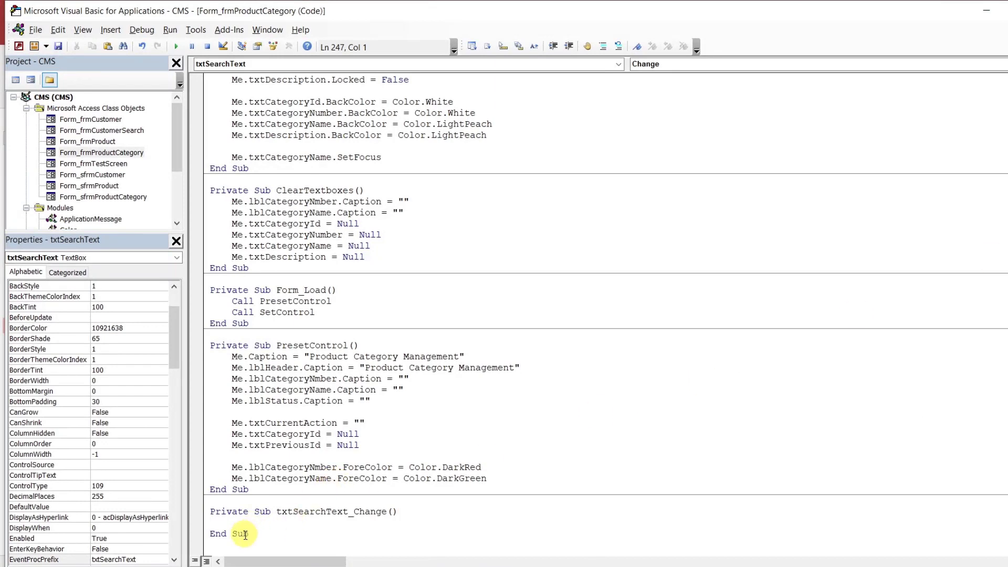
left_click_drag(249, 534, 227, 509)
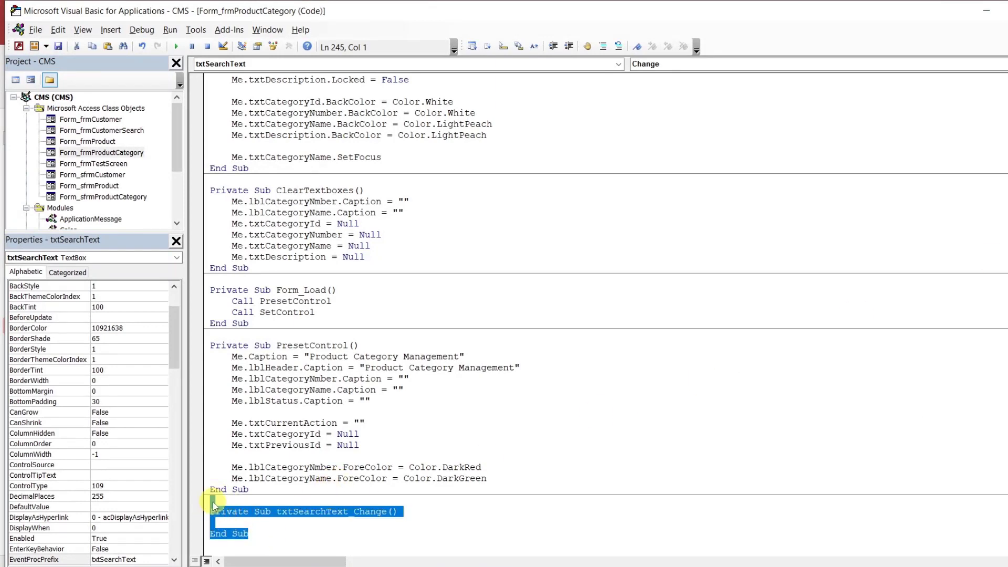
key("Delete")
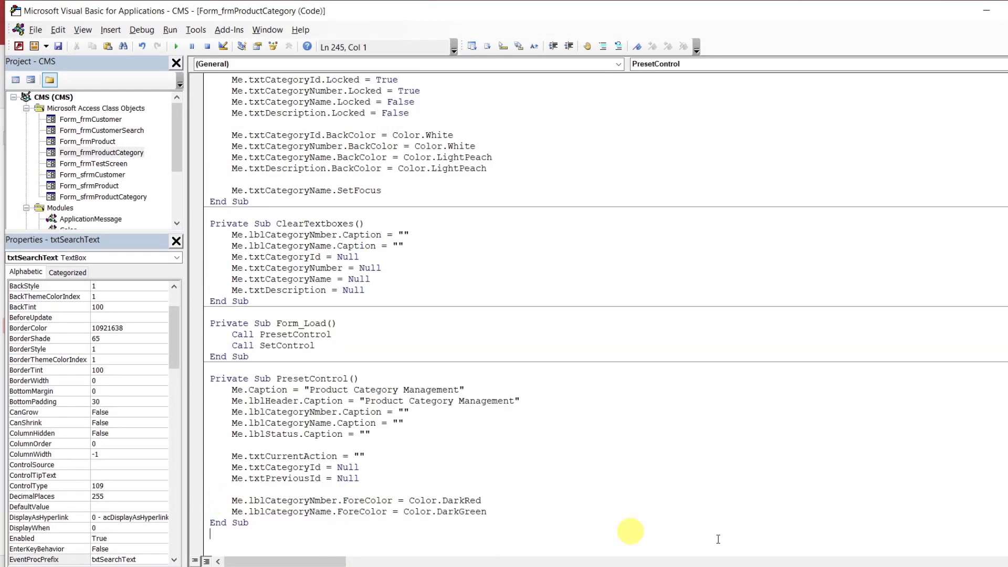
Paste the copied txtSearchText_Change procedure above cmdDelete_Click in the frmProductCategory code, and change its subform reference from sfrmProduct to sfrmProductcategory
scroll(850, 105, "up", 20)
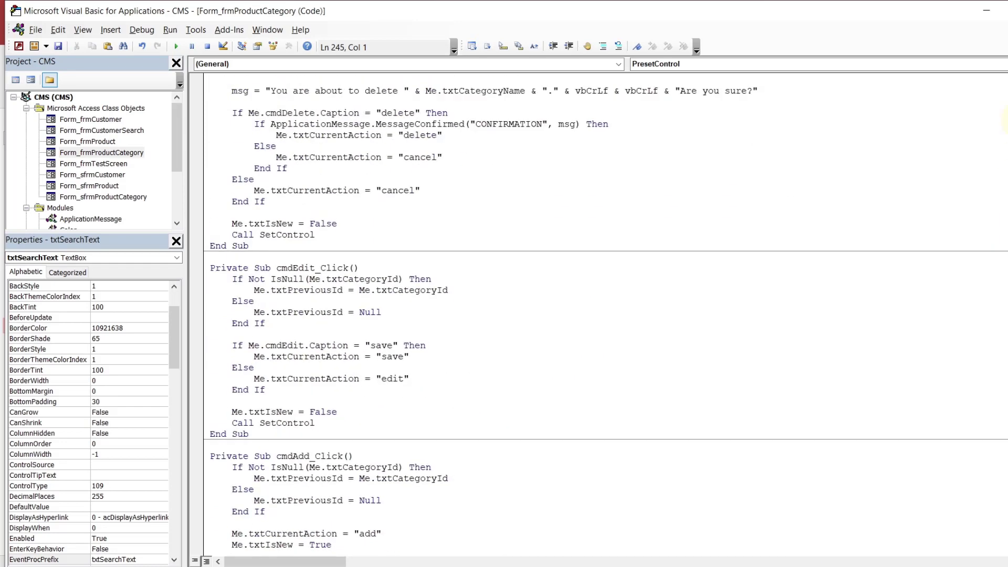
left_click(829, 101)
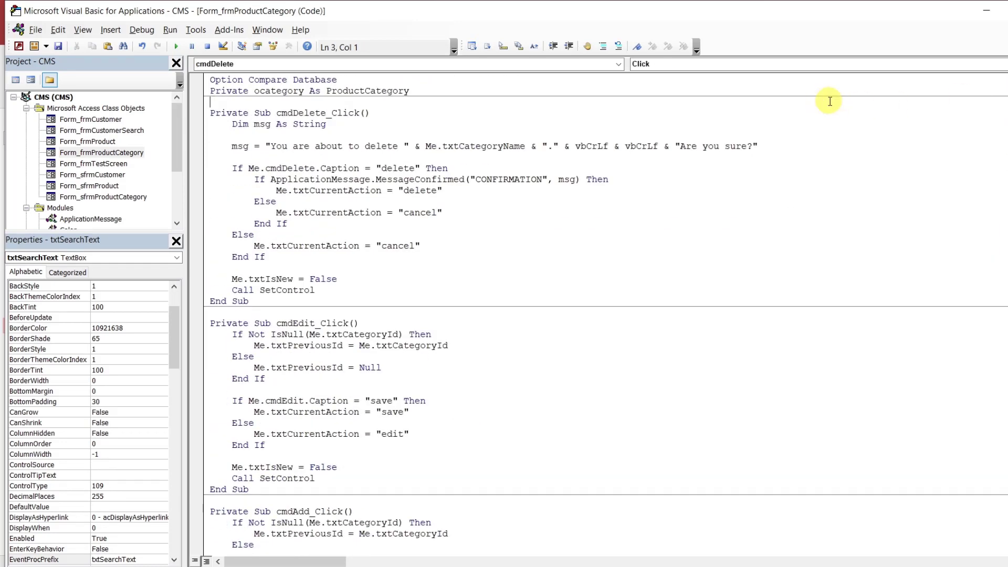
key("ctrl+v")
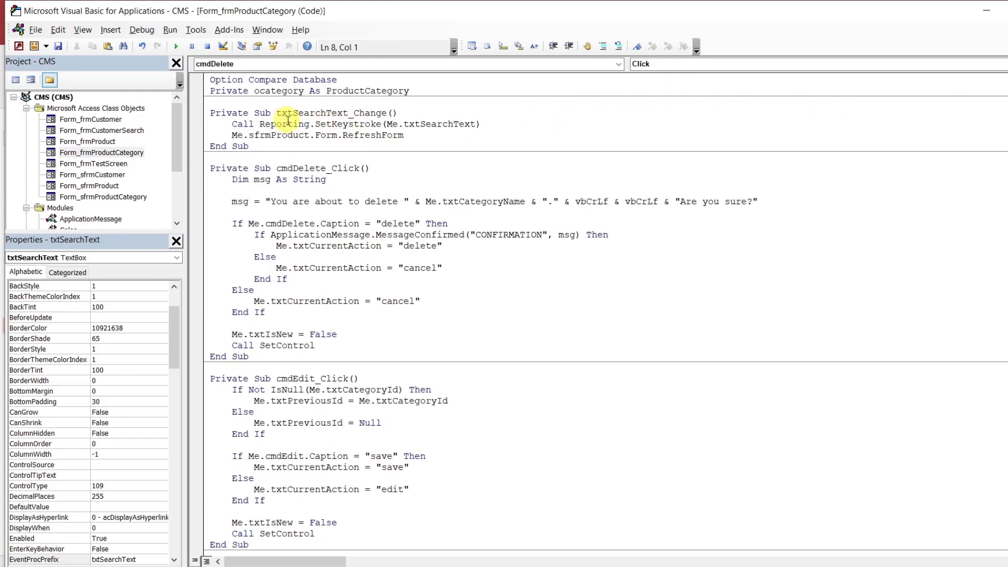
left_click(313, 135)
type("category")
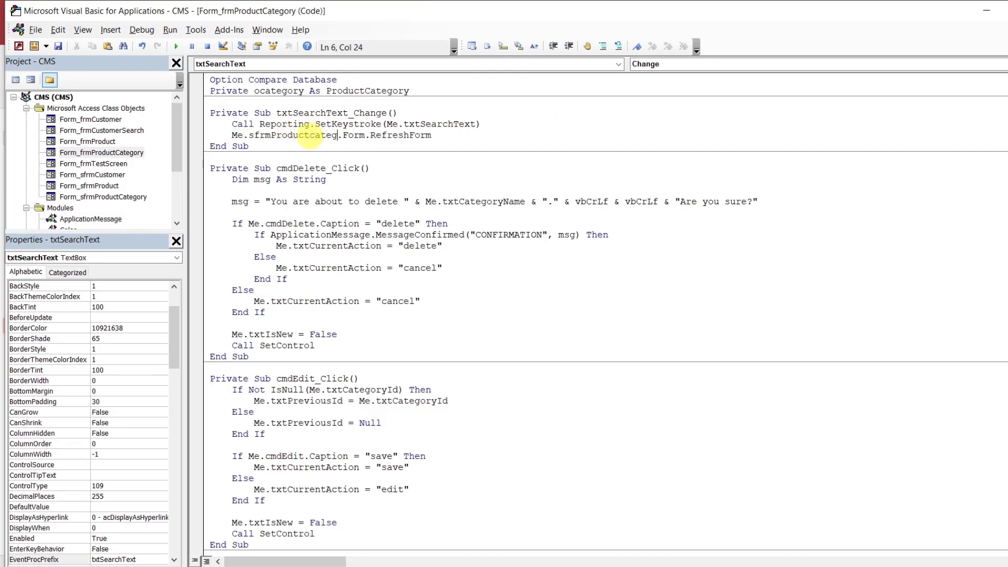
Finish the edited sfrmProductCategory reference in txtSearchText_Change and save the changes to frmProduct and frmProductCategory
left_click(312, 143)
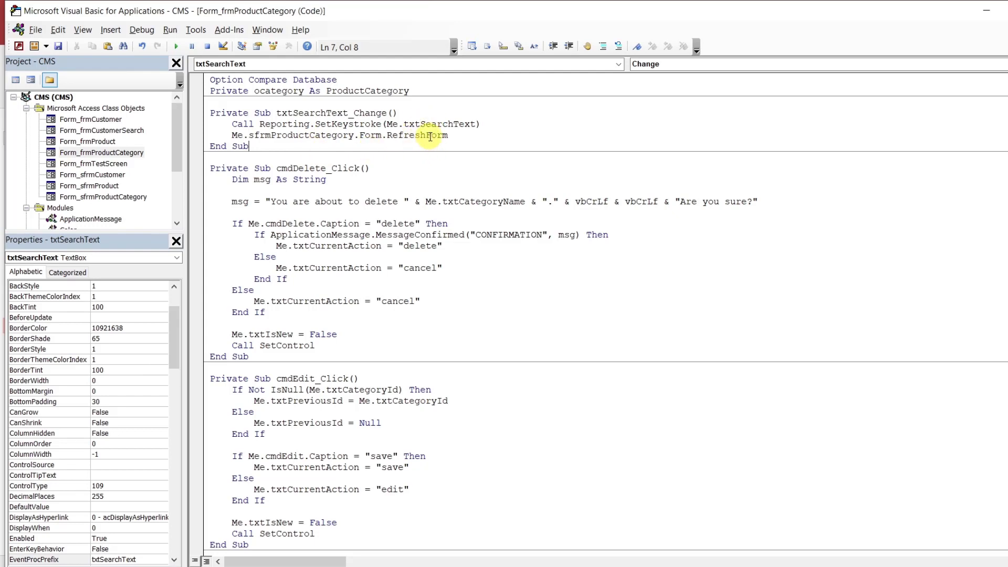
key("ctrl+s")
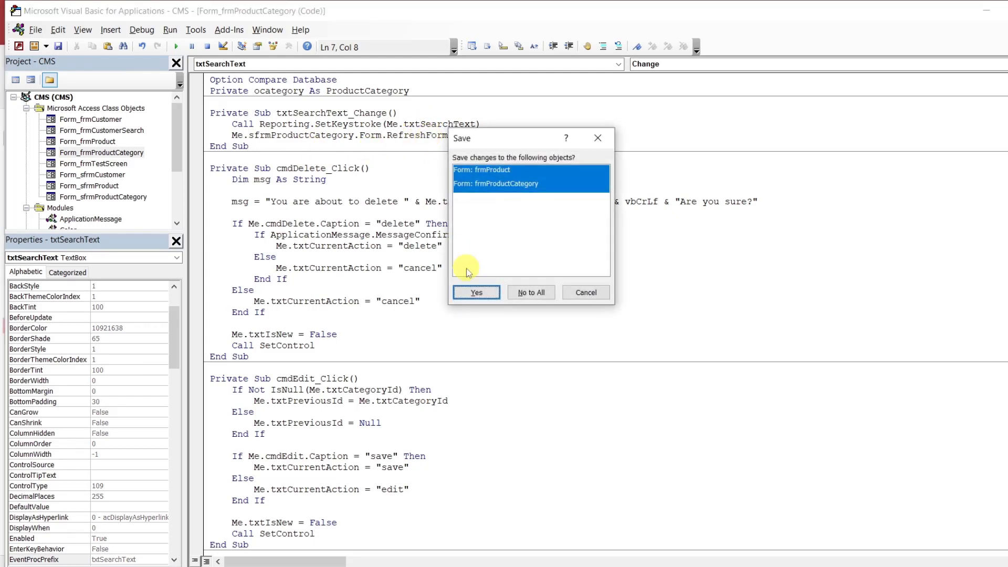
left_click(476, 293)
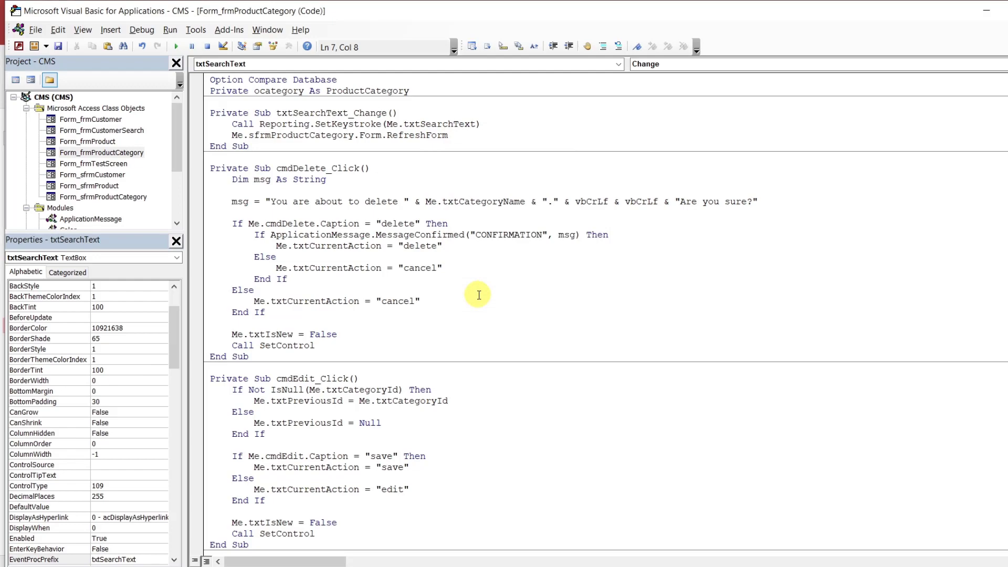
Switch back to the Access window and close both the frmProduct and frmProductCategory design views
mouse_move(577, 557)
left_click(584, 536)
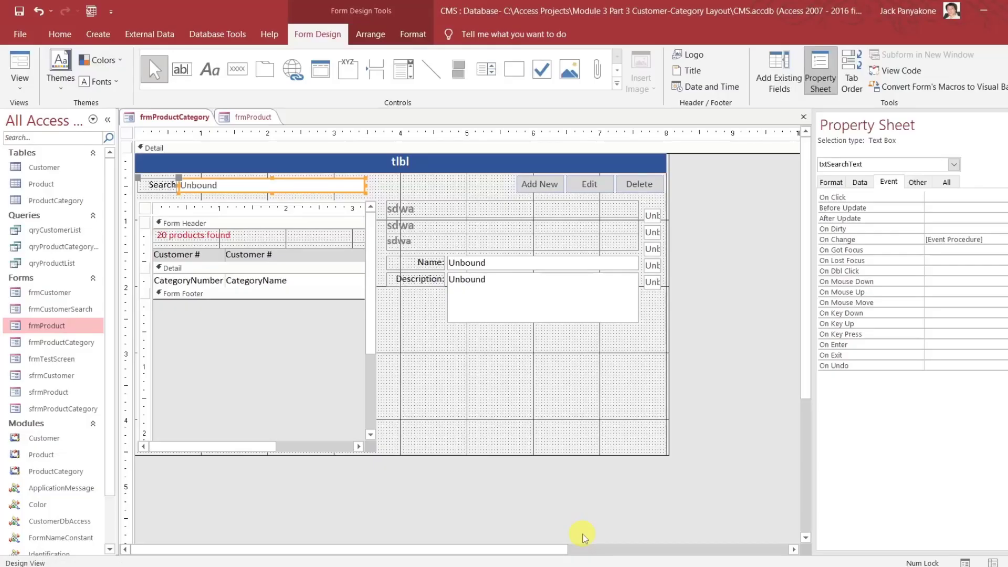
left_click(710, 264)
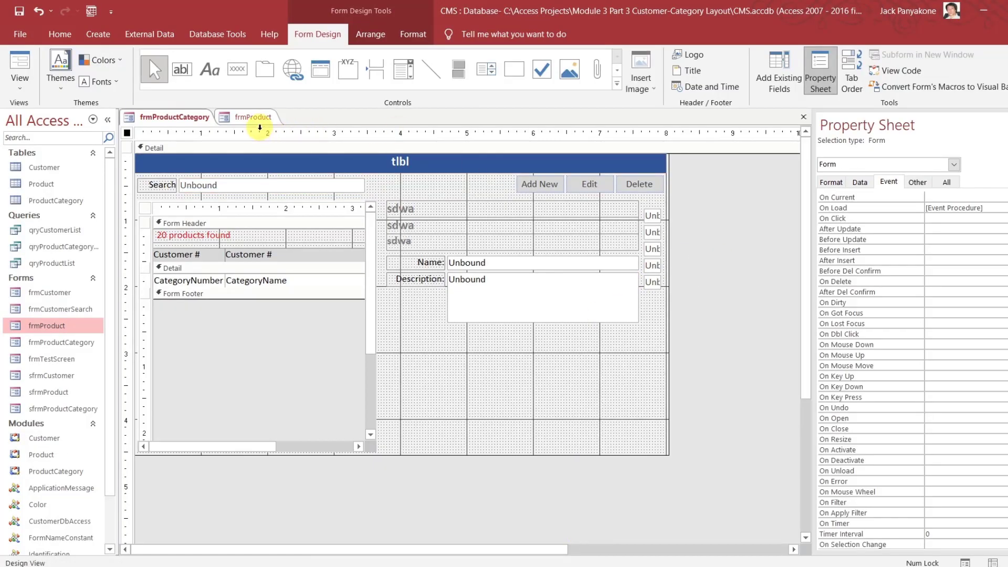
left_click(259, 124)
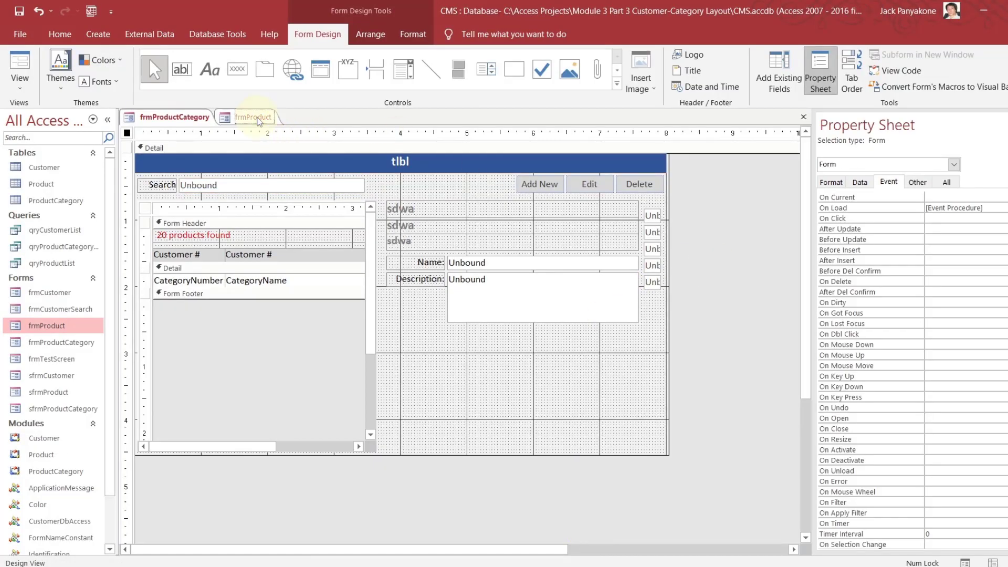
left_click(802, 118)
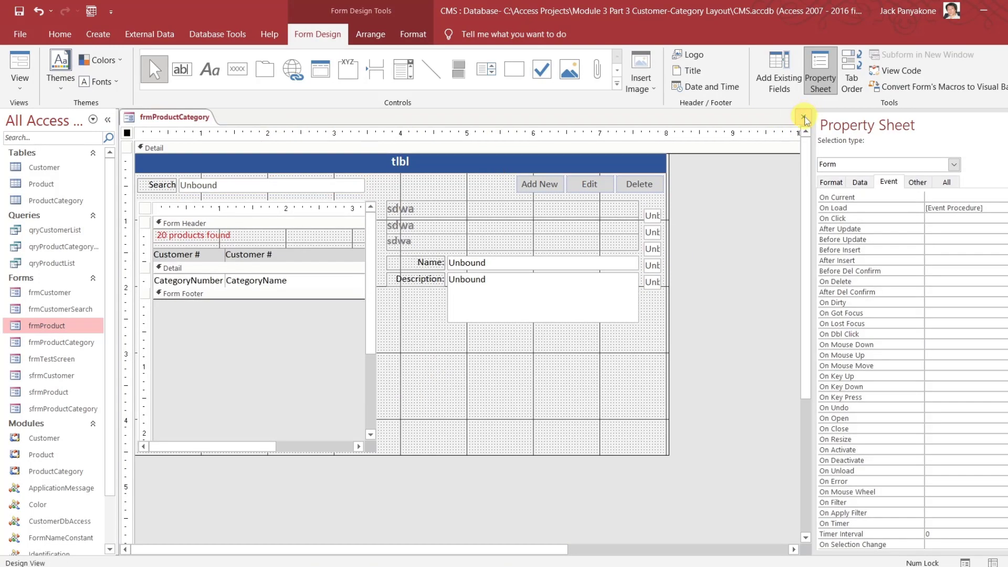
left_click(803, 117)
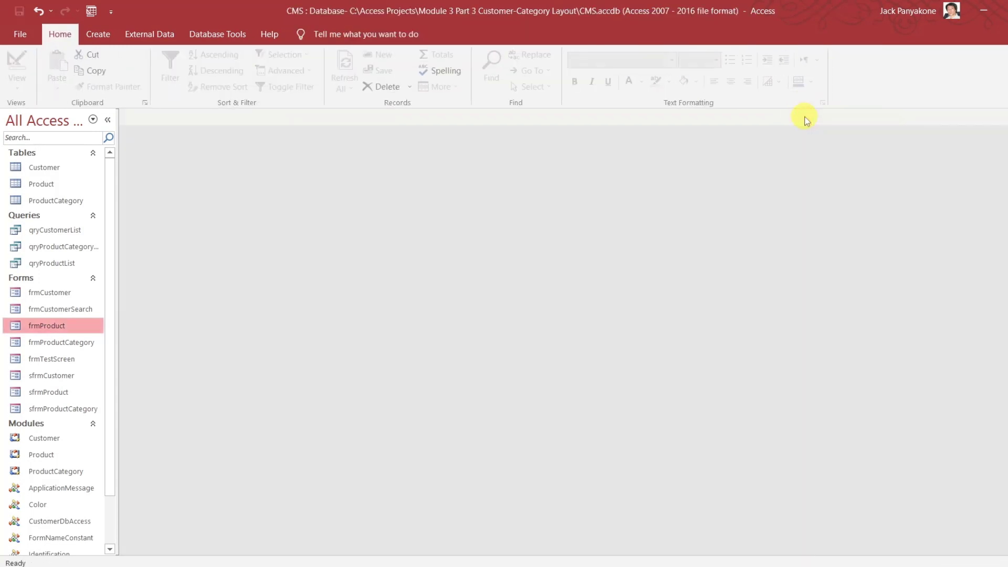
Open frmProductCategory in Form view and load the details of Kitchen Ware, Bed and Bath, and Living Room
double_click(63, 344)
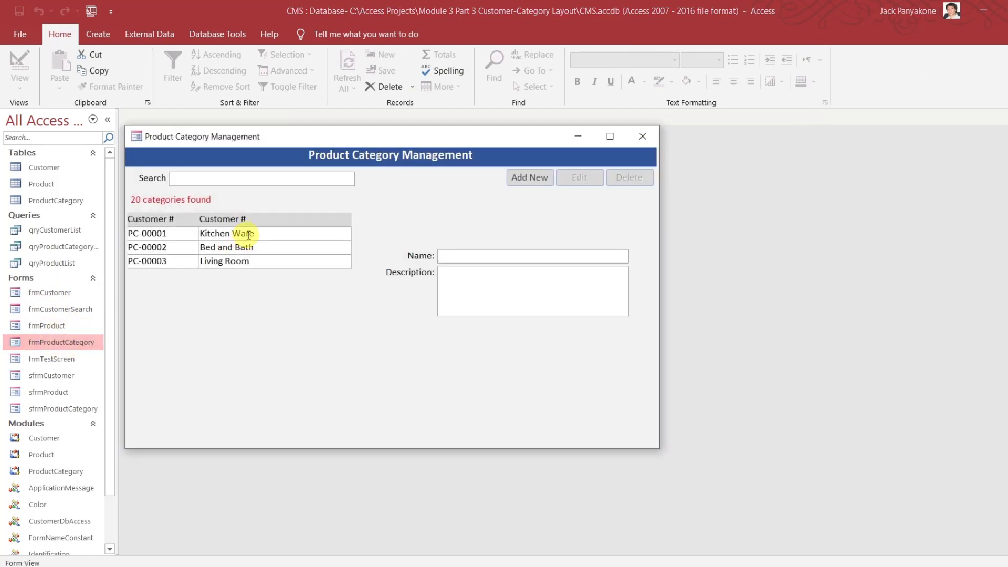
double_click(250, 232)
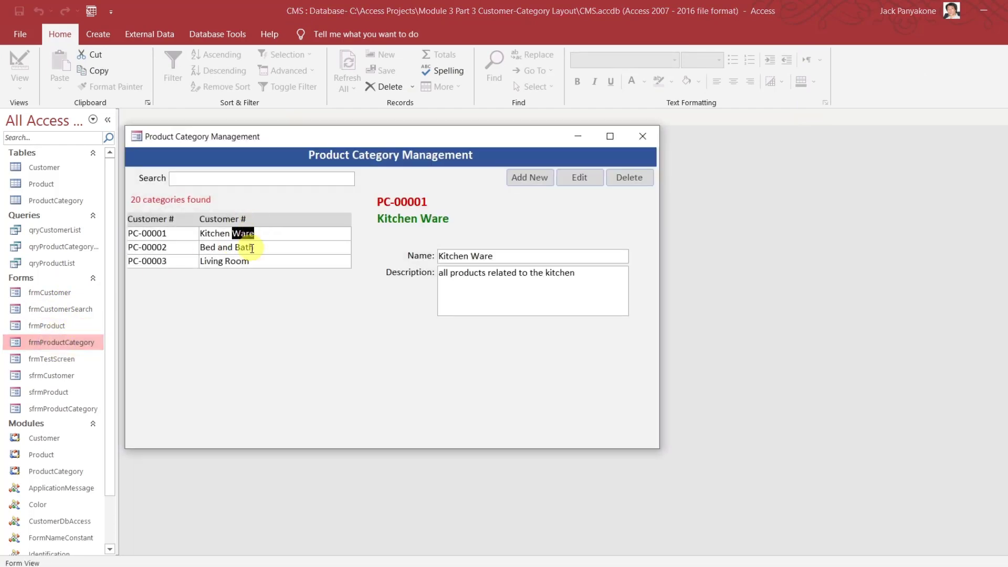
double_click(244, 247)
double_click(250, 261)
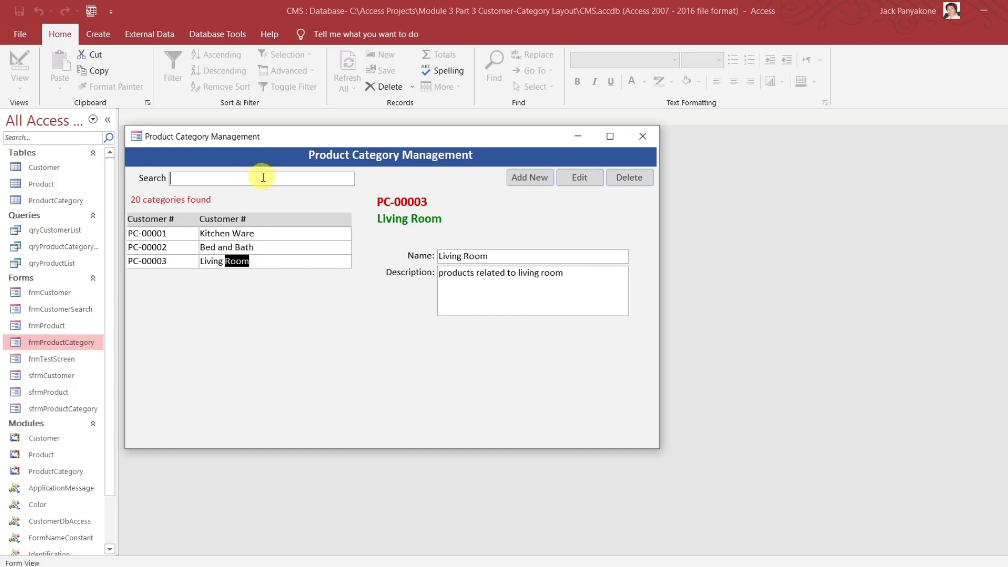
Test the category search with "k", "b", "01" and "002", clearing the Search box at the end
type("k")
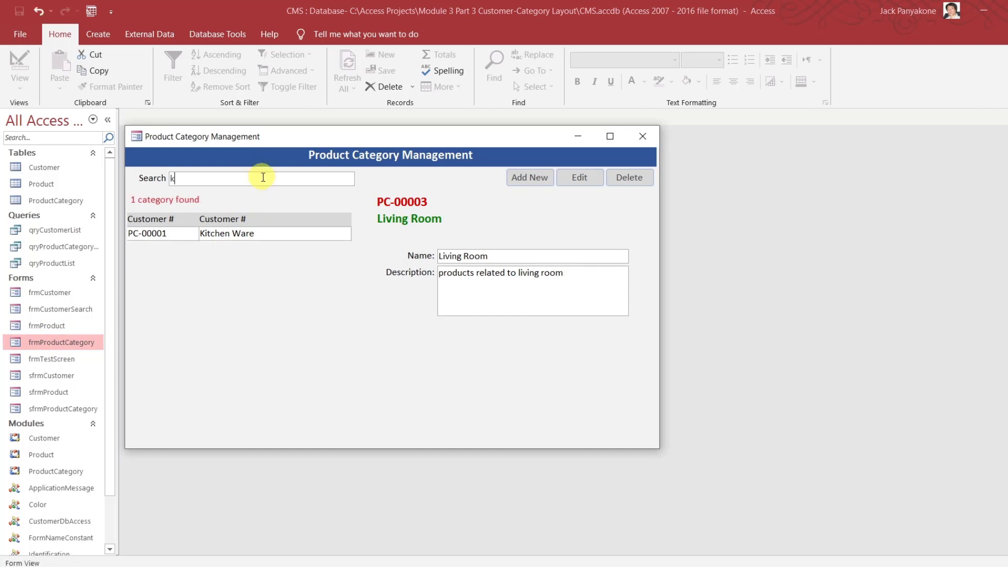
key("BackSpace")
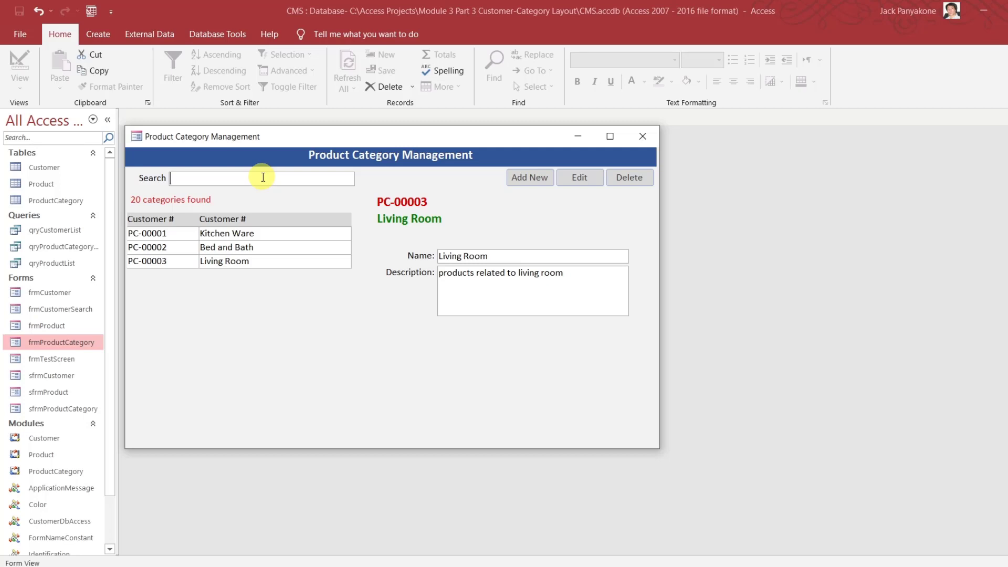
type("b")
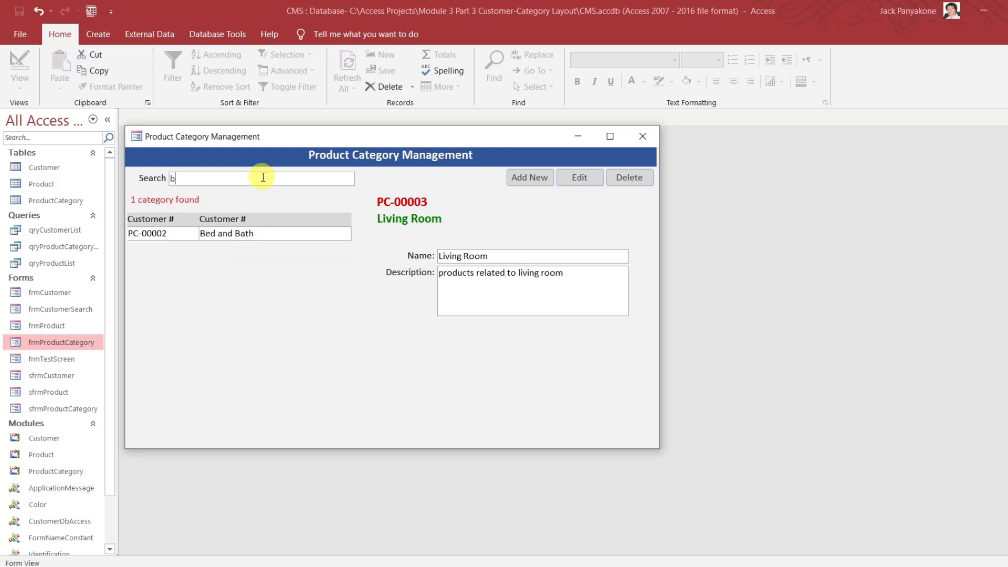
key("BackSpace")
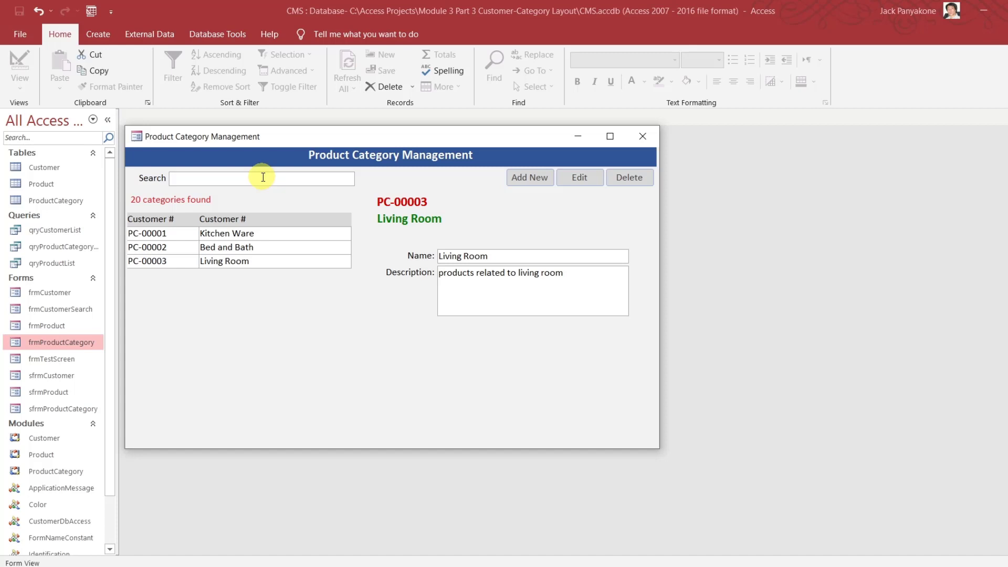
type("01")
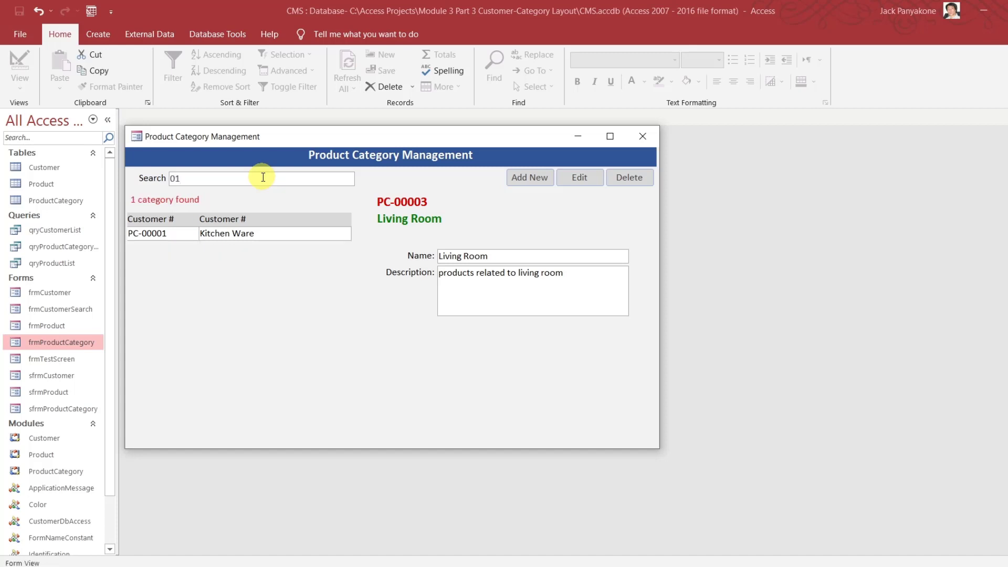
key("BackSpace")
type("02")
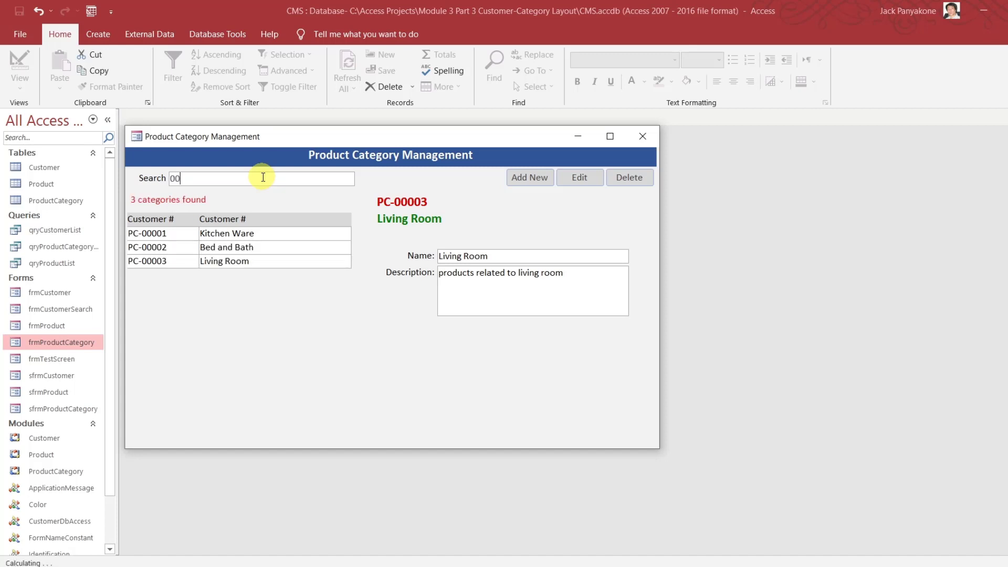
key("BackSpace")
key("BackSpace")
key("BackSpace")
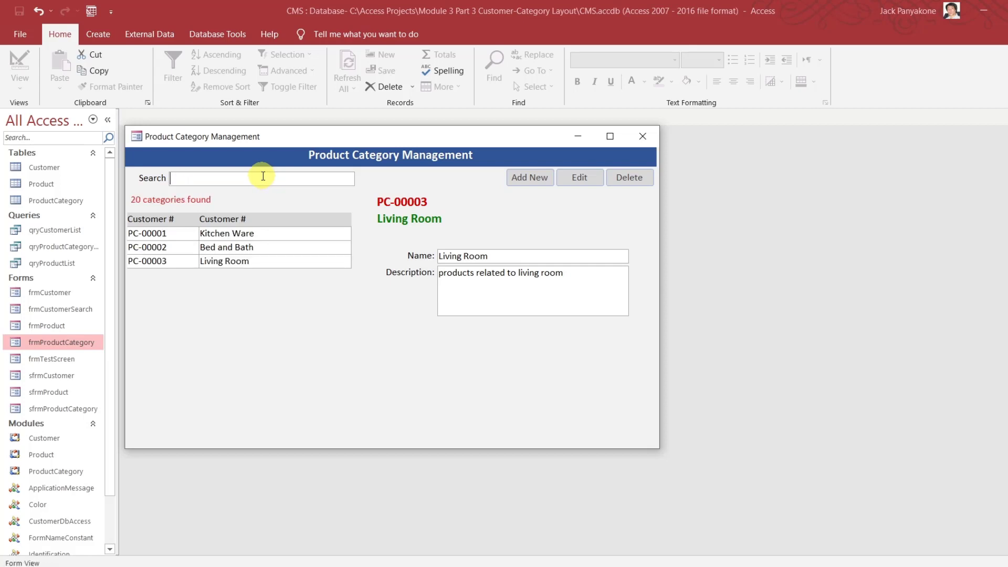
Test the category search with "wa", "bv" and "ba", emptying the Search box after each term
type("wa")
key("BackSpace")
key("BackSpace")
type("xyz")
key("BackSpace")
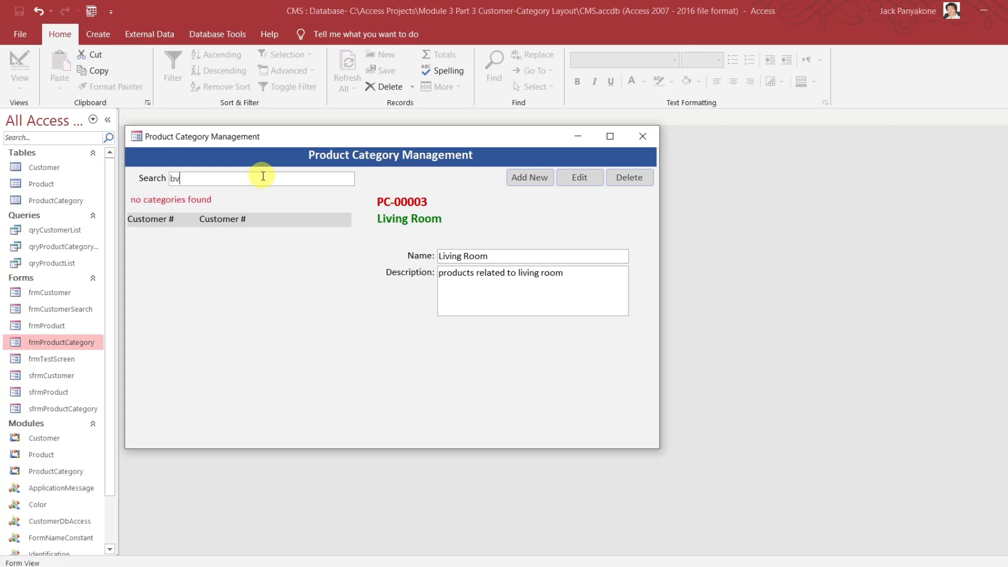
key("BackSpace")
key("BackSpace")
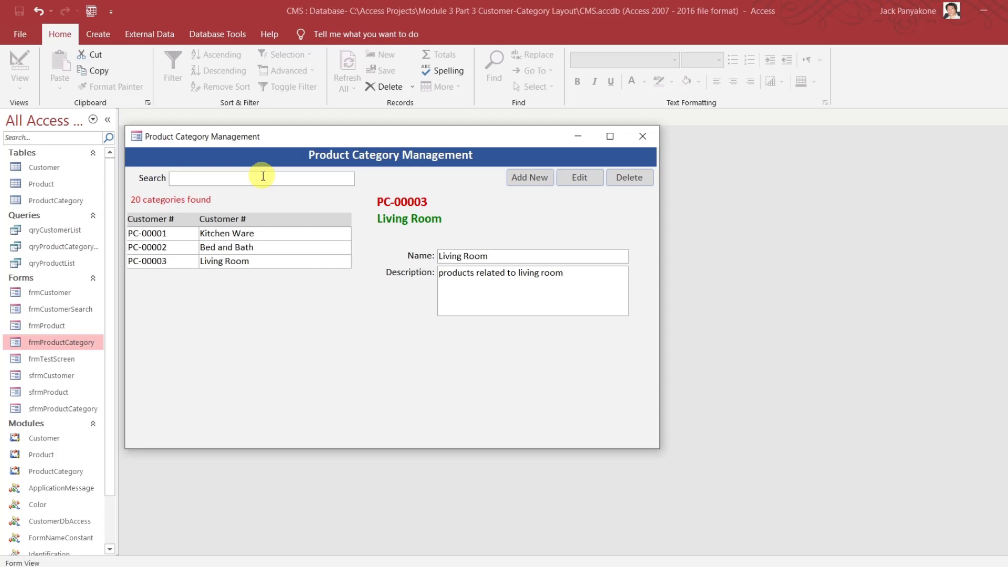
type("ba")
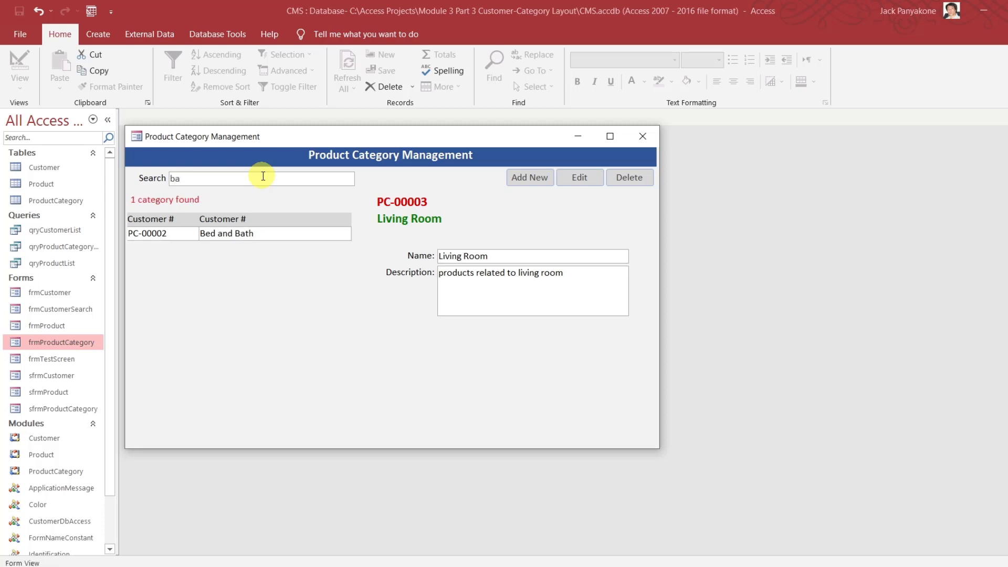
key("BackSpace")
key("BackSpace")
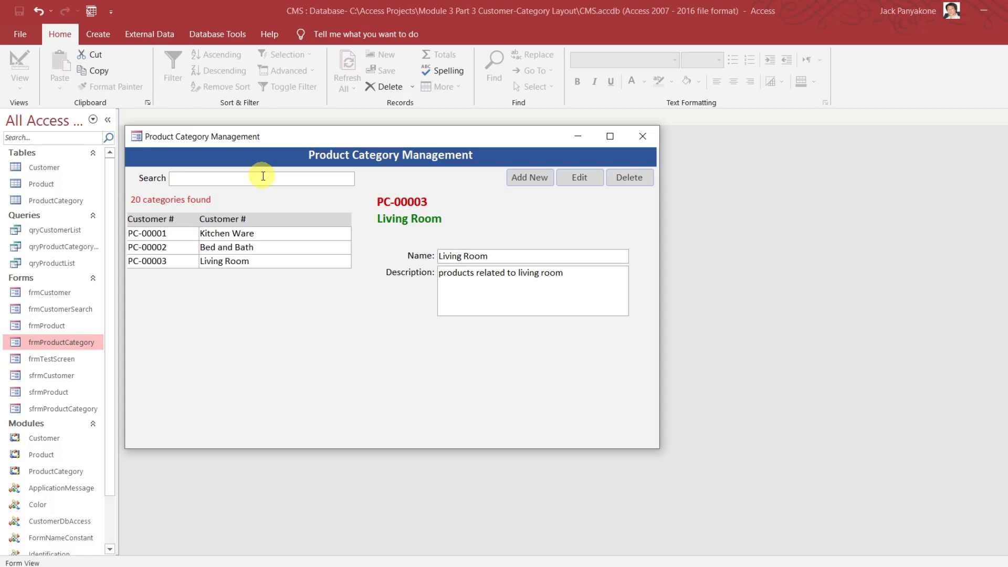
Load the Bed and Bath category, put it in edit mode, save it without changes, and close the form
double_click(326, 248)
left_click(584, 180)
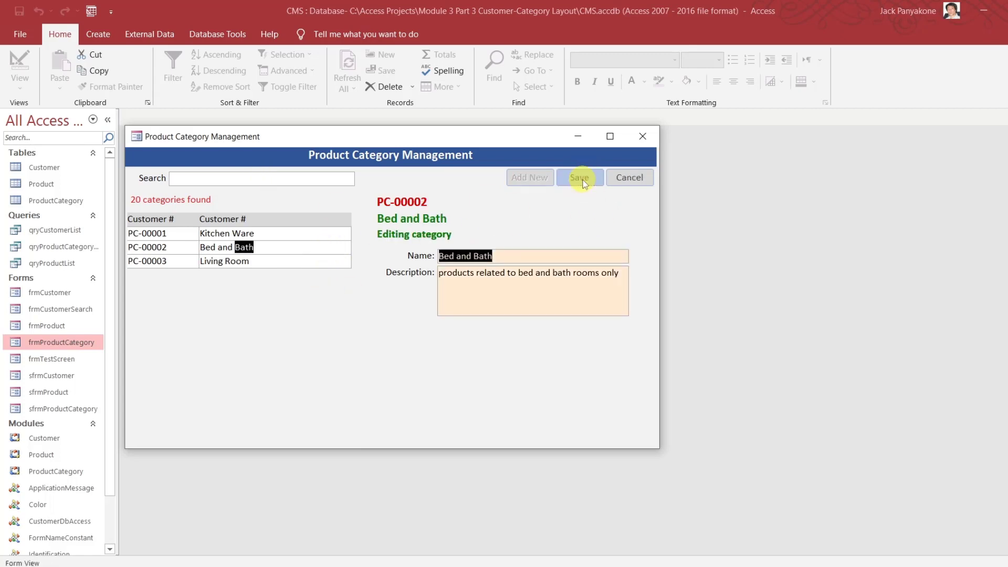
left_click(581, 178)
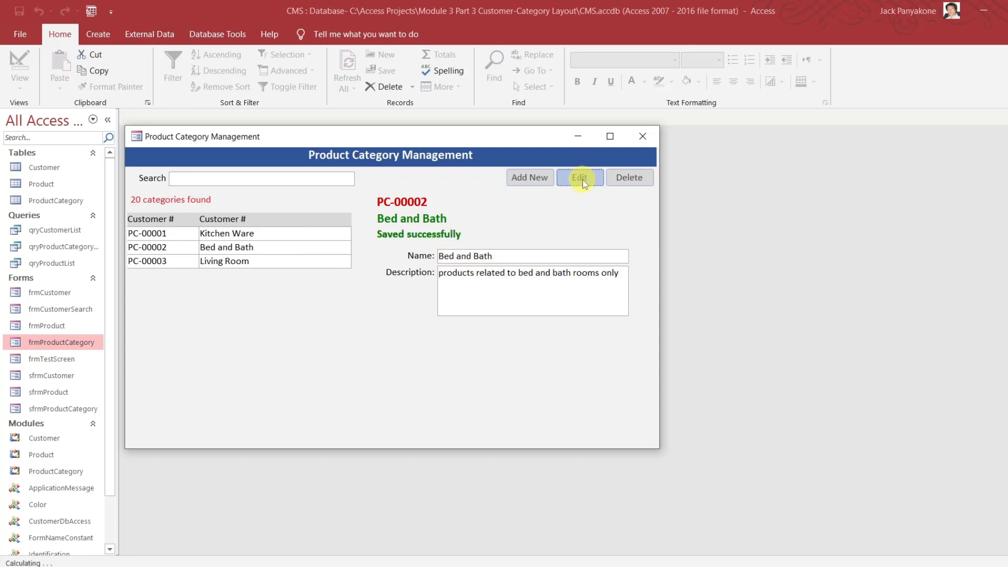
left_click(653, 134)
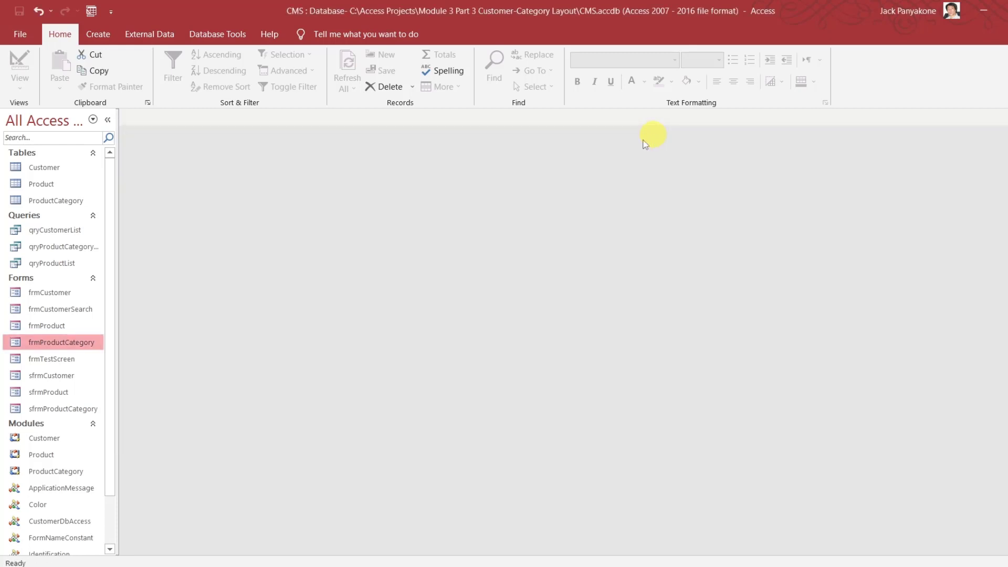
Open frmCustomer and frmProduct one after the other to review their layouts, closing each form again
left_click(63, 297)
double_click(63, 297)
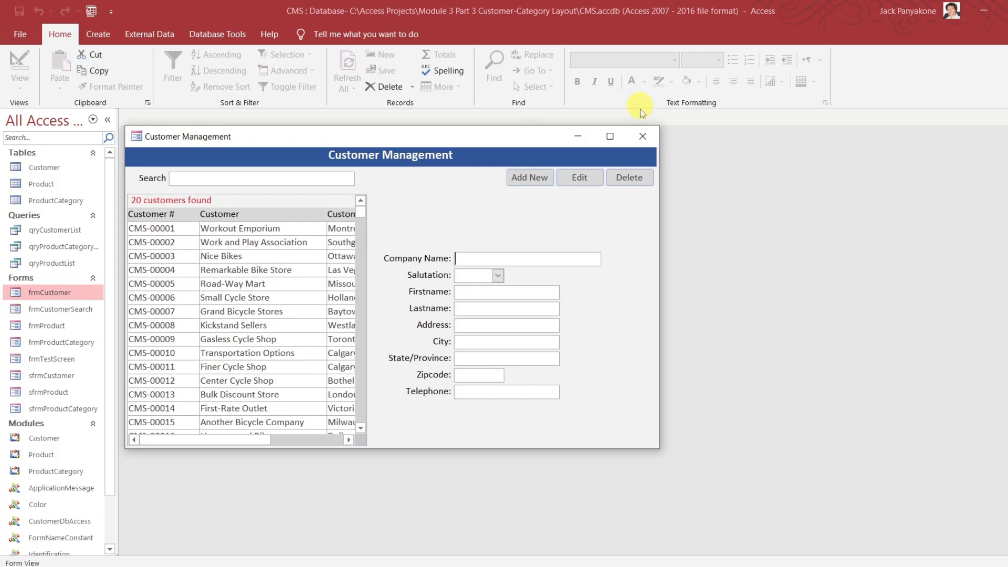
left_click(647, 134)
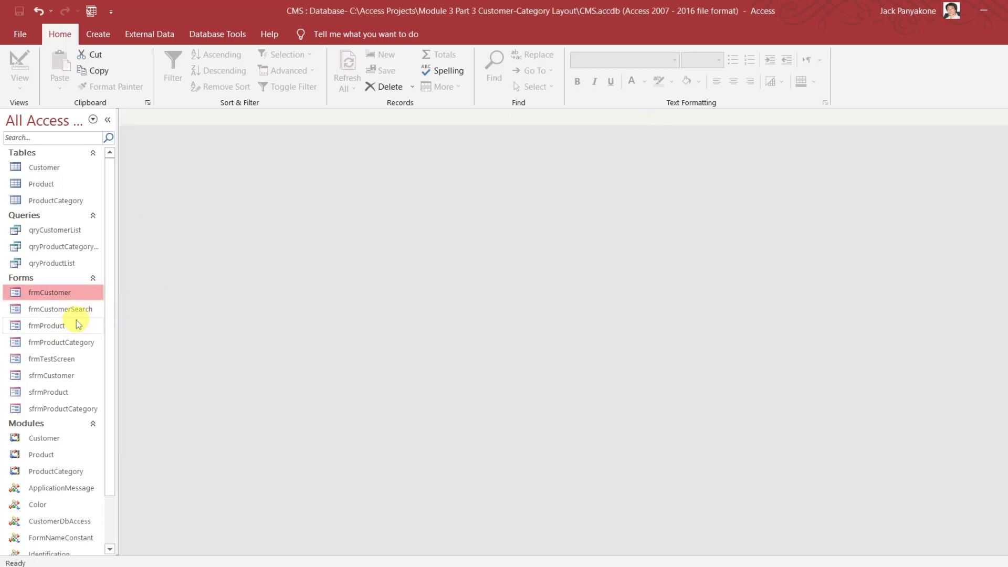
left_click(62, 327)
double_click(62, 328)
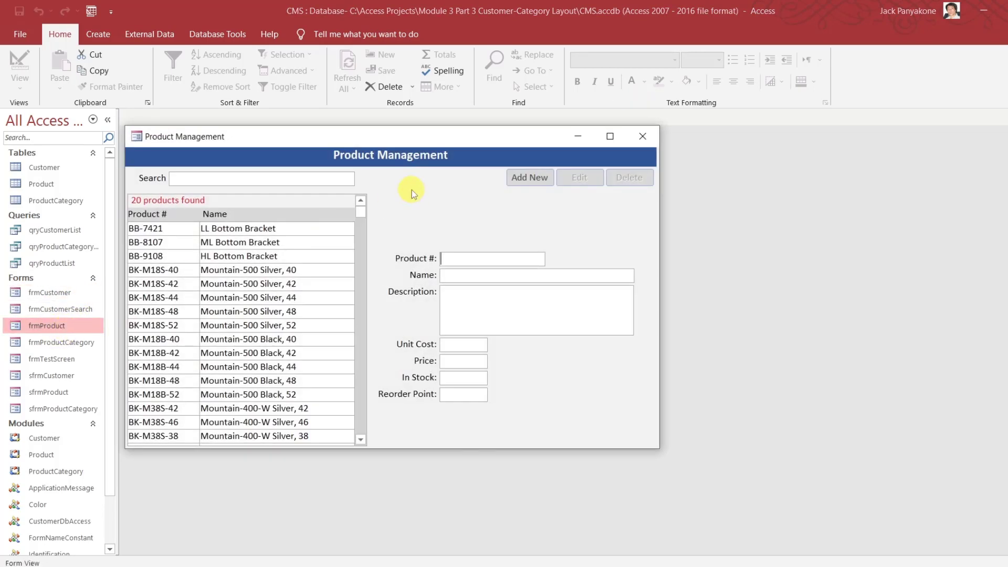
left_click(648, 131)
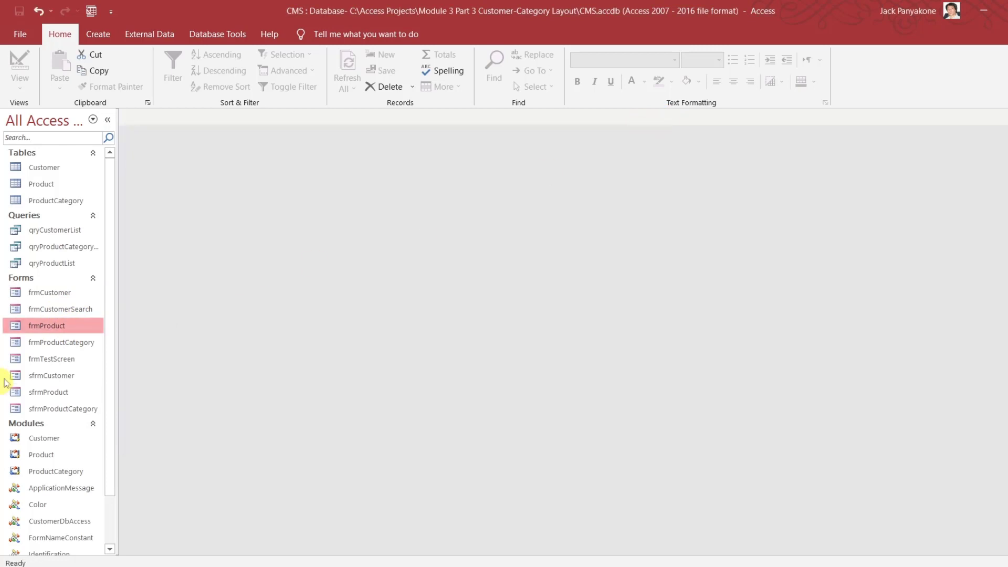
Reopen frmProductCategory, load the details of each listed category to check the display, and close the form
double_click(85, 342)
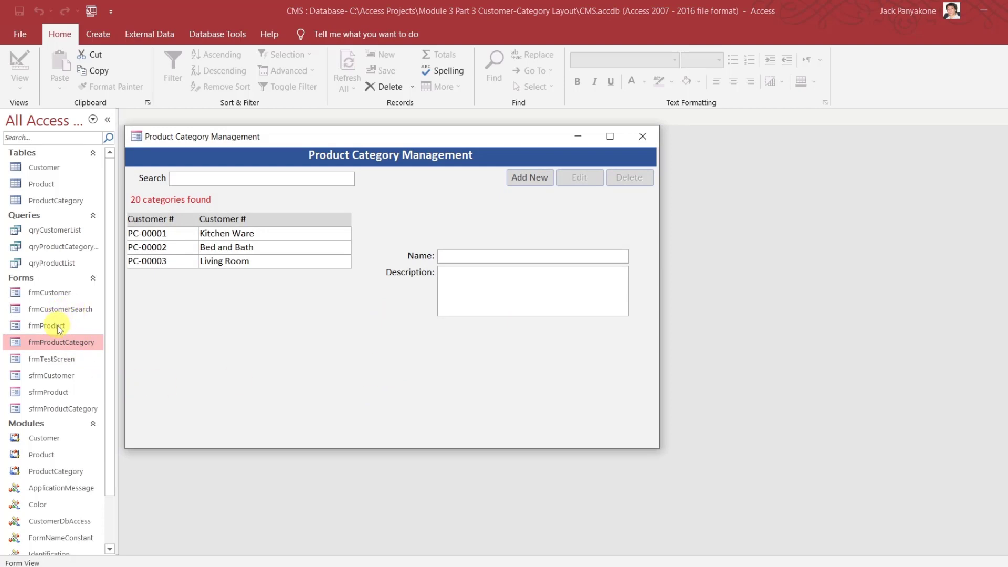
double_click(283, 227)
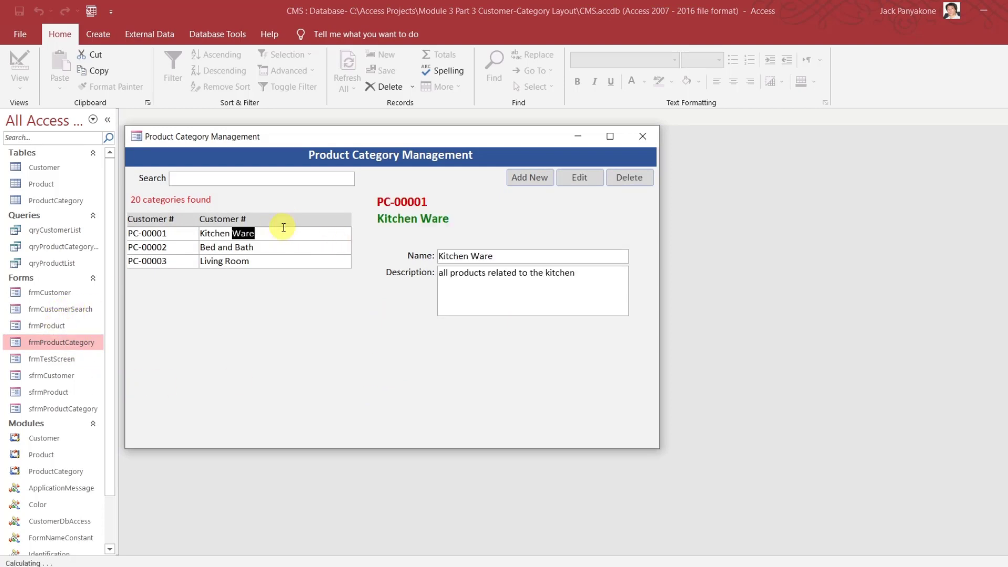
double_click(273, 257)
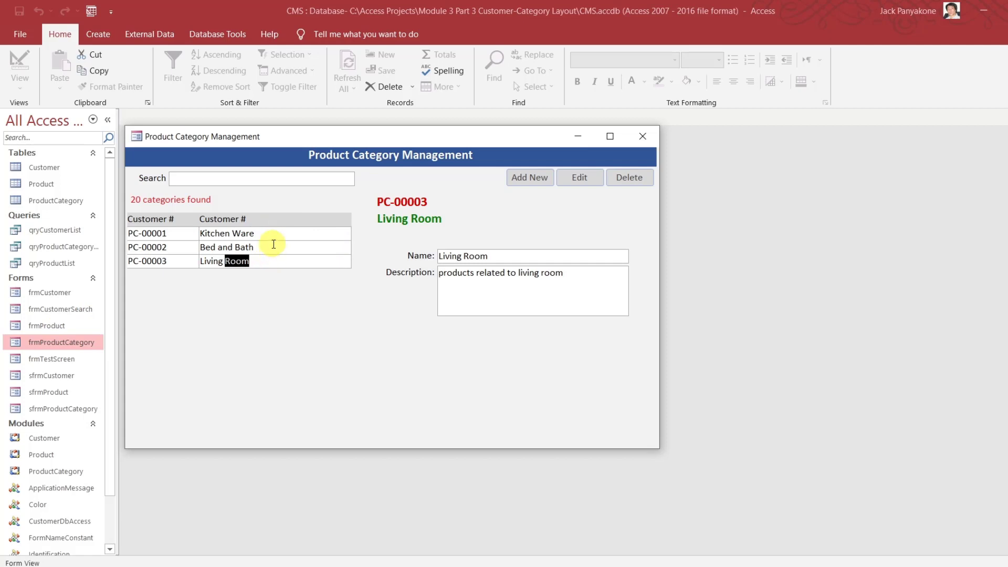
double_click(272, 244)
double_click(273, 238)
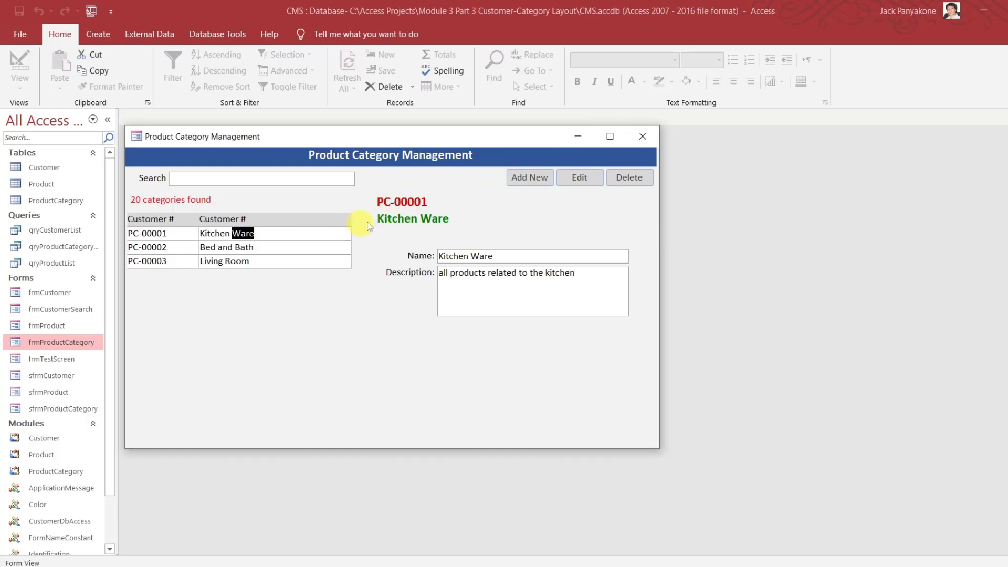
left_click(645, 141)
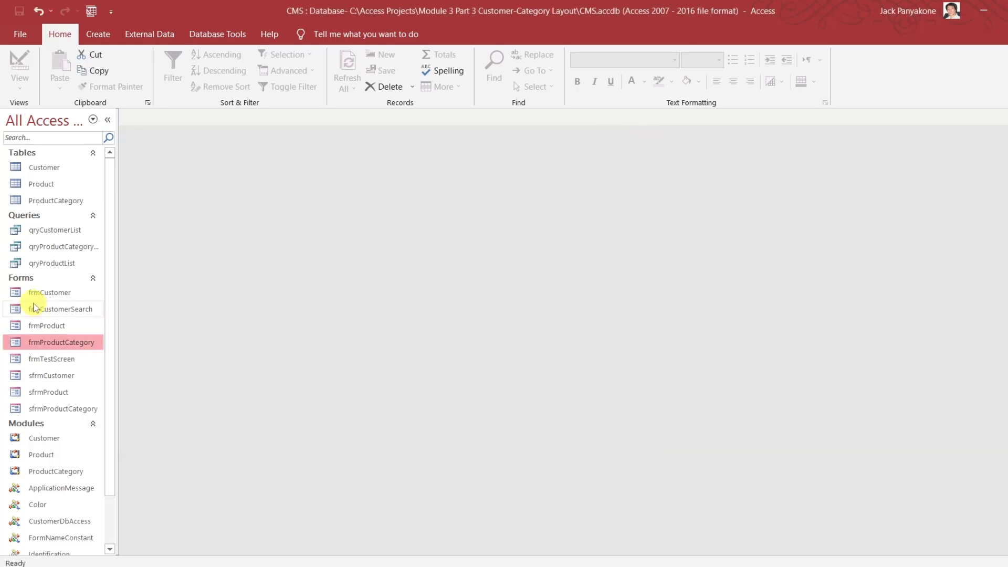
Open frmCustomer, load the Remarkable Bike Store record to review the heading labels, and close the form
double_click(47, 296)
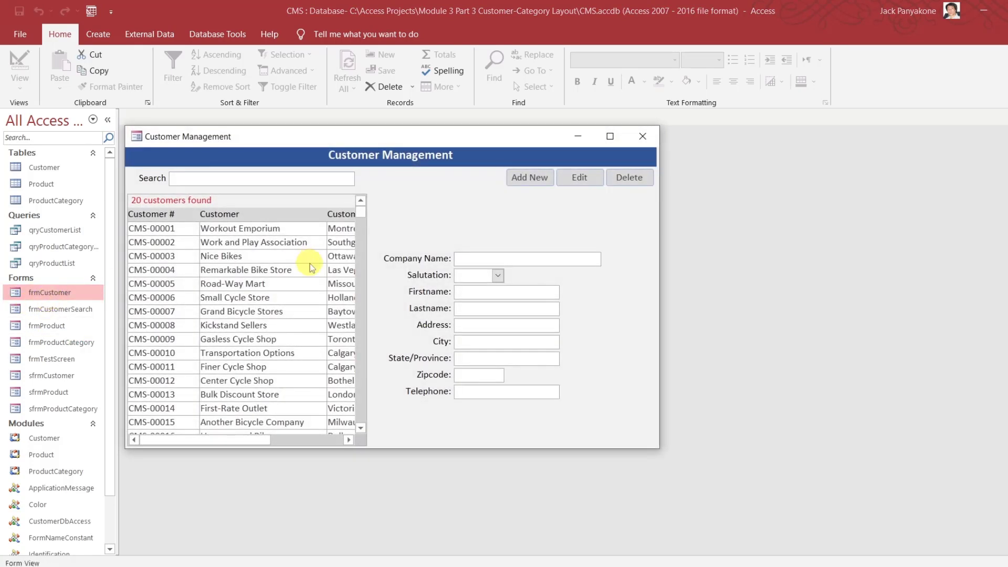
left_click(311, 268)
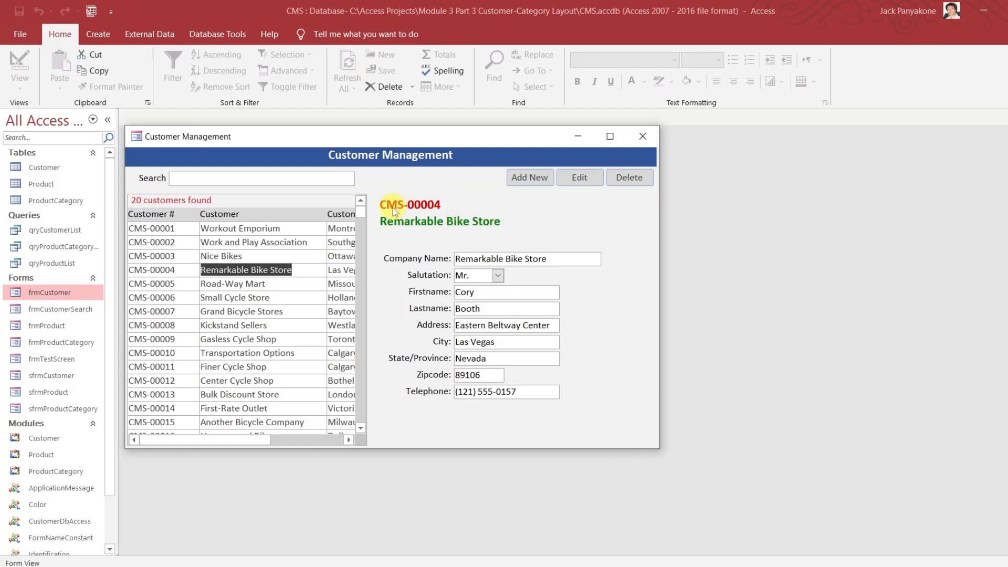
left_click(73, 346)
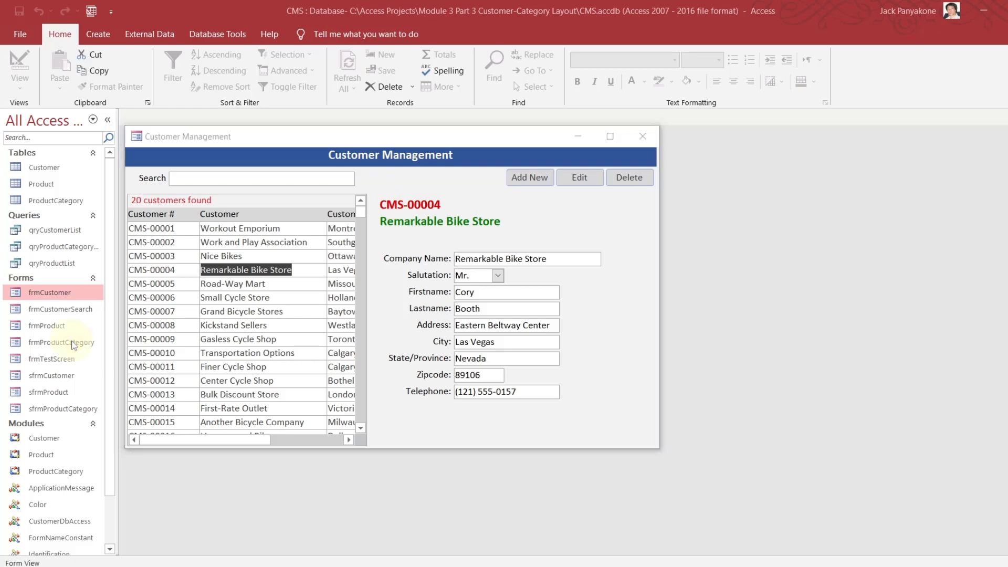
left_click(645, 135)
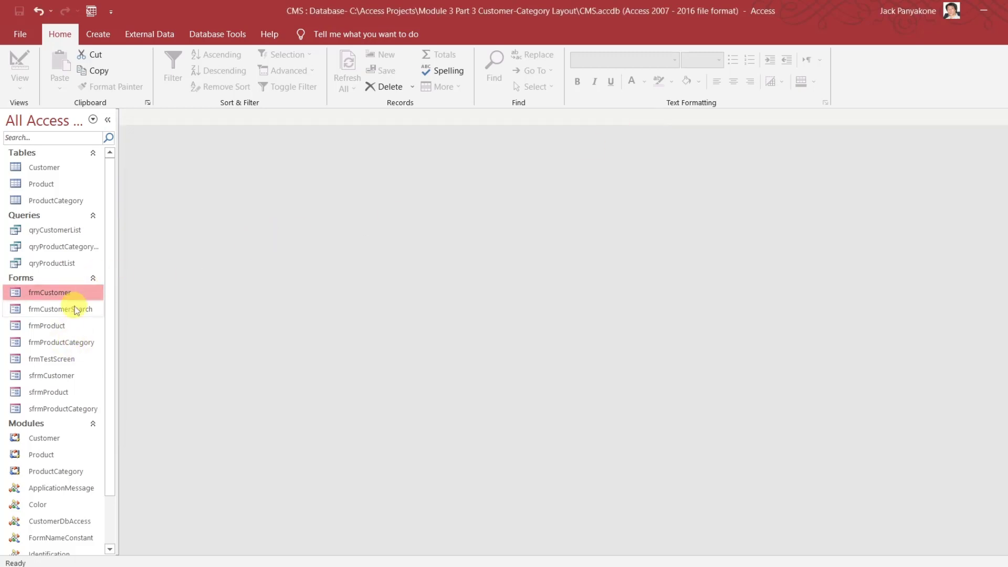
Open frmProduct and load the details of the Mountain-500 Silver, 42 product
double_click(61, 331)
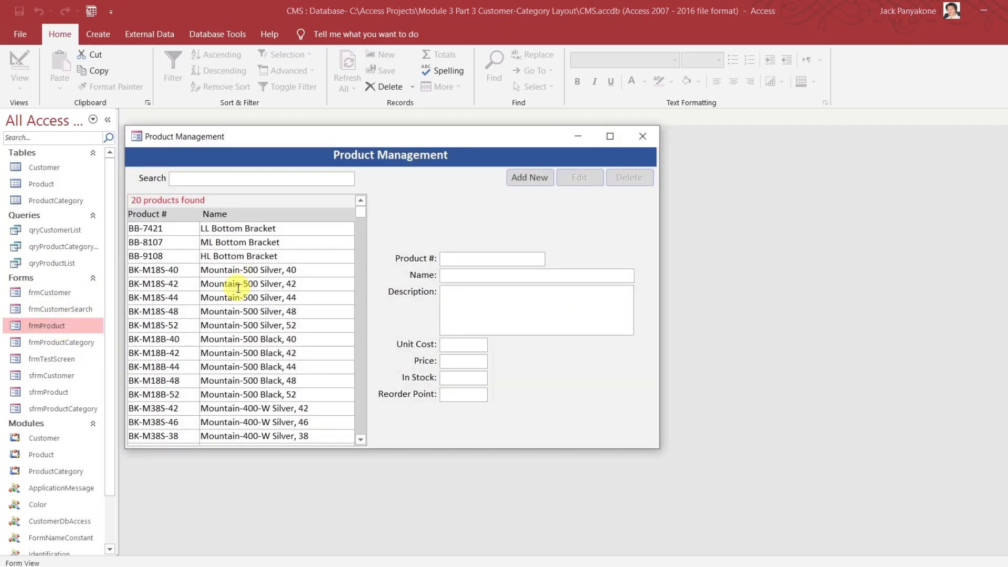
left_click(238, 286)
double_click(238, 286)
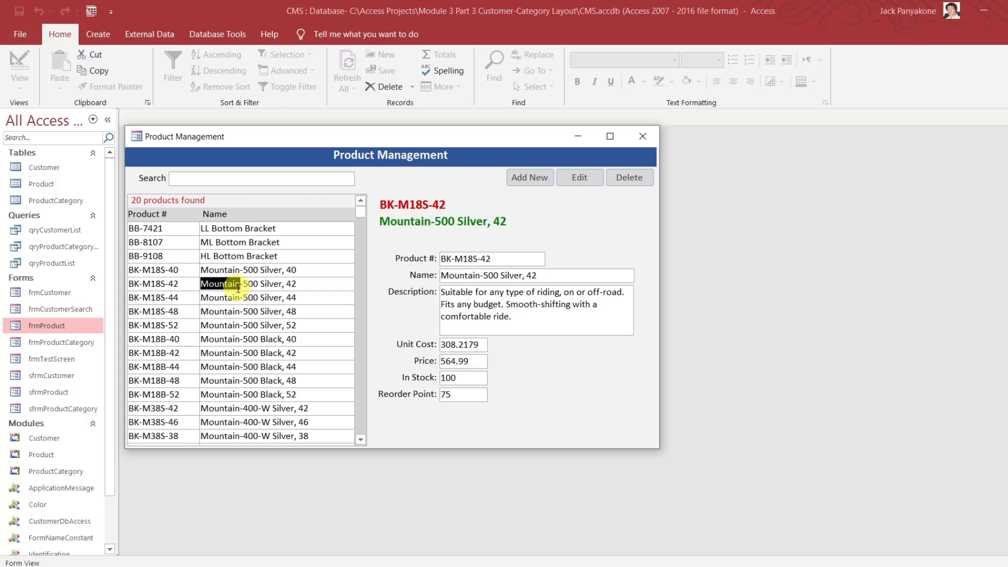
In frmProduct's Design View, draw a rectangle about 3.875" by 0.83" around the three heading labels and send it to back
right_click(490, 146)
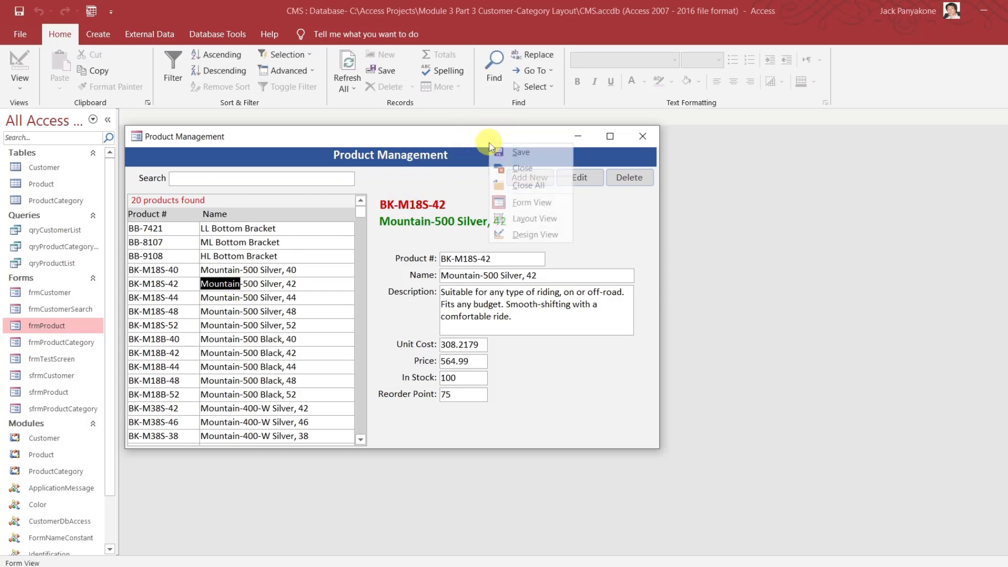
left_click(533, 234)
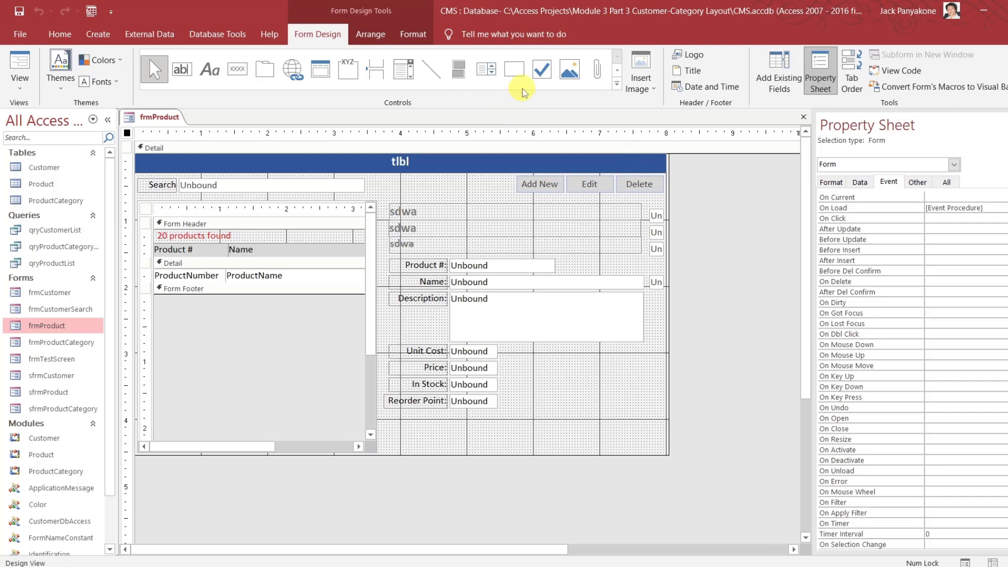
left_click(512, 72)
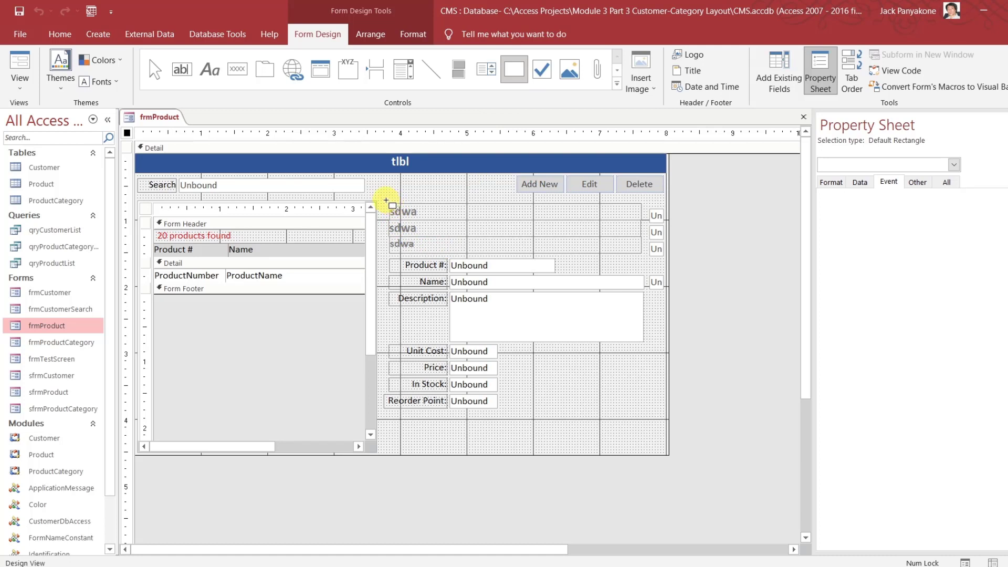
left_click_drag(386, 200, 643, 256)
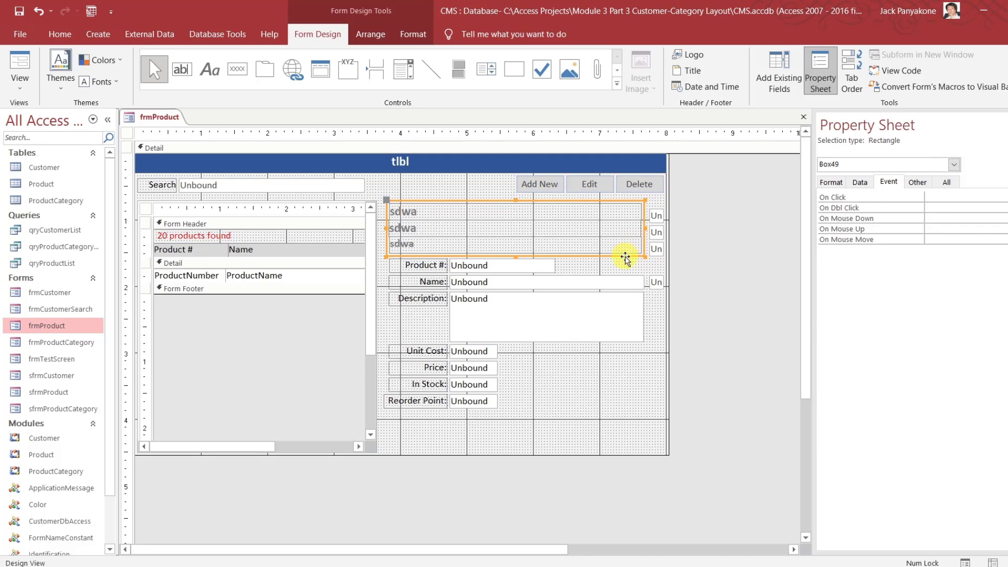
right_click(624, 258)
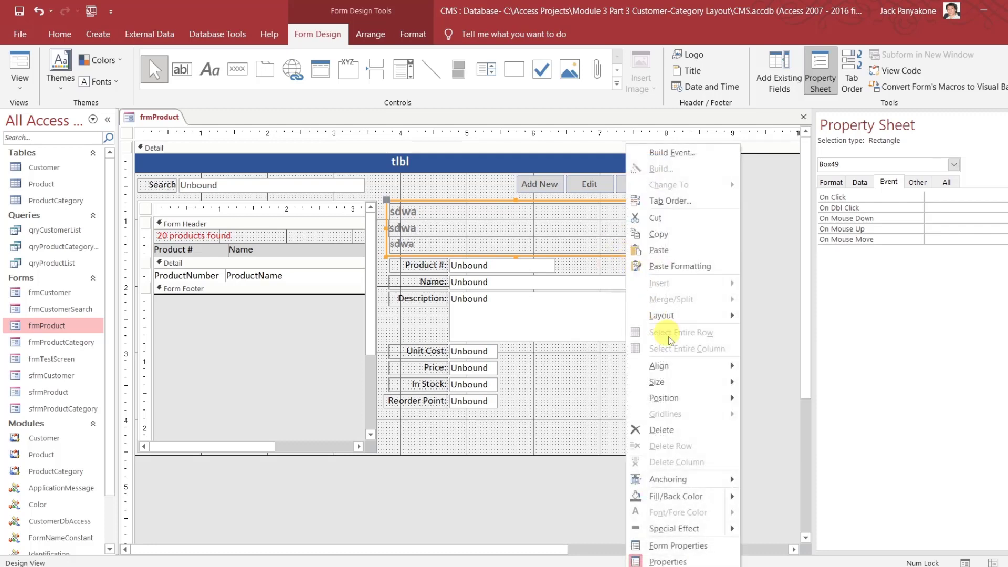
mouse_move(698, 404)
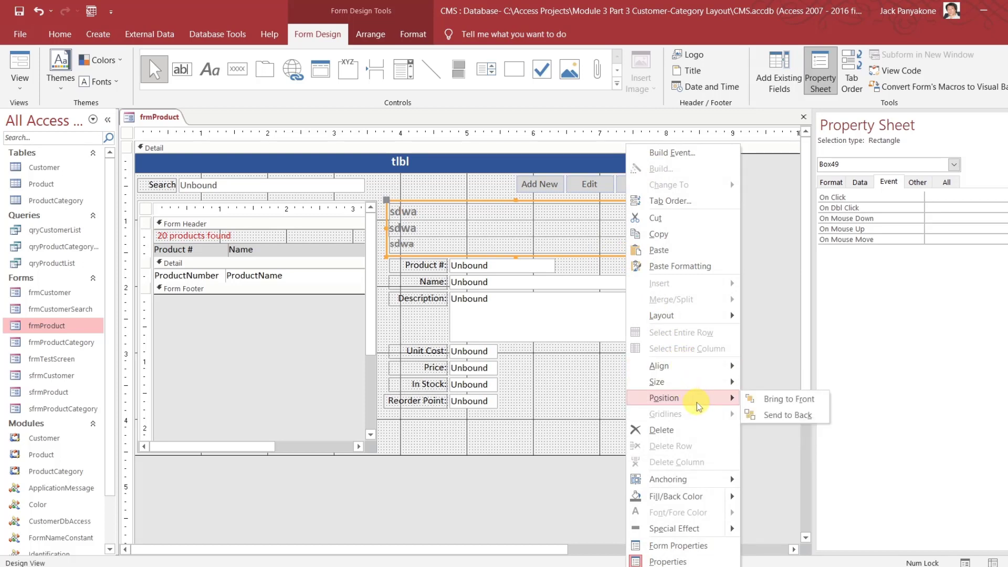
left_click(766, 416)
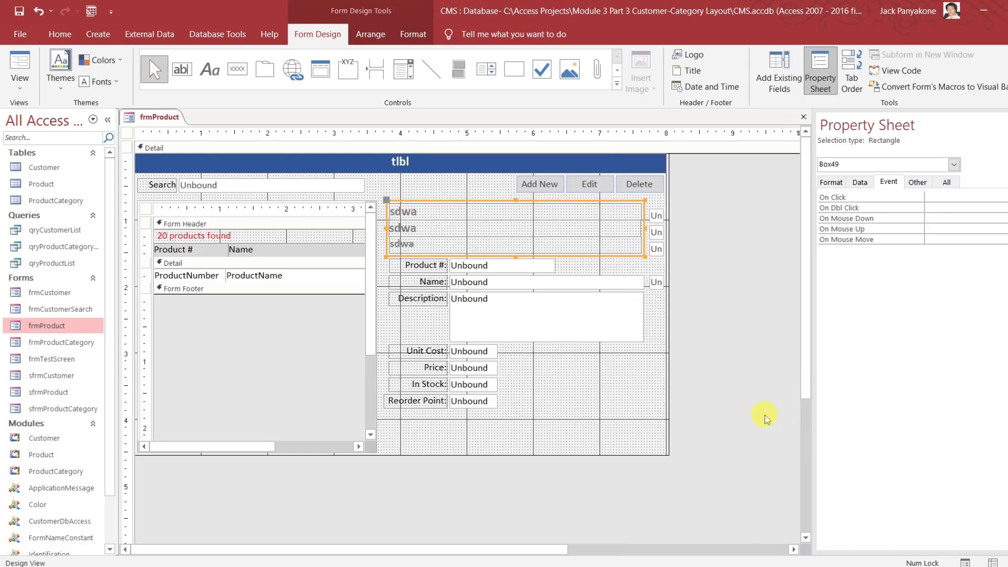
Set the rectangle's Back Color to #000000 and copy the rectangle
left_click(946, 183)
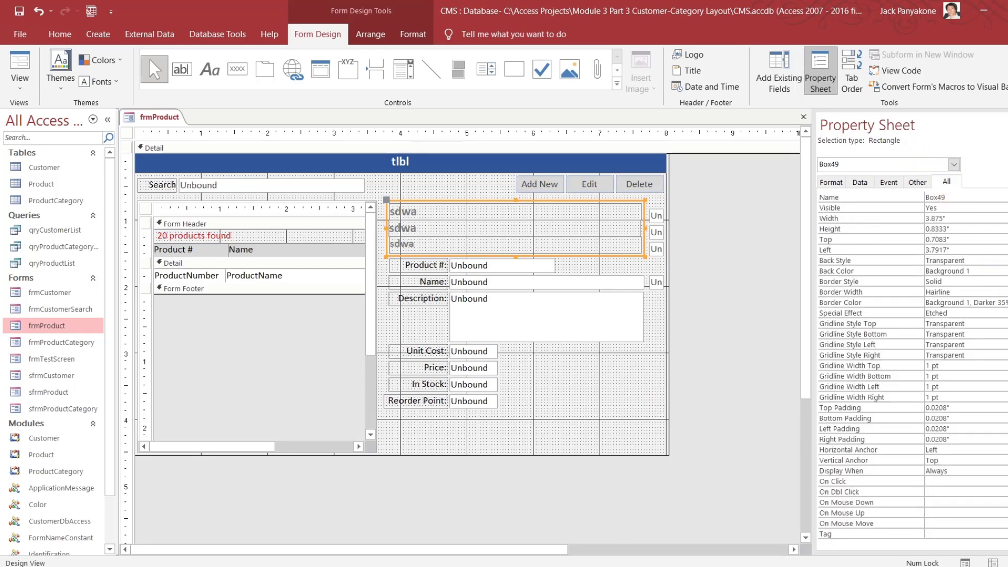
left_click(971, 271)
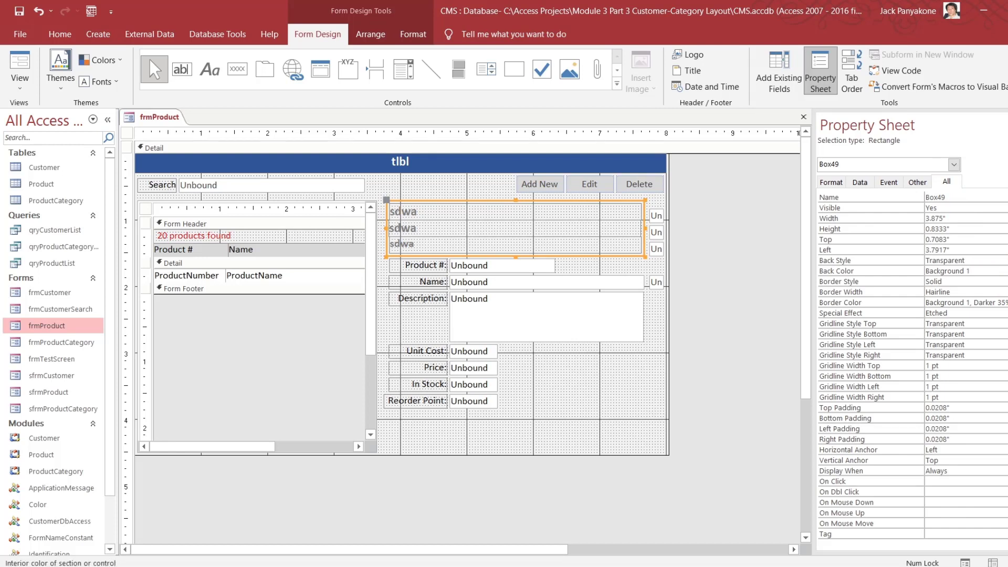
key("BackSpace")
key("BackSpace")
key("BackSpace")
key("BackSpace")
key("BackSpace")
key("BackSpace")
key("BackSpace")
key("BackSpace")
key("BackSpace")
key("BackSpace")
key("BackSpace")
key("BackSpace")
type("#")
type("00")
key("Return")
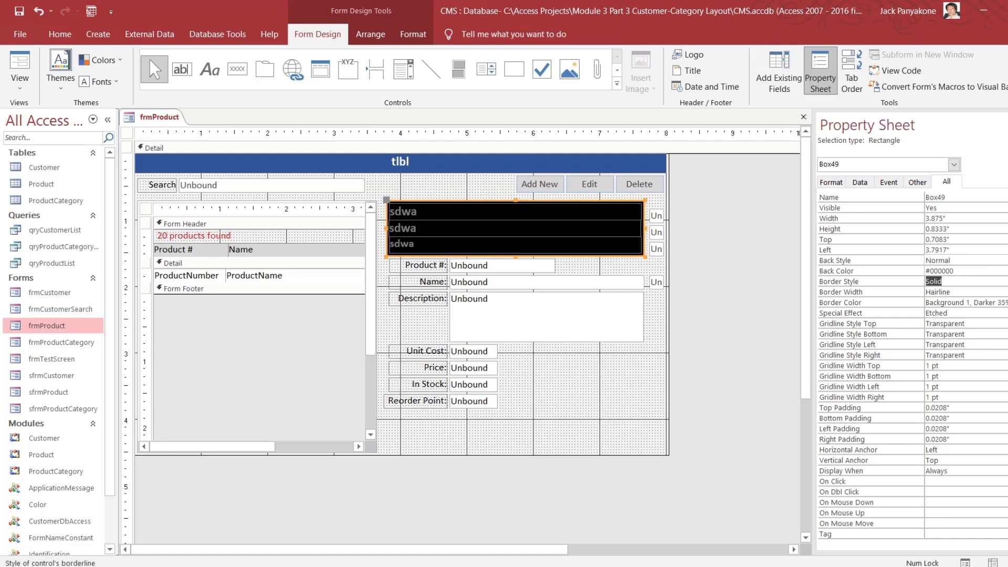
right_click(618, 257)
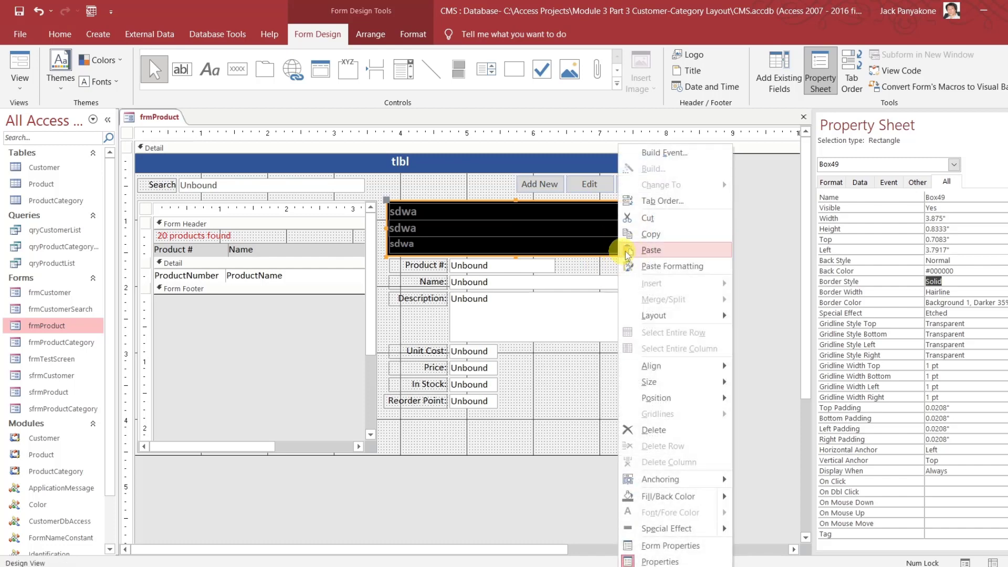
left_click(657, 238)
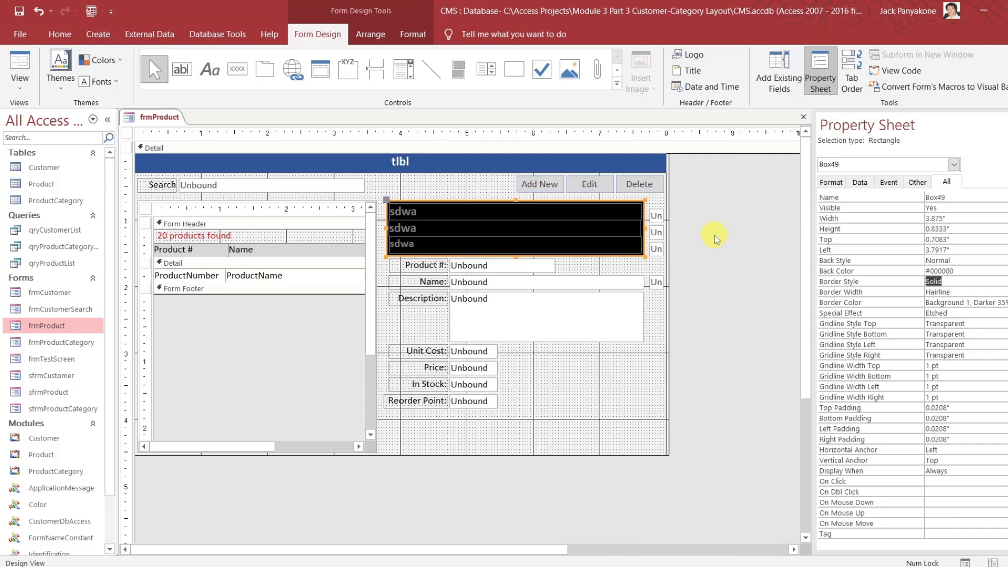
left_click(714, 238)
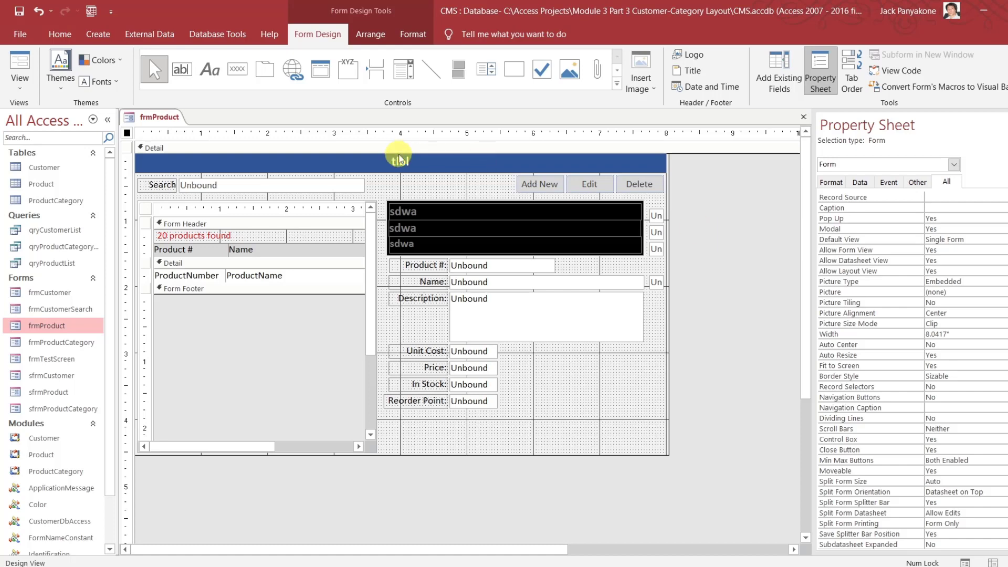
Test frmProduct in Form View by loading Mountain-500 Silver, 48 and Mountain-500 Black, 42, then start editing the latter and cancel
left_click(18, 59)
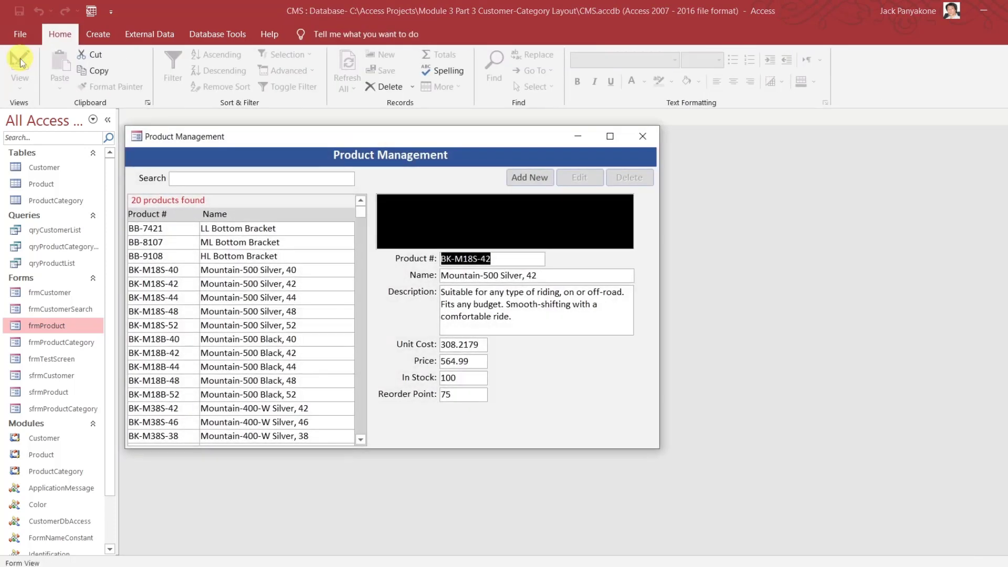
double_click(283, 289)
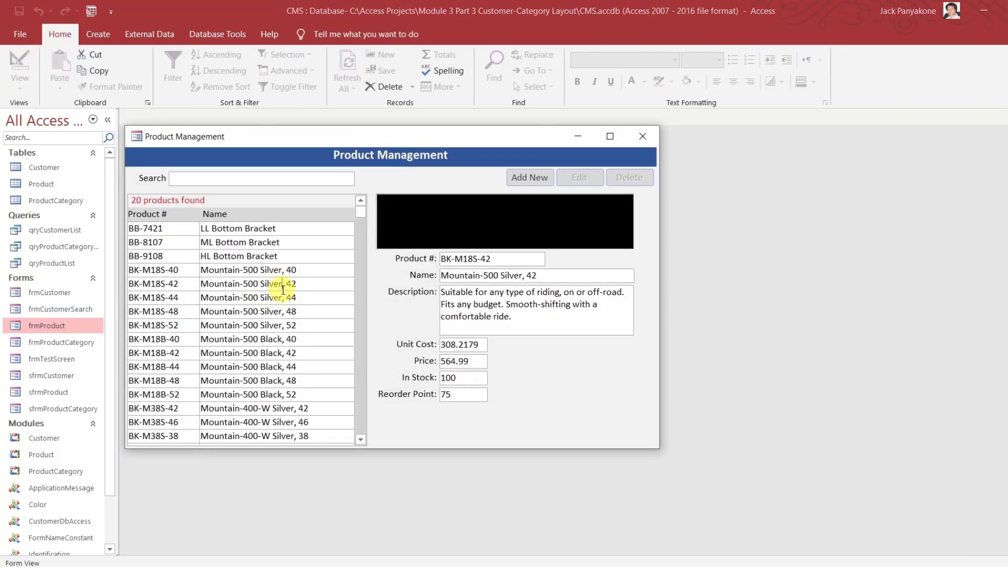
double_click(278, 313)
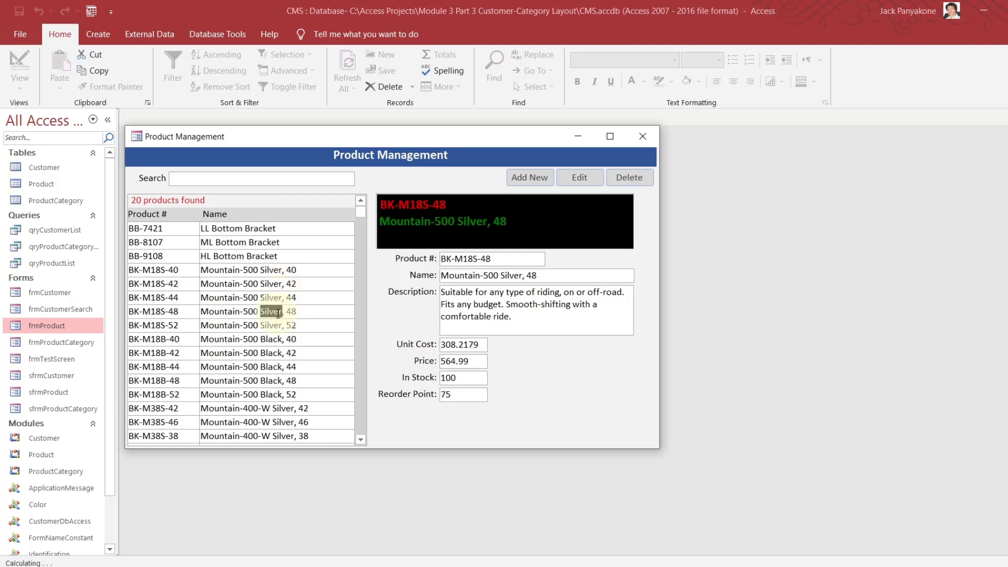
double_click(276, 351)
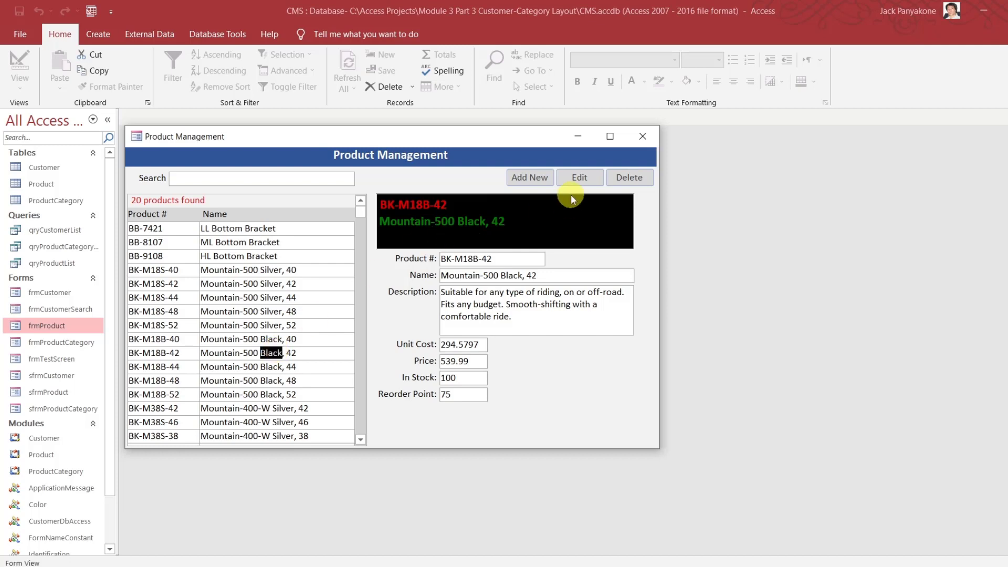
left_click(580, 177)
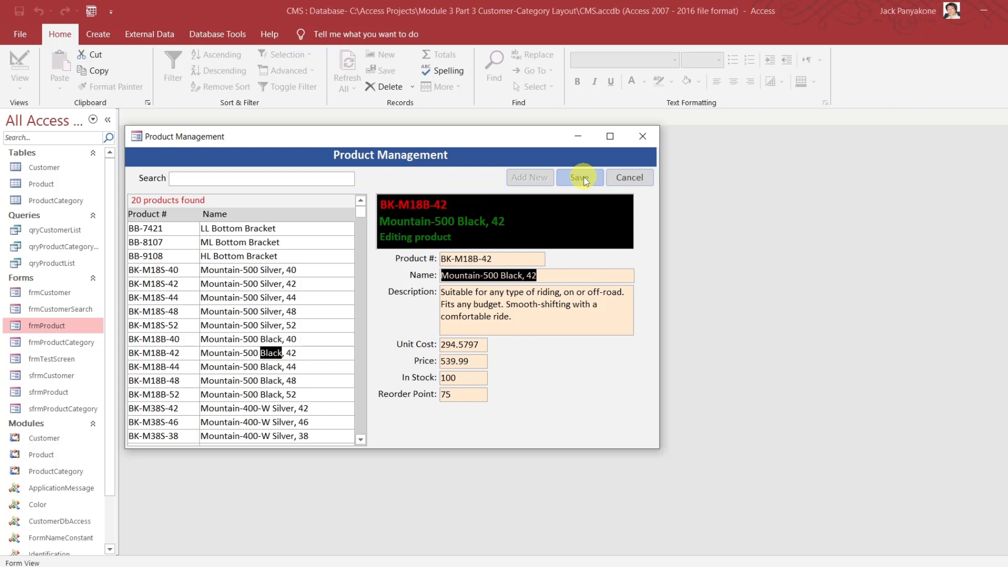
left_click(631, 179)
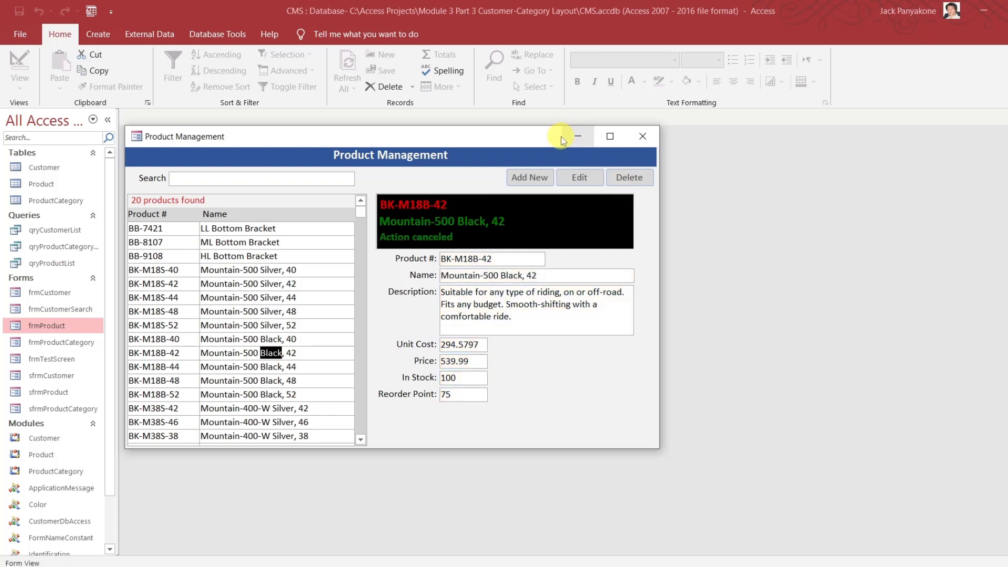
Switch frmProduct to Design View and open its VBA code module
right_click(536, 139)
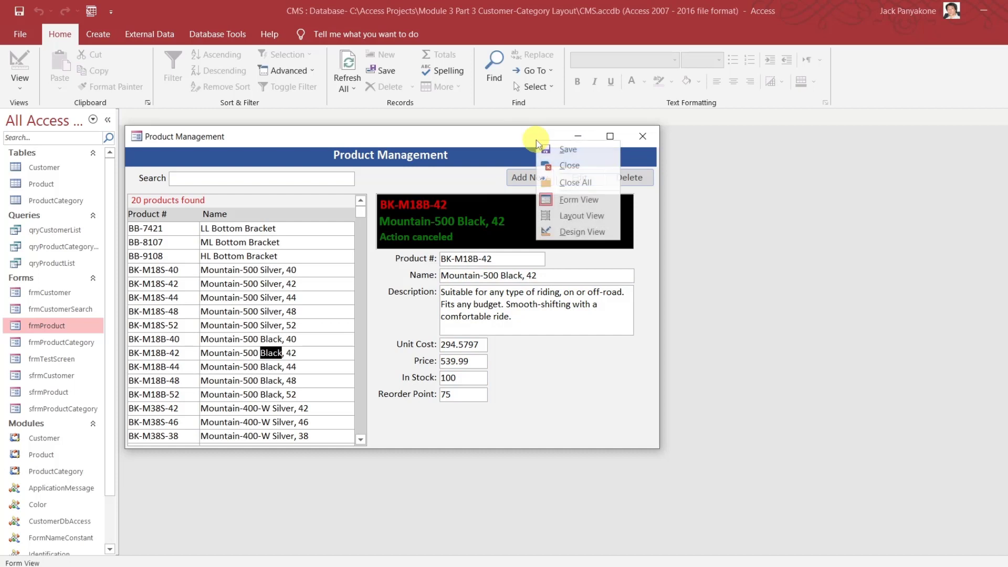
left_click(565, 232)
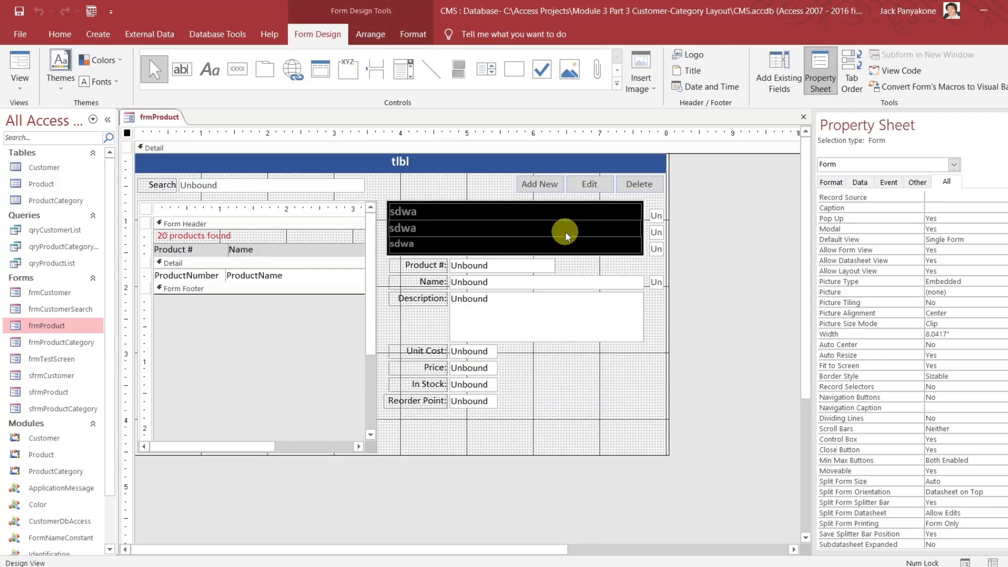
left_click(903, 73)
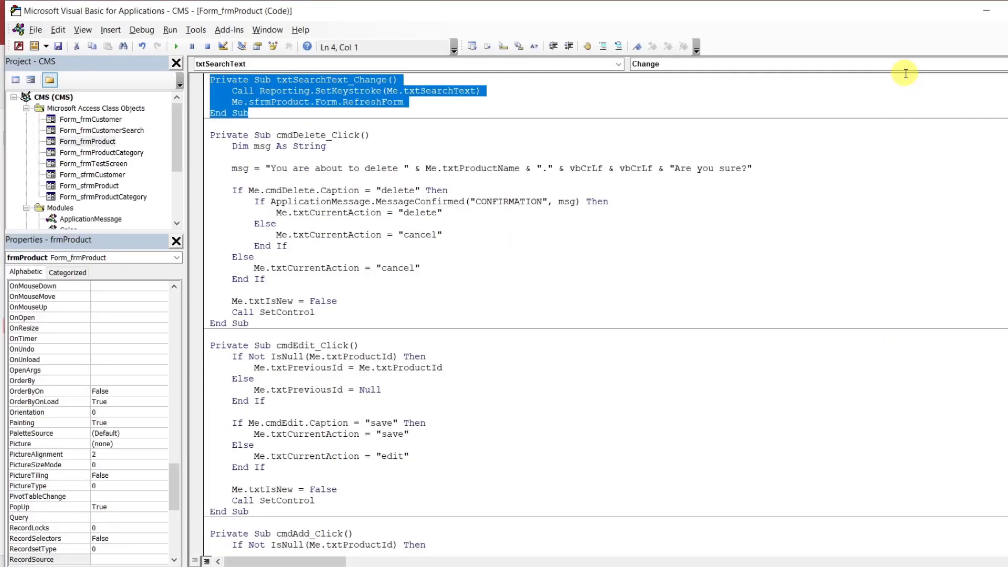
Look through frmProduct's procedures, from cmdDelete_Click to EntriesValidated, for the code that sets the heading labels' colors
left_click(795, 224)
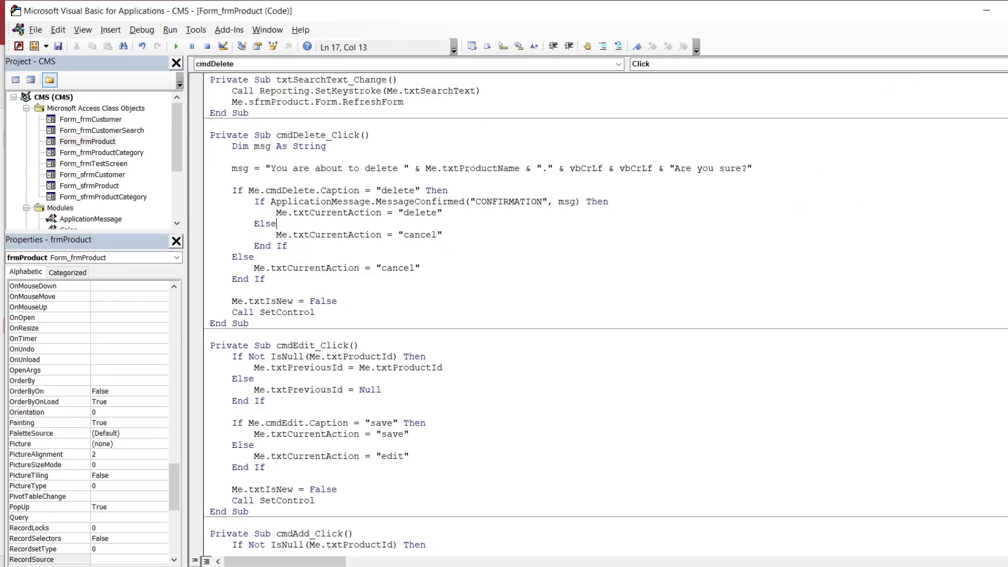
scroll(603, 315, "down", 12)
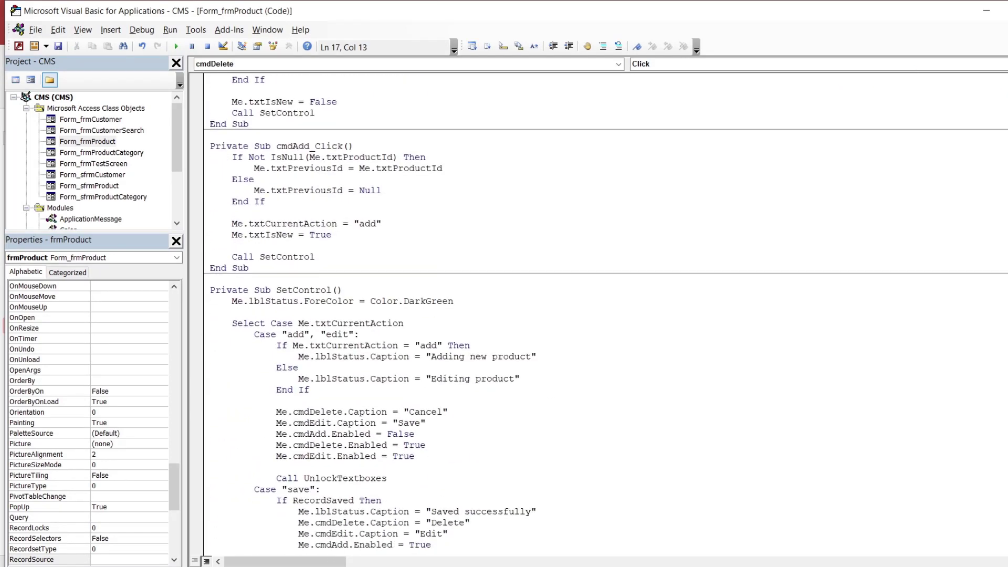
scroll(603, 315, "down", 4)
scroll(603, 315, "down", 7)
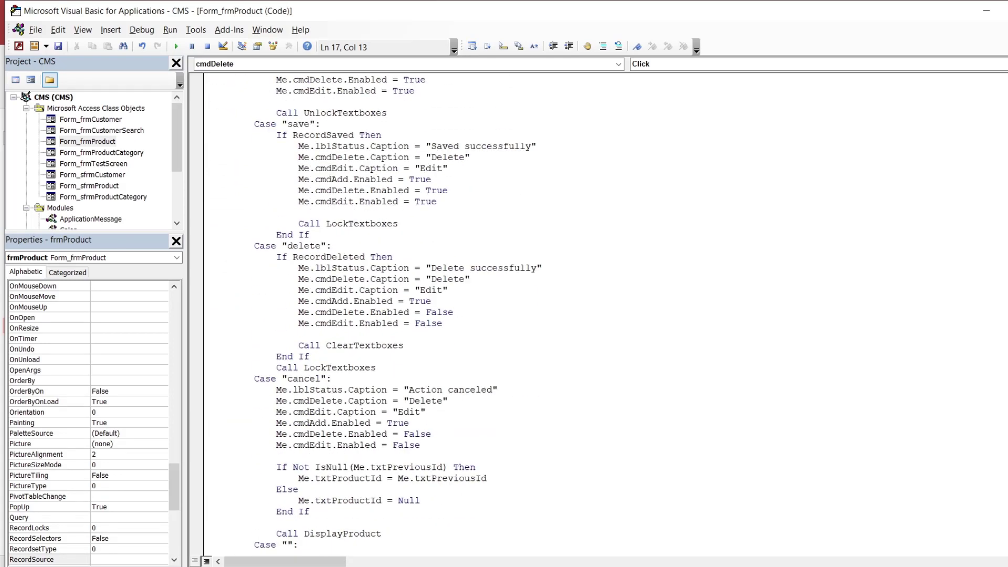
scroll(603, 315, "down", 4)
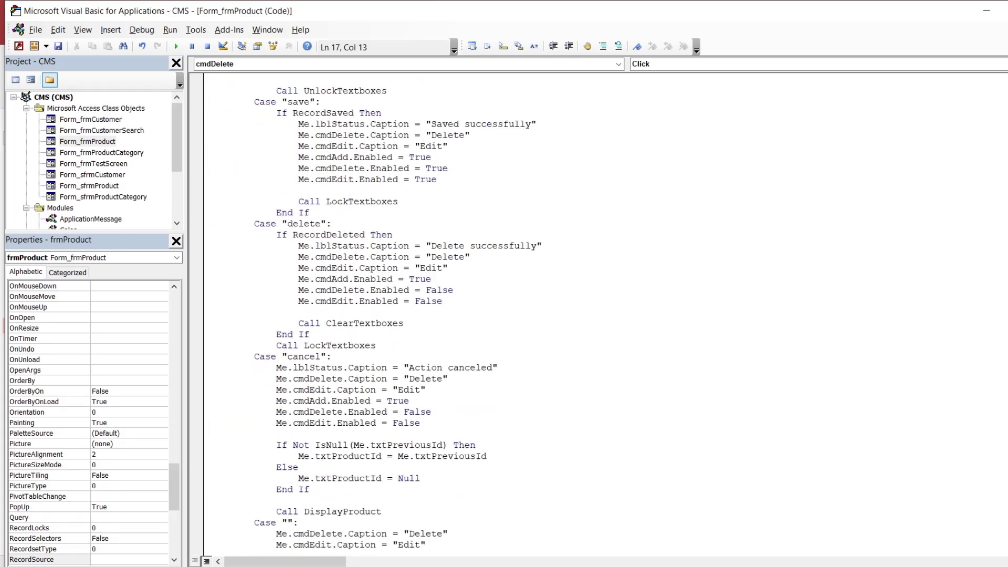
scroll(604, 315, "down", 3)
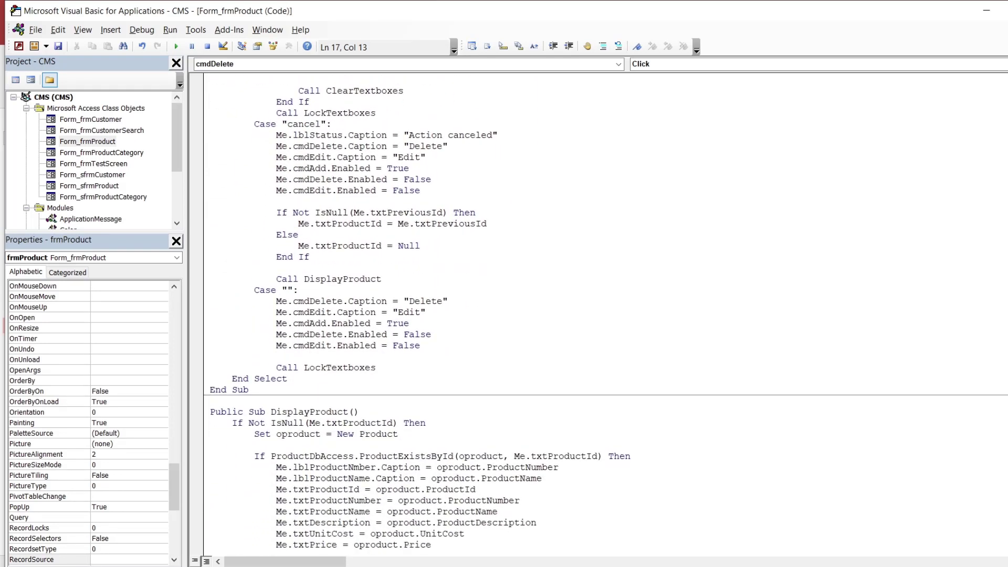
scroll(603, 315, "down", 10)
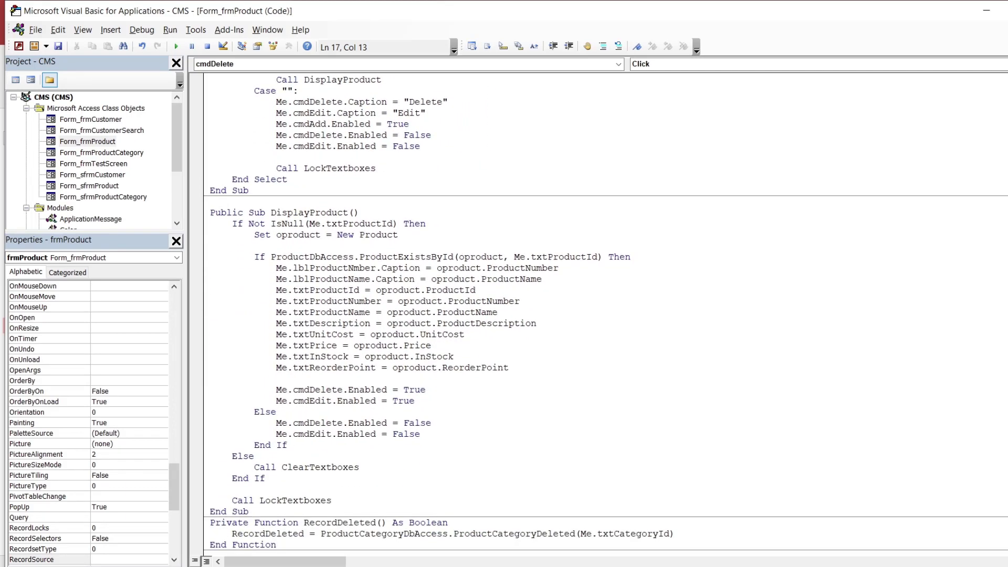
scroll(604, 315, "down", 5)
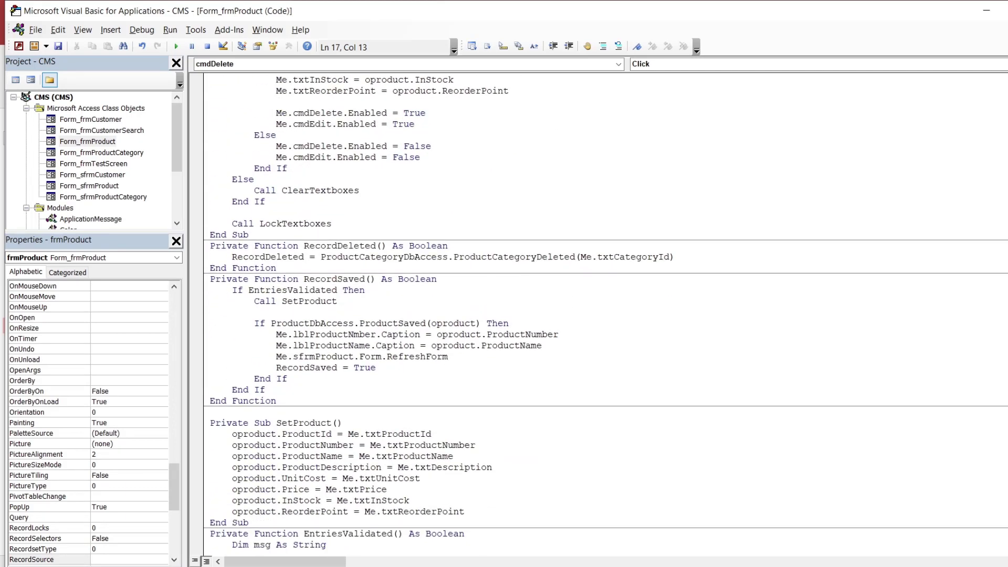
scroll(604, 315, "down", 5)
scroll(603, 315, "down", 12)
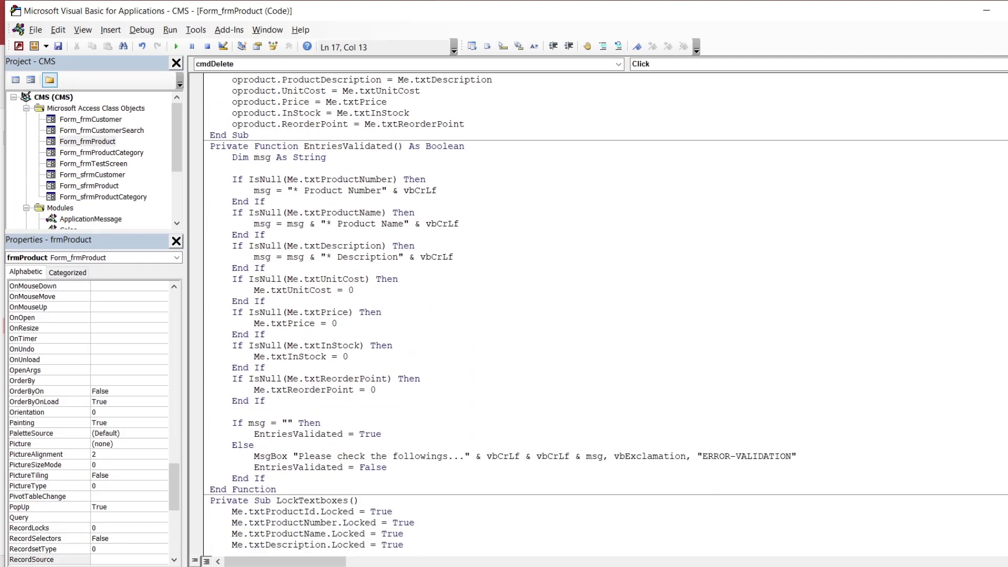
scroll(603, 315, "up", 20)
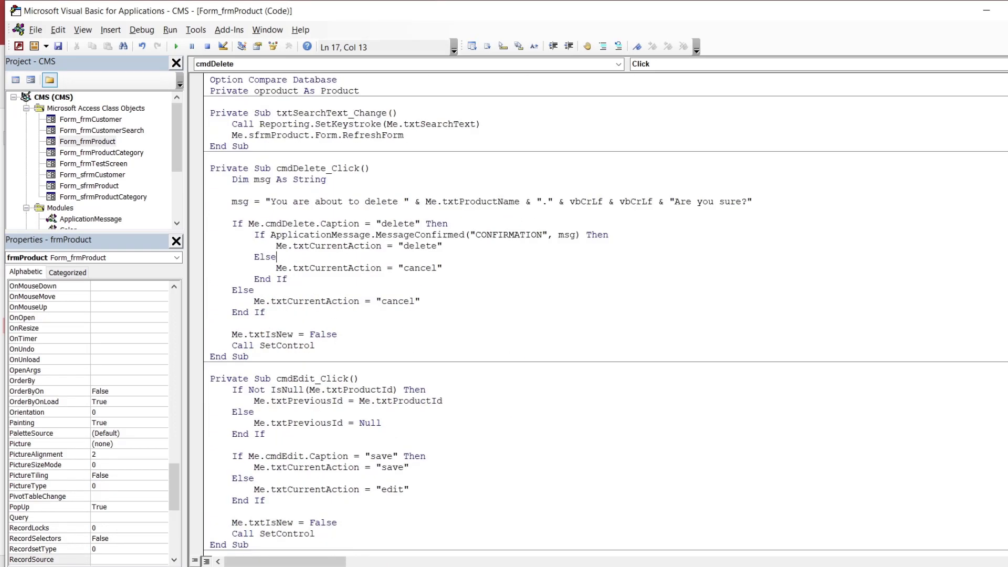
Search the current module for "lblproduct" from its beginning, stepping through the matches to the ForeColor line for lblProductNmber in PresetControl
left_click(977, 80)
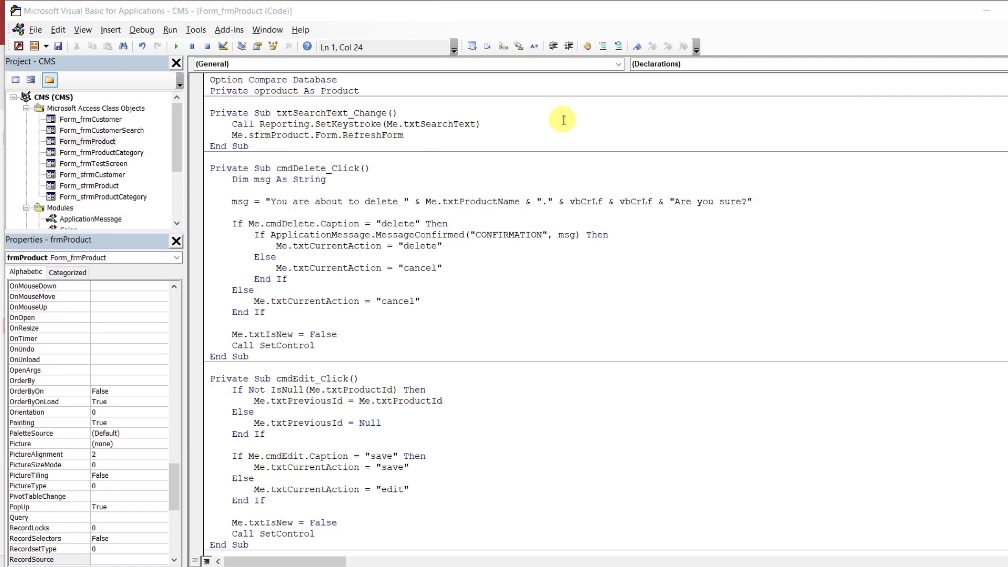
key("ctrl+f")
type("lbl")
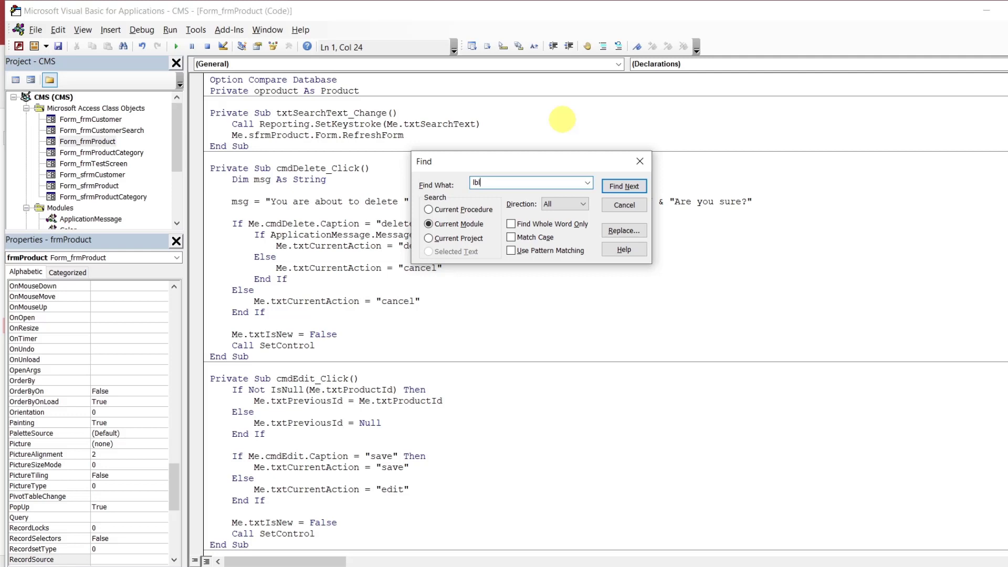
type("product")
left_click(618, 188)
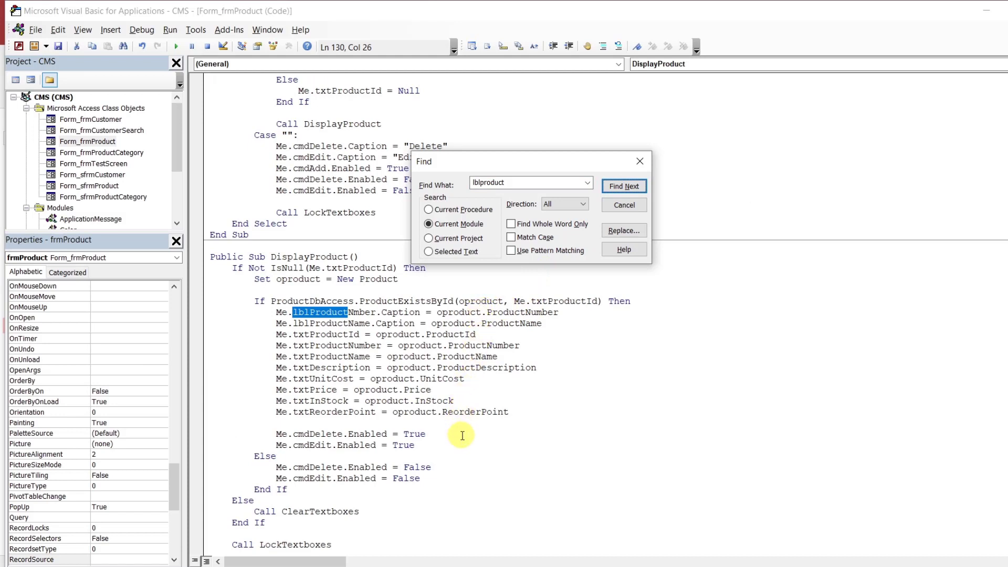
left_click(623, 187)
left_click(622, 187)
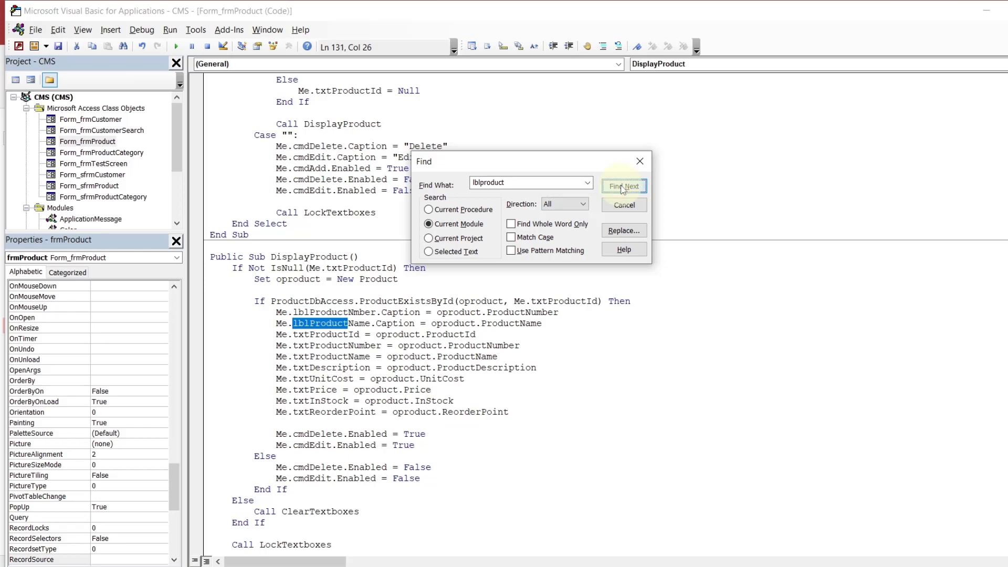
left_click(623, 186)
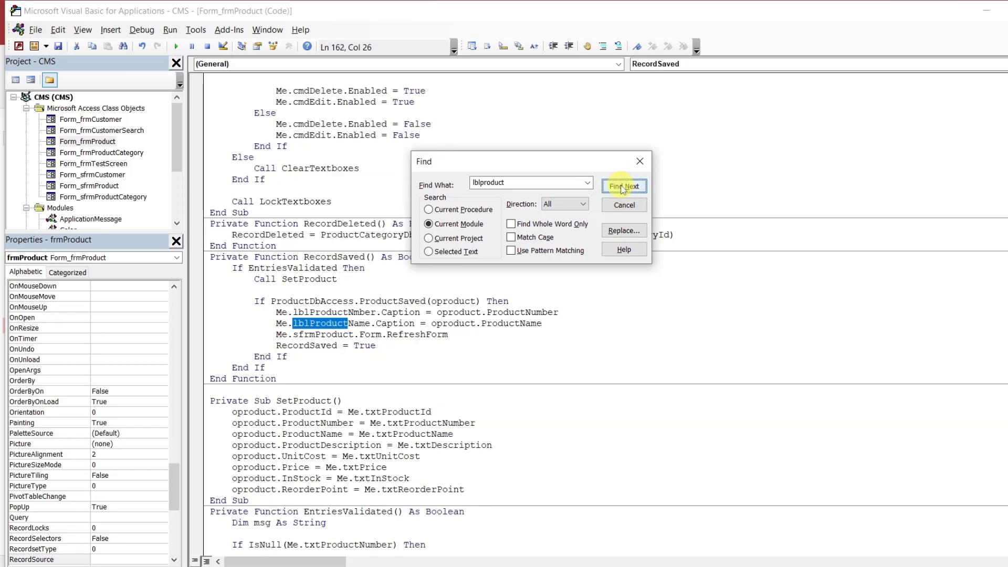
left_click(623, 187)
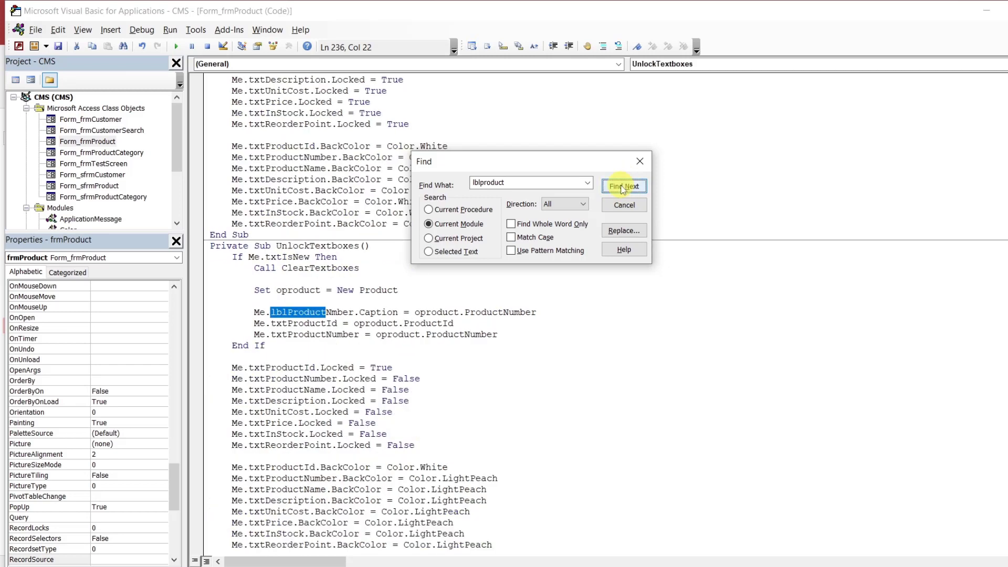
left_click(622, 187)
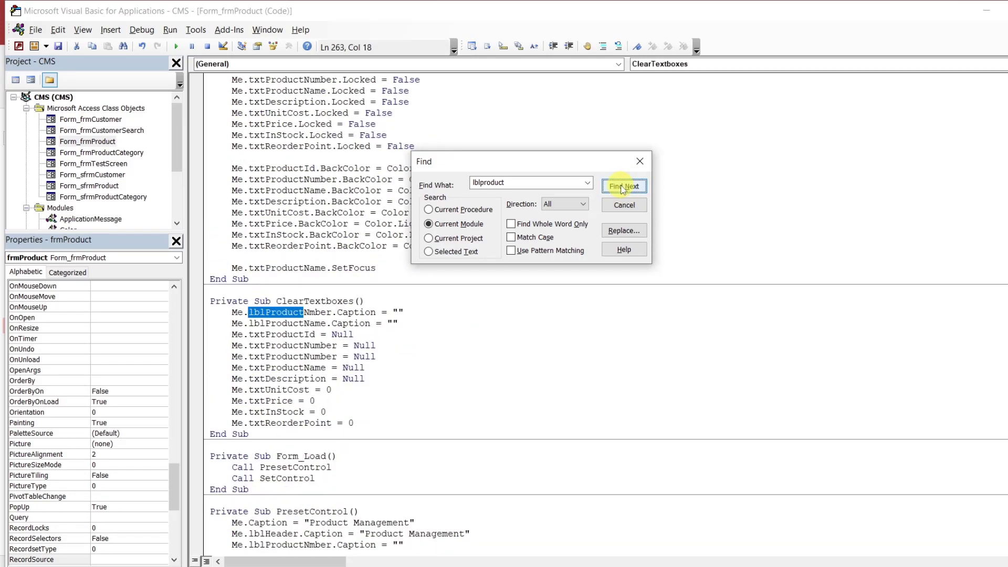
left_click(622, 187)
left_click(622, 187)
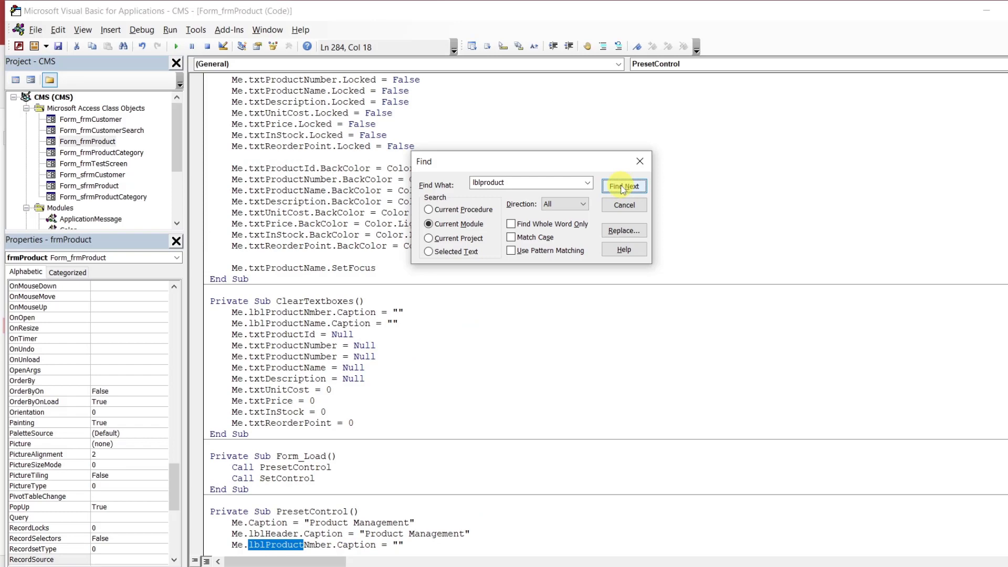
left_click(623, 187)
left_click(622, 187)
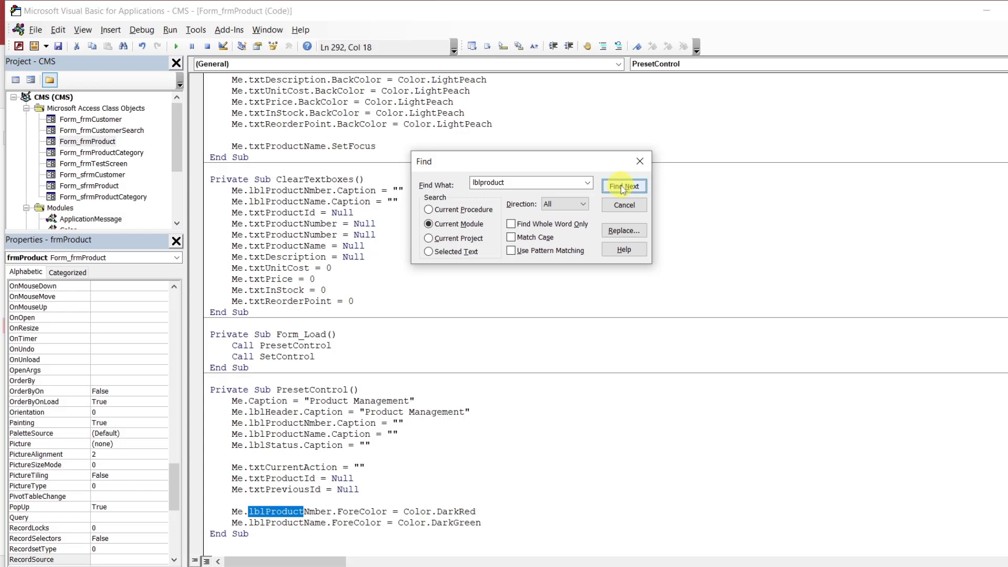
In PresetControl, set the ForeColor of lblProductNmber to Color.LightRed
left_click(460, 513)
double_click(460, 512)
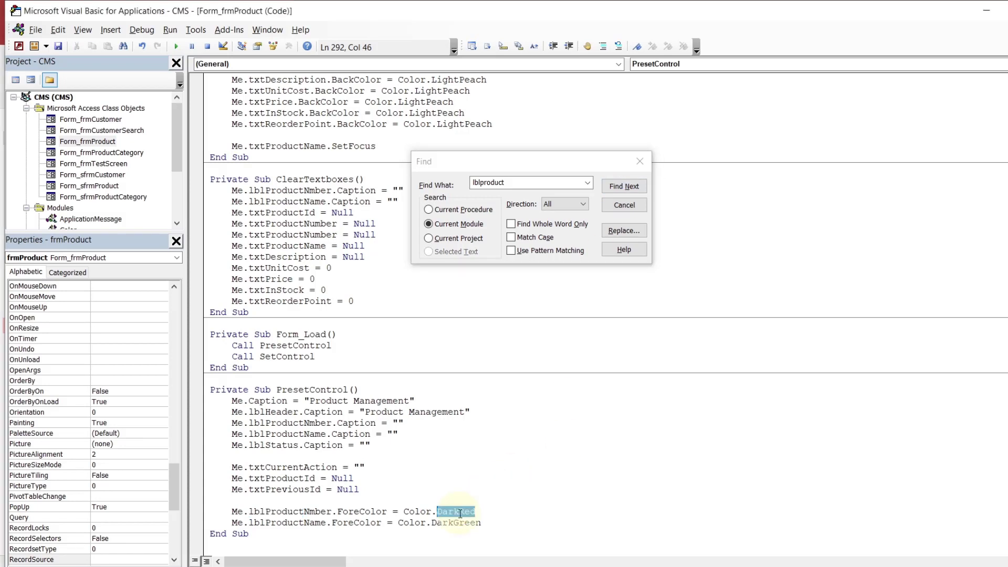
key("BackSpace")
key("ctrl+j")
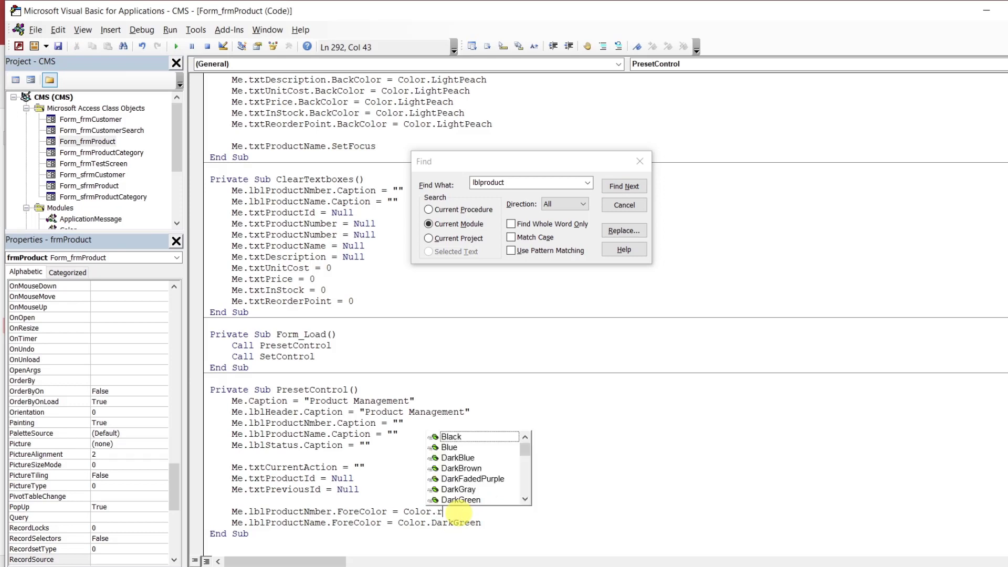
type("lig")
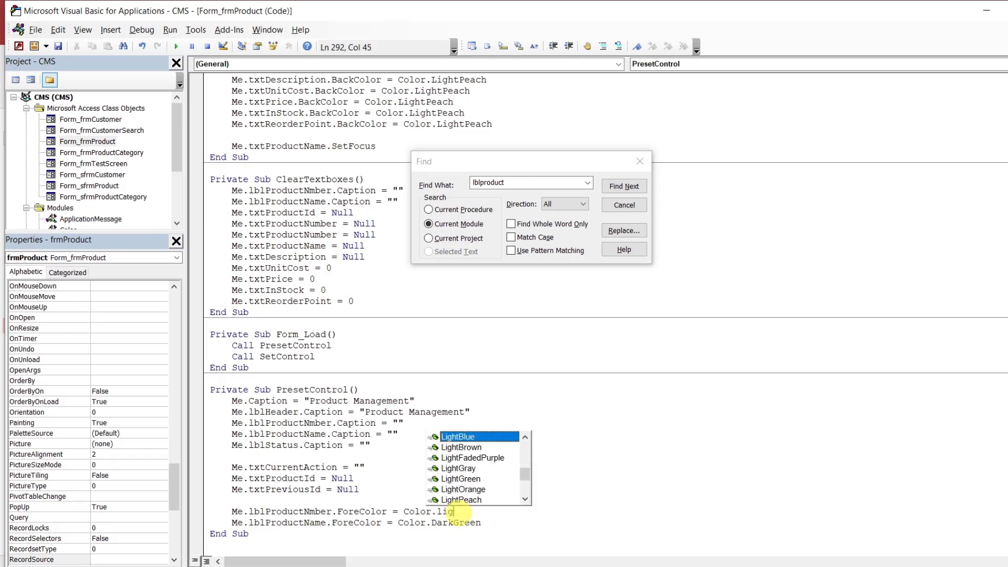
type("htr")
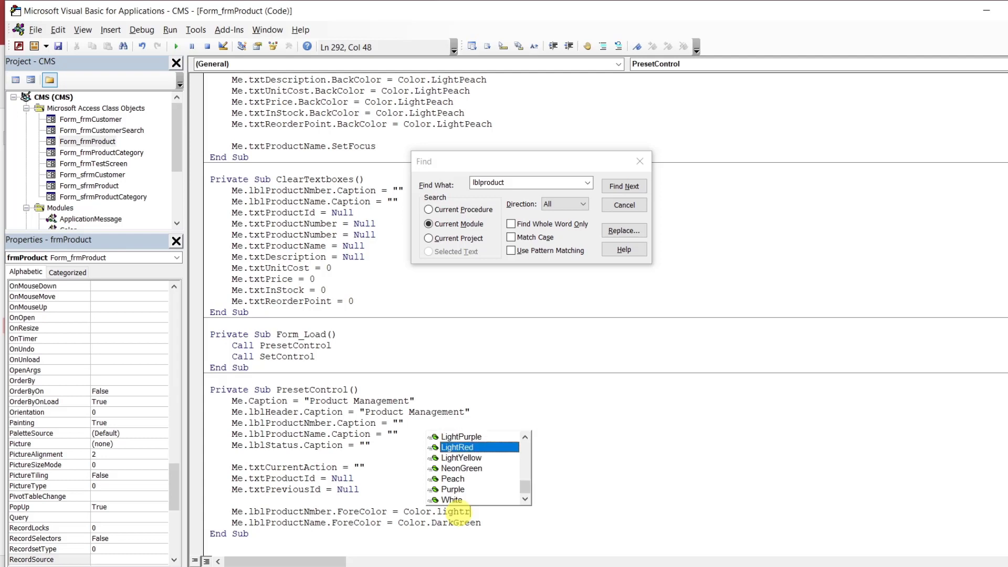
key("Tab")
Set the ForeColor of lblProductName to Color.NeonGreen in PresetControl
double_click(455, 522)
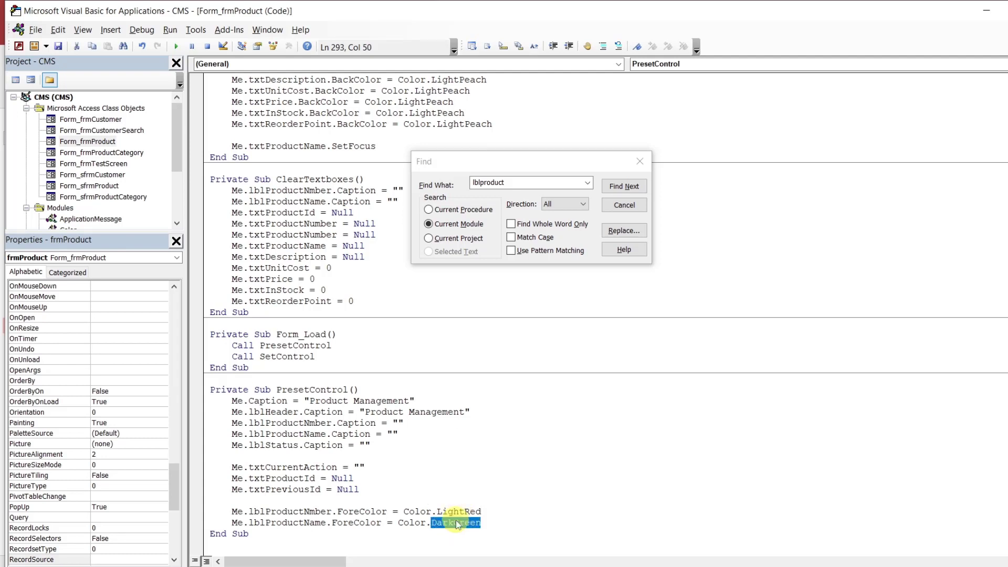
key("BackSpace")
key("BackSpace")
type(".lightre")
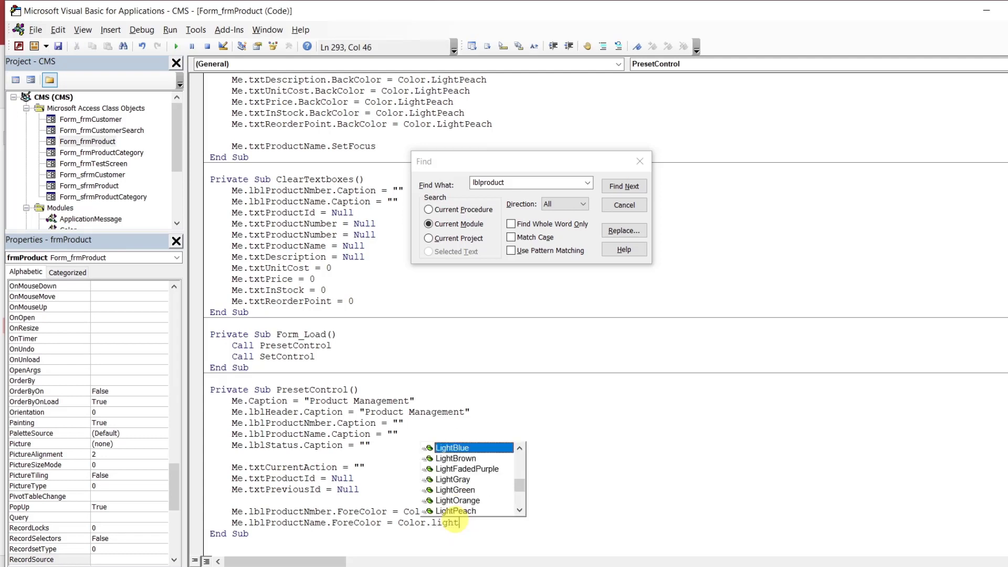
key("Down")
key("Down")
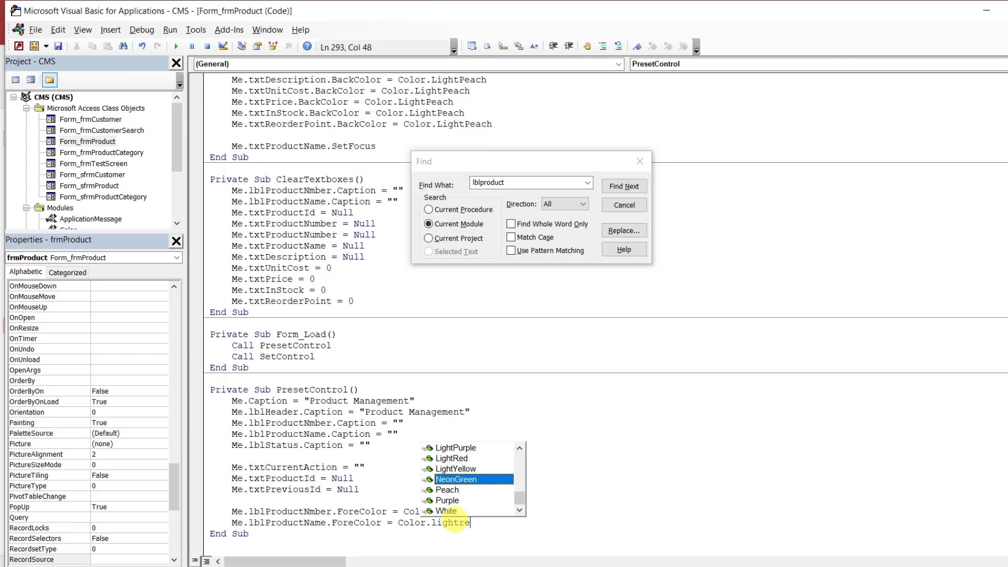
key("Tab")
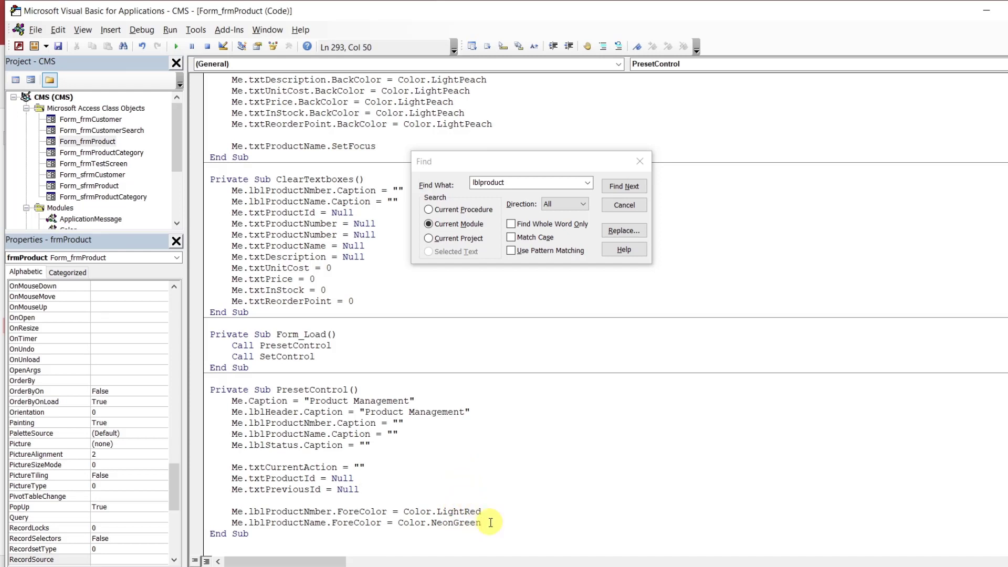
Add a line below the lblProductName color line in PresetControl that sets lblStatus.ForeColor to Color.NeonGreen
key("Return")
type("me.lbl")
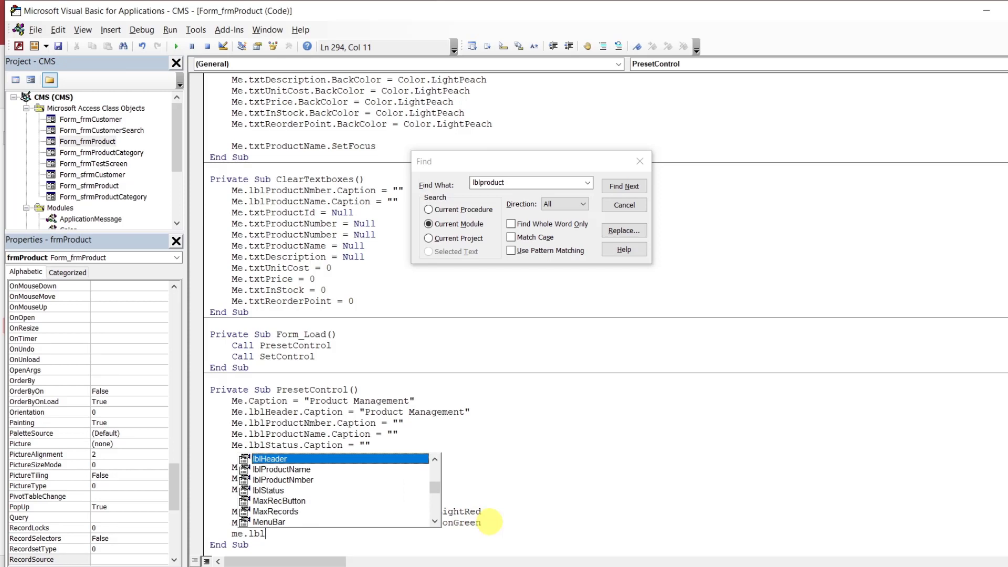
type("s")
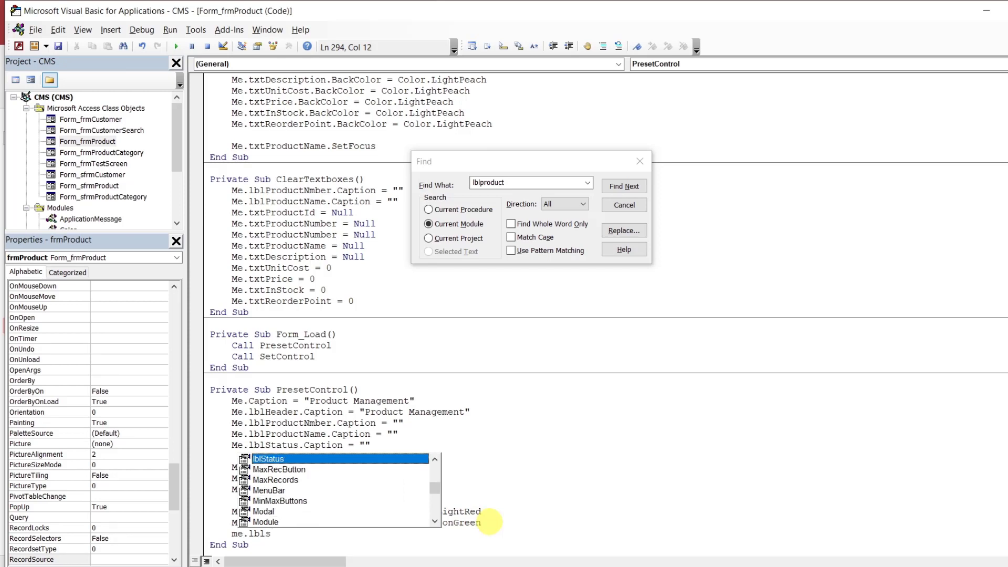
key("Tab")
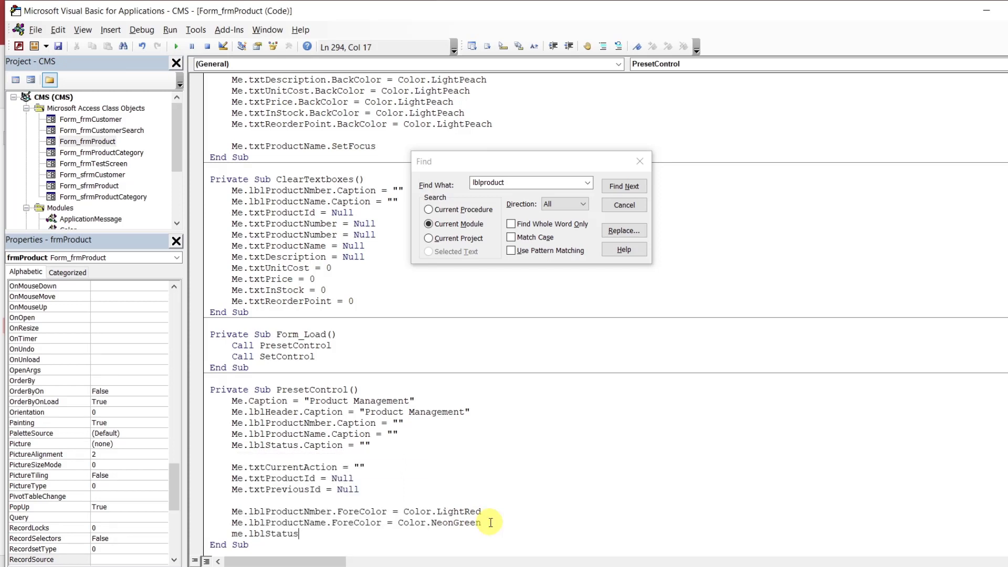
type(".for")
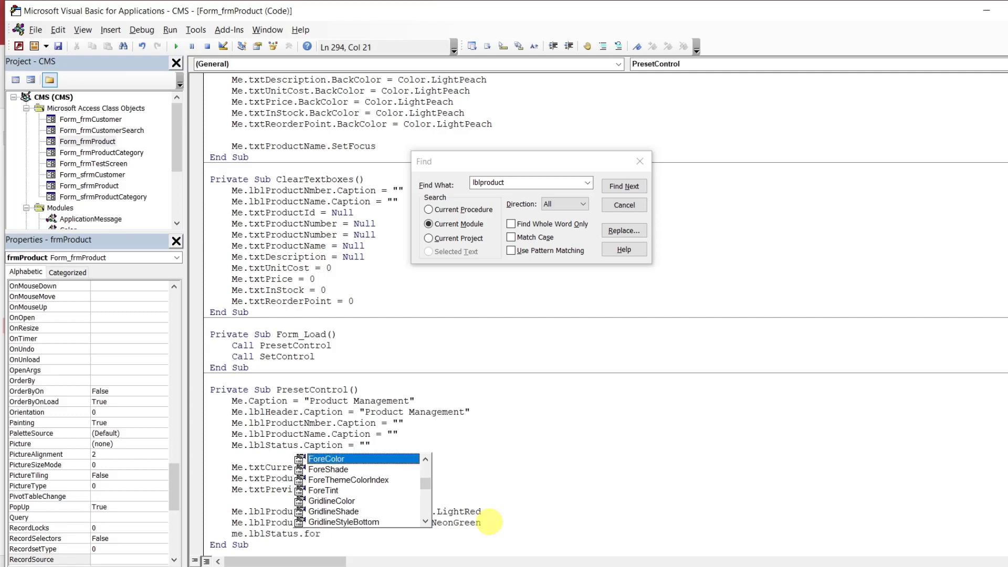
type("=color.li")
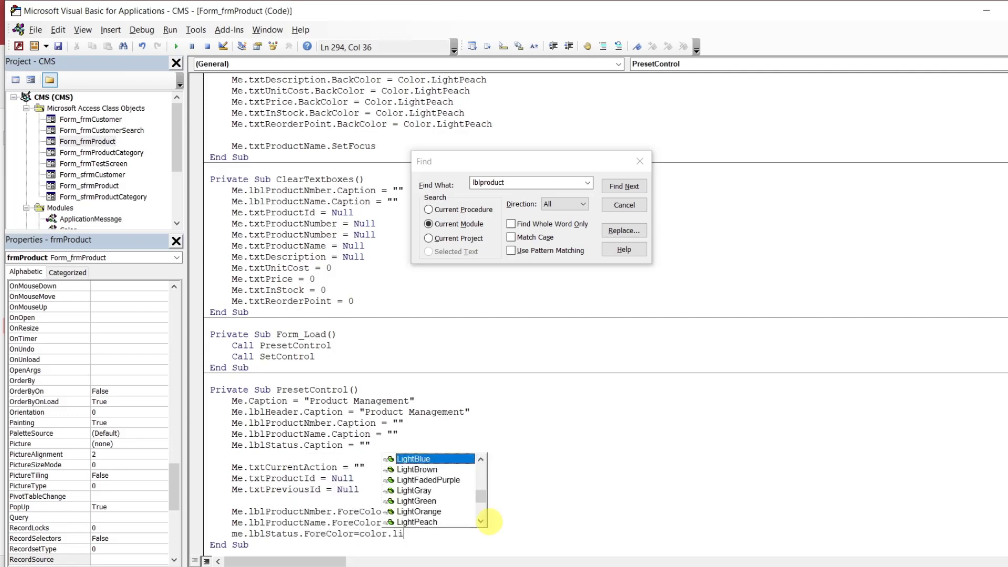
key("BackSpace")
key("BackSpace")
type("ne")
key("Tab")
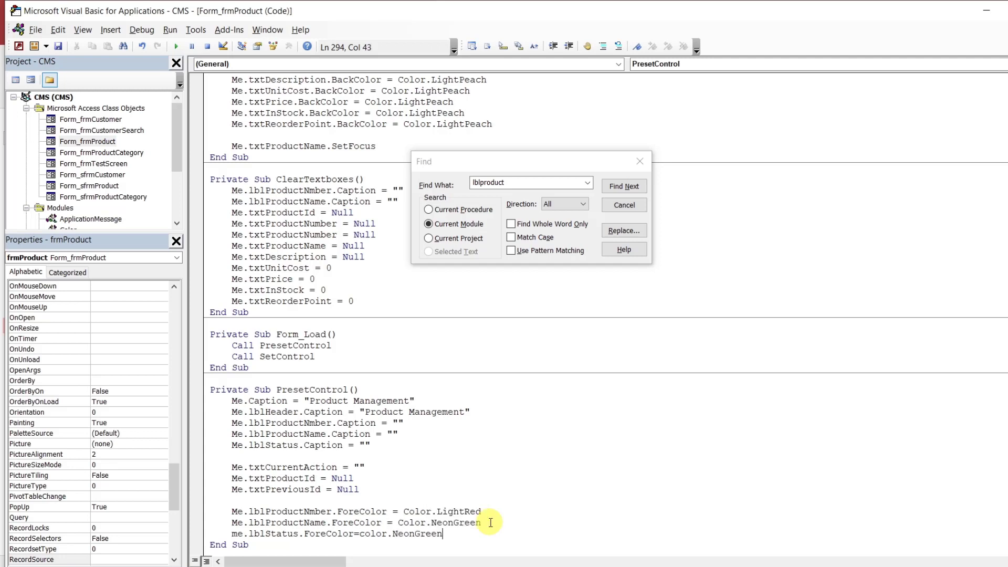
Finish the lblStatus color line, close the code search, and switch to Access to display frmProduct in Form view
left_click(513, 475)
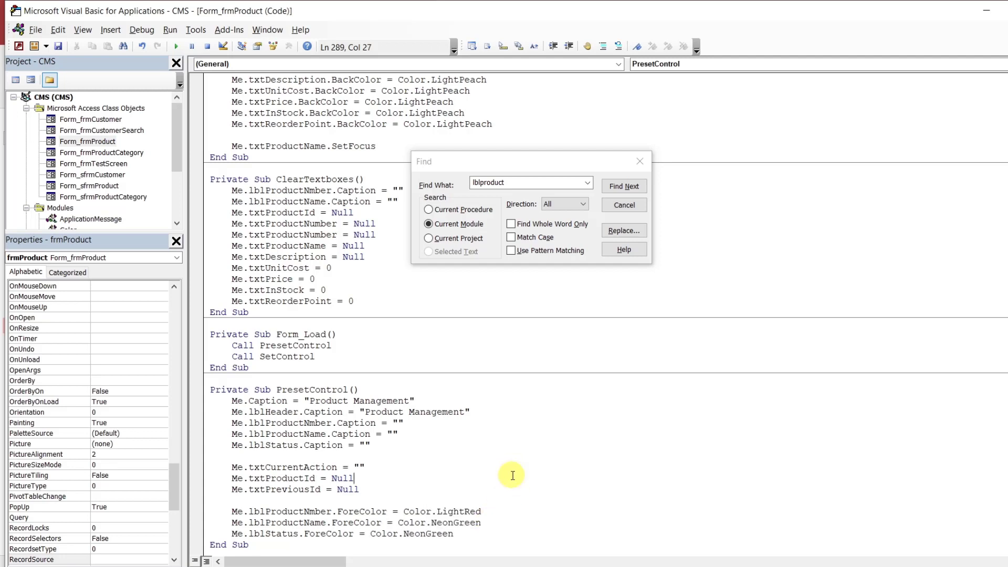
left_click(639, 158)
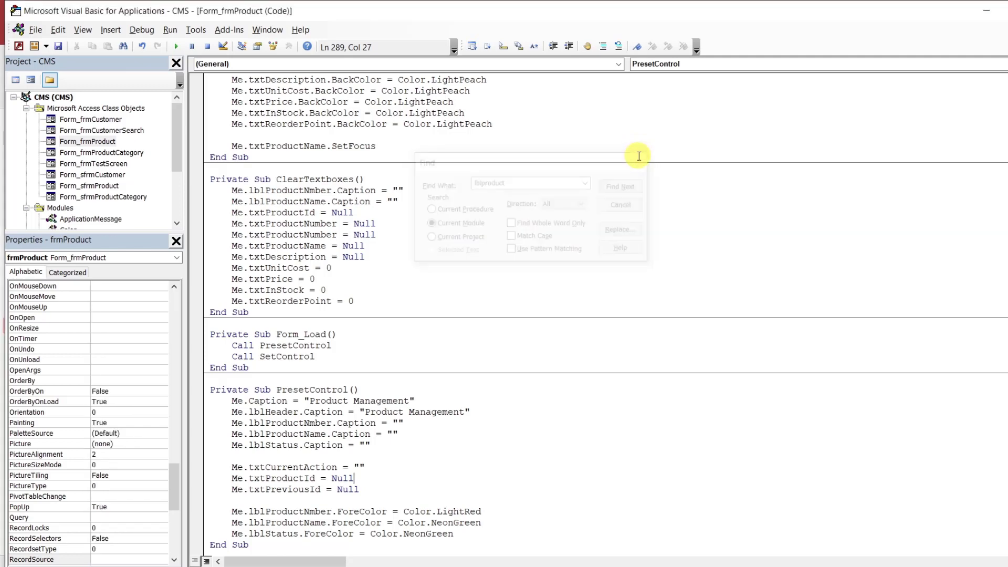
left_click(583, 540)
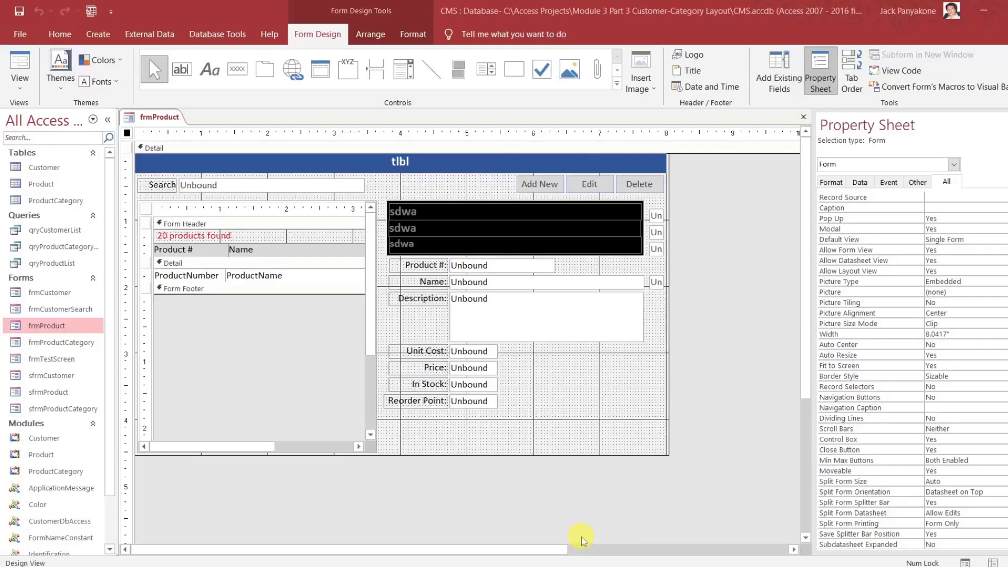
left_click(27, 62)
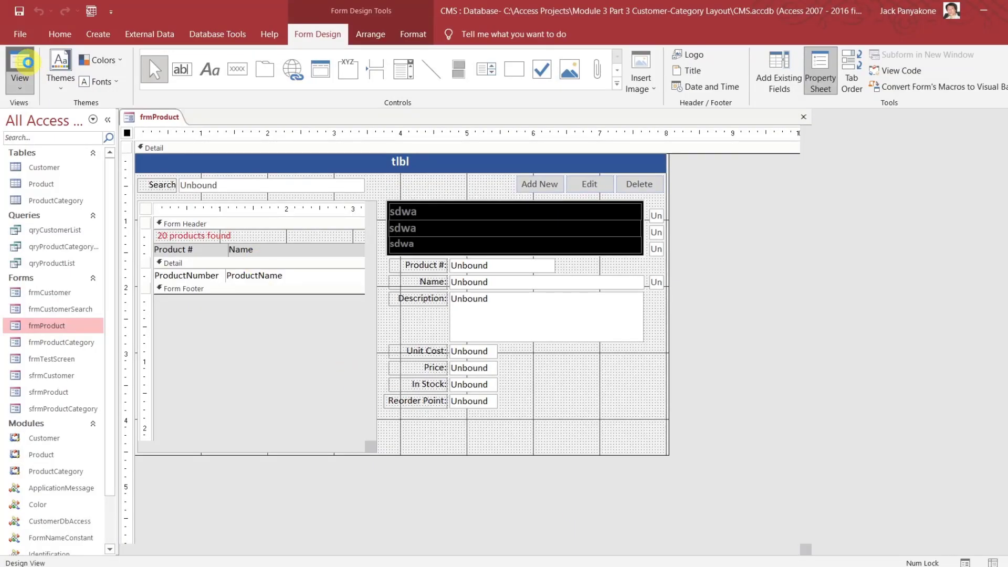
Load several products from the list to check the header label colors, and put Mountain-500 Silver, 42 into edit mode
double_click(231, 297)
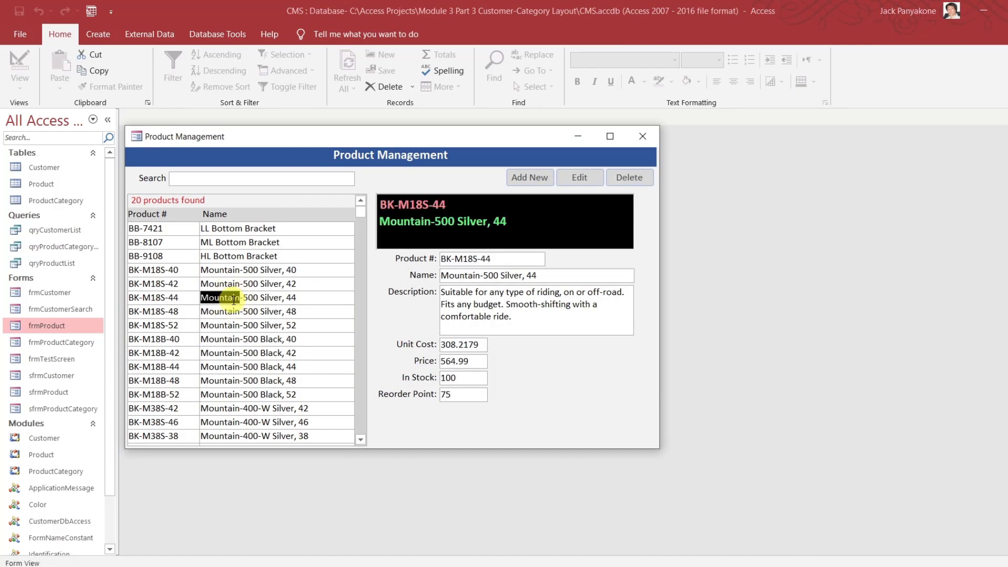
double_click(231, 339)
double_click(250, 395)
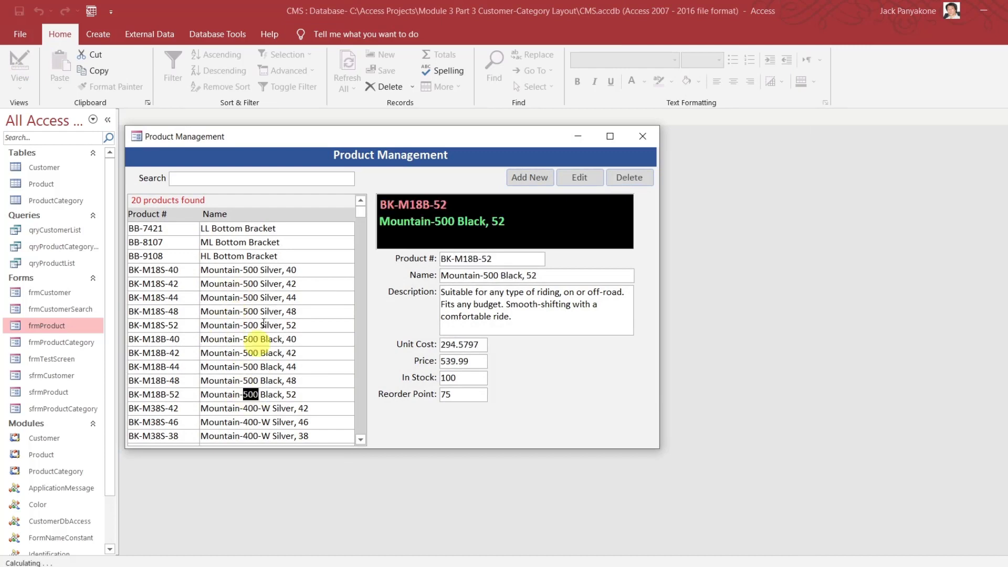
double_click(271, 283)
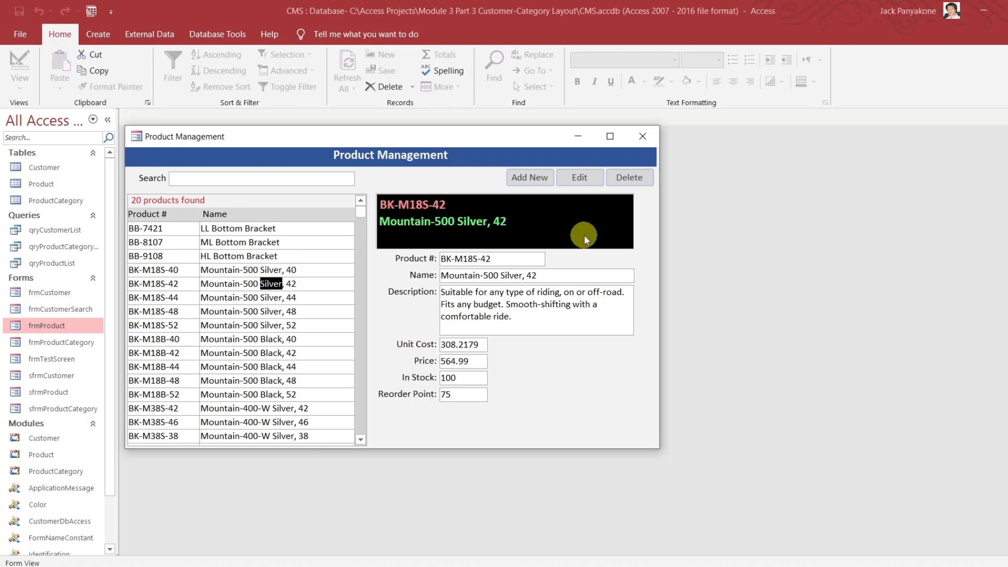
left_click(580, 177)
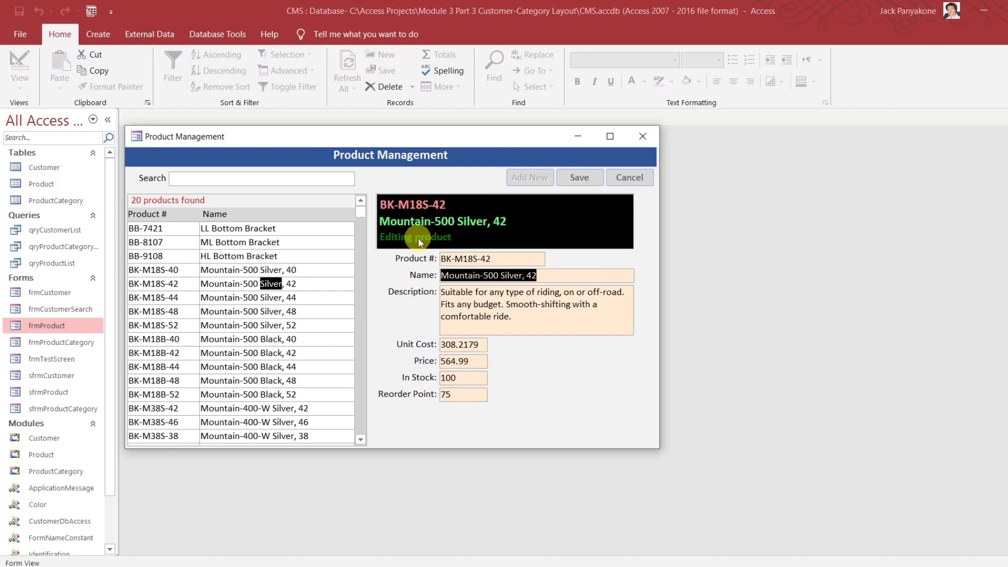
Switch to the Visual Basic editor and search the frmProduct module for "lblStatus." to find its first match in SetControl
key("alt+F11")
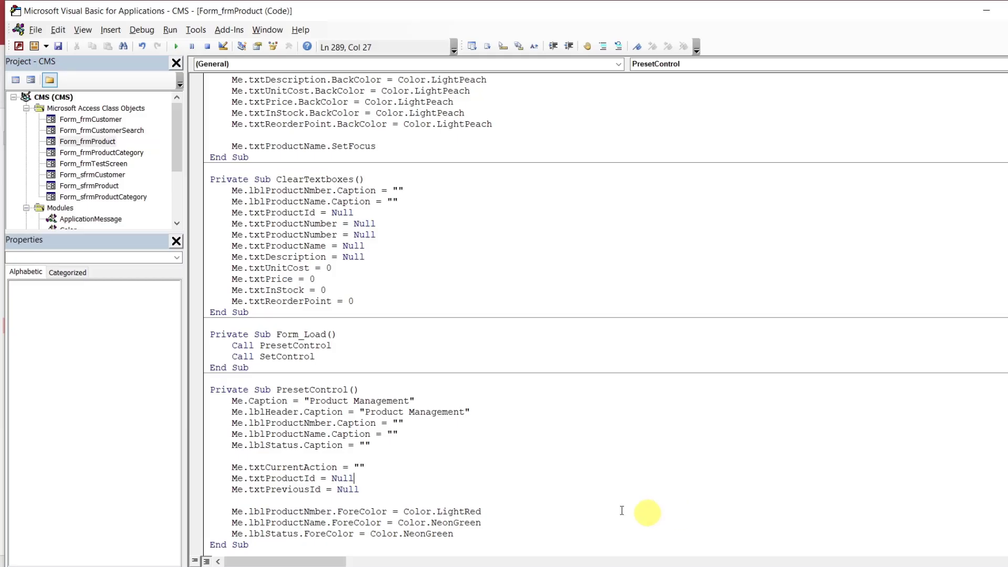
left_click(326, 534)
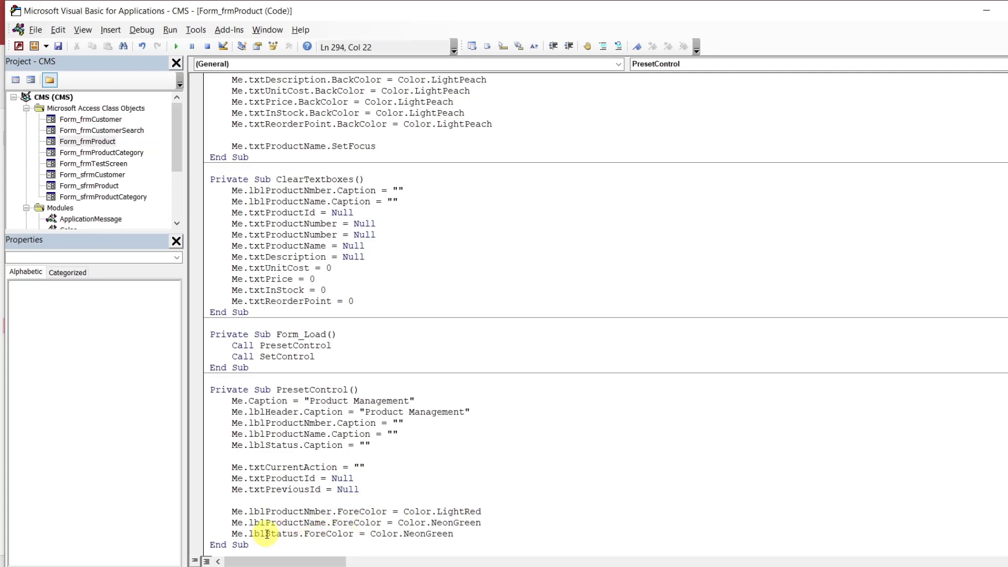
left_click_drag(249, 534, 307, 533)
key("ctrl+f")
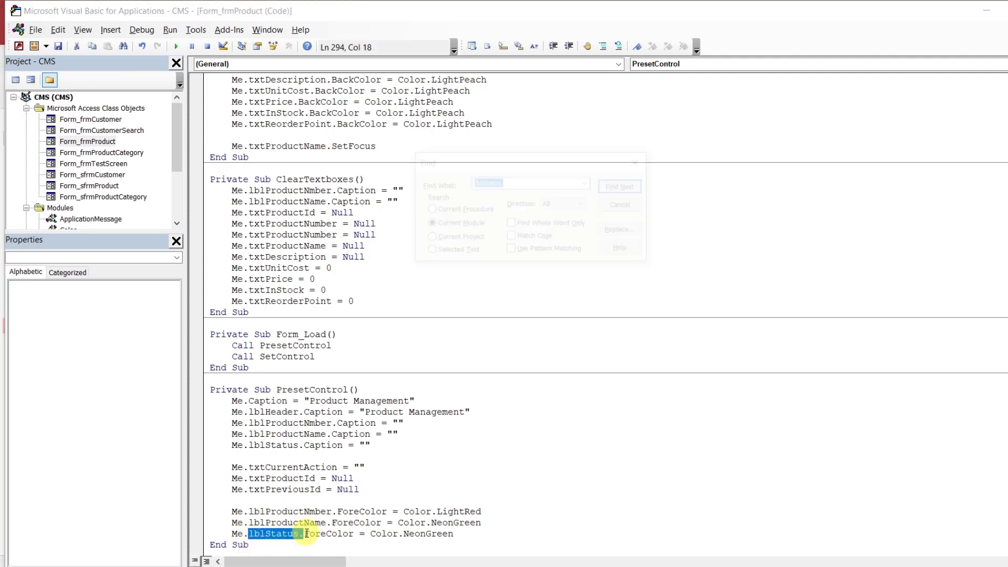
left_click(624, 186)
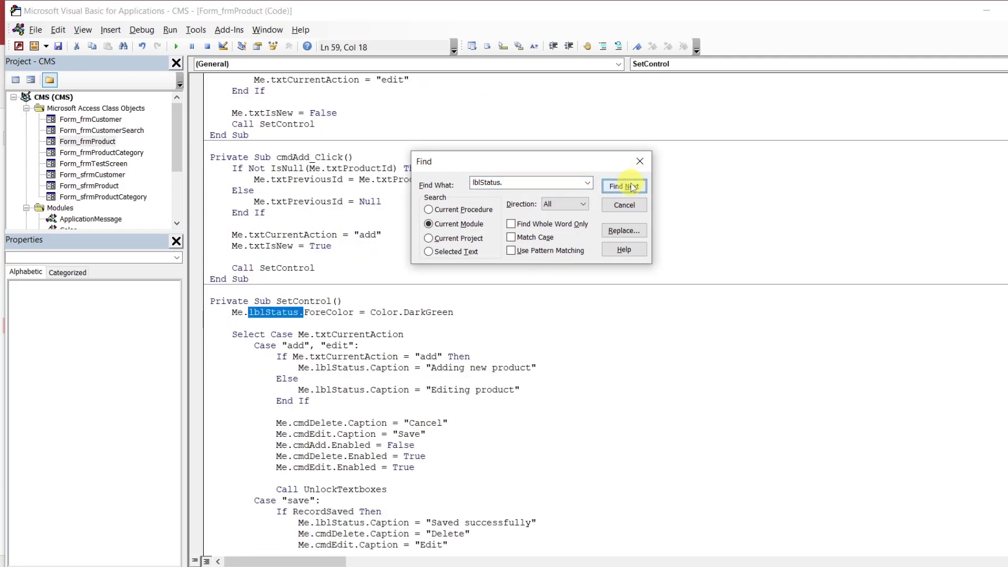
Delete the line in SetControl that sets lblStatus.ForeColor to Color.DarkGreen
left_click(420, 305)
left_click_drag(454, 312, 463, 303)
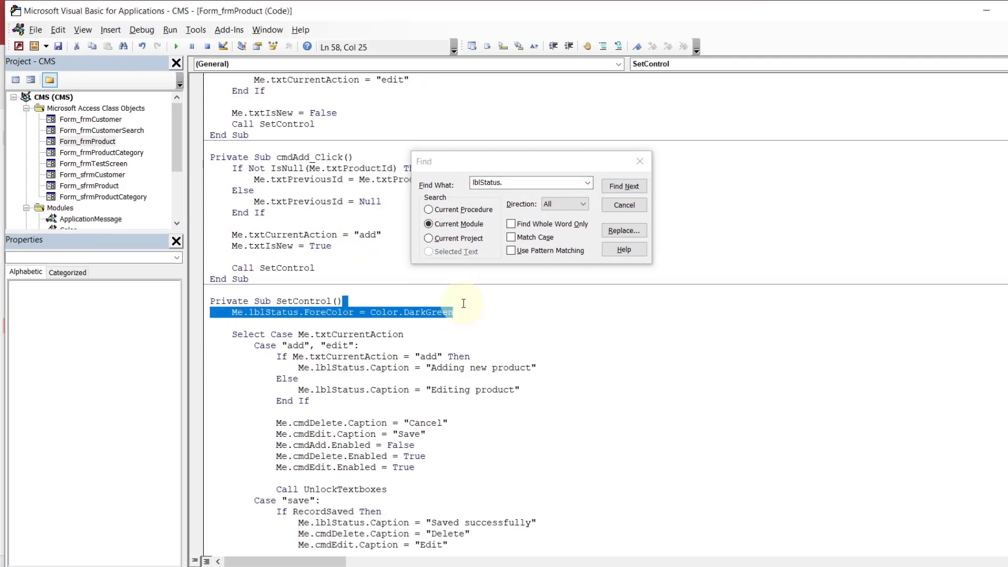
key("Delete")
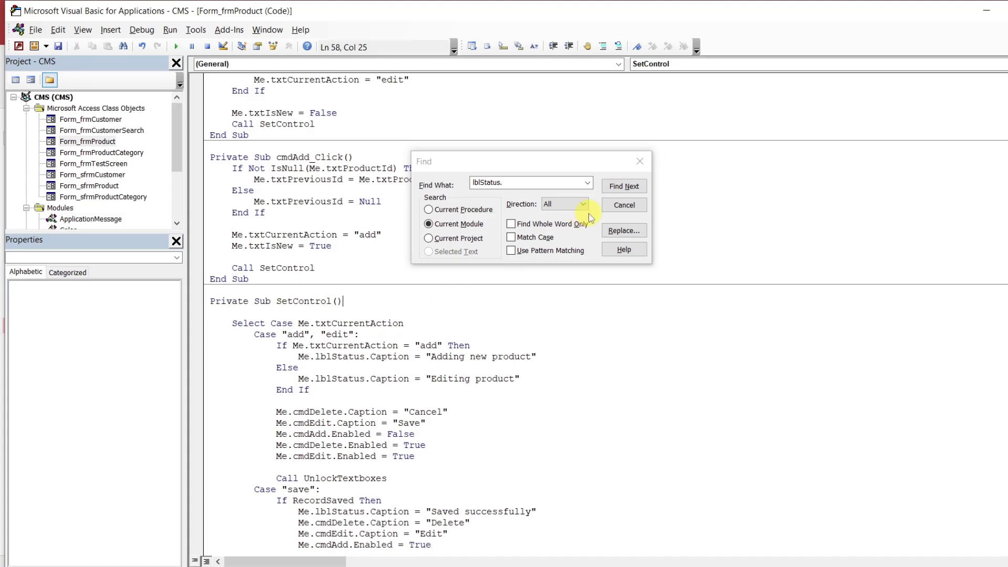
Step through the remaining "lblStatus." matches in the current module until the search is complete, and close the search
left_click(625, 186)
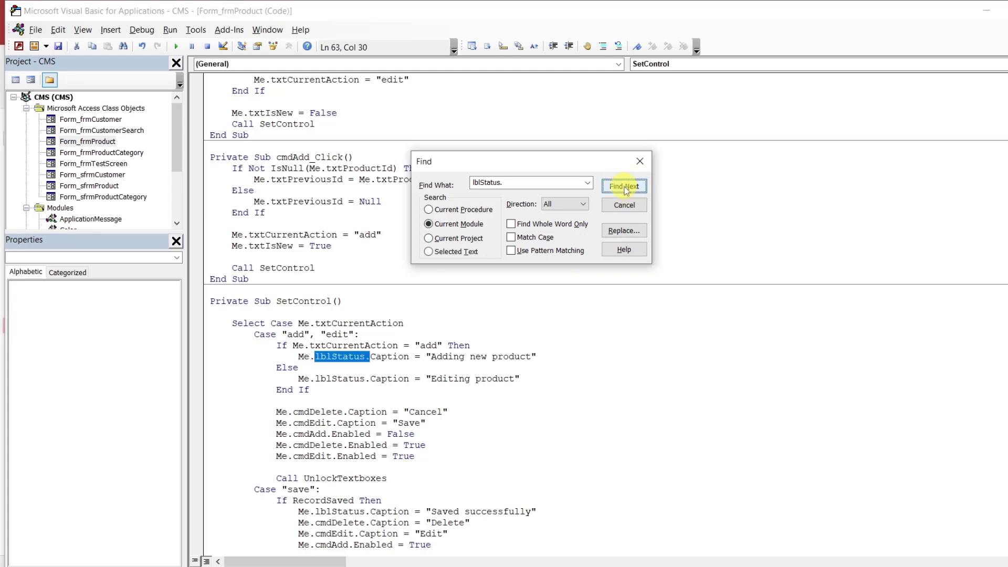
left_click(625, 186)
left_click(625, 186)
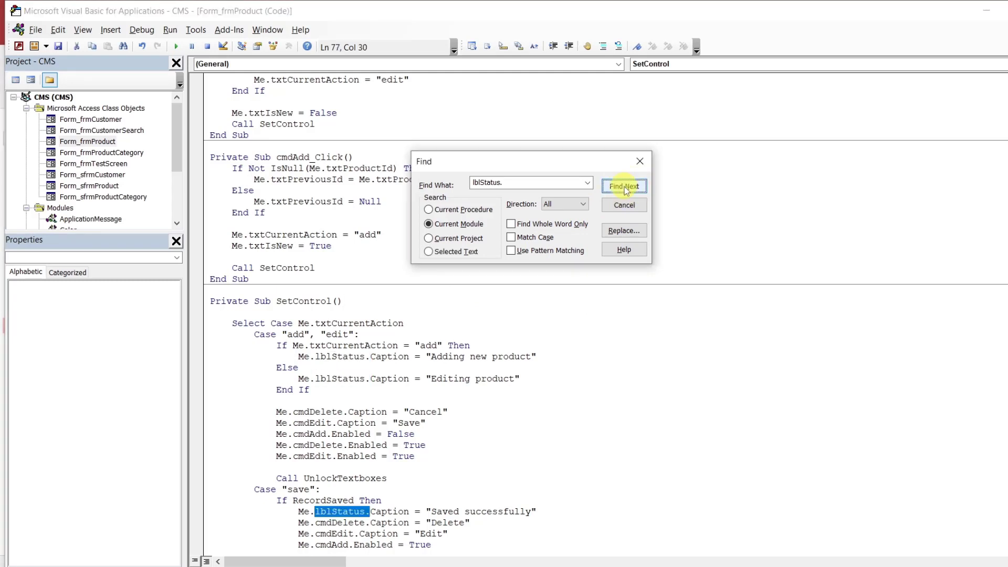
left_click(625, 186)
left_click(625, 187)
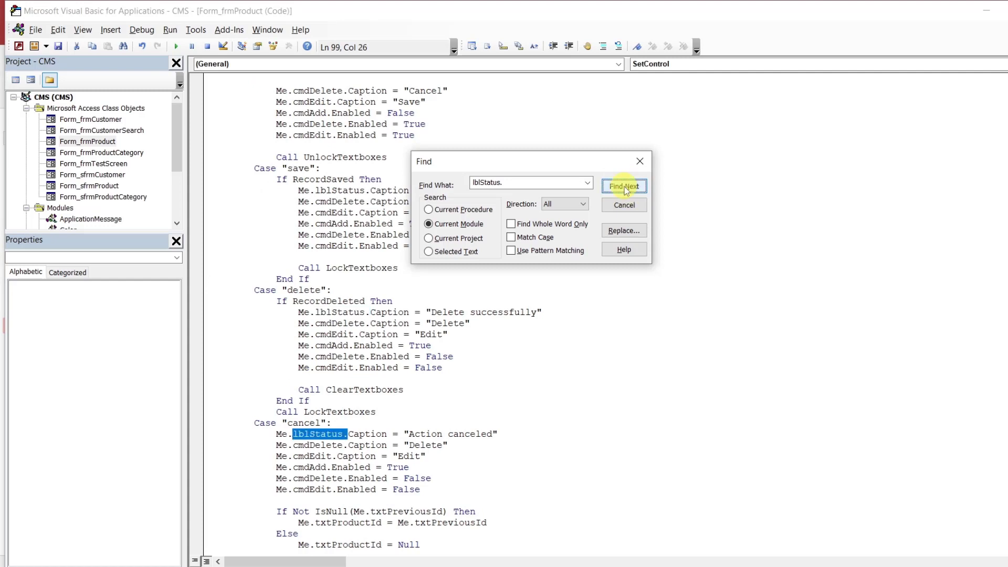
left_click(626, 186)
left_click(625, 187)
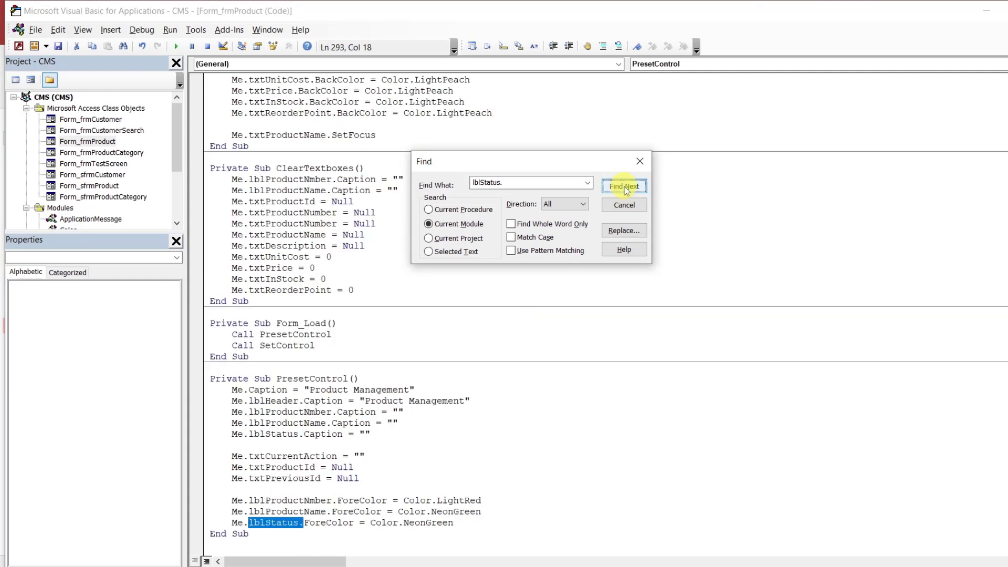
left_click(625, 187)
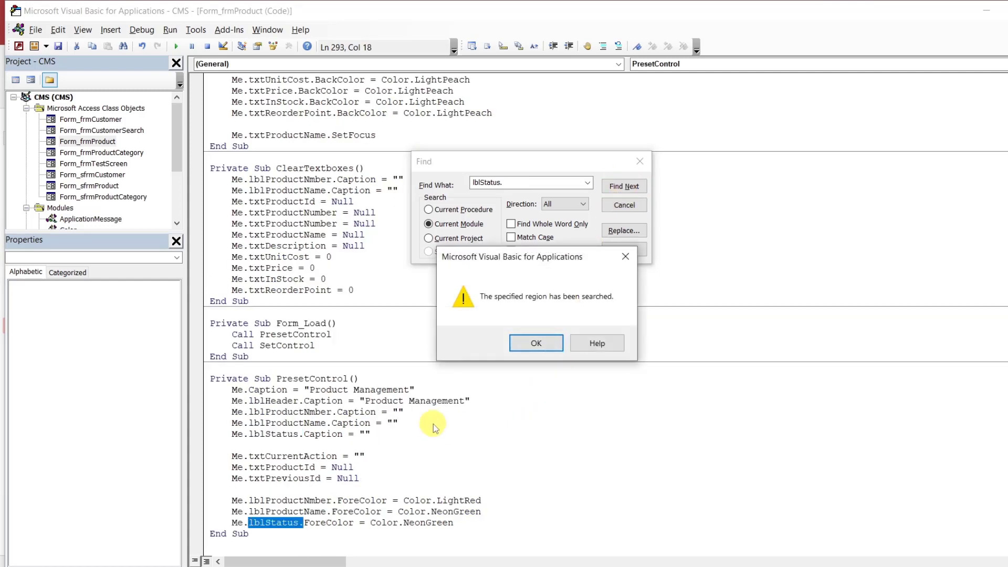
left_click(546, 340)
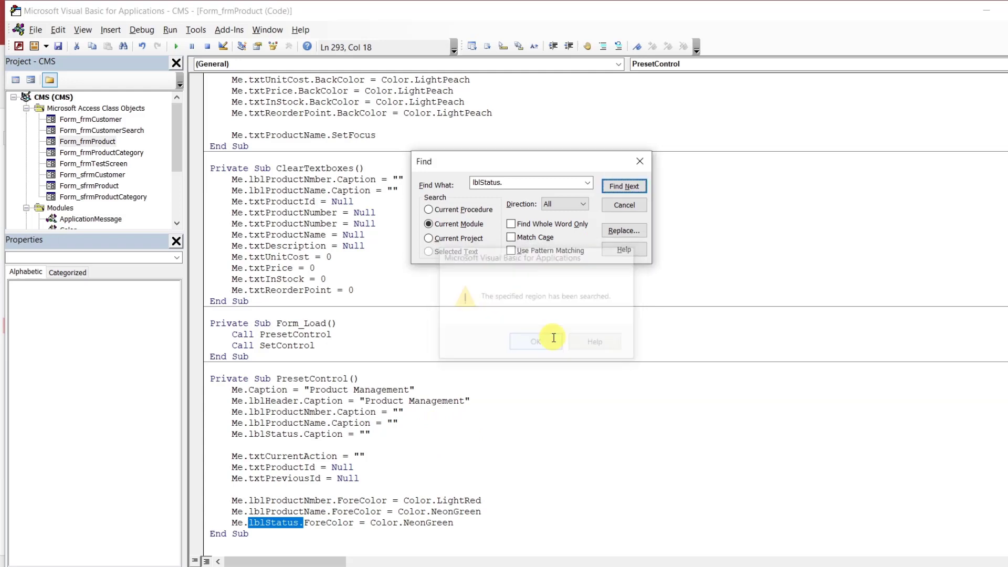
left_click(645, 159)
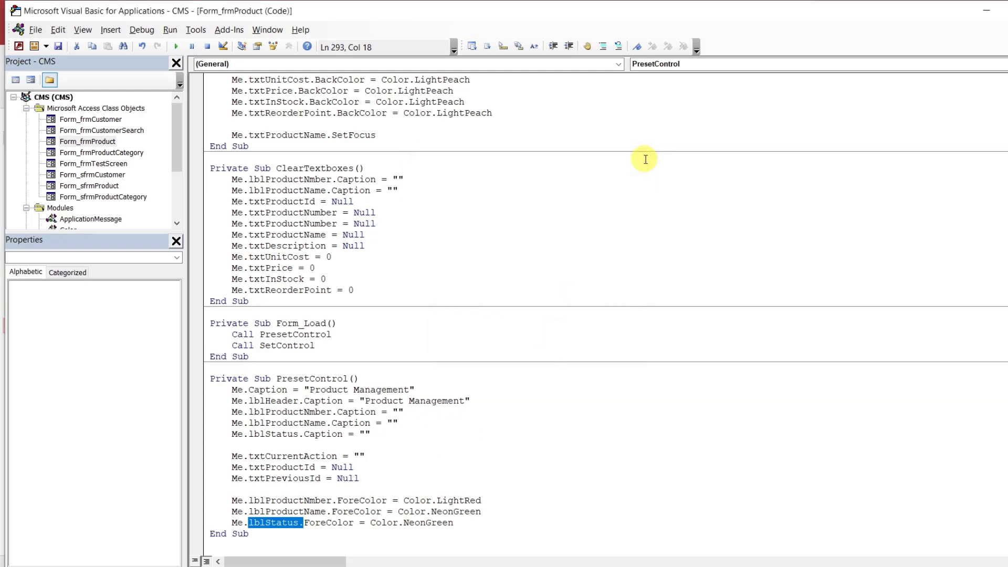
Return to the product form in Access, load Mountain-500 Black, 52, and cancel the product edit
mouse_move(612, 530)
left_click(571, 521)
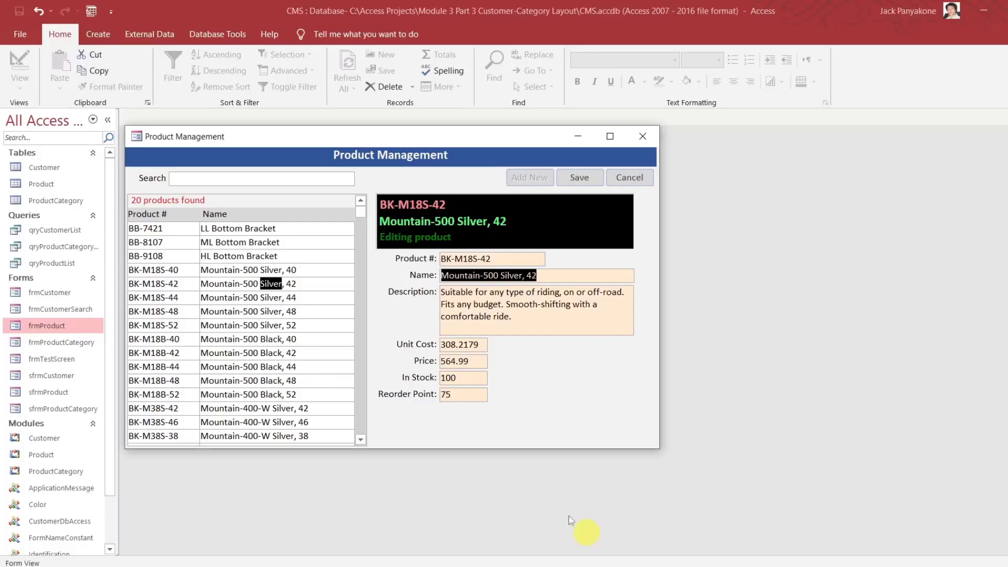
left_click(282, 393)
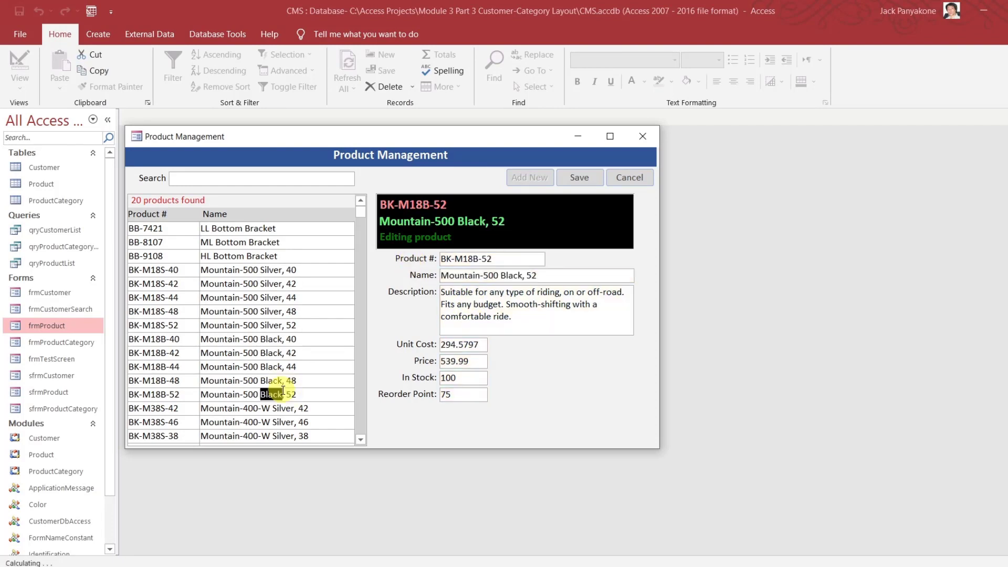
left_click(632, 181)
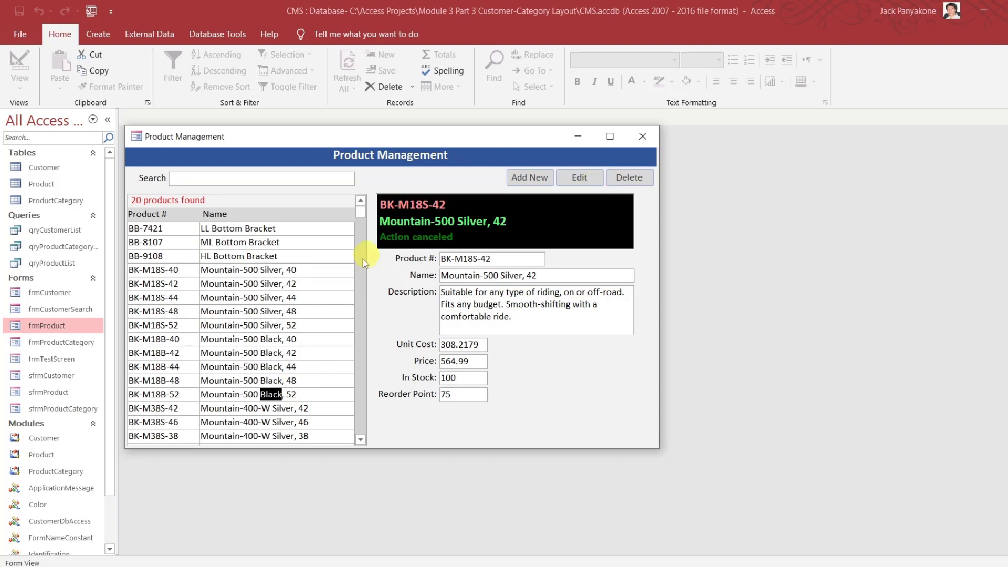
Load more products from the list and put Mountain-500 Silver, 52 into edit mode to check the status label's color
left_click(271, 283)
double_click(273, 252)
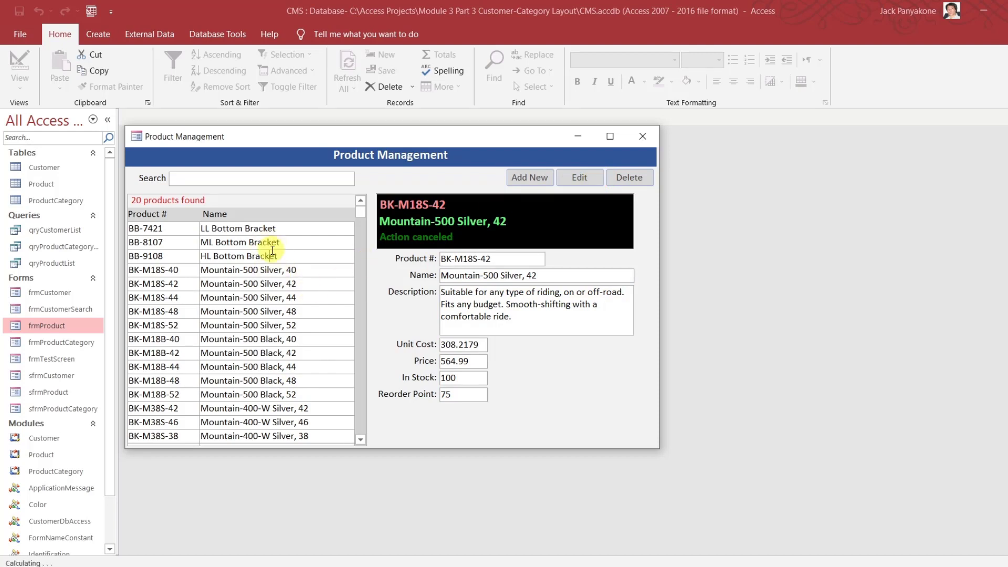
double_click(257, 285)
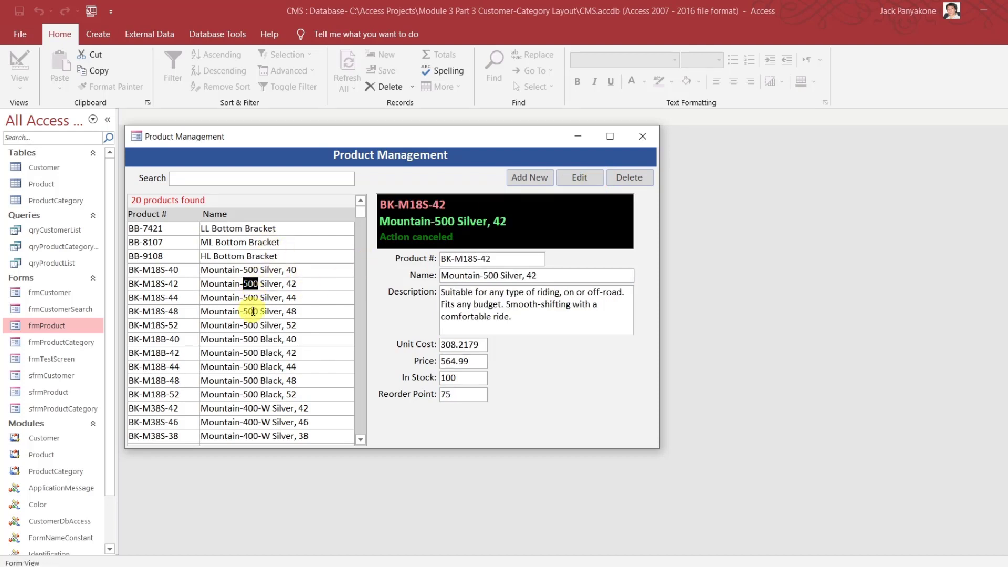
double_click(250, 312)
left_click(252, 311)
double_click(257, 325)
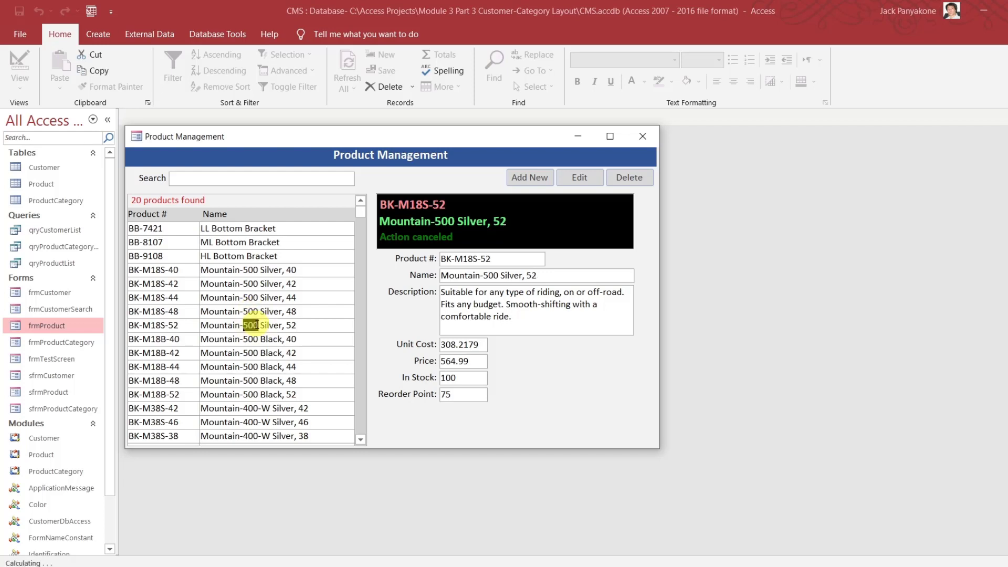
left_click(580, 178)
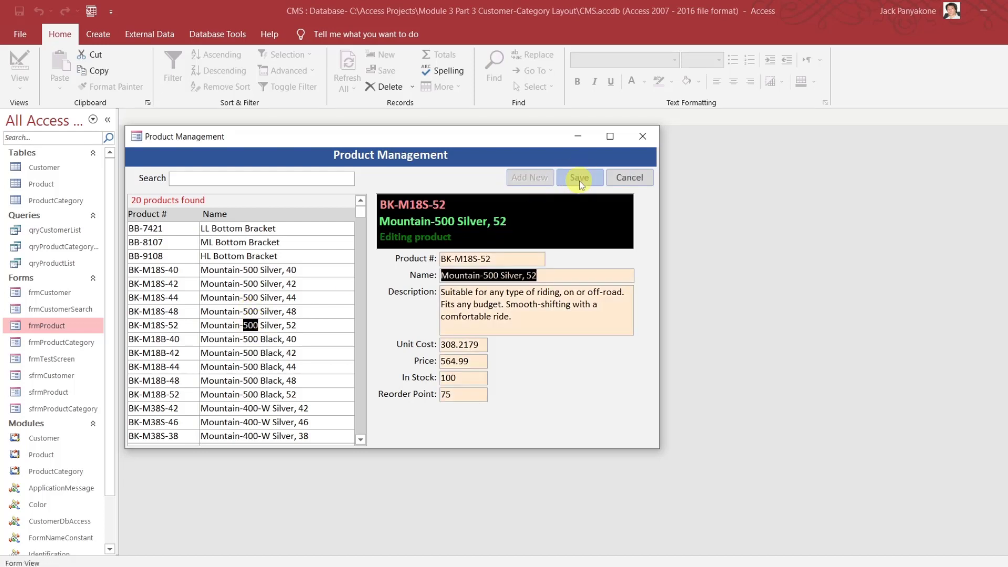
Close and reopen frmProduct, and edit and save Mountain-500 Silver, 40 to test the new status label color
left_click(643, 137)
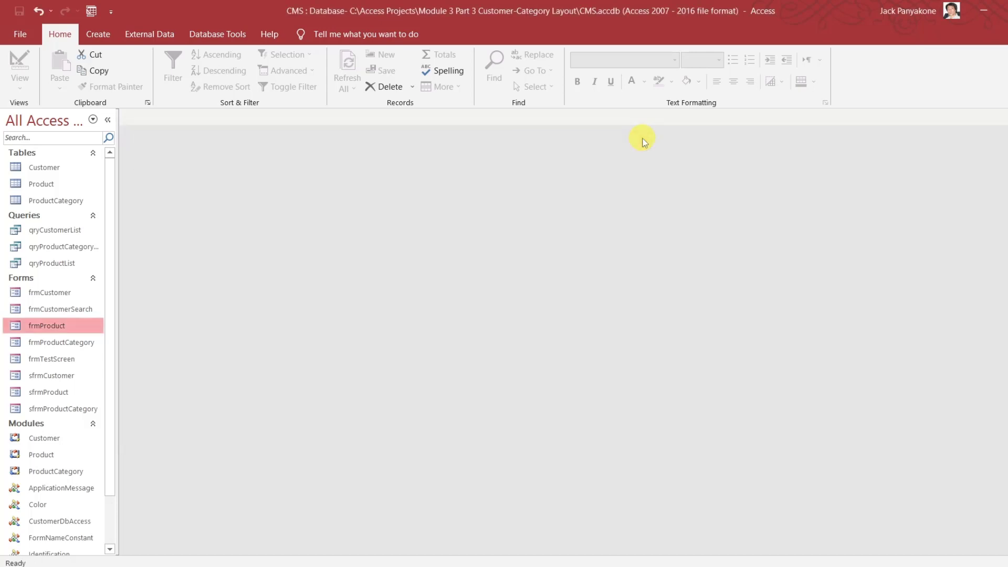
double_click(60, 332)
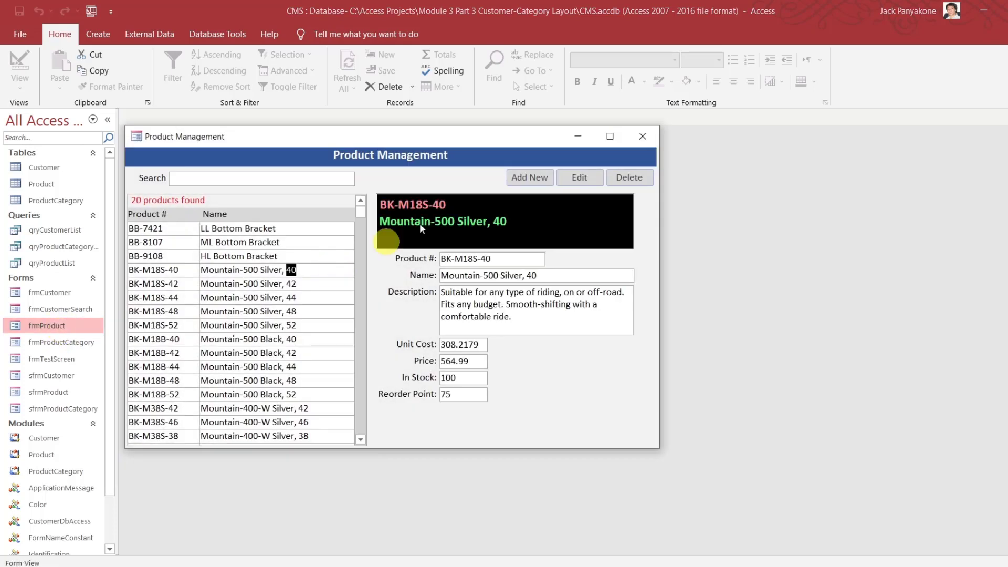
left_click(580, 181)
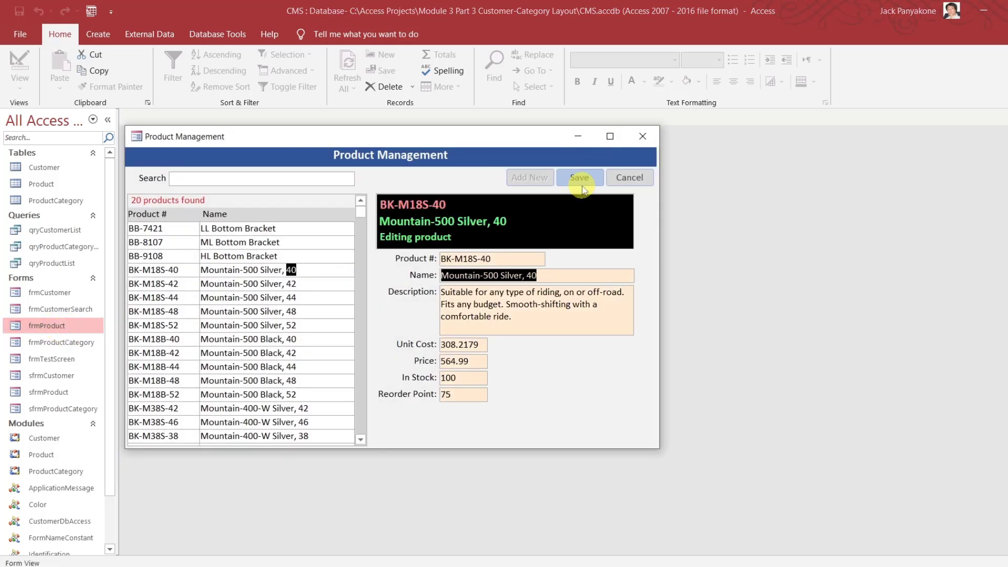
left_click(580, 181)
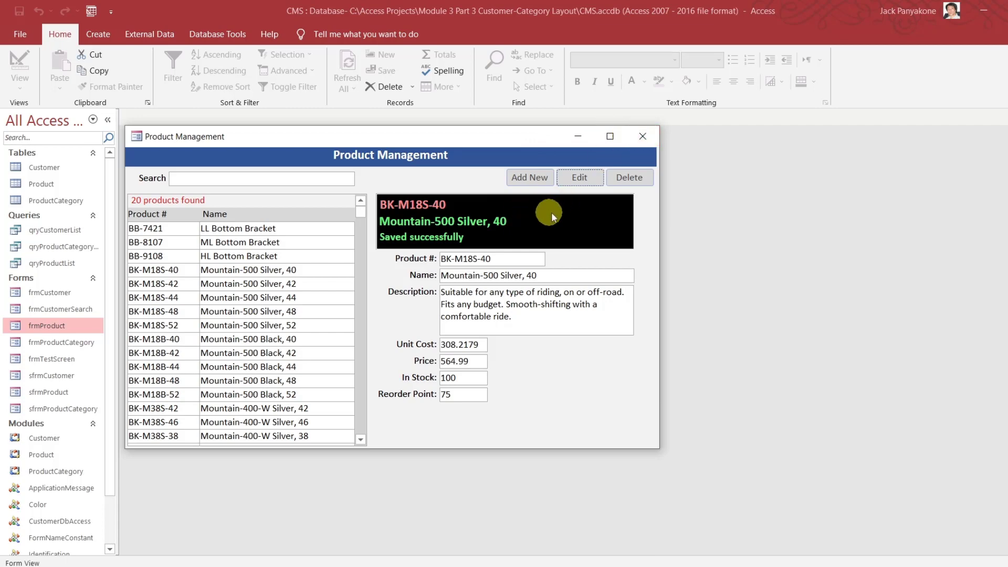
Close the product form, open frmCustomer to check its layout, and close it again
left_click(641, 137)
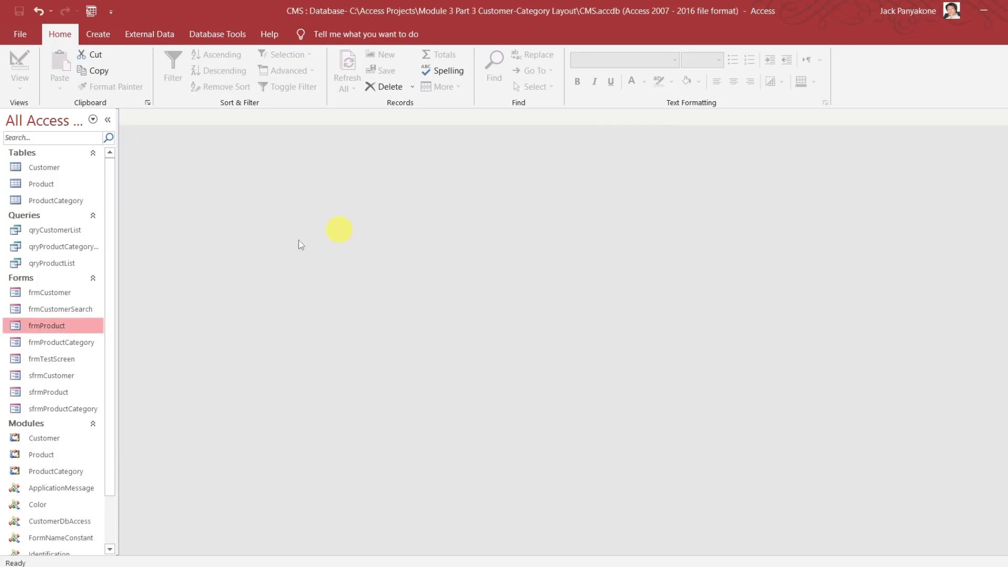
double_click(46, 297)
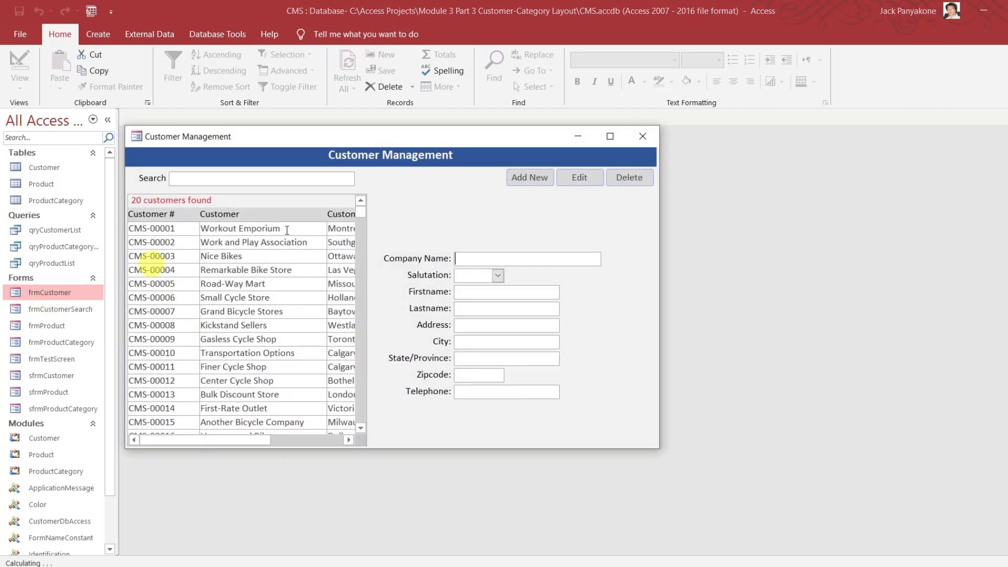
left_click(650, 141)
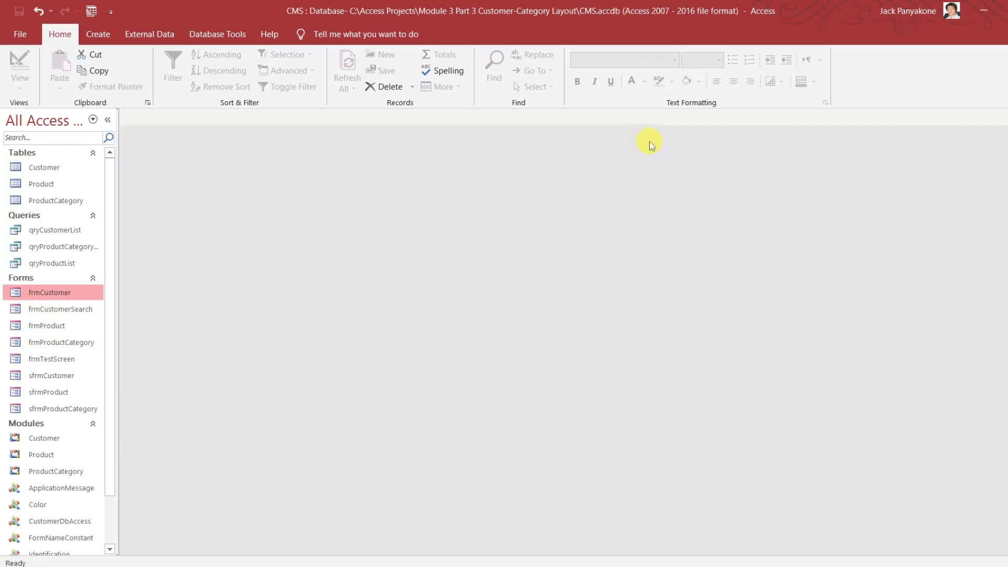
Check frmProductCategory, frmProduct and frmCustomer in turn, loading HL Bottom Bracket and LL Bottom Bracket in frmProduct, and close each form
double_click(60, 340)
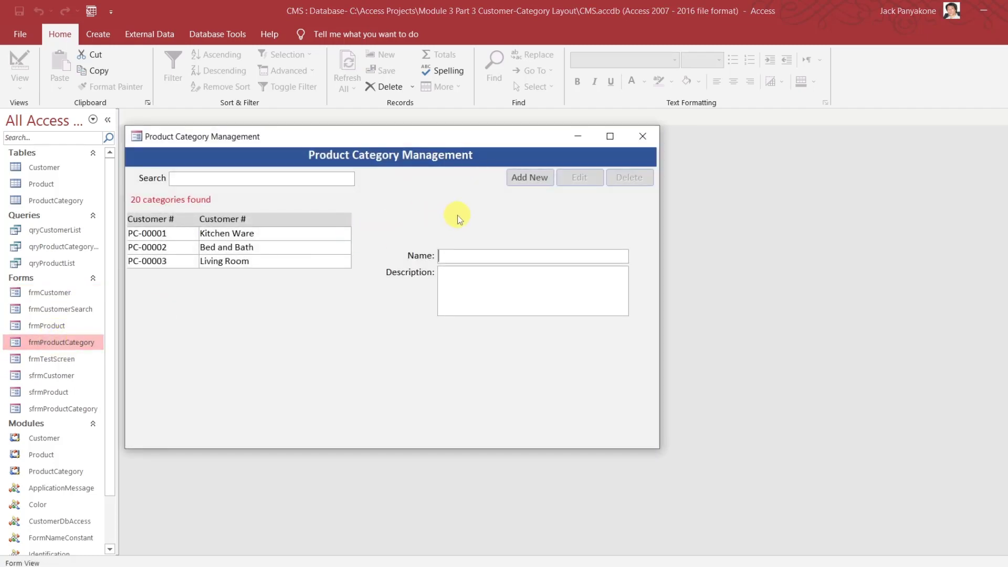
left_click(643, 139)
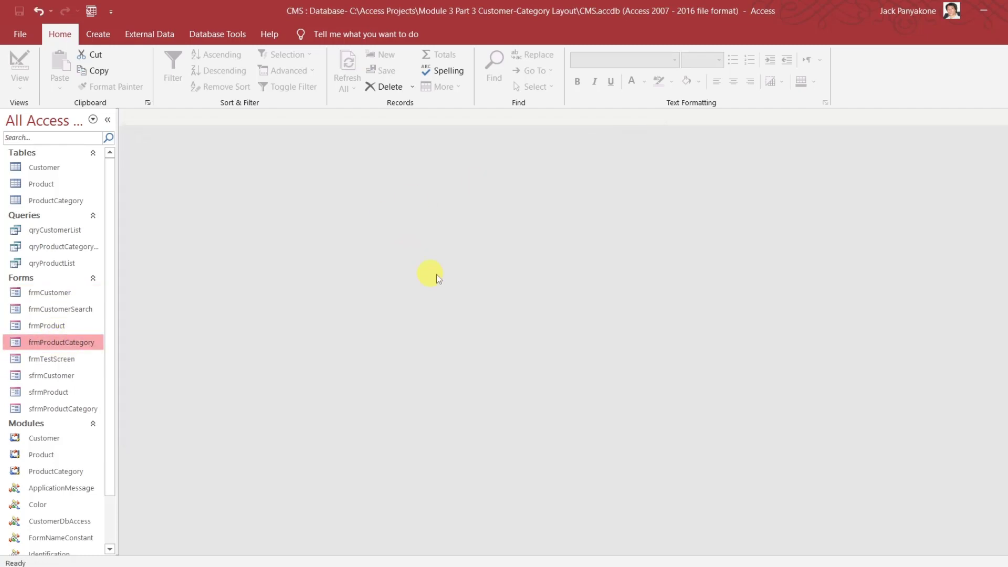
double_click(35, 325)
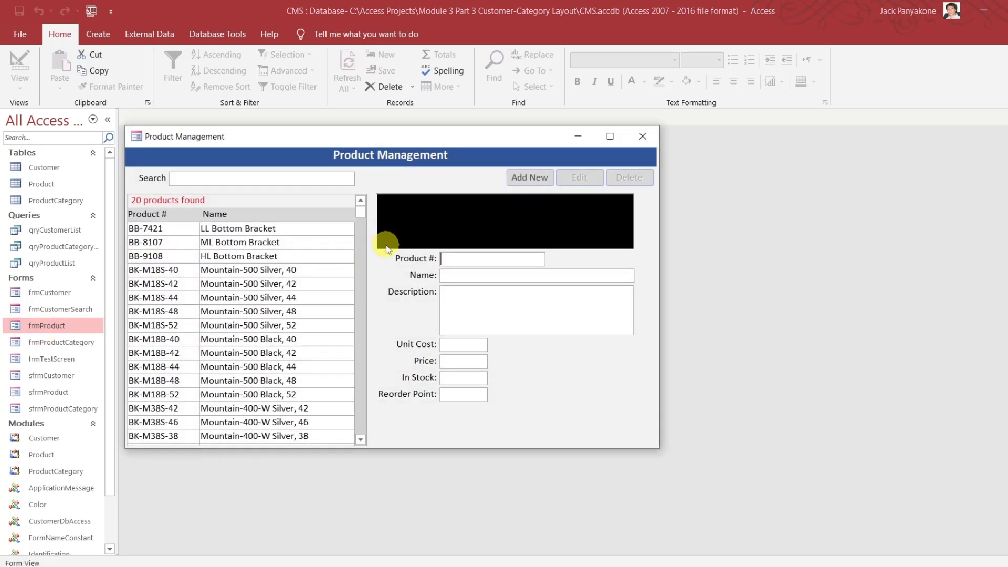
double_click(288, 255)
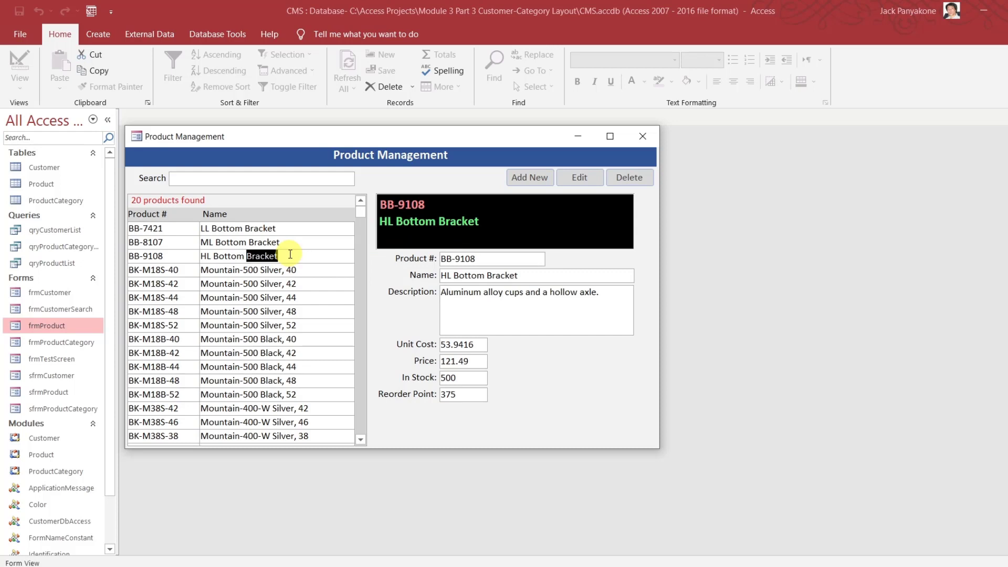
double_click(294, 230)
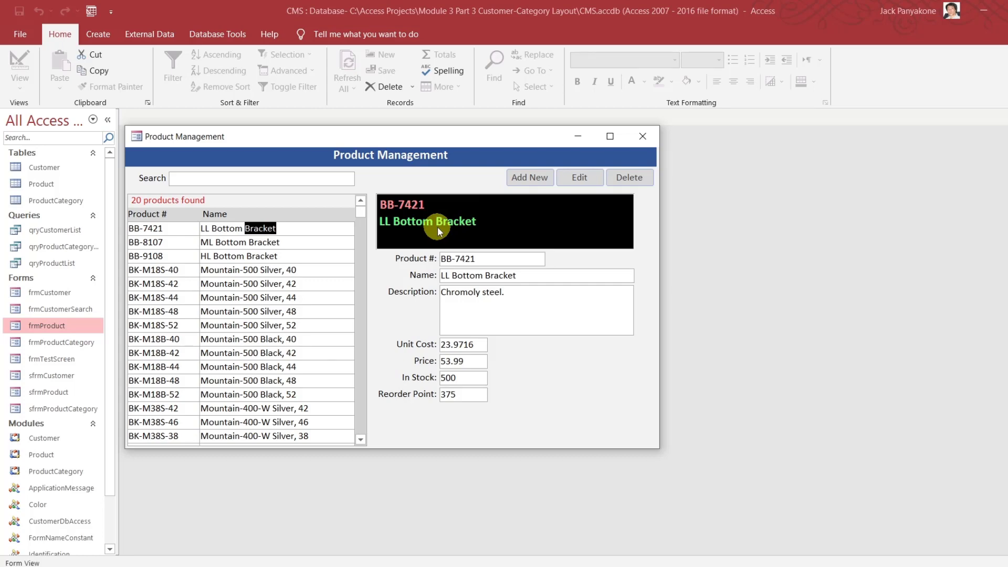
left_click(642, 136)
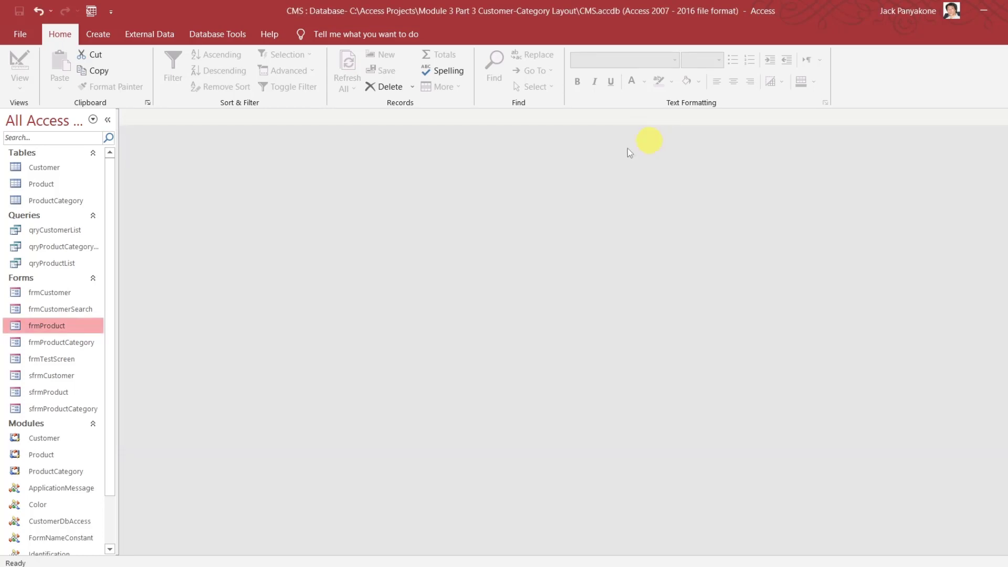
double_click(33, 293)
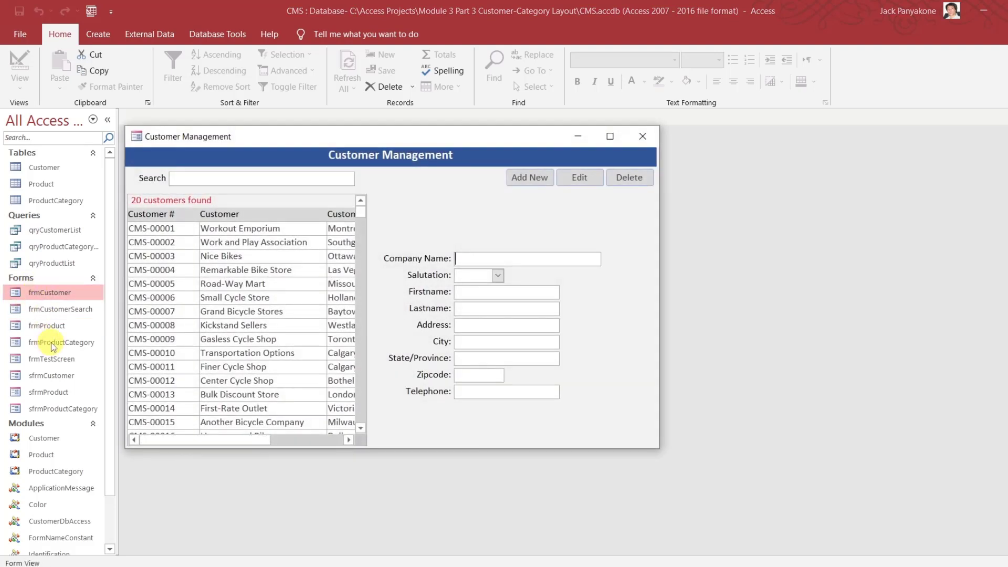
left_click(647, 139)
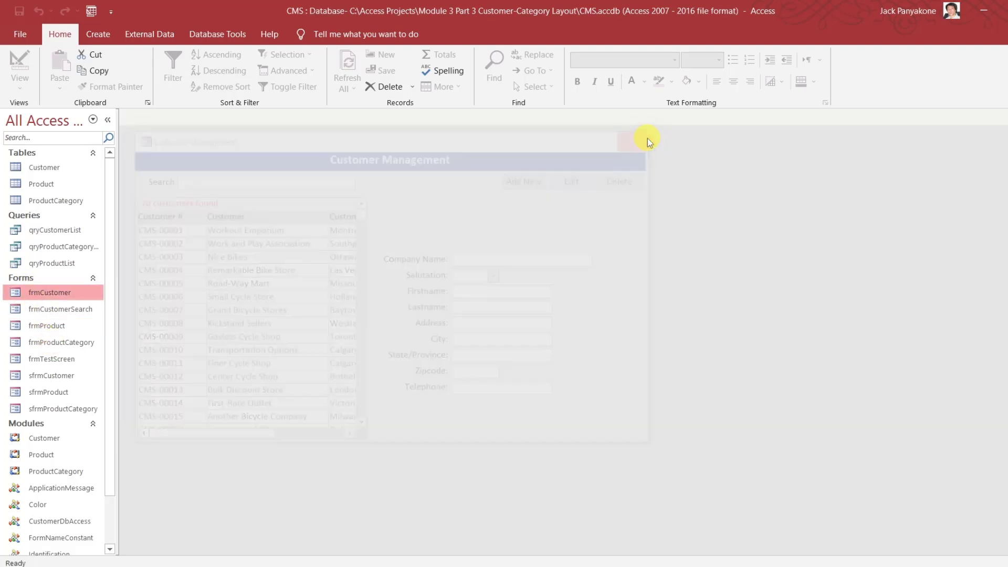
Reopen frmProduct, put ML Bottom Bracket into edit mode, and test loading other products through Mountain-500 Silver, 44 during the edit
double_click(57, 326)
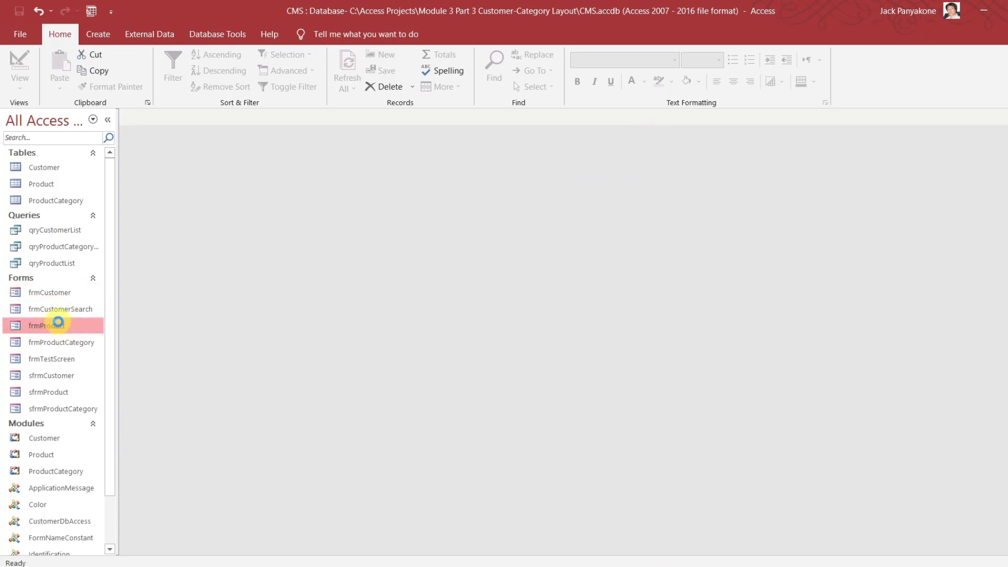
double_click(301, 245)
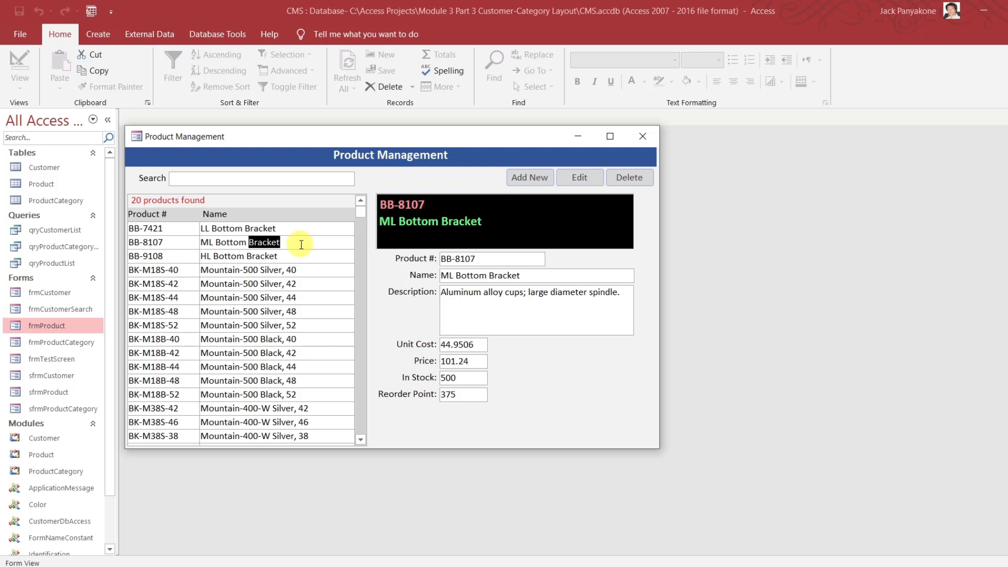
left_click(579, 181)
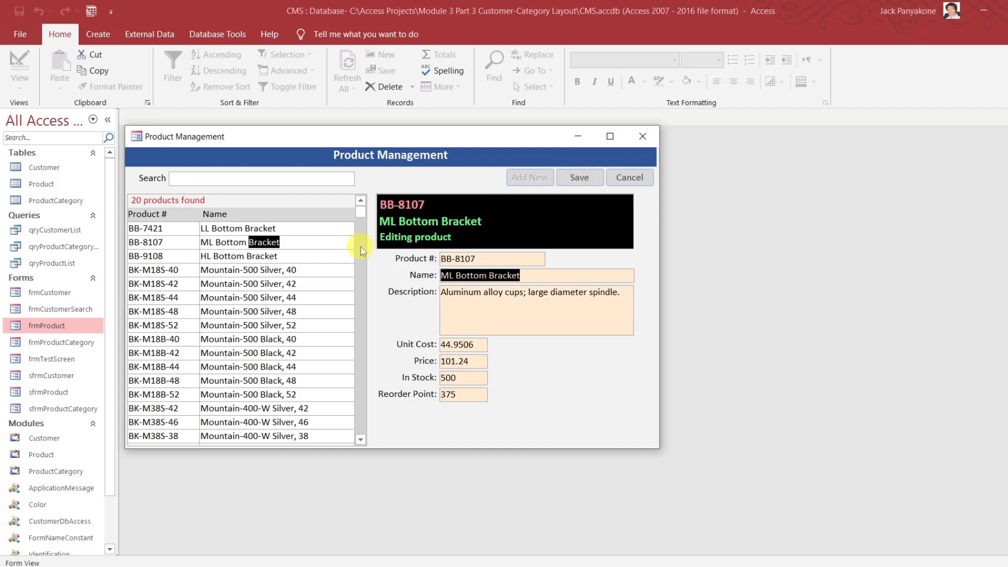
double_click(313, 256)
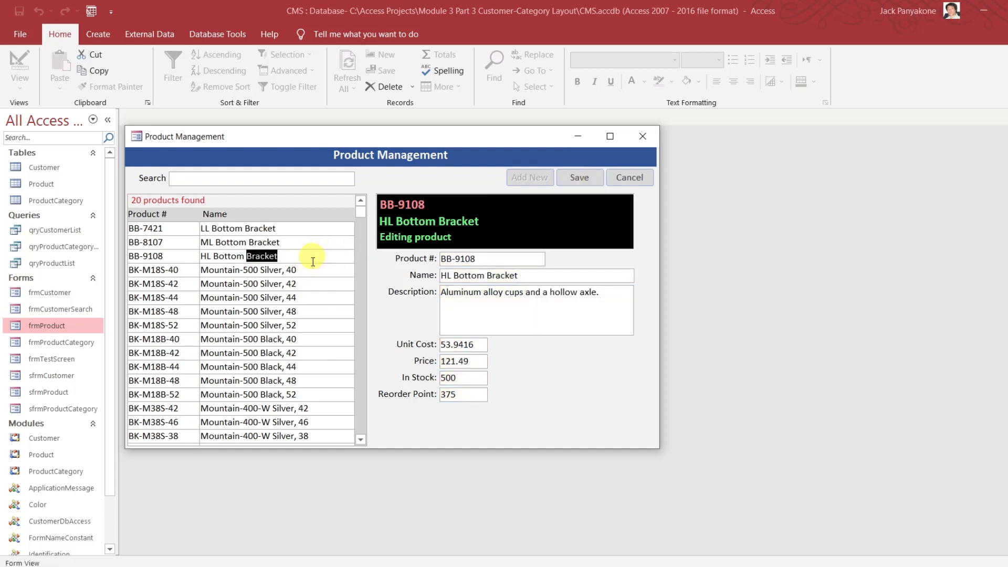
double_click(311, 270)
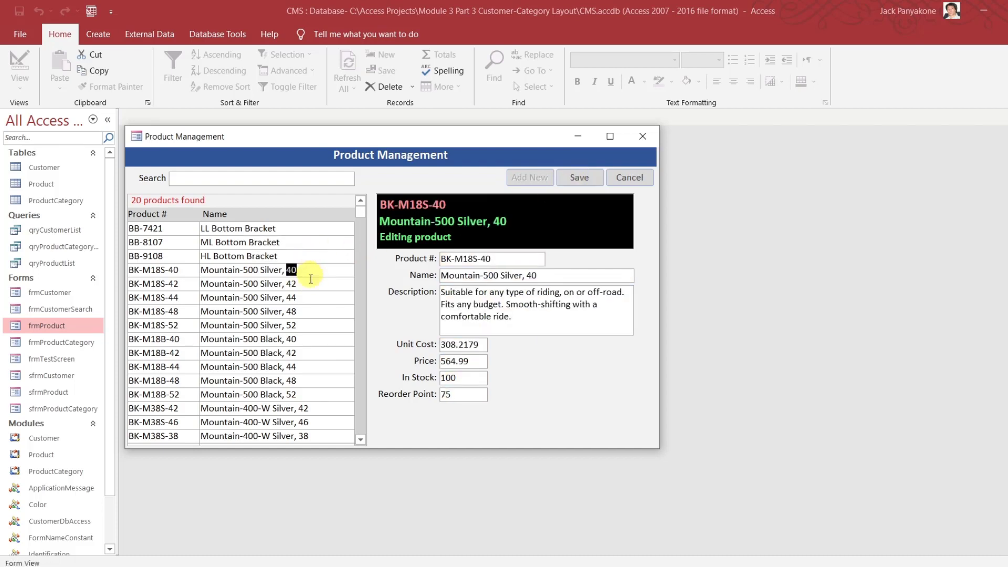
double_click(307, 284)
double_click(308, 298)
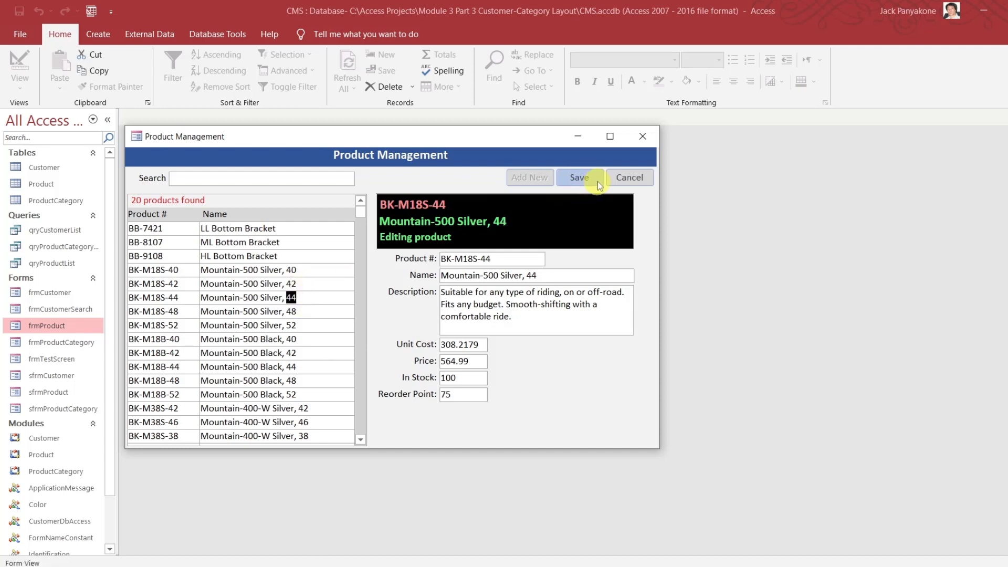
Cancel the ML Bottom Bracket edit, load HL Bottom Bracket, and put it into edit mode
left_click(583, 178)
left_click(638, 176)
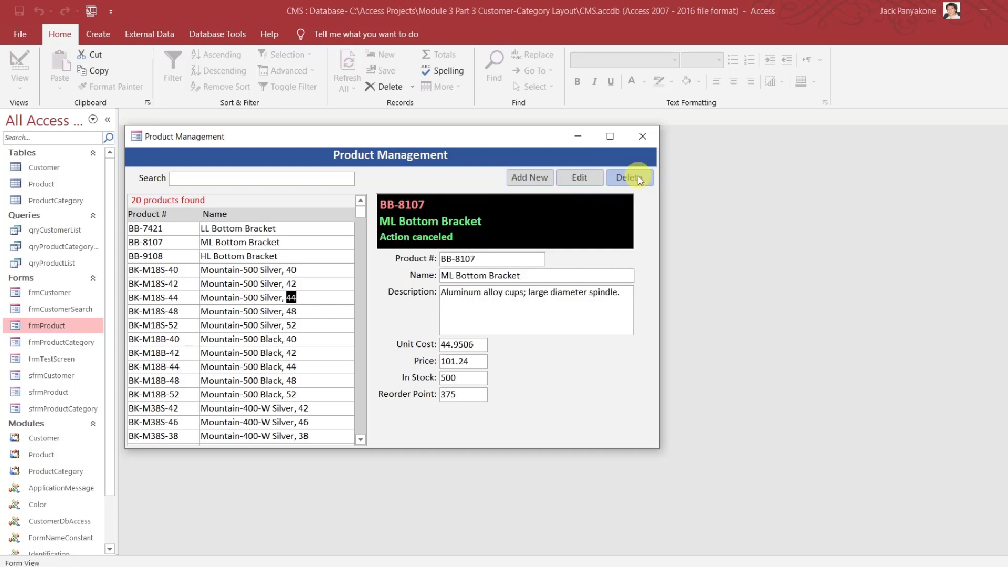
double_click(303, 257)
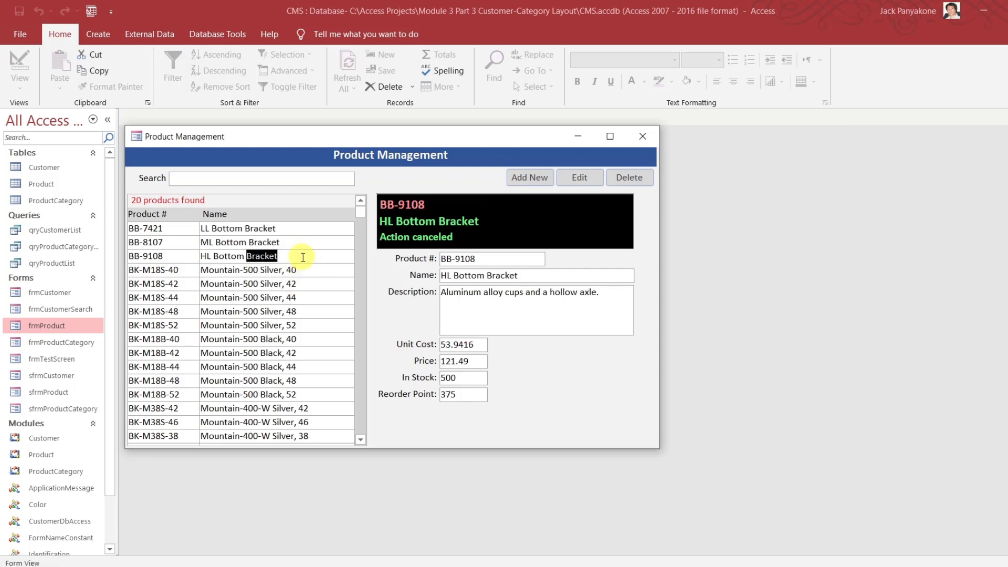
left_click(575, 178)
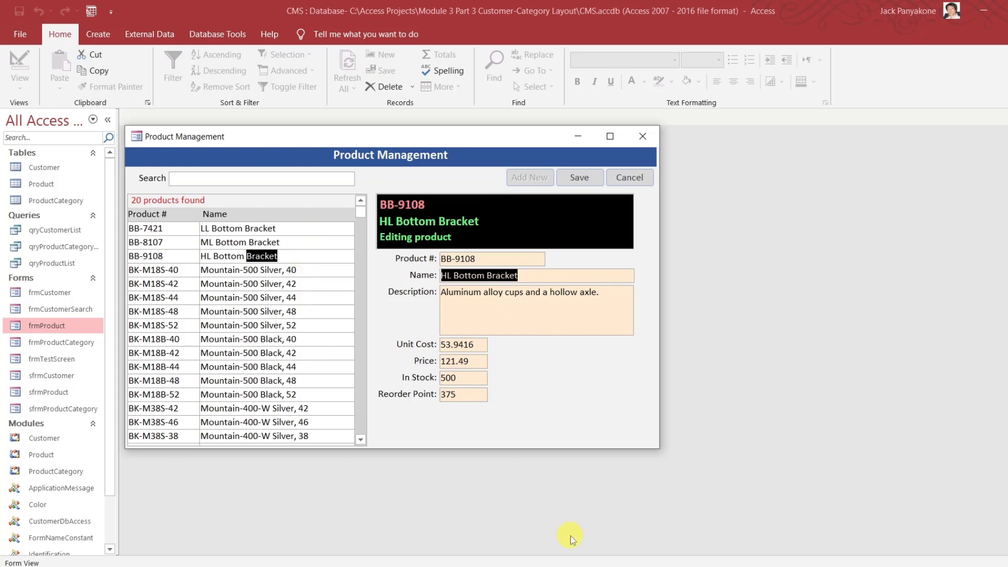
Switch to the VBA editor, review the DisplayProduct code in Form_sfrmProduct, and close that code window
mouse_move(631, 566)
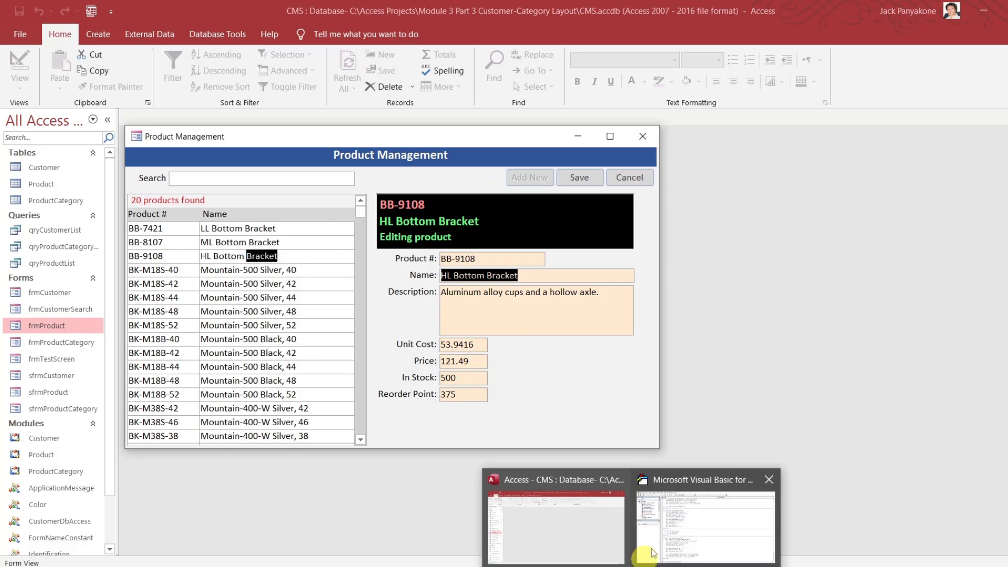
left_click(666, 527)
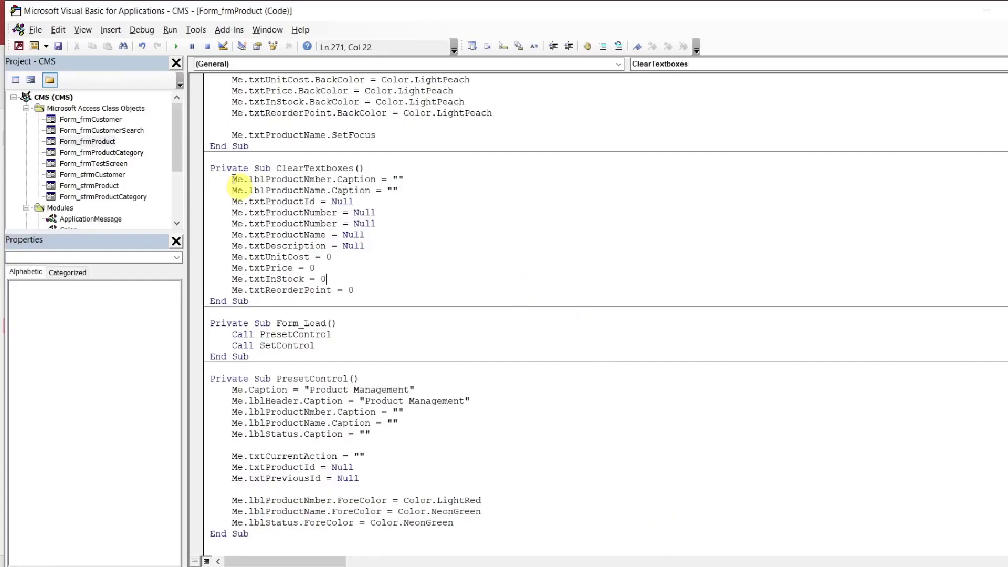
left_click(112, 188)
double_click(113, 189)
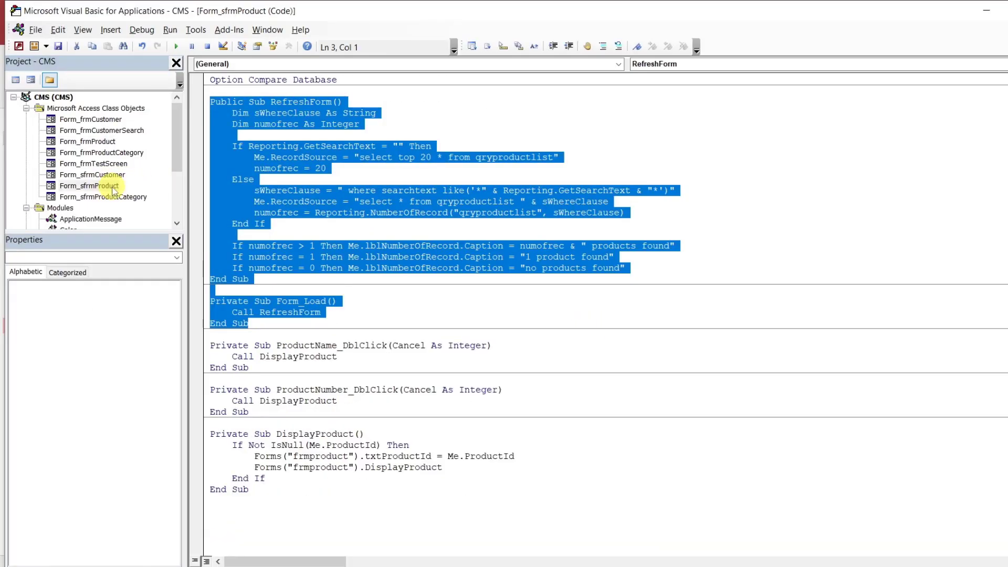
left_click(356, 331)
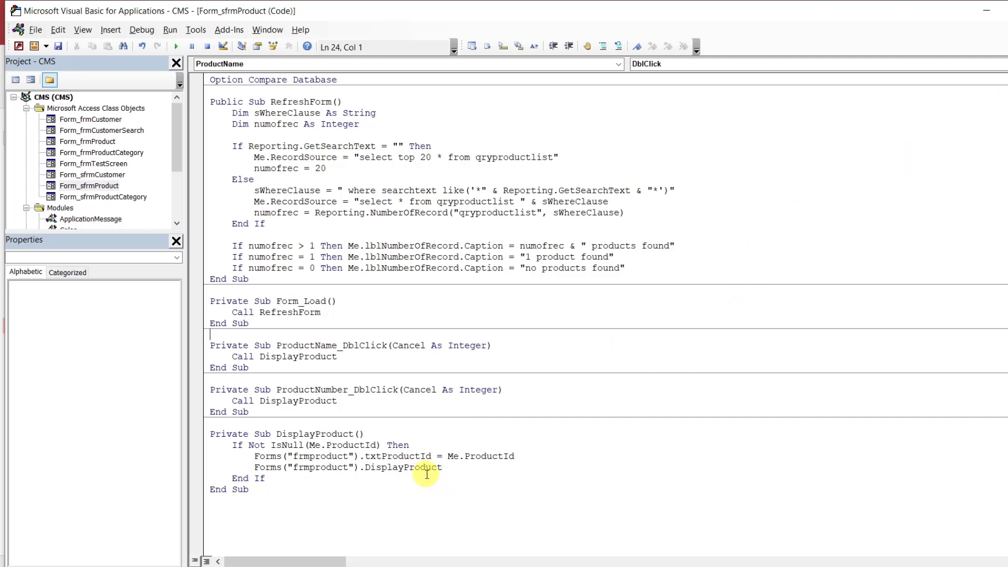
key("ctrl+F4")
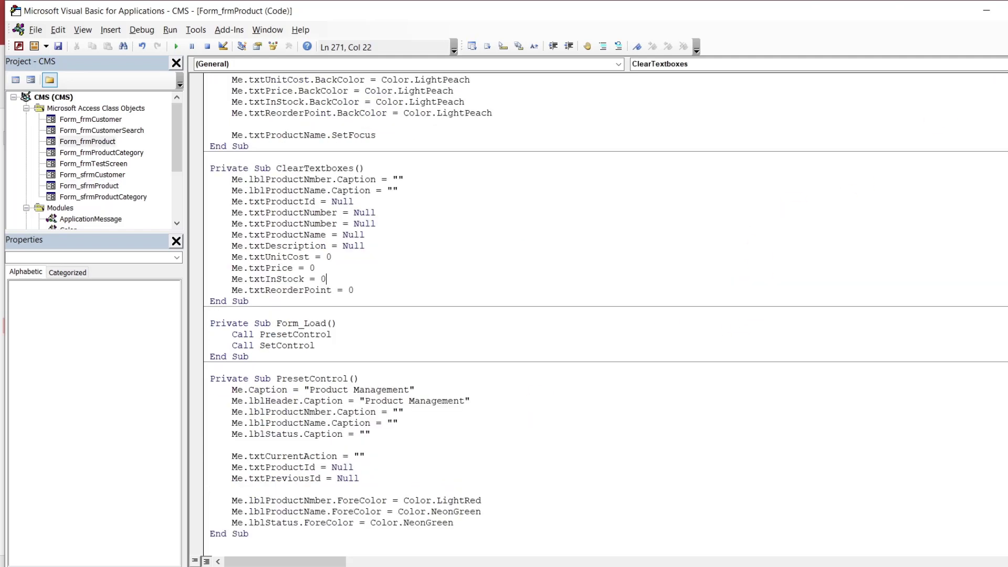
Find the public DisplayProduct sub in Form_frmProduct's code and insert a new line directly below its declaration
scroll(605, 312, "up", 20)
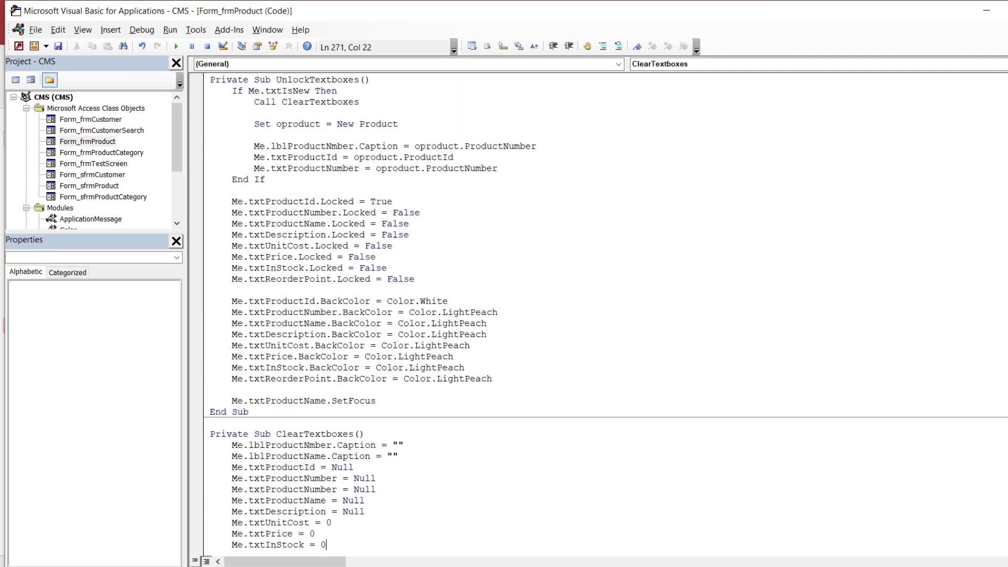
scroll(605, 312, "up", 2)
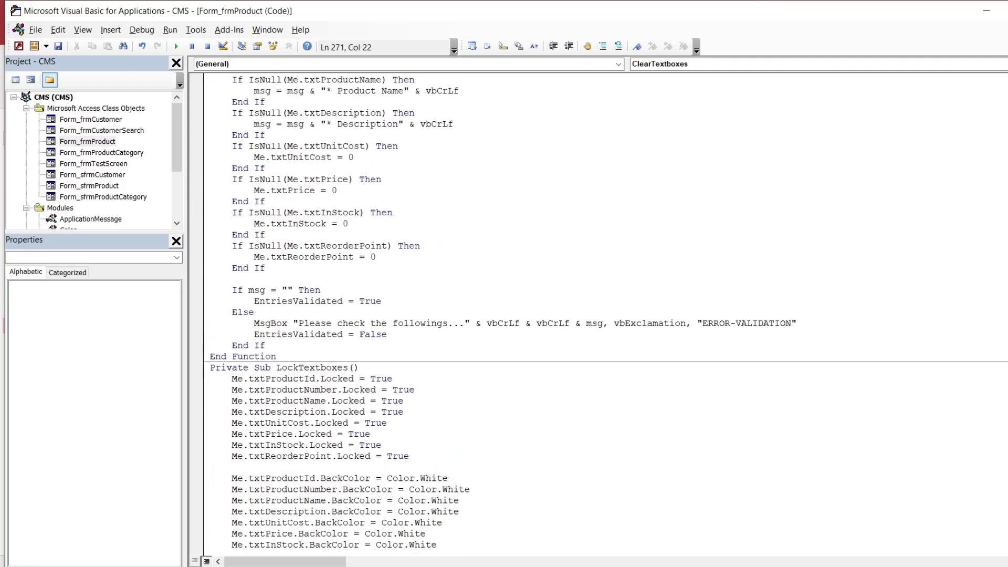
scroll(605, 313, "up", 7)
scroll(605, 312, "up", 7)
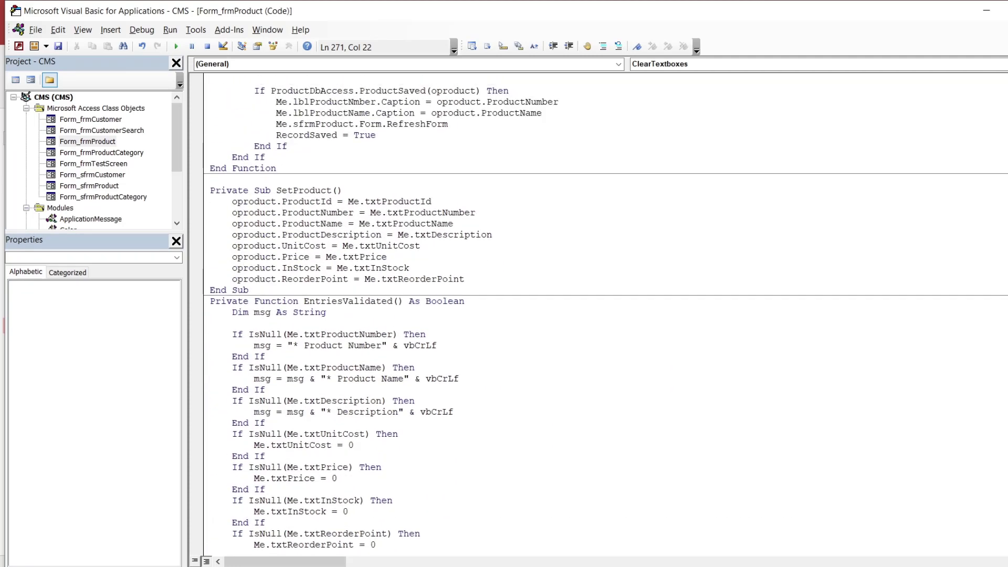
scroll(605, 312, "up", 7)
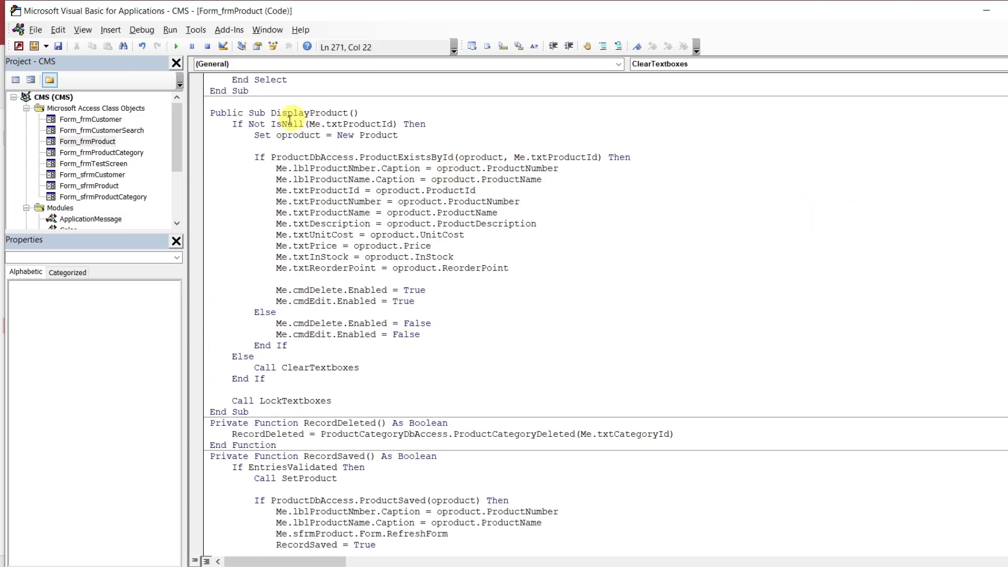
left_click(371, 113)
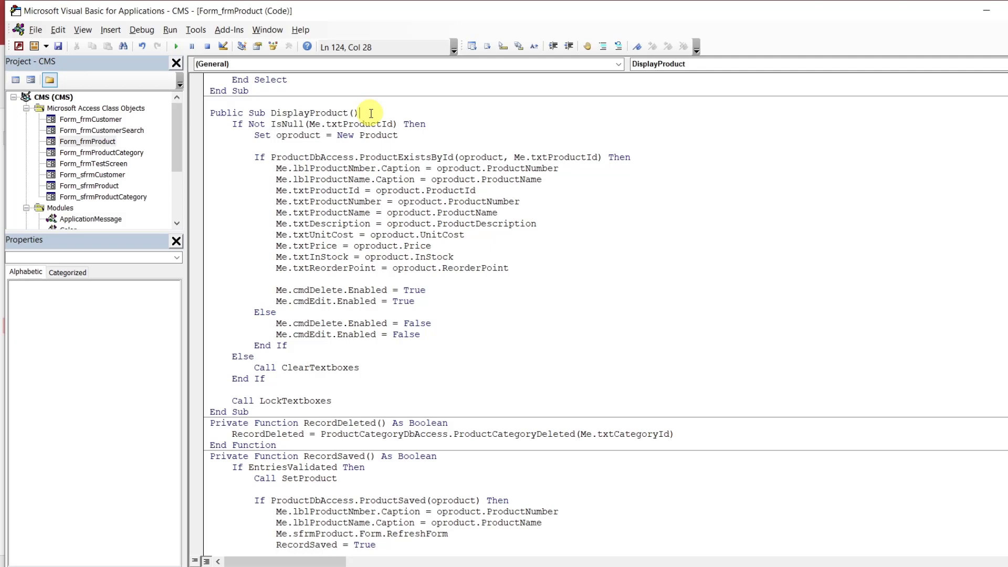
key("Return")
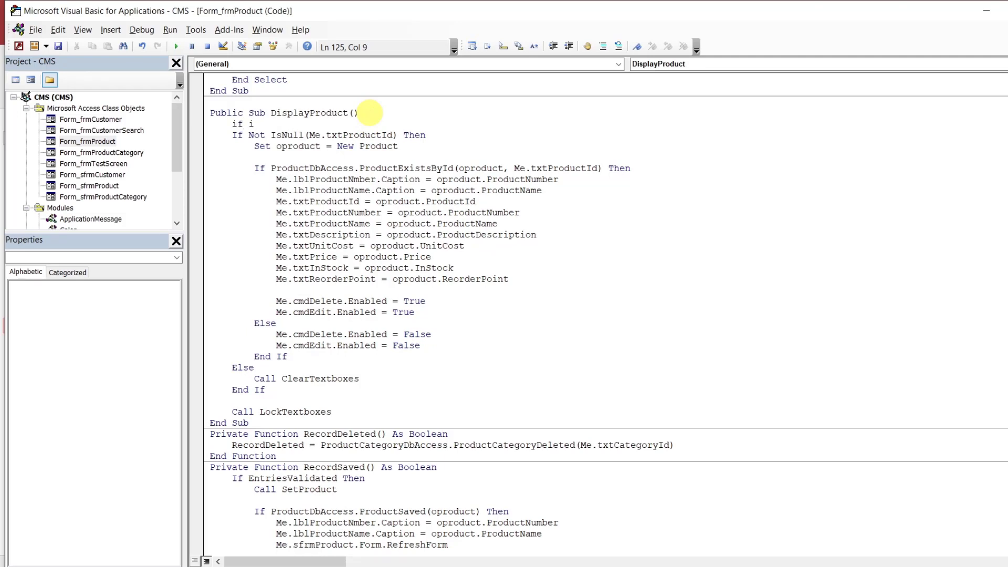
type("if me")
type("ls")
key("BackSpace")
key("BackSpace")
type(".is")
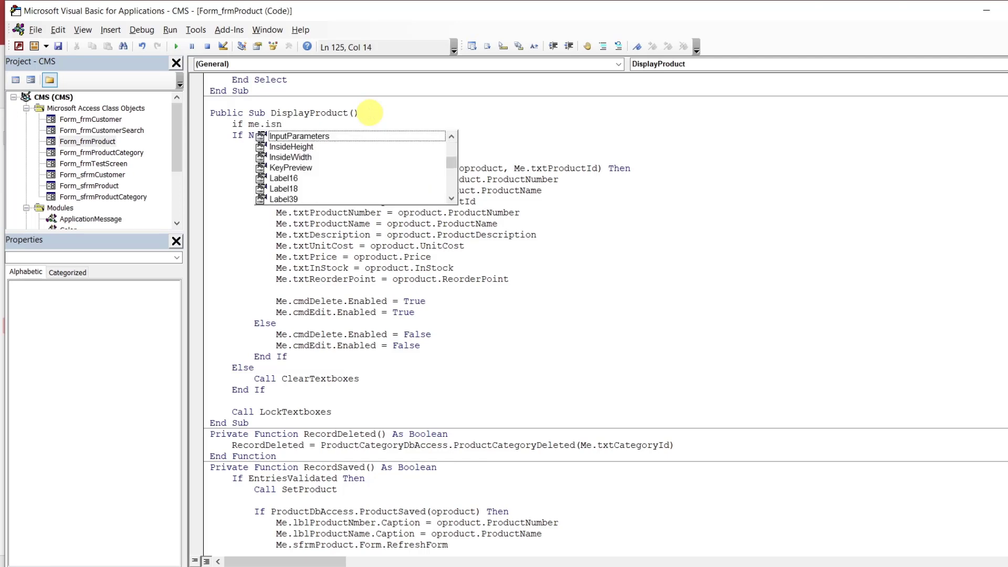
type("n")
key("BackSpace")
key("BackSpace")
key("BackSpace")
key("BackSpace")
key("BackSpace")
key("BackSpace")
key("BackSpace")
key("BackSpace")
key("BackSpace")
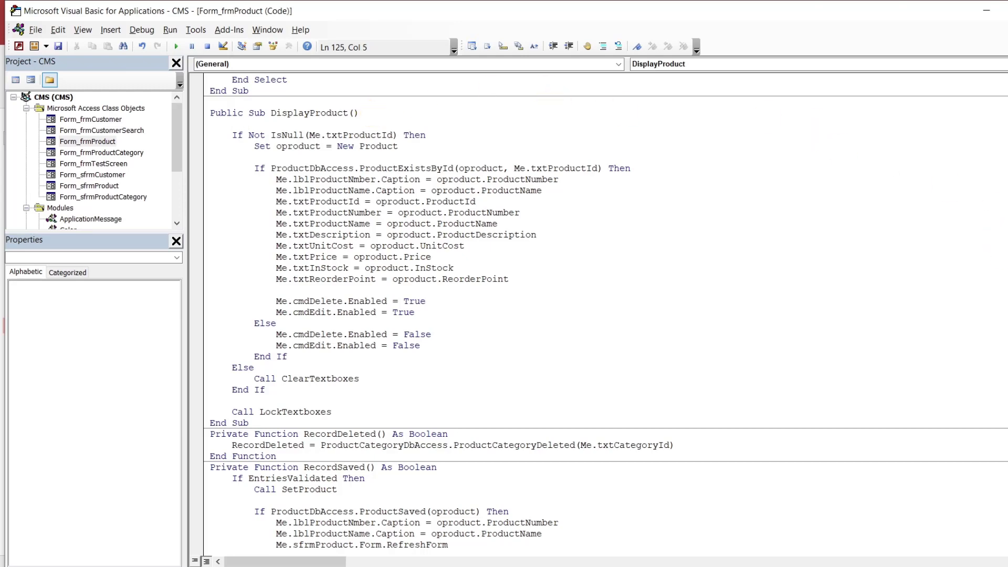
Wrap the whole body of DisplayProduct in an If Me.txtIsNew Then … End If block, closing it after Call LockTextboxes
scroll(604, 313, "up", 4)
scroll(605, 312, "up", 15)
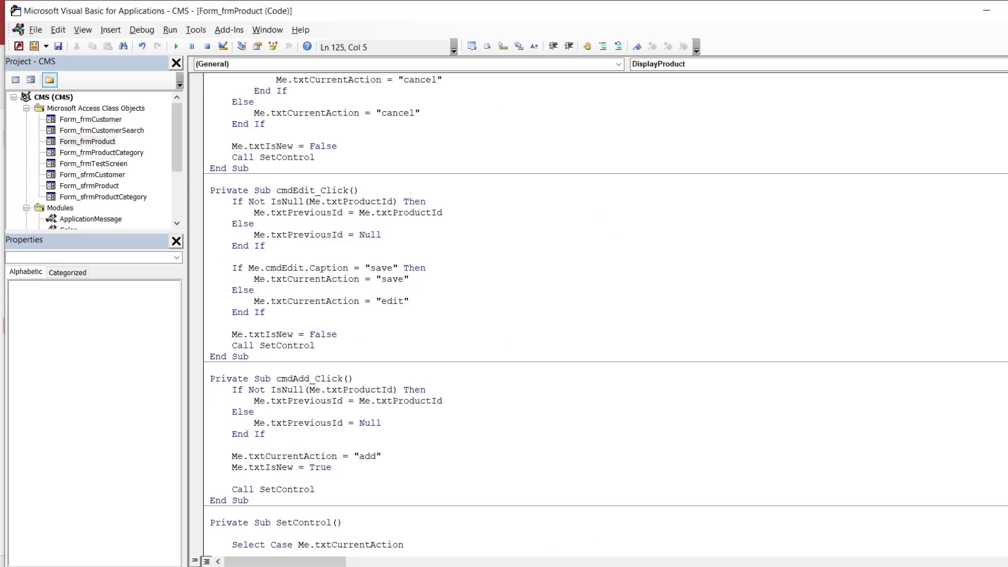
scroll(605, 313, "down", 20)
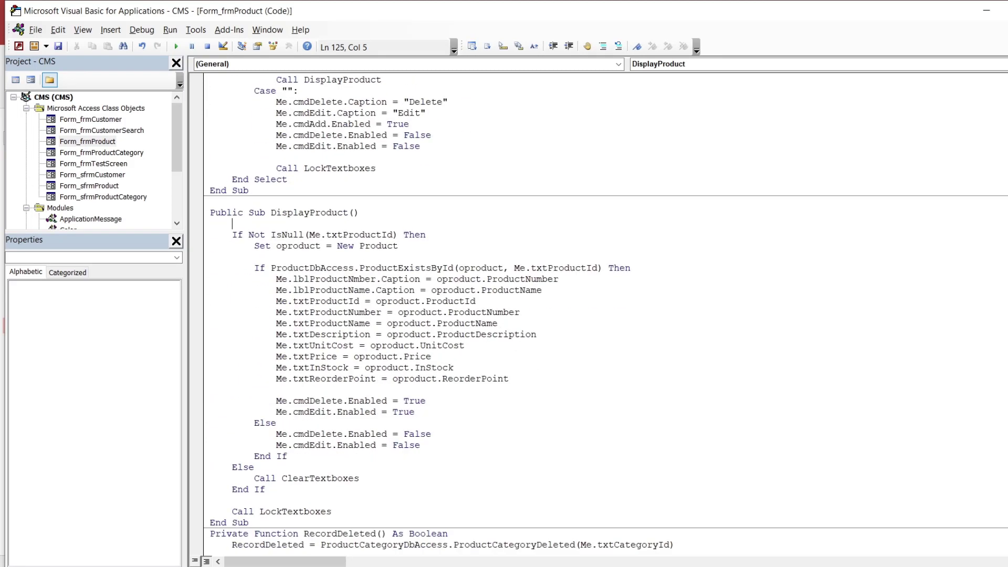
type("if me.txtis")
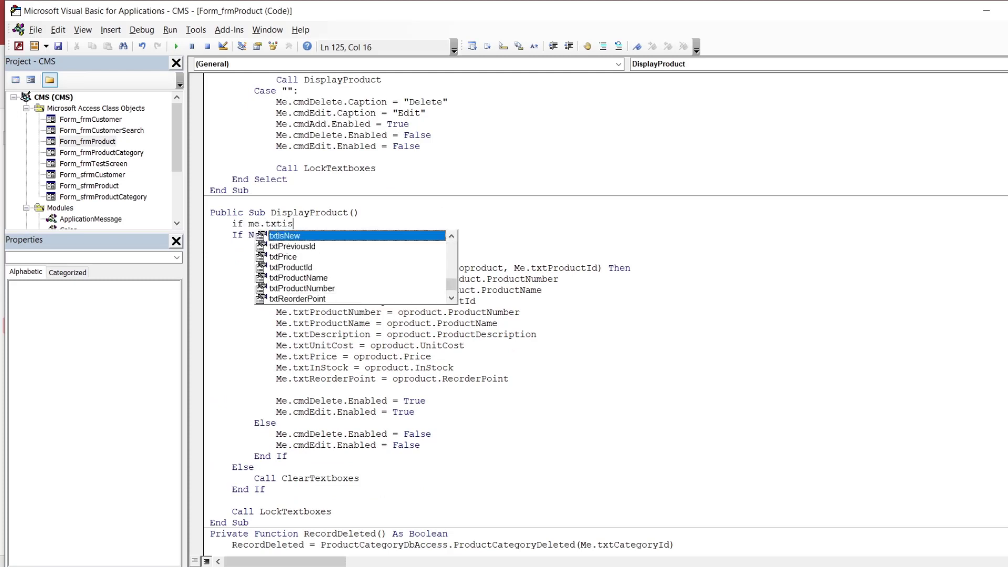
type(" then")
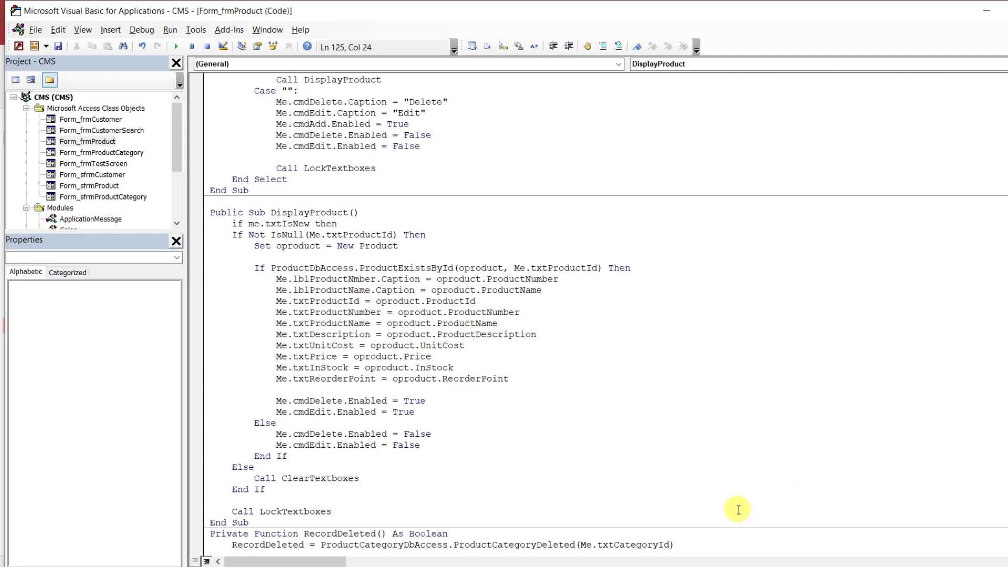
left_click(333, 511)
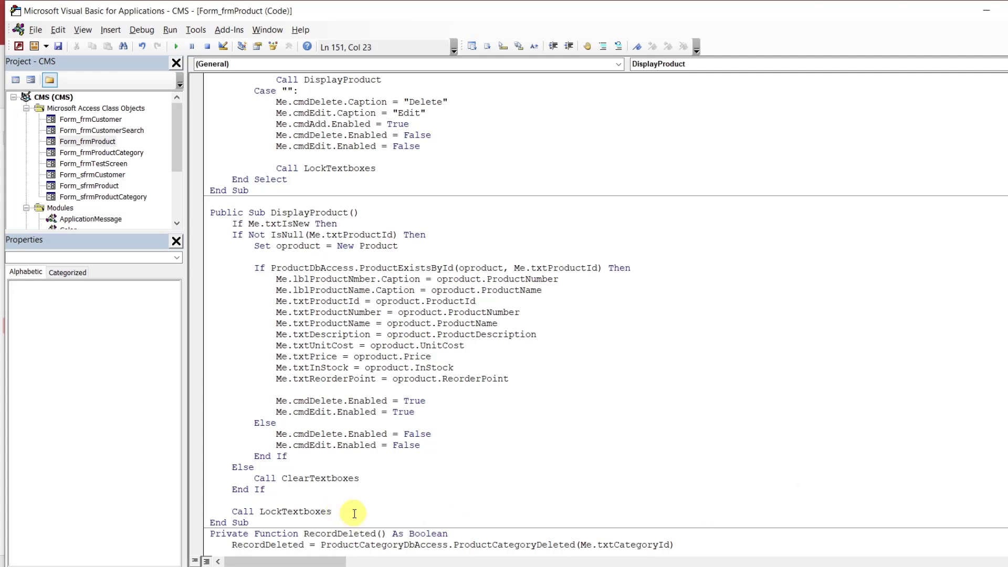
key("Return")
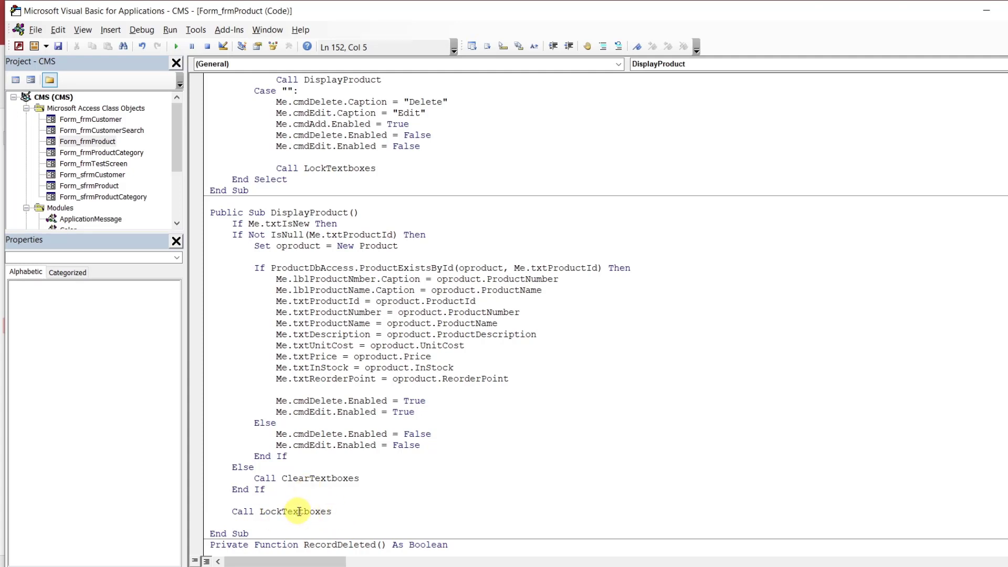
type("endif")
left_click(302, 489)
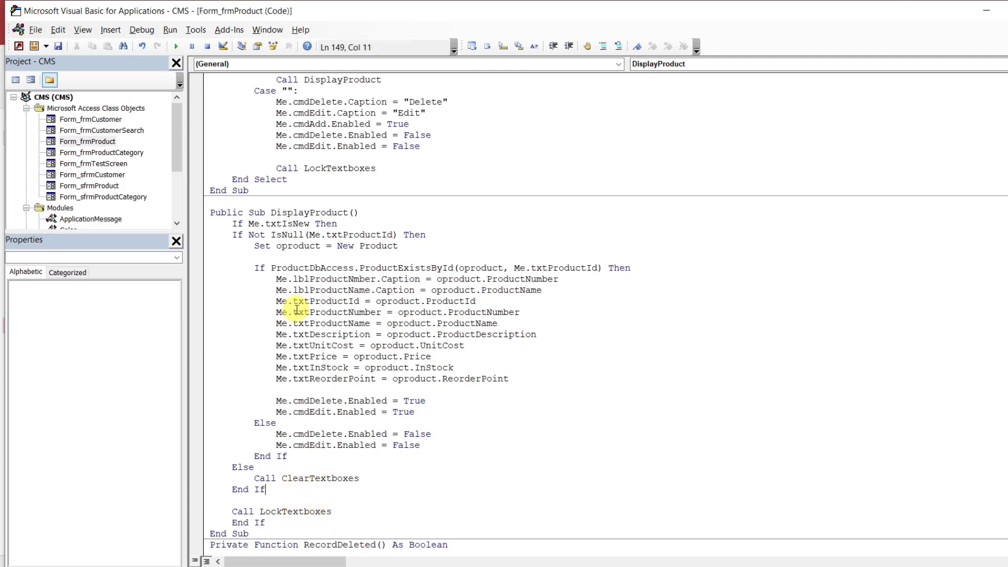
Negate the outer condition to If Not Me.txtIsNew Then and indent the code enclosed by that block one level
left_click(244, 223)
type("not")
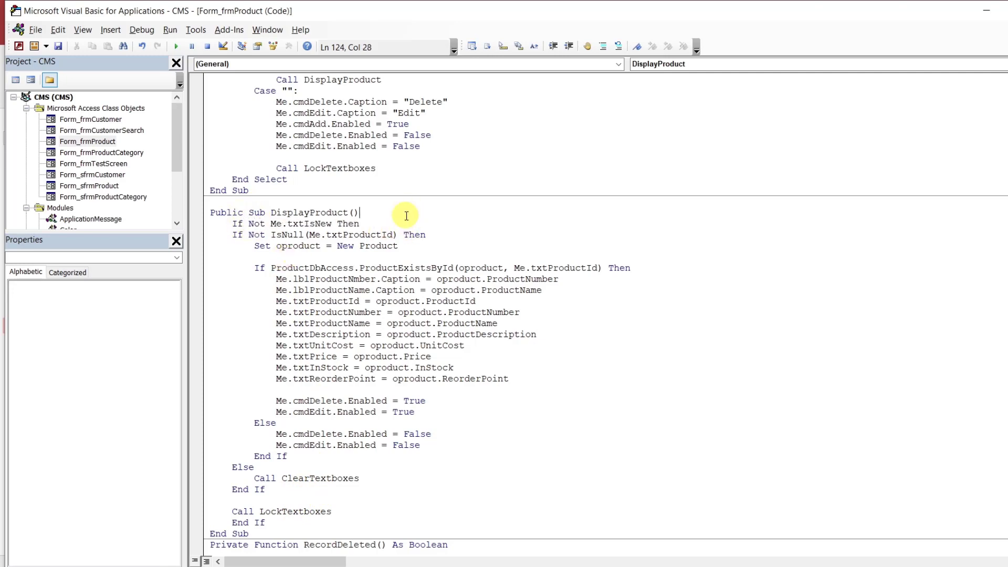
left_click_drag(333, 511, 193, 237)
key("Tab")
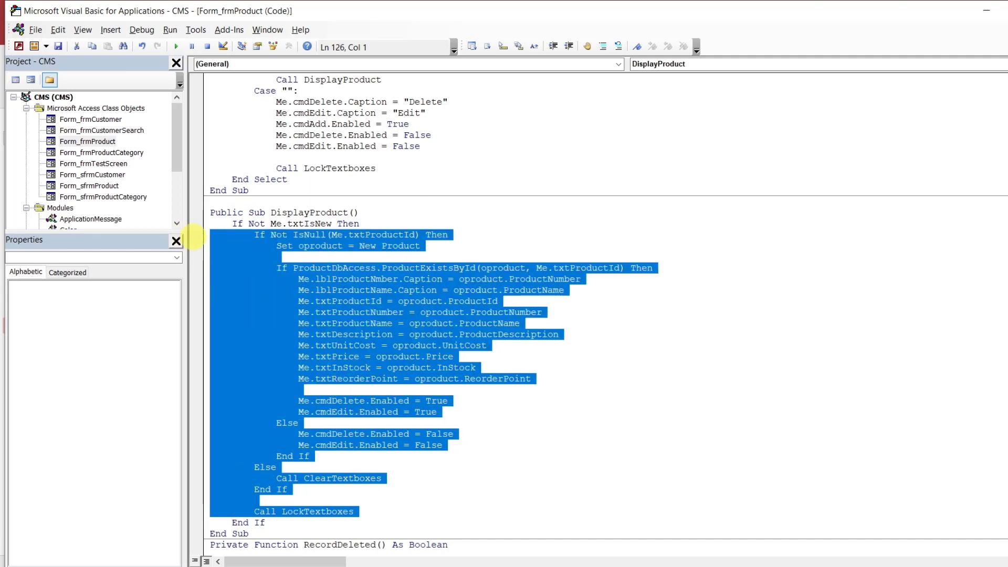
left_click(366, 224)
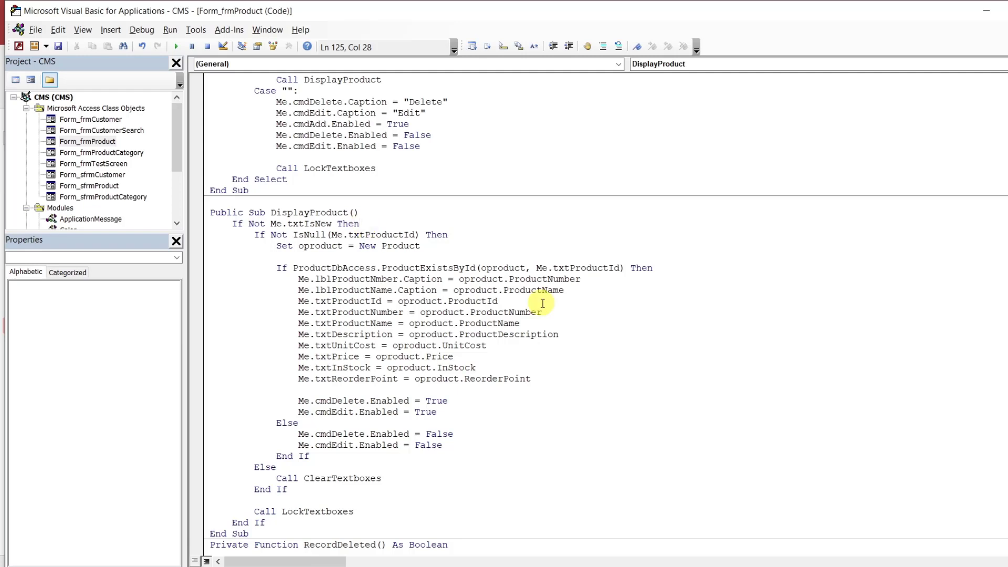
Check the open product form in Access, and add an Else branch after DisplayProduct's Call LockTextboxes with MsgBox "Please finish your editing..."
left_click(629, 566)
left_click(589, 538)
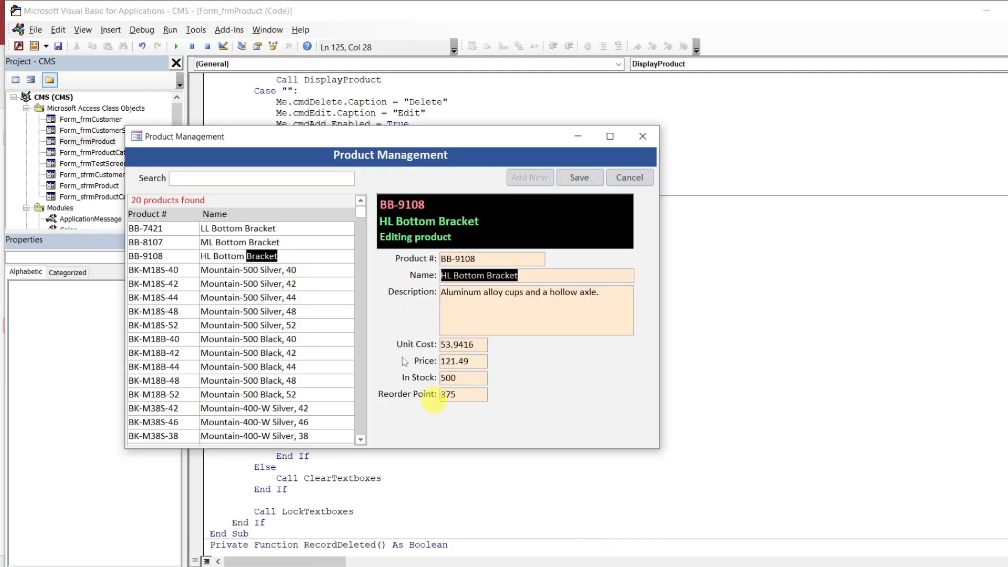
left_click(651, 566)
left_click(700, 512)
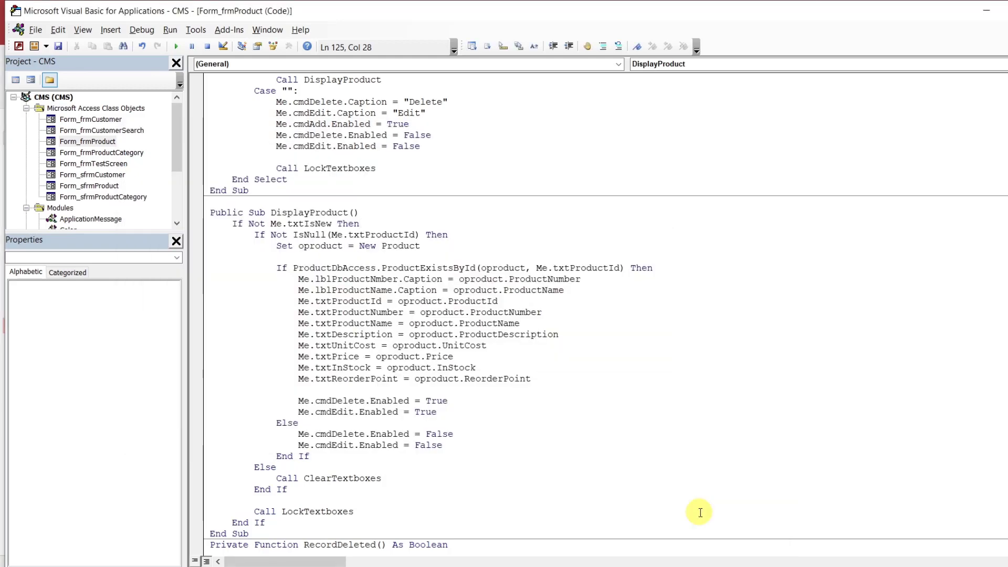
left_click(360, 511)
key("Return")
type("else")
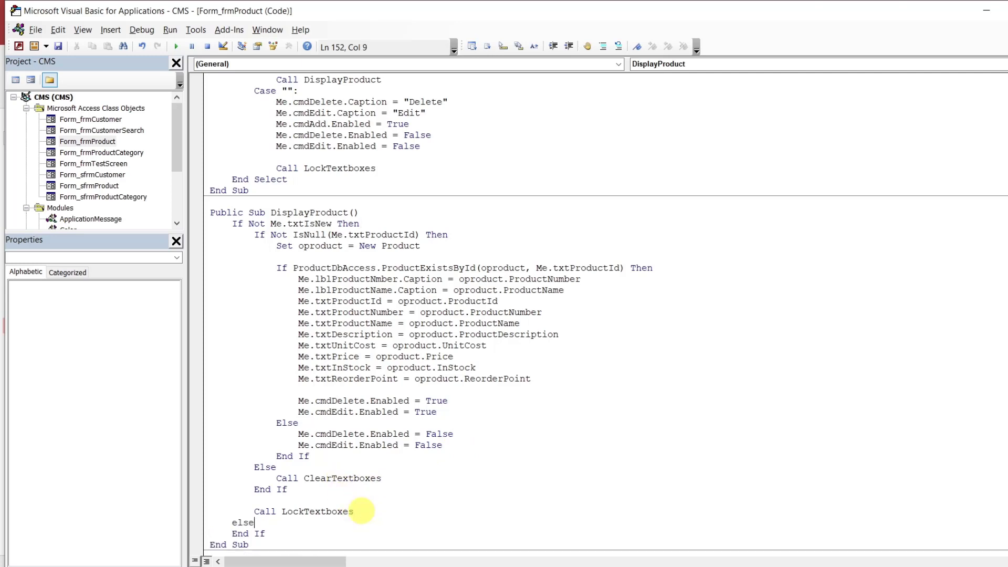
key("Return")
key("Tab")
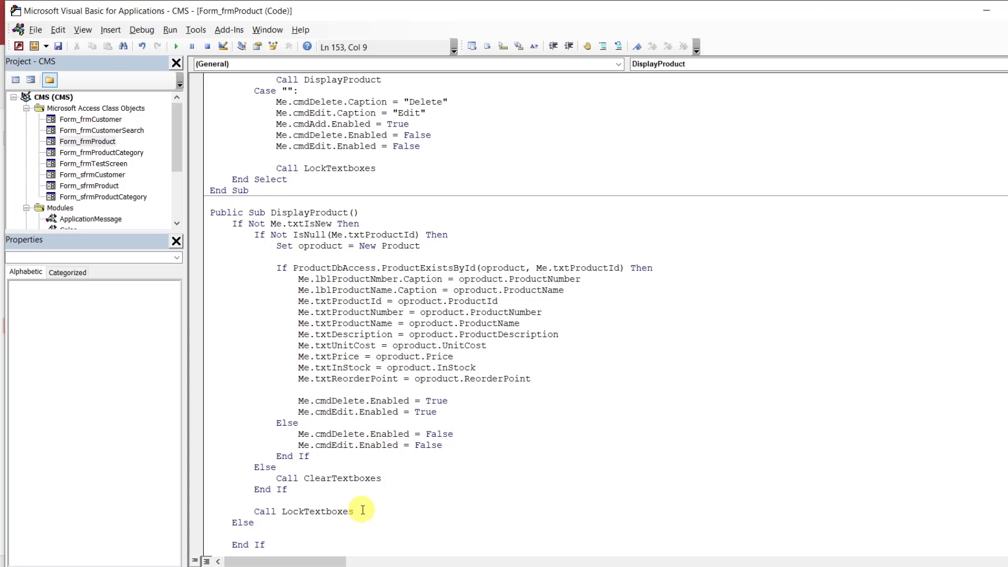
type("msgbox \"")
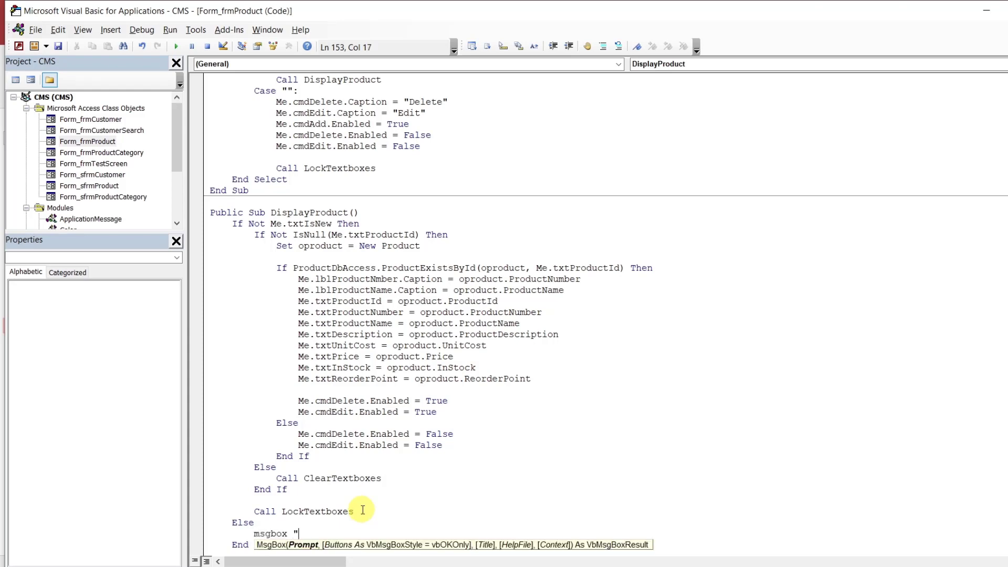
type("Please finish your editi")
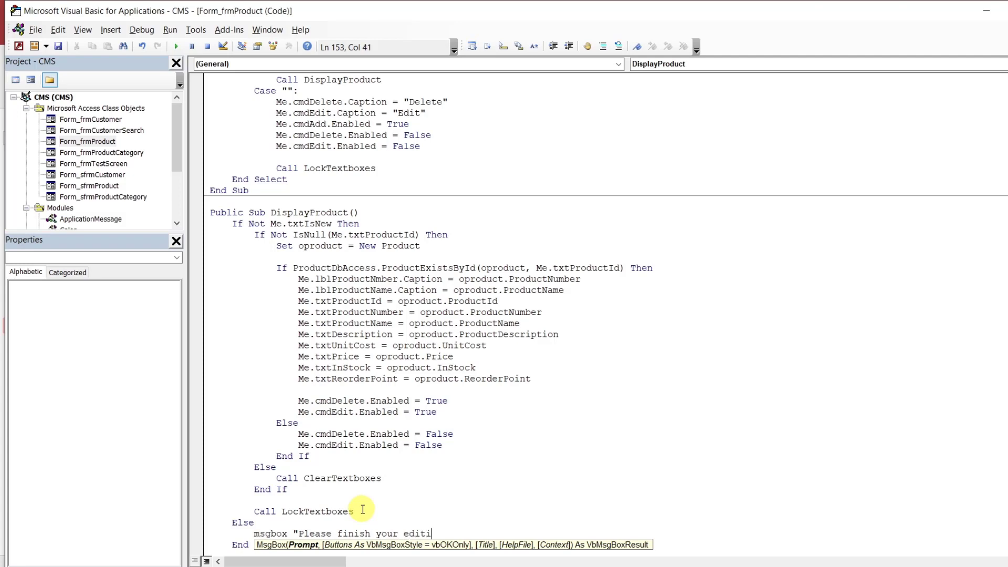
type("ng...\"")
left_click(376, 495)
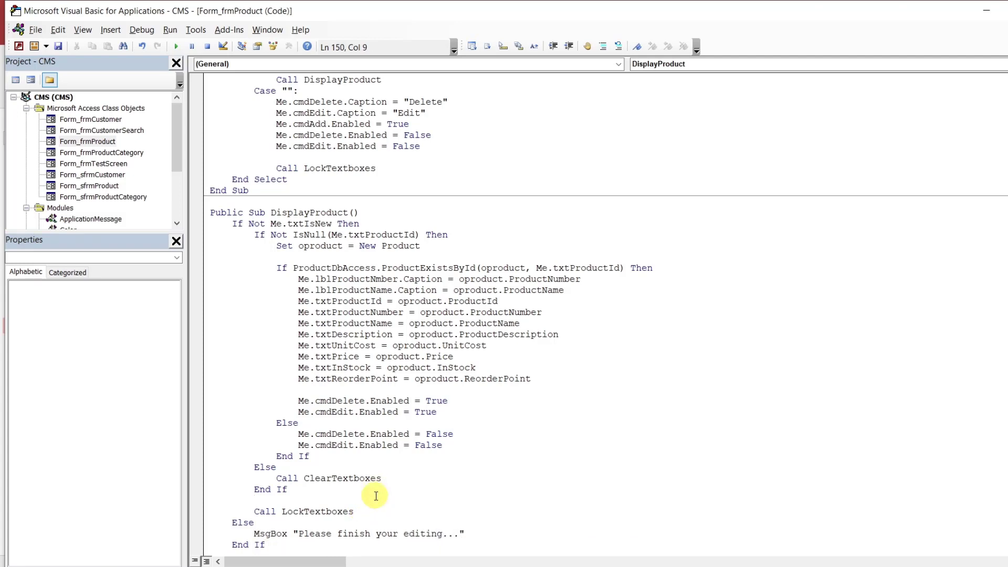
Switch to Access and test loading Mountain-500 Silver, 42 and Mountain-500 Silver, 40 during the HL Bottom Bracket edit
mouse_move(611, 554)
left_click(574, 534)
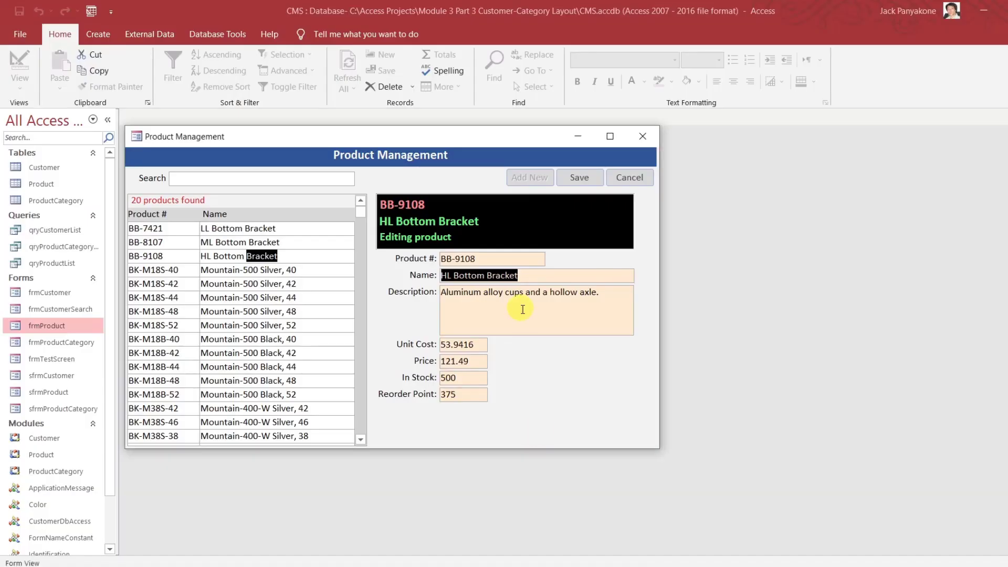
left_click(305, 280)
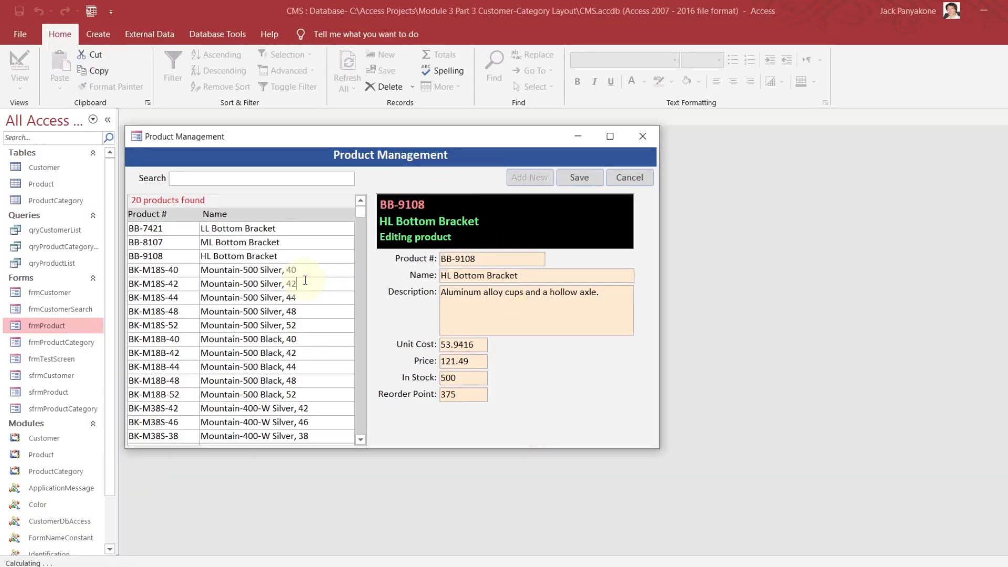
double_click(291, 270)
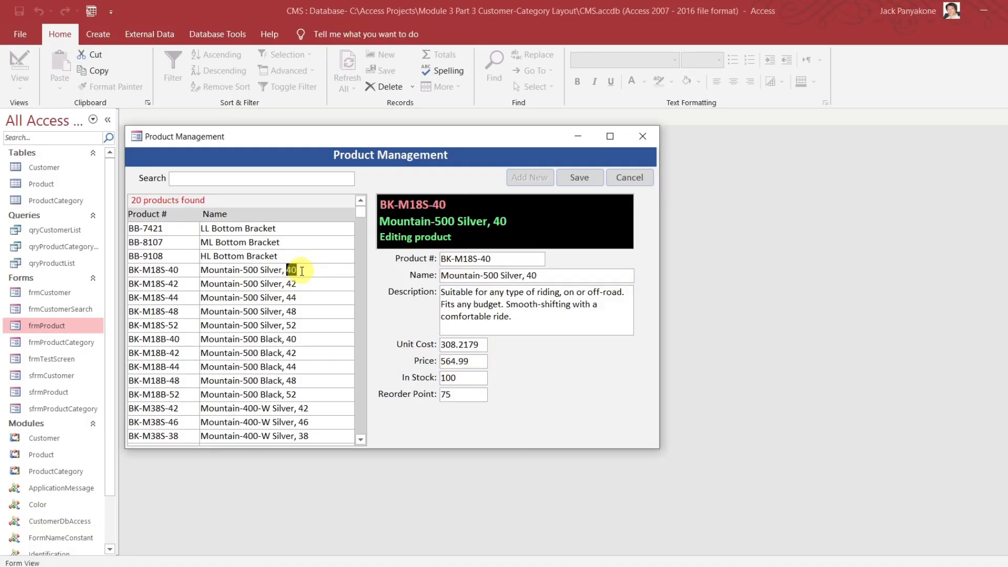
Return to the VBA editor and replace Not Me.txtIsNew in DisplayProduct's outer If condition with Me.txtCurrentAction
mouse_move(600, 546)
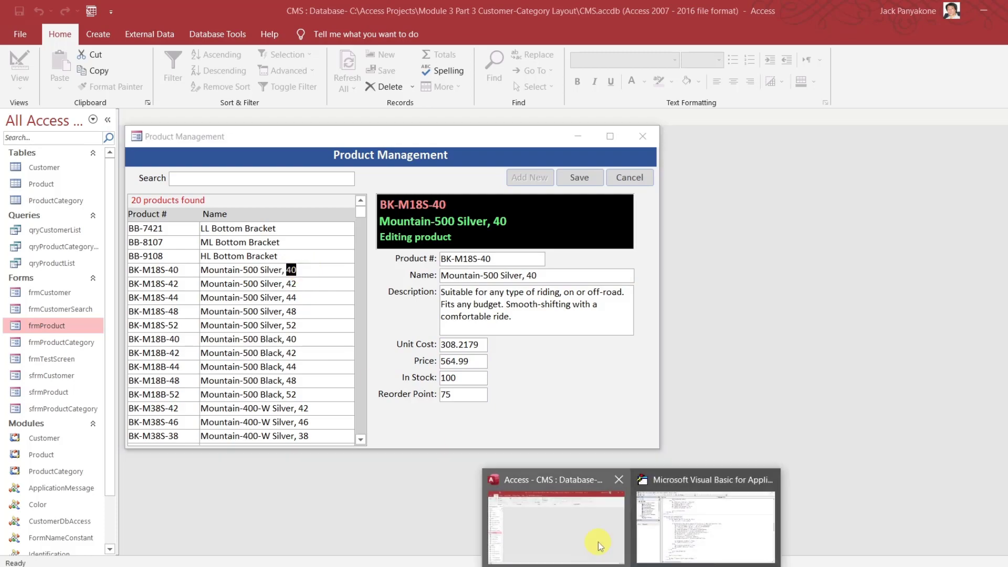
left_click(679, 538)
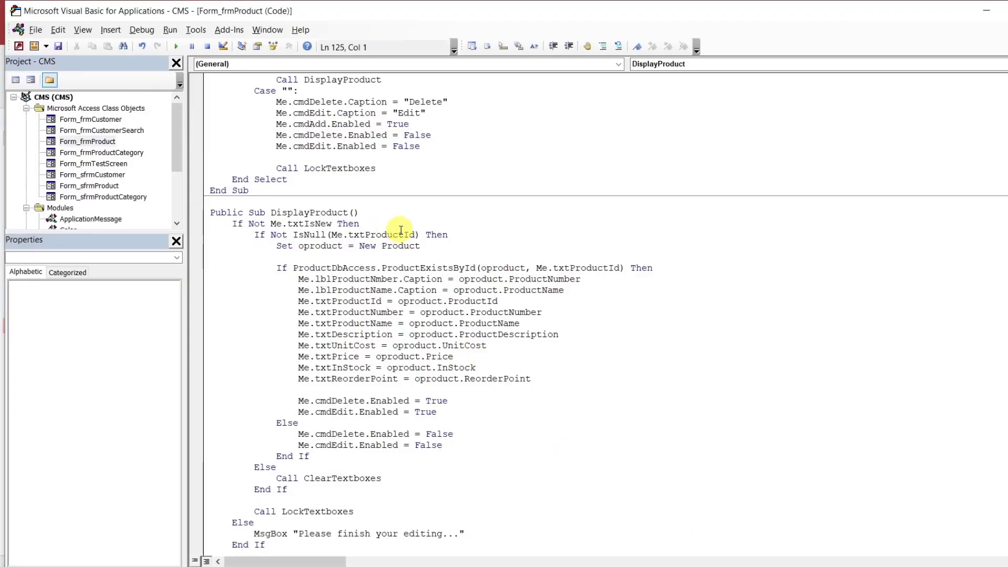
left_click(337, 223)
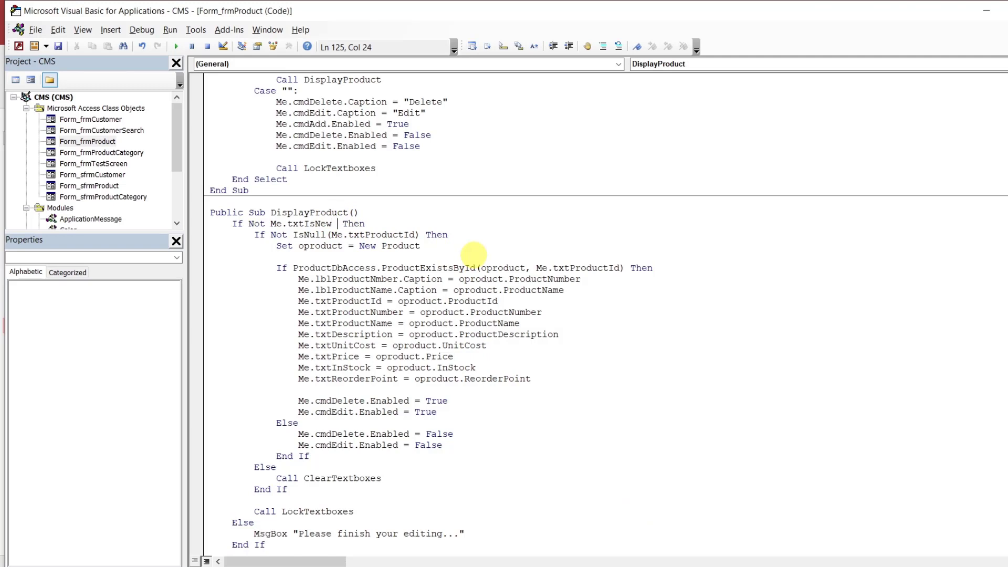
key("BackSpace")
key("BackSpace")
key("BackSpace")
key("BackSpace")
key("BackSpace")
key("BackSpace")
key("BackSpace")
key("BackSpace")
key("BackSpace")
key("BackSpace")
type(".txt")
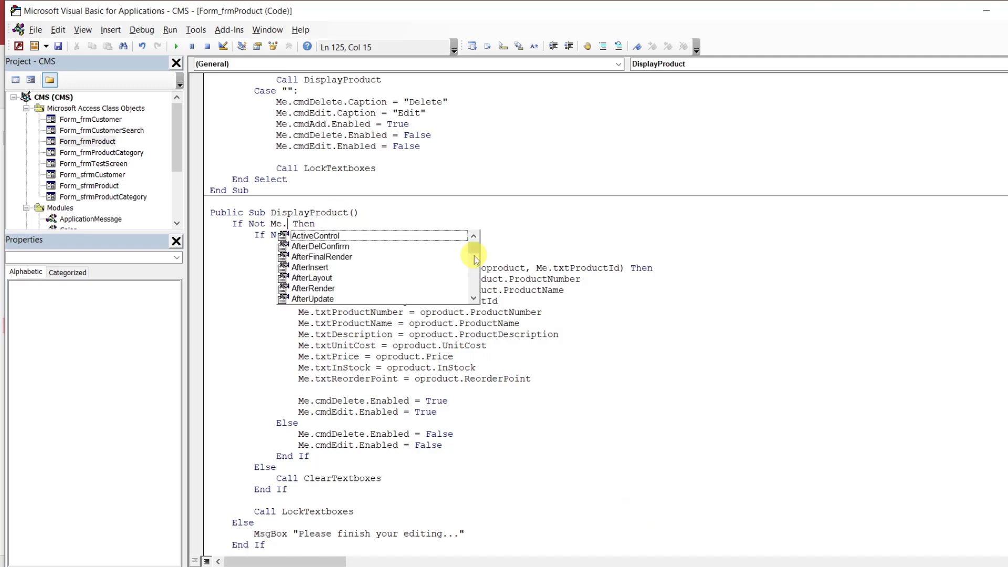
key("Tab")
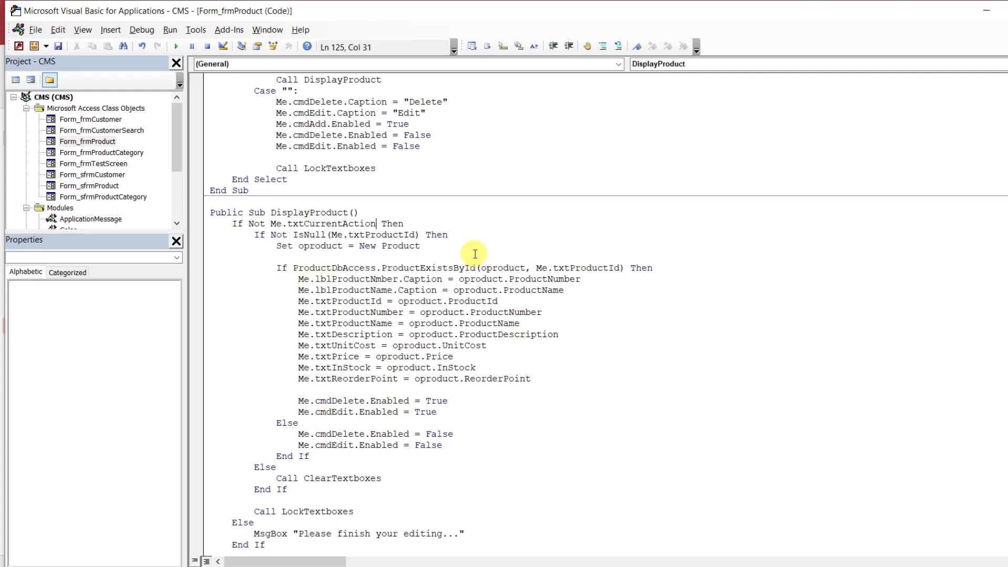
key("BackSpace")
double_click(258, 223)
key("BackSpace")
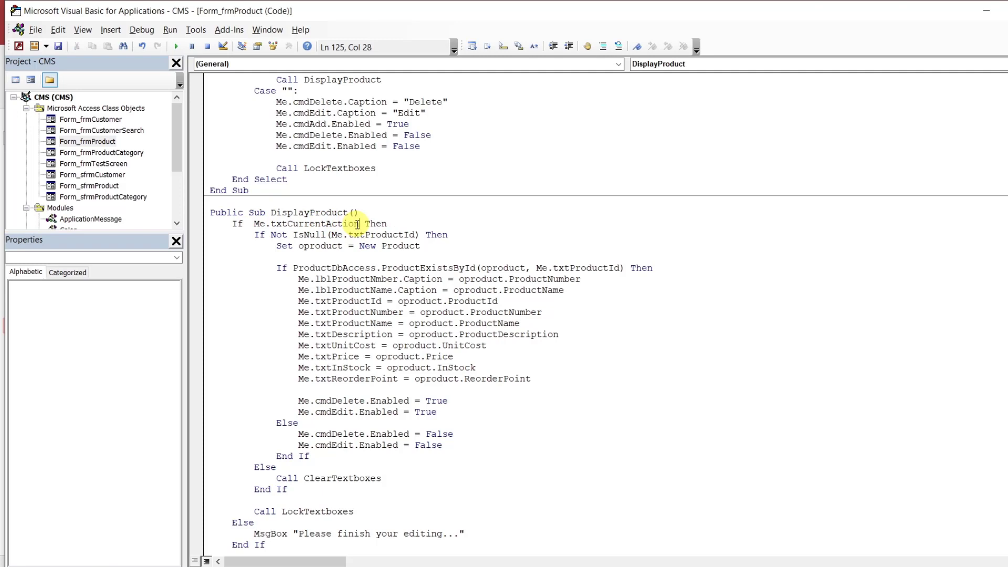
Complete the outer condition as Me.txtCurrentAction <> "edit" Or Me.txtCurrentAction <> "add"
type("<>")
type("\"")
type("edit\" or ")
type("me.txtCurrentAction")
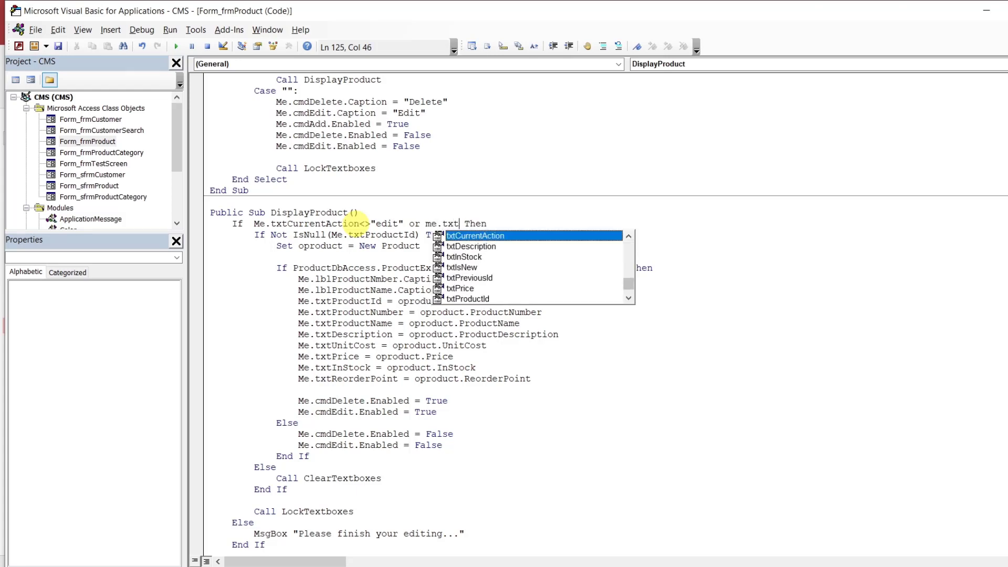
type("<>\"")
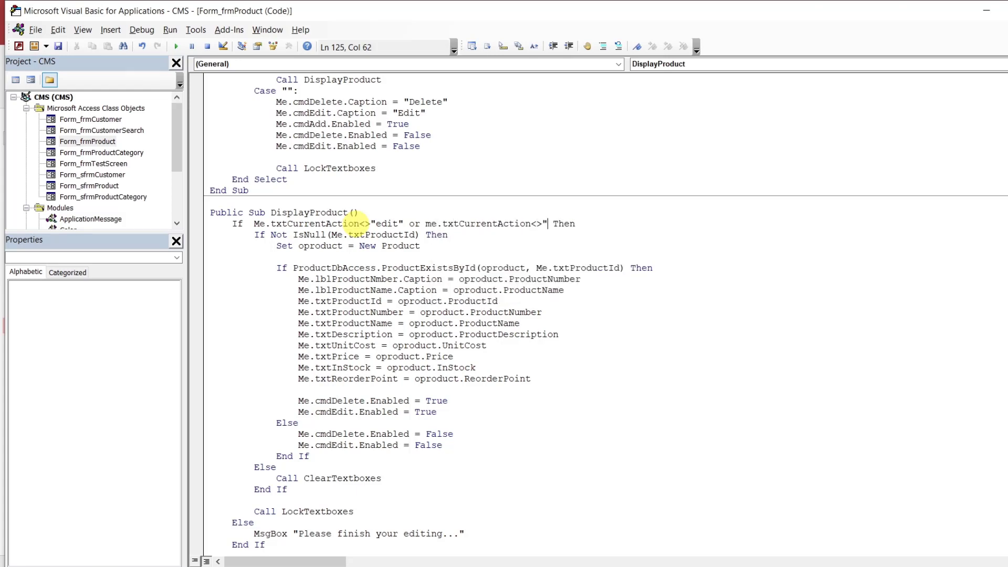
type("add\"")
left_click(379, 194)
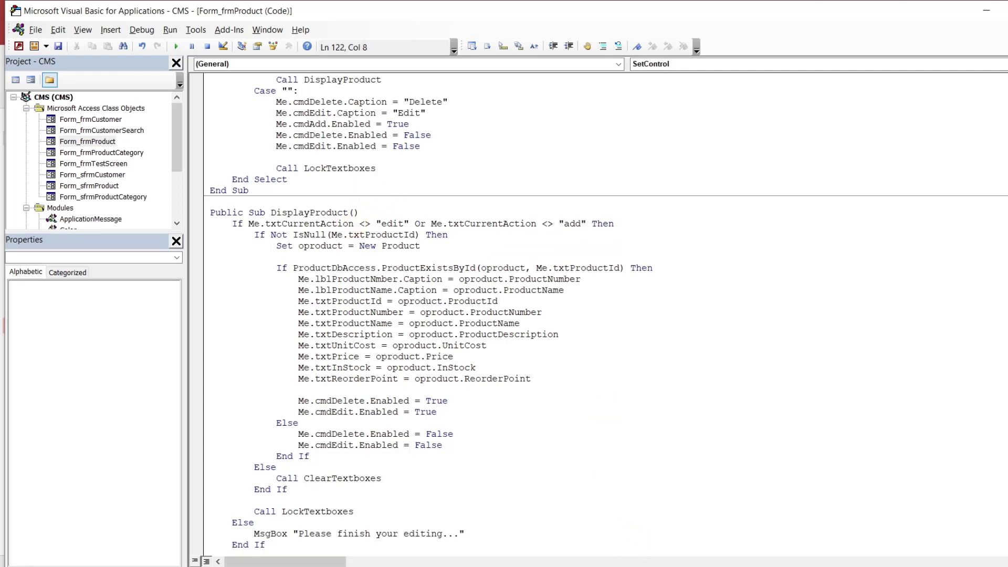
Examine the "add", "edit" case in SetControl, and look through the procedures below it in Form_frmProduct's code
mouse_move(643, 562)
scroll(603, 315, "up", 12)
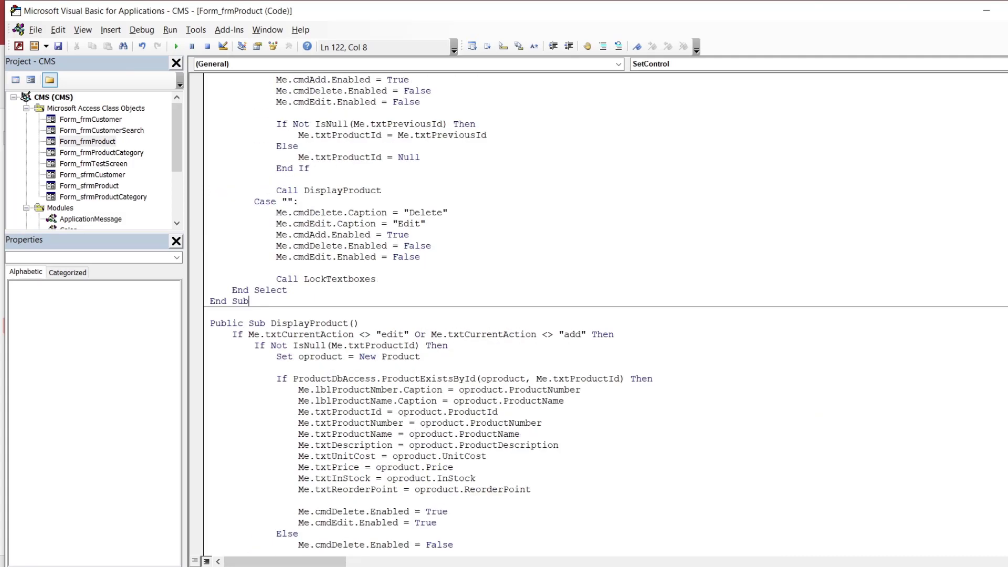
scroll(671, 218, "up", 8)
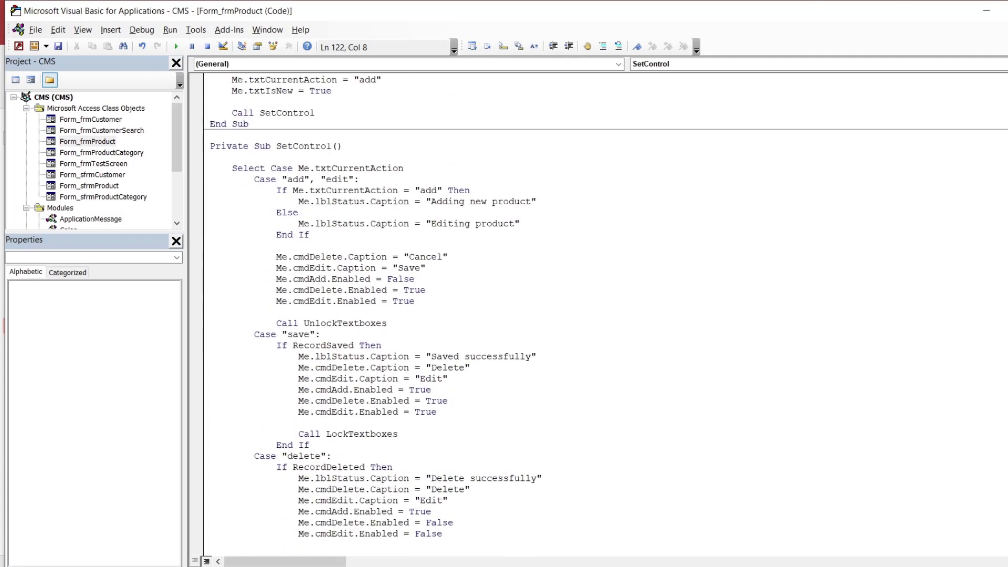
left_click(342, 180)
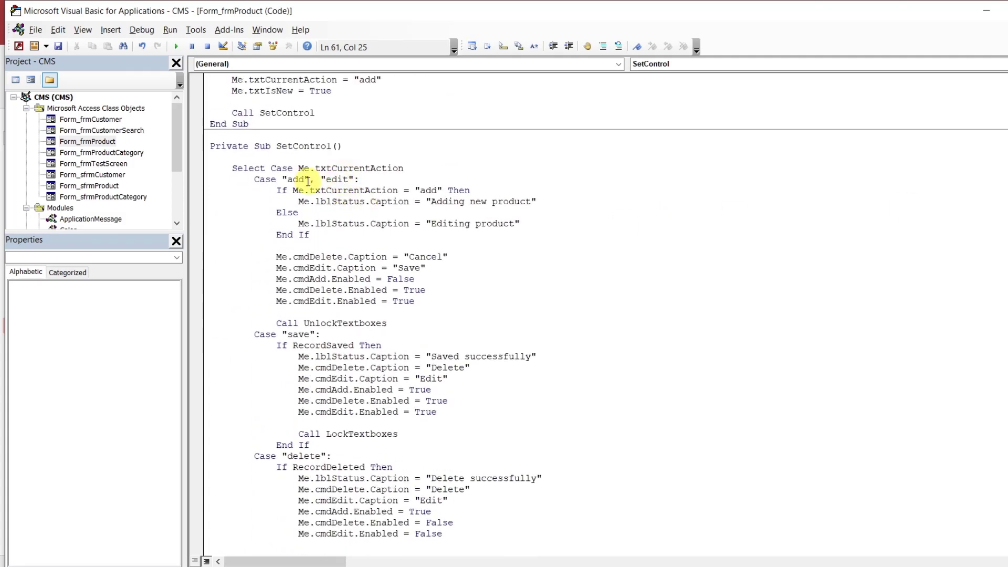
left_click(299, 180)
double_click(299, 180)
double_click(336, 179)
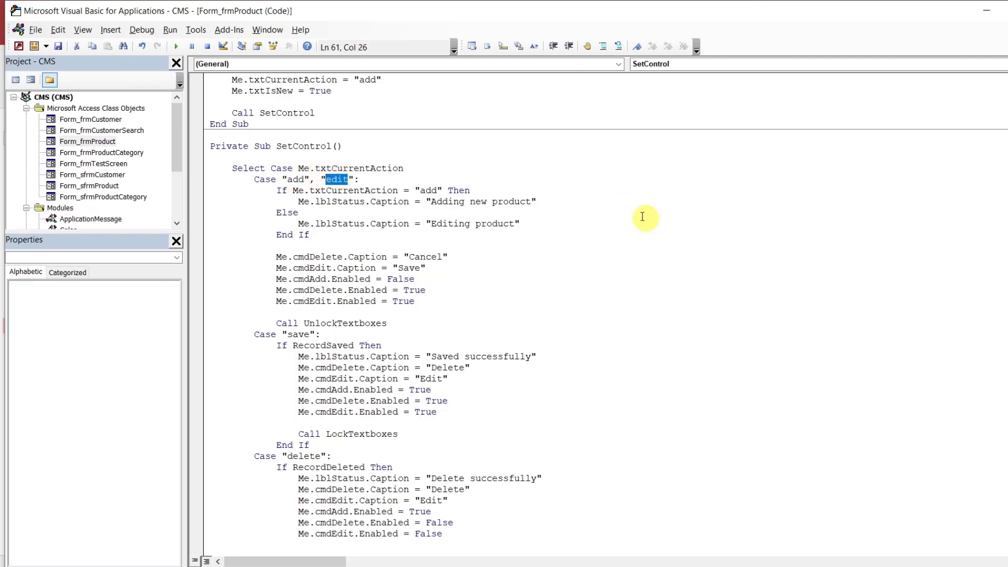
scroll(954, 162, "down", 20)
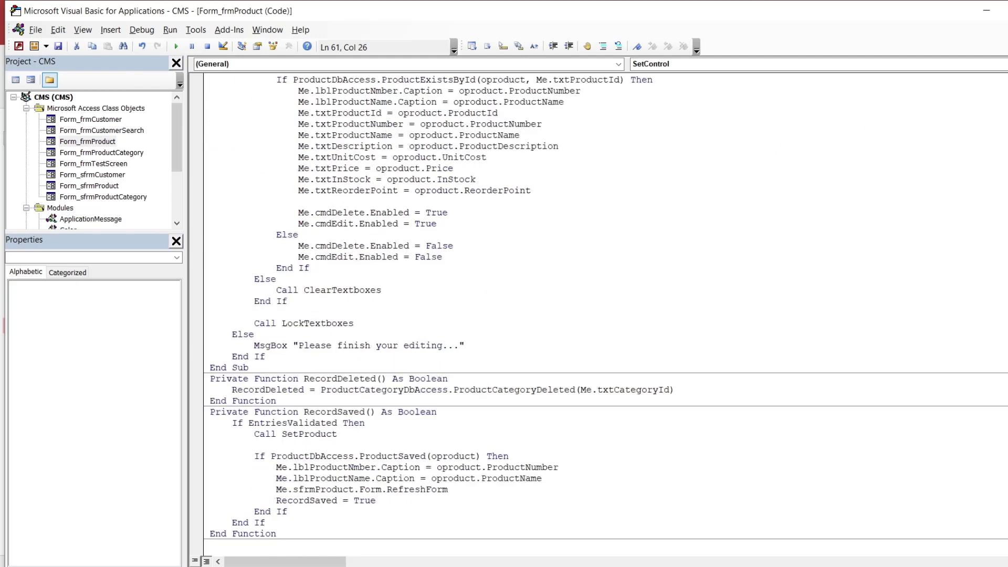
scroll(605, 312, "down", 13)
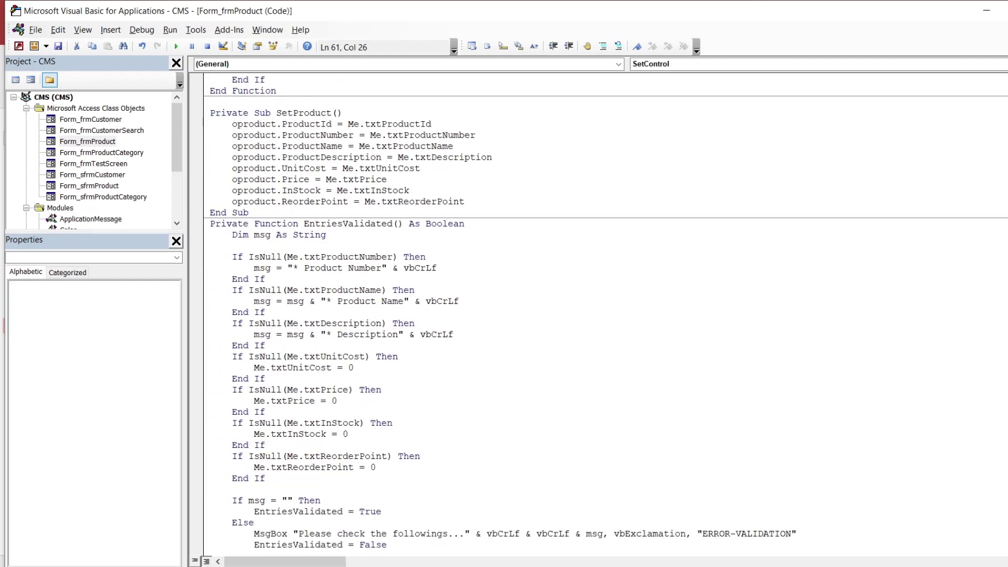
Switch to Access, cancel the product edit, and test loading HL Bottom Bracket, ML Bottom Bracket and Mountain-500 Silver, 42
scroll(605, 312, "up", 18)
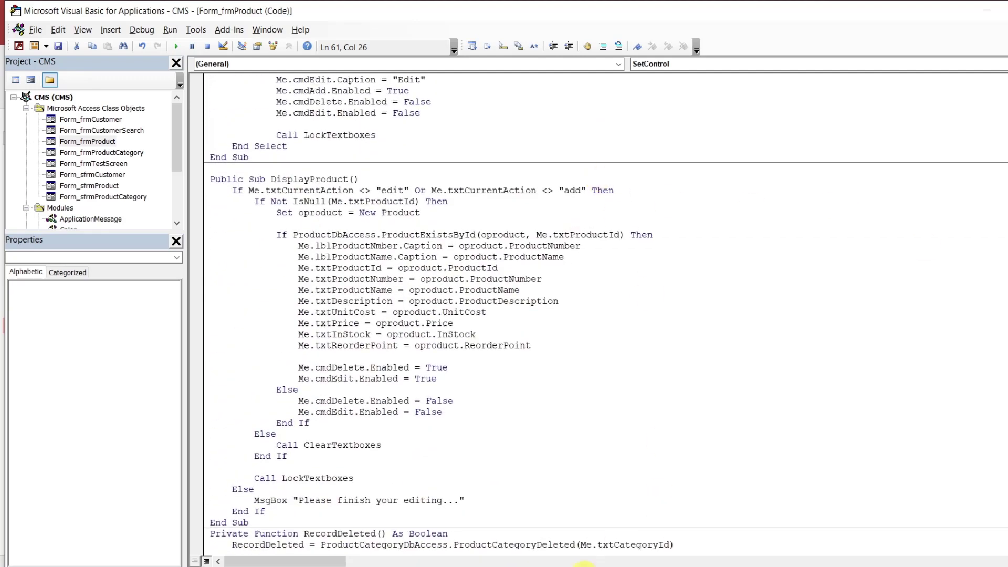
mouse_move(638, 561)
left_click(557, 525)
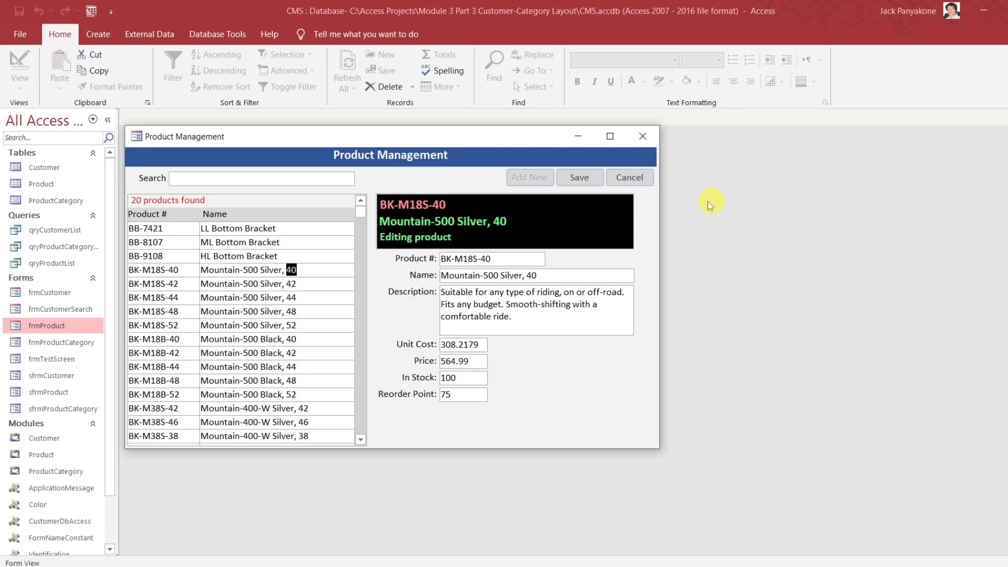
left_click(639, 177)
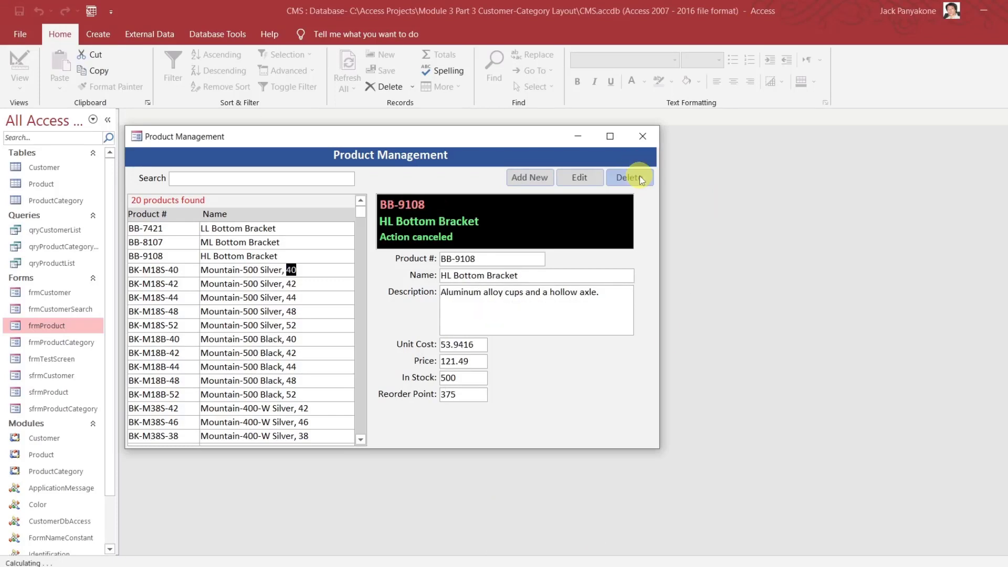
left_click_drag(268, 257, 291, 258)
double_click(291, 258)
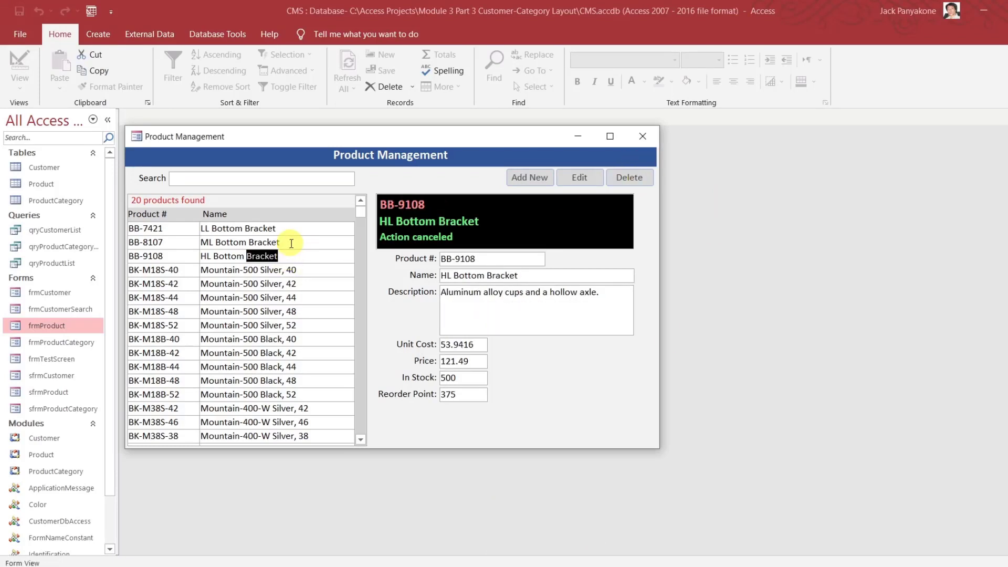
double_click(291, 243)
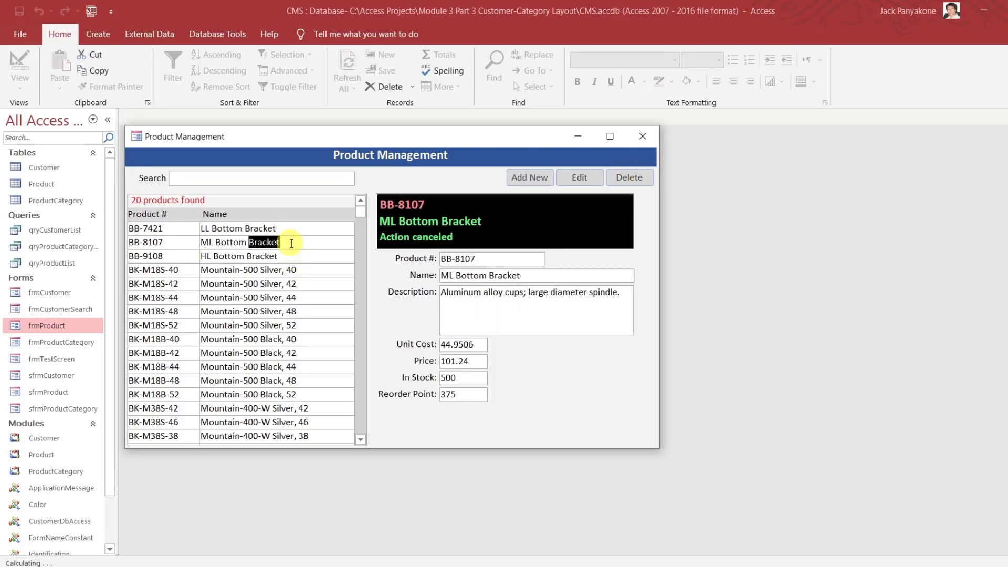
double_click(292, 283)
Start editing Mountain-500 Silver, 42, test loading Mountain-500 Silver, 40 and HL Bottom Bracket during the edit, and cancel it
left_click(585, 179)
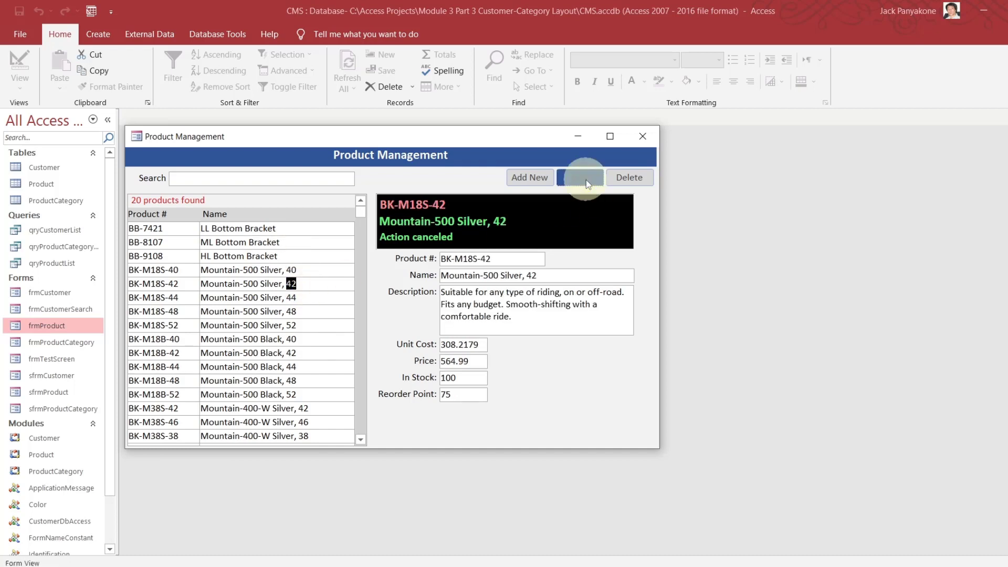
left_click(316, 268)
double_click(315, 268)
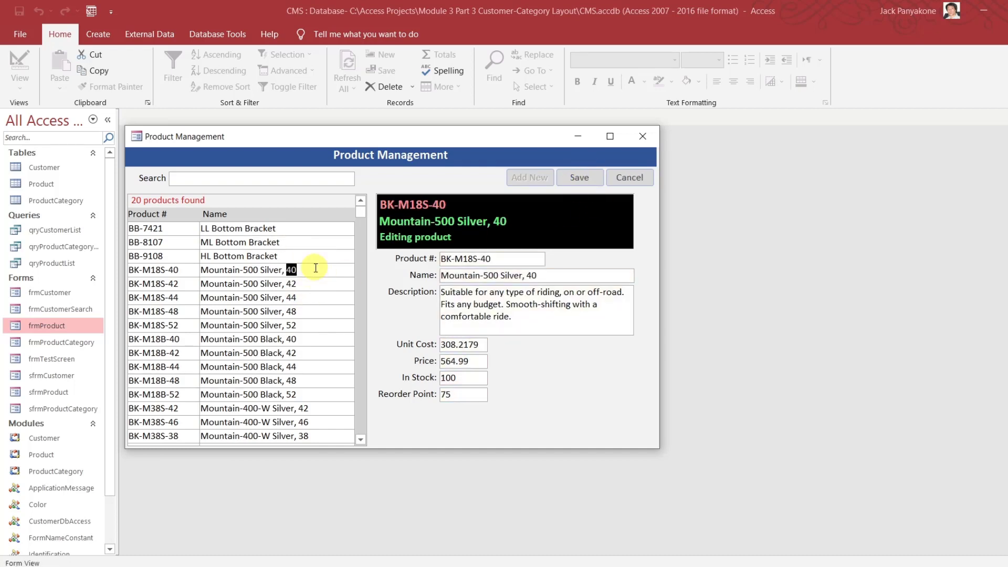
double_click(313, 255)
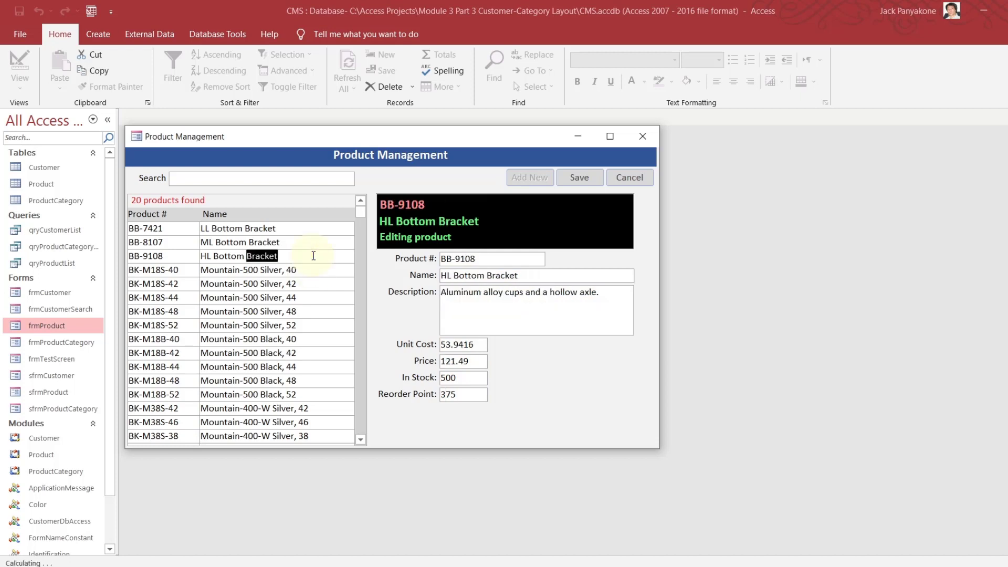
left_click(637, 178)
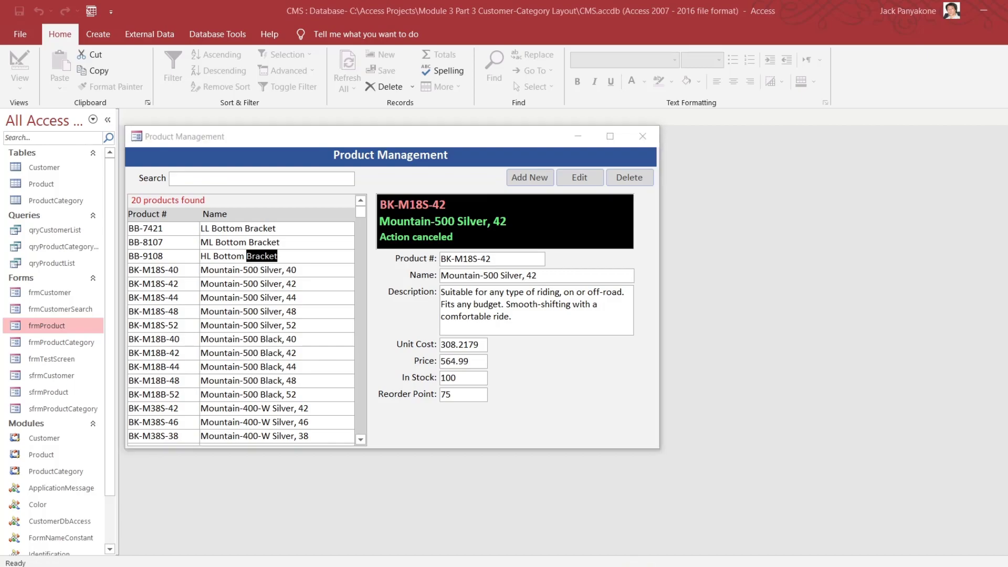
Set a breakpoint on DisplayProduct's outer If line in the VBA editor and trigger it by selecting HL Bottom Bracket in Access
left_click(692, 537)
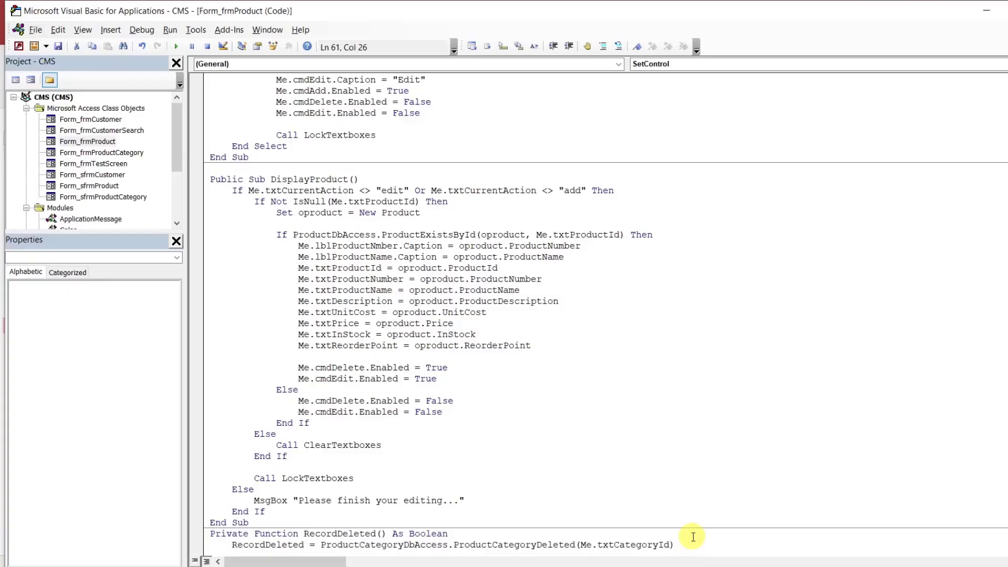
left_click(196, 191)
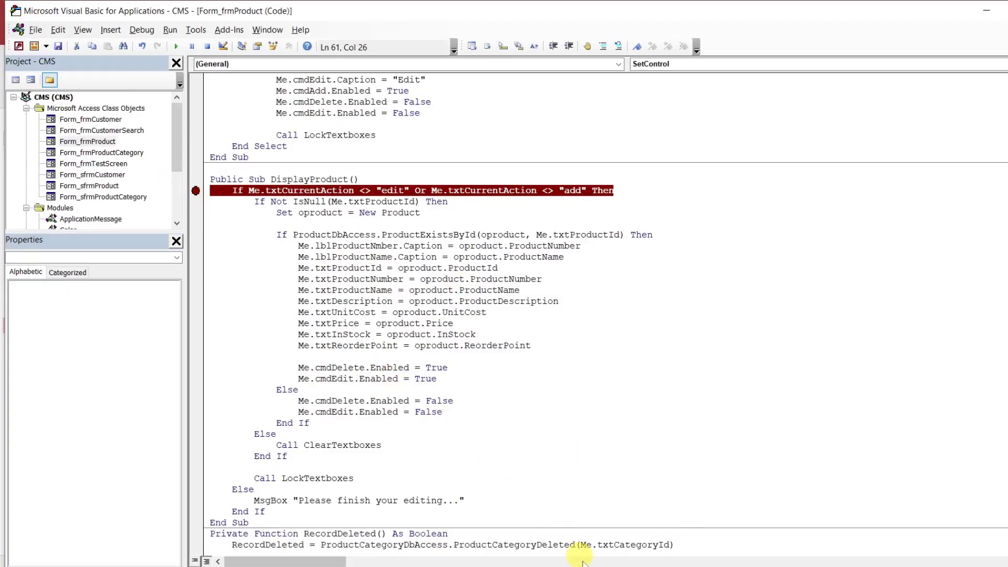
mouse_move(631, 565)
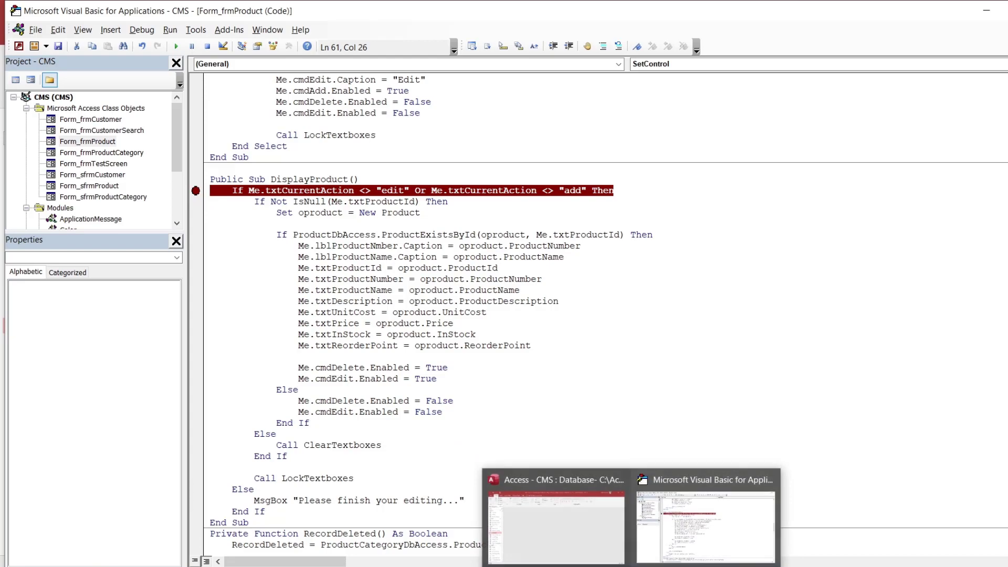
mouse_move(568, 533)
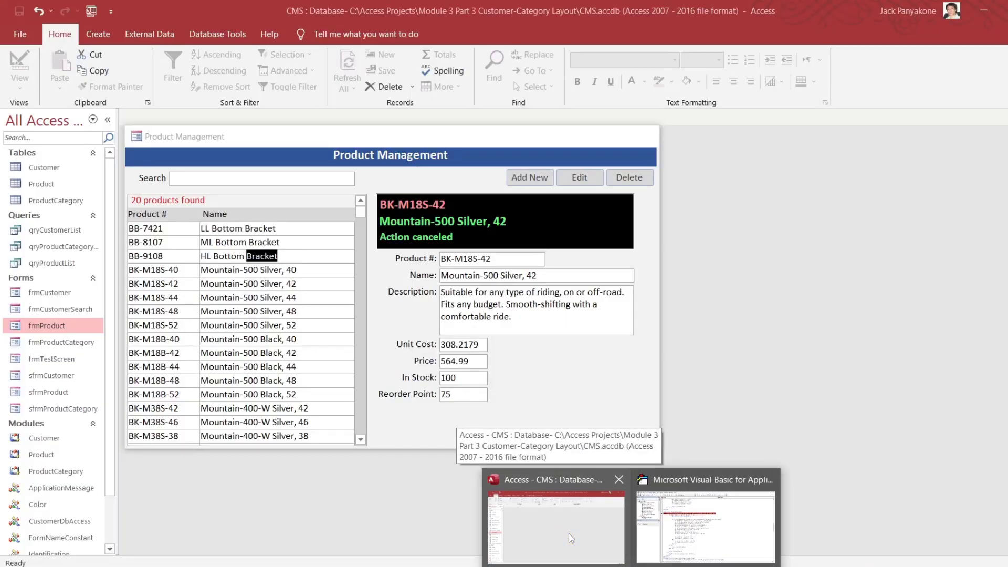
left_click(568, 533)
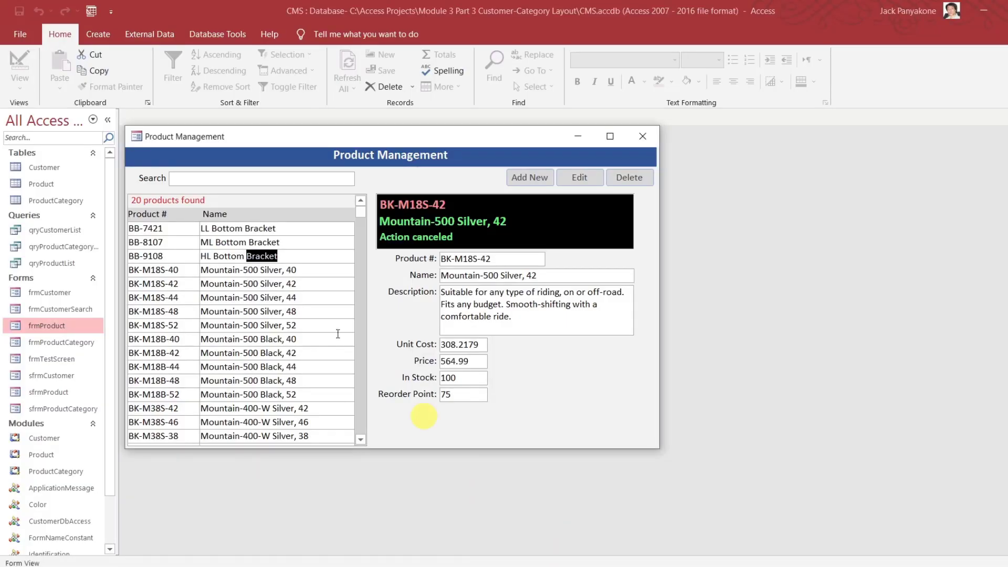
left_click(286, 255)
mouse_move(332, 188)
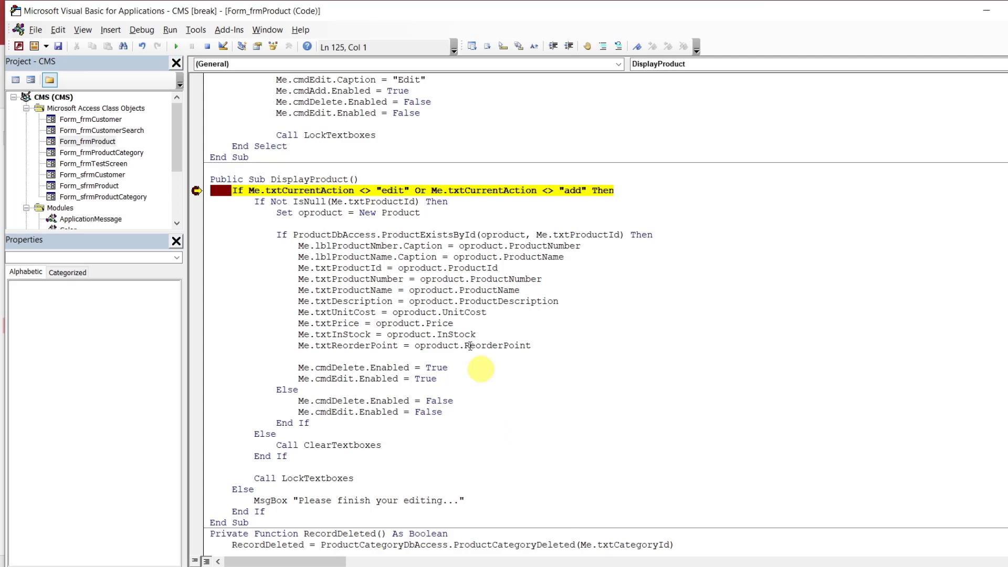
mouse_move(454, 265)
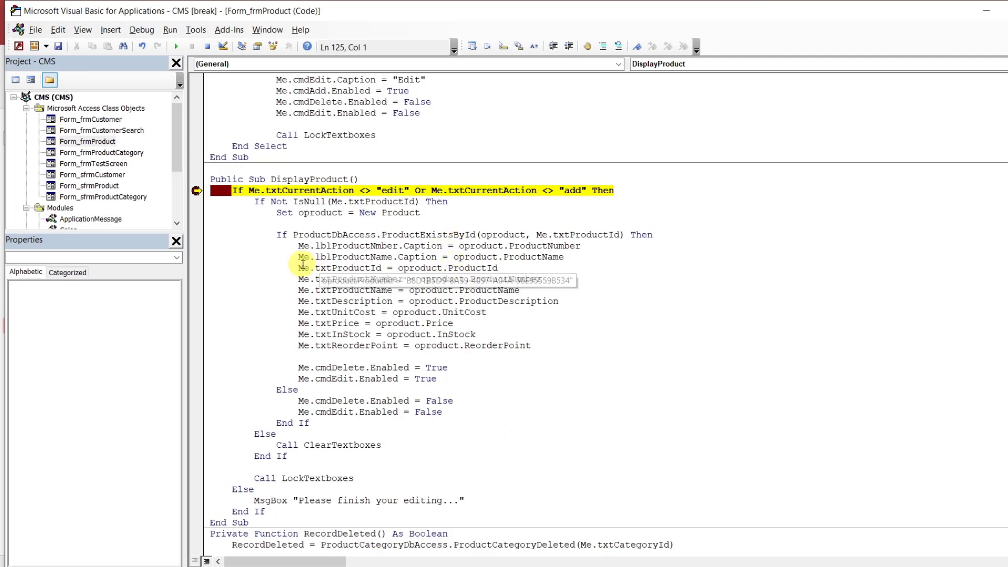
Add a breakpoint on DisplayProduct's ProductExistsById line and continue execution through it until the procedure ends
left_click(198, 236)
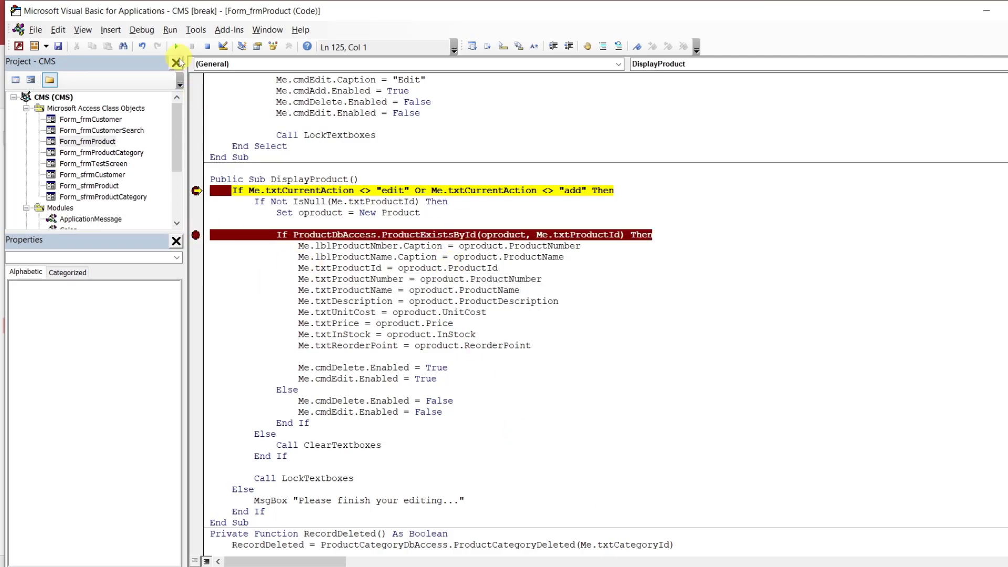
left_click(176, 46)
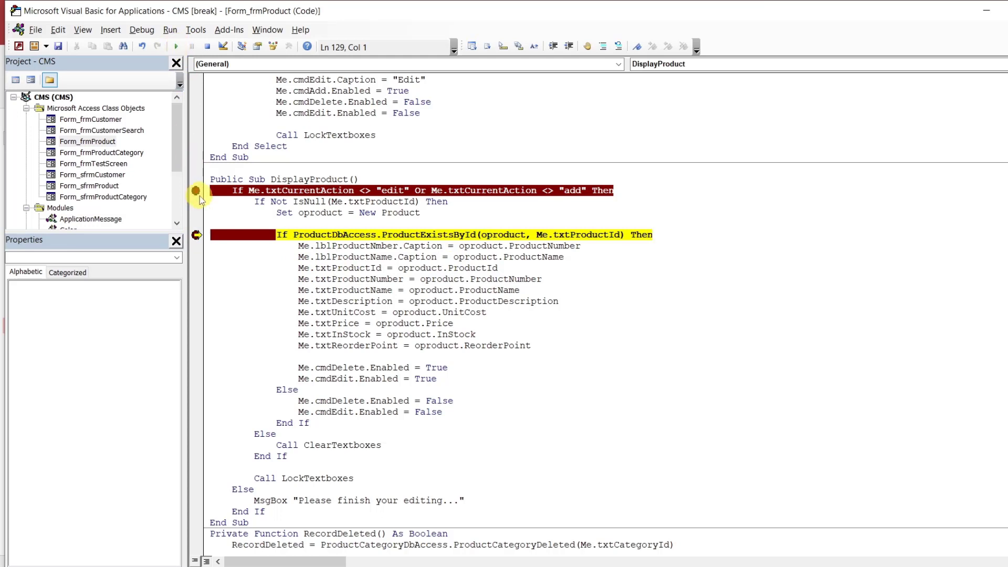
left_click(176, 47)
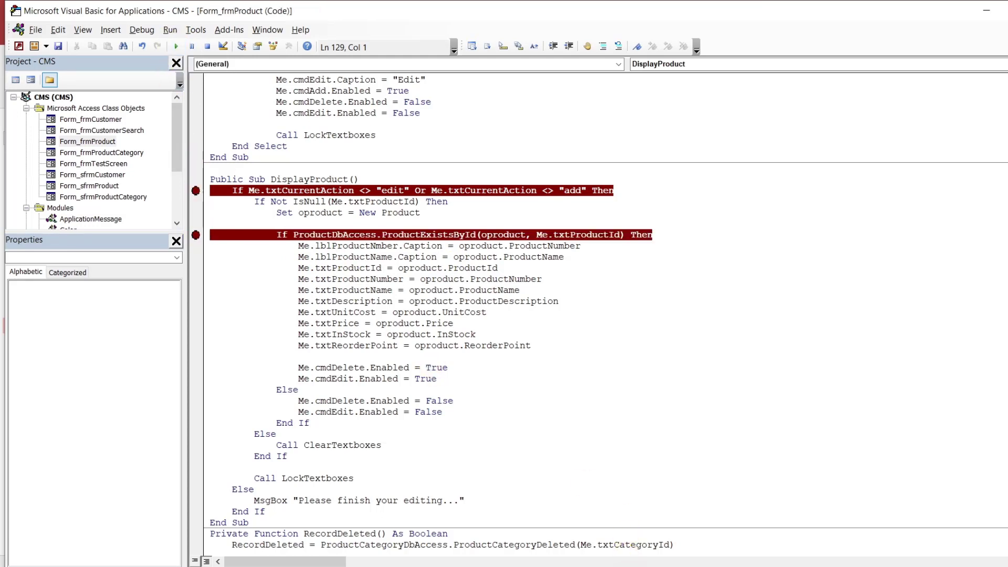
In Access, start editing HL Bottom Bracket and select Mountain-500 Black, 52 to inspect txtCurrentAction at the DisplayProduct breakpoint
left_click(594, 522)
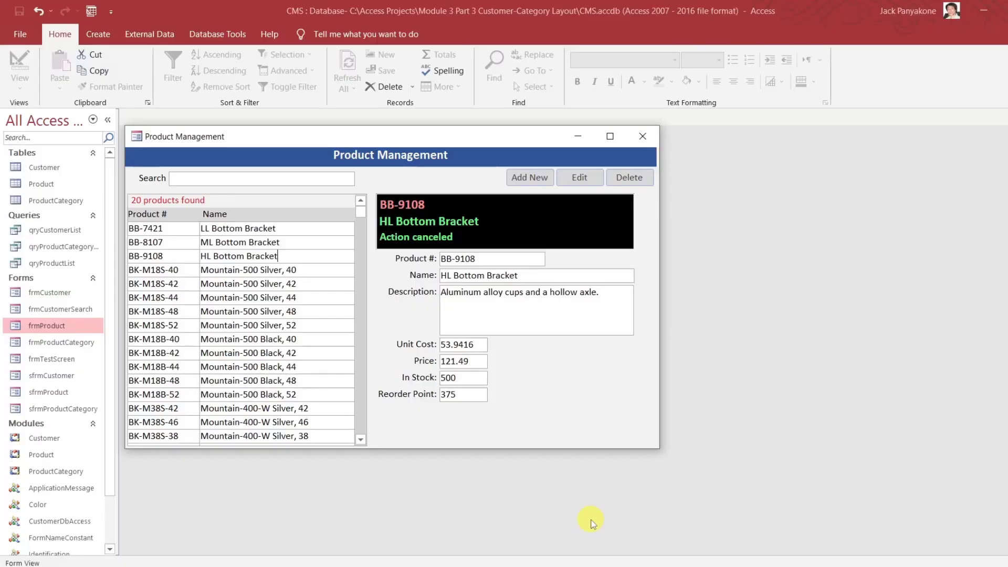
left_click(588, 175)
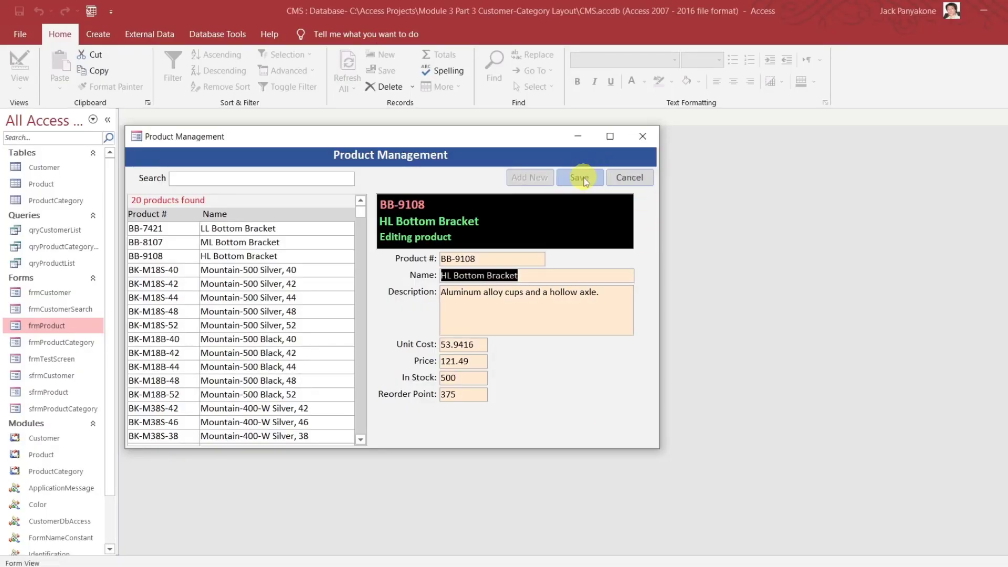
left_click(311, 394)
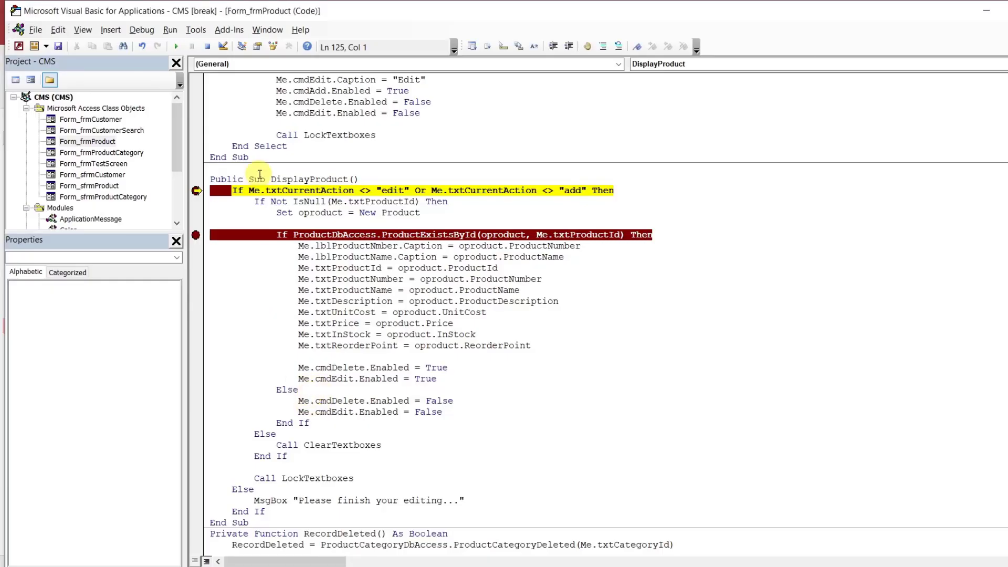
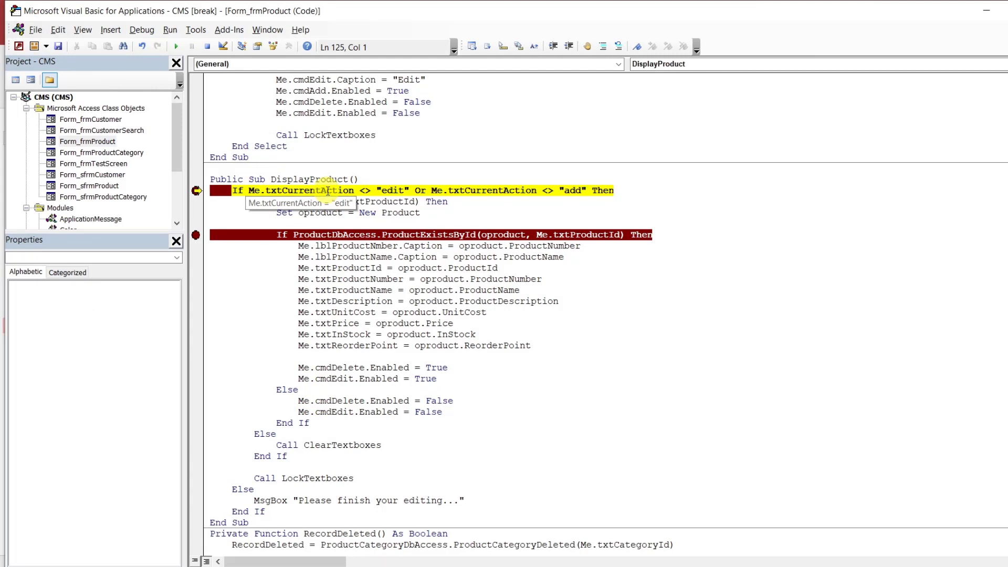
Replace Or with And in DisplayProduct's outer If condition, and resume execution with all breakpoints cleared
double_click(420, 191)
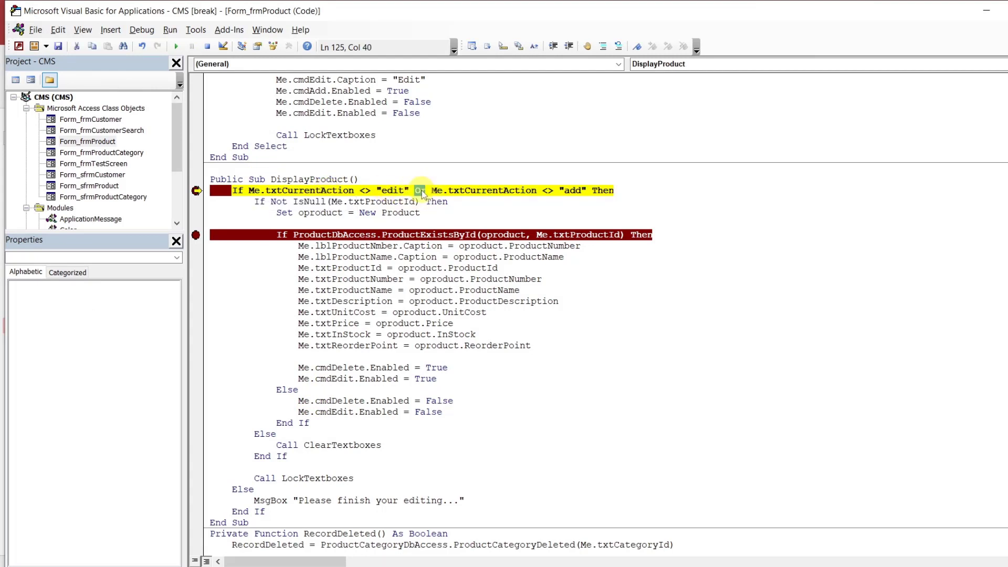
type("and")
left_click(426, 165)
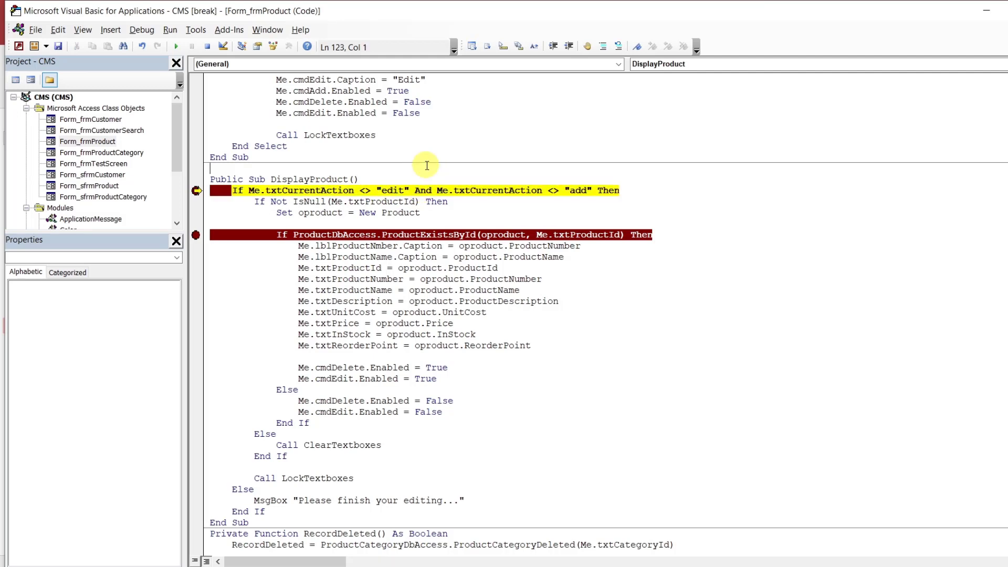
key("F5")
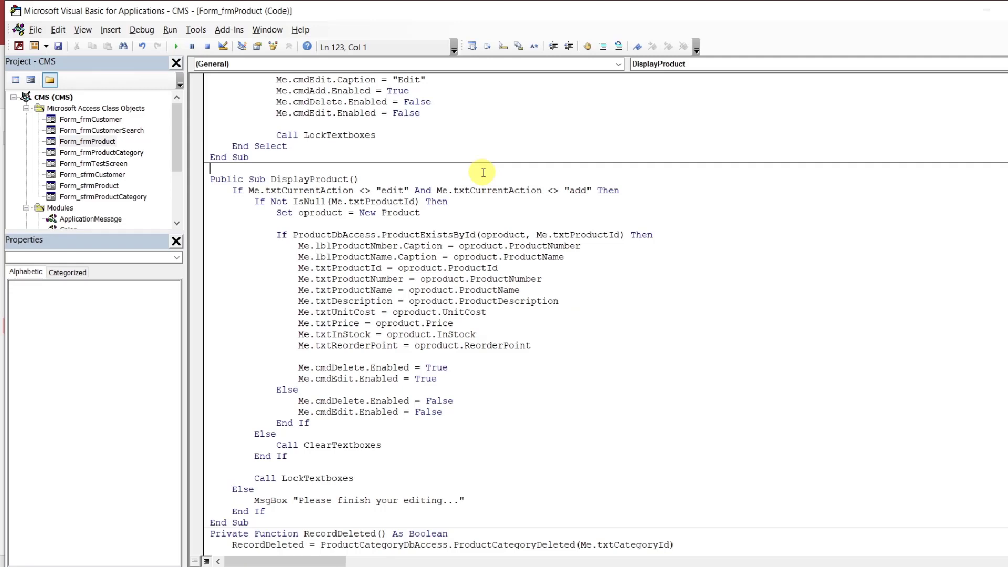
Switch to Access, test selecting ML Bottom Bracket during the HL Bottom Bracket edit, and dismiss the message
left_click(631, 566)
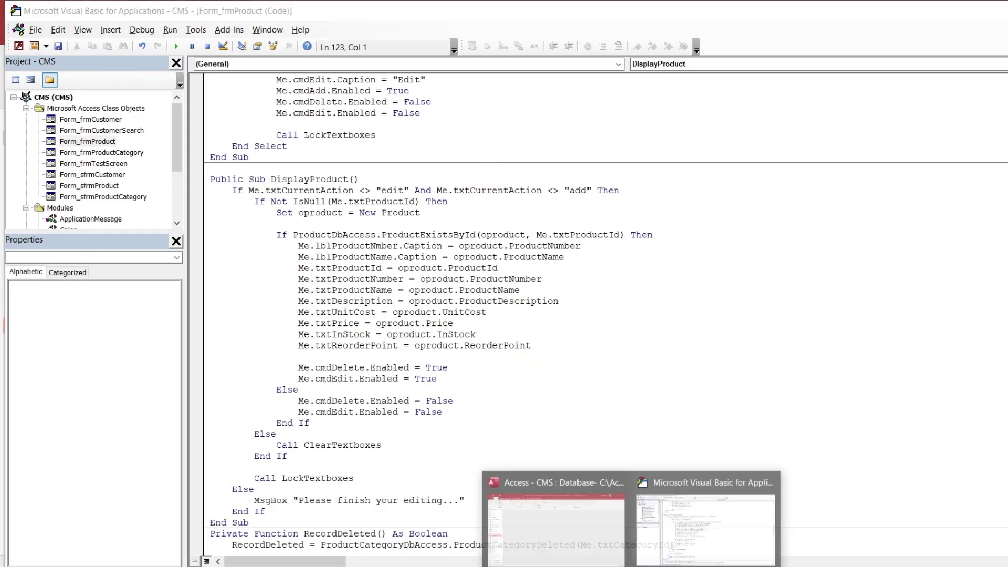
left_click(576, 527)
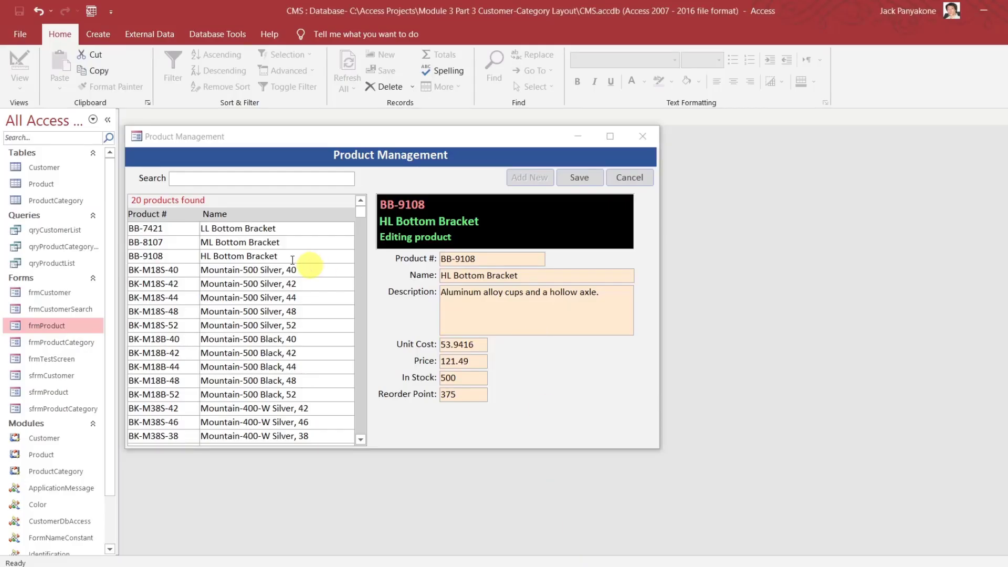
left_click(277, 244)
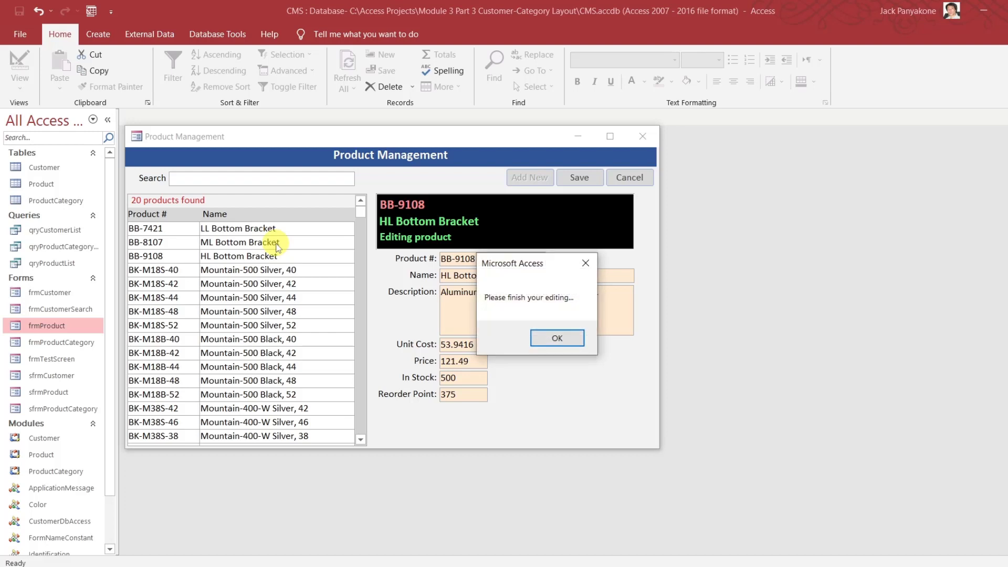
left_click(571, 338)
Review DisplayProduct in the Visual Basic editor, and return to Access to cancel the HL Bottom Bracket edit
mouse_move(631, 566)
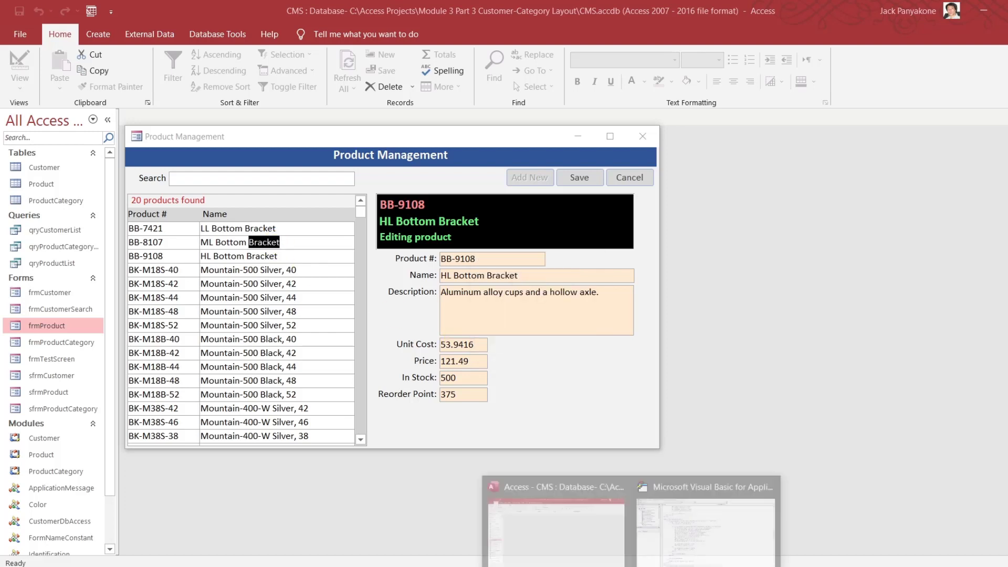
left_click(704, 511)
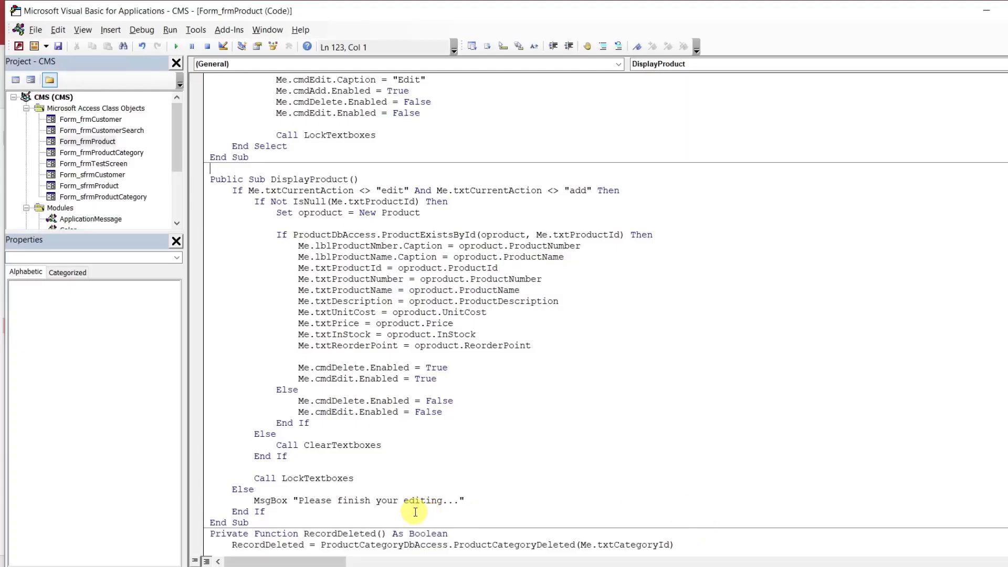
mouse_move(630, 566)
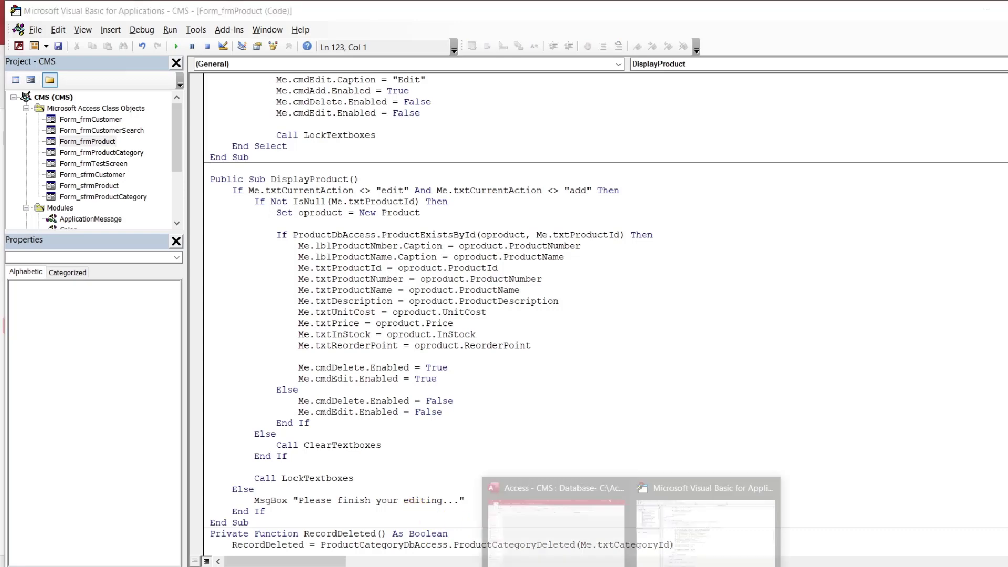
left_click(585, 535)
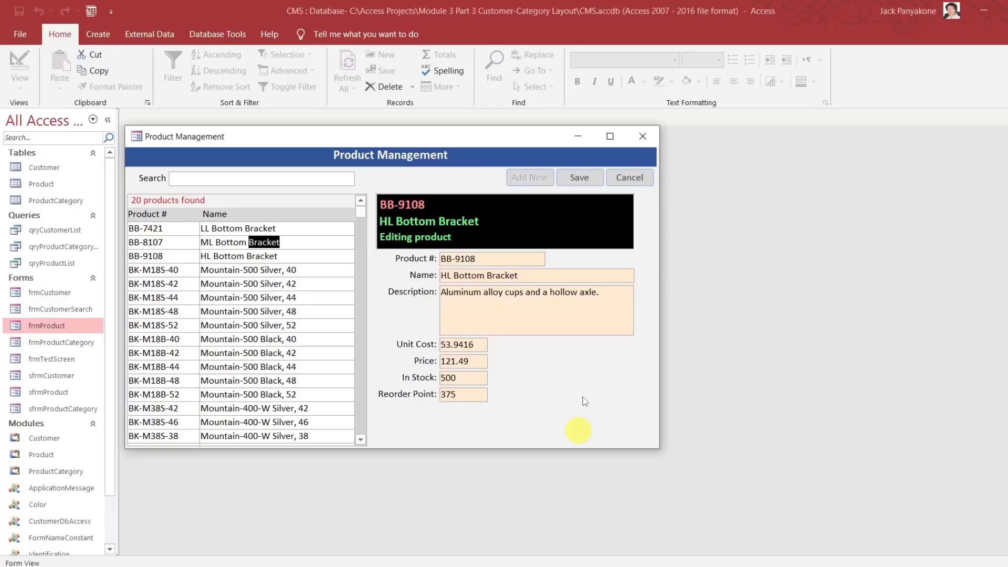
left_click(647, 182)
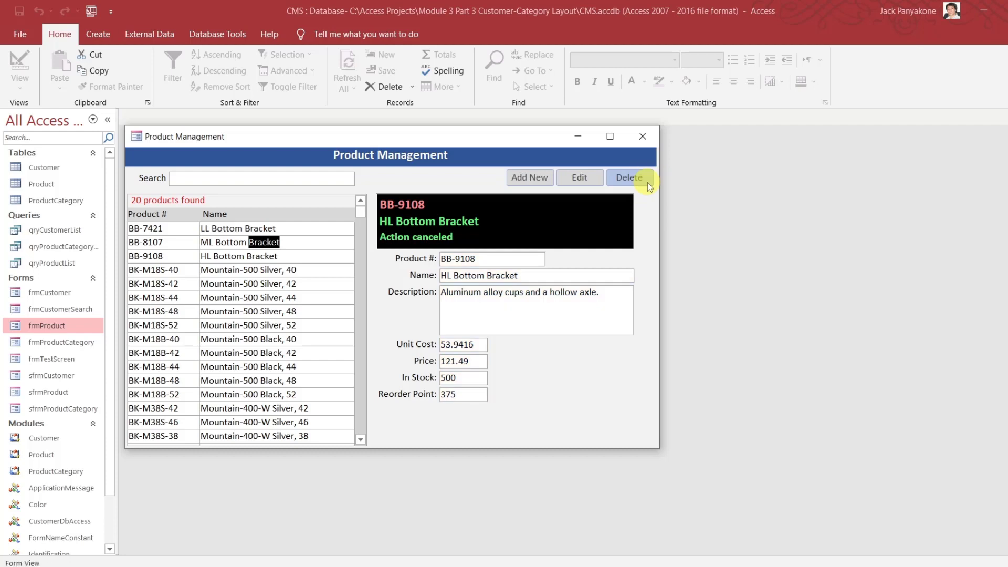
Start adding a new product, test selecting HL Bottom Bracket during the add, dismiss the message and cancel the add
left_click(527, 177)
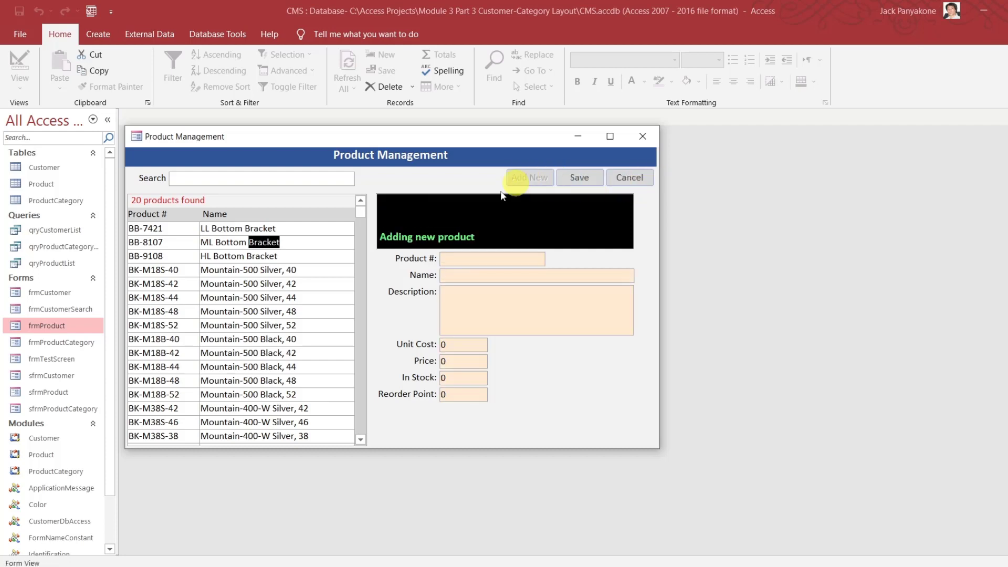
left_click(266, 255)
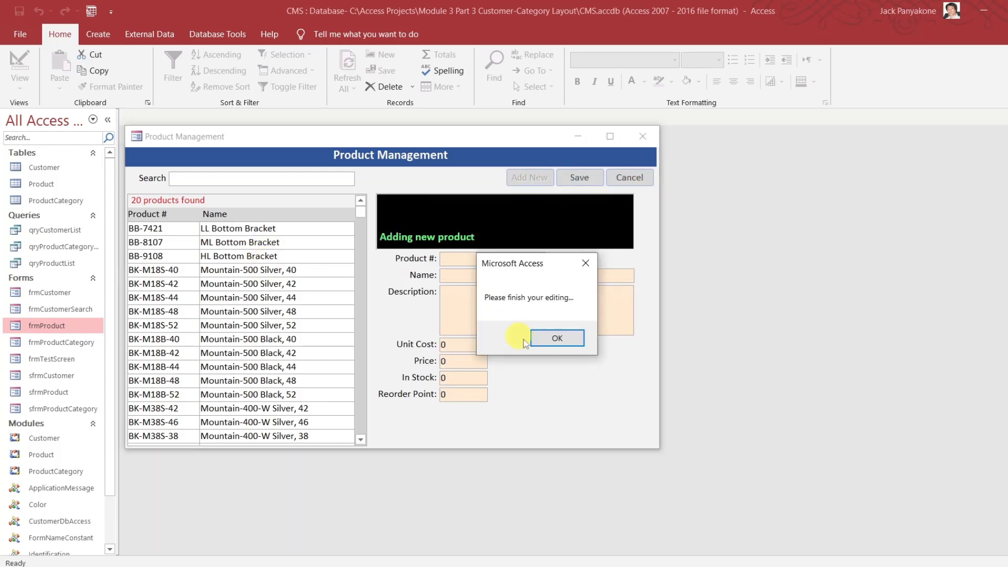
left_click(572, 344)
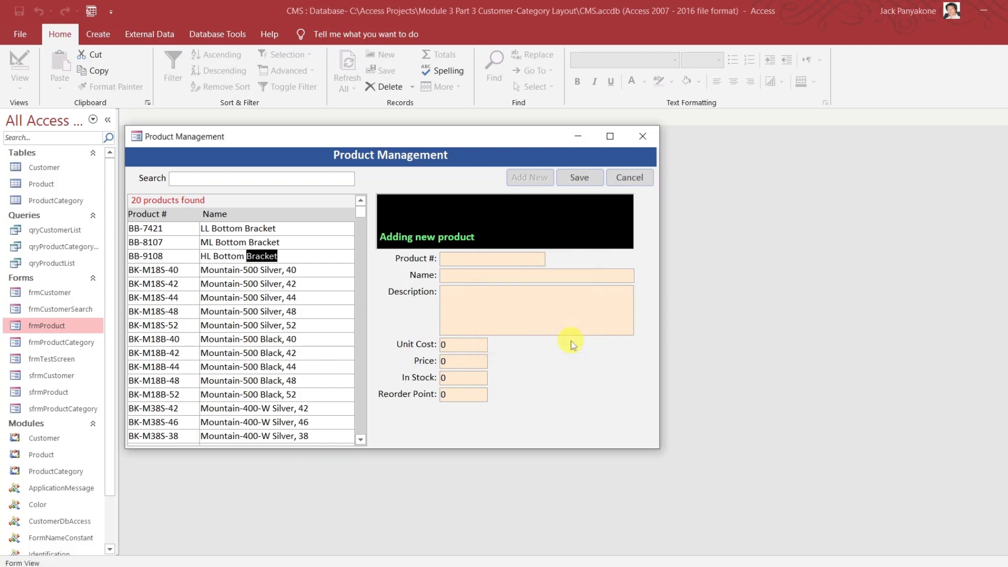
left_click(646, 177)
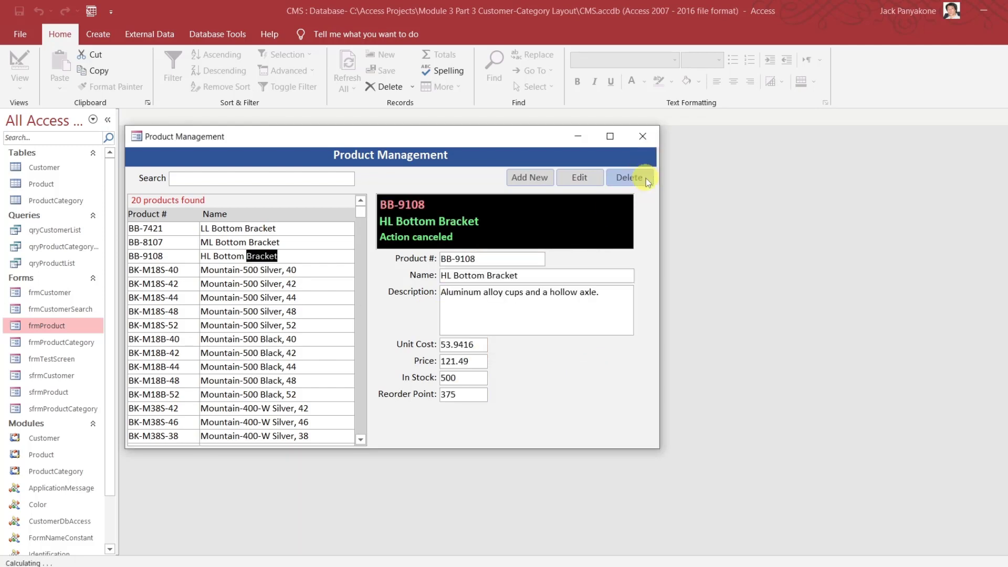
Start editing LL Bottom Bracket, test selecting Mountain-500 Black, 44 and Mountain-500 Silver, 48 during the edit, and cancel it
double_click(303, 228)
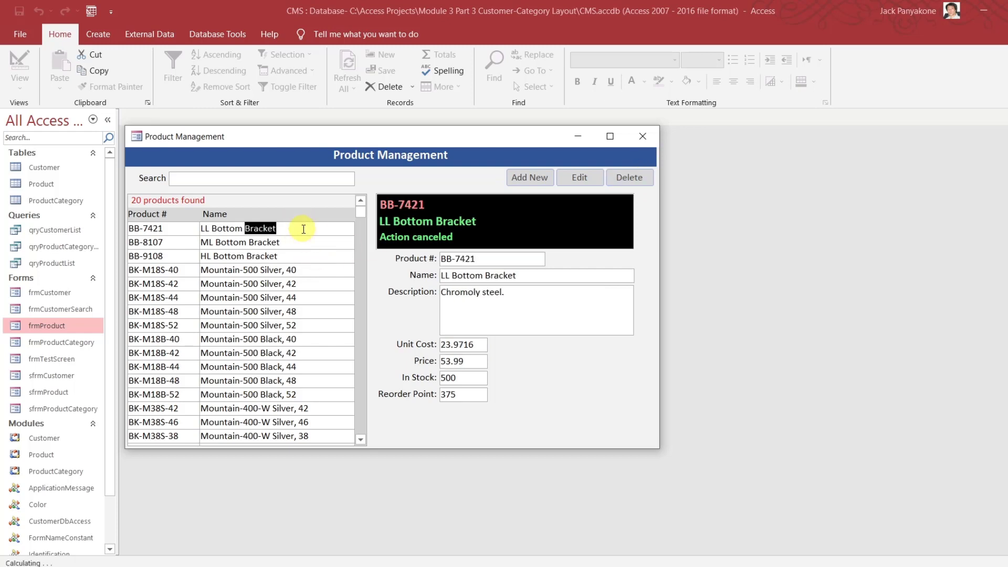
left_click(580, 177)
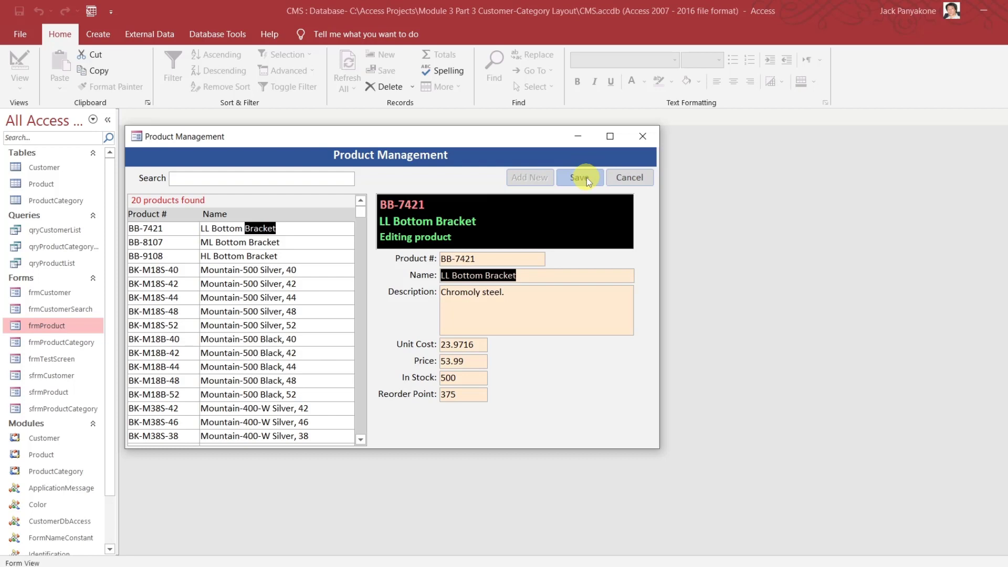
left_click(290, 363)
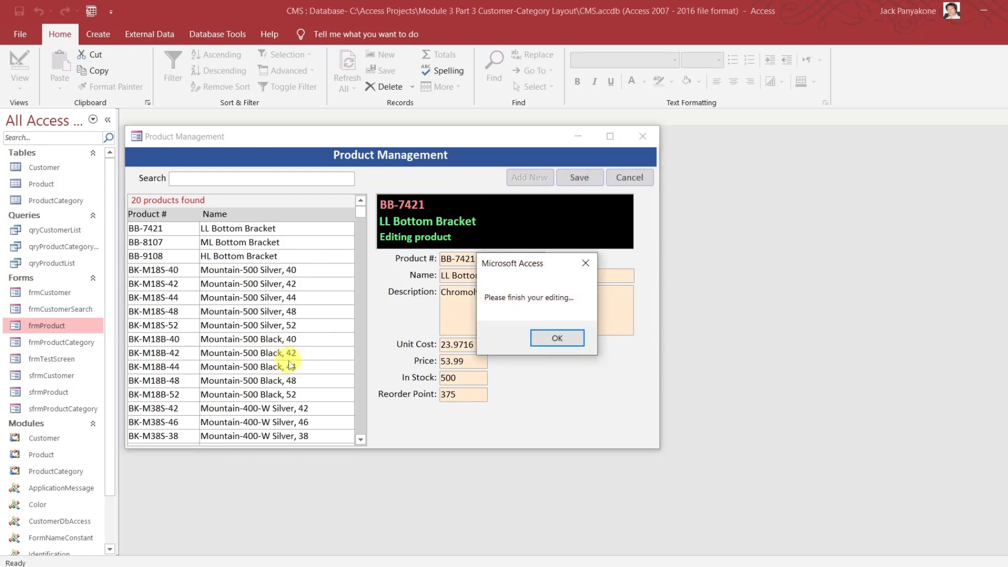
left_click(560, 338)
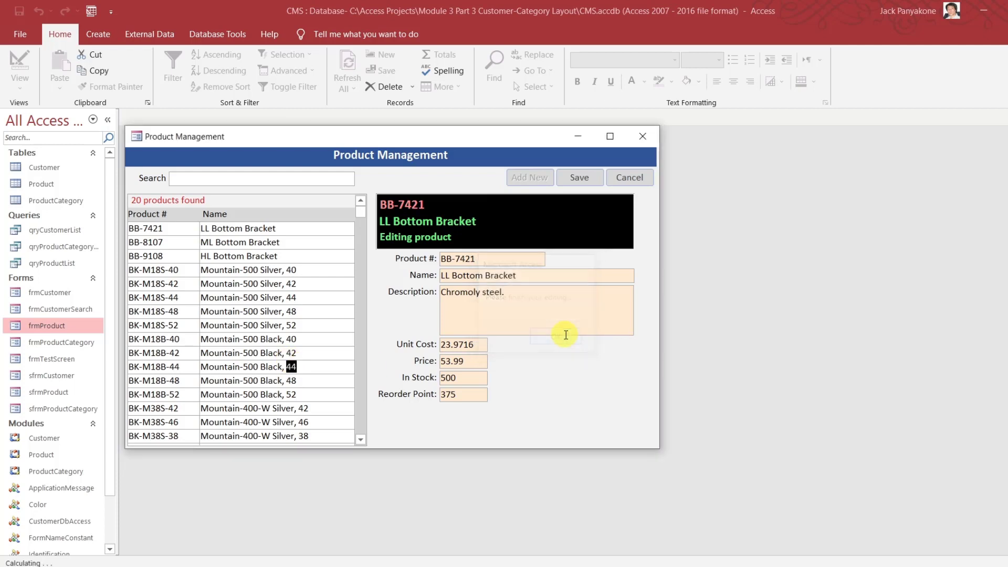
left_click(298, 309)
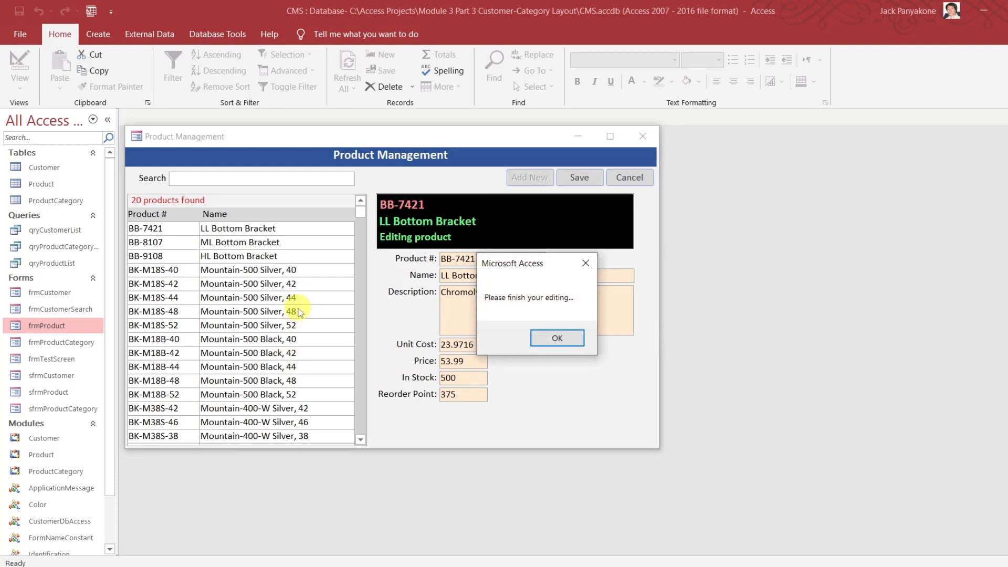
left_click(560, 337)
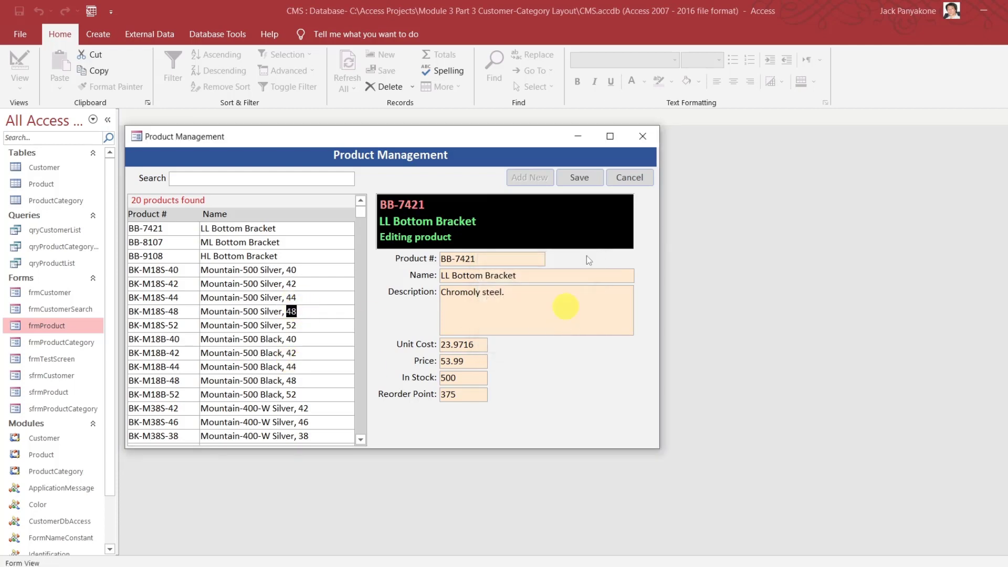
left_click(641, 176)
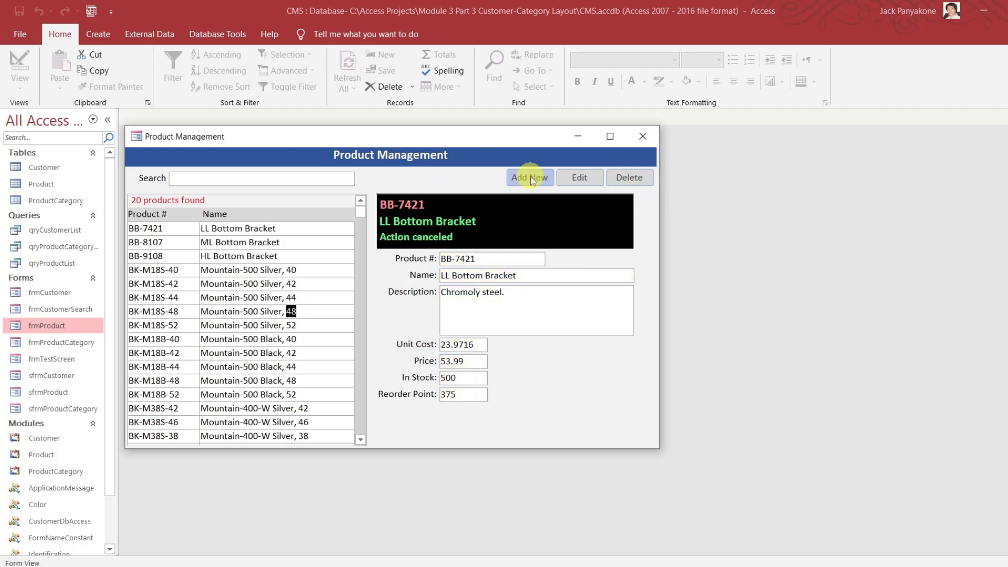
Test selecting Mountain-500 Silver, 40 during a new product entry, cancel the entry, and close frmProduct with its design changes saved
left_click(530, 178)
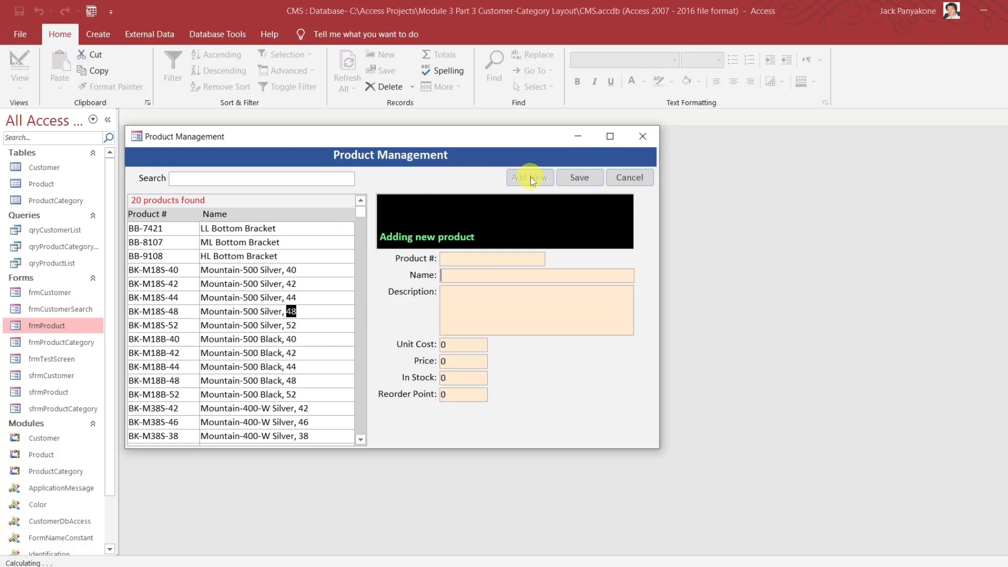
left_click(305, 269)
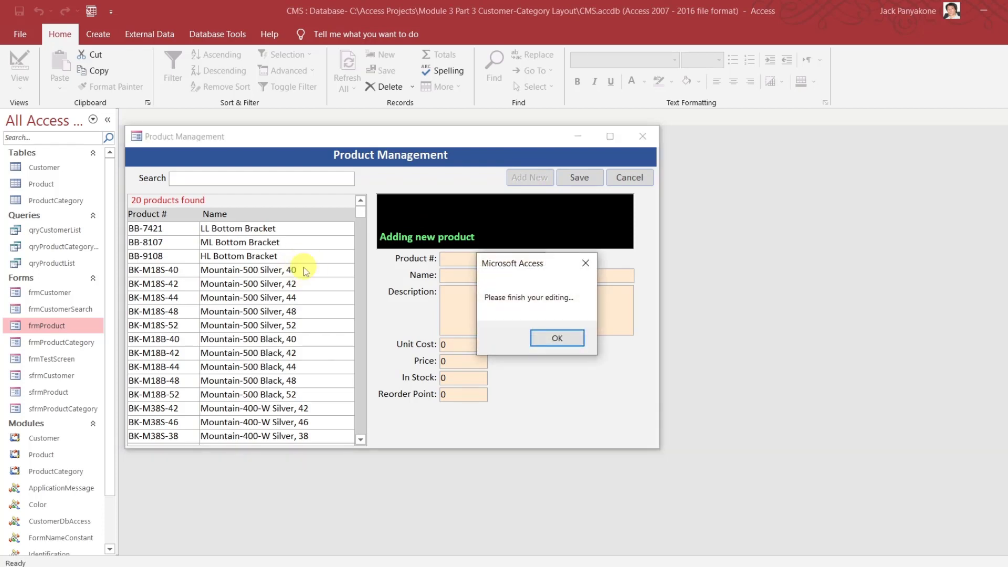
left_click(547, 339)
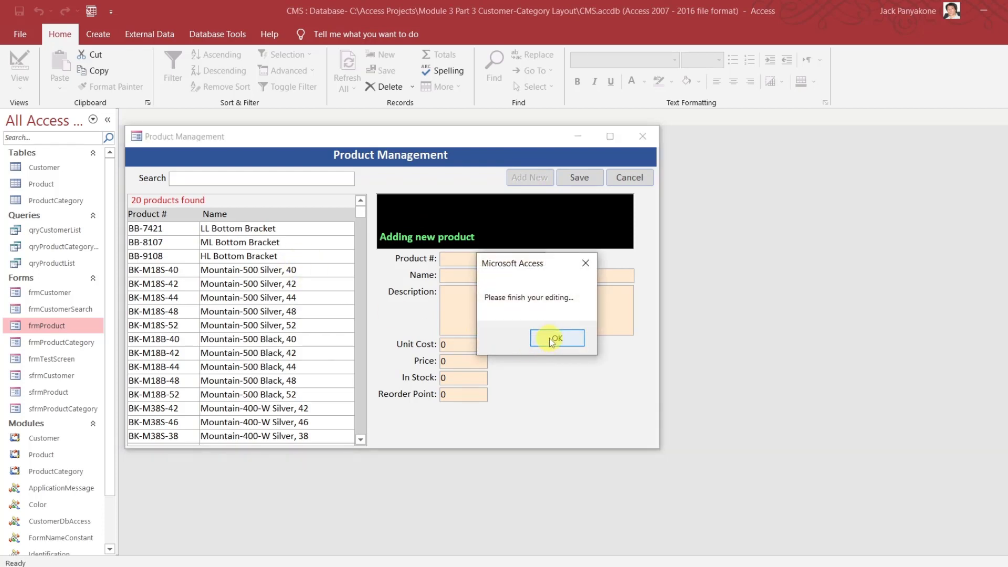
left_click(629, 178)
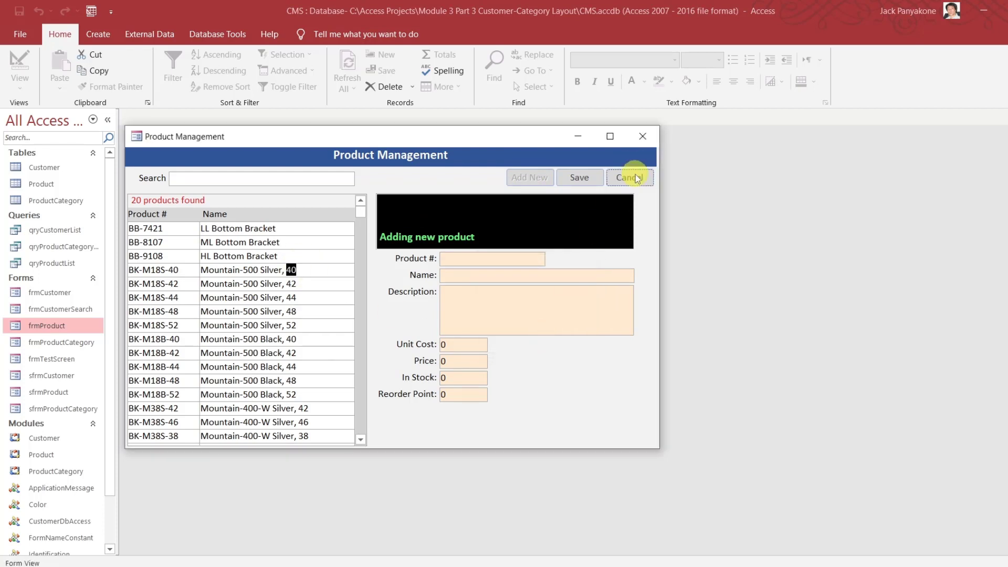
left_click(642, 135)
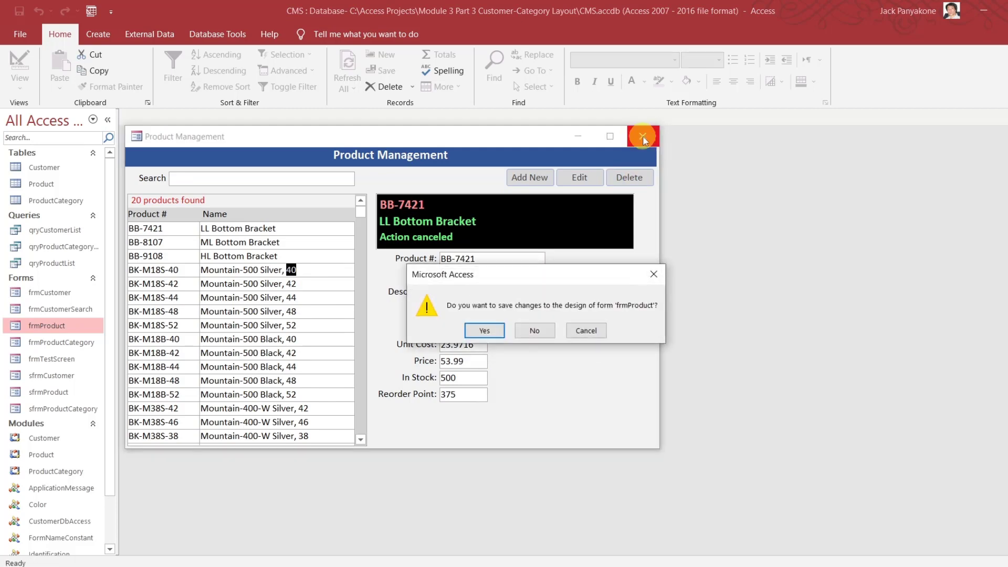
left_click(483, 330)
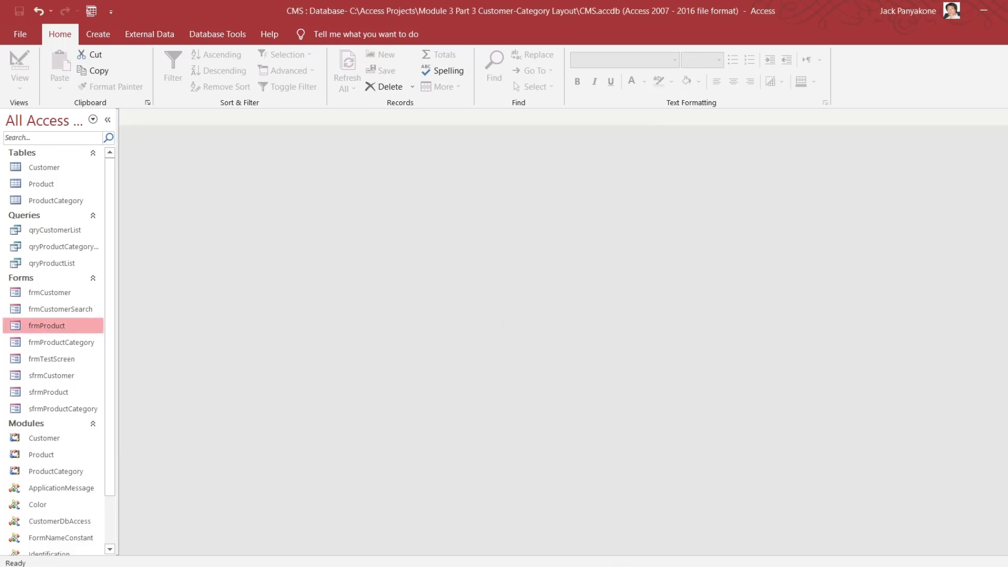
Switch to the Visual Basic editor and review DisplayProduct's outer If condition and its MsgBox line
left_click(691, 534)
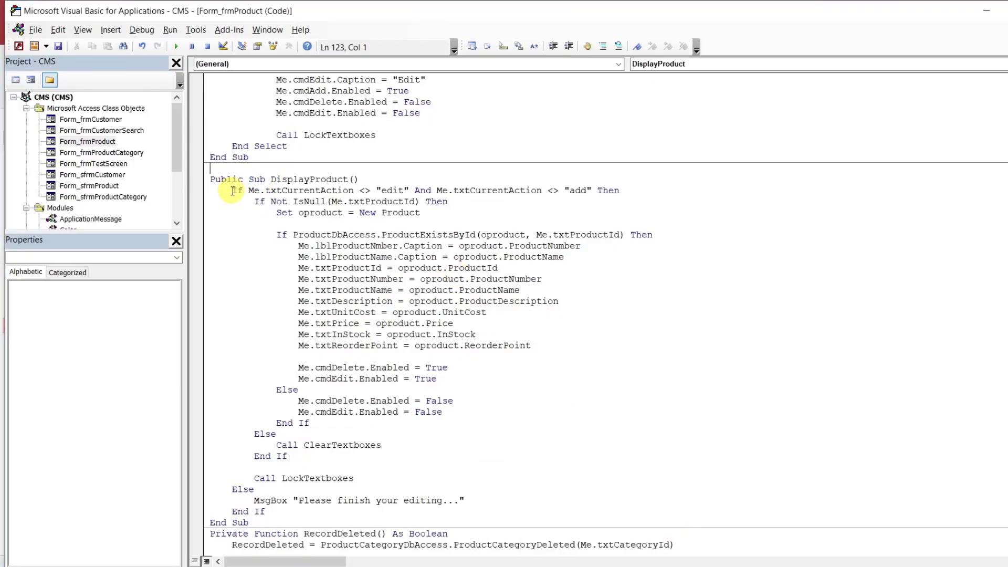
left_click_drag(233, 191, 634, 193)
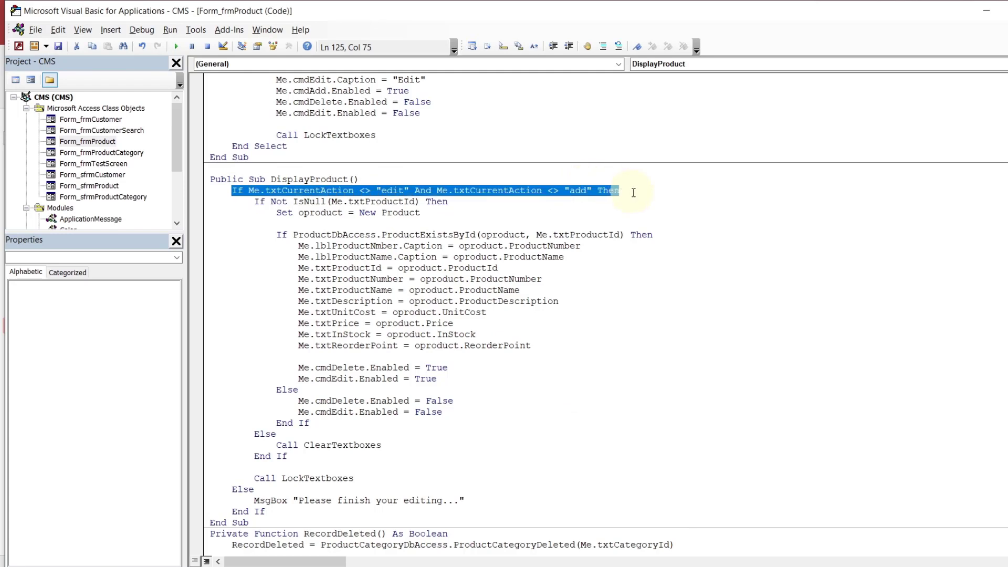
double_click(423, 500)
left_click(426, 488)
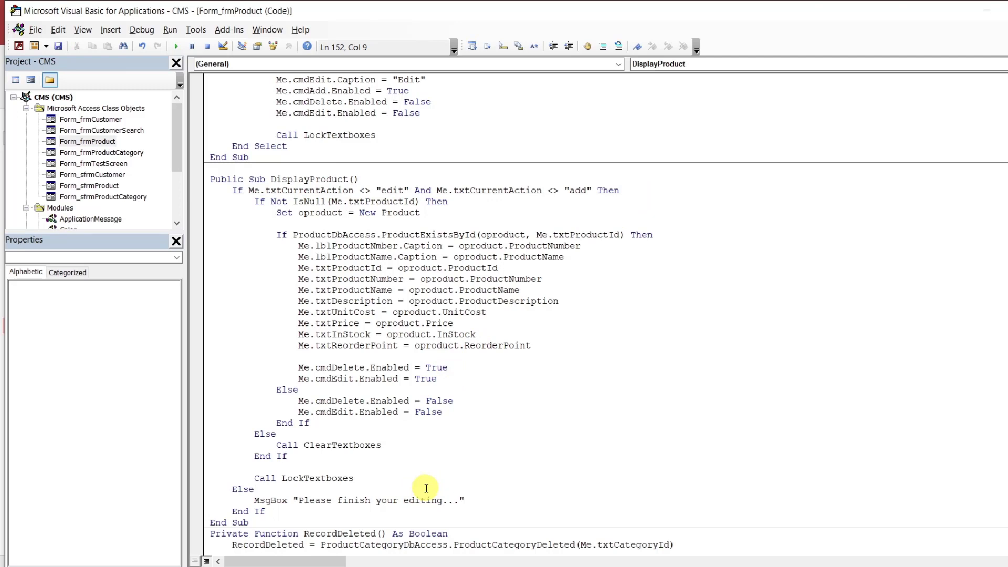
Switch to Access, open frmCustomer to view the Customer Management form, and close it
mouse_move(577, 559)
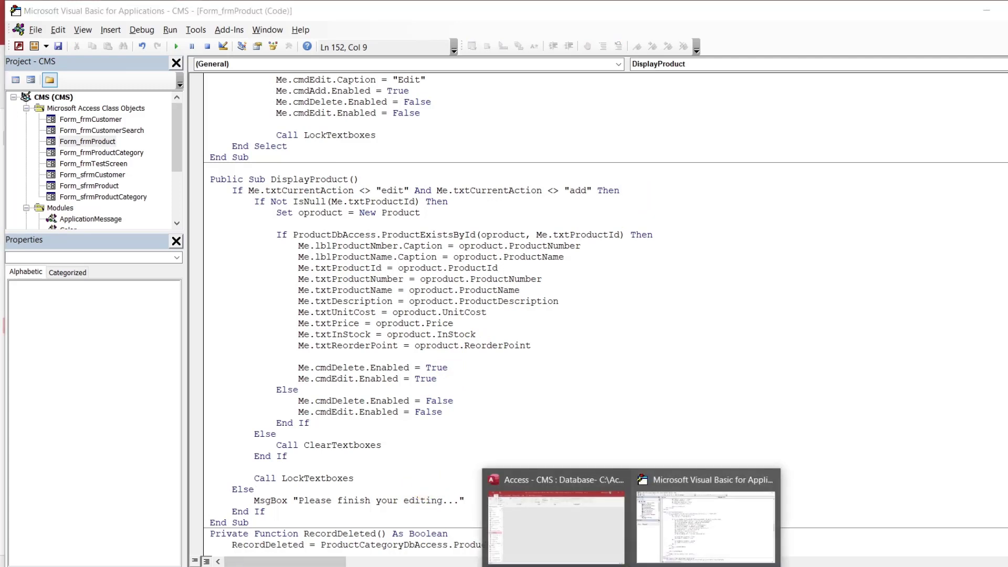
left_click(575, 522)
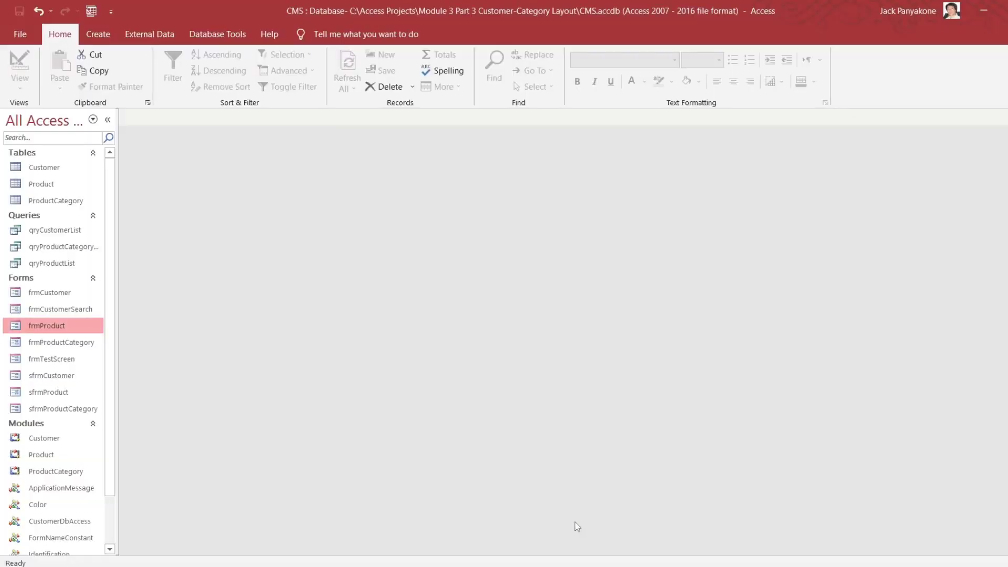
left_click(61, 293)
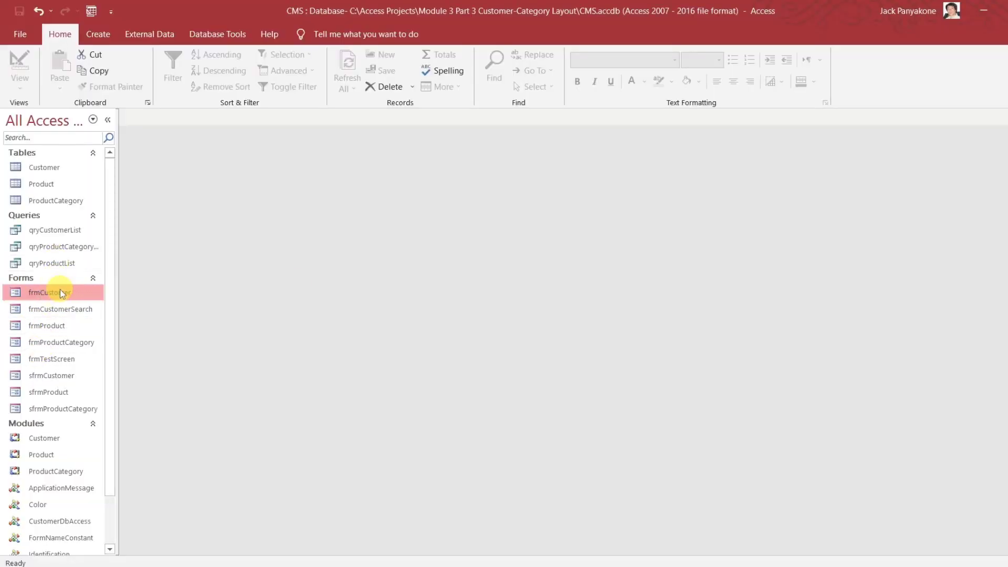
double_click(60, 292)
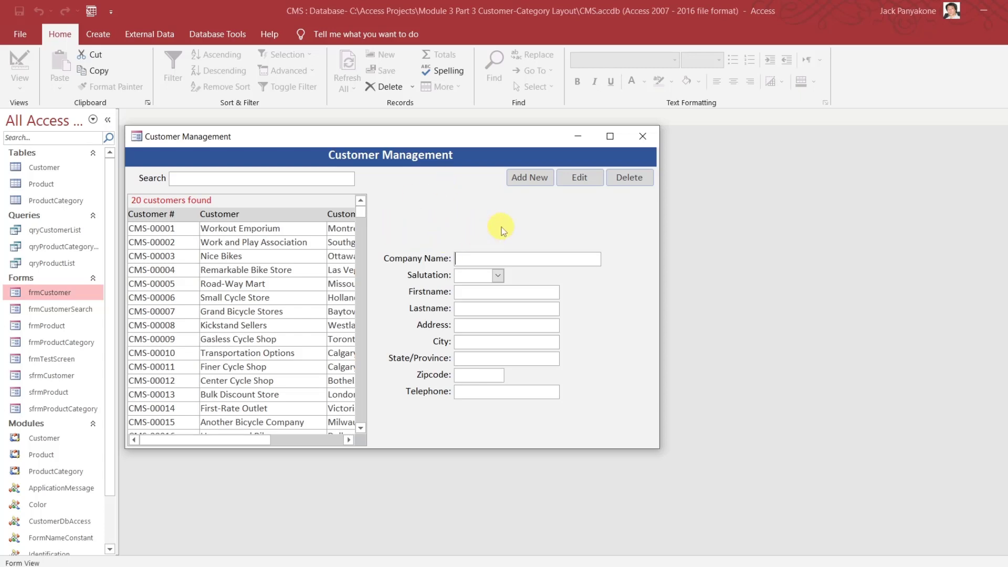
left_click(650, 133)
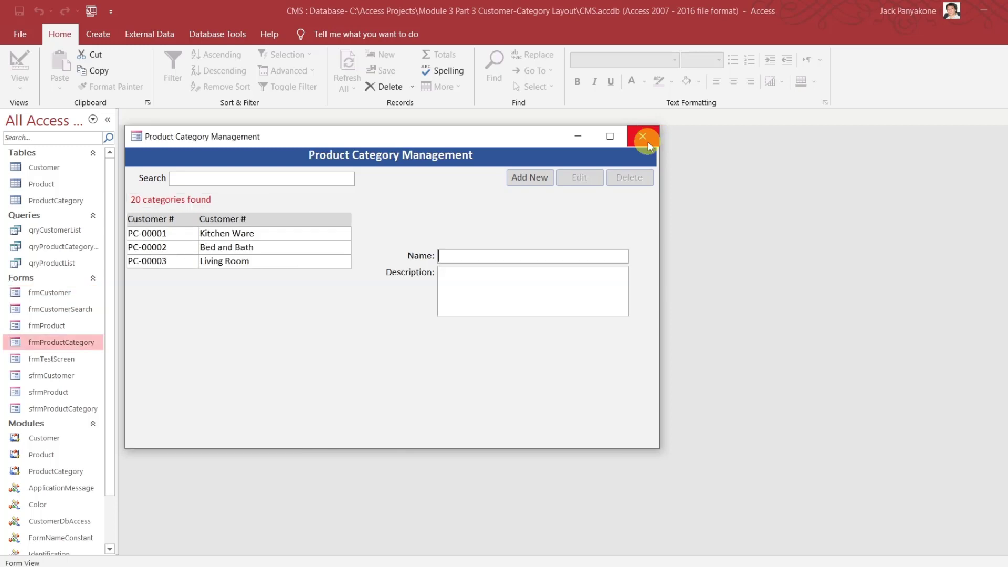